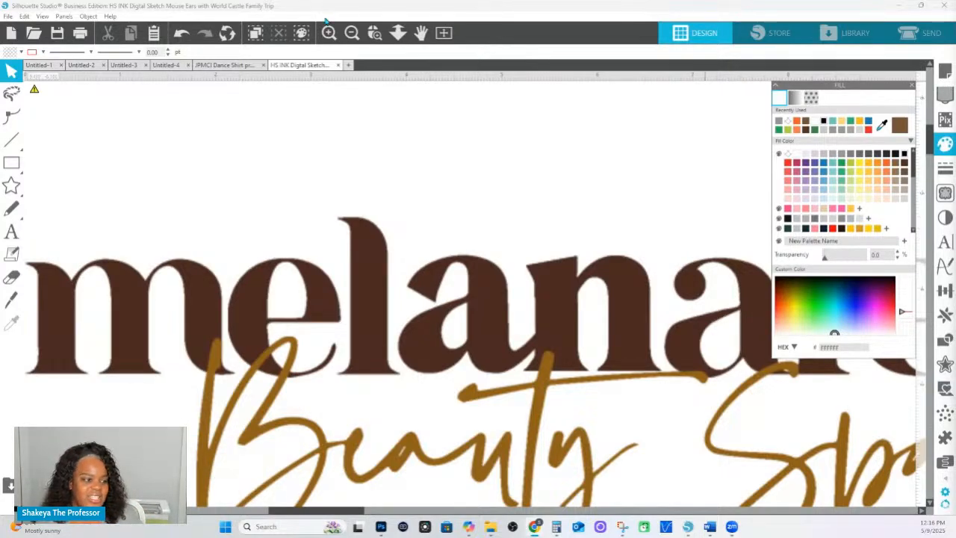
- Examine the edges of the melanated Beauty Spa logo's lettering up close and the logo as a whole
left_click(374, 33)
left_click_drag(339, 276, 432, 294)
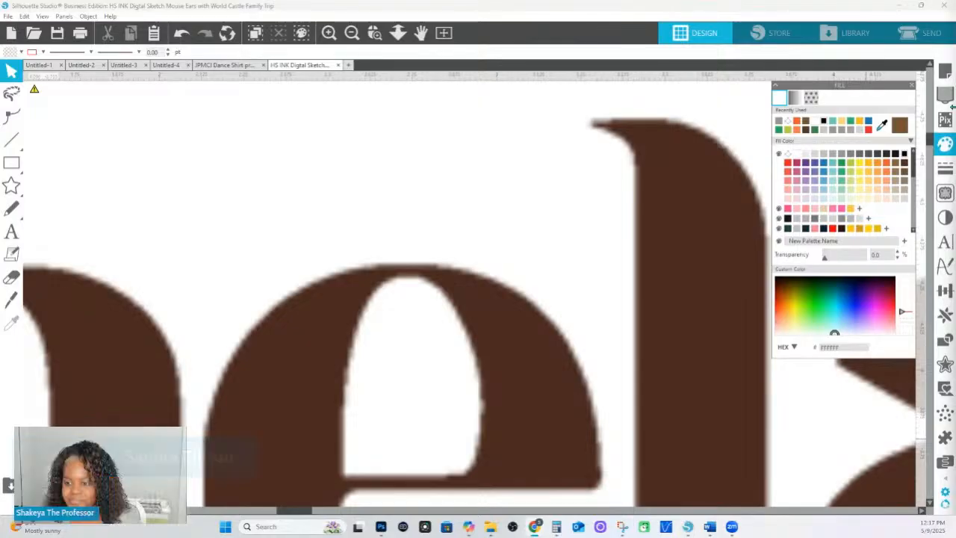
left_click(397, 32)
left_click_drag(377, 82, 379, 45)
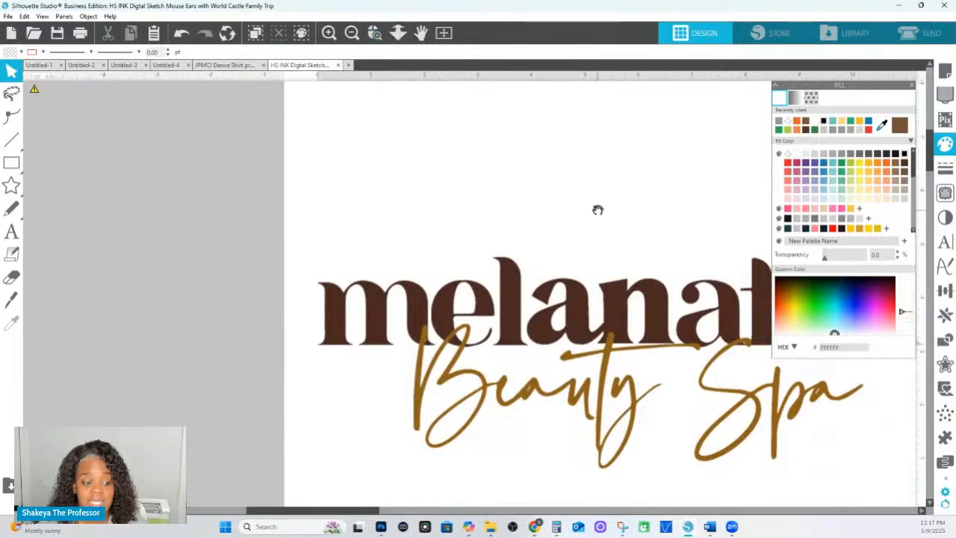
left_click_drag(597, 209, 414, 144)
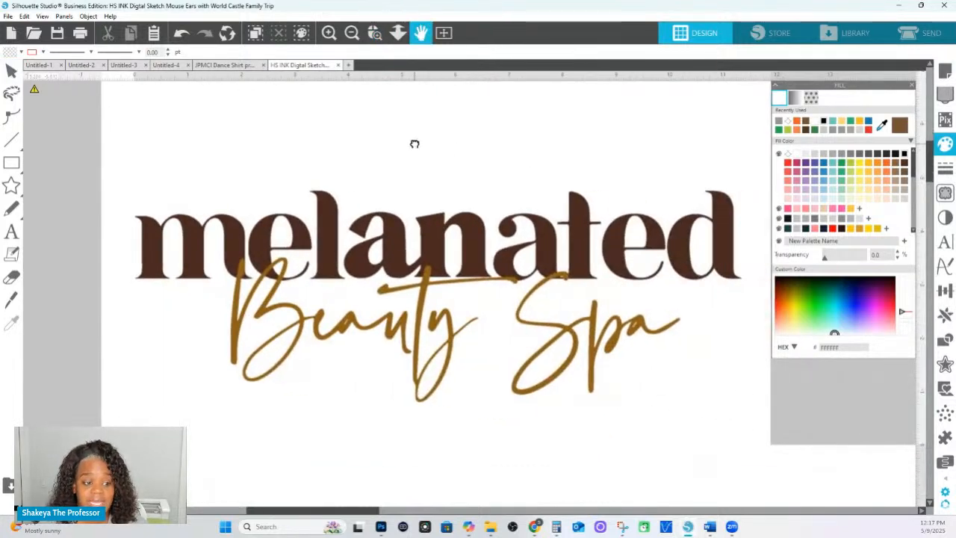
left_click(397, 32)
left_click_drag(415, 215, 422, 188)
- Cut the melanated Beauty Spa logo image out of the mouse ears document and paste it into a new blank document
key("v")
left_click(513, 241)
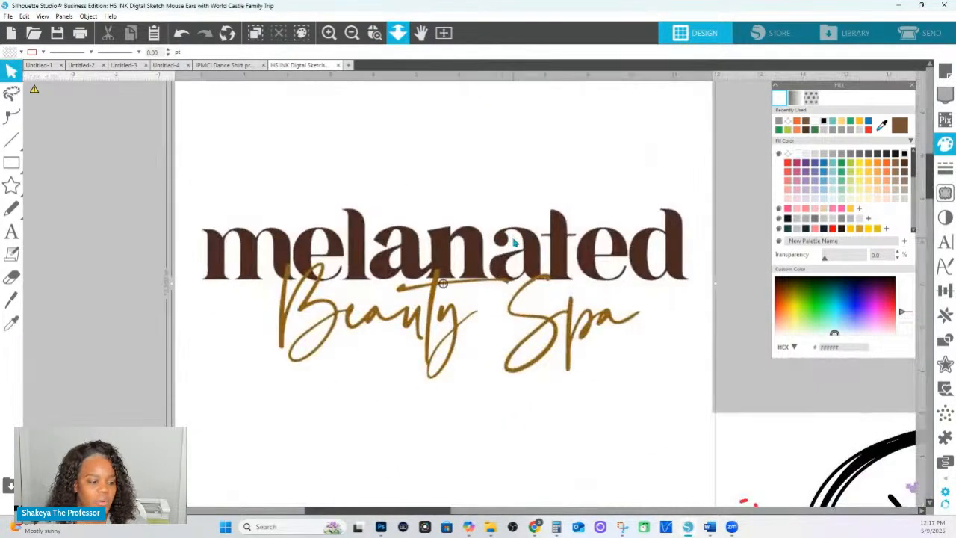
key("i")
key("ctrl+x")
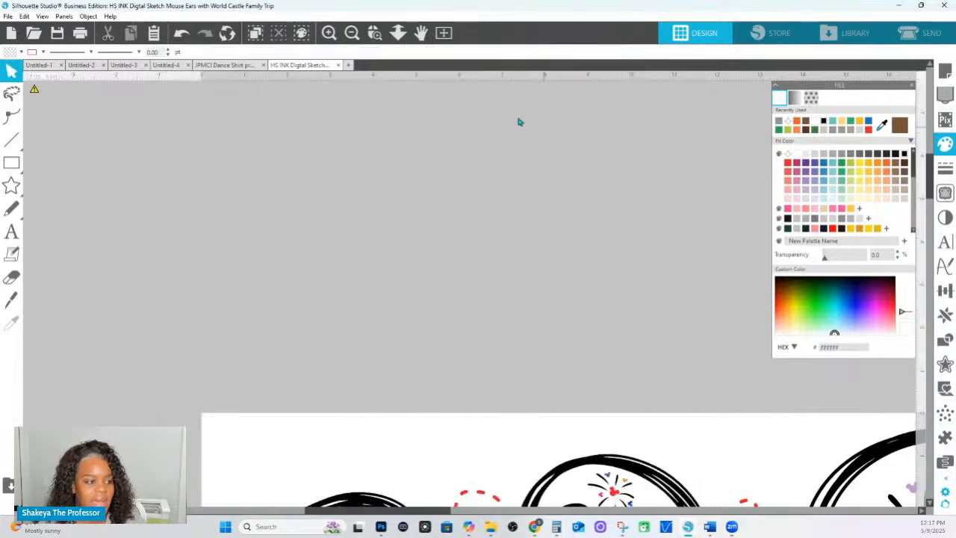
left_click(348, 66)
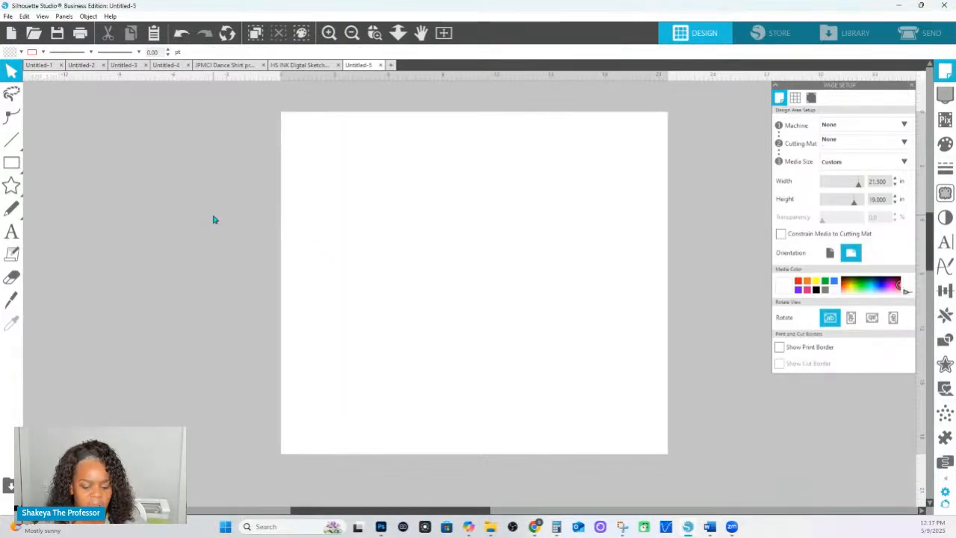
key("ctrl+v")
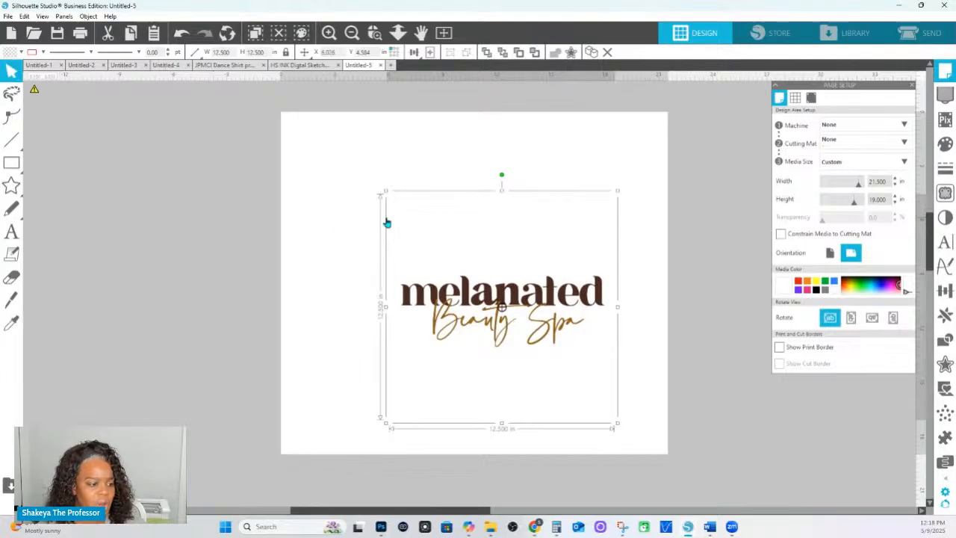
- Enlarge the pasted logo image to about 14.34 in square and move it partly beyond the page's left edge
left_click_drag(385, 191, 277, 147)
left_click(374, 32)
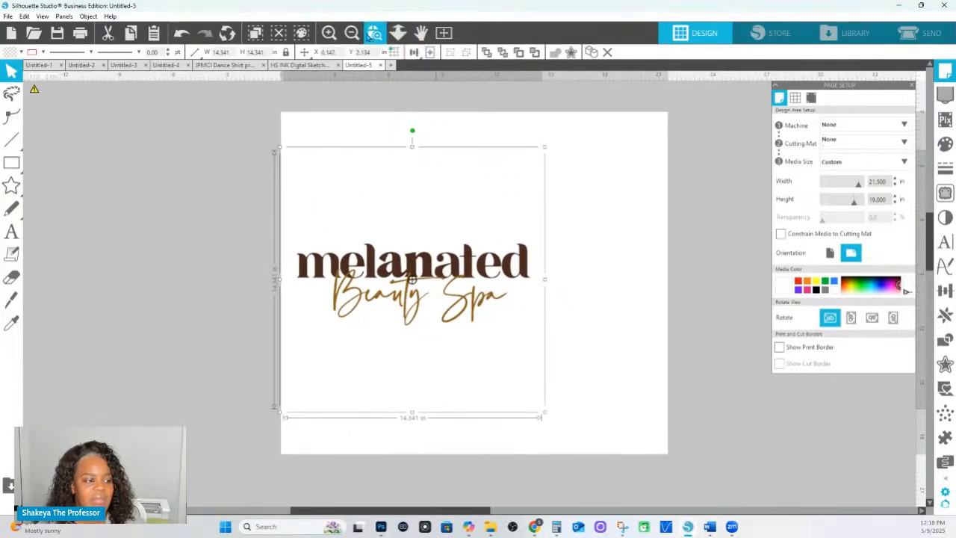
left_click_drag(245, 228, 571, 335)
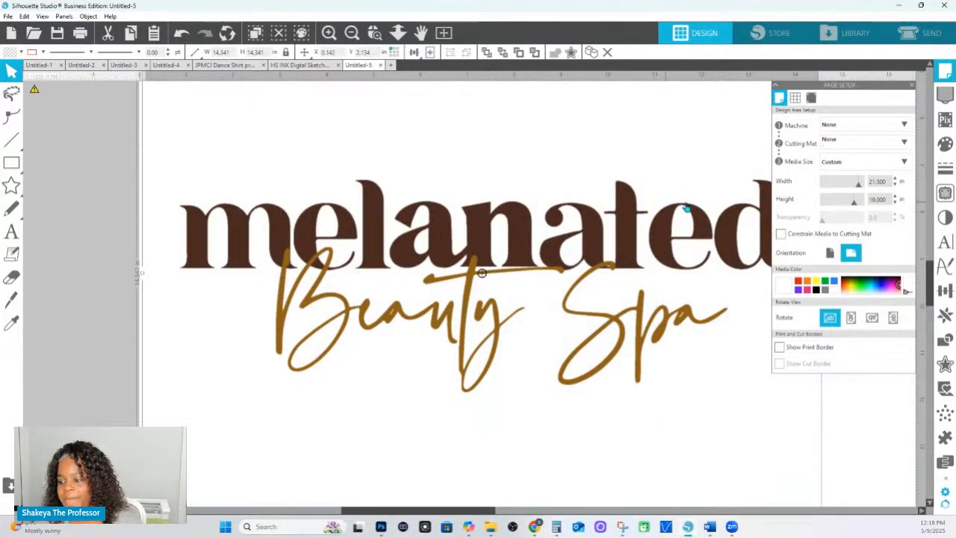
left_click(398, 33)
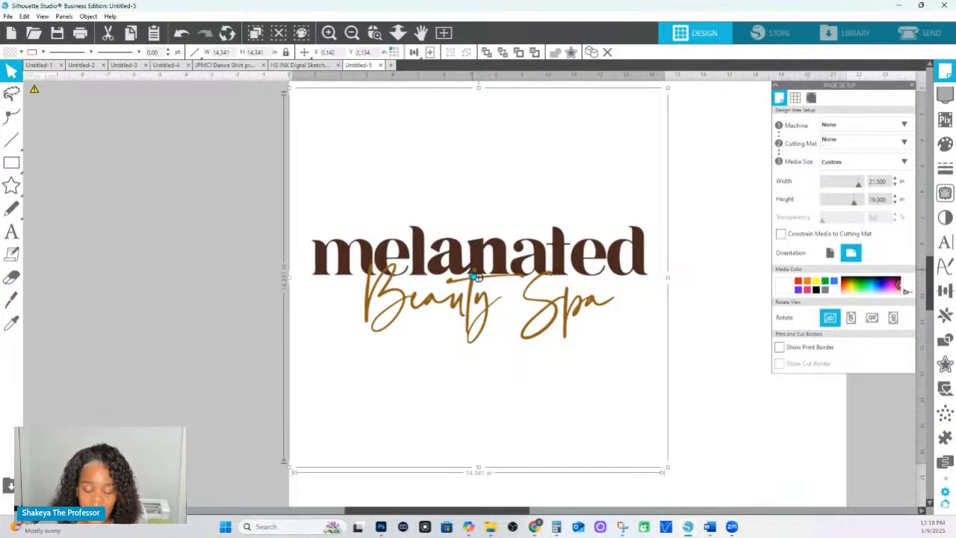
left_click_drag(526, 159, 262, 165)
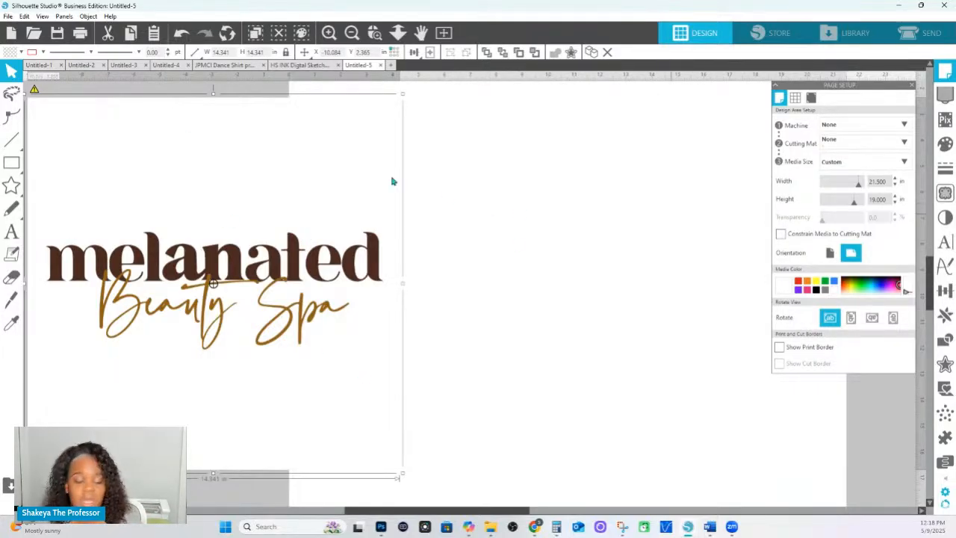
left_click_drag(158, 218, 399, 216)
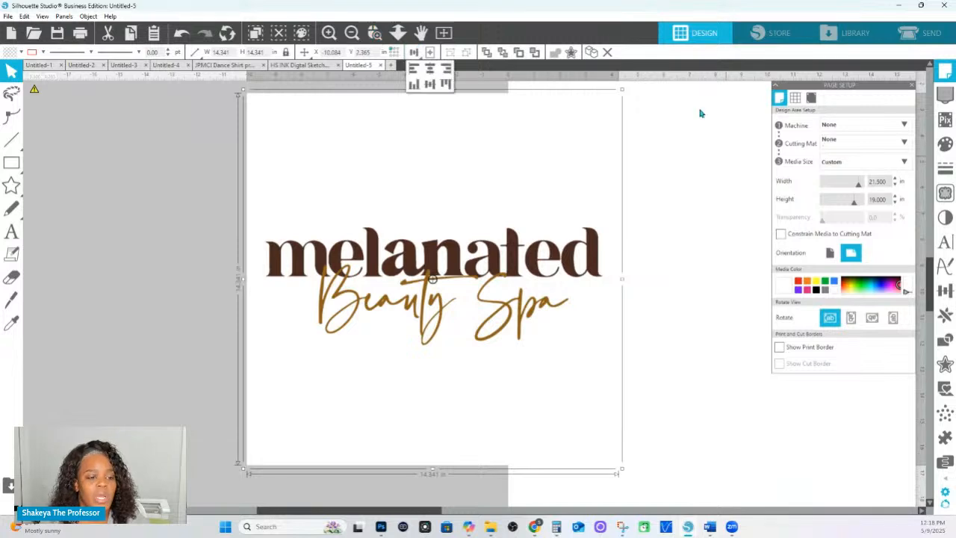
- Define a trace area about 14.24 in wide enclosing both lines of the logo's lettering
left_click(375, 32)
left_click_drag(227, 228, 652, 363)
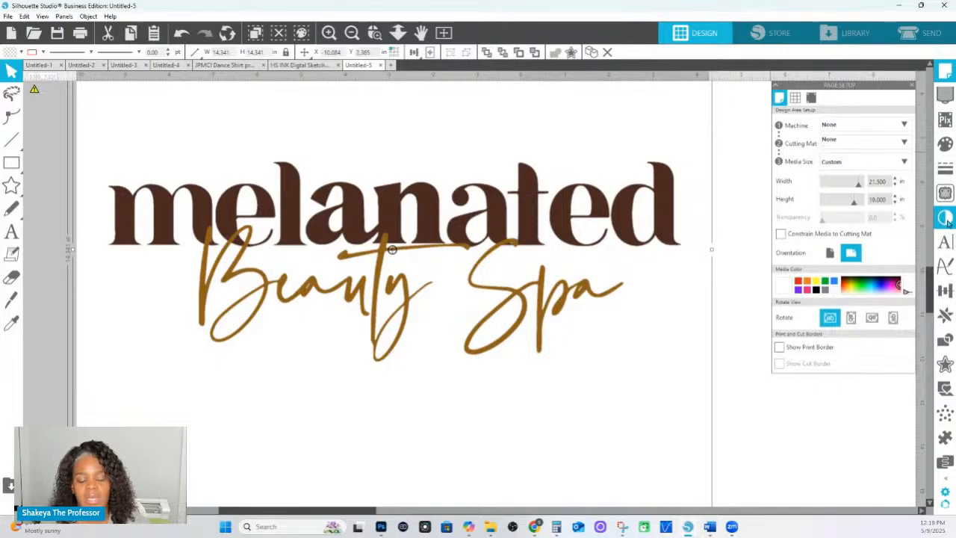
left_click(945, 194)
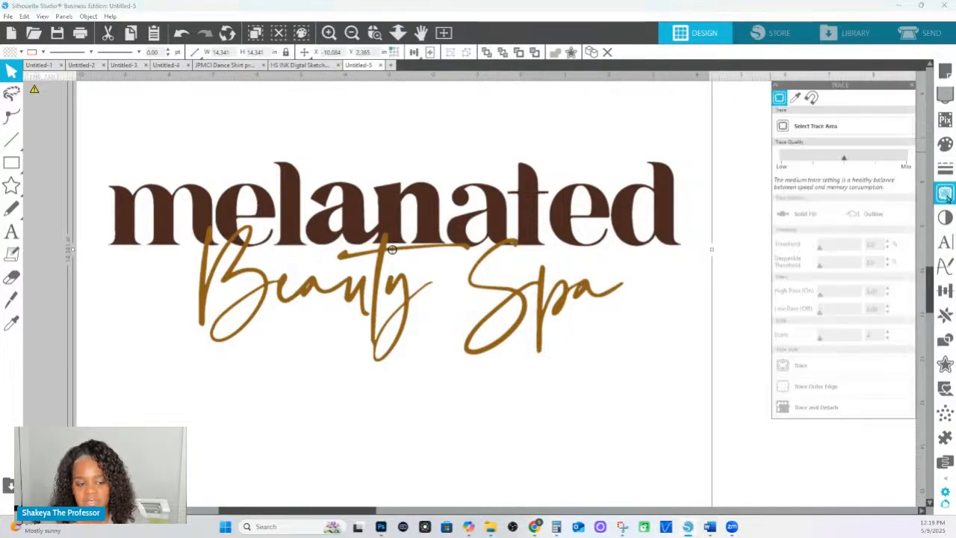
left_click(842, 126)
mouse_move(89, 139)
left_mouse_down()
mouse_move(224, 123)
mouse_move(718, 368)
left_mouse_up()
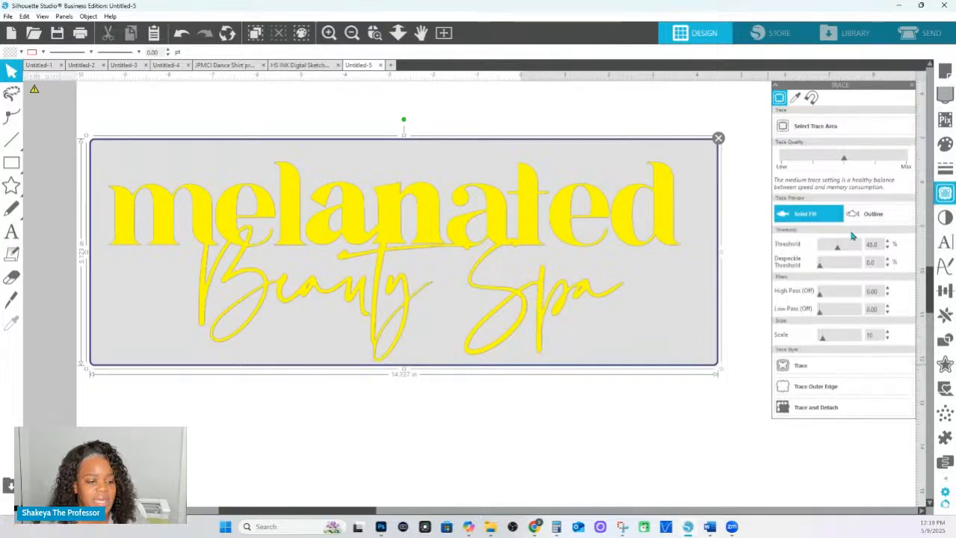
- Set the trace scale to 4 and the threshold to 45%, and trace the logo with the standard Trace style
left_click_drag(824, 341, 819, 337)
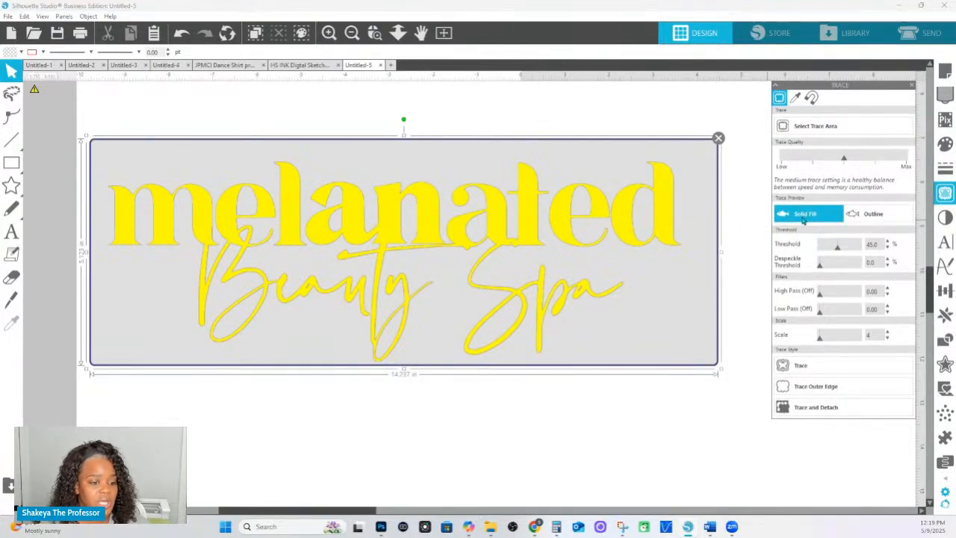
left_click_drag(840, 251, 837, 249)
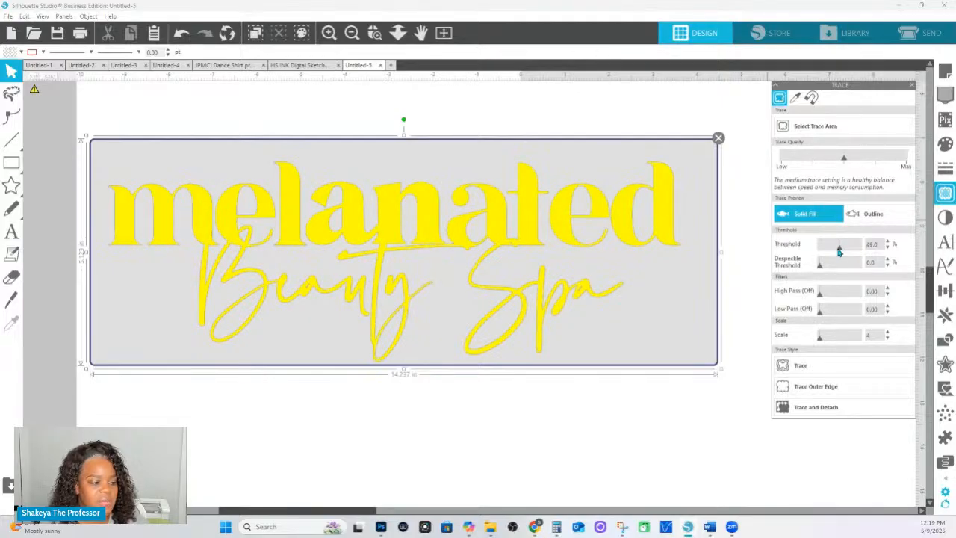
left_click(803, 367)
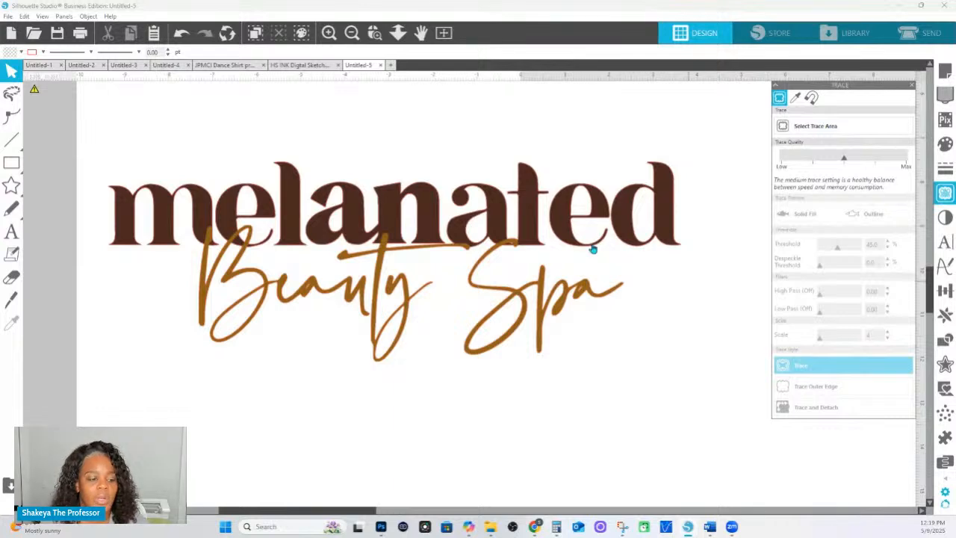
- Fill the traced logo shape with lime green (B0D23E), and change the fill to violet-blue (5453A4)
left_click(300, 215)
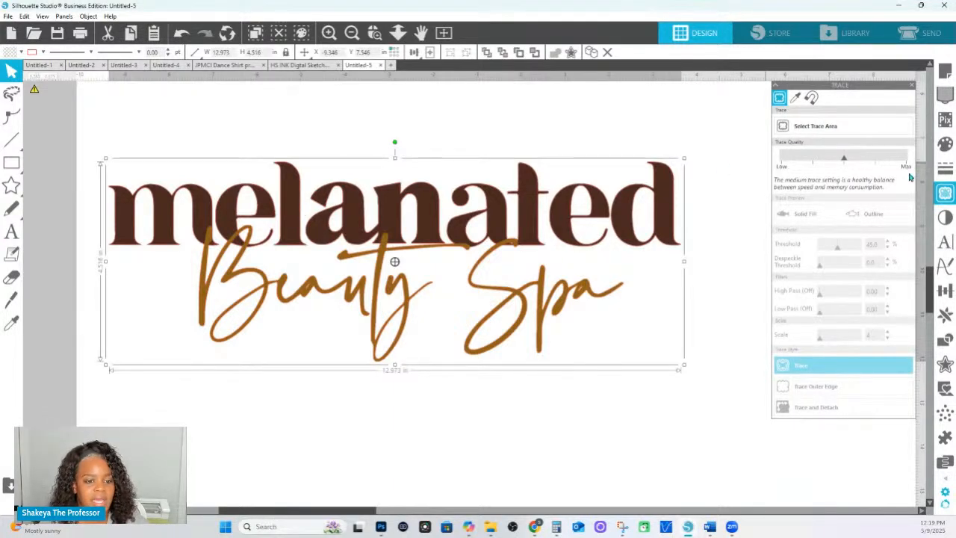
left_click(944, 143)
left_click(850, 164)
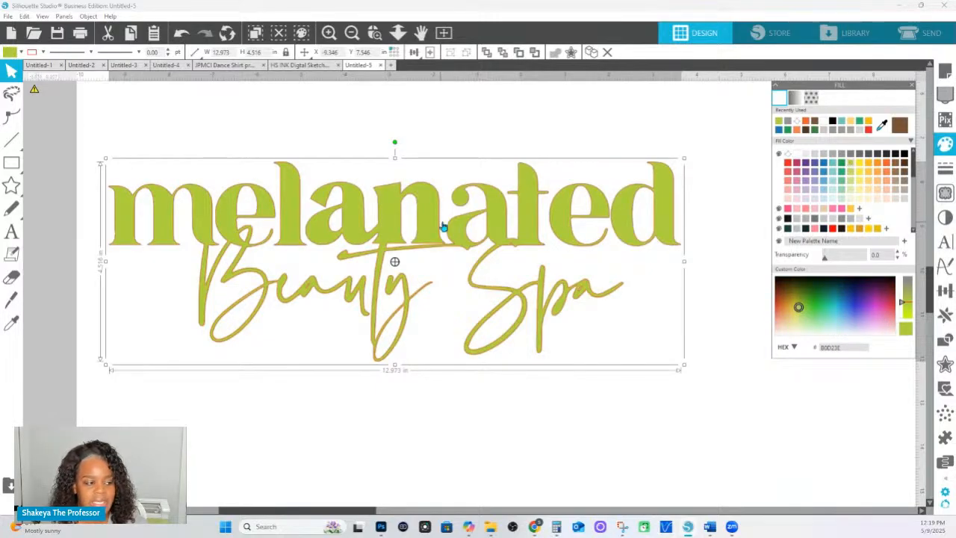
right_click(498, 218)
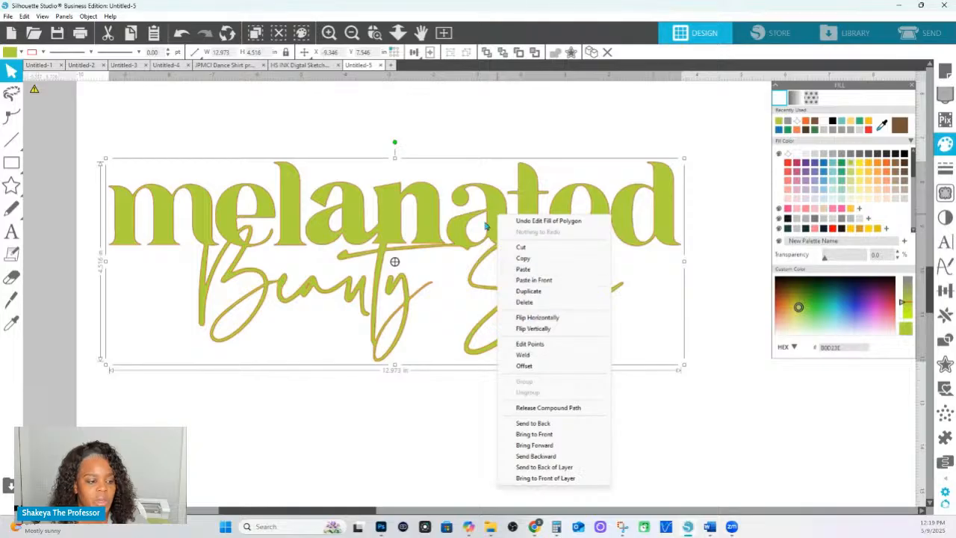
left_click(494, 218)
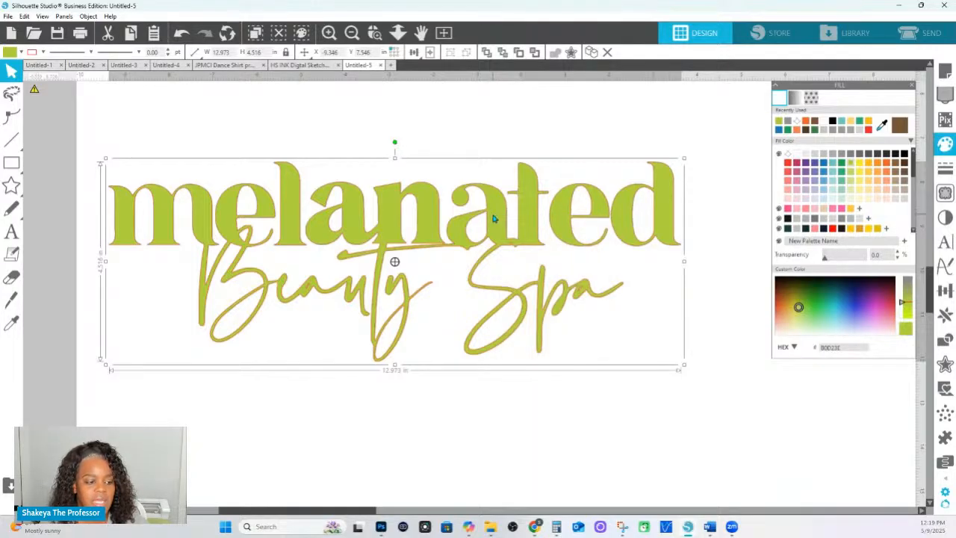
left_click(814, 168)
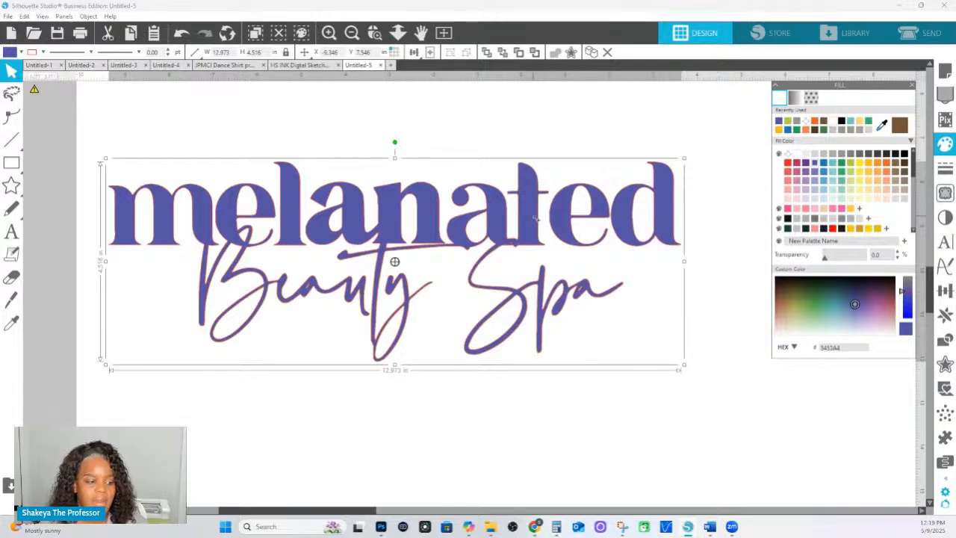
- Try moving the traced shape and the original image aside to view the traced lettering on its own
left_click_drag(534, 217, 161, 220)
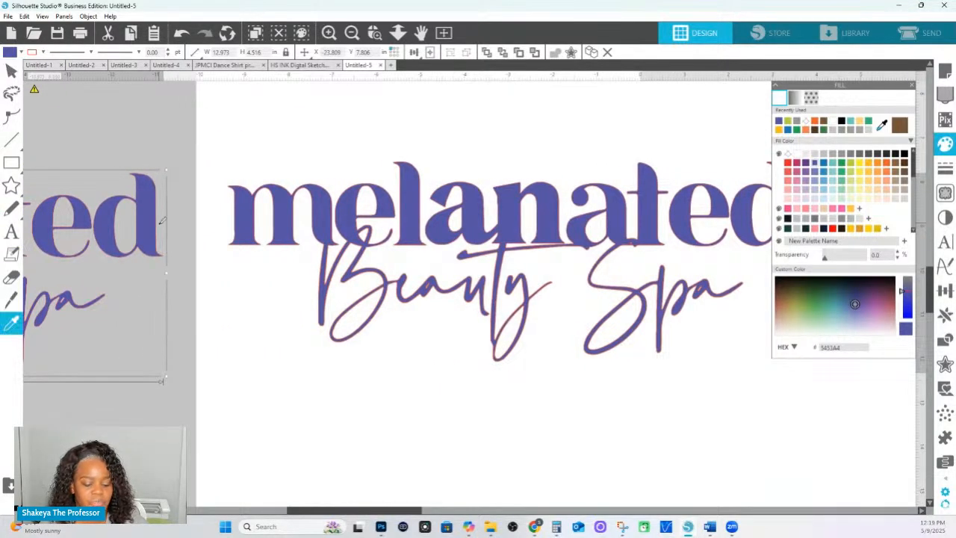
key("ctrl+z")
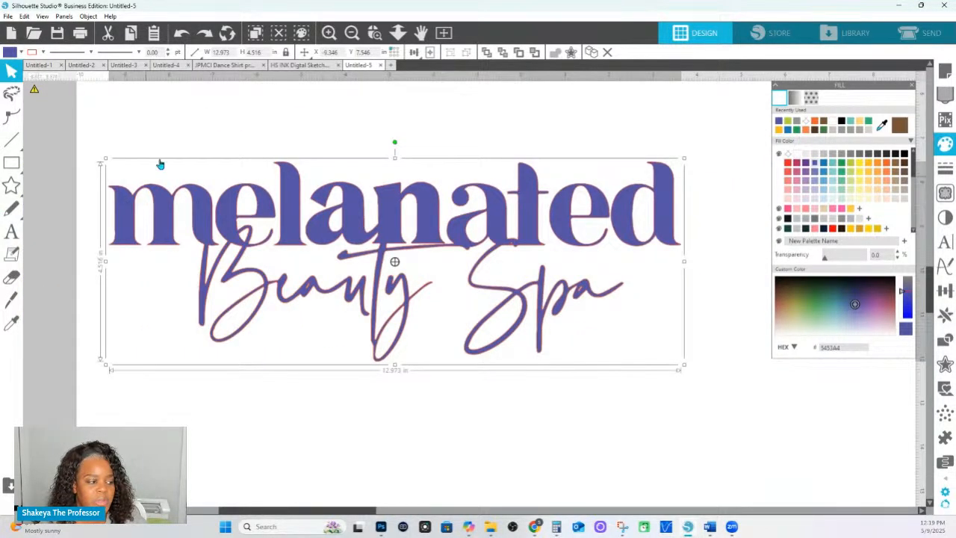
left_click(260, 137)
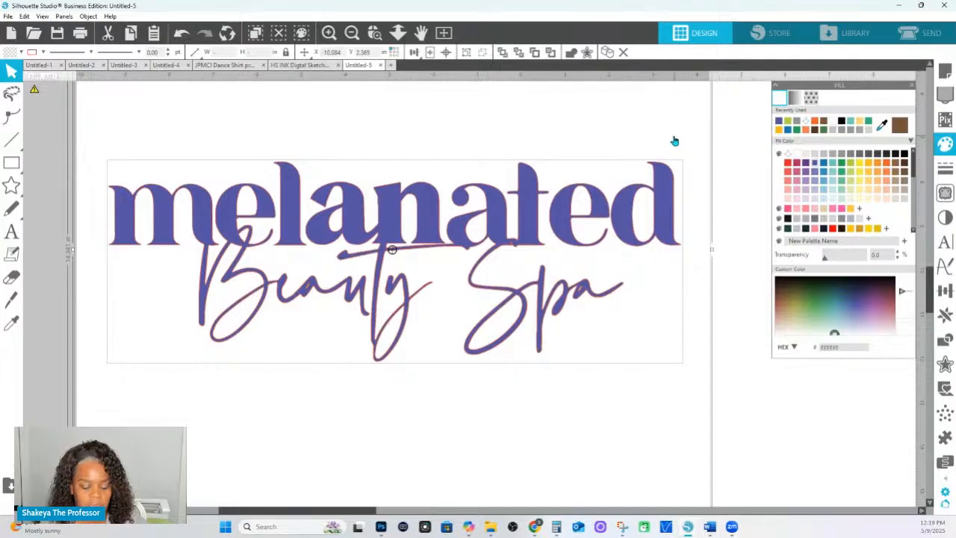
left_click_drag(231, 104, 2, 123)
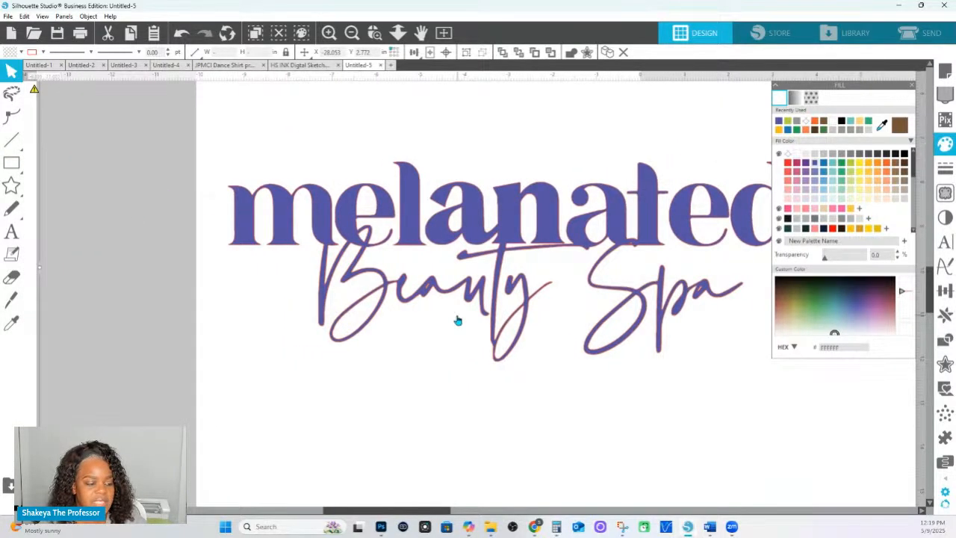
left_click(398, 32)
mouse_move(248, 164)
left_mouse_down()
mouse_move(767, 288)
mouse_move(849, 320)
left_mouse_up()
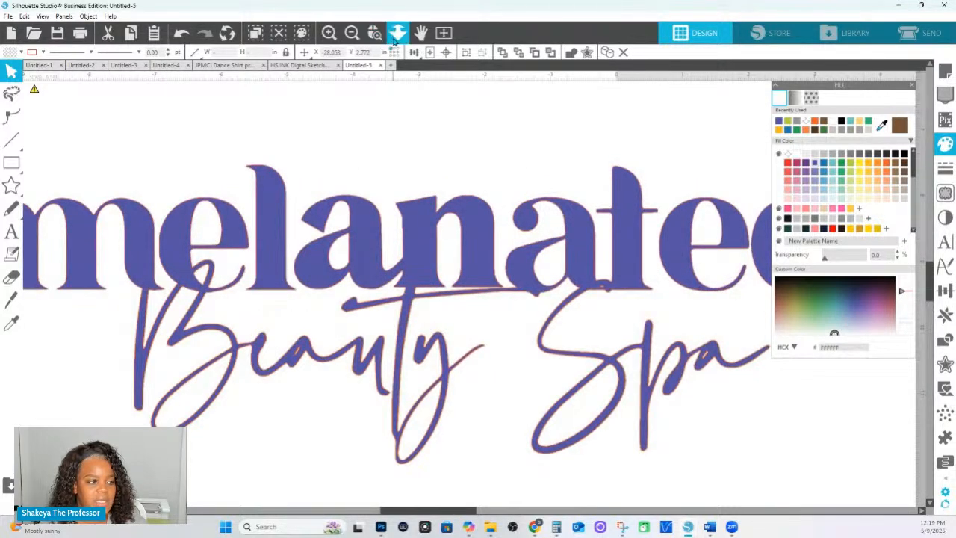
left_click(398, 32)
left_click(137, 216)
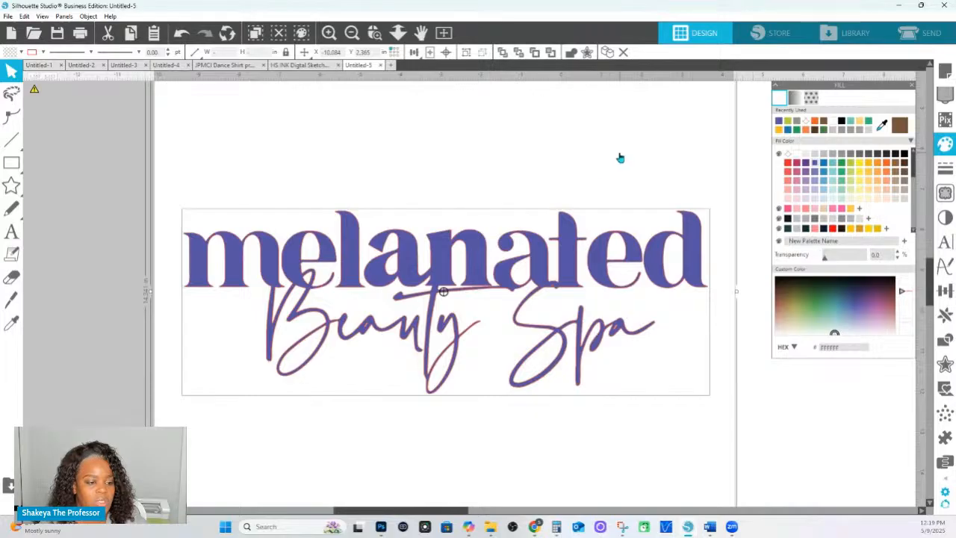
- Set the traced logo's fill transparency to 72% and compare its outline with the original image underneath
key("ctrl+a")
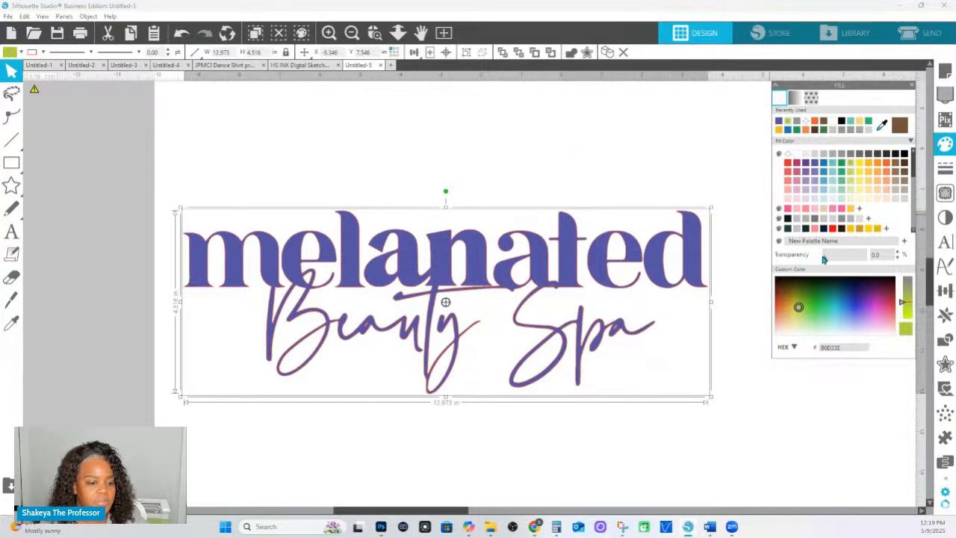
left_click(837, 257)
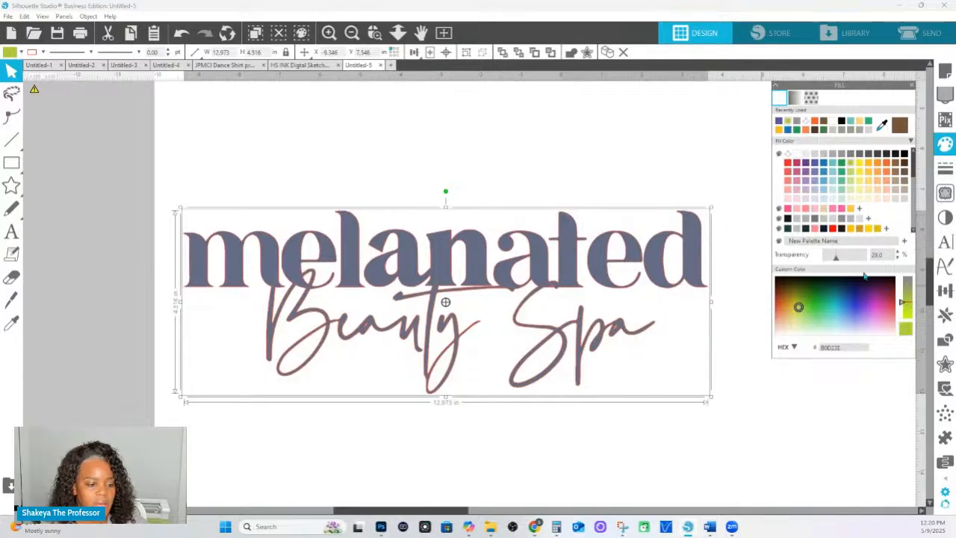
left_click(859, 261)
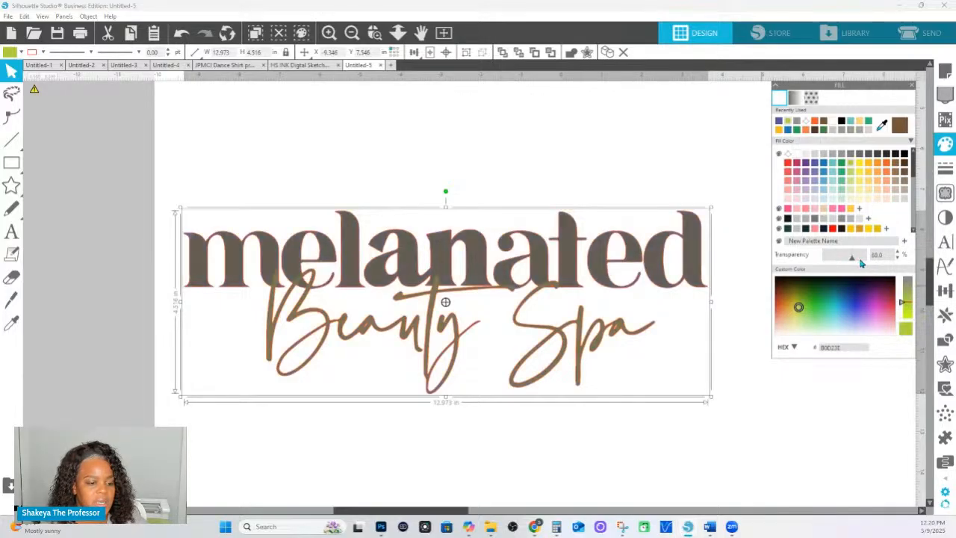
left_click(855, 261)
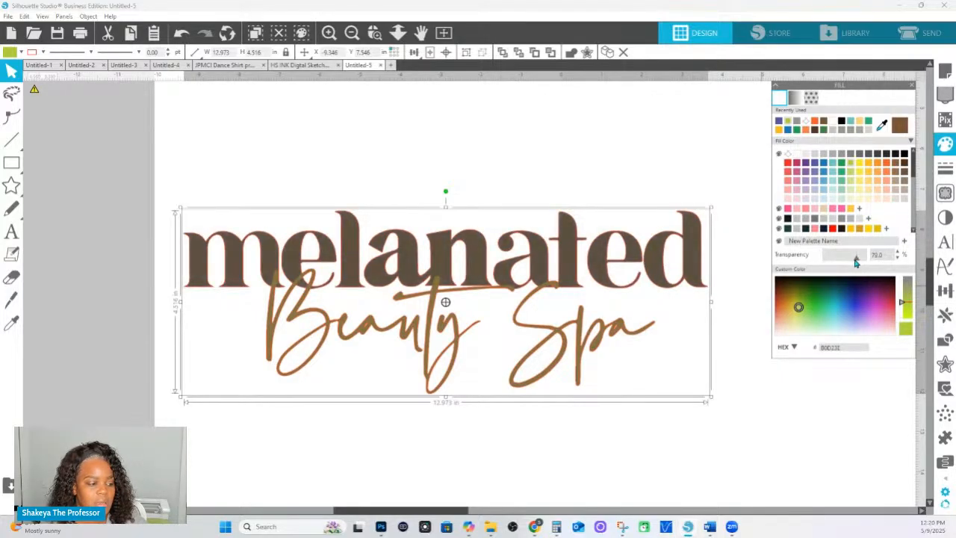
left_click(555, 156)
left_click(374, 32)
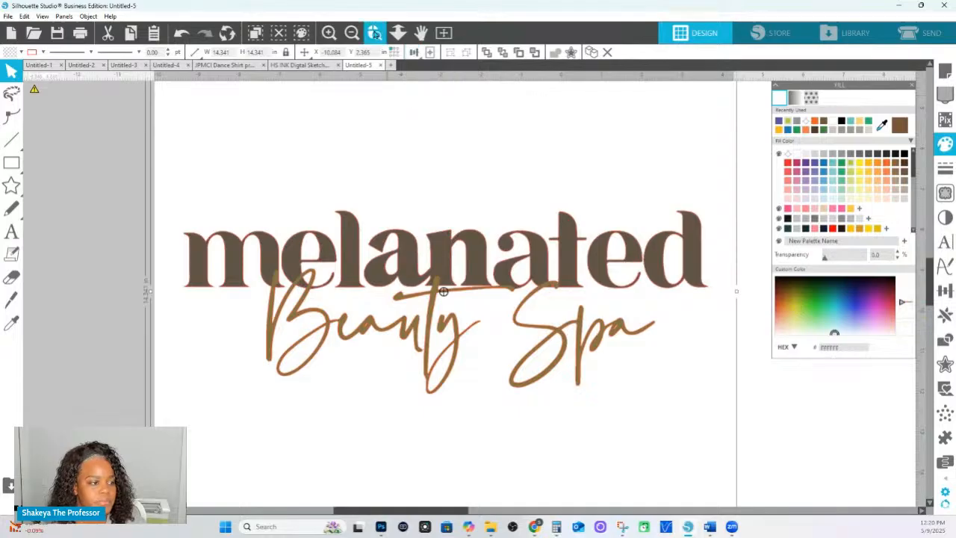
left_click_drag(231, 209, 811, 414)
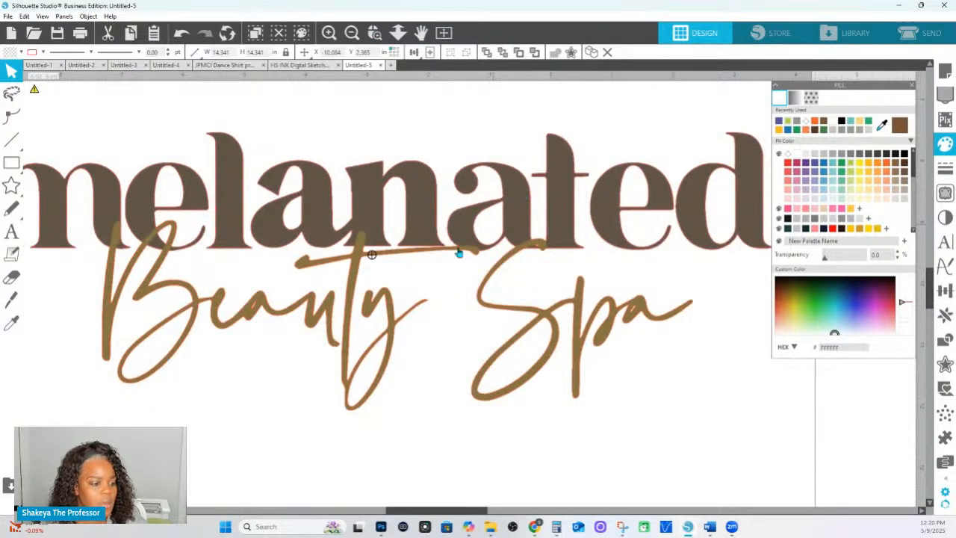
- Open the traced logo shape for point editing and simplify its nodes
left_click_drag(404, 299, 526, 319)
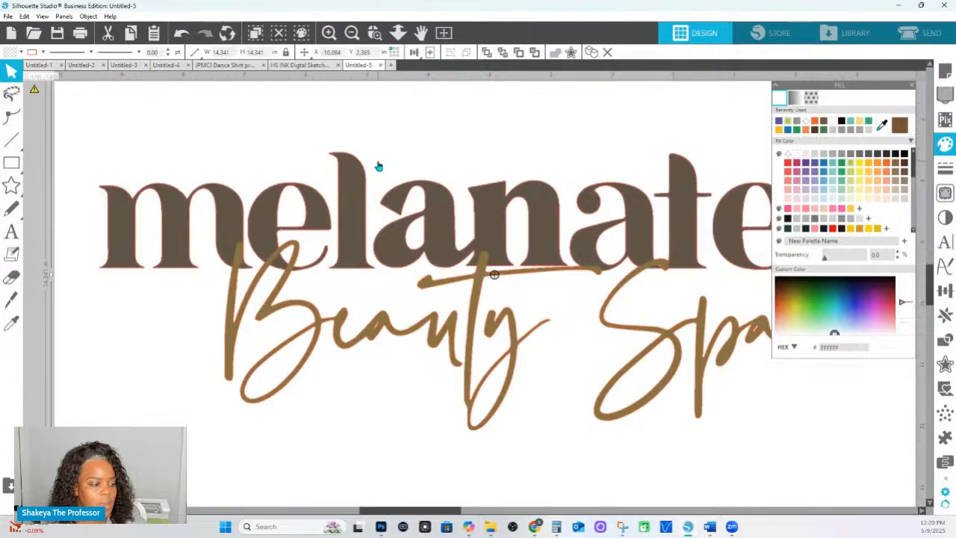
left_click(267, 224)
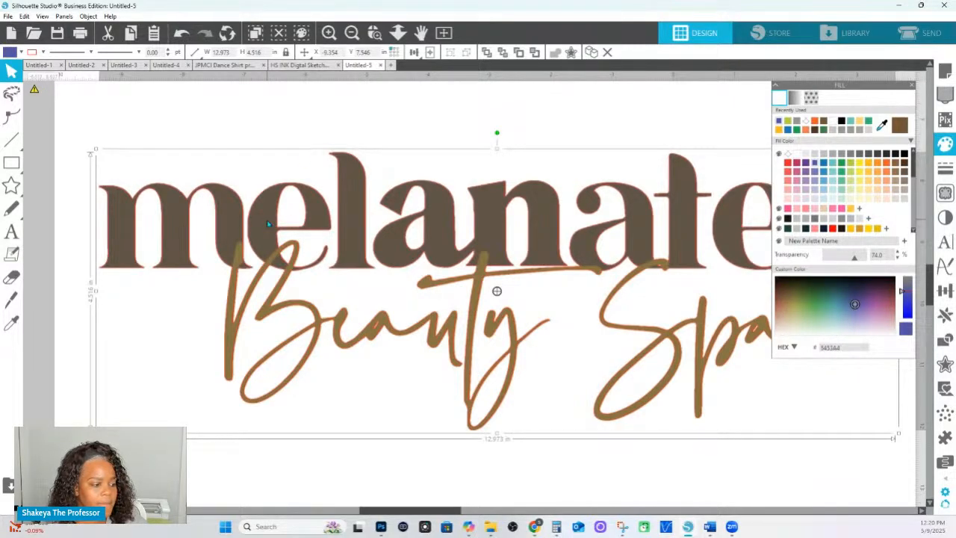
double_click(268, 224)
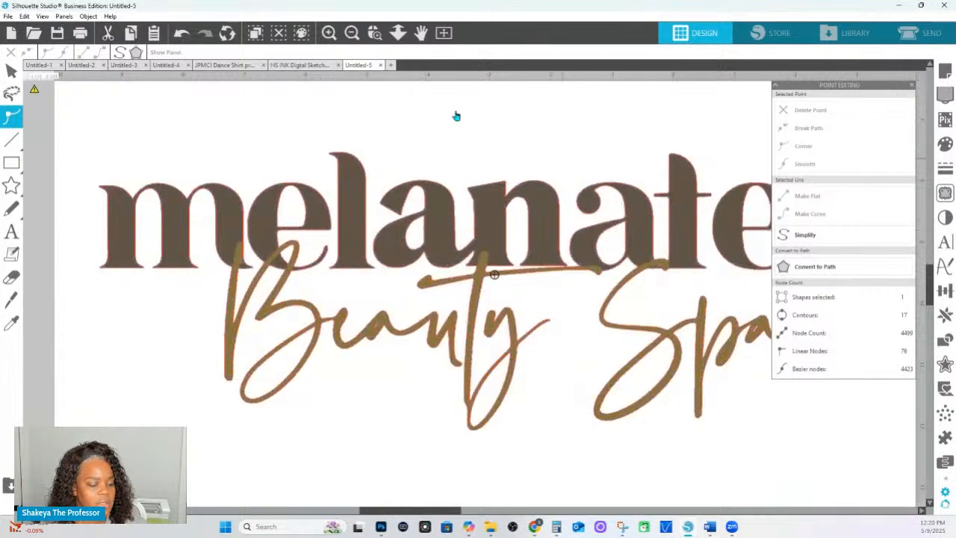
left_click(398, 32)
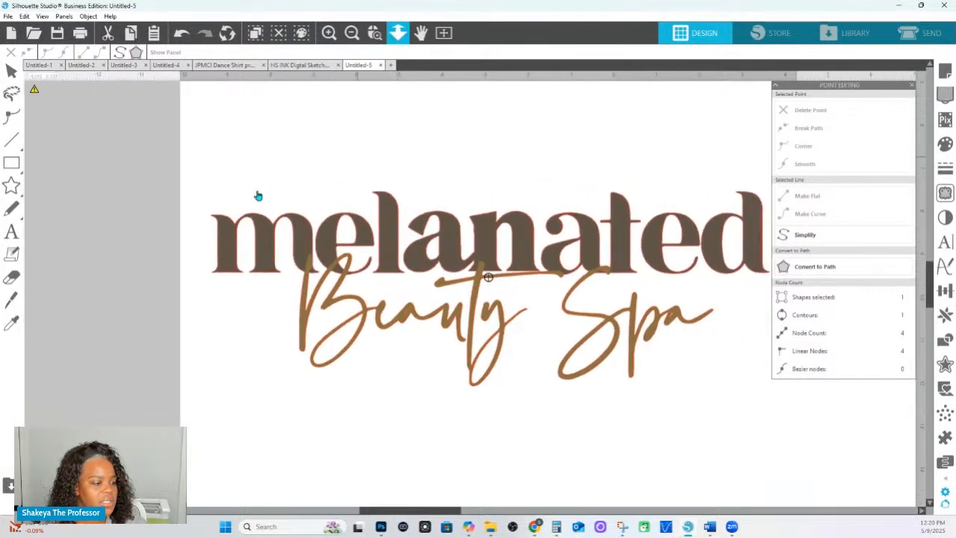
left_click(414, 297)
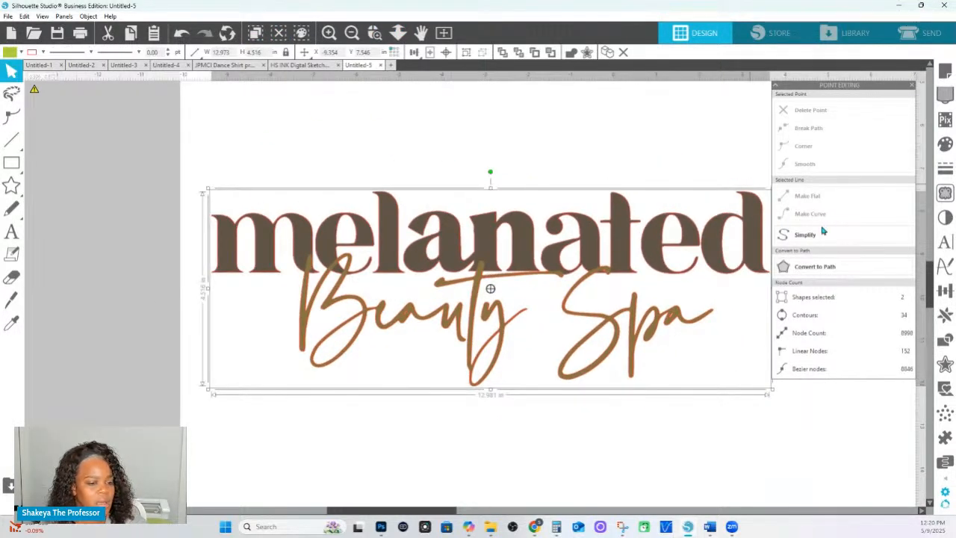
double_click(384, 218)
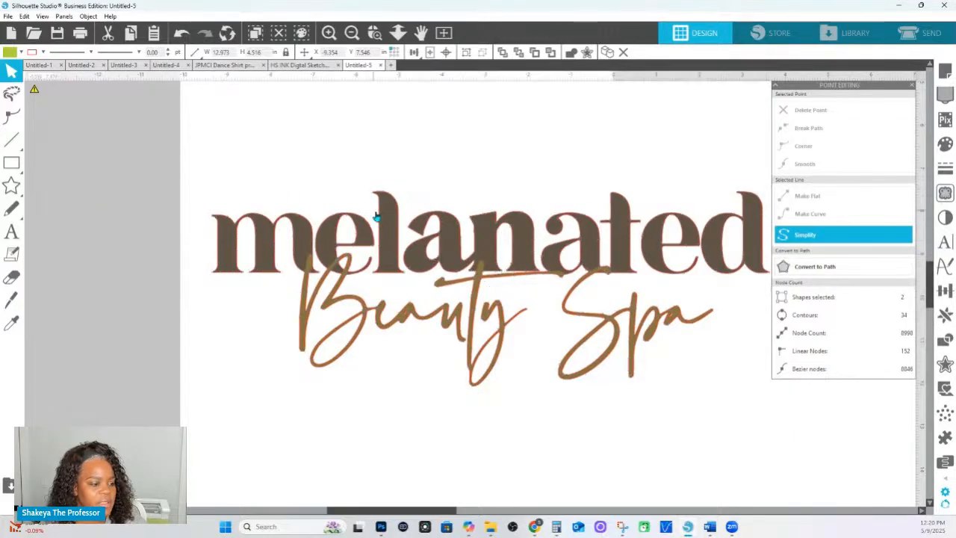
left_click(374, 32)
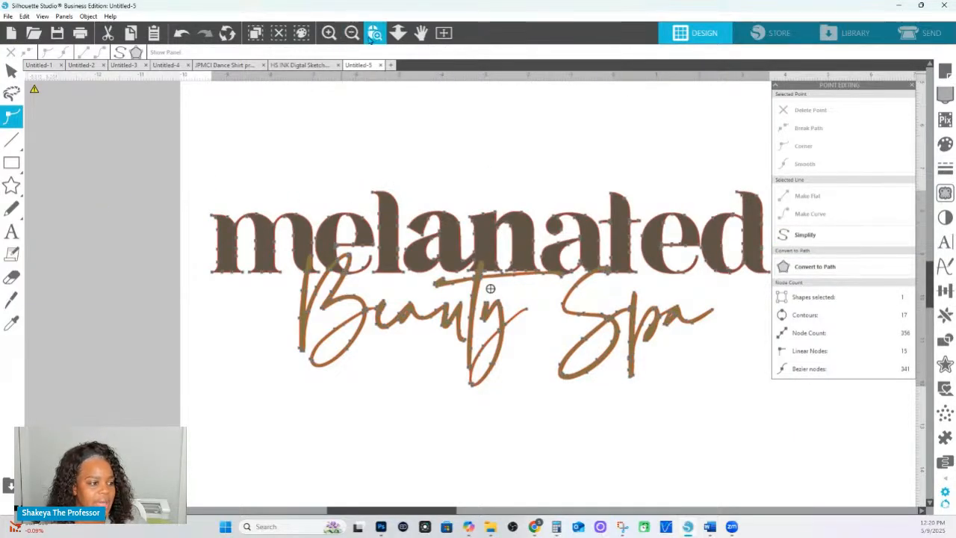
left_click_drag(799, 306, 800, 313)
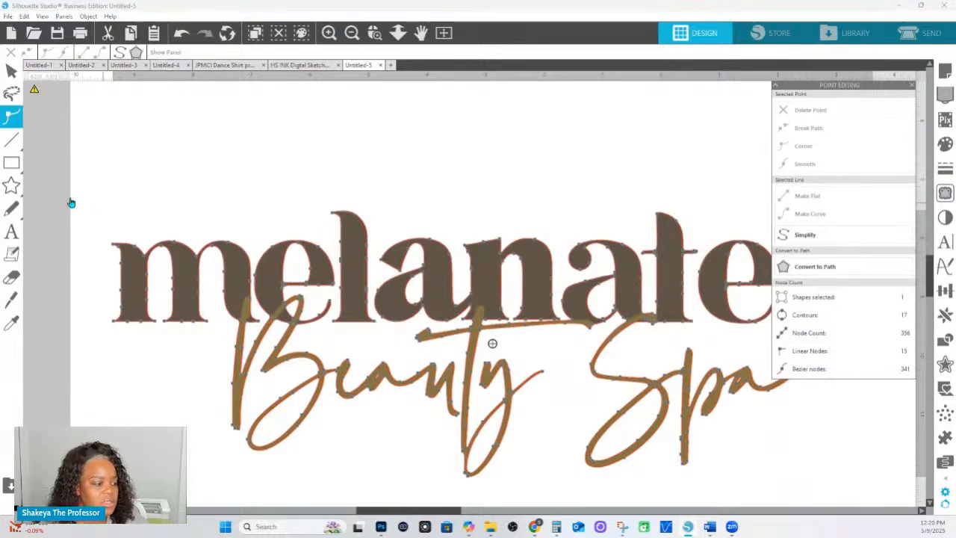
- Lower the traced logo's fill transparency to about 29% so its violet-blue fill stands out from the original image
left_click(11, 71)
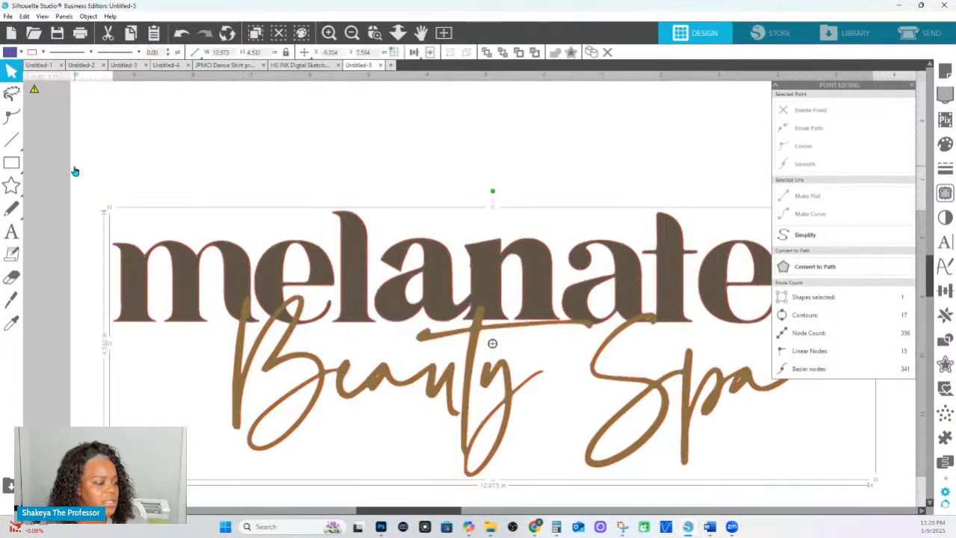
left_click(492, 342)
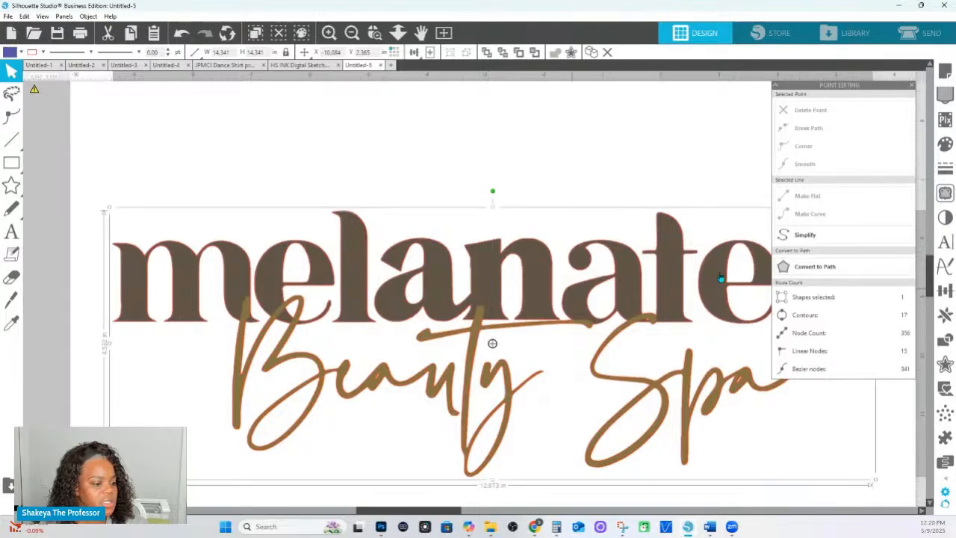
left_click(943, 147)
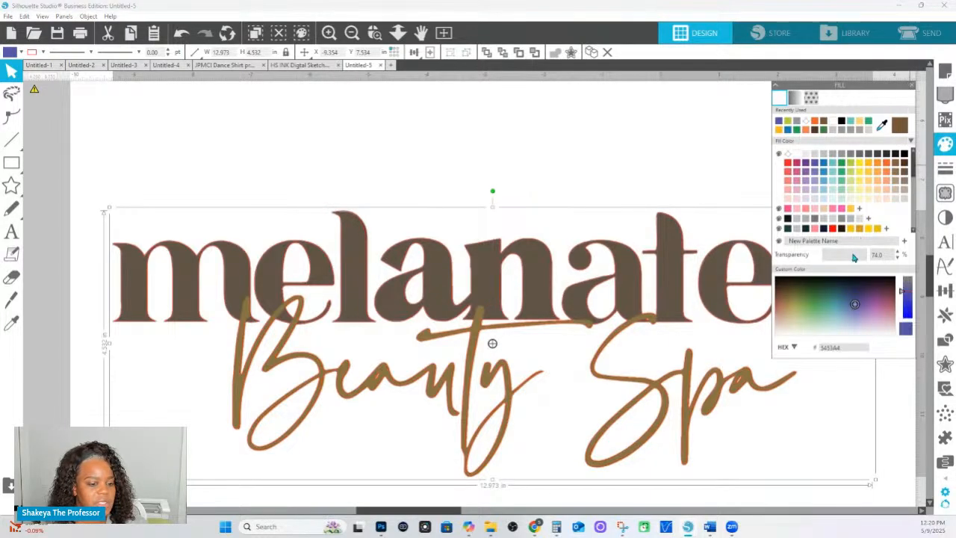
left_click_drag(840, 259, 835, 258)
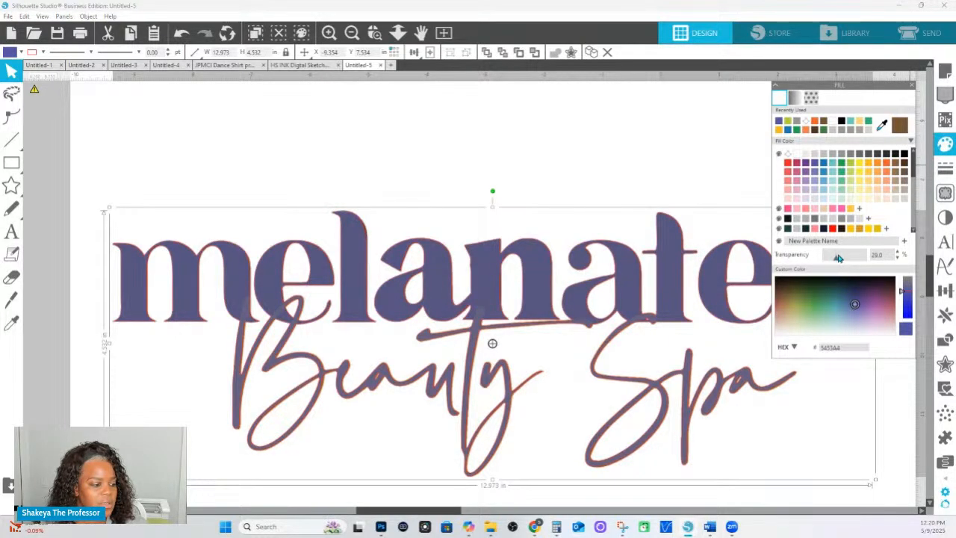
- Delete the trace's edit points around the m and the first e of melanated, including the stray point beside the e
left_click_drag(71, 210, 228, 345)
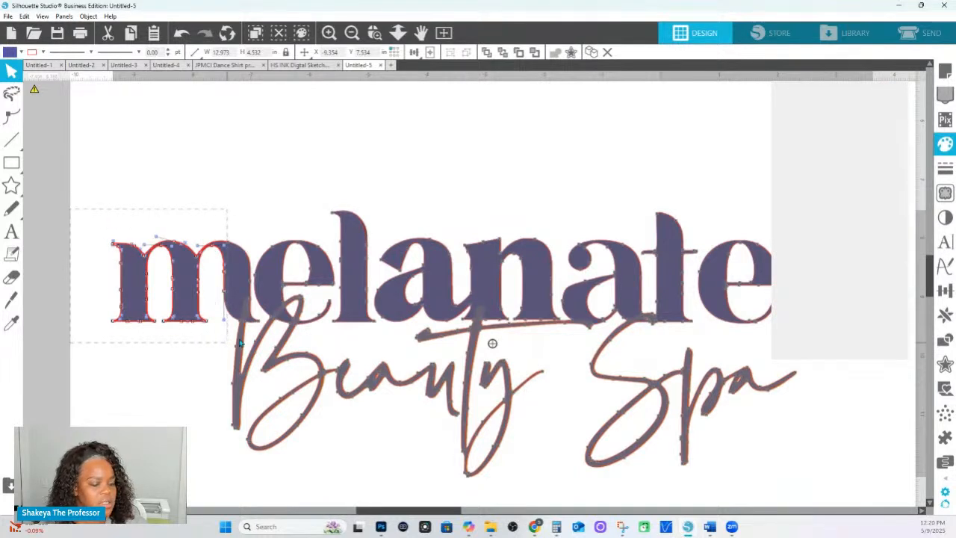
left_click(824, 126)
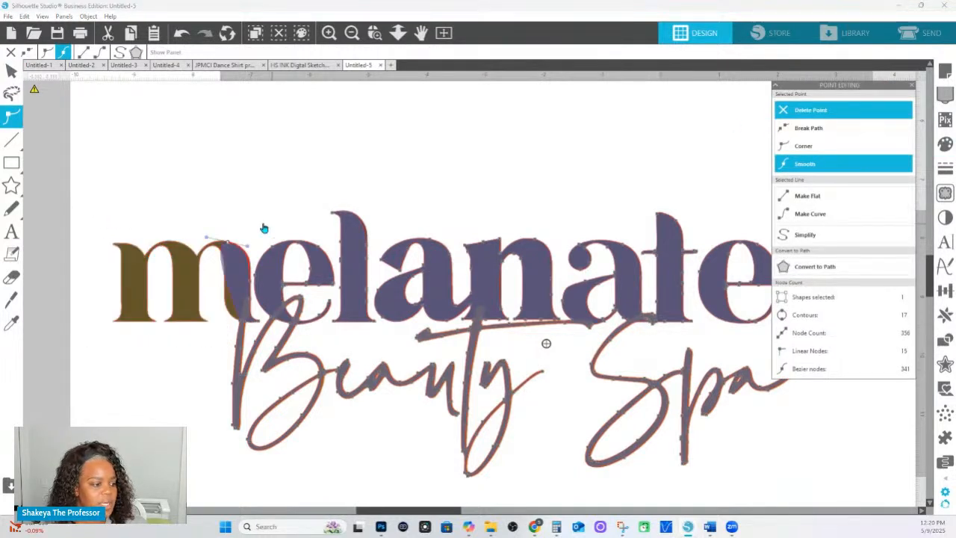
key("Delete")
left_click_drag(259, 217, 357, 295)
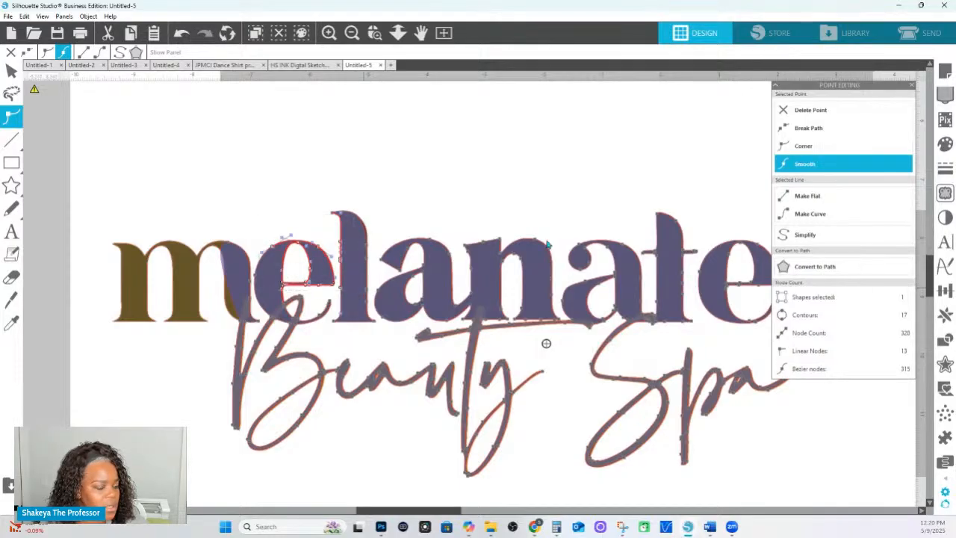
left_click(812, 116)
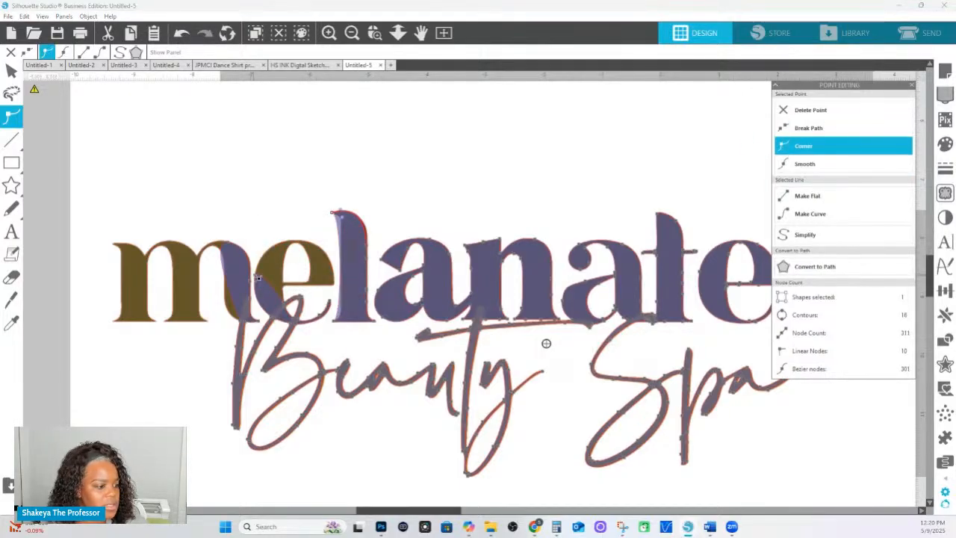
left_click(254, 277)
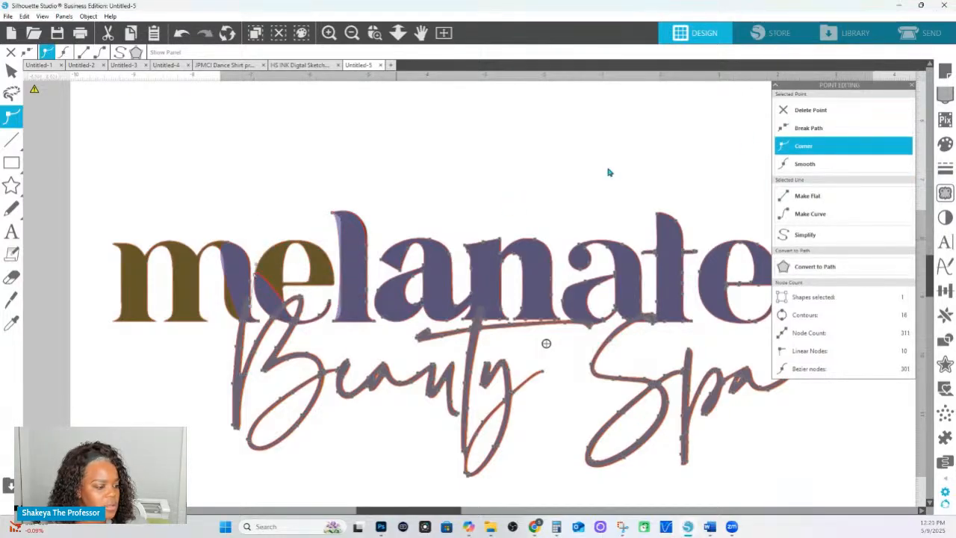
left_click(812, 112)
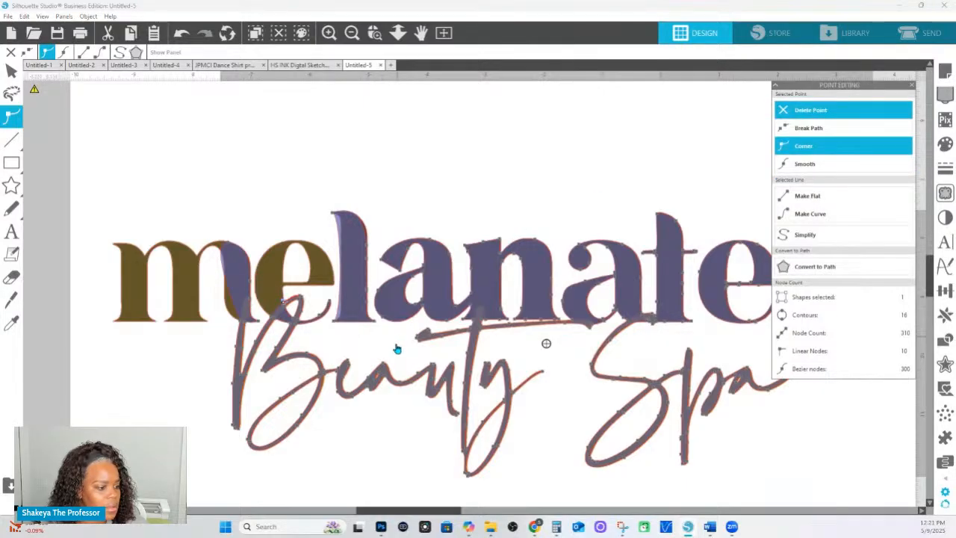
- Delete the trace's edit points around the l and the first a of melanated
left_click_drag(331, 297, 312, 188)
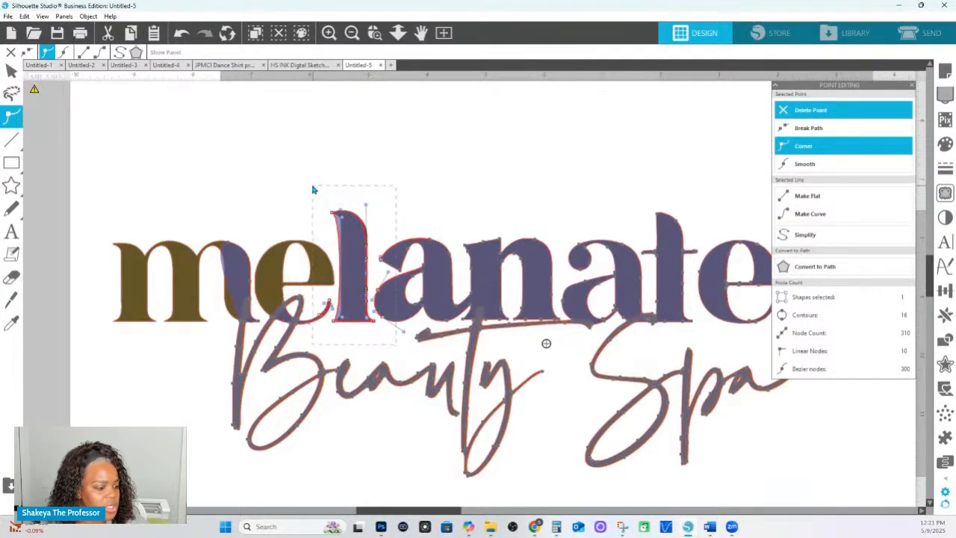
left_click(806, 112)
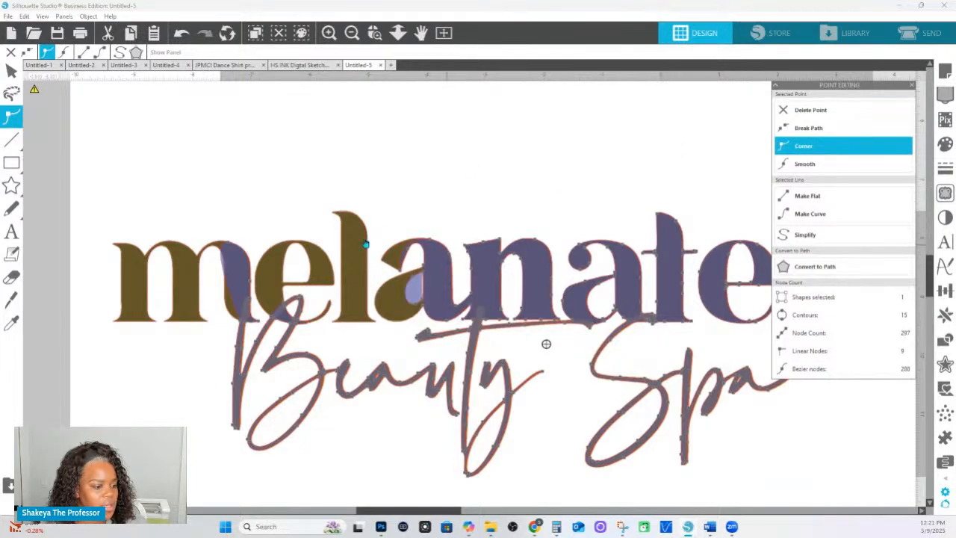
left_click_drag(363, 213, 472, 326)
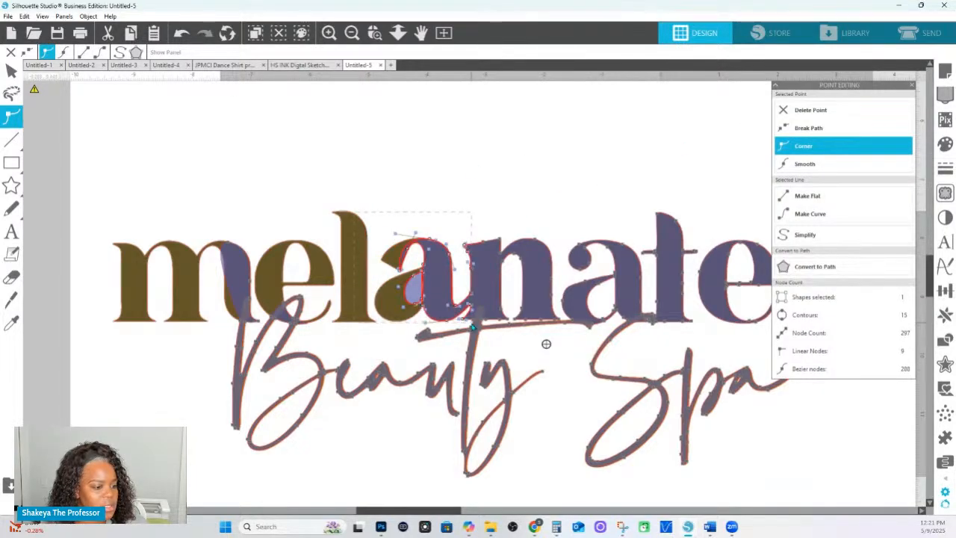
left_click(807, 110)
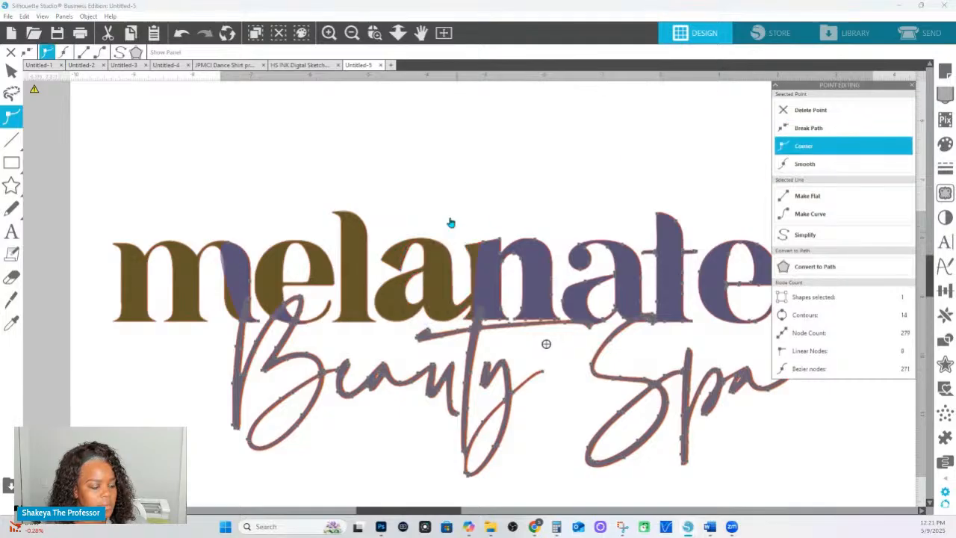
- Delete the trace's points around the letters n, a, t and e in melanated, including leftover points along their bases
left_click_drag(450, 218, 777, 299)
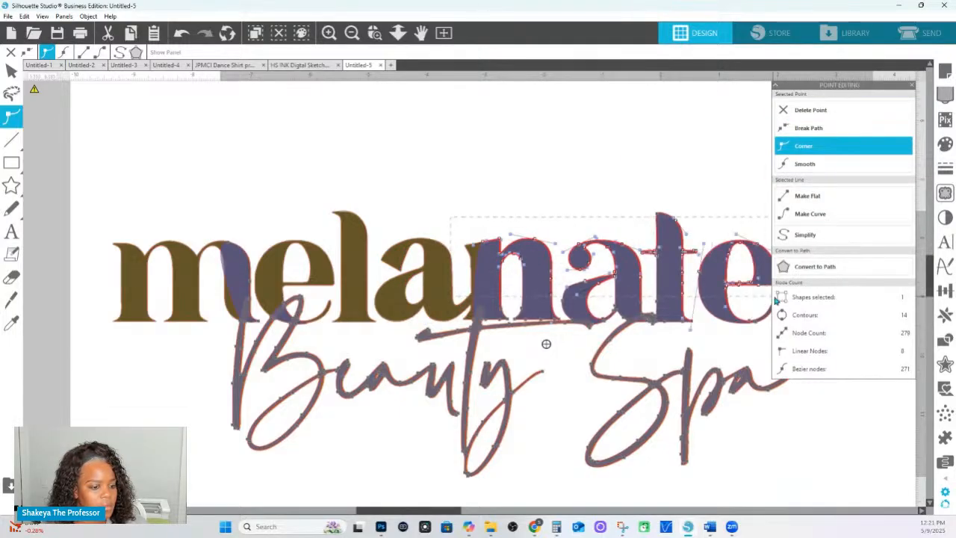
left_click(827, 111)
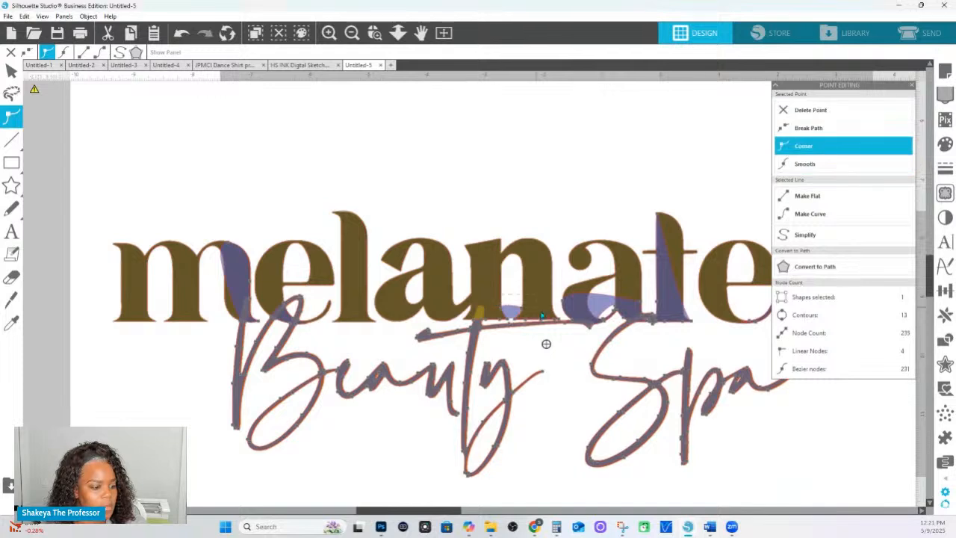
left_click_drag(482, 295, 564, 326)
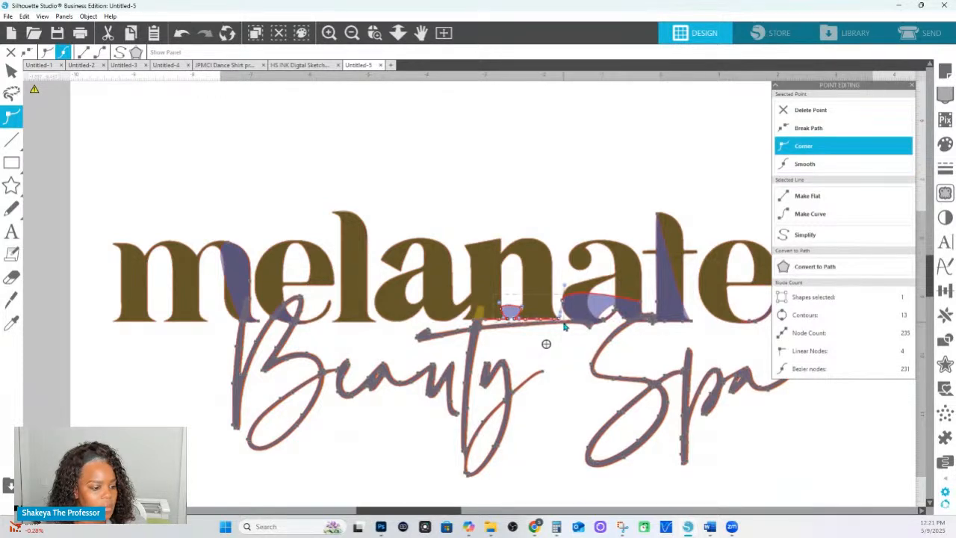
left_click(811, 110)
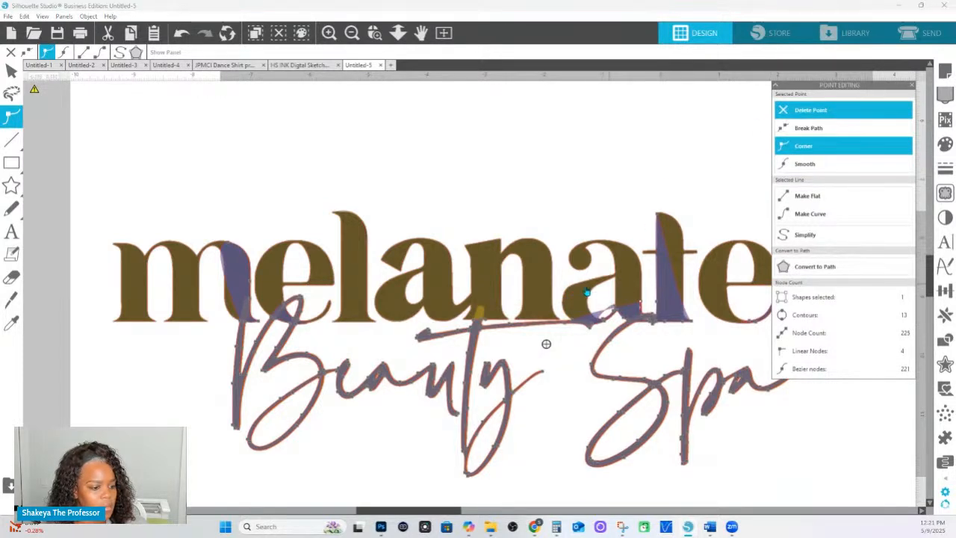
left_click_drag(583, 293, 602, 299)
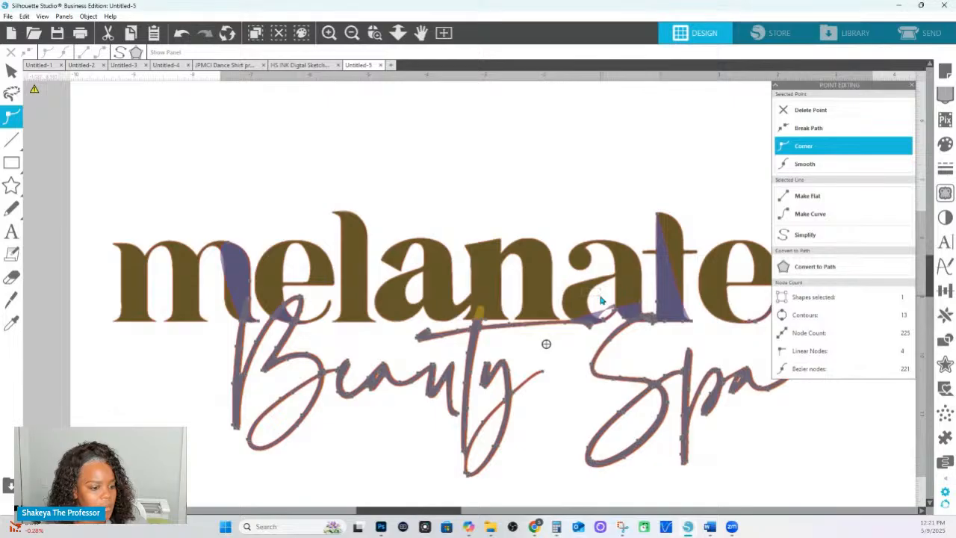
left_click_drag(637, 194, 694, 314)
left_click(797, 113)
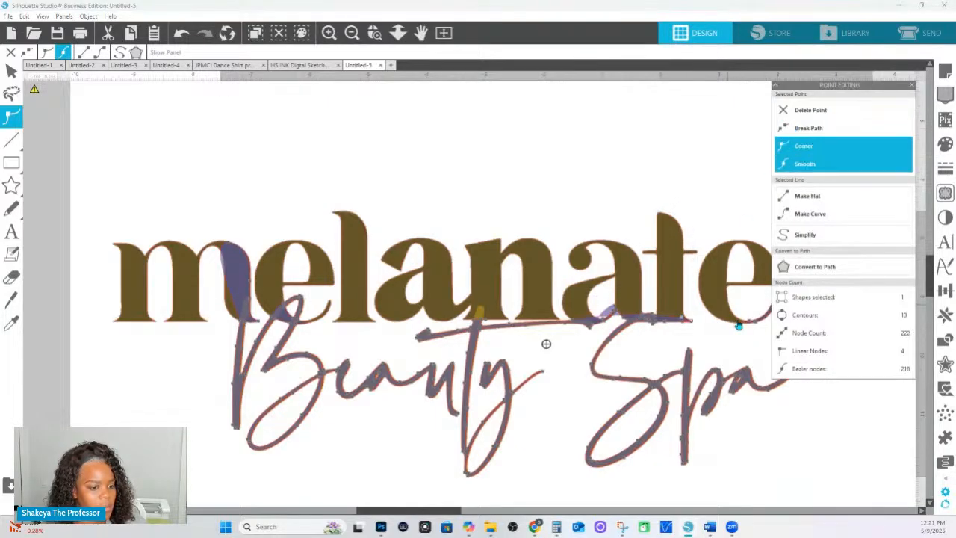
- Delete the trace's edit points around the final d of melanated and the tail of the e before it
left_click_drag(764, 338, 592, 343)
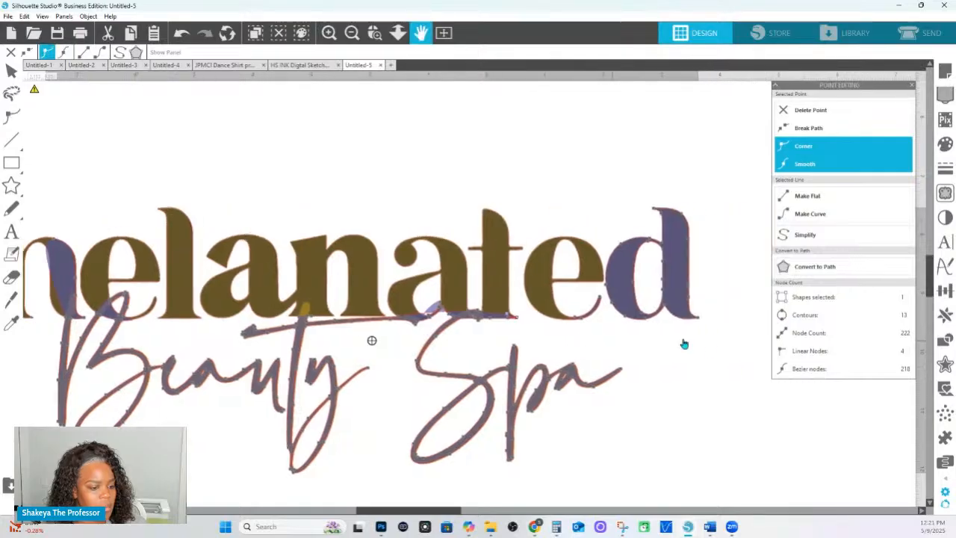
left_click_drag(716, 345, 555, 185)
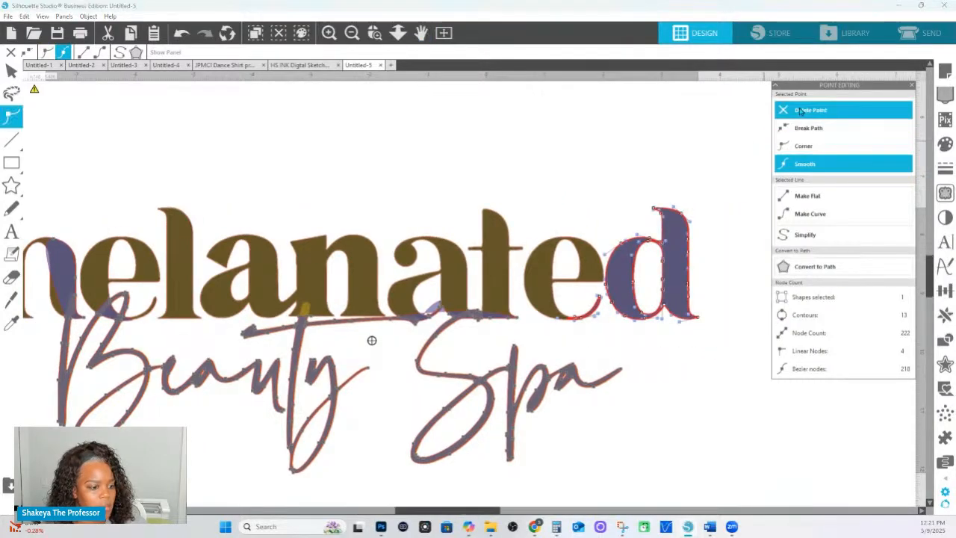
left_click(798, 110)
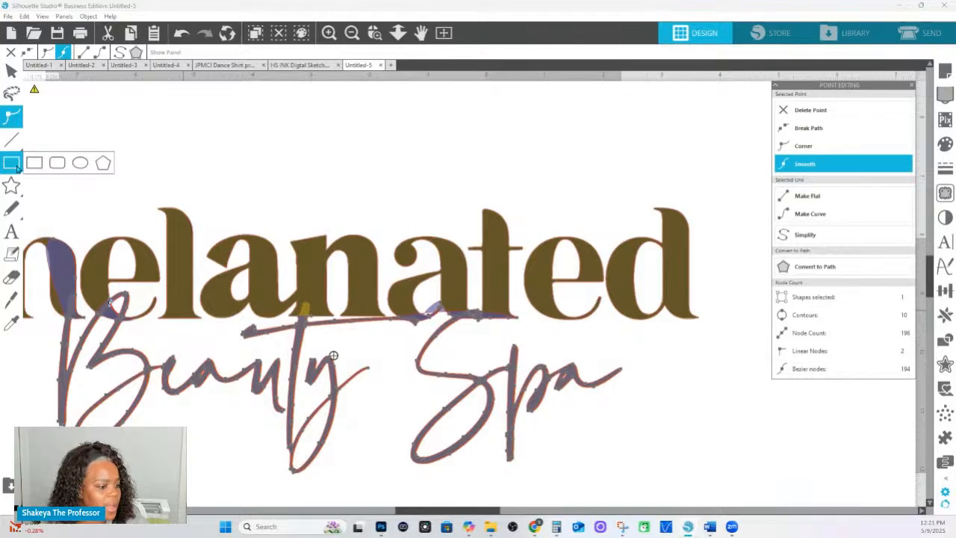
- Draw a narrow rectangle about 0.07 by 0.49 in over the leftover trace beneath the second a, above the S of Spa
left_click(34, 163)
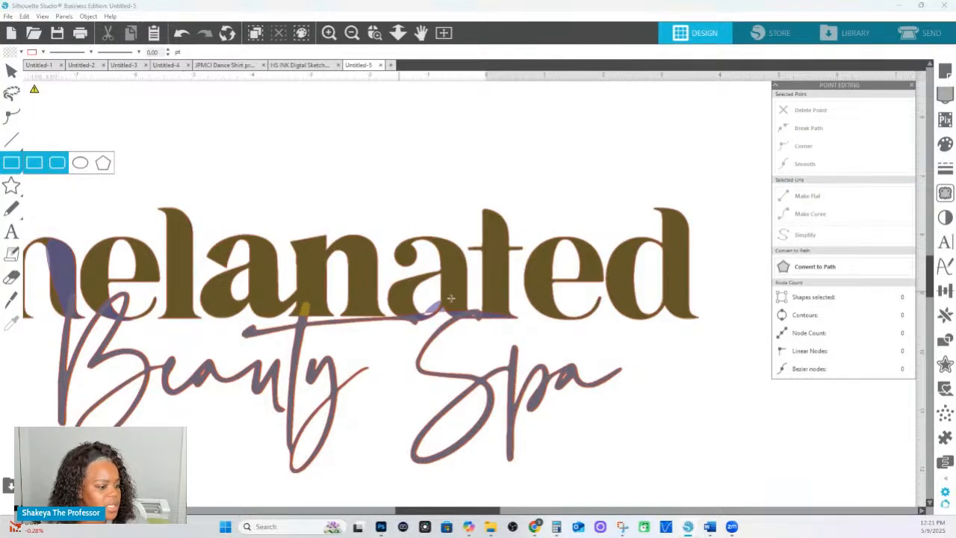
left_click_drag(436, 292, 442, 318)
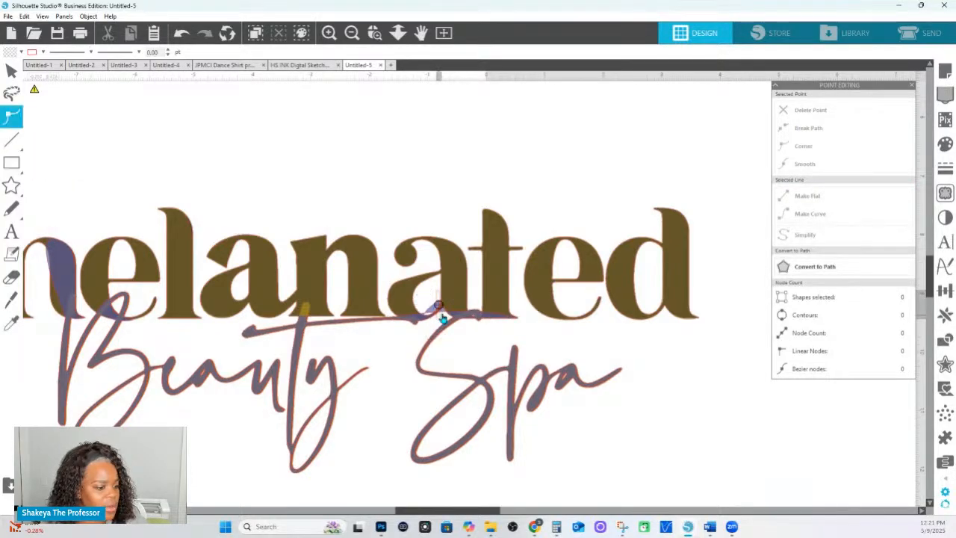
left_click(489, 321)
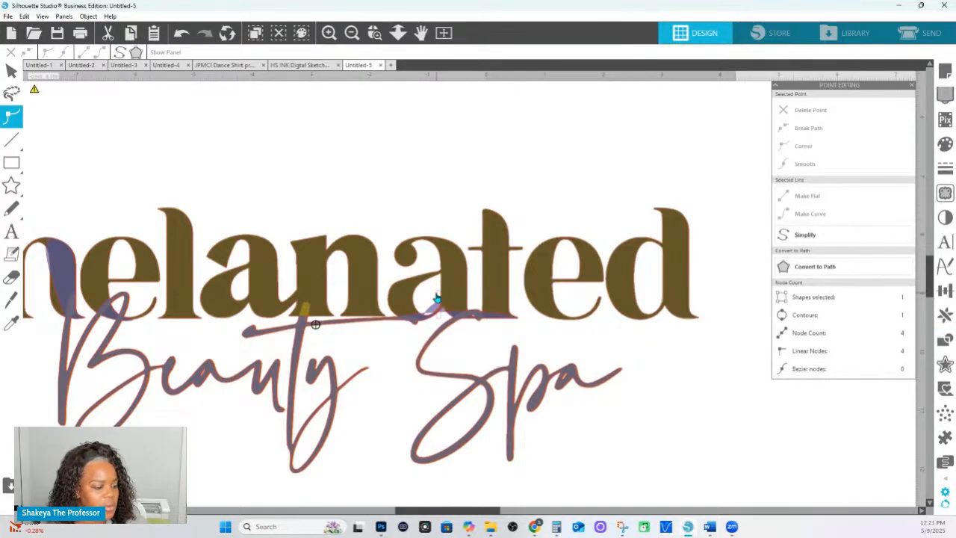
left_click(478, 315)
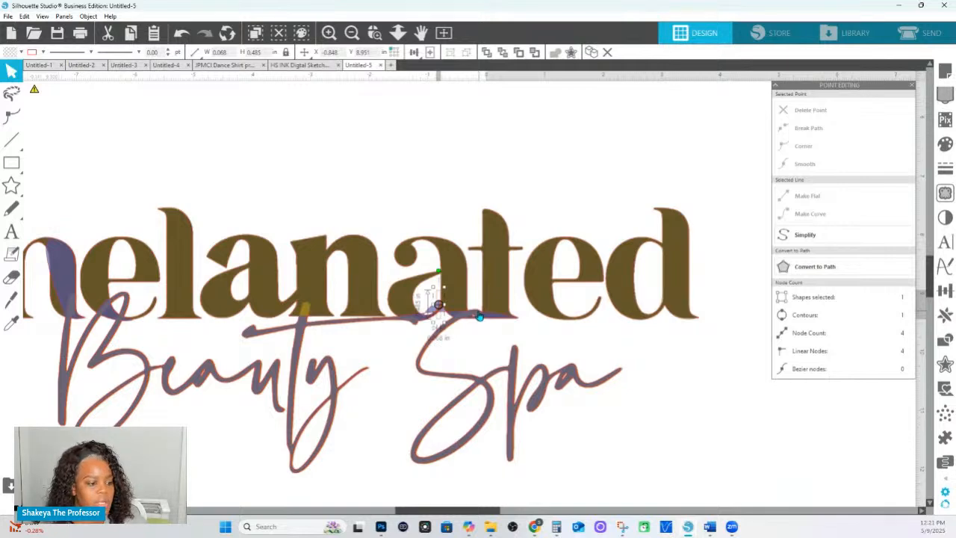
- Subtract the narrow rectangle beneath the second a from the Beauty Spa script trace
left_click(480, 316, "shift")
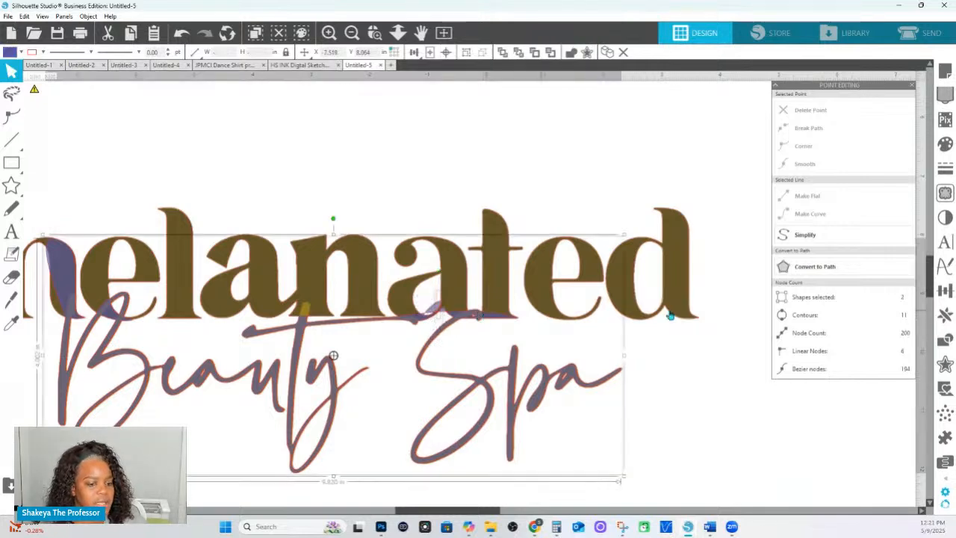
left_click(944, 340)
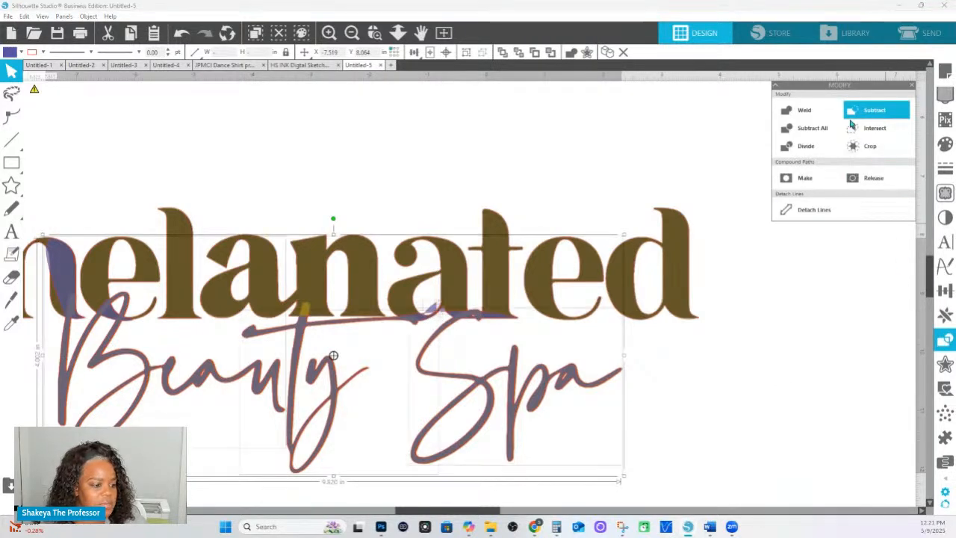
- Draw a narrow slanted rectangle over the e's leftover base inside the B's upper loop and subtract it from the script trace
scroll(352, 369, "left", 3)
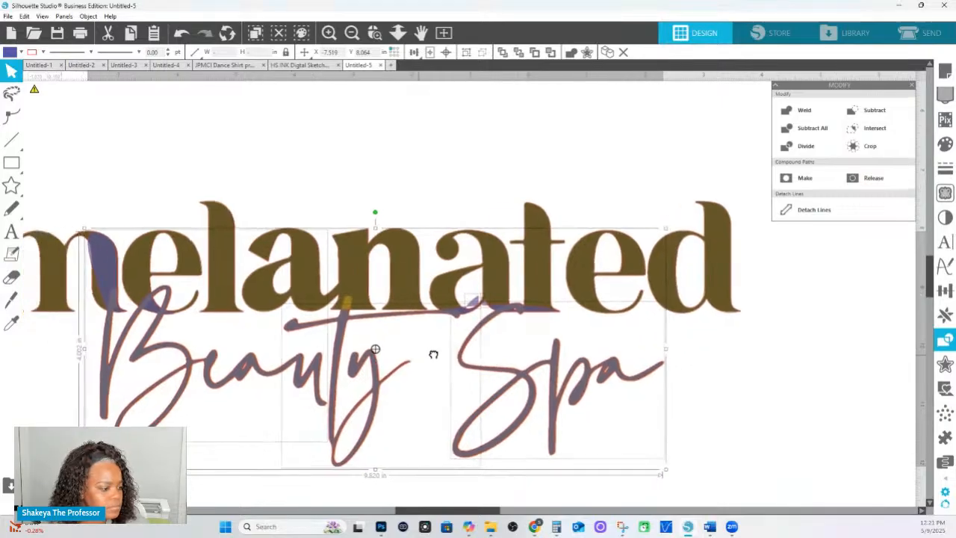
left_click(11, 162)
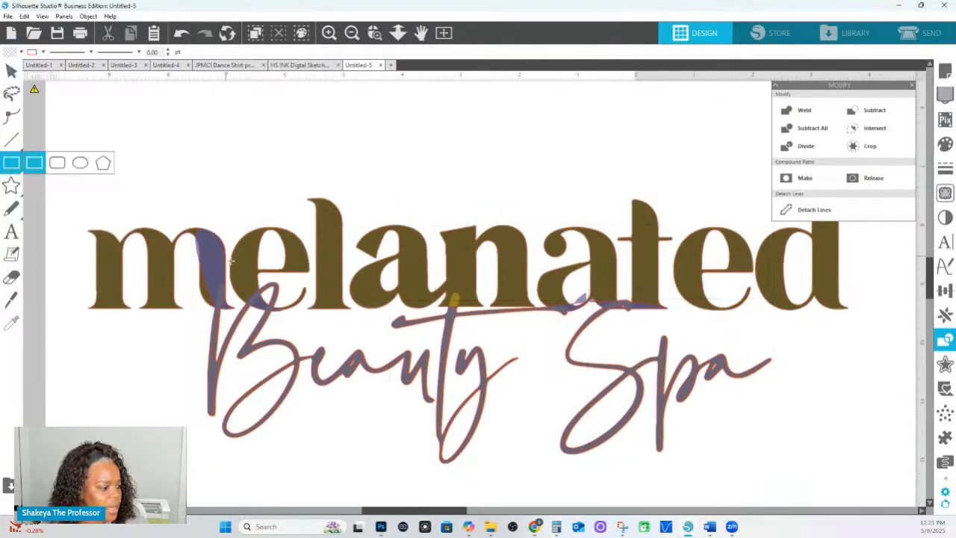
left_click_drag(269, 296, 262, 333)
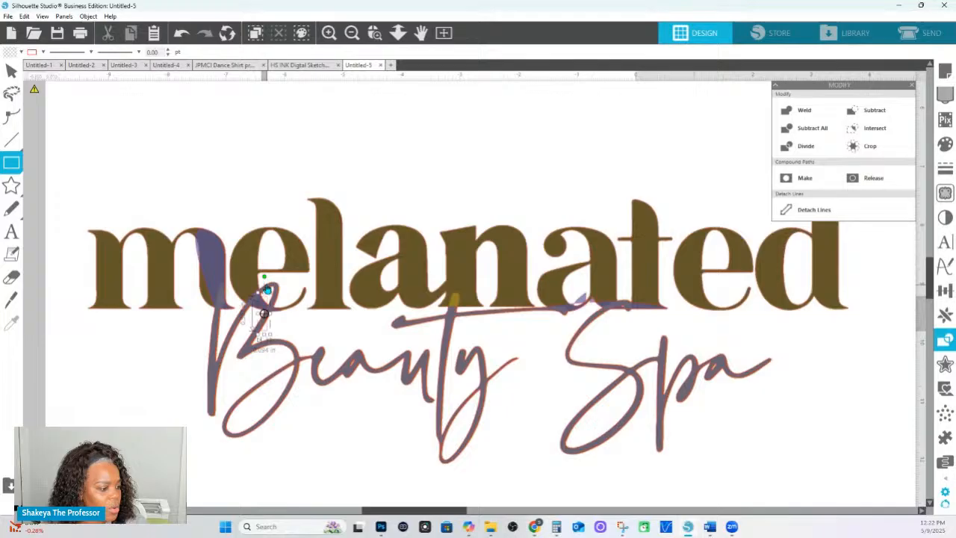
left_click_drag(264, 278, 266, 299)
left_click(277, 296, "shift")
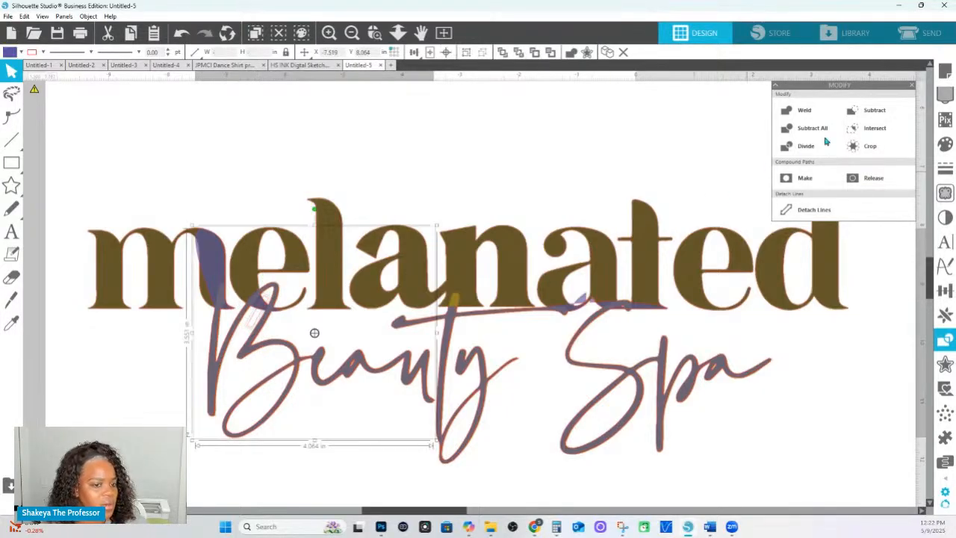
left_click(870, 115)
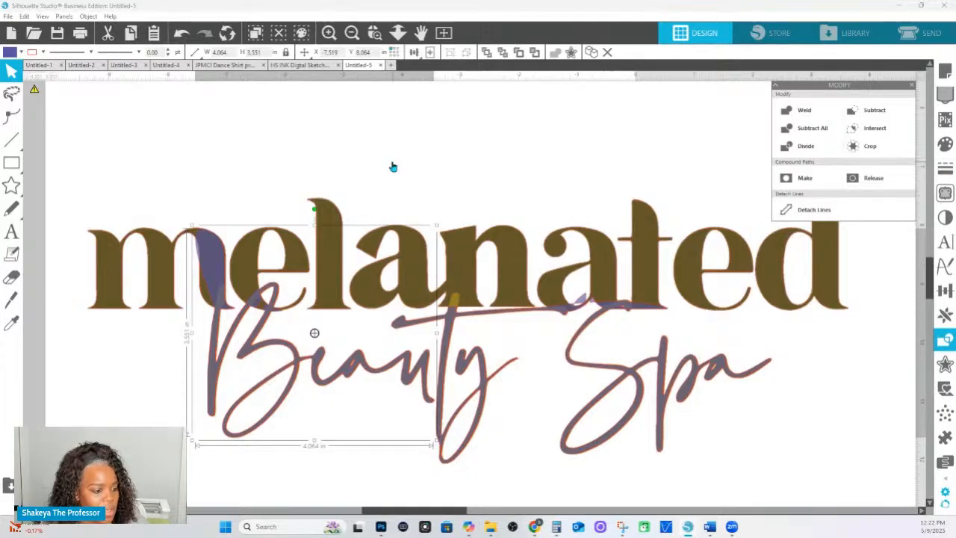
- Delete the trace's edit points around the upper part of the m's last stem above the B
left_click(375, 32)
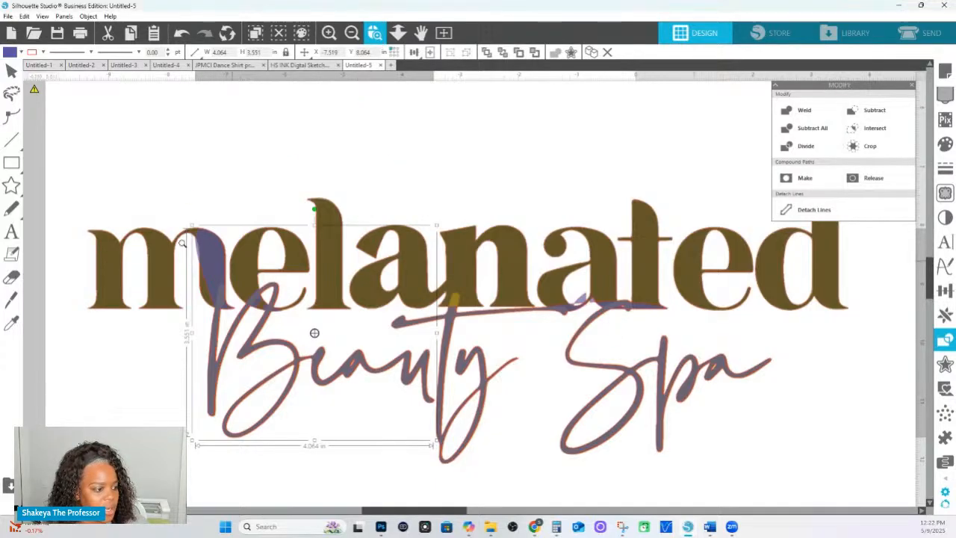
left_click_drag(694, 375, 859, 428)
key("space")
left_click_drag(246, 282, 500, 326)
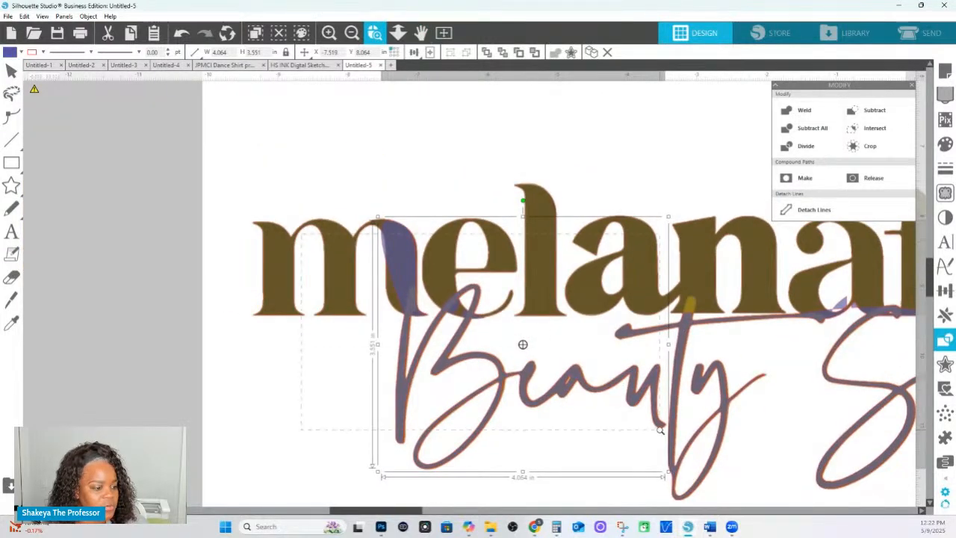
left_click_drag(660, 430, 660, 432)
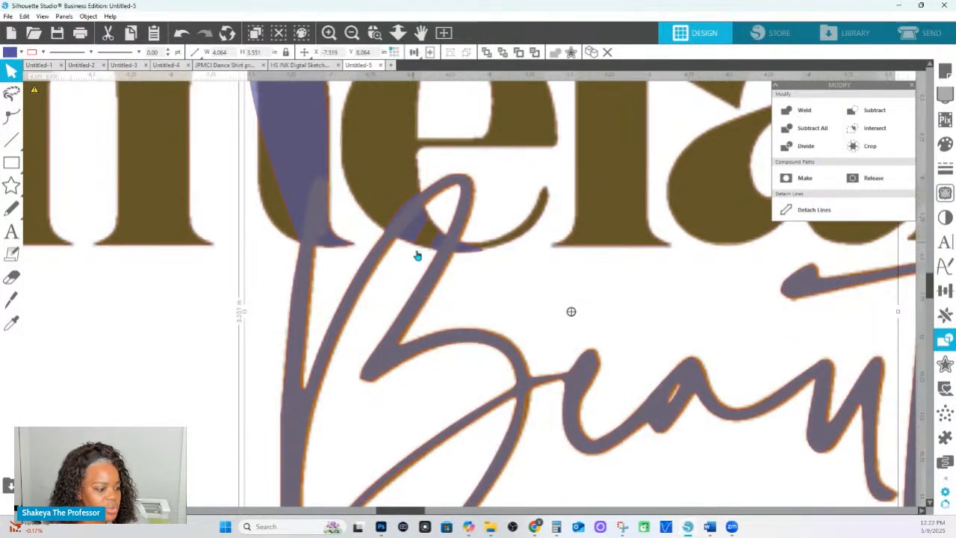
scroll(416, 242, "up", 2)
left_click(399, 35)
left_click_drag(387, 234, 384, 193)
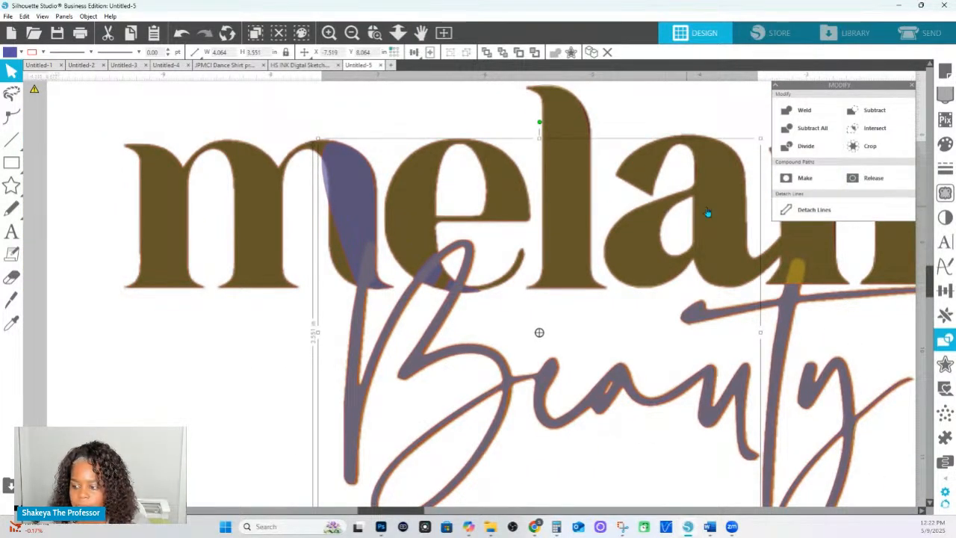
double_click(349, 197)
left_click_drag(308, 129, 396, 231)
left_click(834, 109)
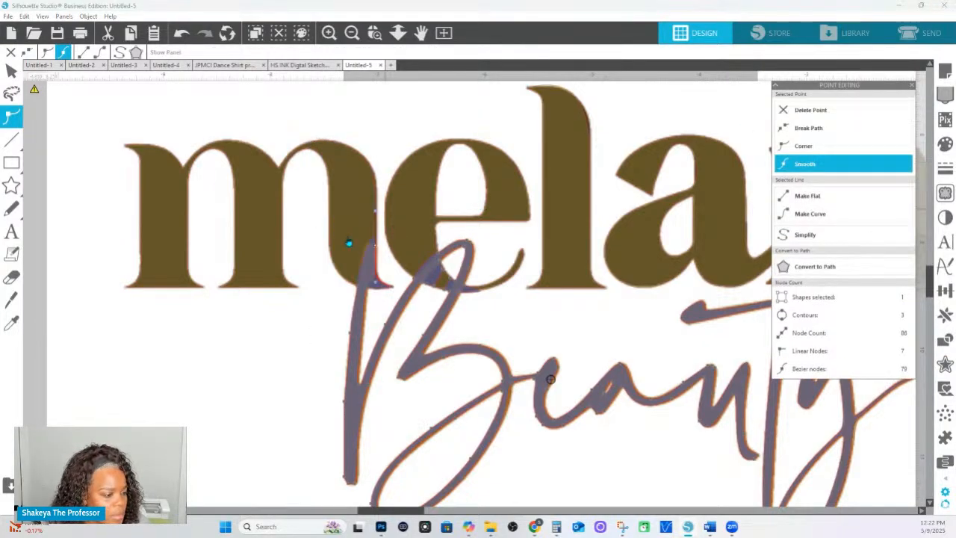
- Move the trace's edit point onto the top of the B's stem and smooth the points along the stem's left edge
mouse_move(376, 213)
left_mouse_down()
mouse_move(350, 236)
mouse_move(375, 244)
mouse_move(363, 236)
left_mouse_up()
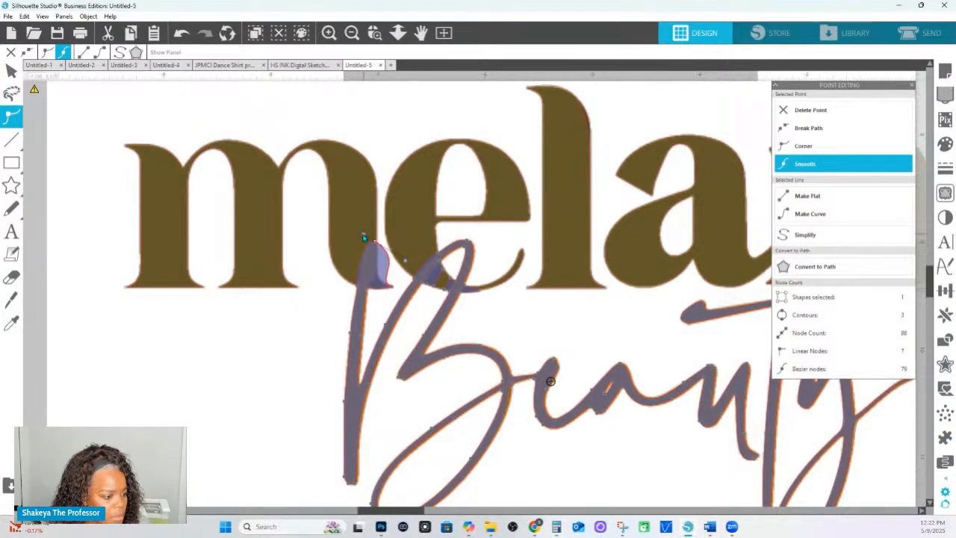
left_click(356, 283)
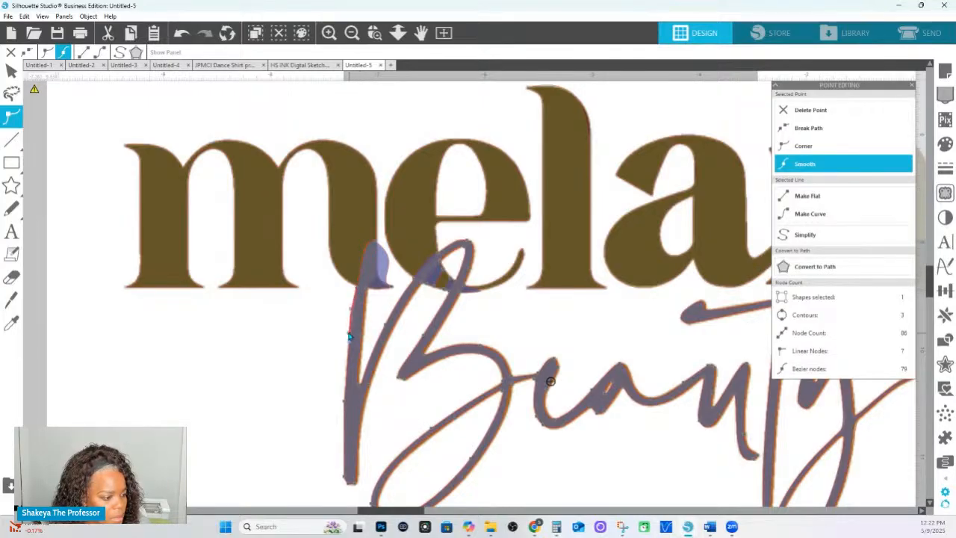
left_click(346, 401)
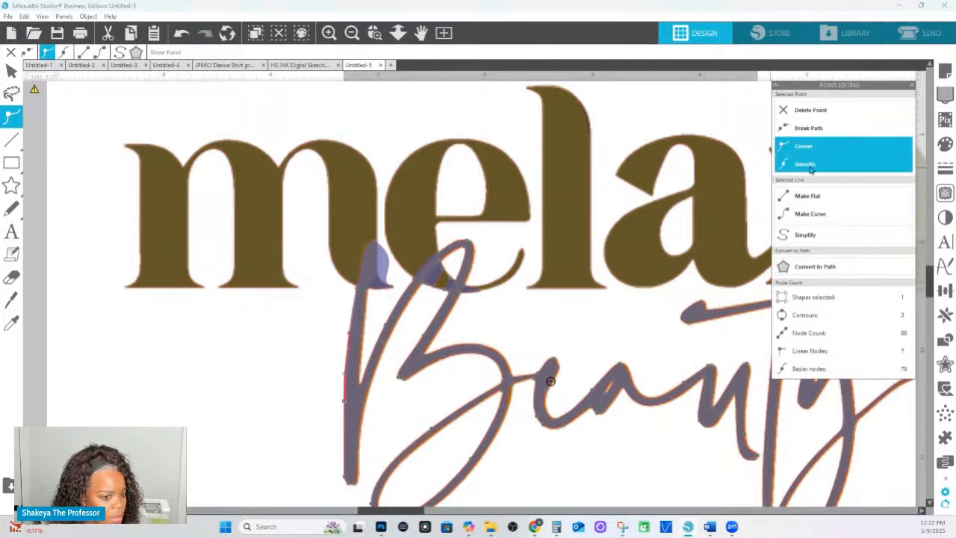
- Delete the extra point at the foot of the B's stem, and convert the stem's lower left edge to a curve with a corner point
left_click(351, 489)
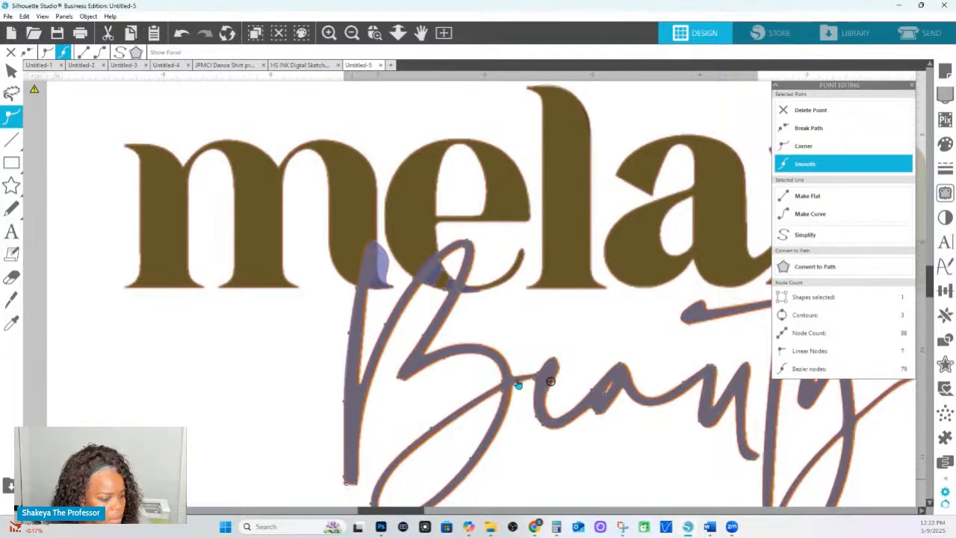
left_click(817, 116)
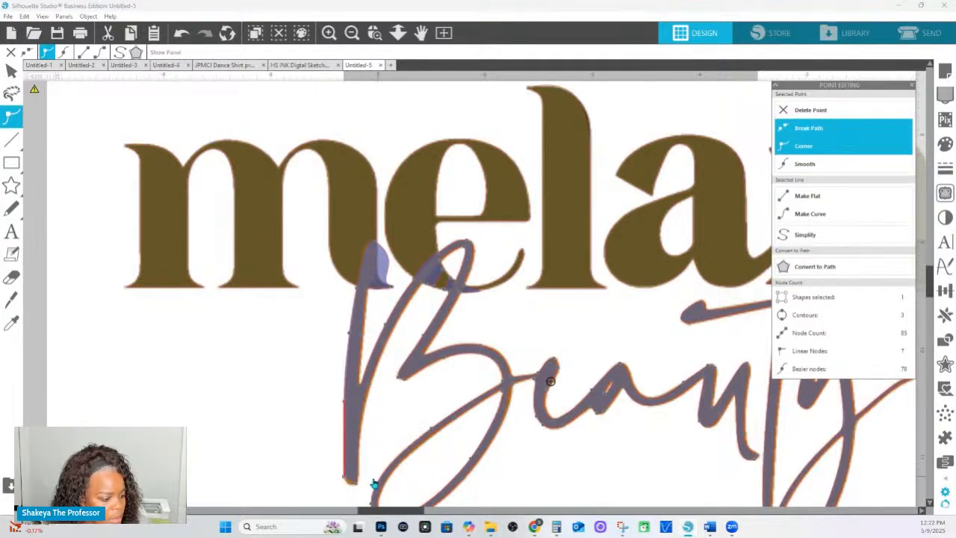
left_click(804, 216)
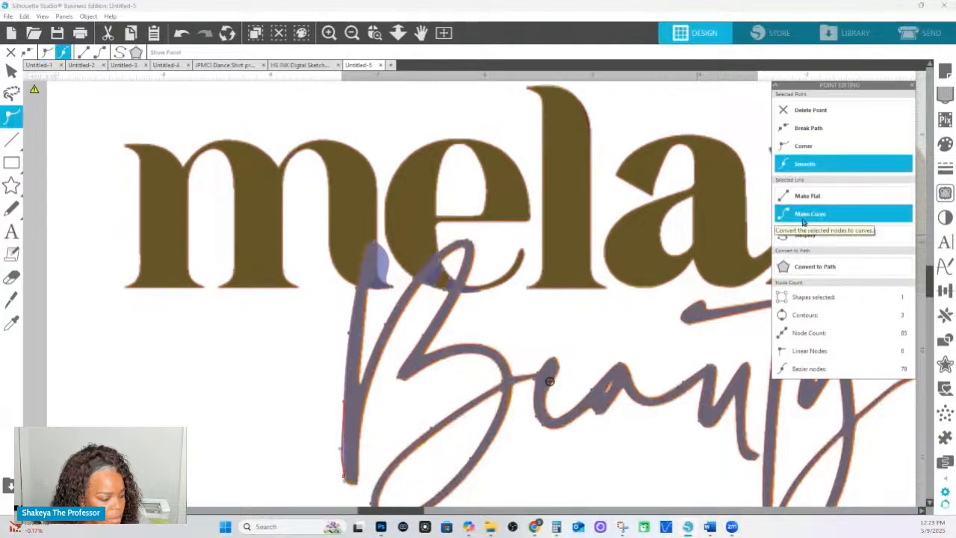
left_click(799, 148)
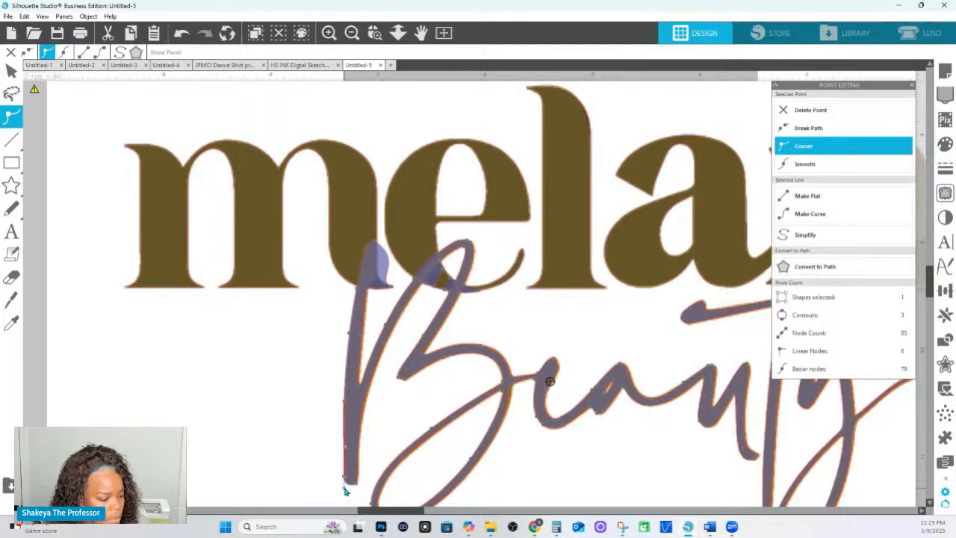
- Smooth the point on the right of the B stem's foot, adjust its handle to round the foot, and set the point to corner
right_click(345, 488)
left_click(287, 446)
double_click(357, 487)
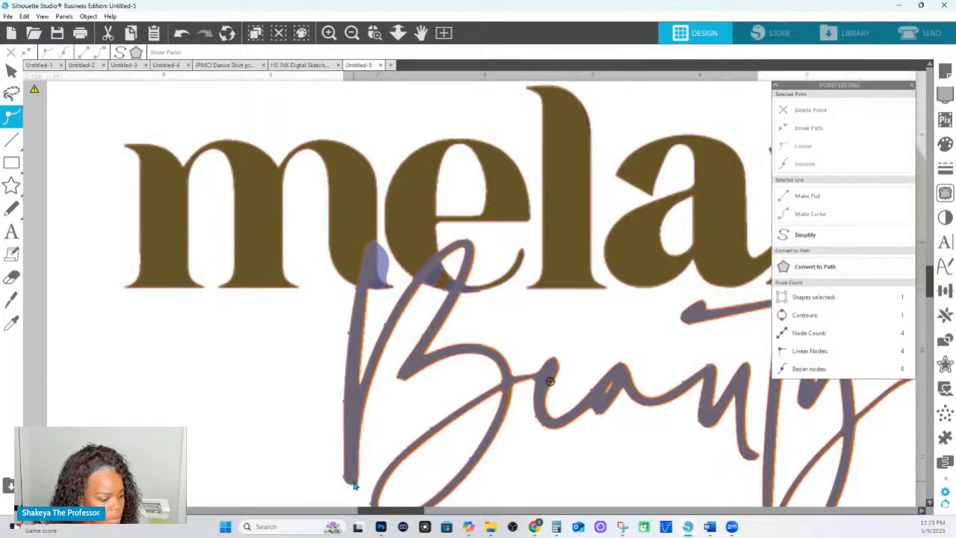
double_click(357, 487)
left_click(356, 482)
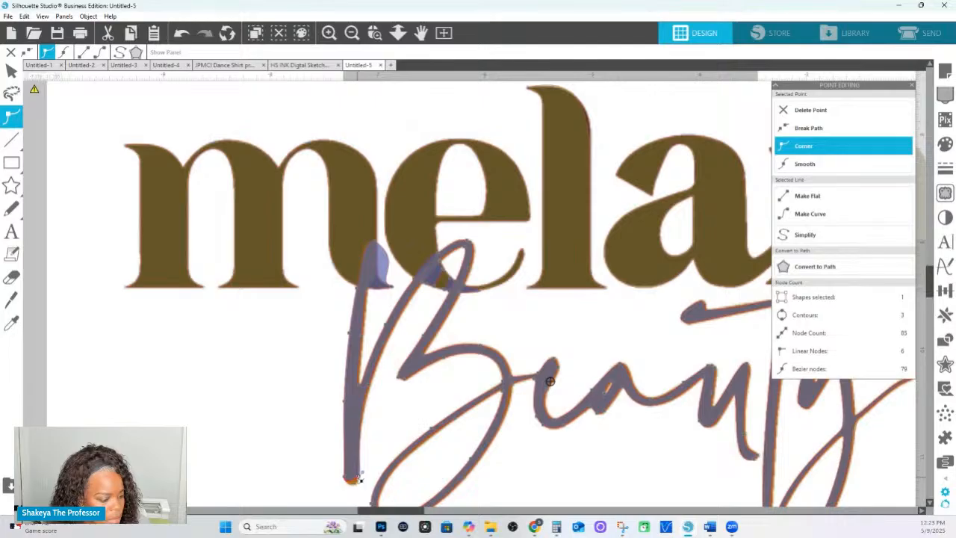
left_click(821, 166)
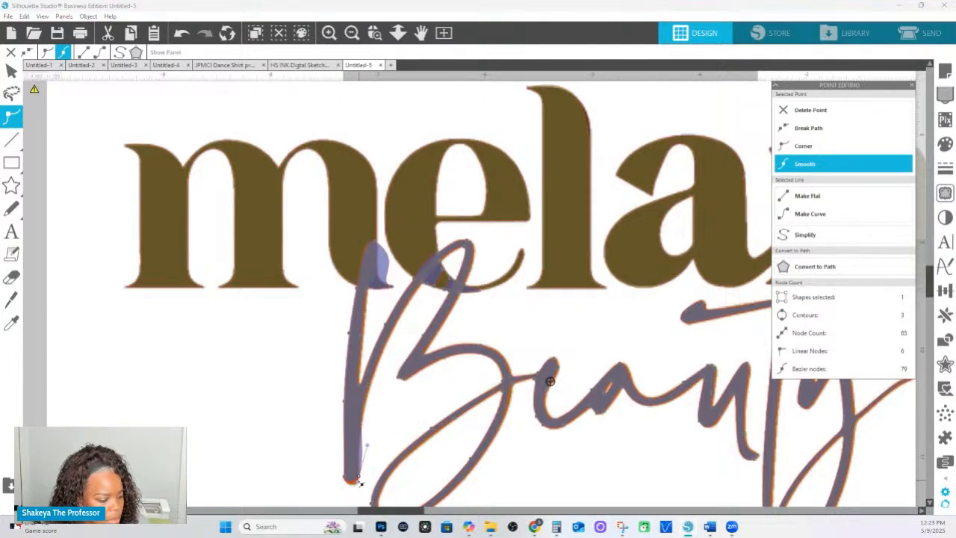
left_click_drag(355, 488, 357, 489)
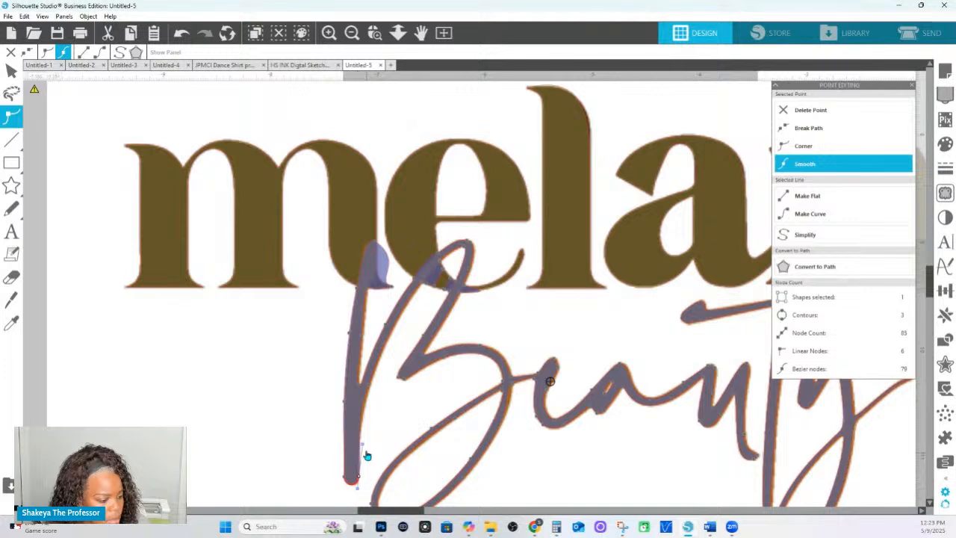
left_click(778, 144)
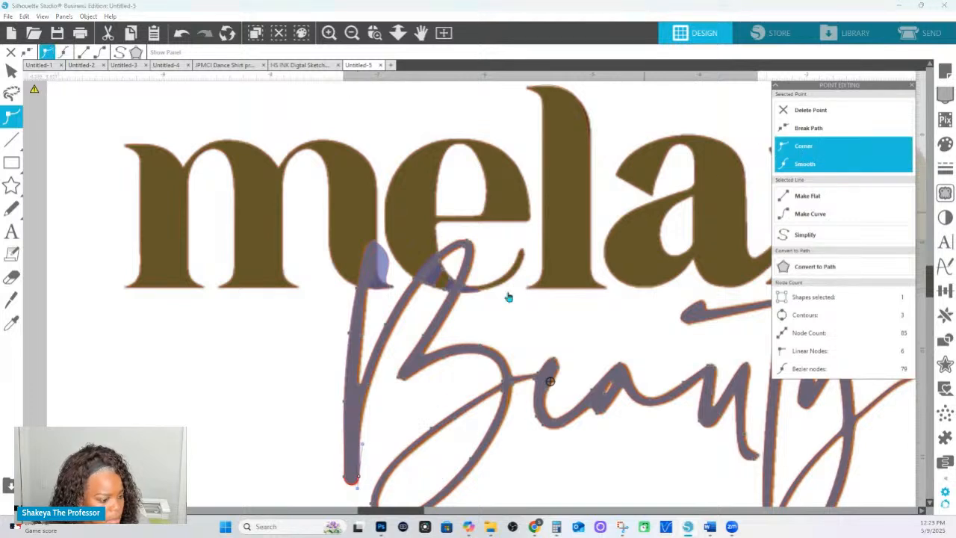
- Refine the B stem's right edge by smoothing its points and setting the point where the stem meets the loop stroke to corner
mouse_move(365, 446)
left_mouse_down()
mouse_move(357, 424)
mouse_move(367, 411)
left_mouse_up()
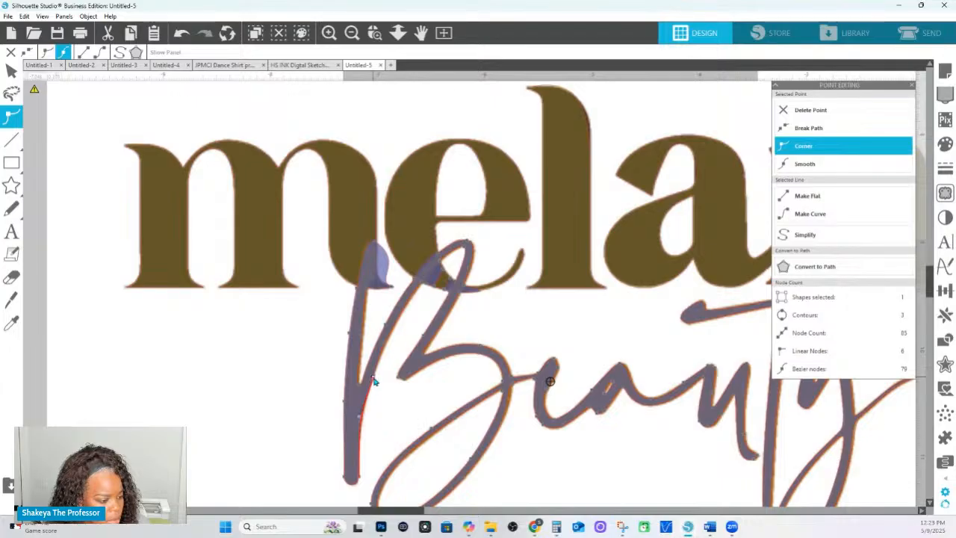
left_click(360, 420)
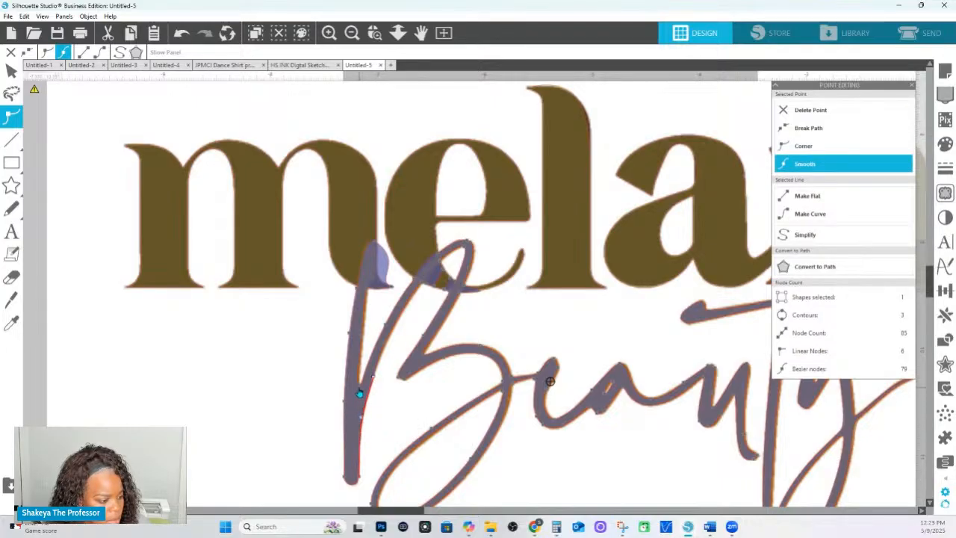
left_click(360, 386)
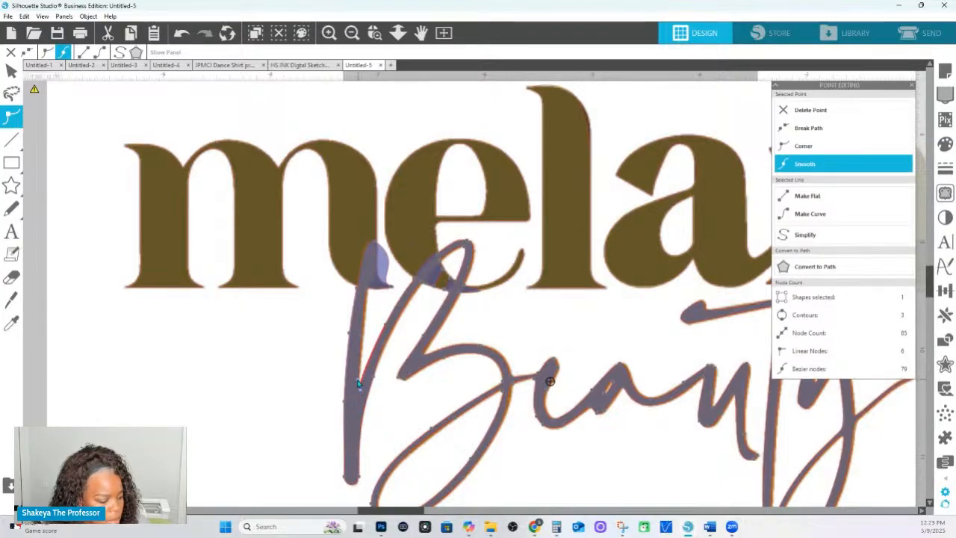
left_click(361, 387)
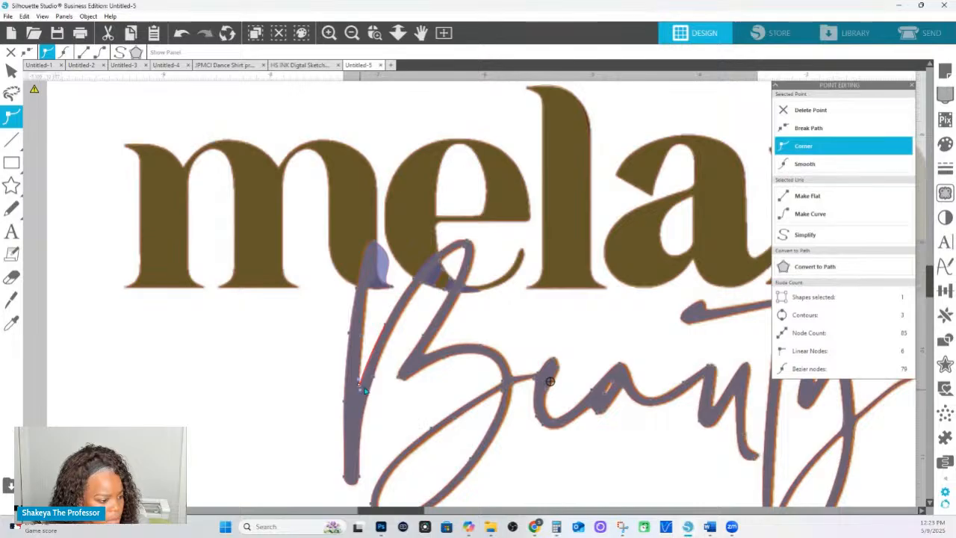
left_click(365, 336)
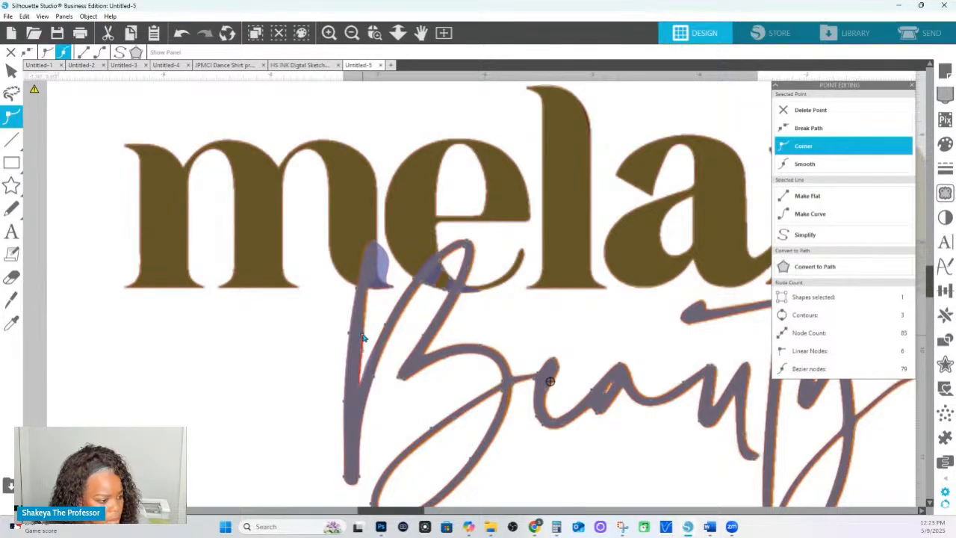
left_click(412, 299)
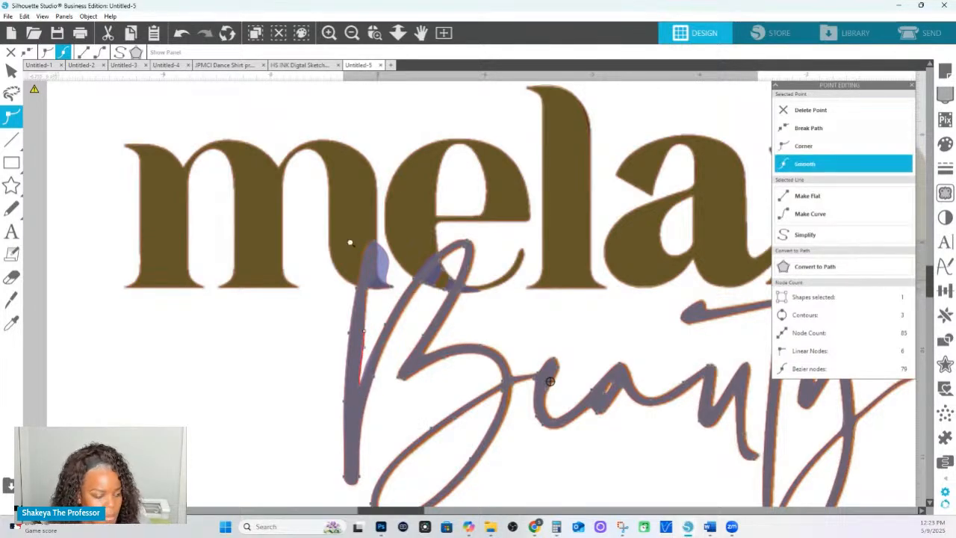
- Move the point where the B's stem meets the m's serif remnant up onto the stem's edge, and delete the remnant's tip point
left_click_drag(321, 219, 519, 326)
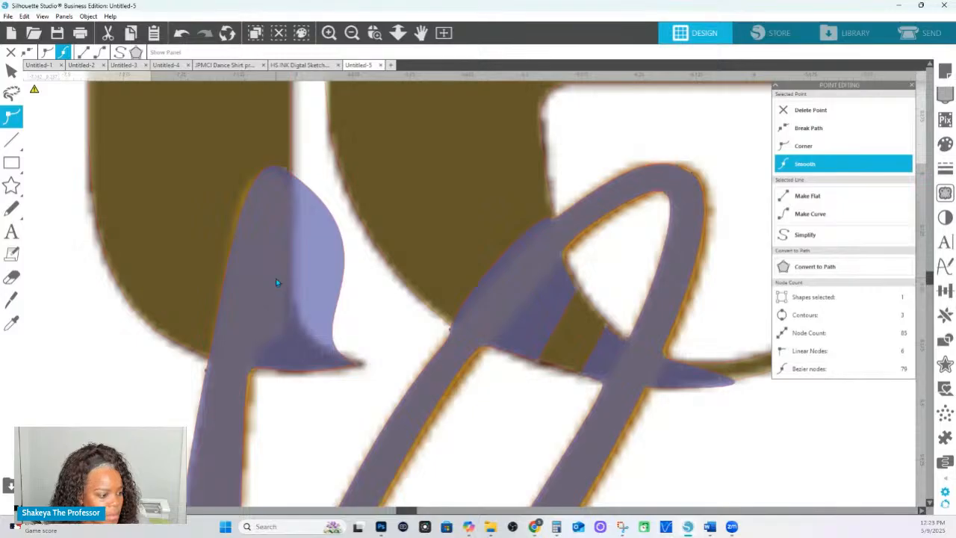
left_click(276, 282)
double_click(258, 357)
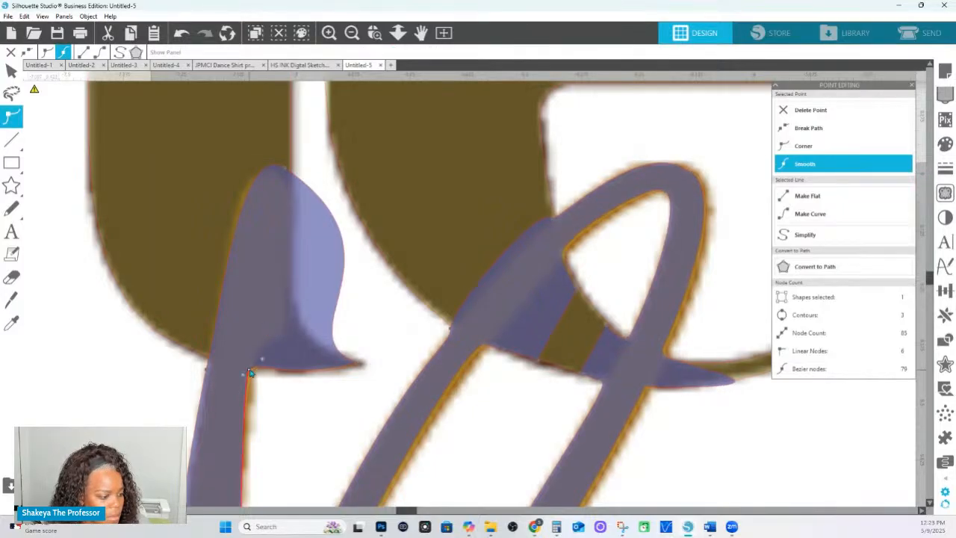
left_click_drag(250, 373, 258, 348)
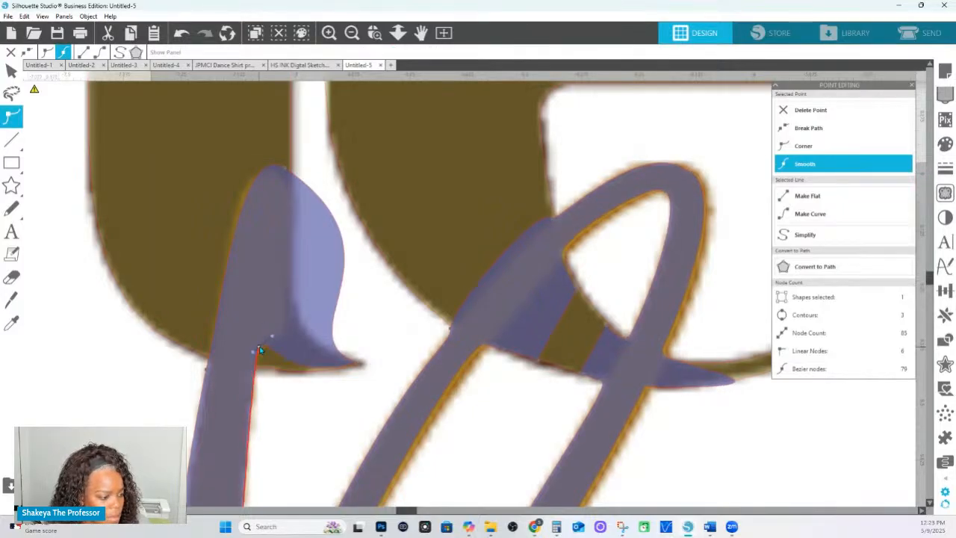
left_click(358, 364)
key("Delete")
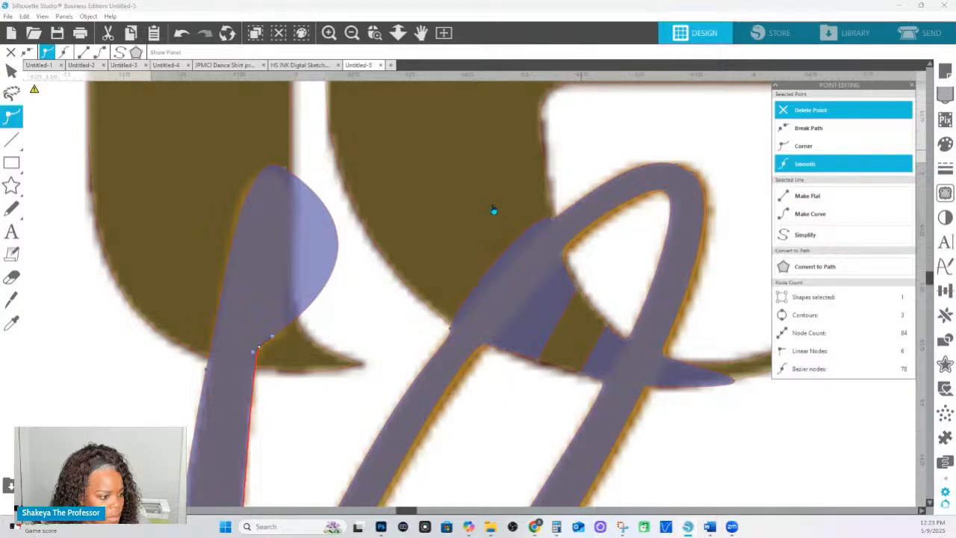
- Add a point below the bulge on the stem's upper right edge, pull the bulge inward, and reshape the stem's rounded top
double_click(280, 338)
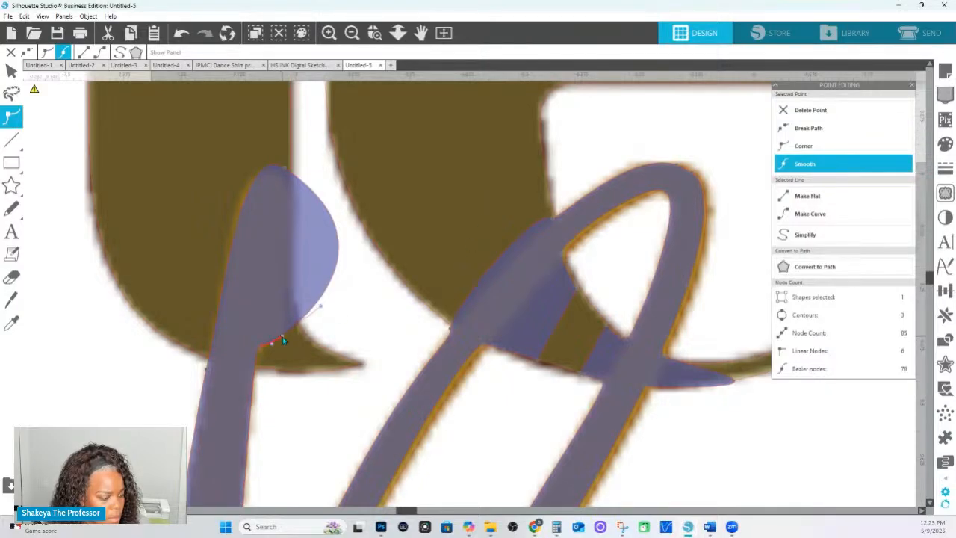
left_click_drag(340, 239, 290, 246)
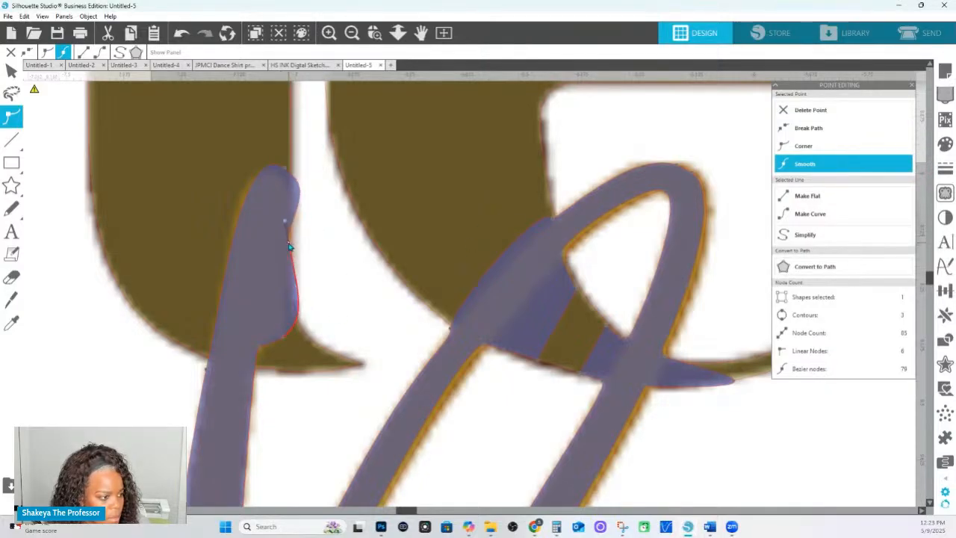
left_click(282, 167)
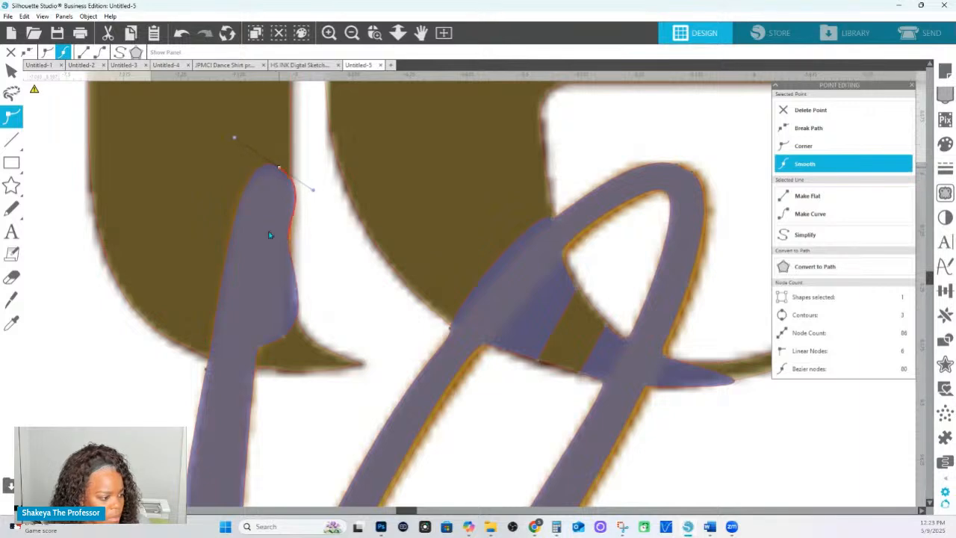
left_click(210, 371)
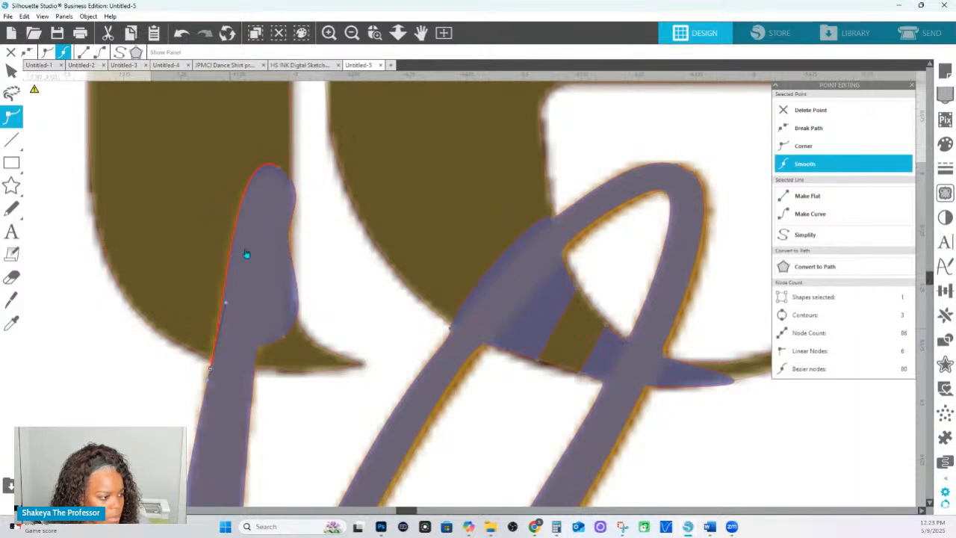
left_click(281, 170)
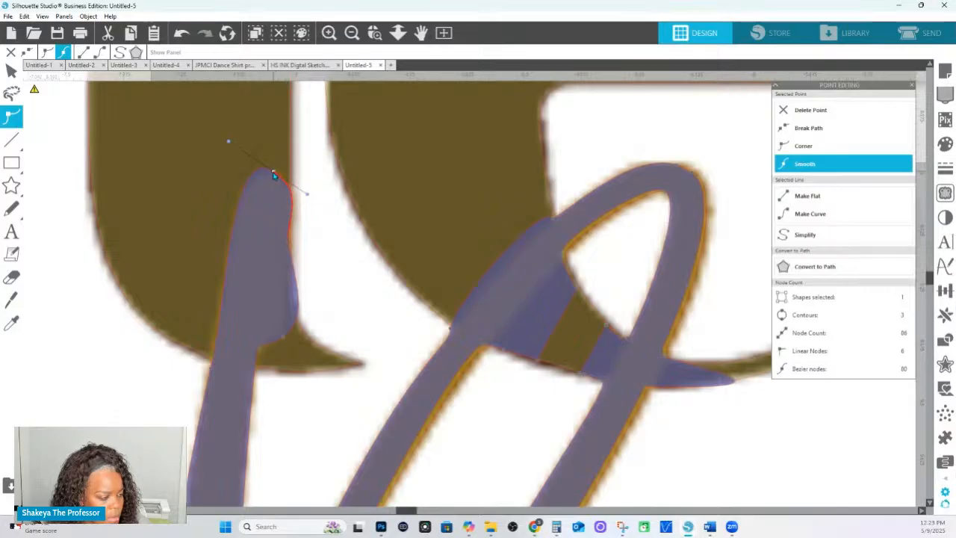
left_click_drag(312, 196, 297, 177)
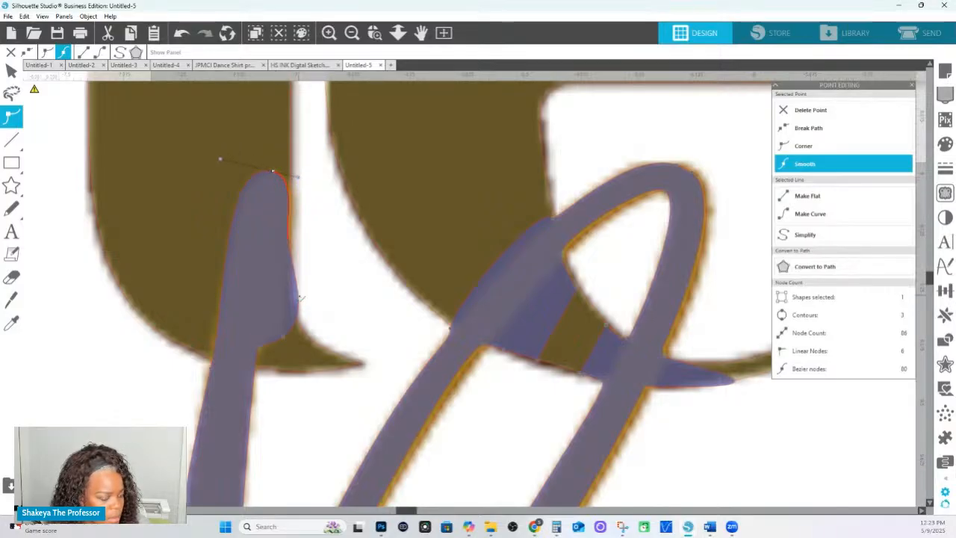
- Delete the extra point on the stem's upper right edge and adjust the top point's handle to follow the original outline
left_click(287, 241)
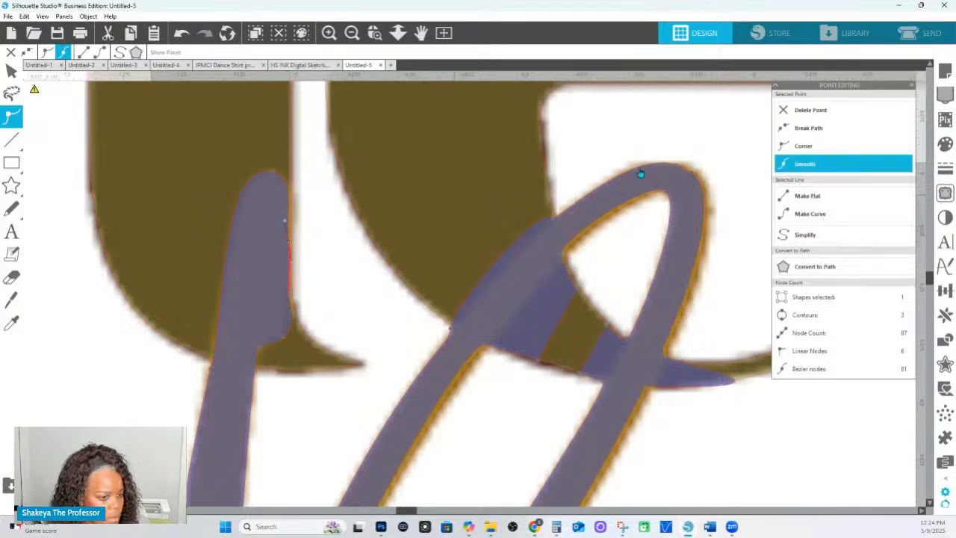
left_click(810, 109)
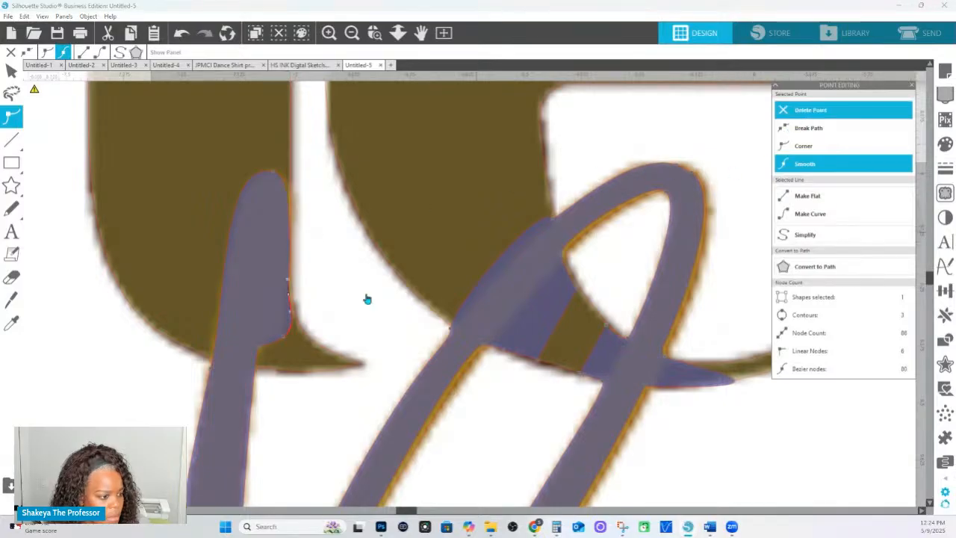
right_click(288, 263)
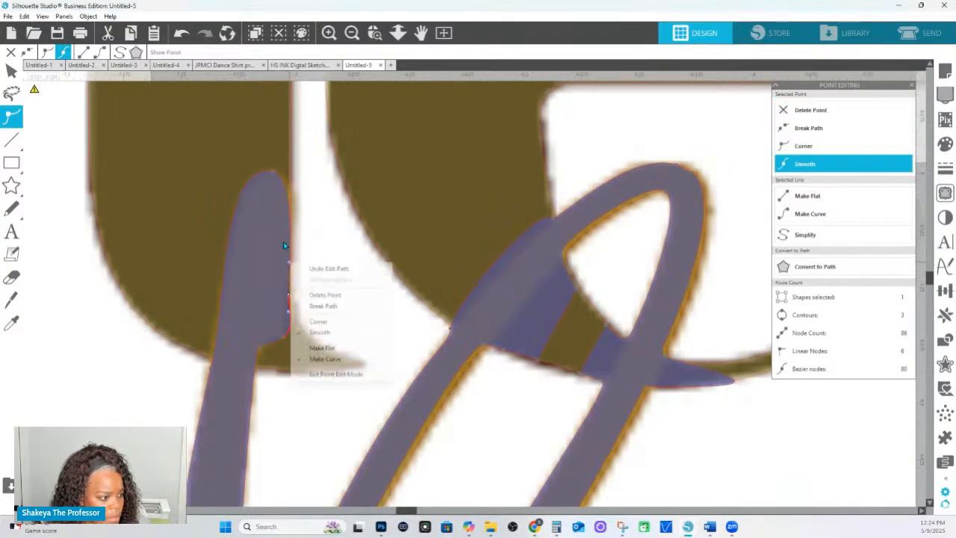
left_click(274, 171)
left_click_drag(304, 175, 294, 172)
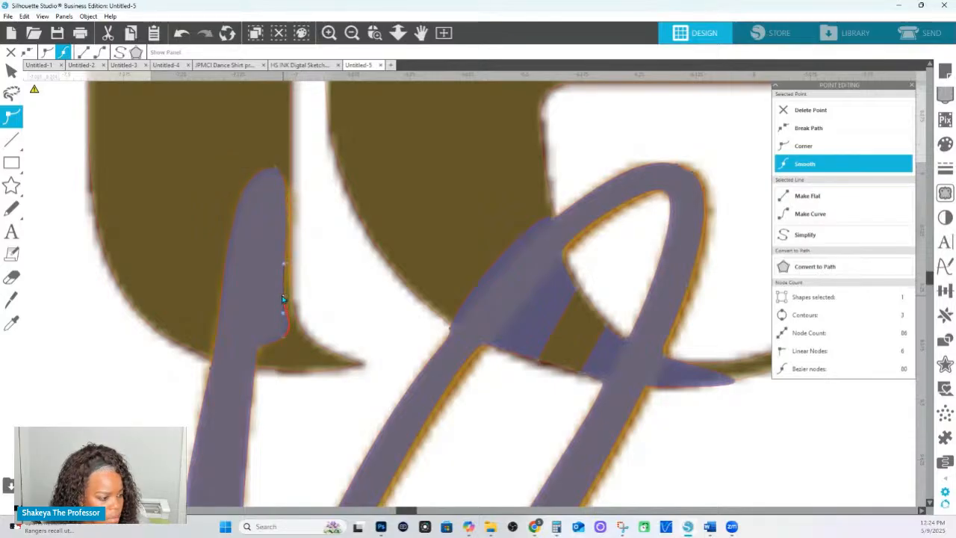
- Adjust the points around the remaining notch on the right edge of the B's stem
right_click(283, 297)
left_click(264, 348)
left_click(262, 348)
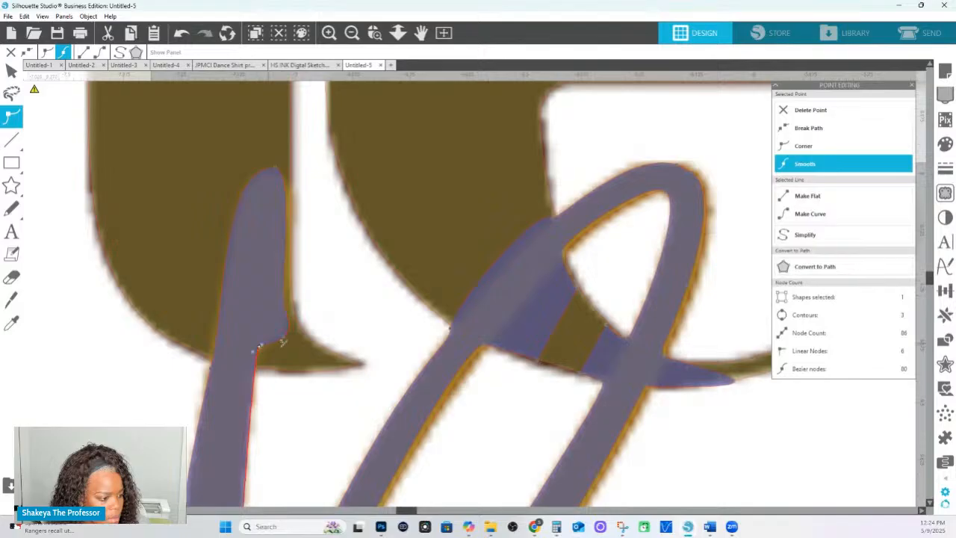
left_click(283, 342)
left_click(283, 340)
left_click_drag(275, 337, 295, 329)
- Delete the extra points along the upper left outer edge of the B's loop, where it overlaps the letter e
left_click(453, 333)
left_click(793, 114)
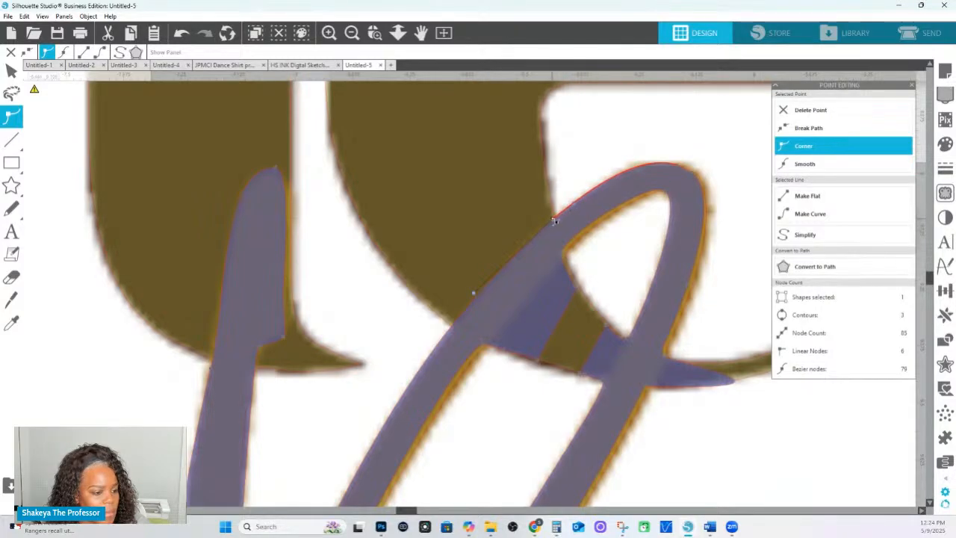
left_click_drag(394, 179, 564, 333)
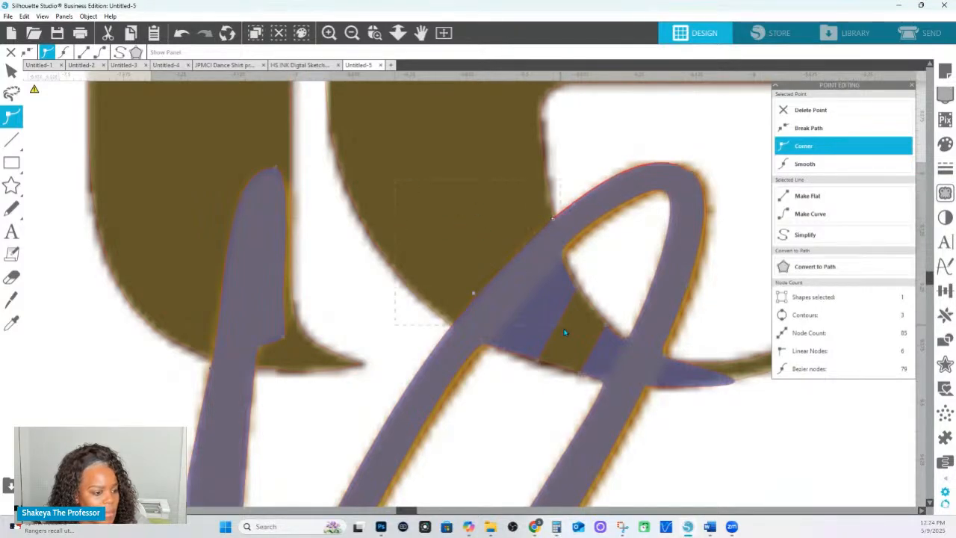
left_click(554, 221)
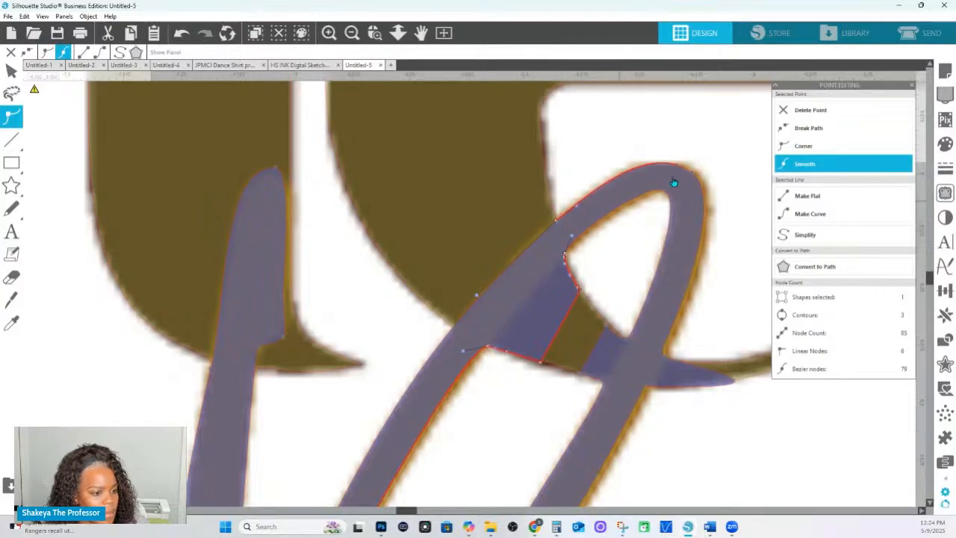
left_click(810, 109)
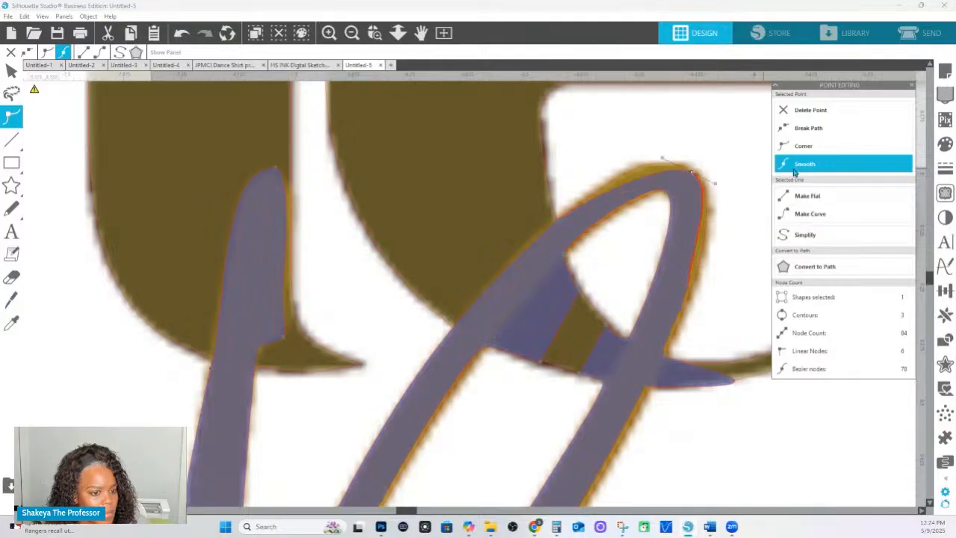
- Set the point at the top of the B's loop to corner, and adjust its handles and position to match the original curve
left_click(802, 146)
left_click_drag(664, 159, 637, 147)
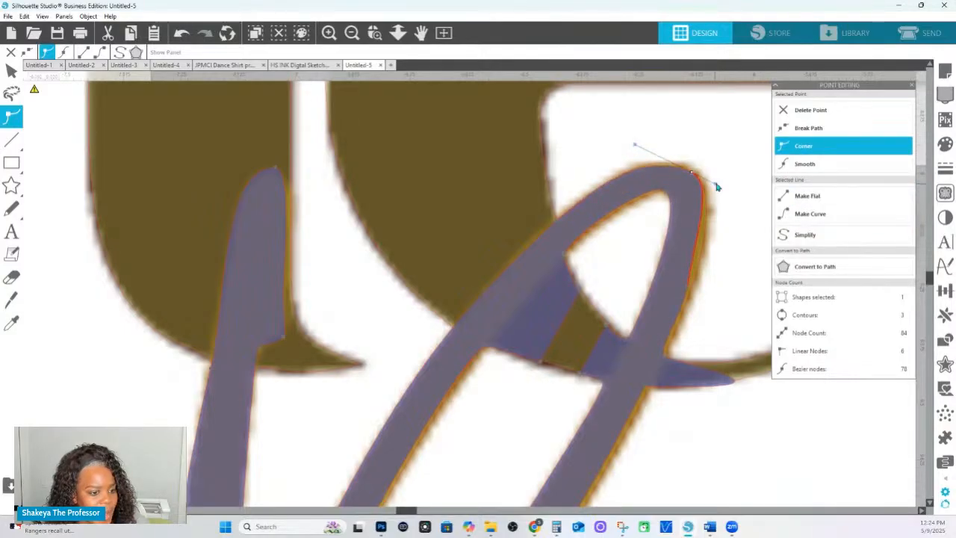
left_click_drag(716, 187, 724, 187)
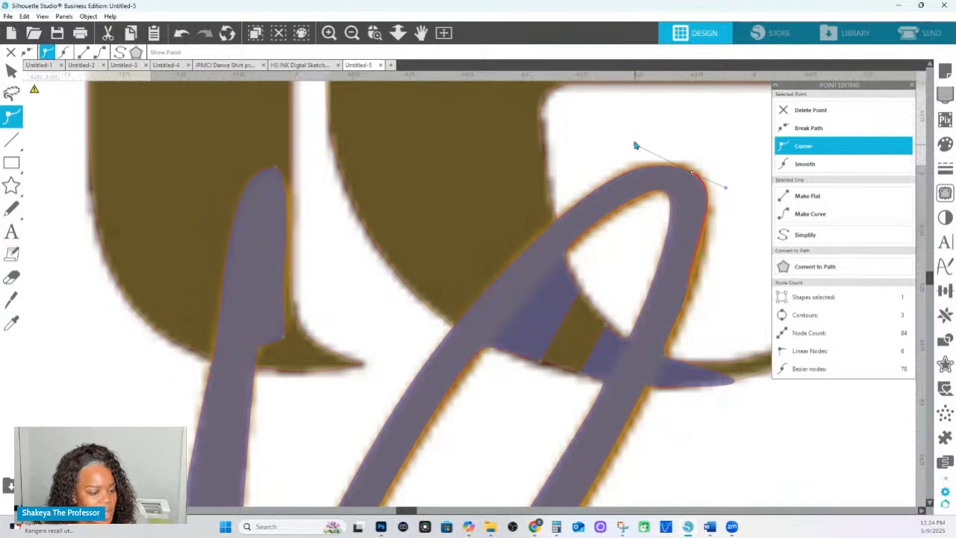
left_click_drag(635, 146, 642, 139)
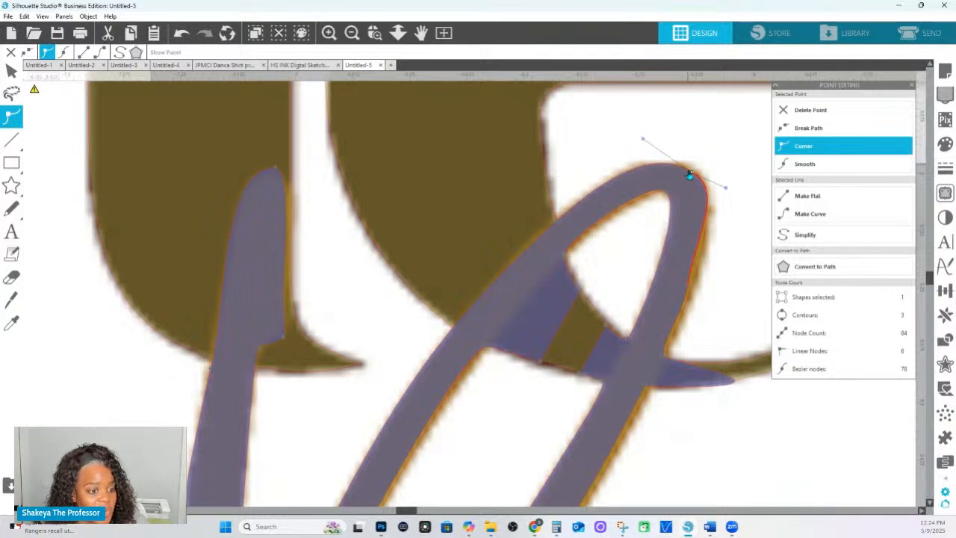
left_click_drag(690, 174, 698, 172)
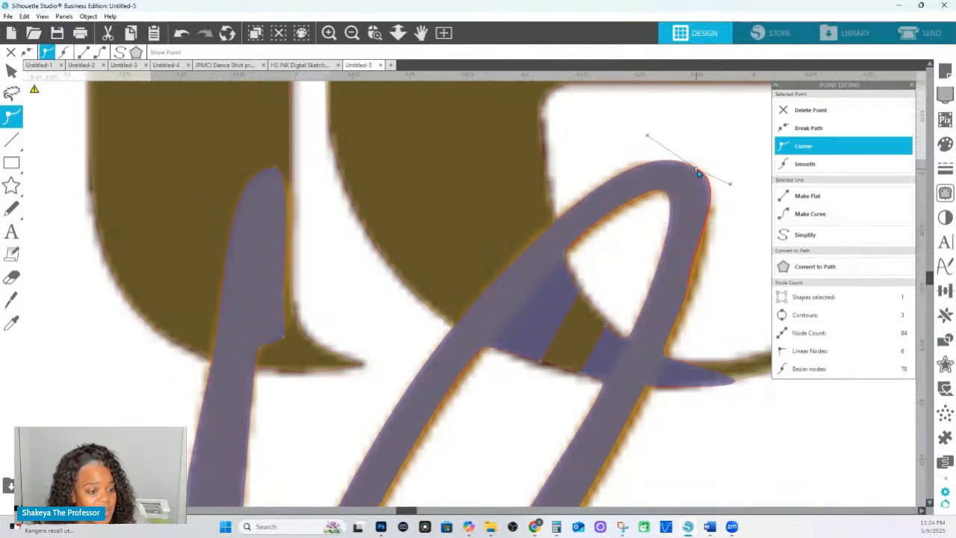
- Delete the points of the e's remnants between the B's loop strokes, including the leftover point on the left stroke's inner edge
left_click(667, 196)
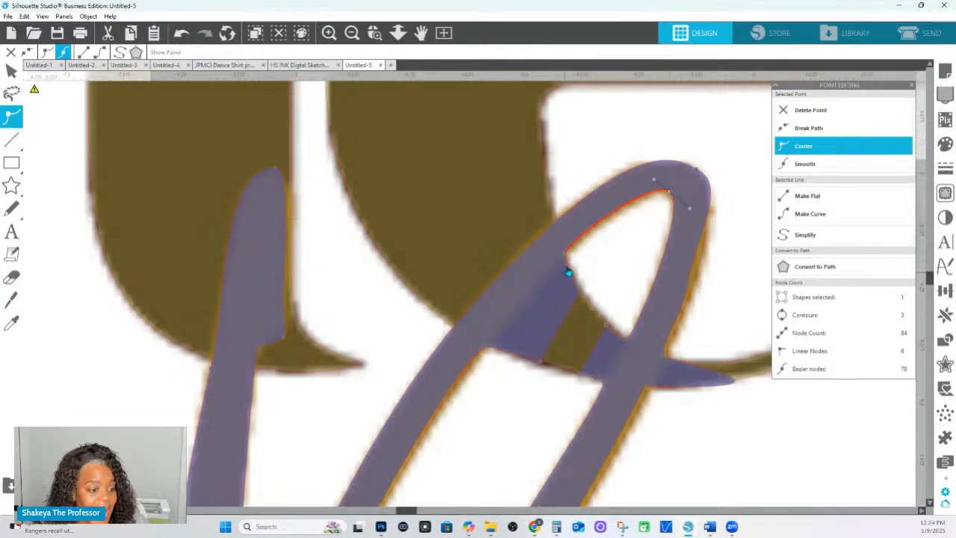
left_click_drag(497, 421, 586, 298)
right_click(606, 278)
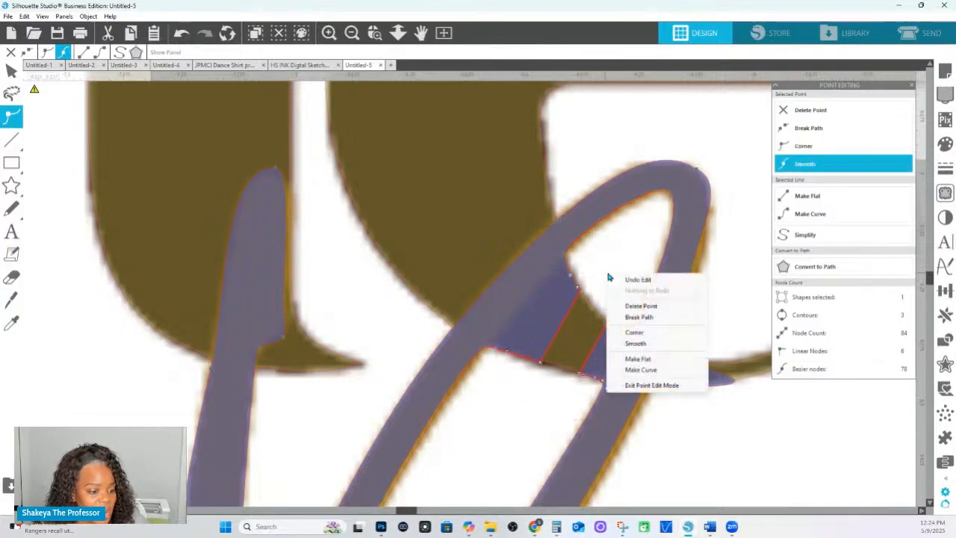
left_click(809, 112)
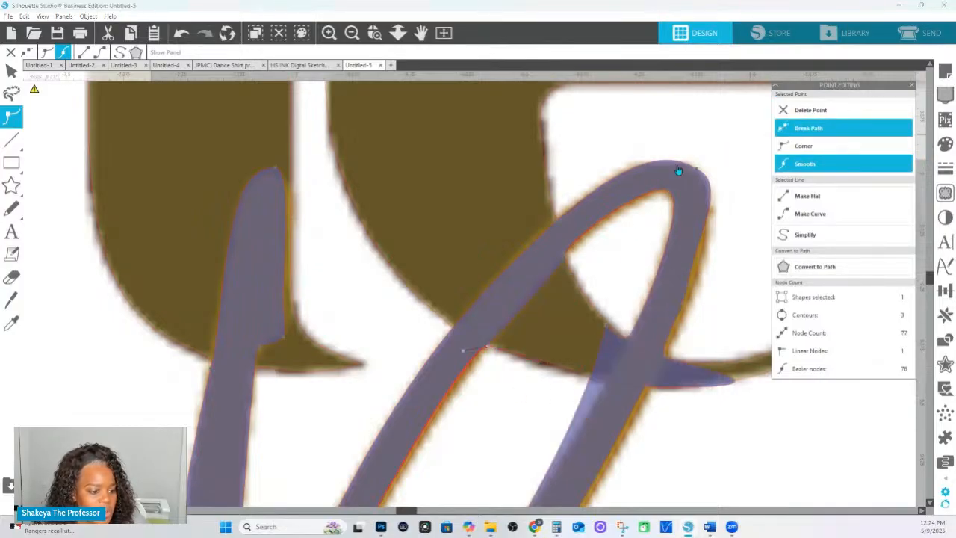
left_click(466, 366)
left_click(448, 341)
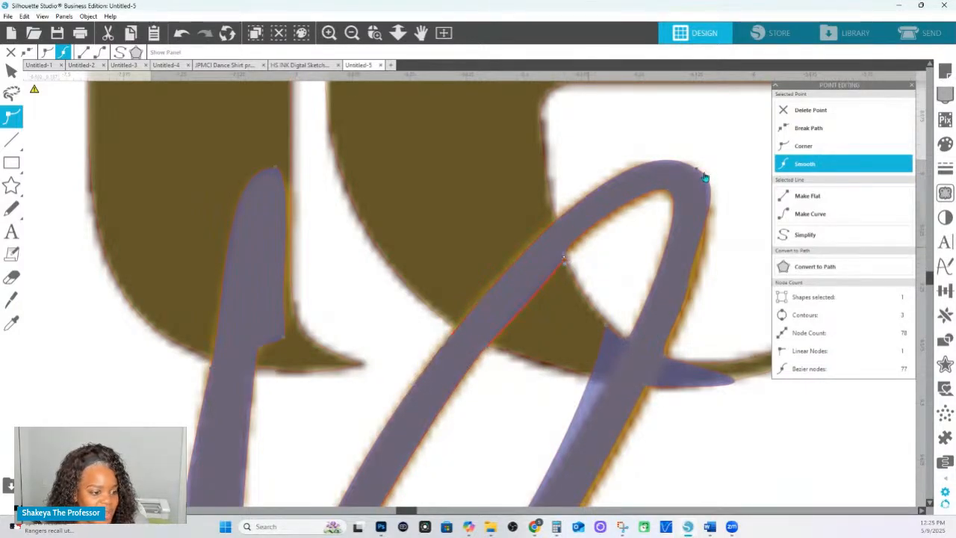
left_click(816, 114)
- Remove the remnant's last points beside the loop's right stroke, and move the remaining point onto the stroke's inner edge
left_click(604, 329)
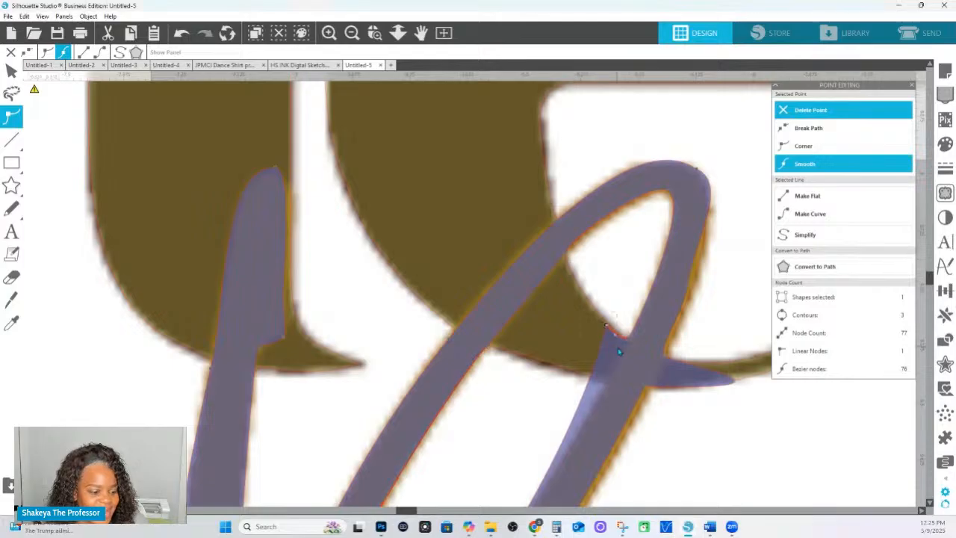
left_click(814, 128)
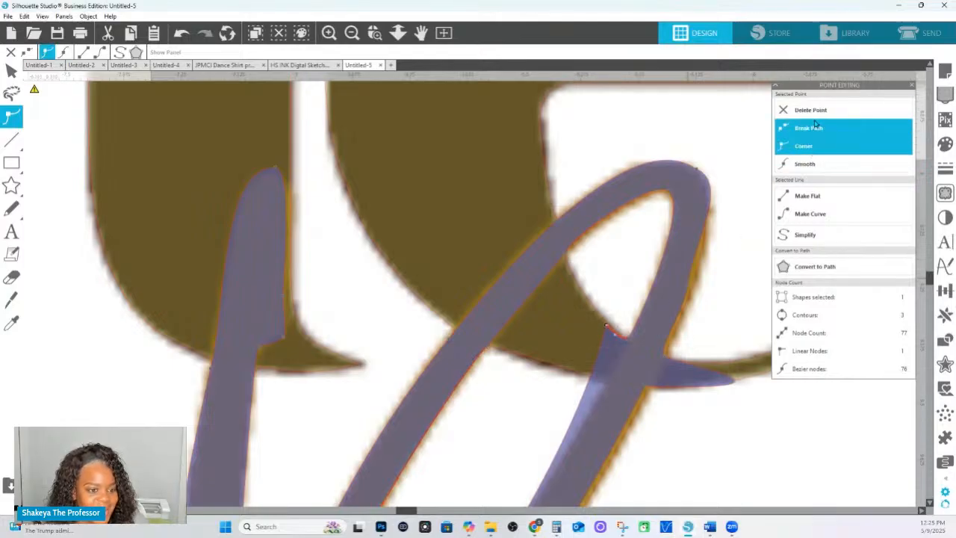
left_click(623, 348)
left_click_drag(623, 343, 630, 343)
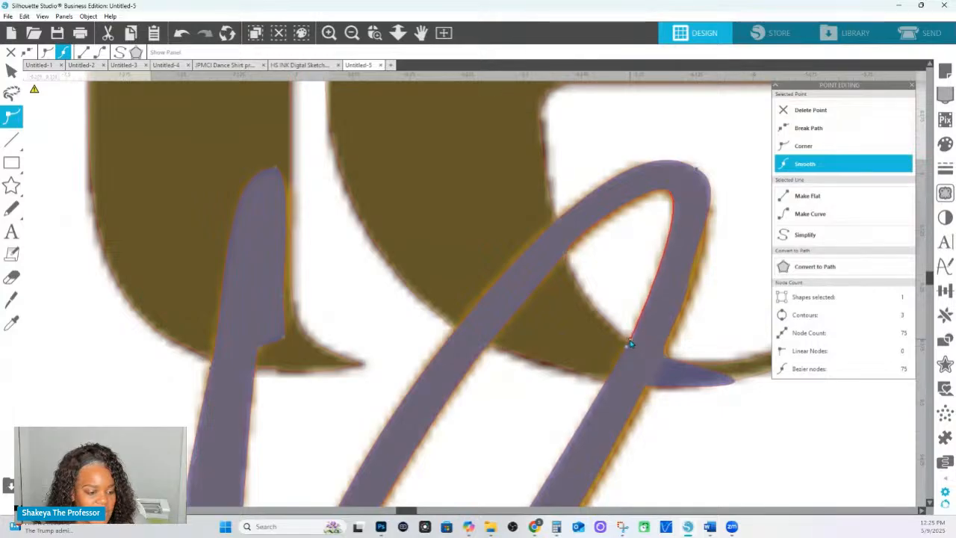
- Refine the points on both edges of the loop's left stroke where the e's remnant was, curving its inner edge
left_click(488, 349)
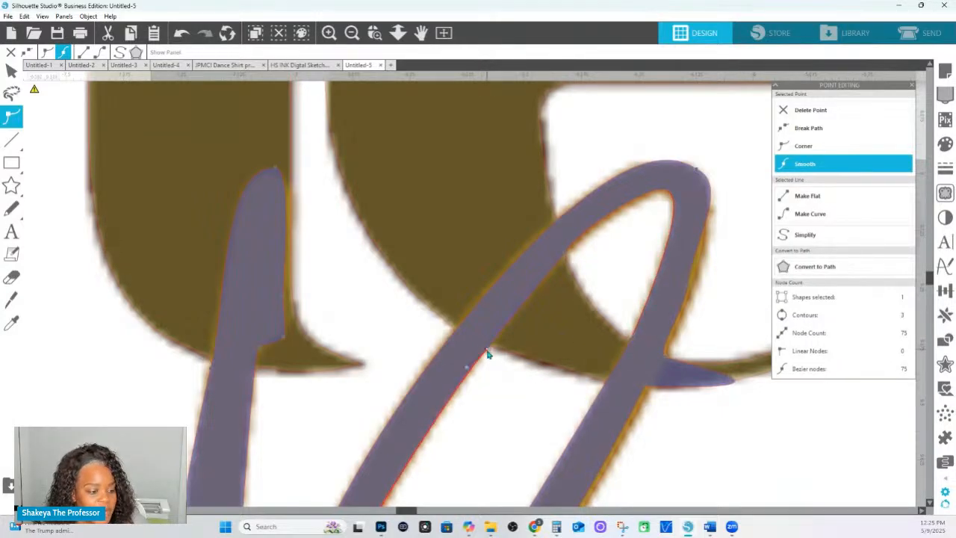
left_click(822, 215)
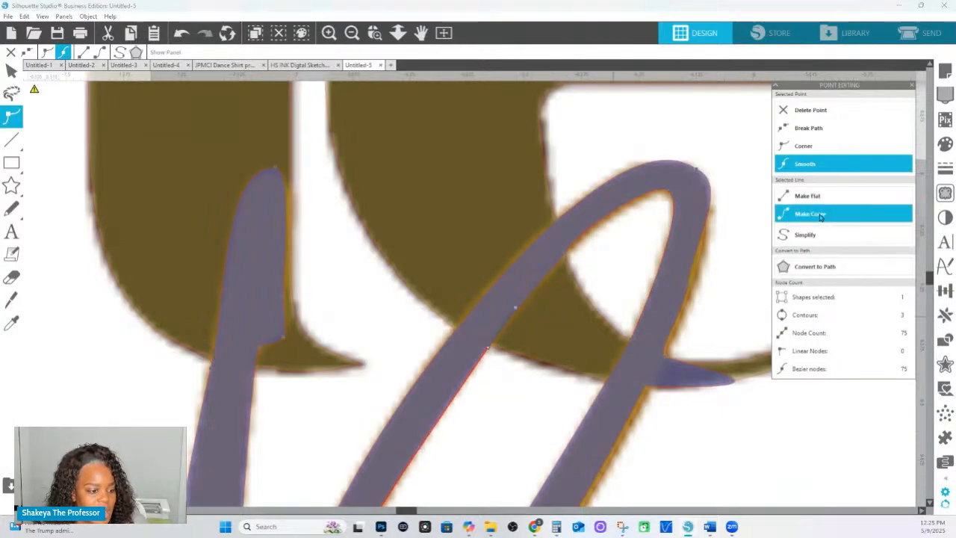
left_click(486, 349)
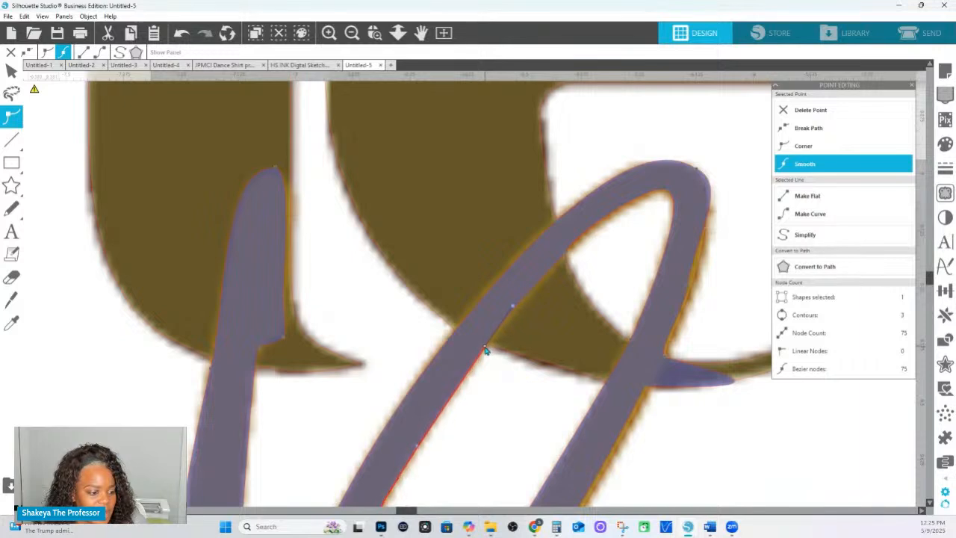
right_click(485, 349)
left_click(448, 342)
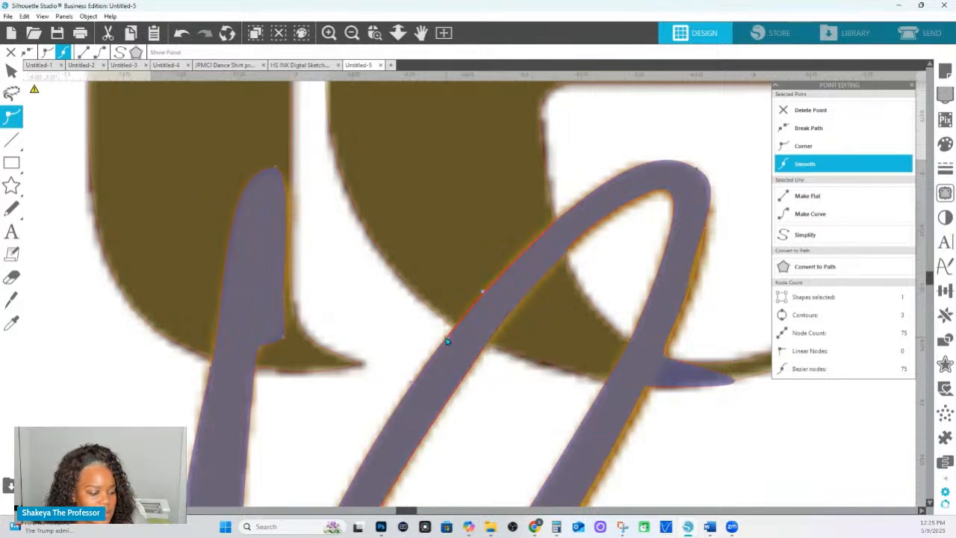
- Adjust the corner point at the top of the B's loop, its handle, and the right stroke's outer-edge points to fit the original
left_click(697, 170)
mouse_move(721, 200)
left_mouse_down()
mouse_move(727, 189)
mouse_move(736, 198)
mouse_move(734, 241)
mouse_move(737, 211)
left_mouse_up()
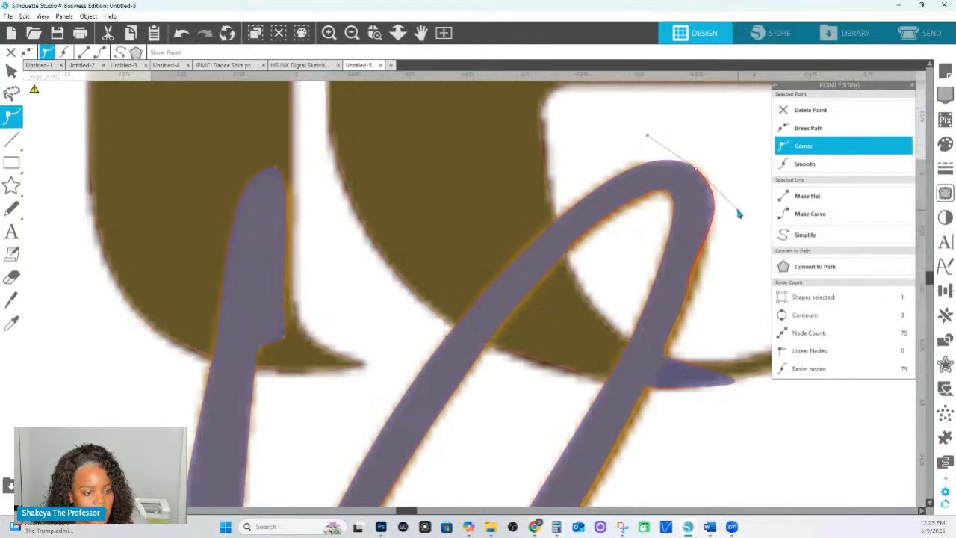
left_click(697, 174)
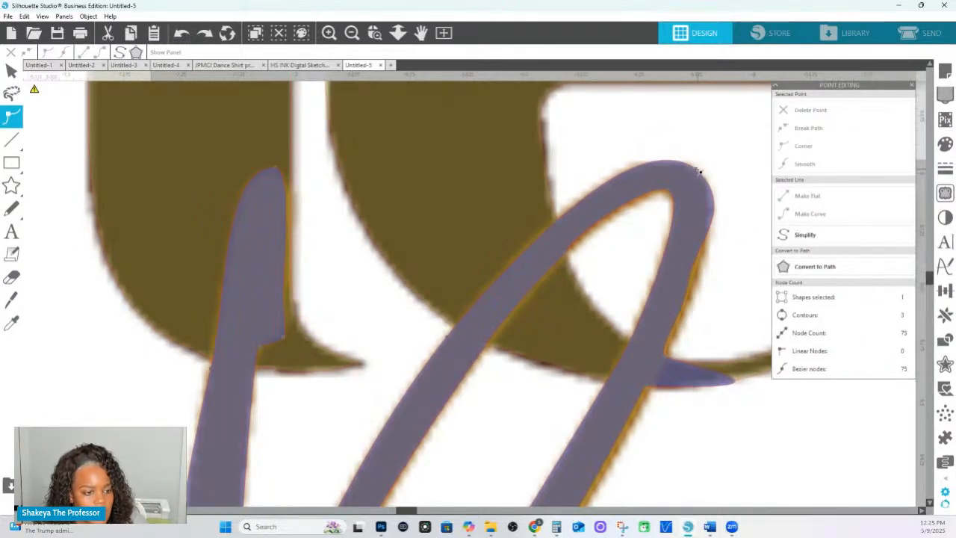
left_click(696, 173)
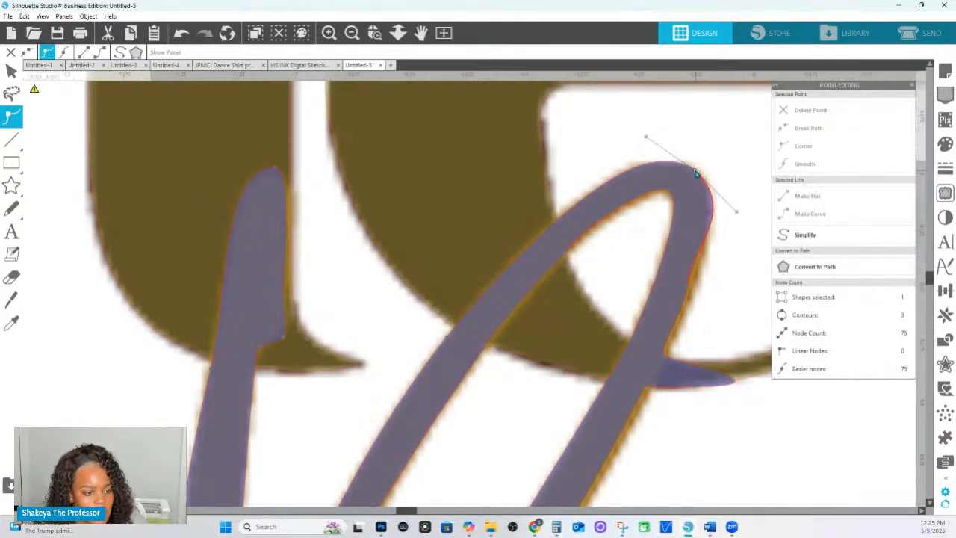
left_click(690, 289)
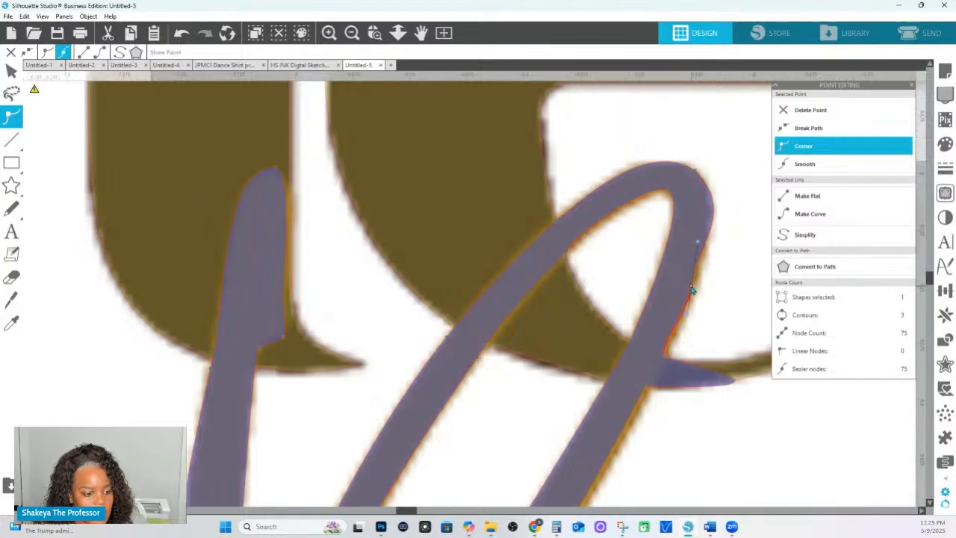
left_click(694, 171)
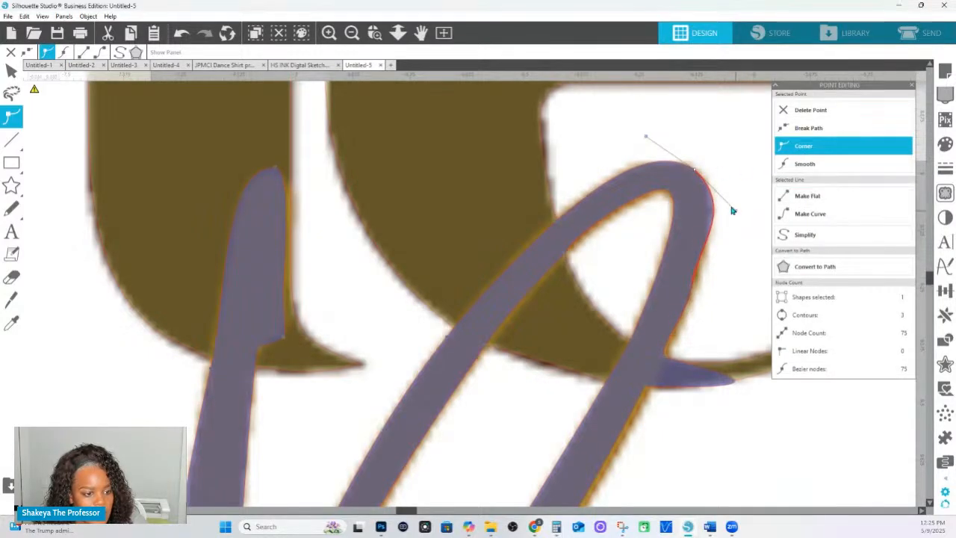
left_click_drag(734, 210, 723, 189)
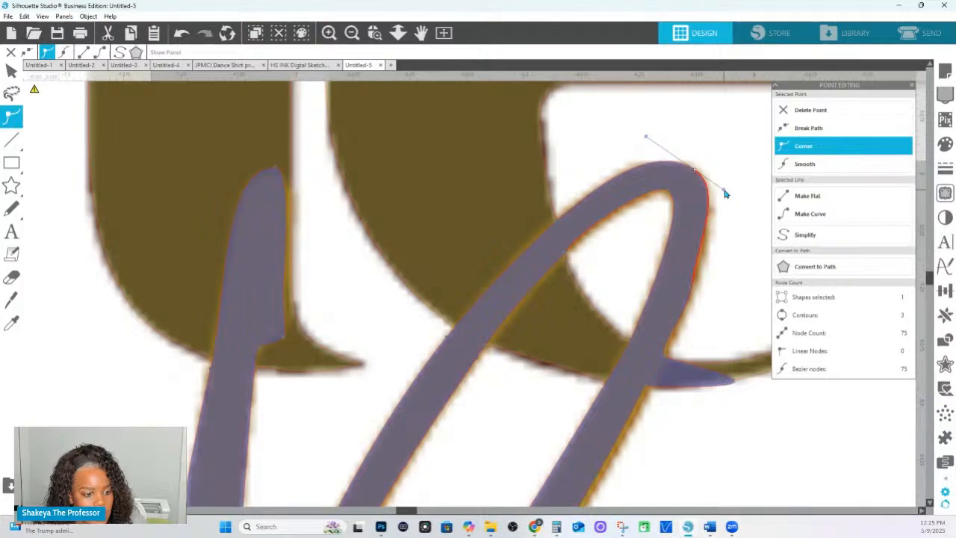
left_click(693, 287)
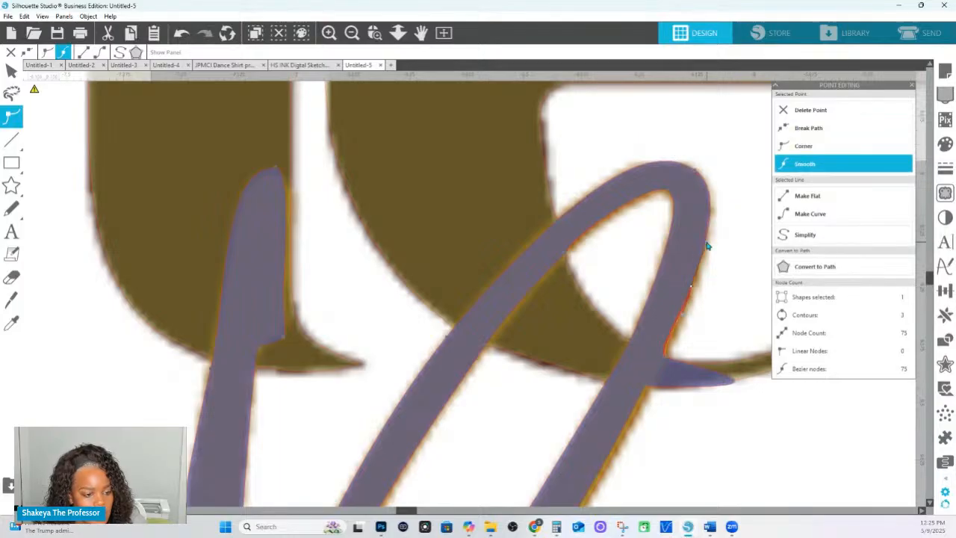
left_click_drag(694, 288, 691, 296)
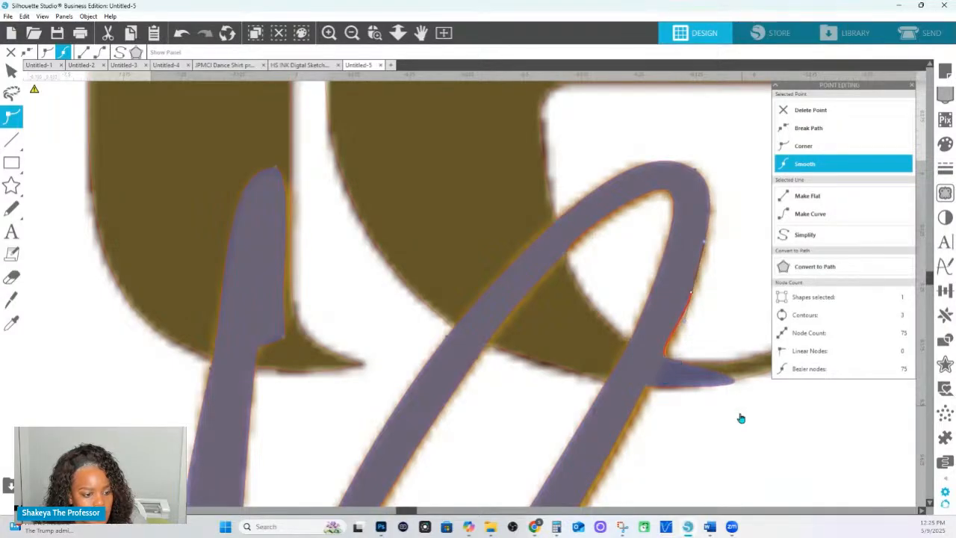
- Delete the two points holding the e's remnant on the outer edge of the loop's right stroke
left_click(710, 407)
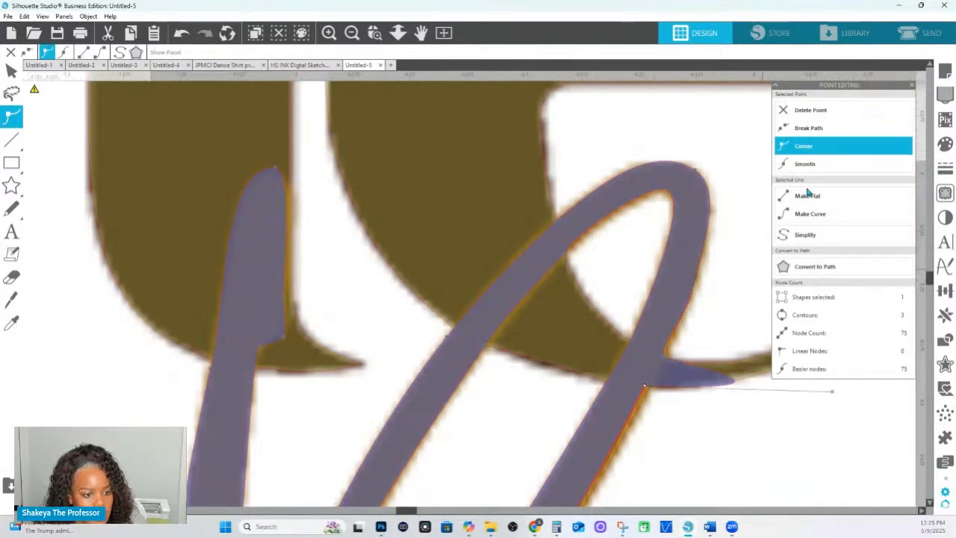
left_click(811, 111)
left_click(667, 359)
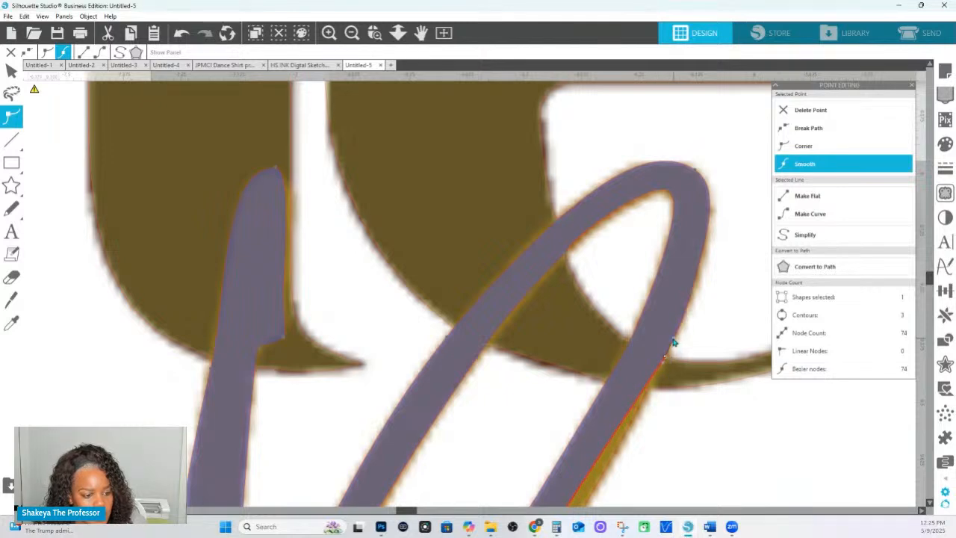
left_click(814, 111)
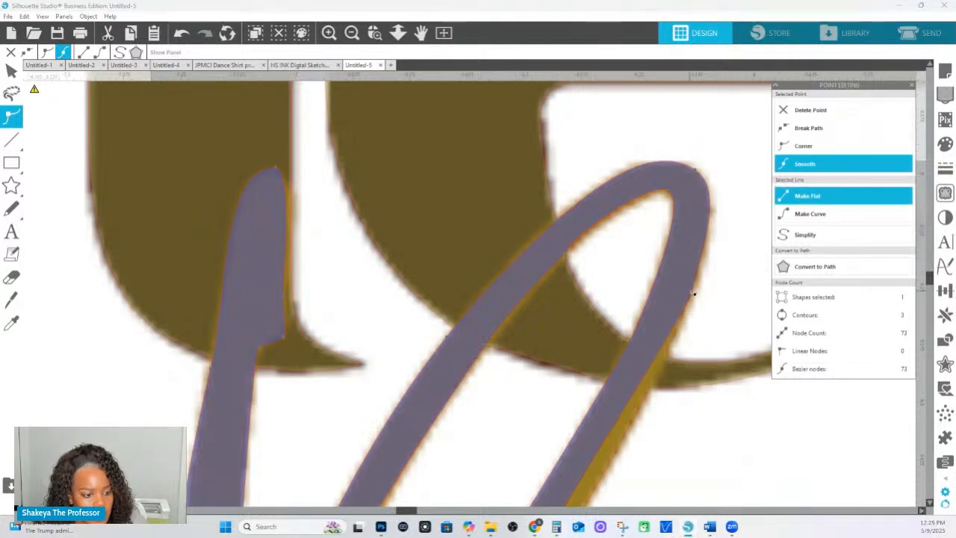
- Curve the outer edge of the loop's right stroke outward to the original, and add a point partway down that edge
scroll(687, 306, "down", 3)
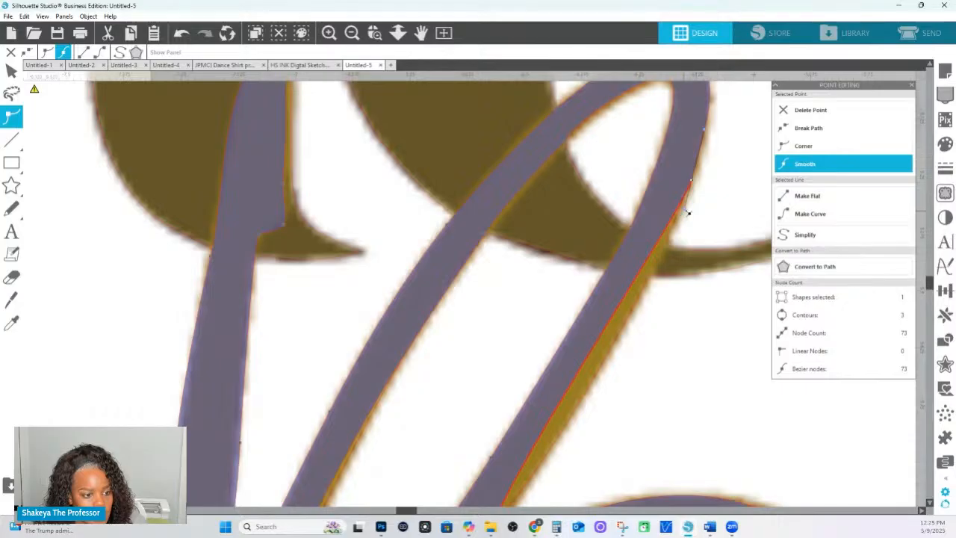
left_click_drag(687, 212, 652, 318)
scroll(623, 373, "down", 2)
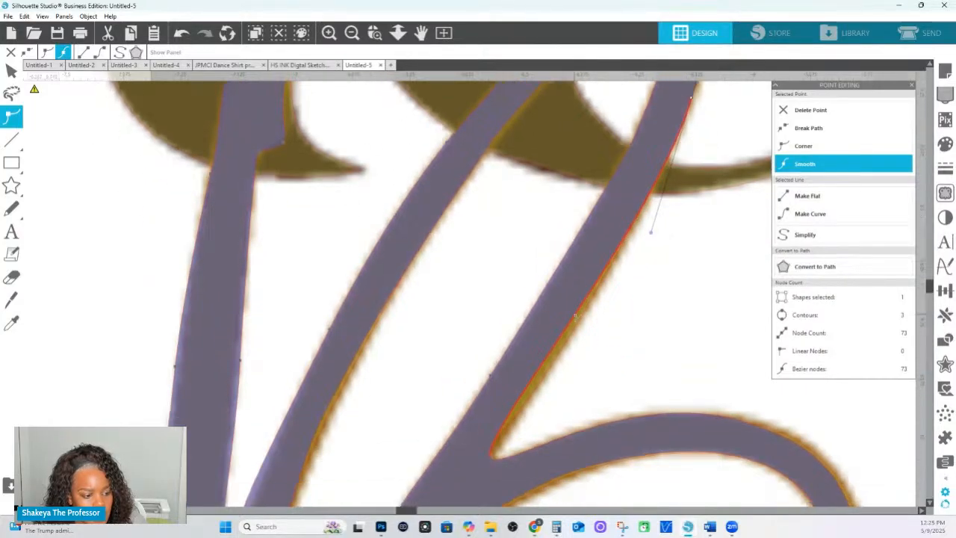
left_click(577, 321)
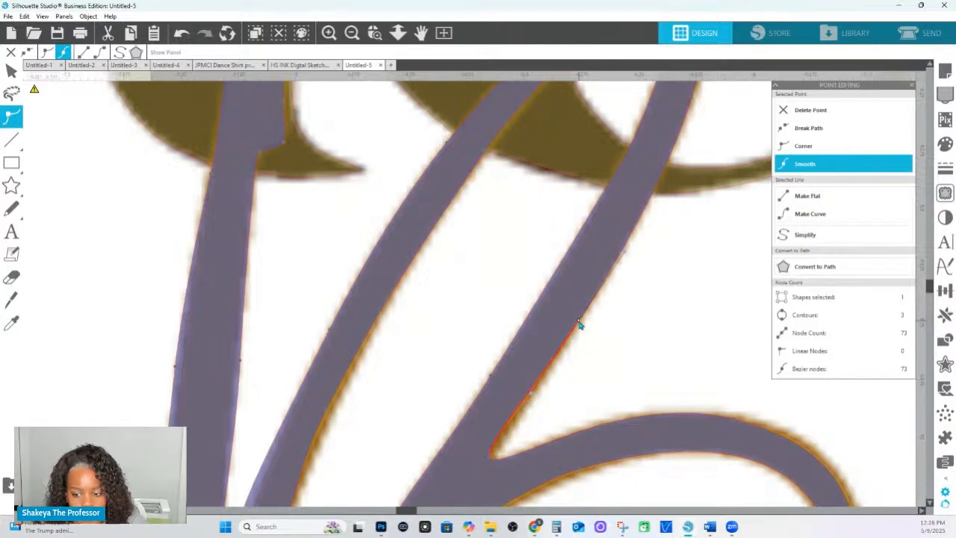
double_click(579, 322)
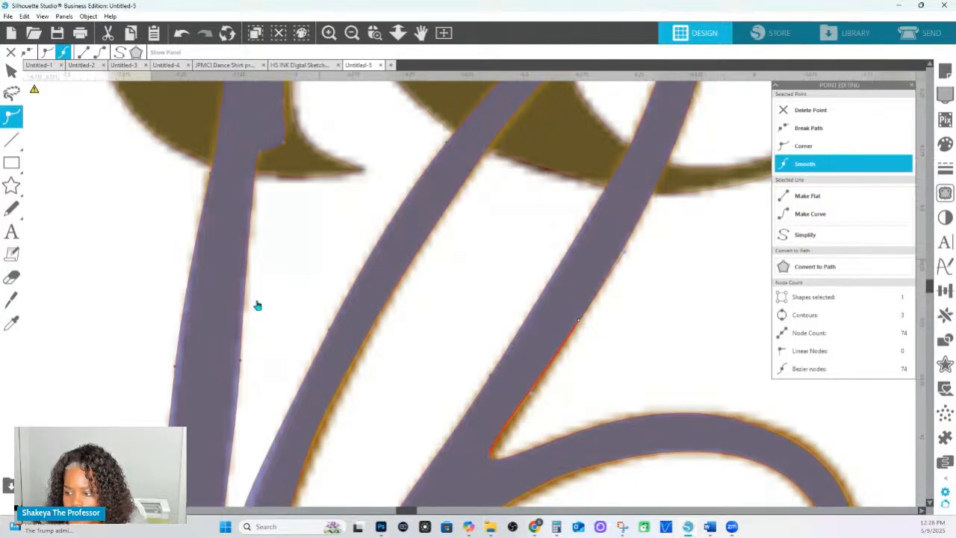
- Move the point in the notch between the right stroke and the B's bowl into the crook, and set it to corner
left_click(492, 458)
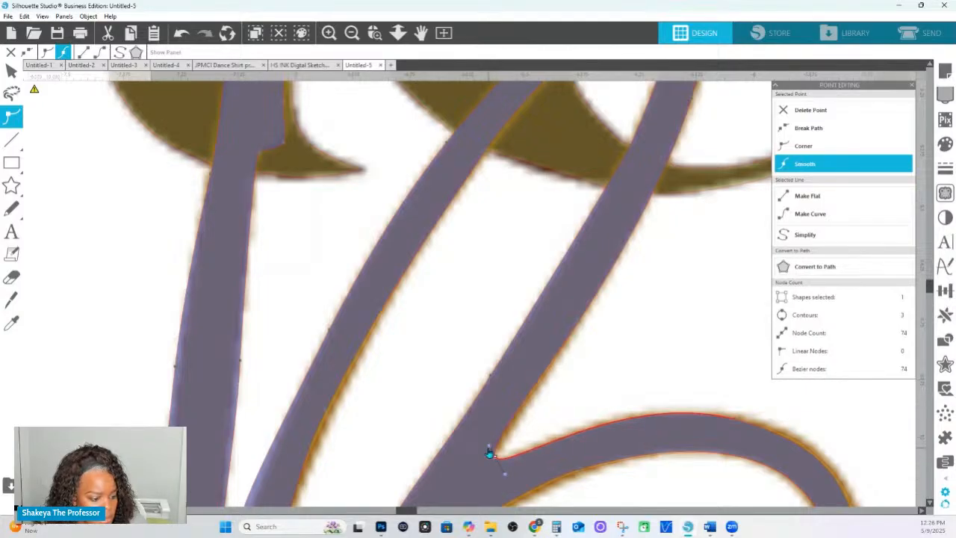
left_click_drag(491, 451, 498, 456)
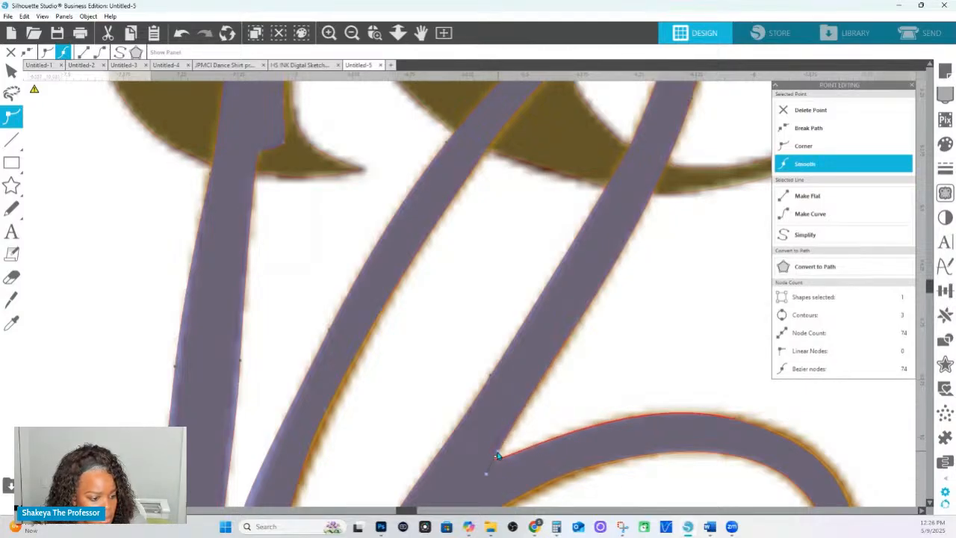
left_click(803, 146)
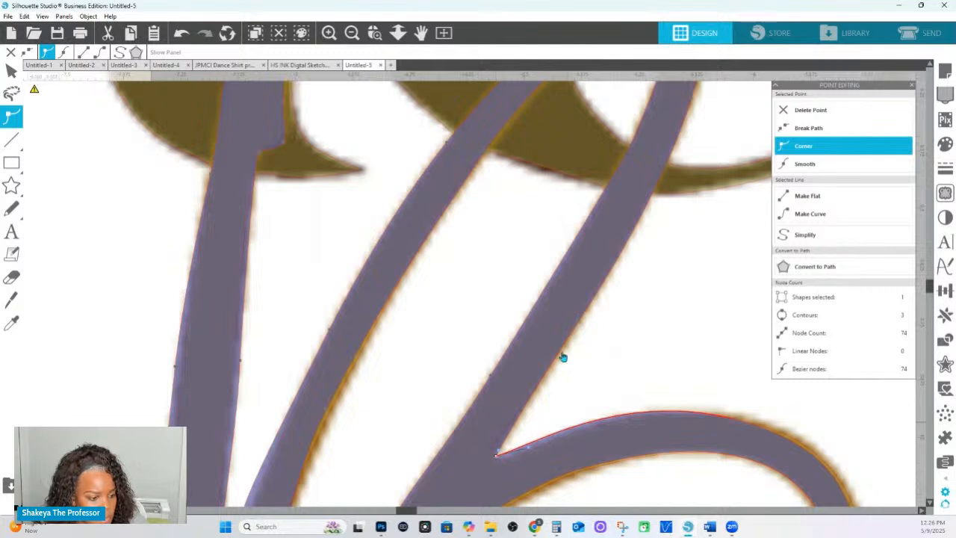
left_click(490, 377)
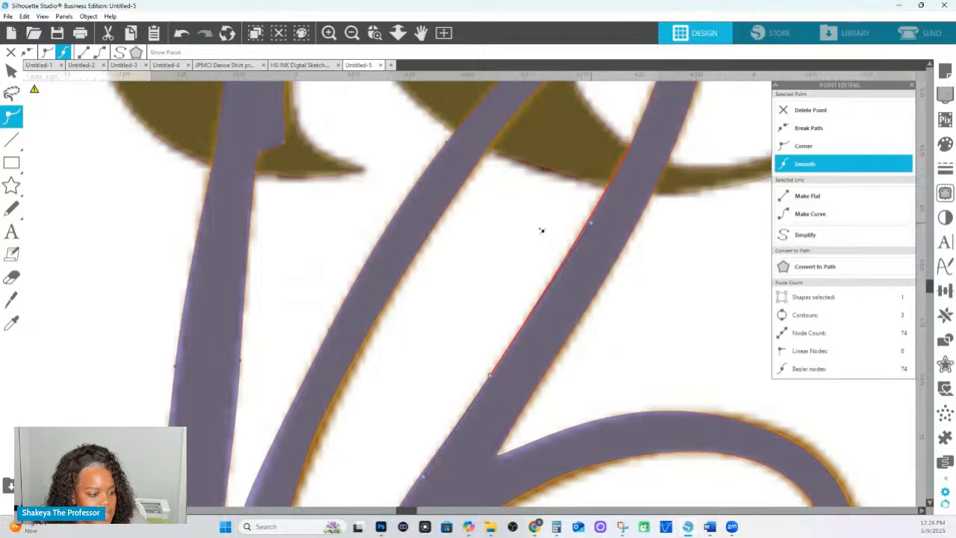
- Refine the points and handles on both edges of the lower part of the loop's left stroke to match the original
left_click(399, 34)
left_click_drag(404, 134, 387, 202)
left_click(323, 462)
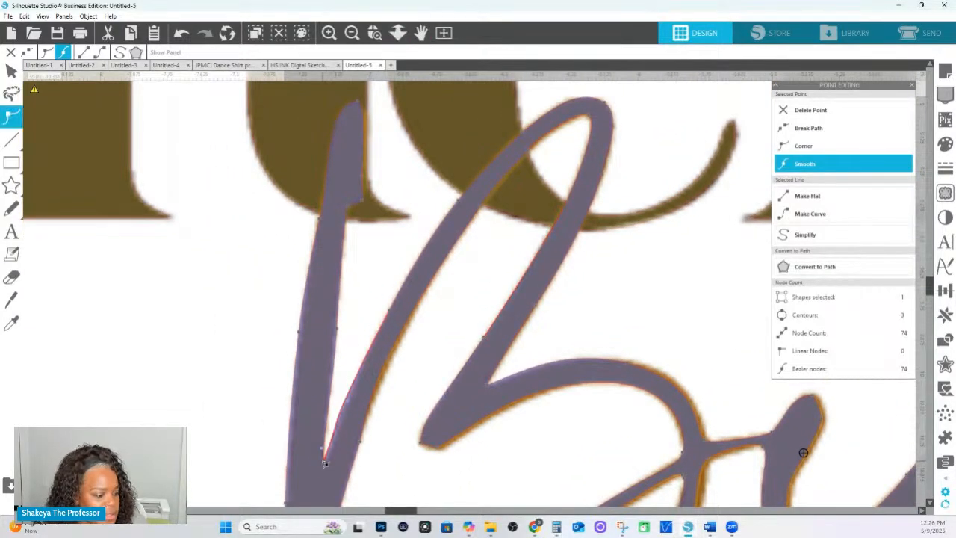
left_click(396, 300)
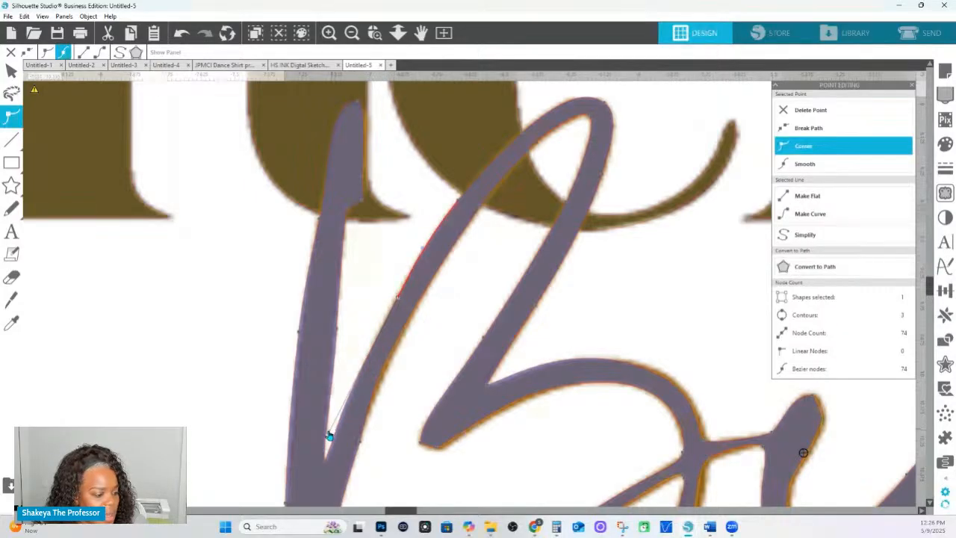
left_click(329, 435)
left_click_drag(330, 435, 348, 416)
left_click(398, 307)
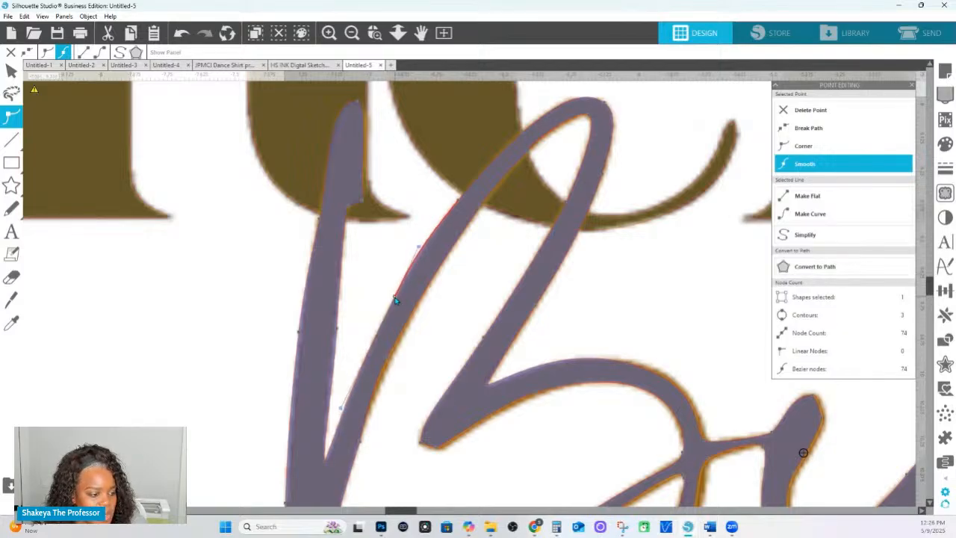
left_click(386, 362)
left_click_drag(386, 362, 391, 360)
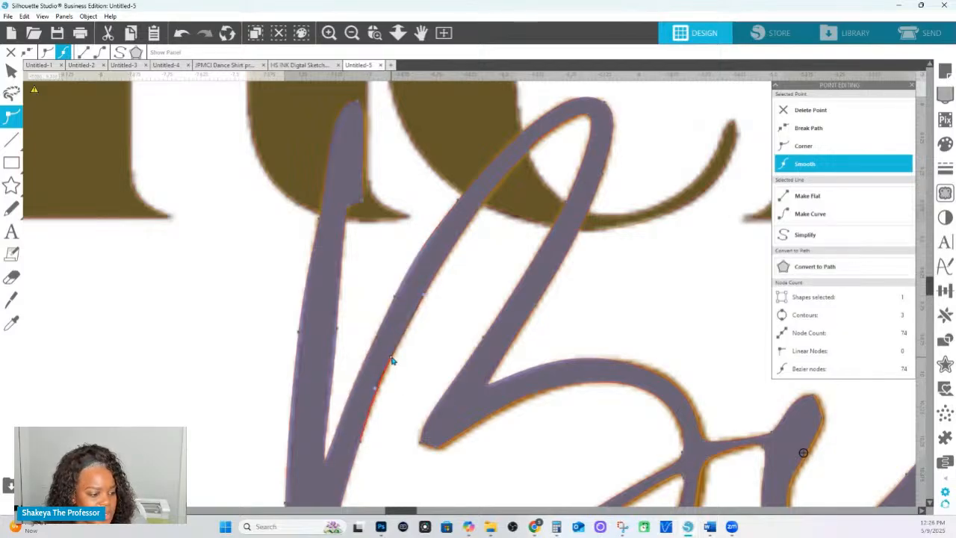
- Round off the lower tip of the loop's right stroke by adjusting the handles of its end points
scroll(351, 396, "down", 2)
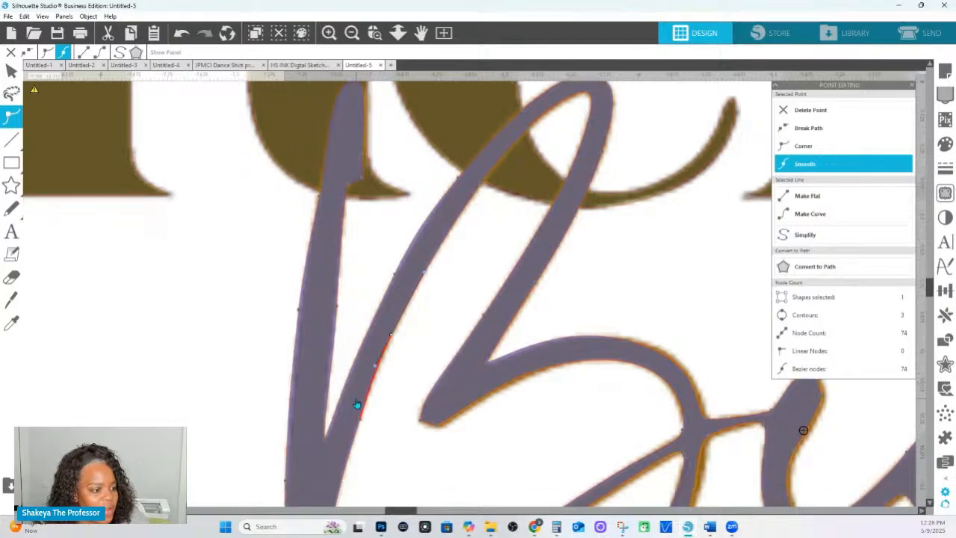
left_click(421, 394)
mouse_move(421, 394)
left_mouse_down()
mouse_move(426, 365)
mouse_move(416, 378)
left_mouse_up()
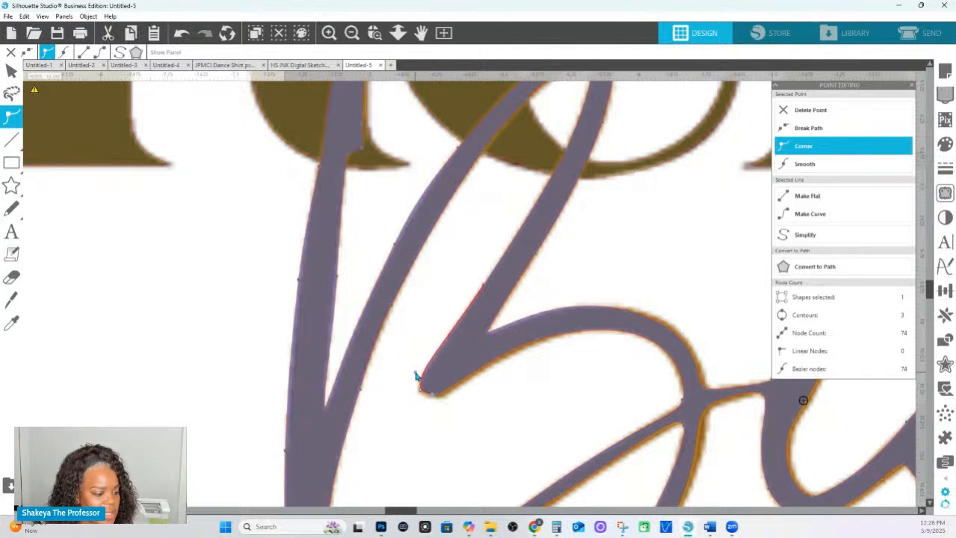
left_click(439, 403)
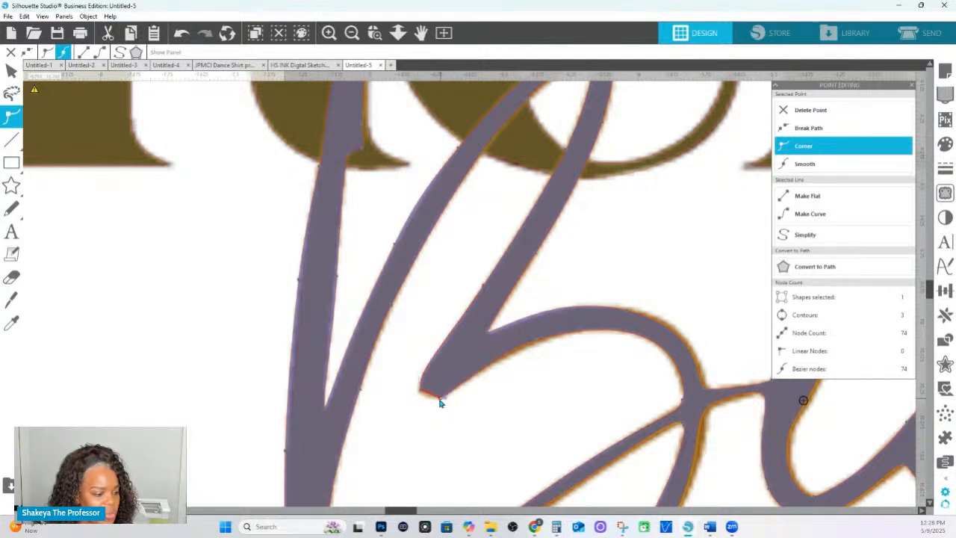
left_click(439, 401)
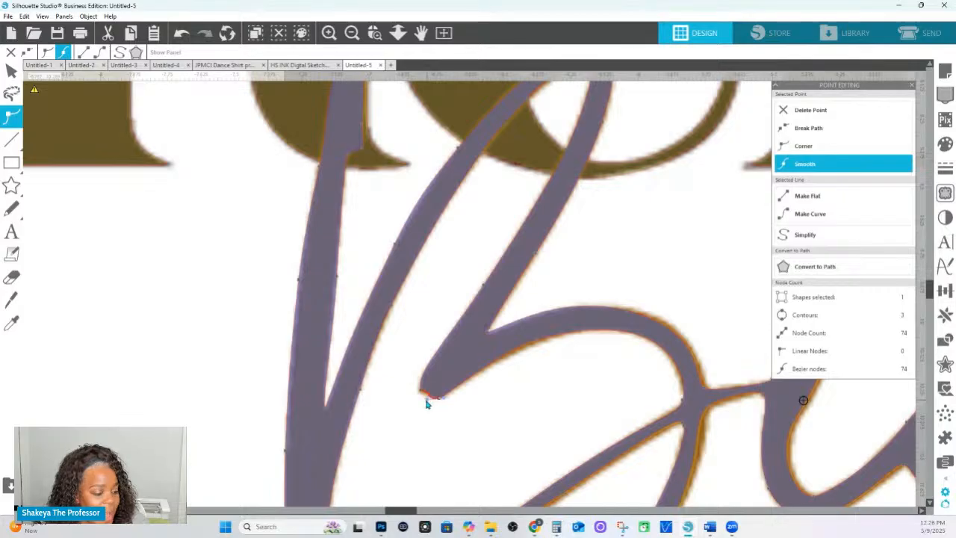
left_click(424, 394)
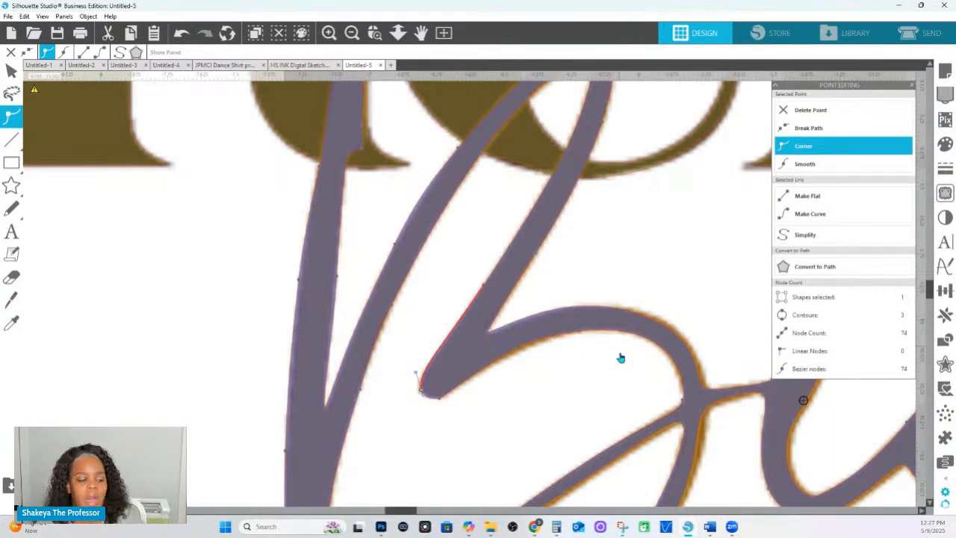
- Fit the outer edge of the B's bowl to the original by adjusting its crest point's handle and adding a point on its right side
left_click(538, 344)
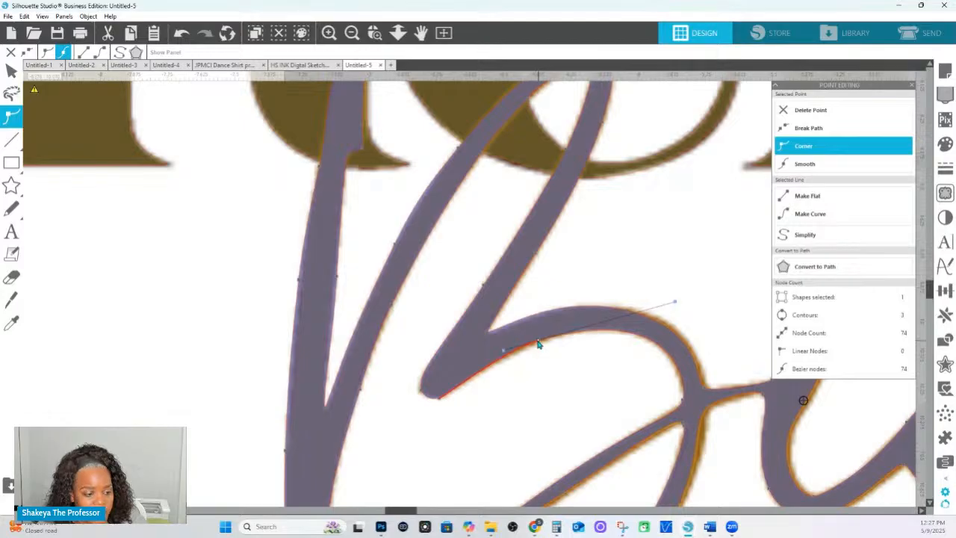
left_click(623, 321)
left_click(630, 312)
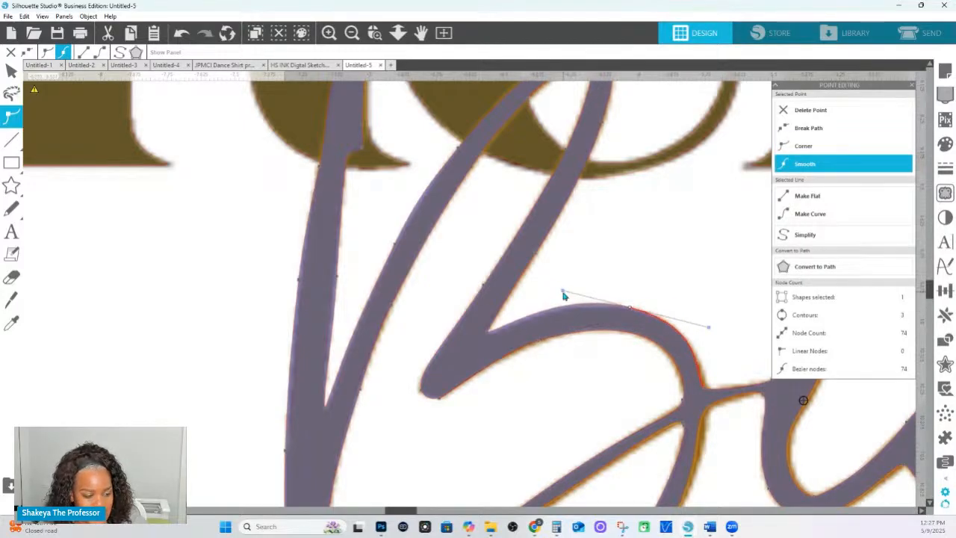
left_click_drag(563, 291, 573, 298)
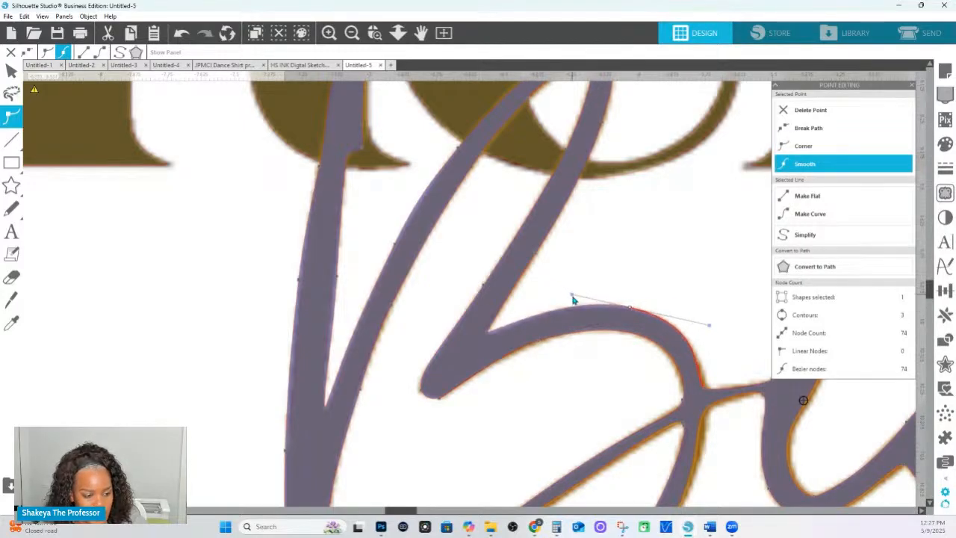
left_click(707, 389)
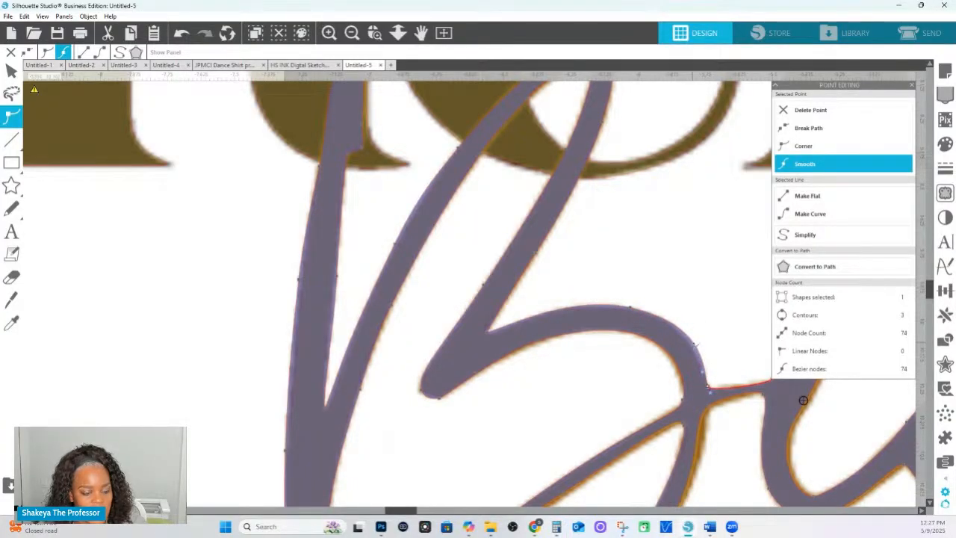
left_click(690, 349)
- Shape the inner edge of the B's bowl with a repositioned point at its upper right and an added point on its left part
left_click(683, 404)
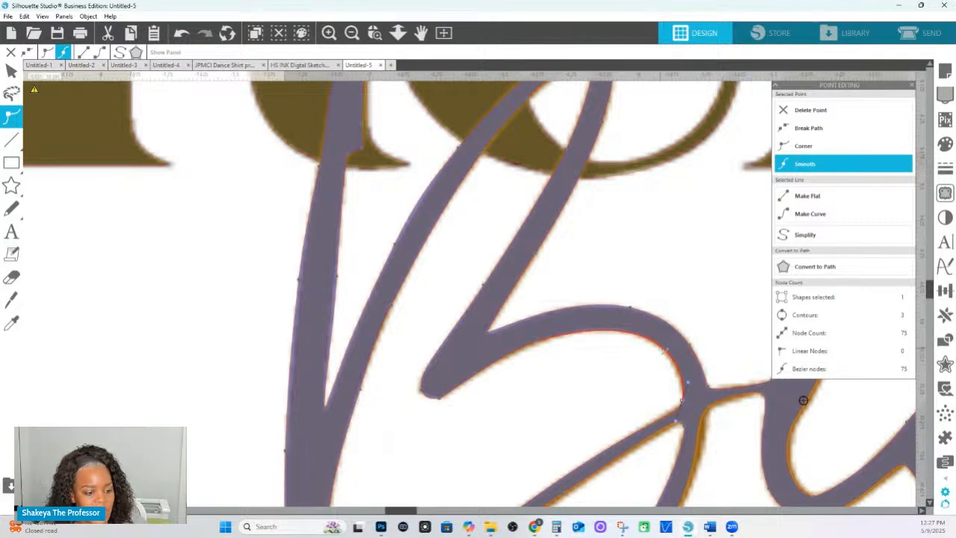
left_click_drag(662, 348, 658, 350)
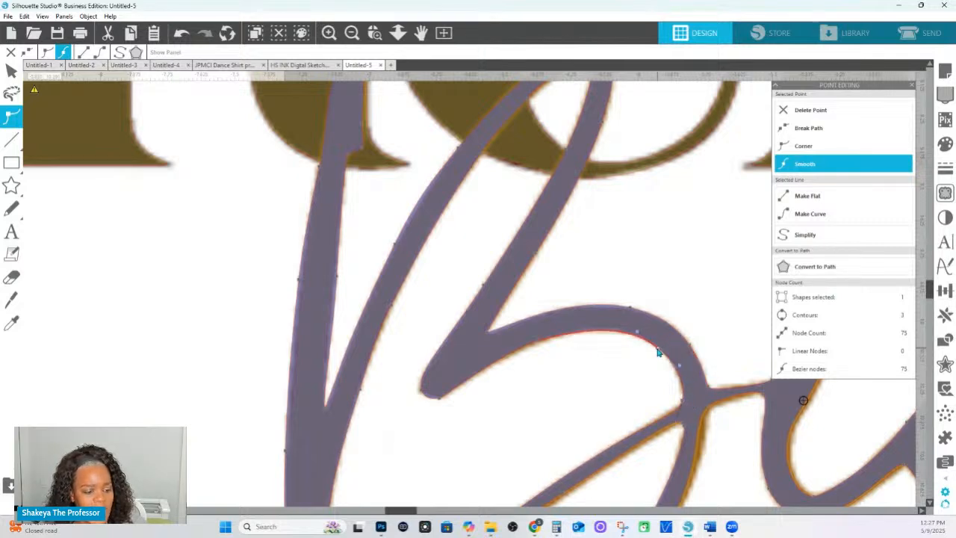
left_click(542, 343)
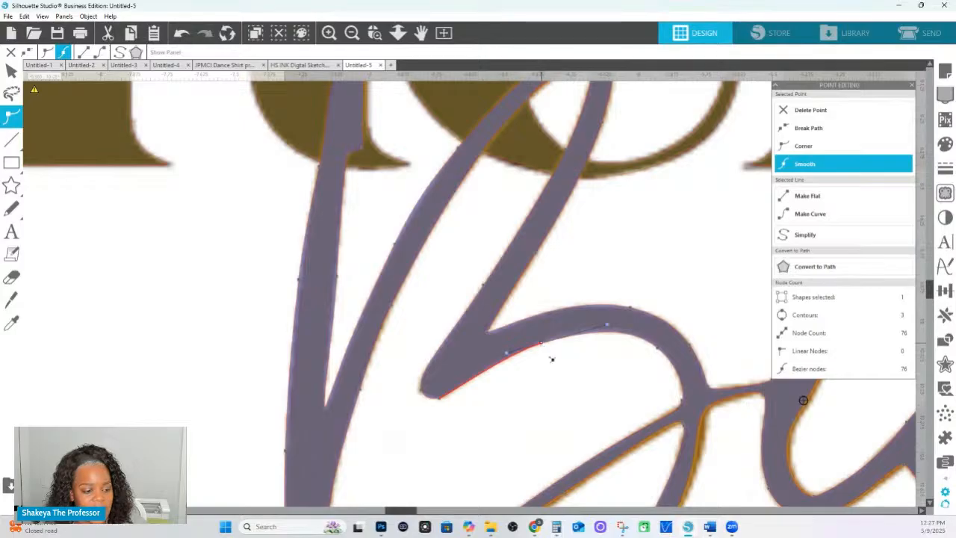
- Adjust the handle of the point where the bowl's inner edge meets the upper stroke of the B's lower loop
scroll(651, 413, "down", 1)
scroll(651, 413, "down", 1)
left_click(680, 361)
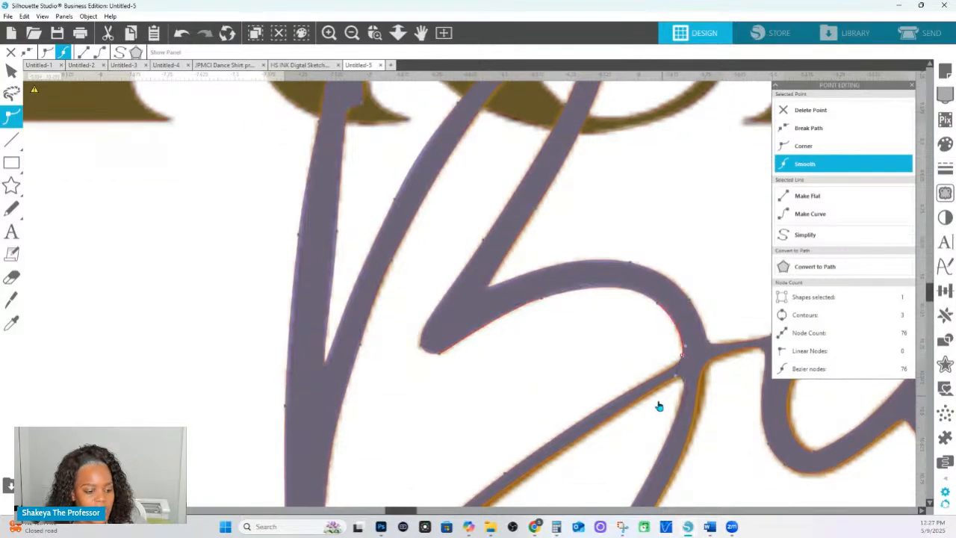
scroll(657, 404, "down", 1)
left_click_drag(680, 360, 670, 356)
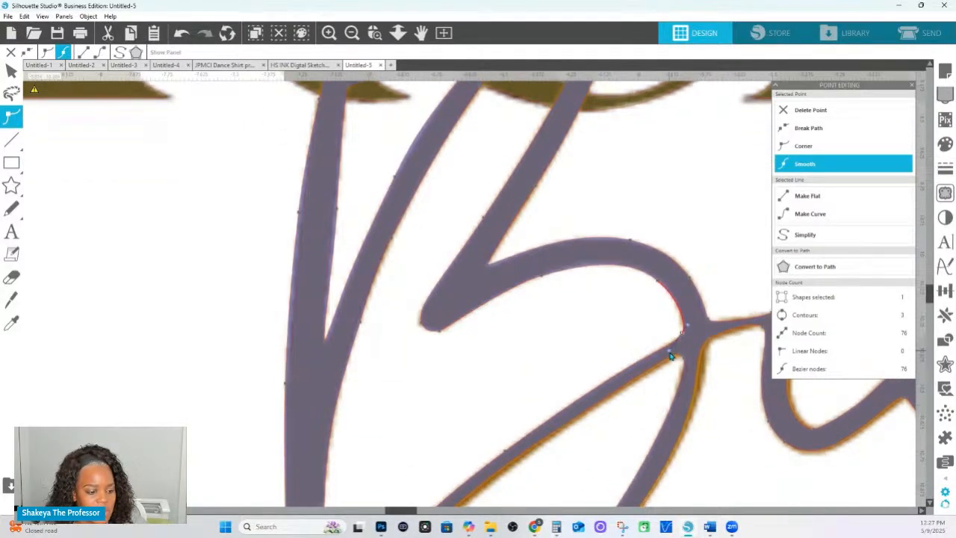
- Fit the inner edge of the lower loop's upper stroke to the original by repositioning its points and deleting the surplus one
scroll(516, 425, "down", 4)
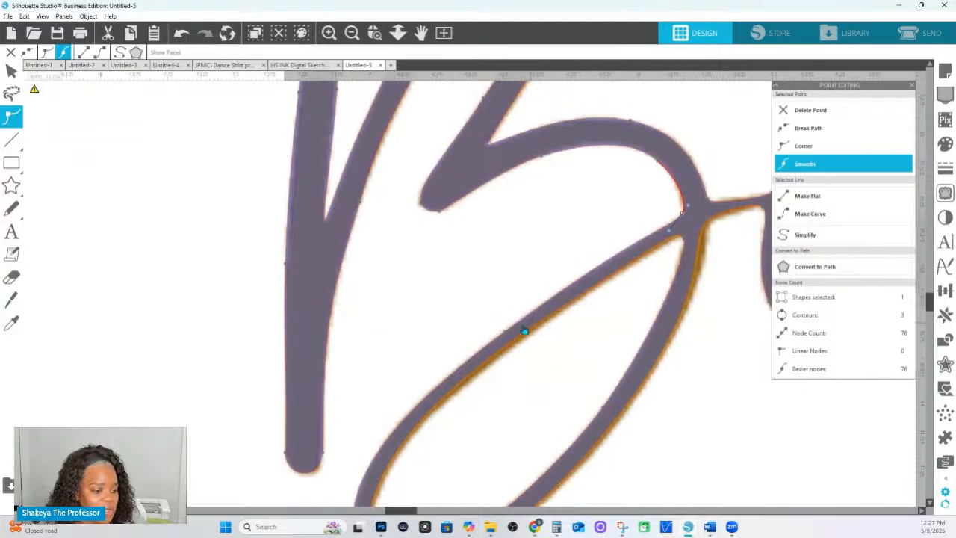
scroll(487, 373, "down", 1)
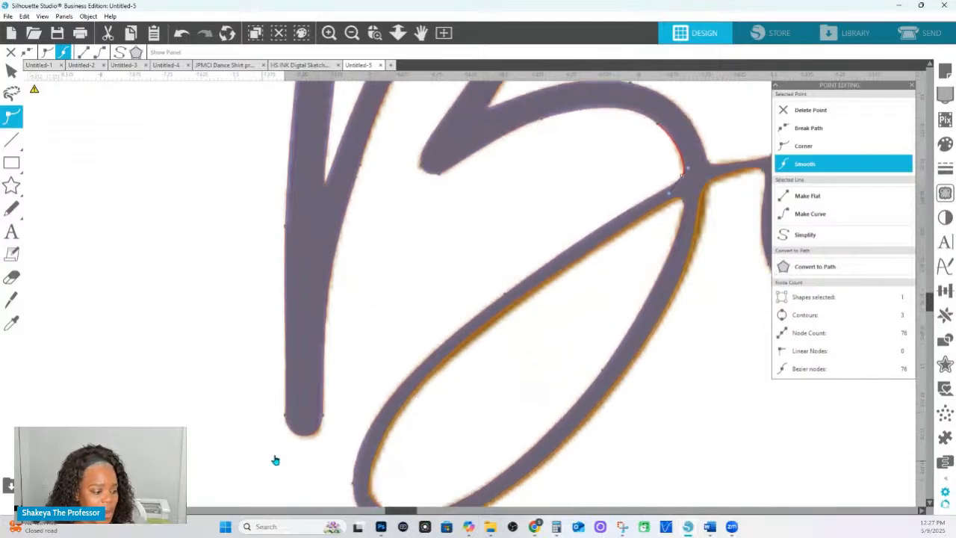
left_click(322, 418)
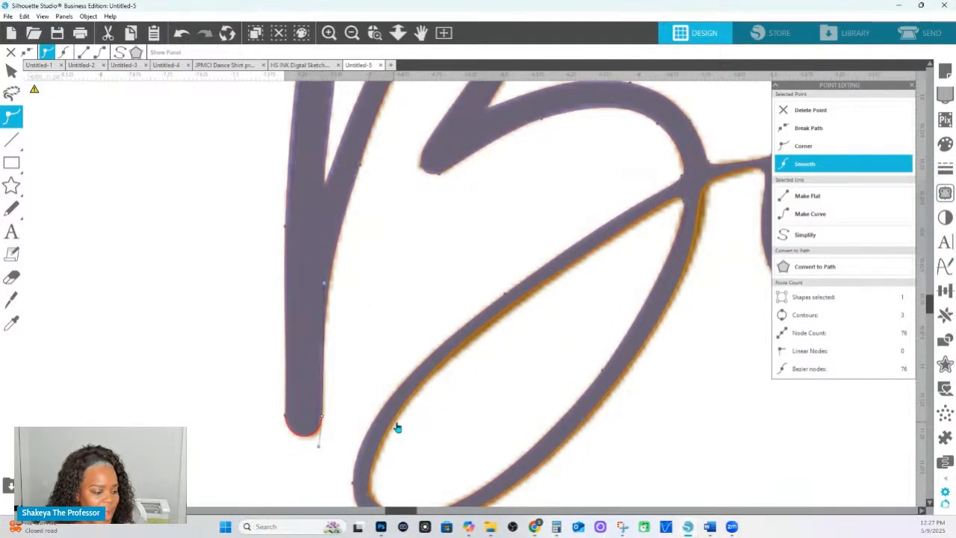
scroll(387, 447, "down", 1)
left_click(372, 459)
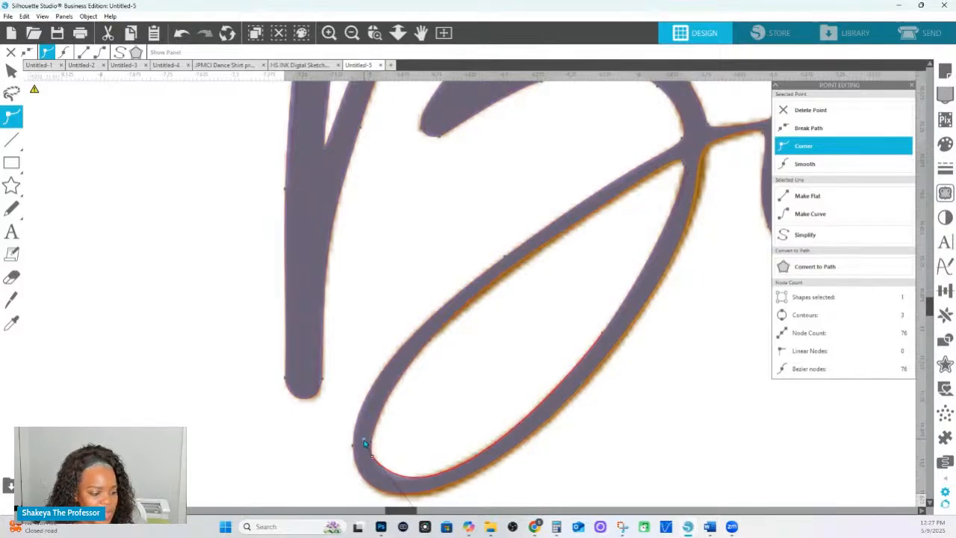
left_click(507, 274)
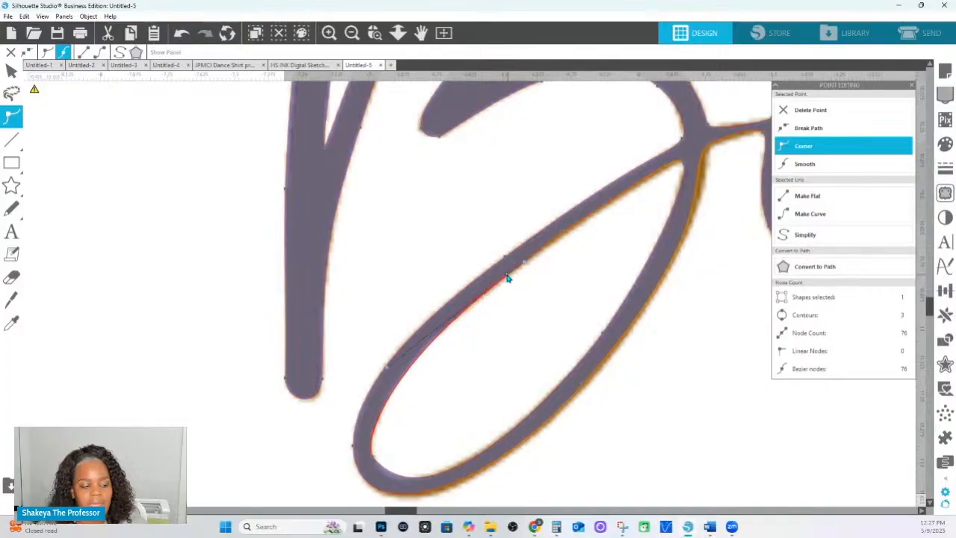
double_click(565, 236)
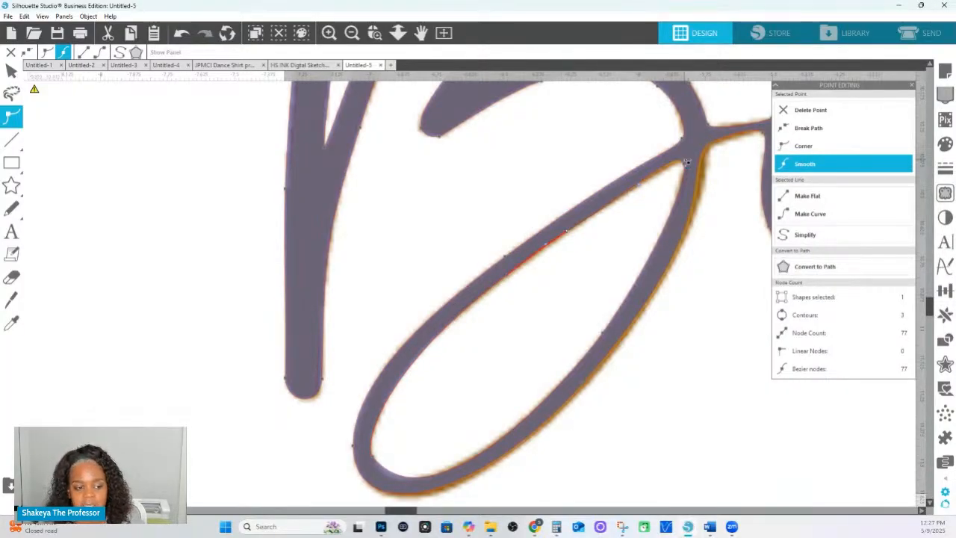
left_click(807, 110)
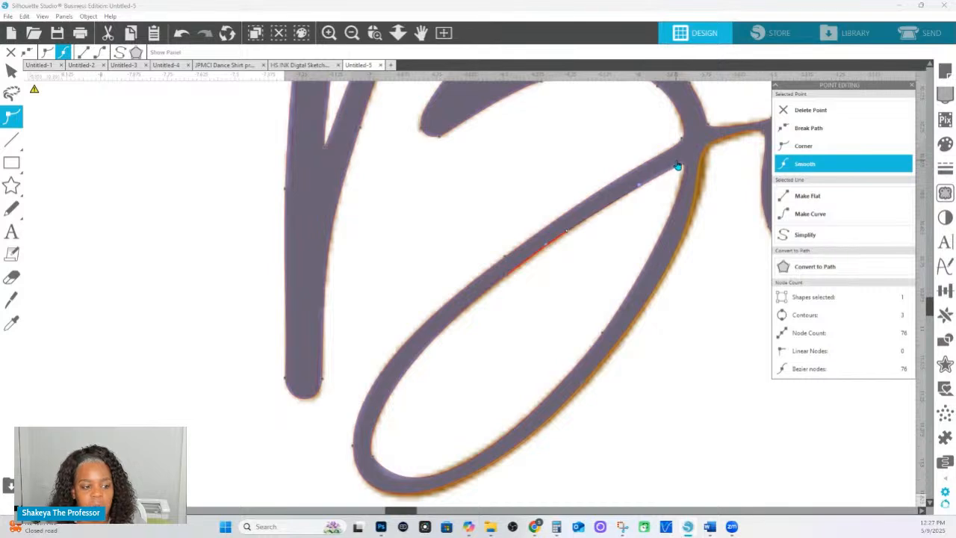
left_click(681, 168)
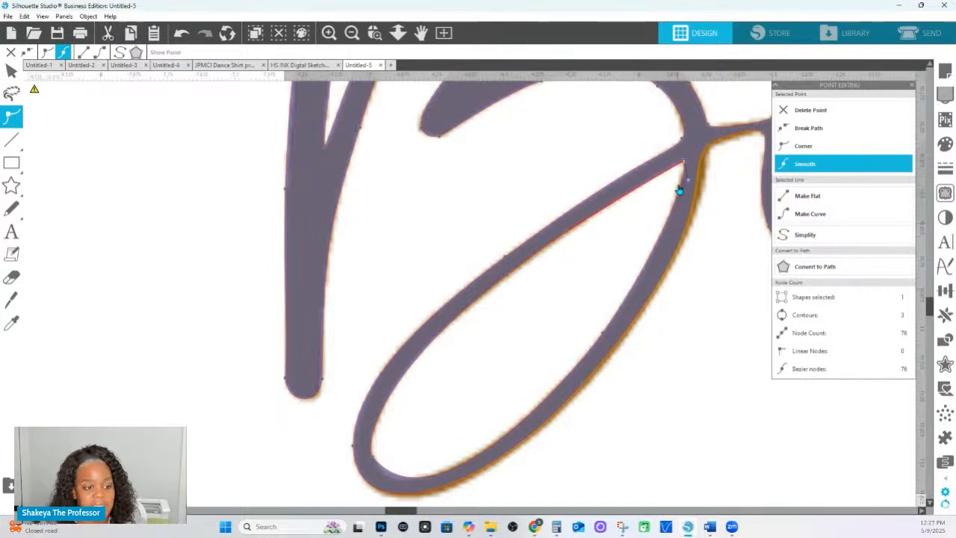
- Fit the lower loop's outer edge to the original, repositioning its right-side points and adding points along the lower right and at the bottom
left_click(708, 147)
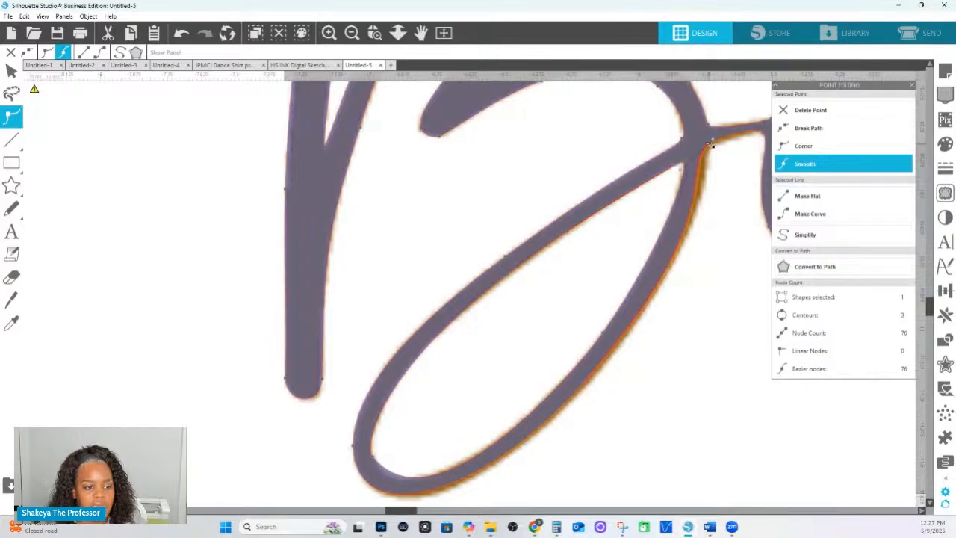
double_click(691, 224)
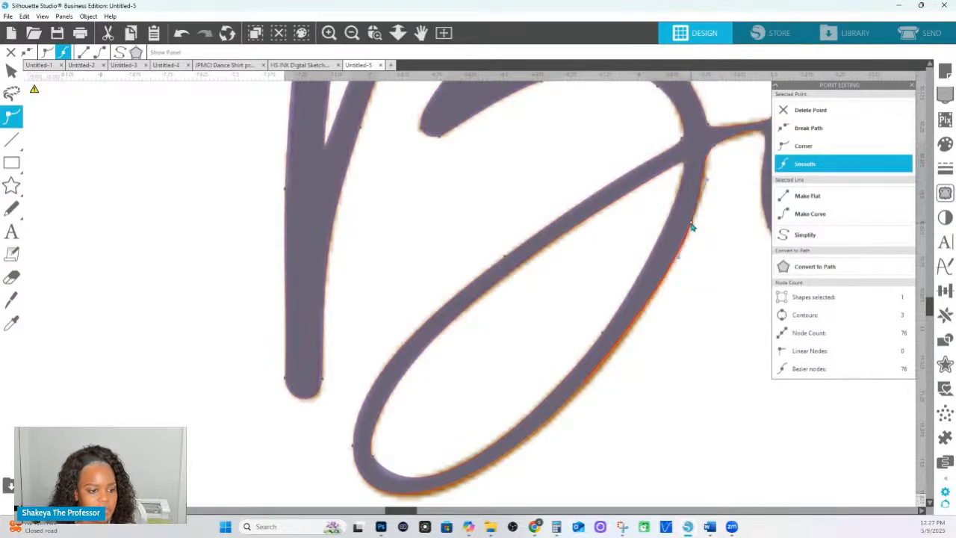
left_click(585, 385)
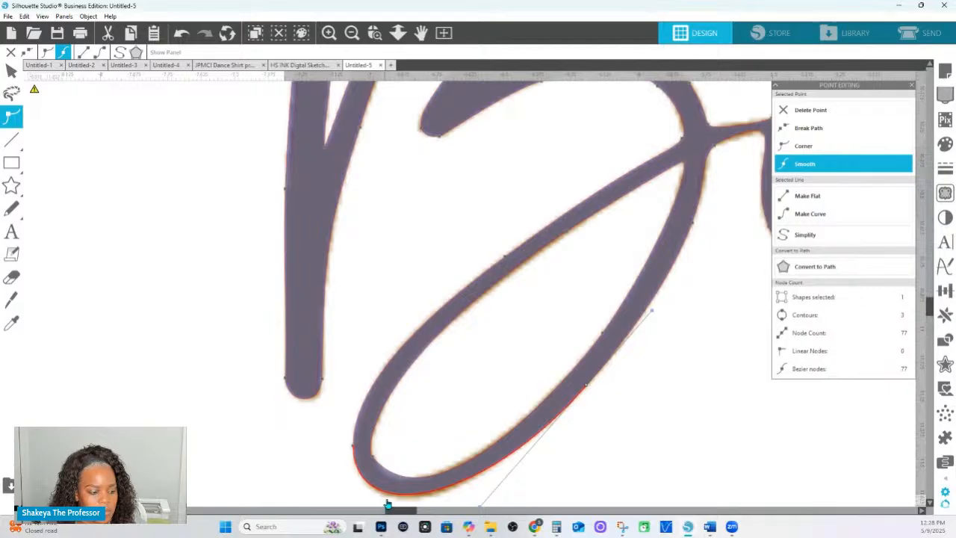
scroll(388, 505, "down", 1)
left_click(399, 461)
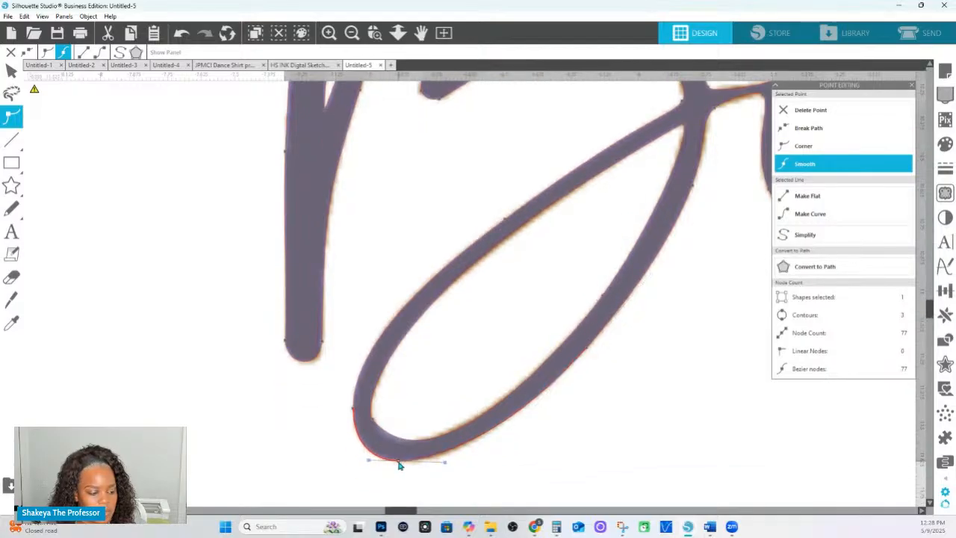
left_click_drag(399, 464, 452, 466)
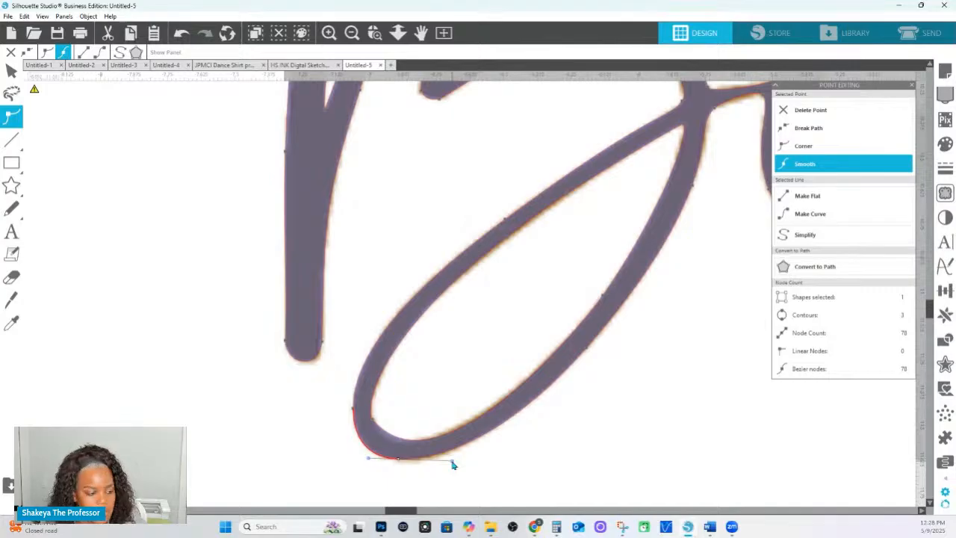
- Reshape the lower loop's inner edge with added points at its bottom and upper right, and adjust the right-side point between them
left_click(388, 434)
left_click(375, 423)
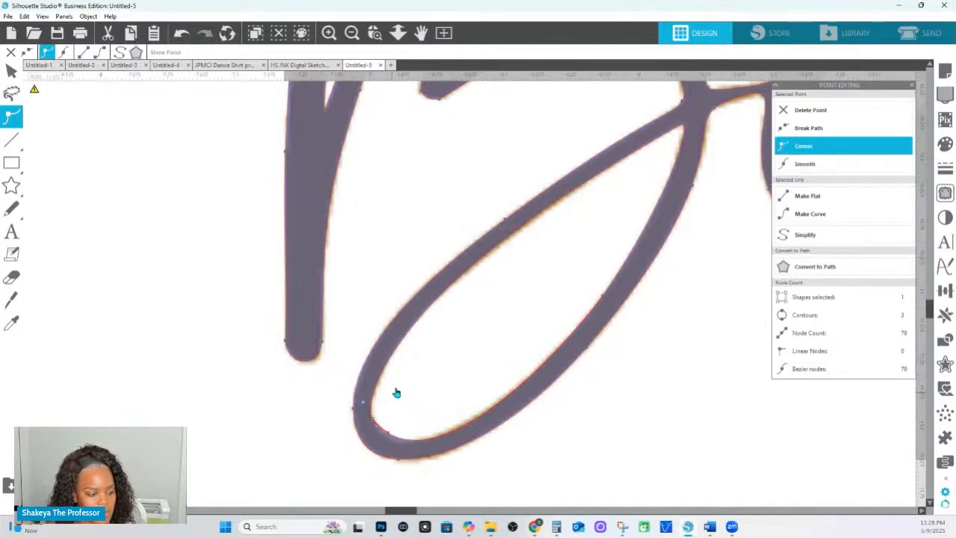
left_click_drag(391, 434, 383, 434)
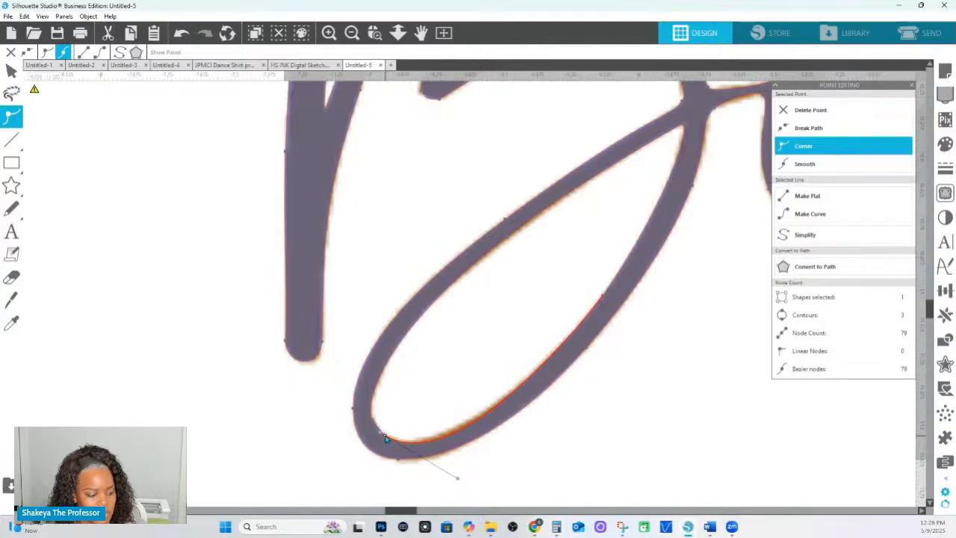
mouse_move(460, 481)
left_mouse_down()
mouse_move(446, 467)
mouse_move(456, 475)
left_mouse_up()
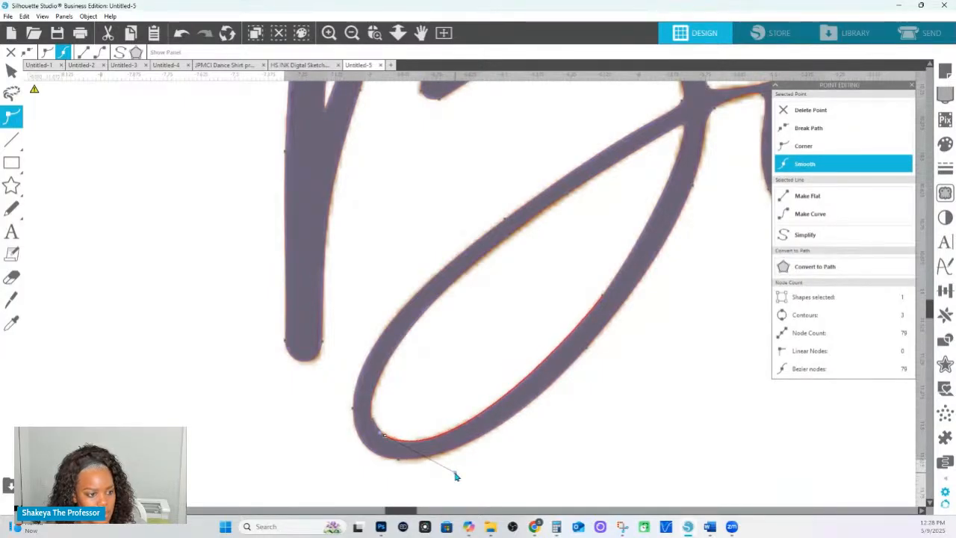
left_click(678, 165)
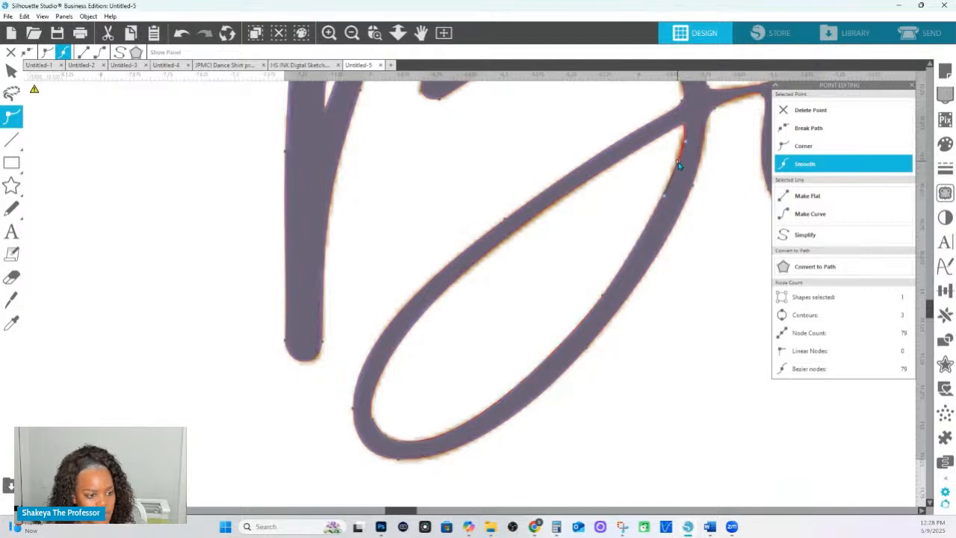
left_click(604, 297)
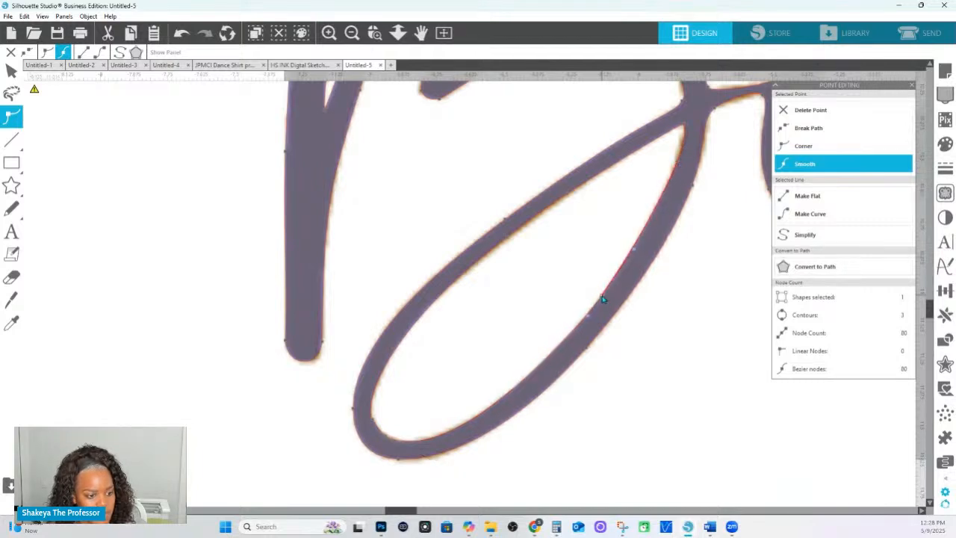
- Refine the lower loop's upper right outer edge and make the point beneath the connecting stroke a corner
left_click(692, 185)
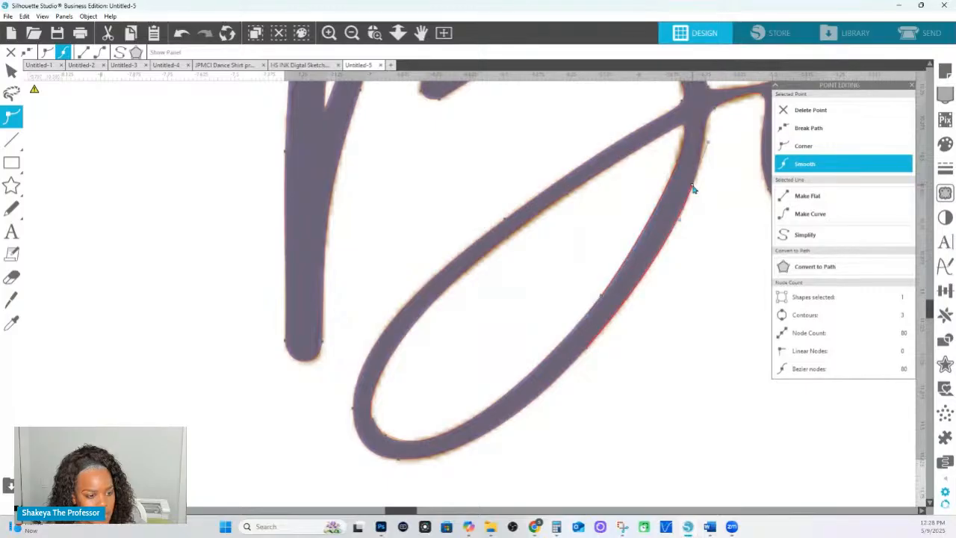
left_click_drag(695, 188, 471, 340)
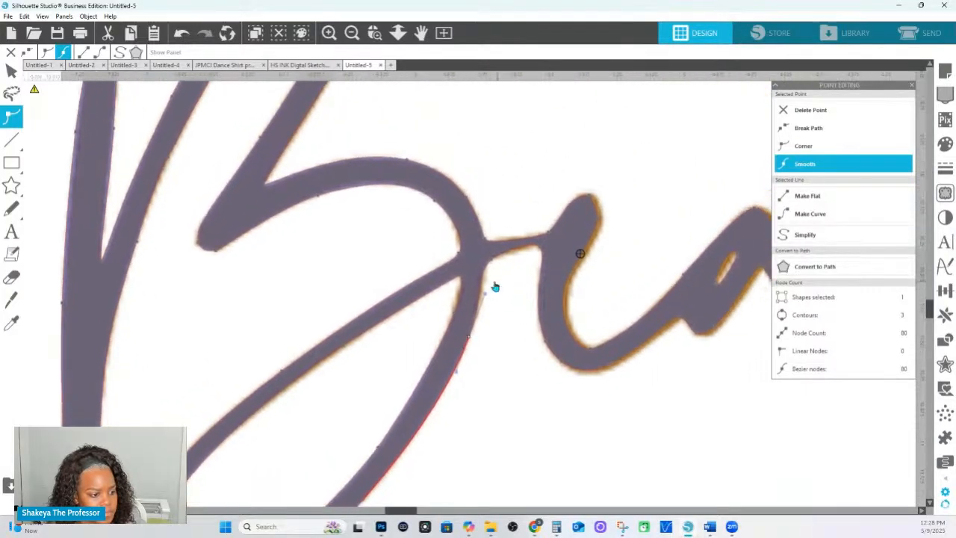
left_click(491, 263)
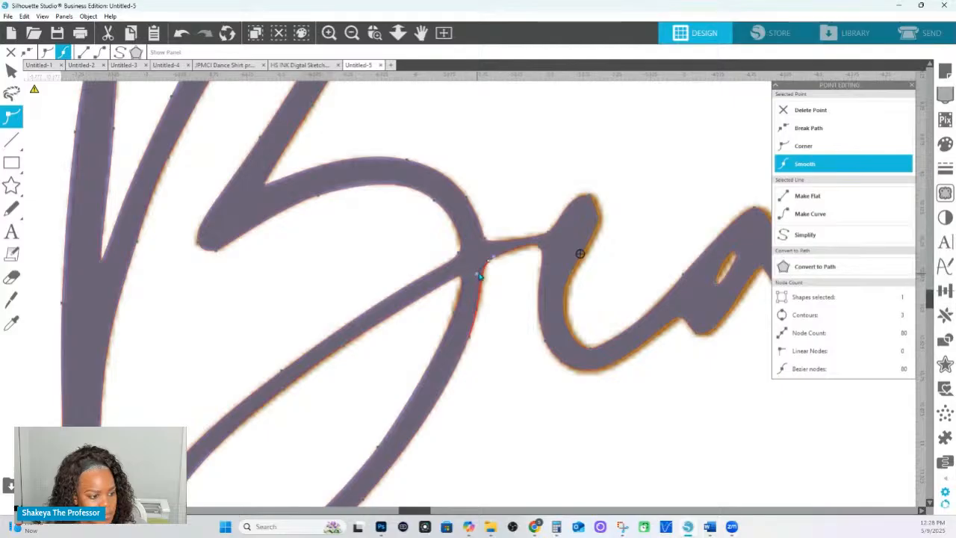
left_click(833, 147)
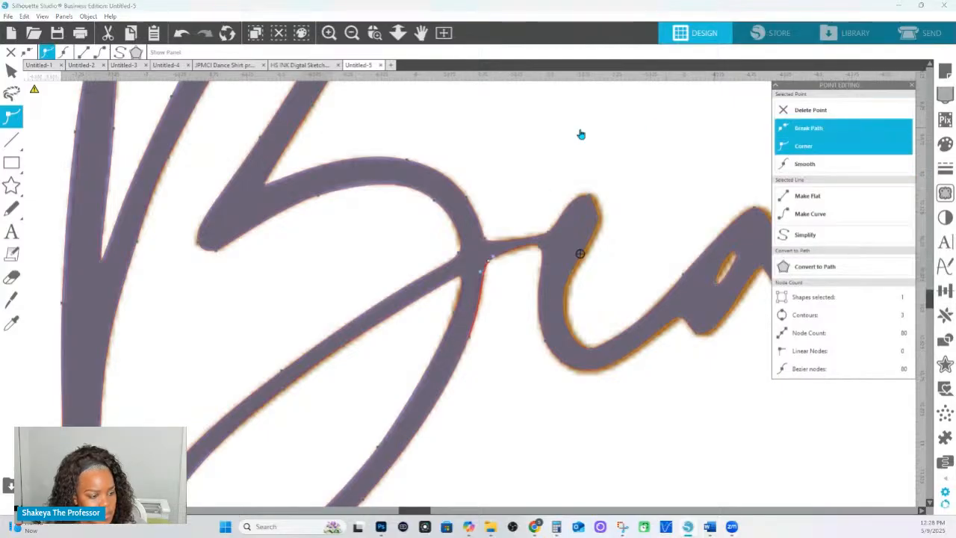
- Select all points of the "Beau" shape and convert them to corner points
left_click(399, 33)
scroll(429, 219, "down", 3)
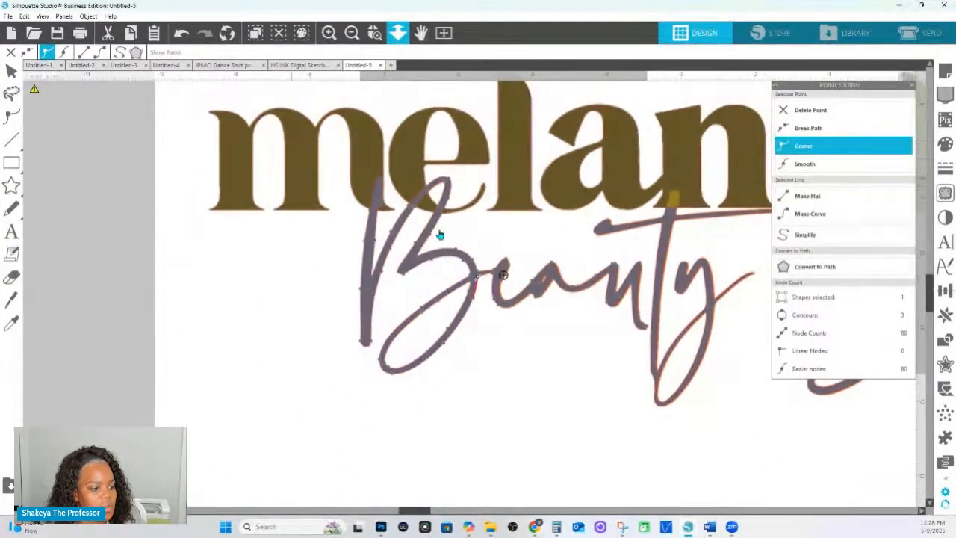
scroll(405, 140, "down", 2)
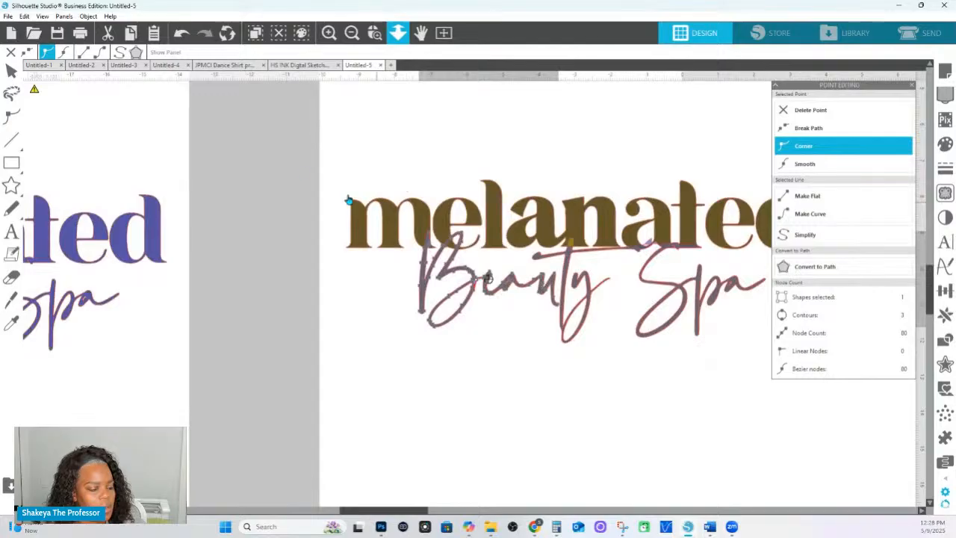
left_click_drag(861, 361, 609, 373)
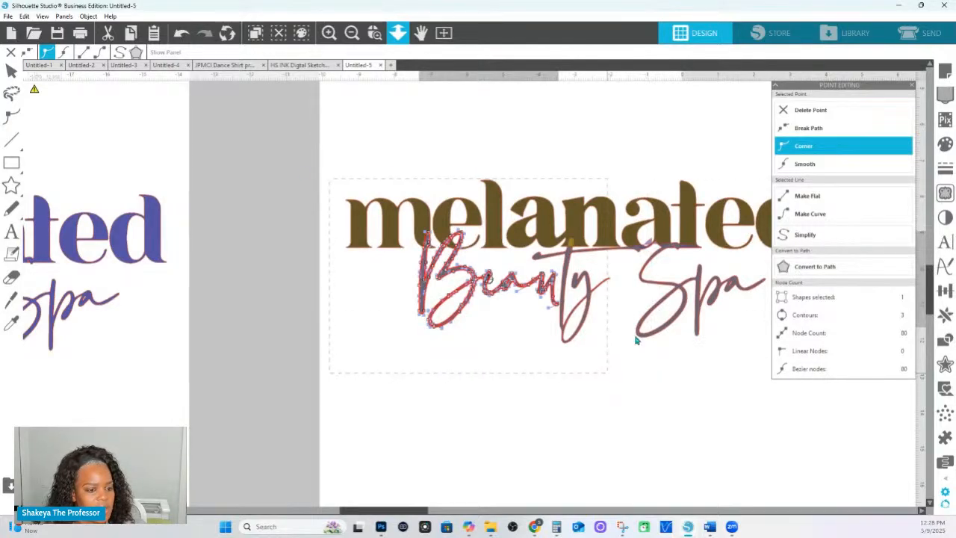
left_click(801, 164)
left_click(807, 149)
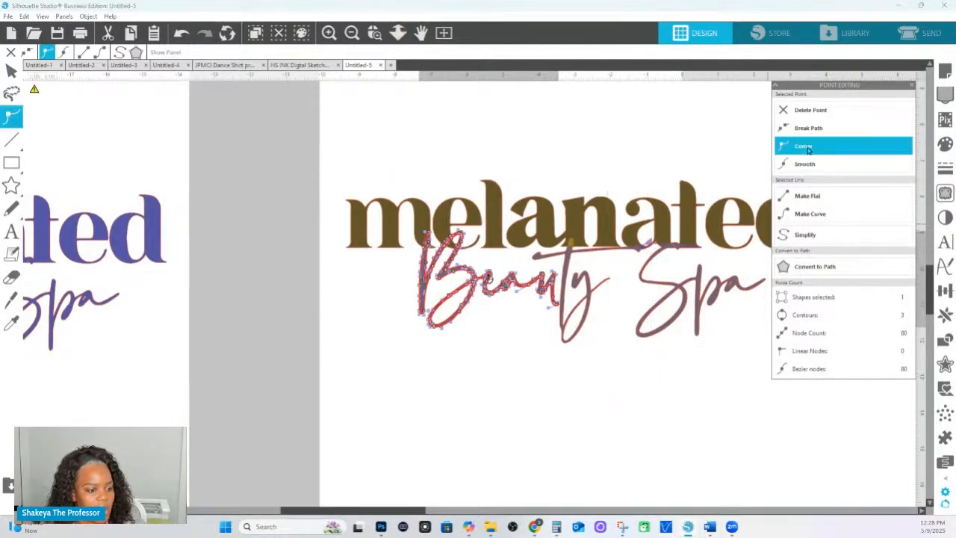
- Convert all points of the "ty" shape and of the "Spa" shape to corner points
left_click(565, 260)
left_click(590, 293)
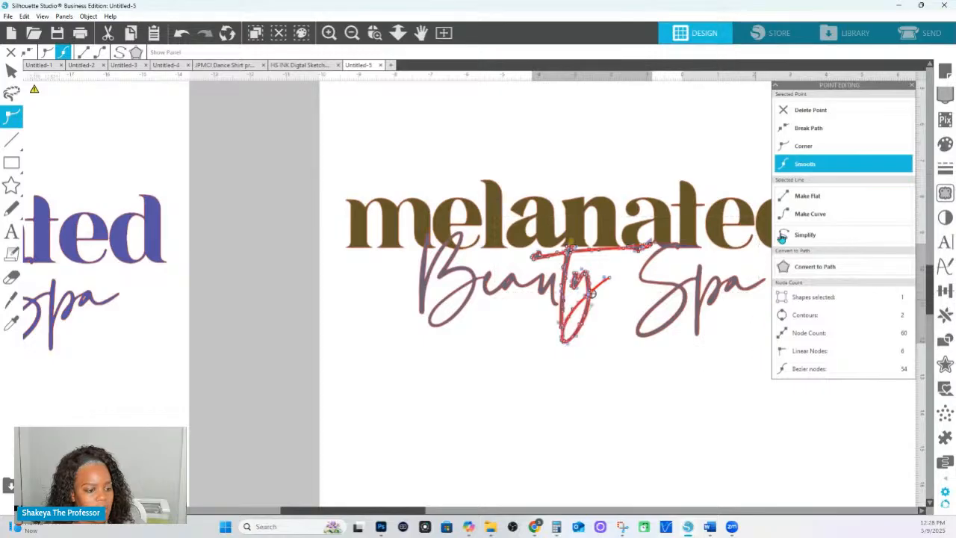
left_click(804, 146)
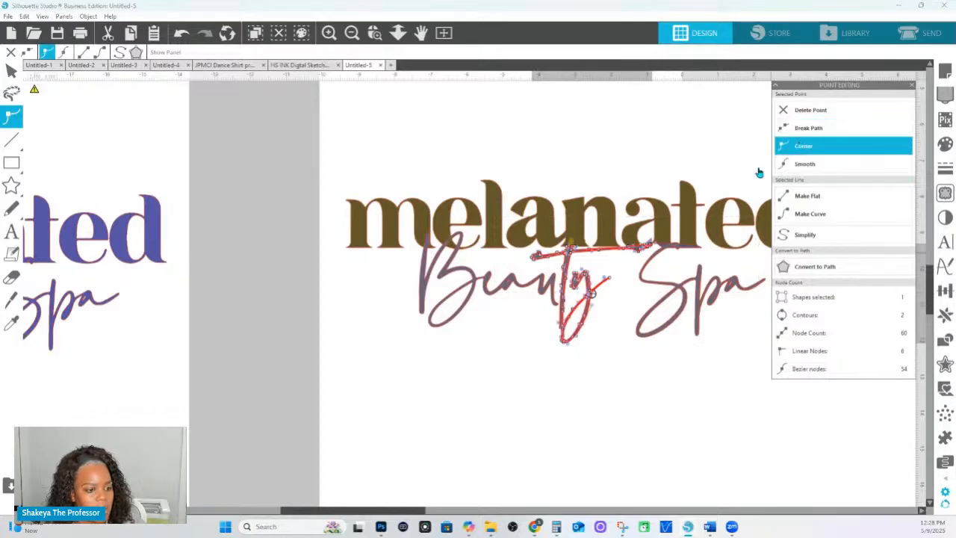
left_click(684, 302)
double_click(685, 302)
left_click_drag(593, 204, 756, 340)
left_click(803, 145)
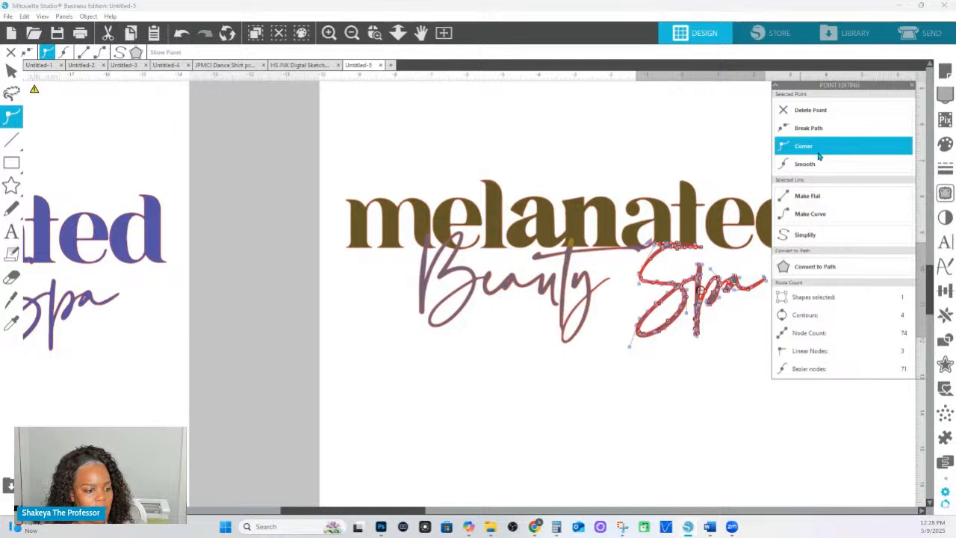
- Refine the stroke joining the B to the e in the "Beau" shape and add a point on the e's outer left edge
left_click(374, 35)
left_click(631, 301)
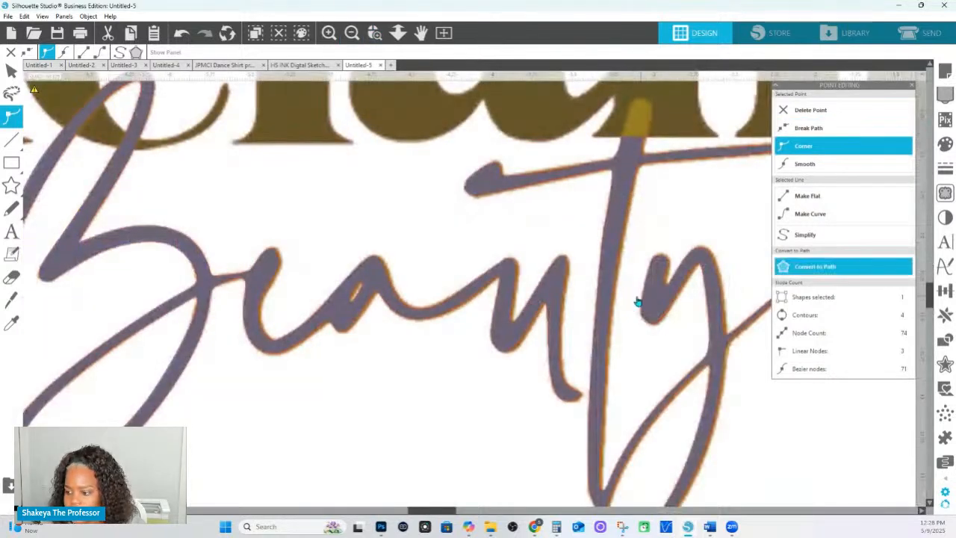
left_click(226, 282)
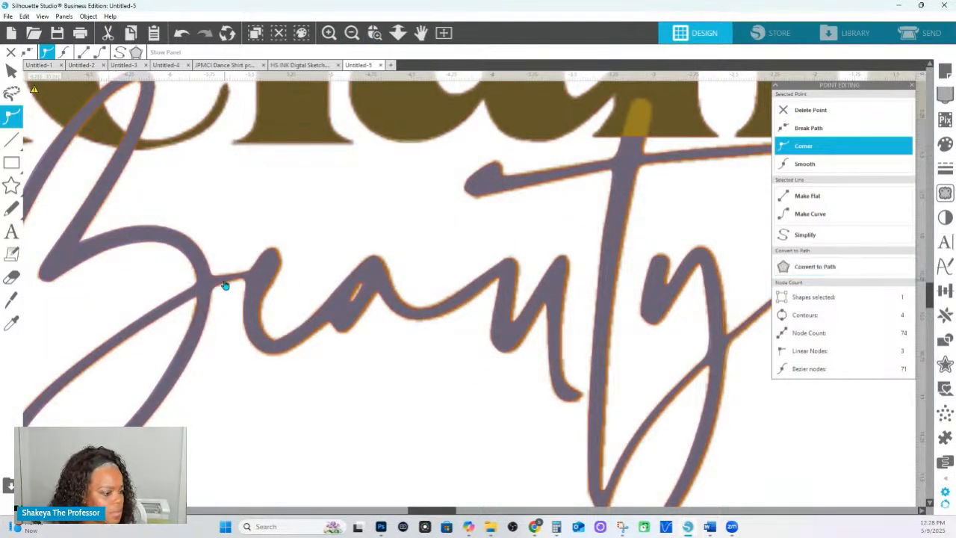
double_click(263, 274)
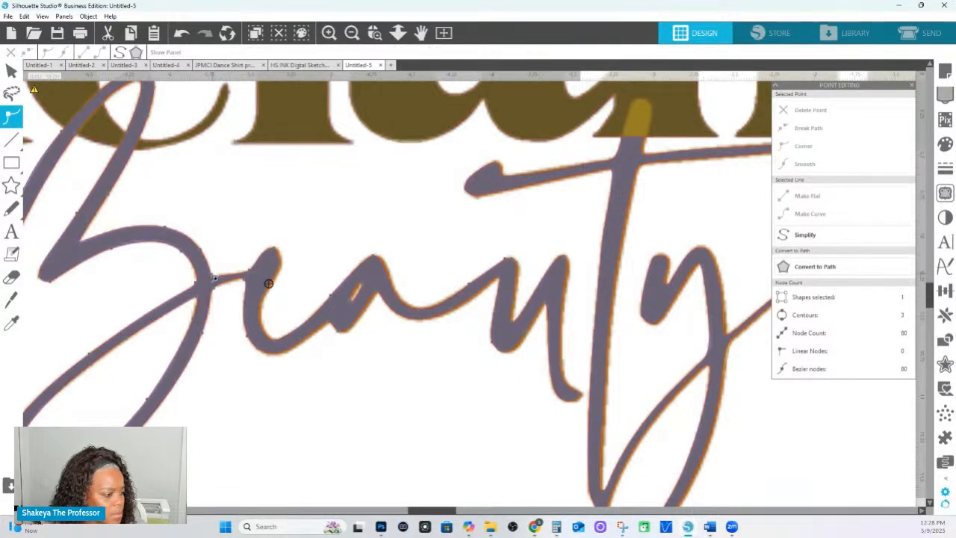
left_click(215, 278)
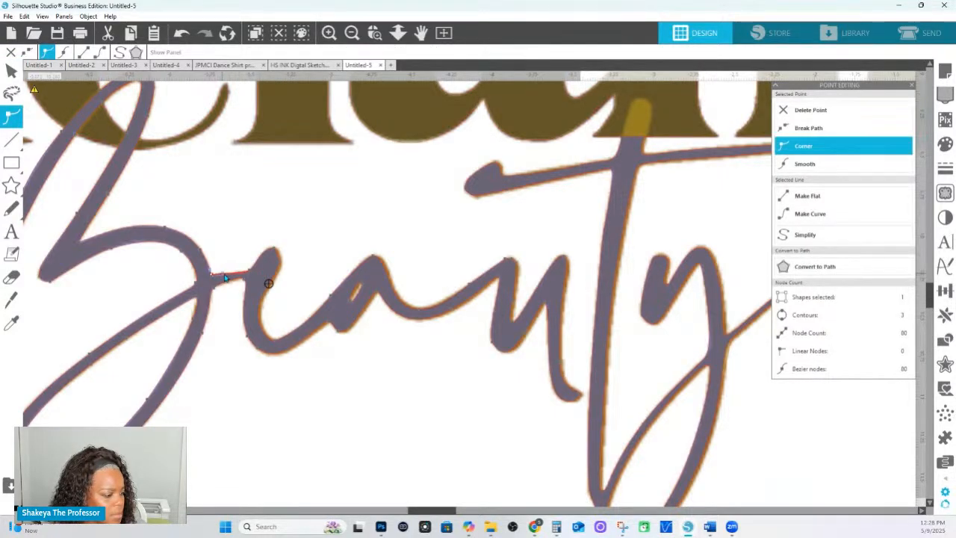
left_click(251, 273)
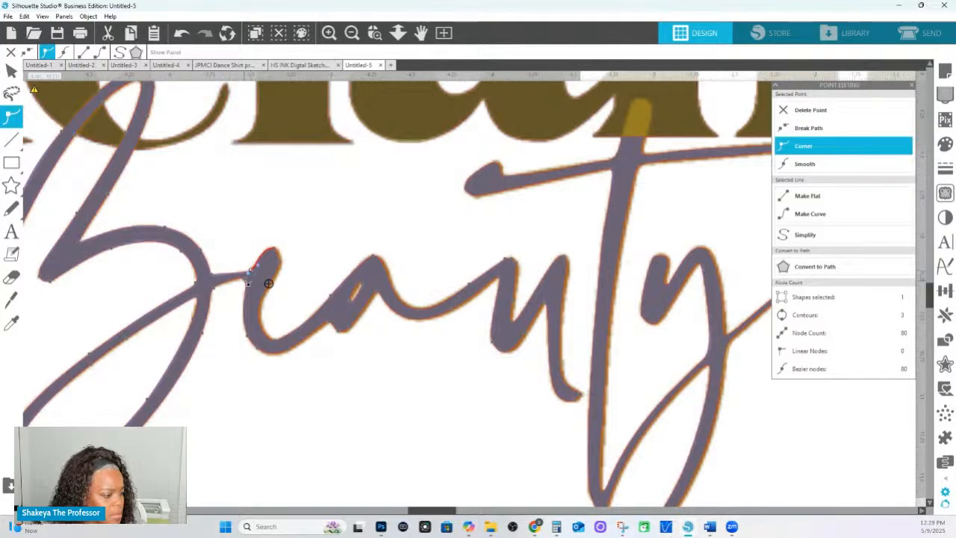
left_click(241, 282)
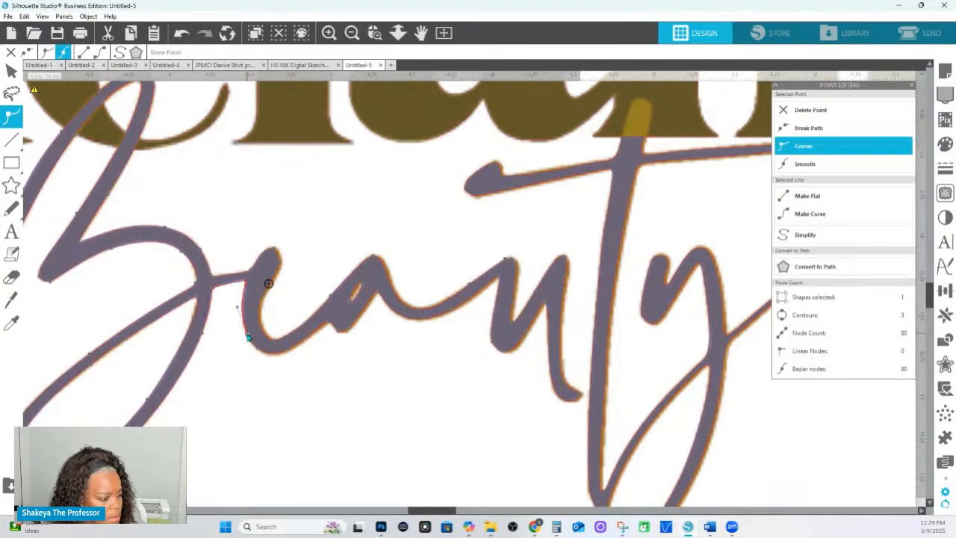
left_click(242, 306)
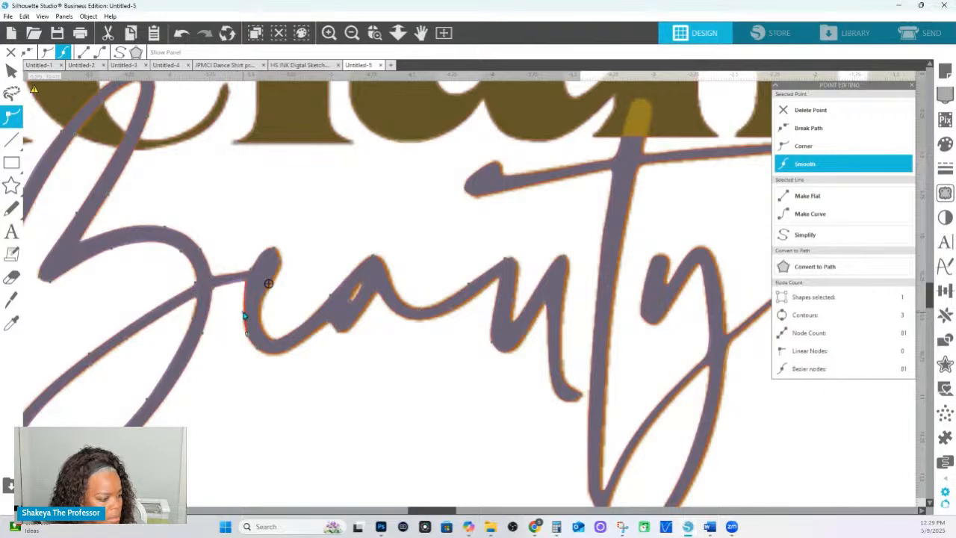
- Delete the extra point at the e's lower left and reshape its bottom outer curve
left_click(256, 351)
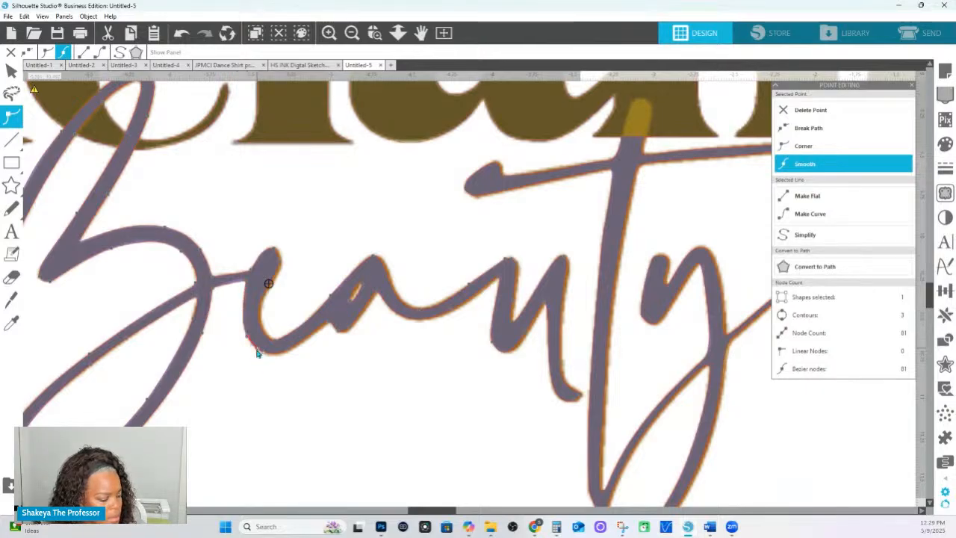
left_click(256, 351)
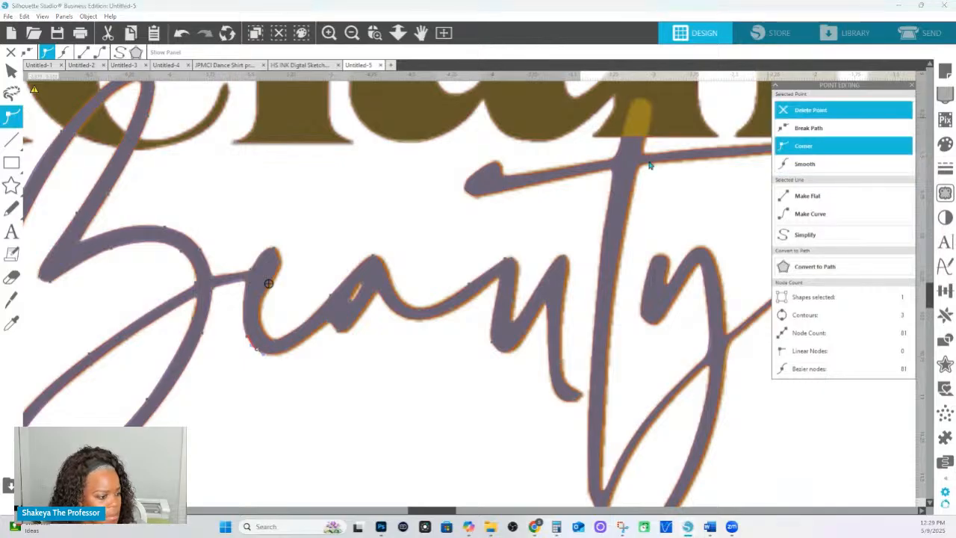
key("Delete")
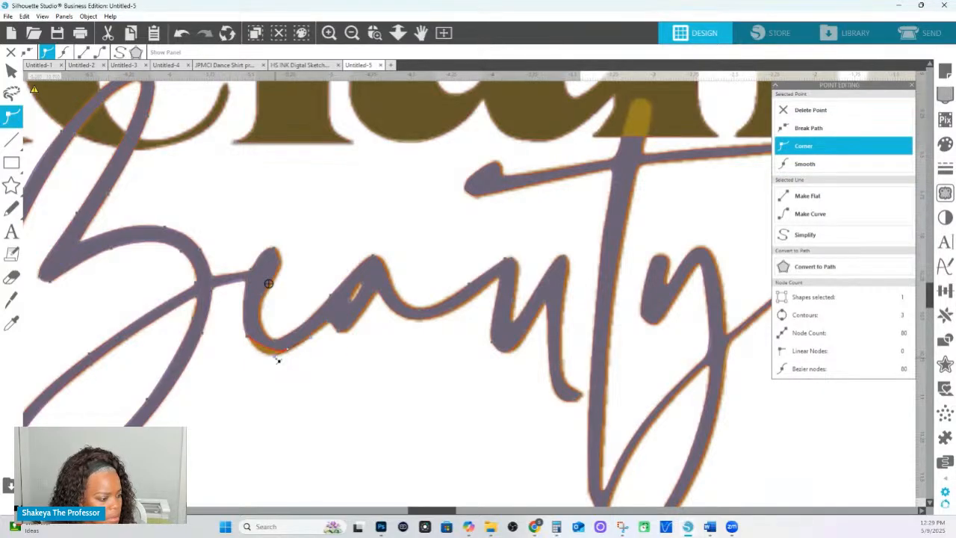
left_click_drag(277, 359, 259, 367)
left_click(290, 353)
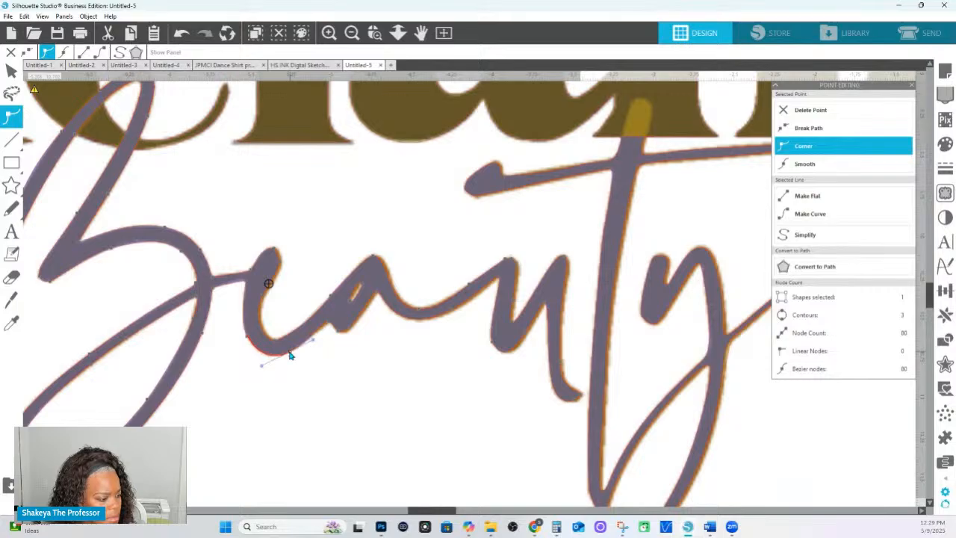
- Adjust the points along the e's inner curve and around its rounded top
left_click(277, 343)
left_click(264, 298)
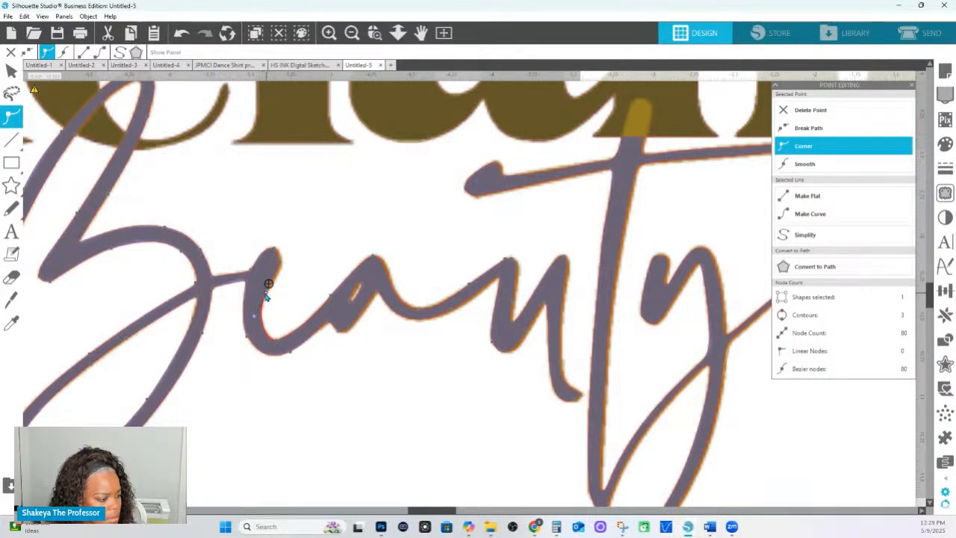
left_click(281, 263)
left_click(276, 255)
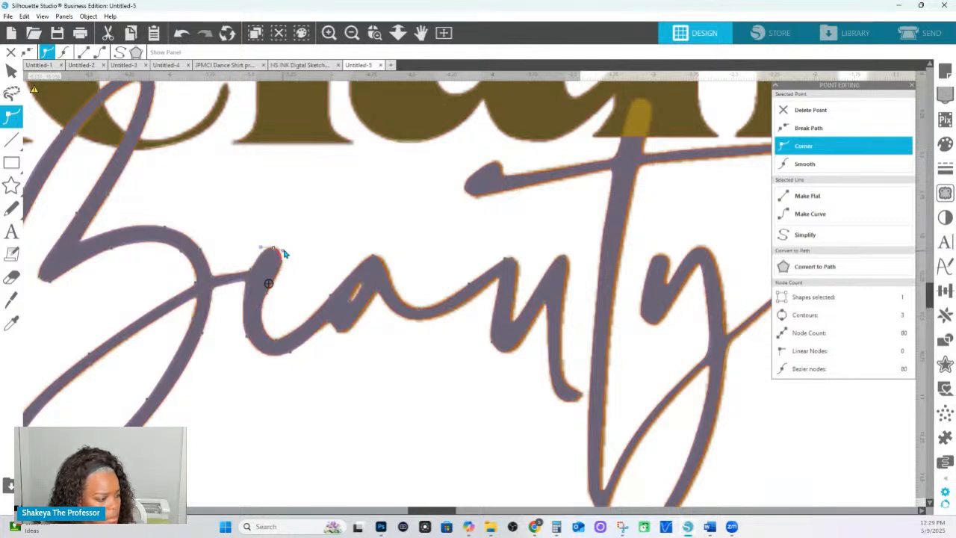
left_click(280, 259)
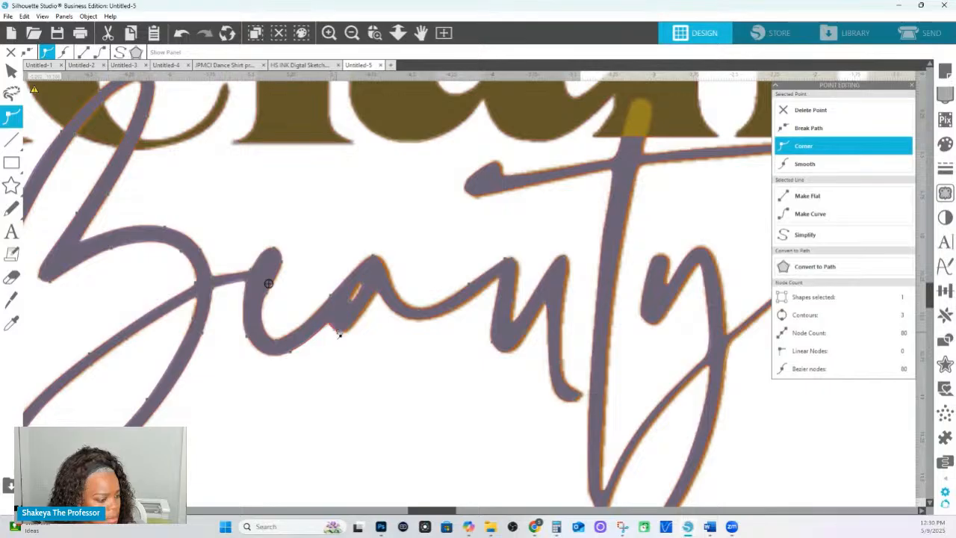
- Delete the extra point at the bottom of the a and round out its lower edge
left_click(810, 110)
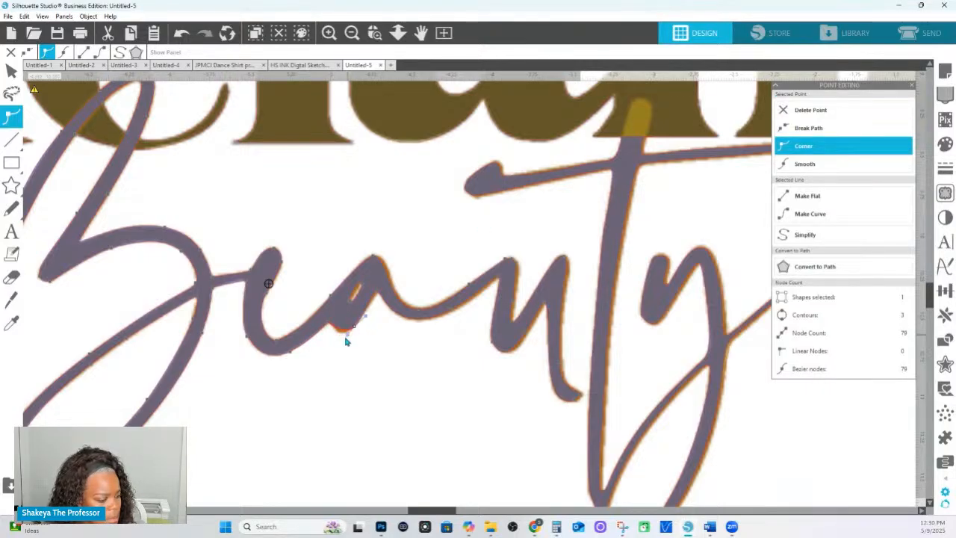
left_click_drag(348, 335, 339, 346)
left_click(329, 323)
- Adjust the point at the top of the a to smooth its peak
left_click(372, 256)
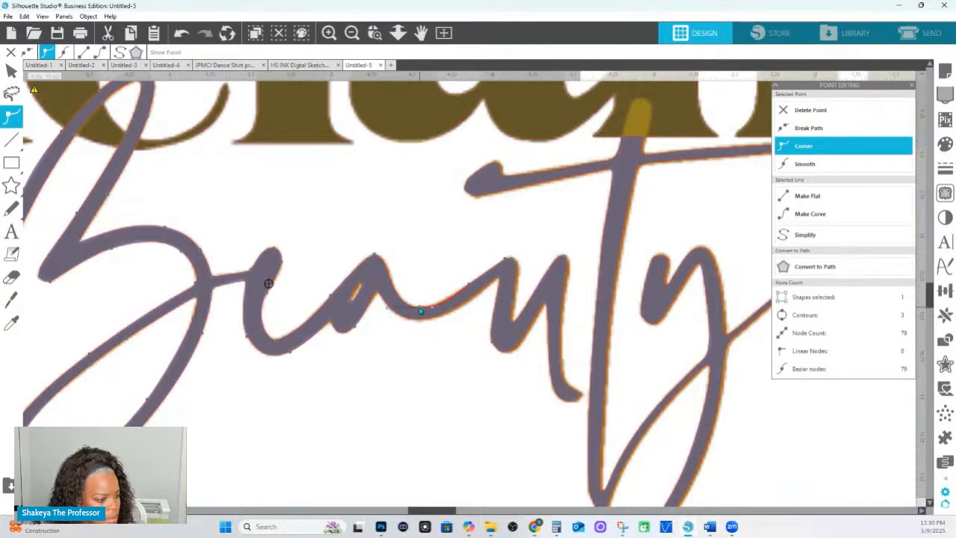
left_click(377, 258)
left_click_drag(375, 255, 377, 256)
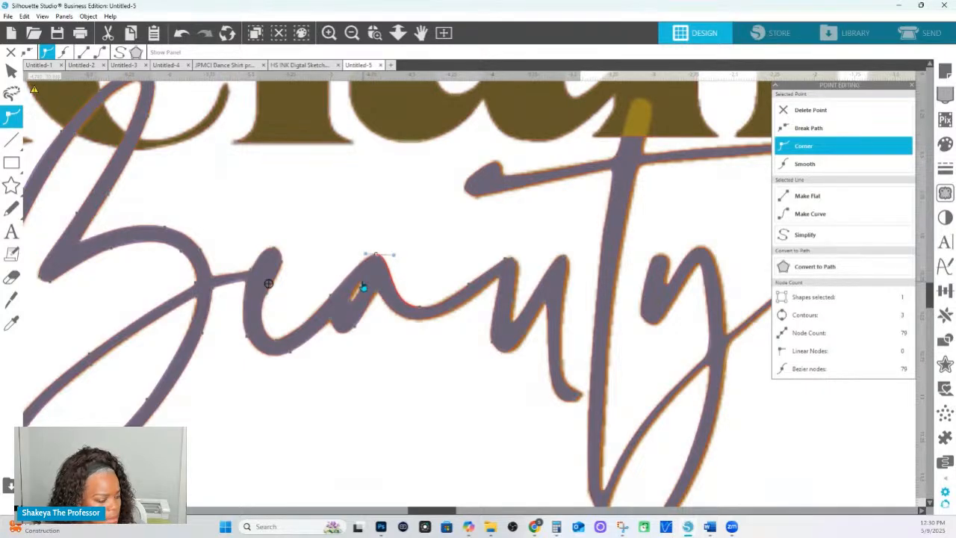
key("i")
key("Escape")
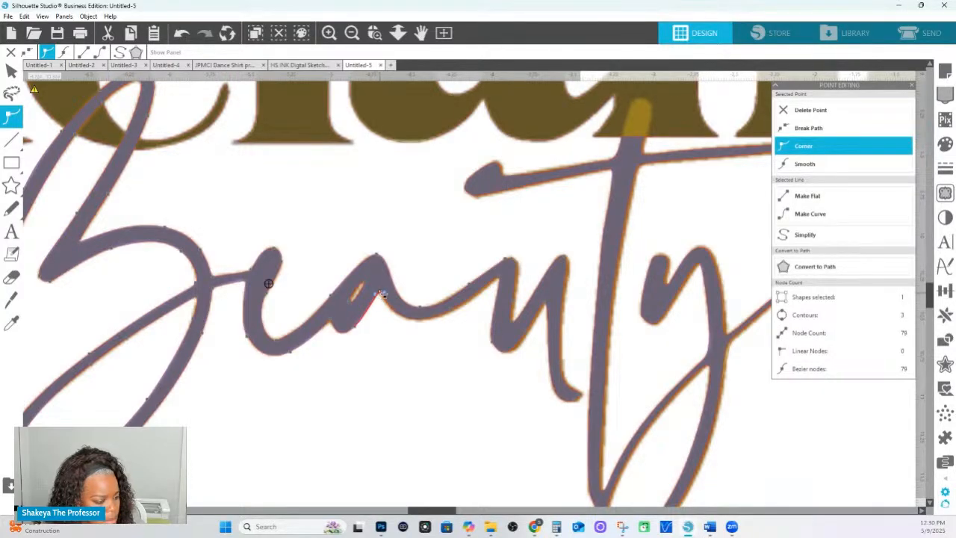
- Reshape the stroke joining the a to the u, adding a point on its upper edge and one on its lower edge
left_click(452, 312)
left_click_drag(452, 312, 458, 312)
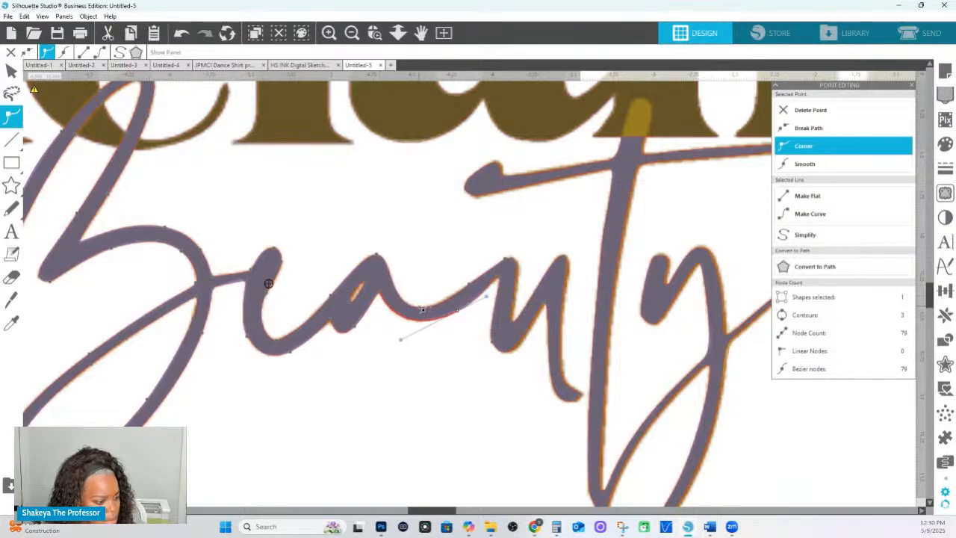
left_click(422, 309)
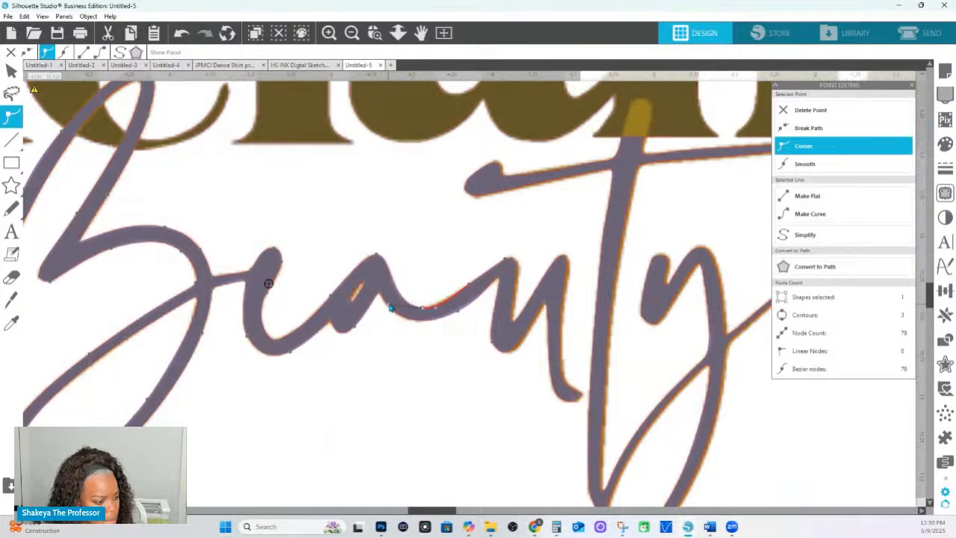
left_click_drag(390, 307, 401, 296)
left_click(397, 293)
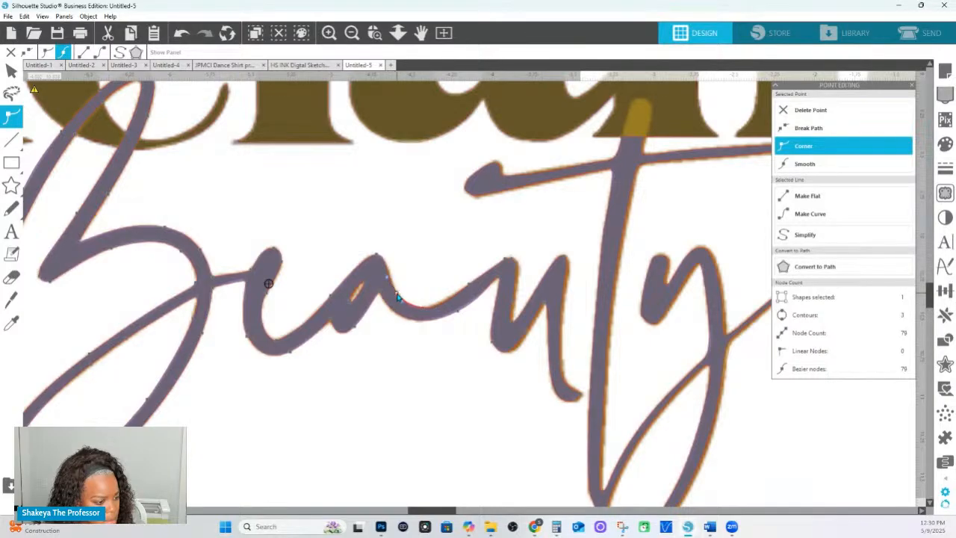
left_click(388, 279)
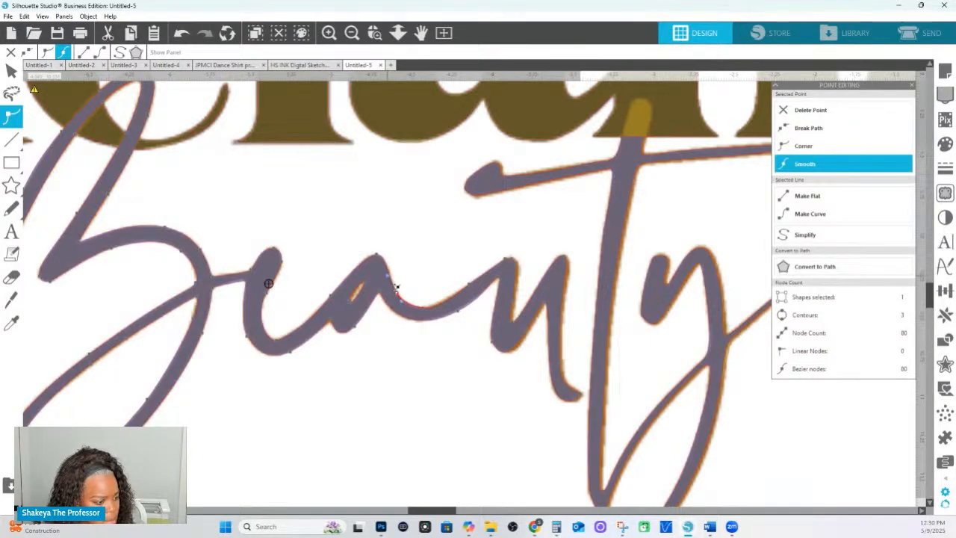
left_click(408, 321)
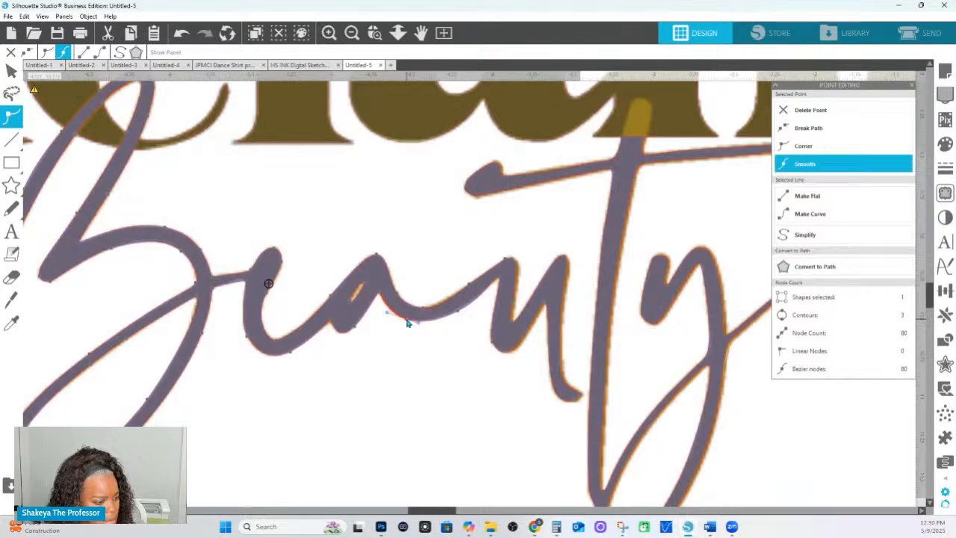
left_click(458, 309)
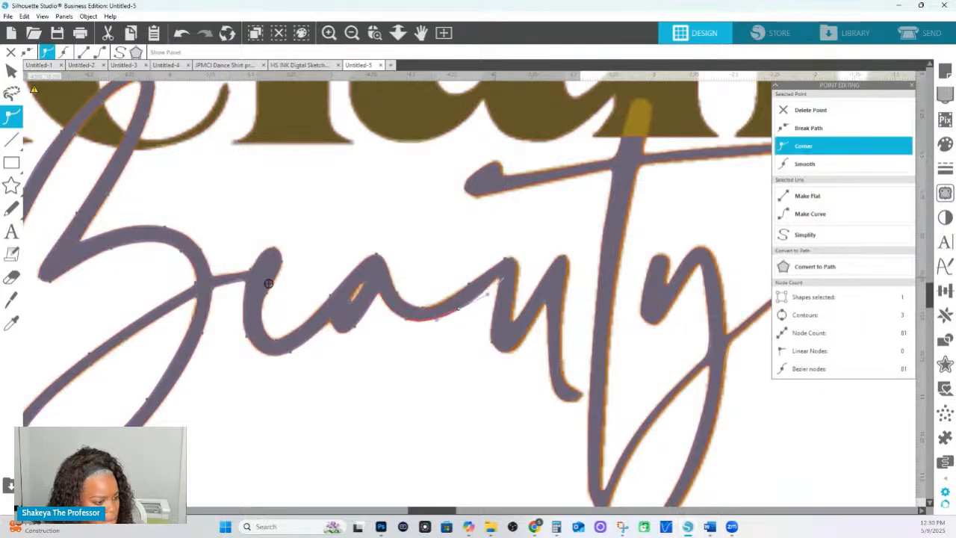
- Refine the joining stroke where it meets the u and delete the extra point at the u's first peak
left_click(496, 282)
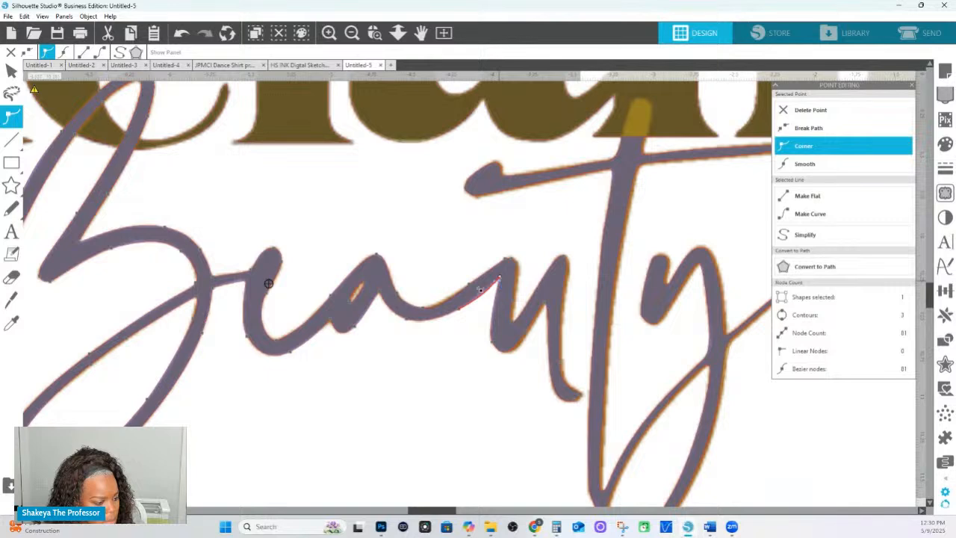
left_click(427, 310)
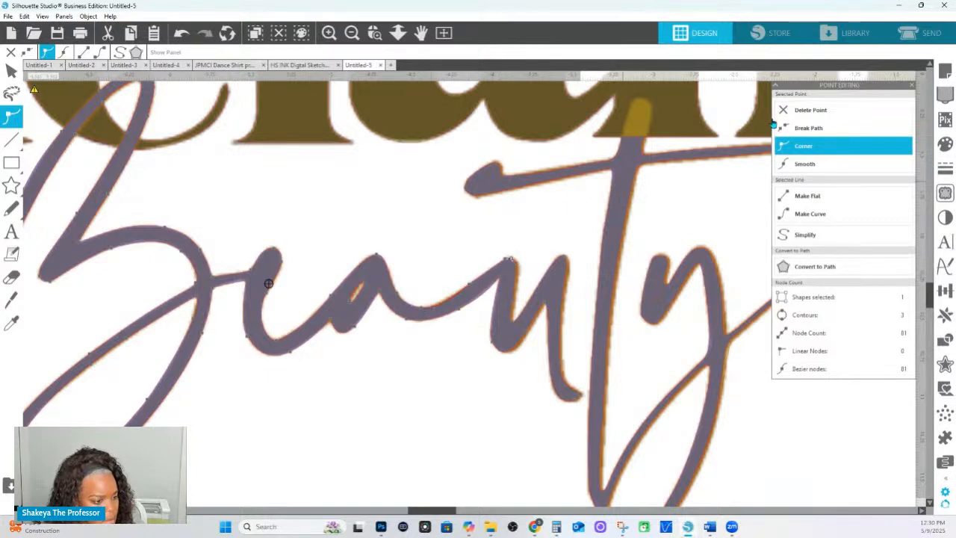
left_click(858, 110)
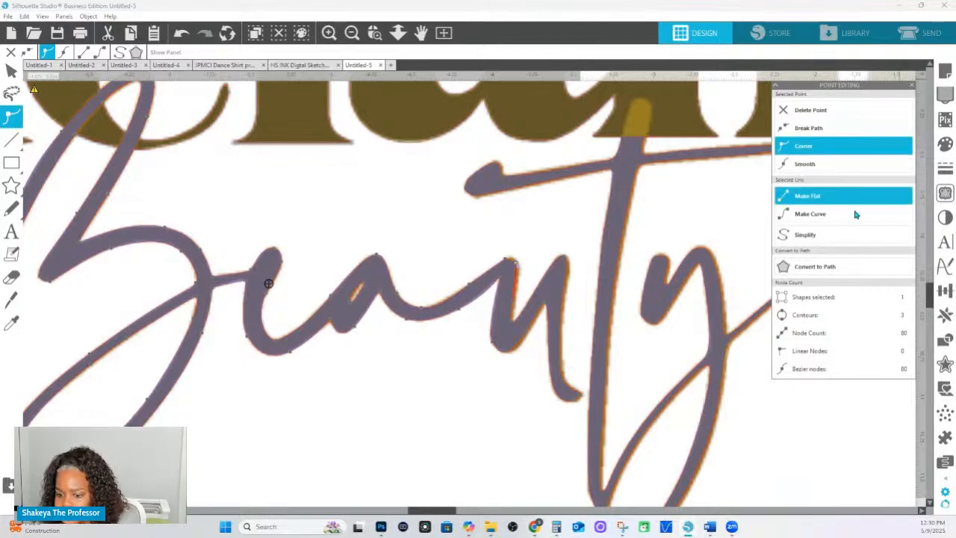
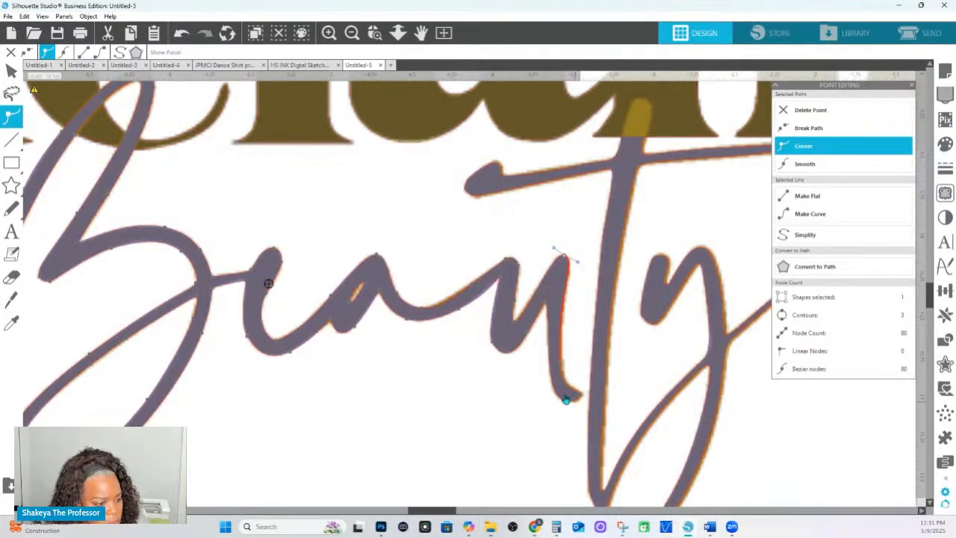
- Reshape the u's final downstroke and tail, adding a point on the downstroke's left edge
left_click(560, 363)
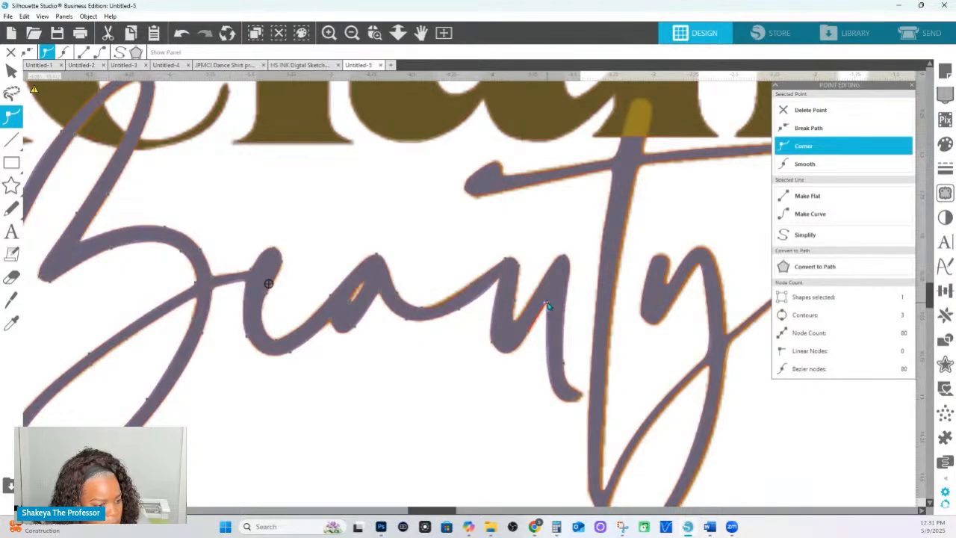
left_click(549, 351)
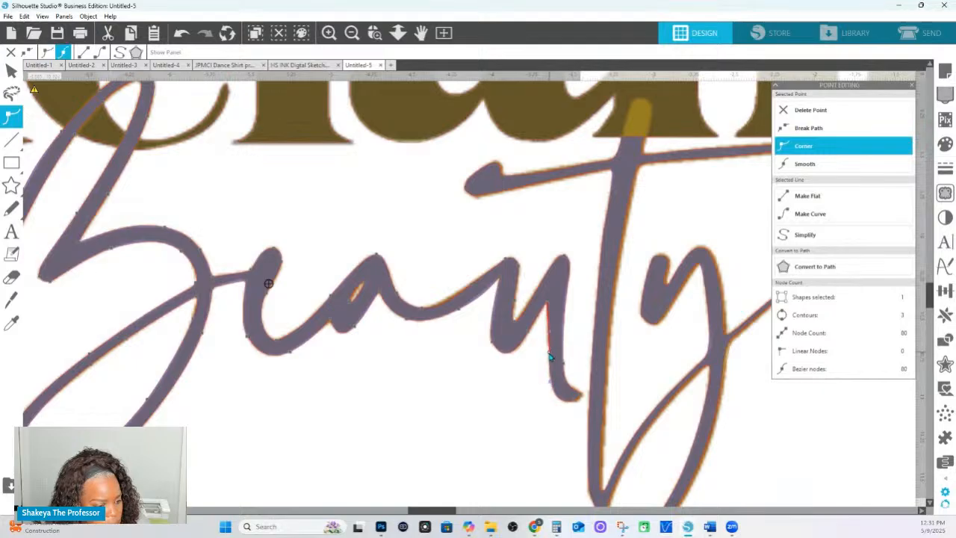
left_click(570, 401)
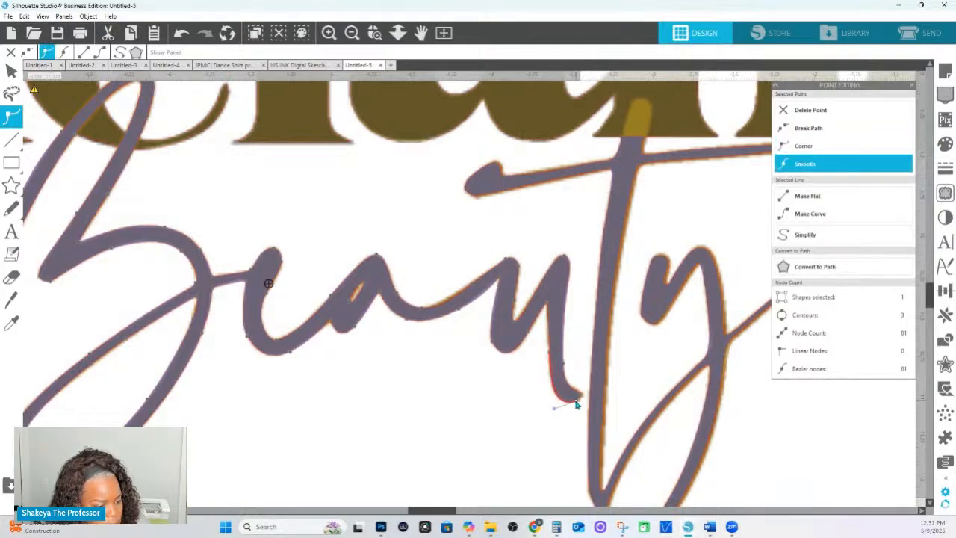
left_click(579, 398)
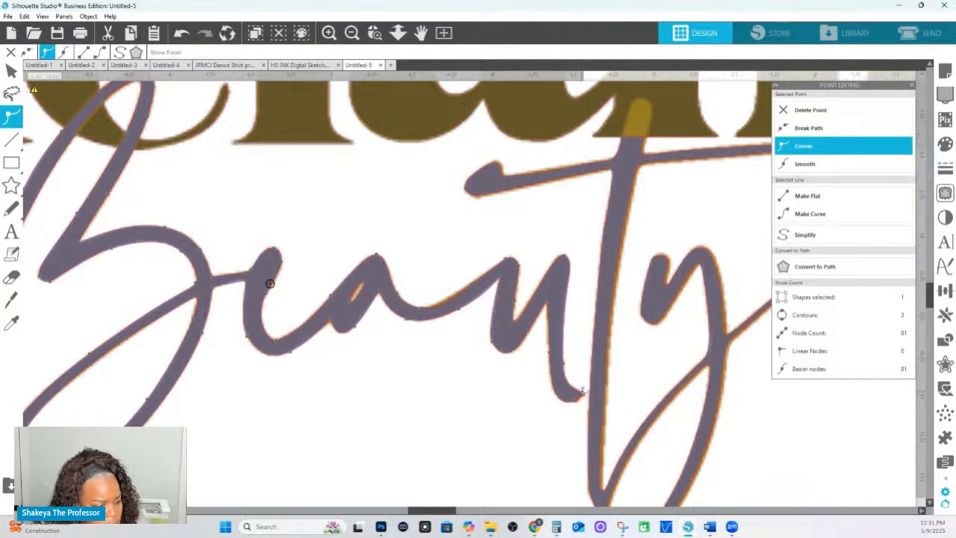
- Set the fill transparency of the "Beau" shape to 0%
left_click(514, 361)
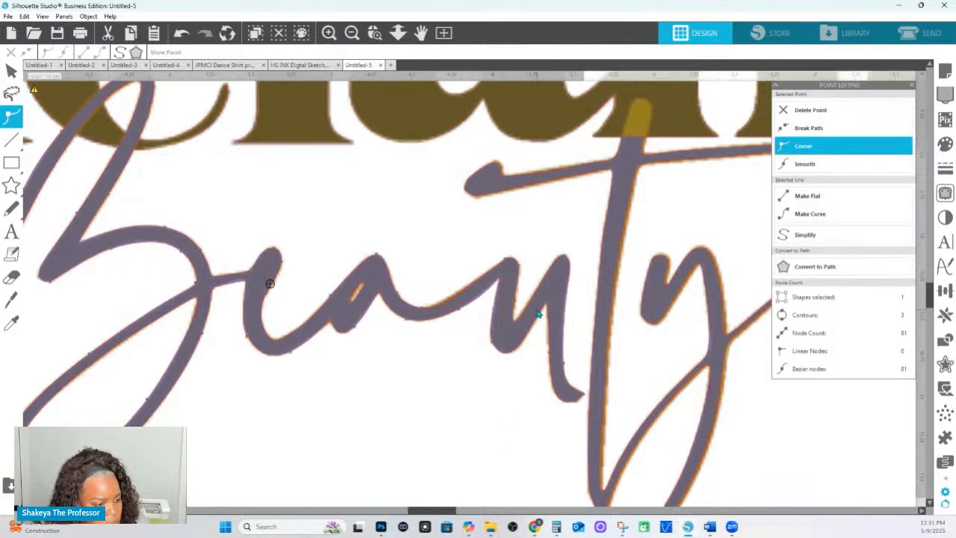
left_click(945, 144)
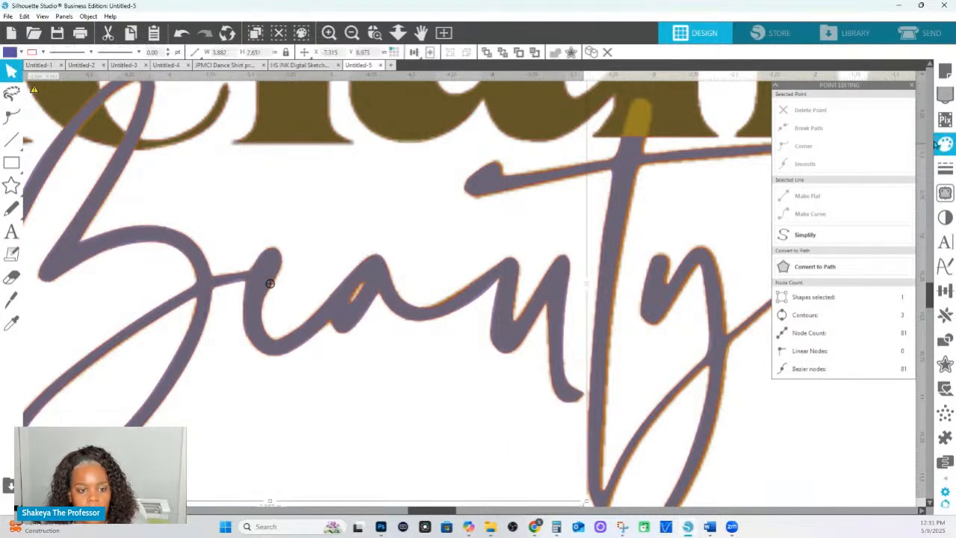
left_click_drag(824, 261, 754, 266)
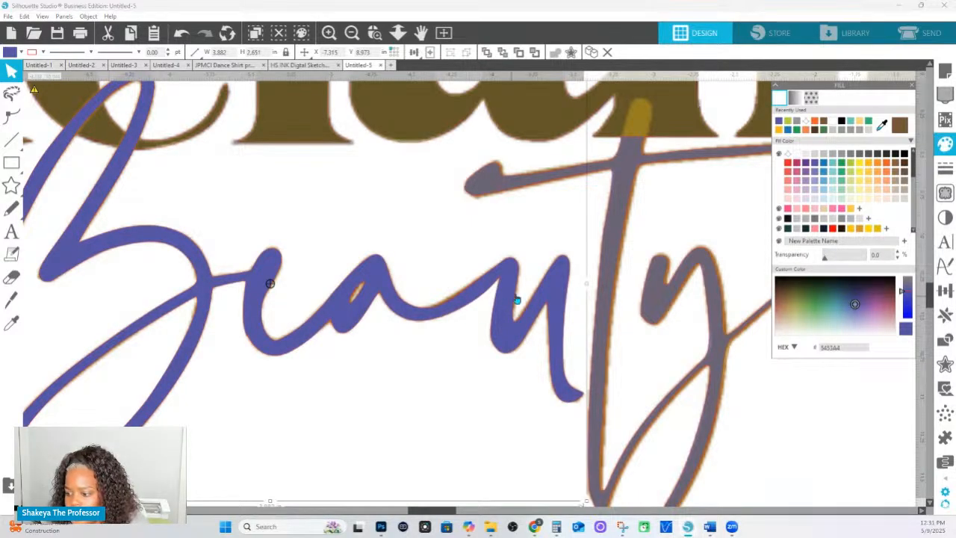
- Reshape the upper edge of the B's lower loop stroke where it runs up to the bowl
left_click_drag(594, 337, 880, 333)
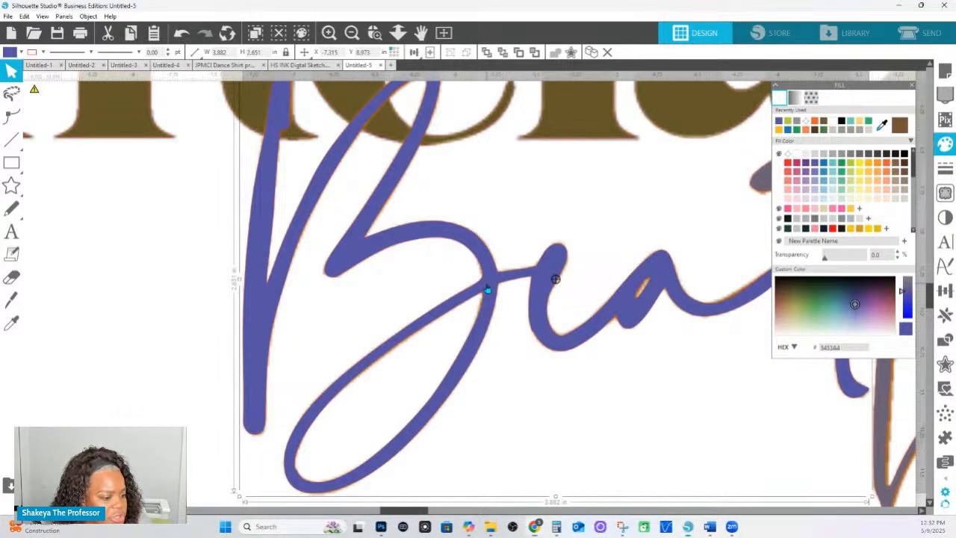
double_click(484, 282)
left_click(483, 283)
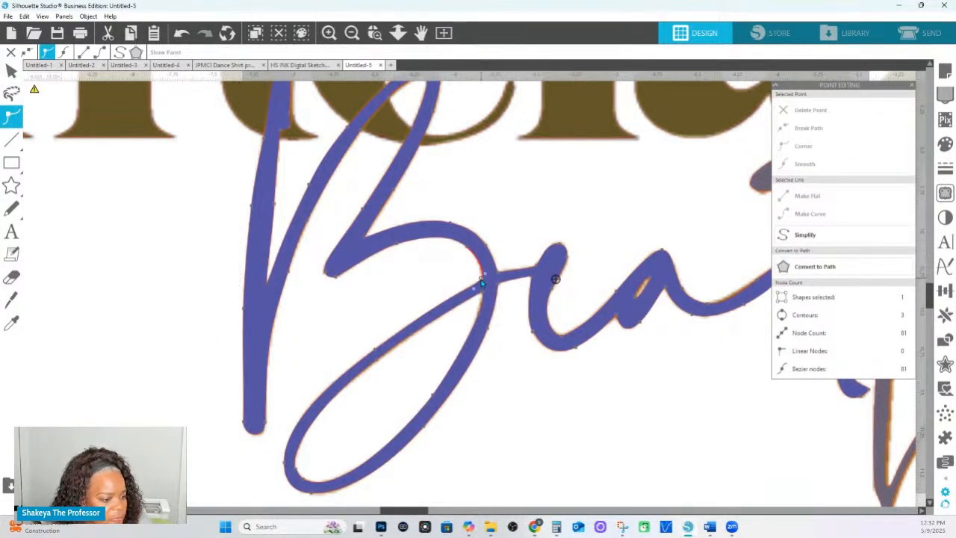
left_click(481, 283)
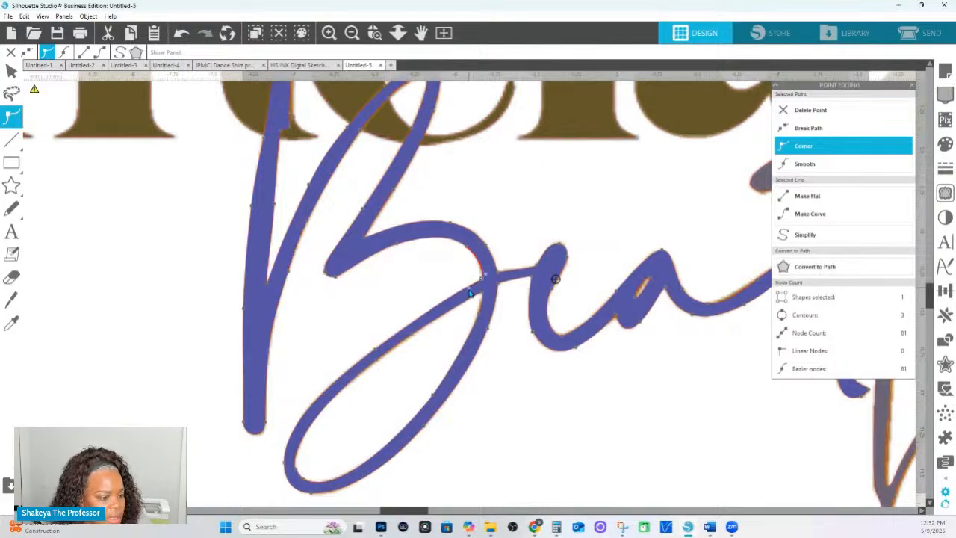
right_click(372, 350)
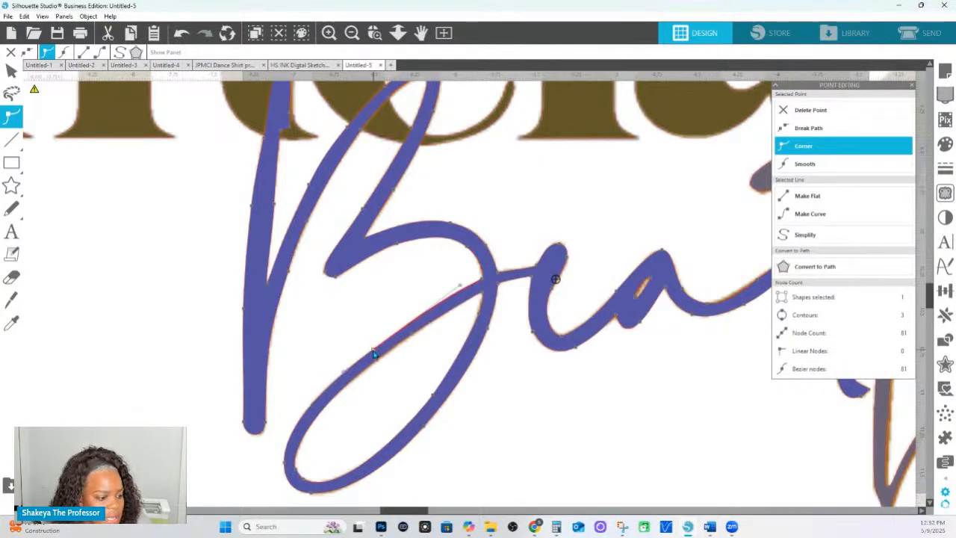
left_click(458, 291)
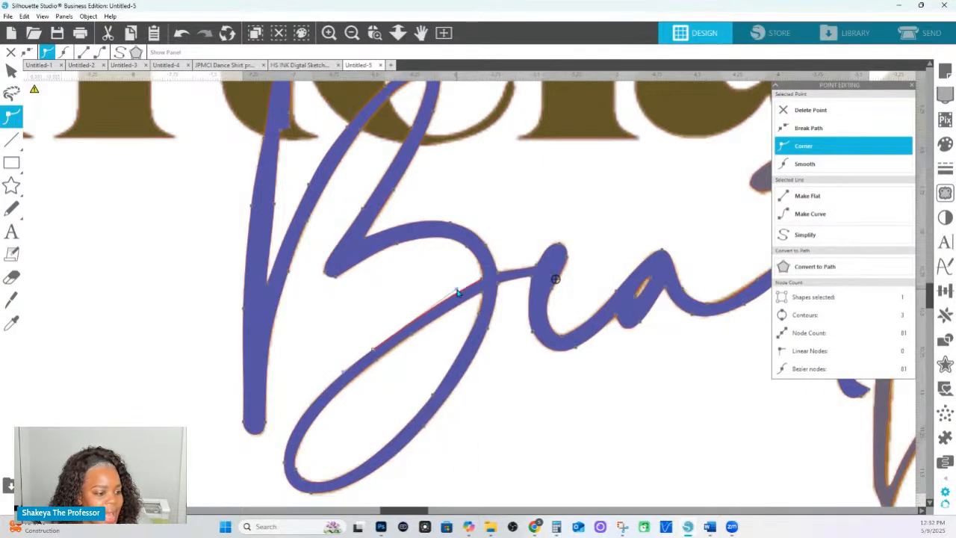
- Refine the points where the B's bowl meets the joining stroke and where that stroke reaches the e
left_click(482, 283)
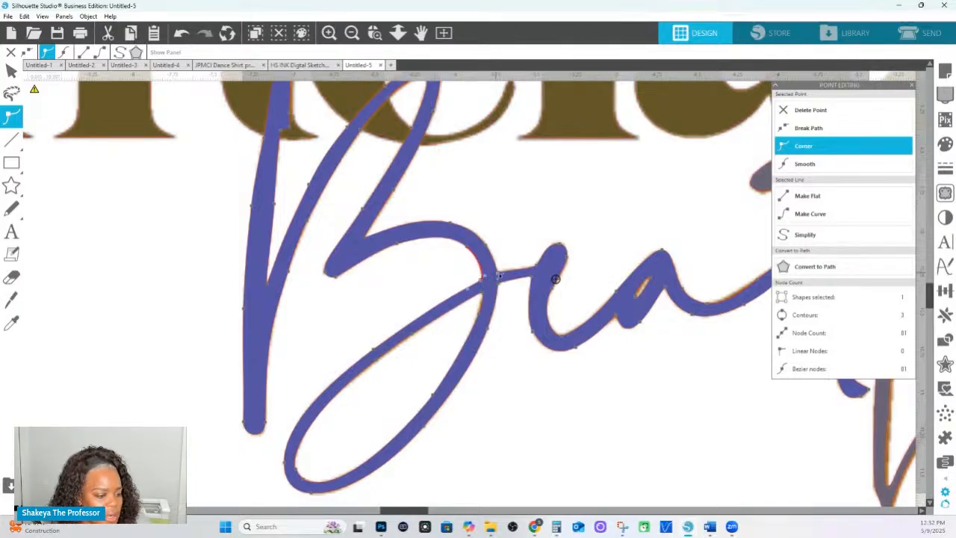
left_click(498, 277)
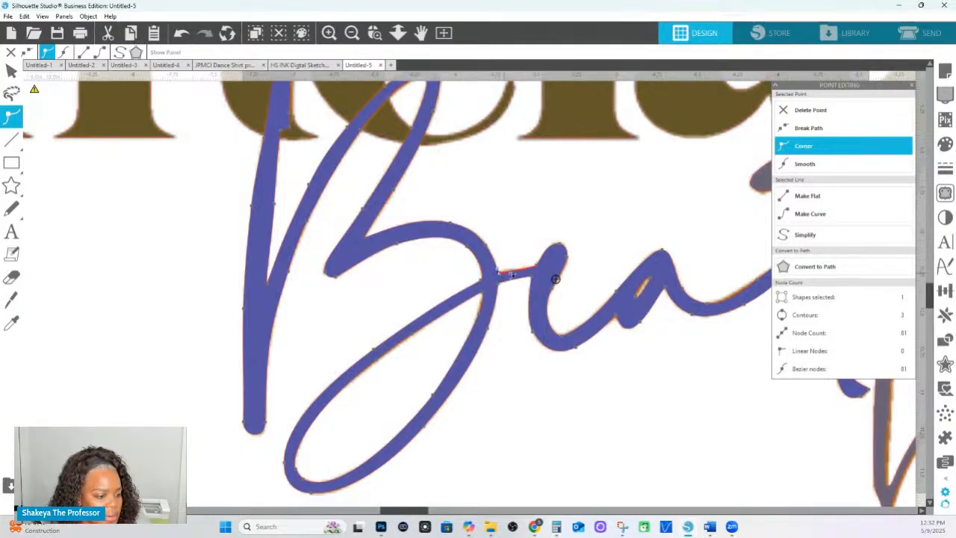
left_click(536, 269)
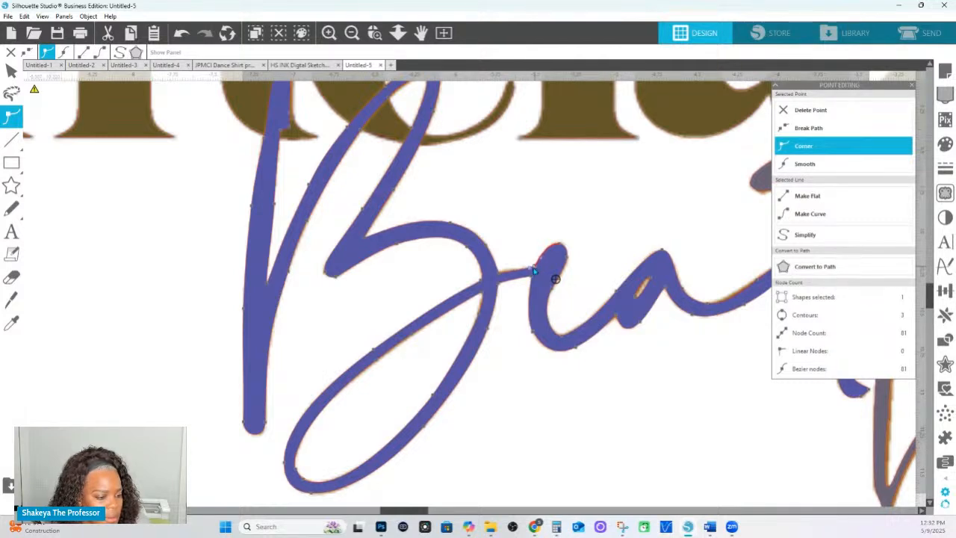
- Delete an extra point on the B's lower loop and refine the loop's inner edge up to the bowl
left_click(374, 351)
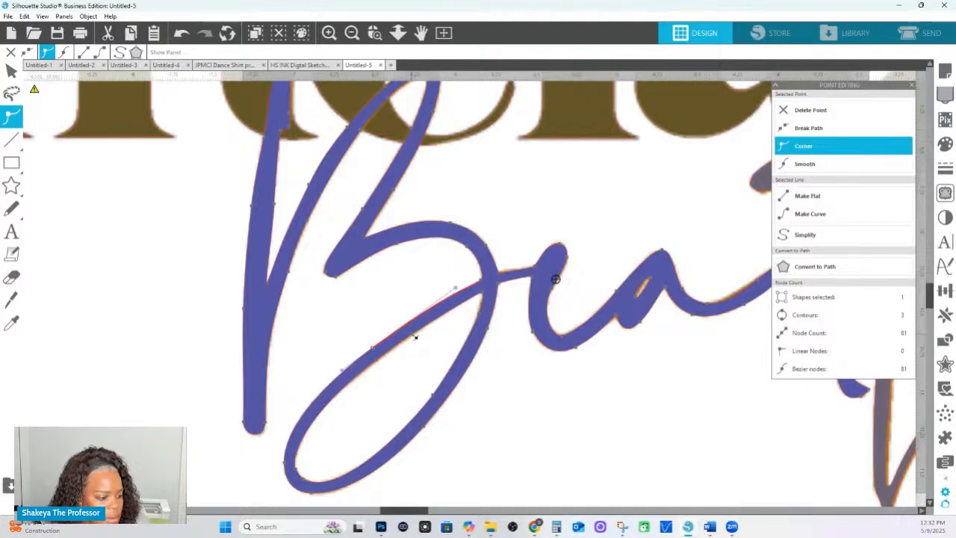
key("Delete")
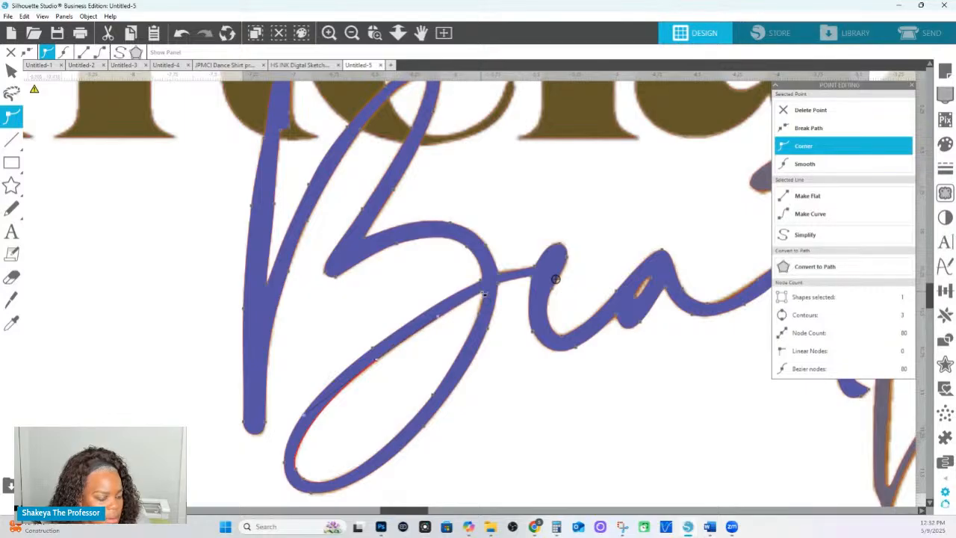
left_click(483, 299)
left_click(478, 315)
left_click(511, 413)
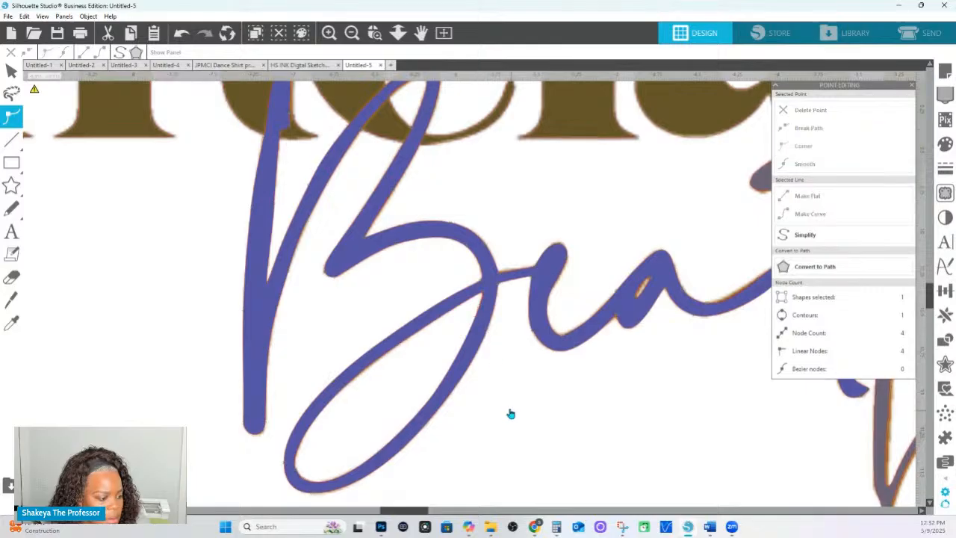
- Smooth the bottom curve of the B's lower loop, deleting extra inner points and adding one on each side of the inner edge
left_click(298, 485)
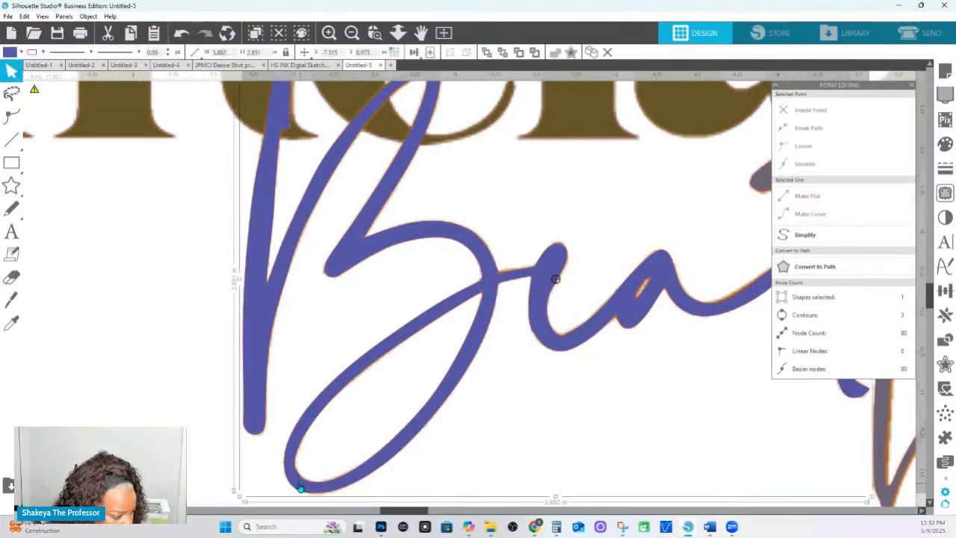
left_click(305, 469)
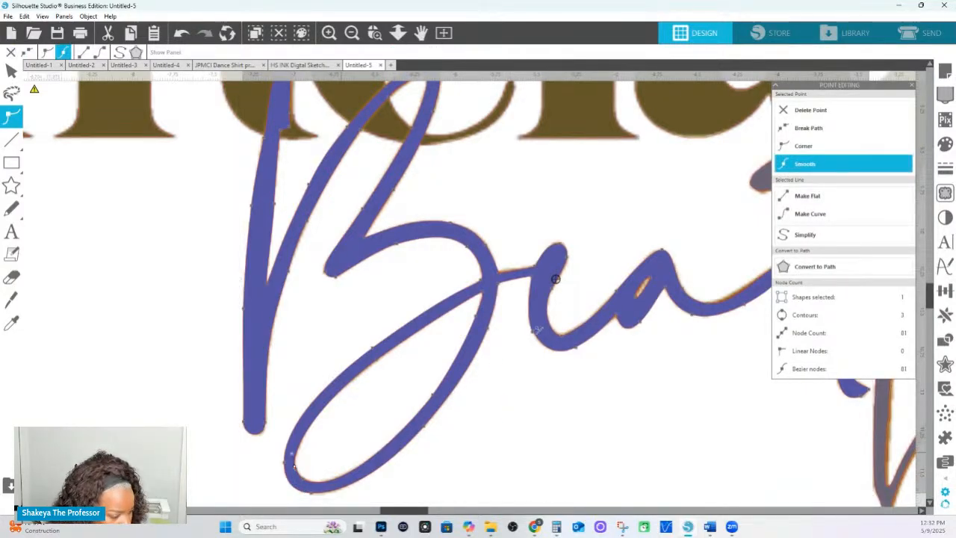
left_click(813, 112)
left_click(300, 481)
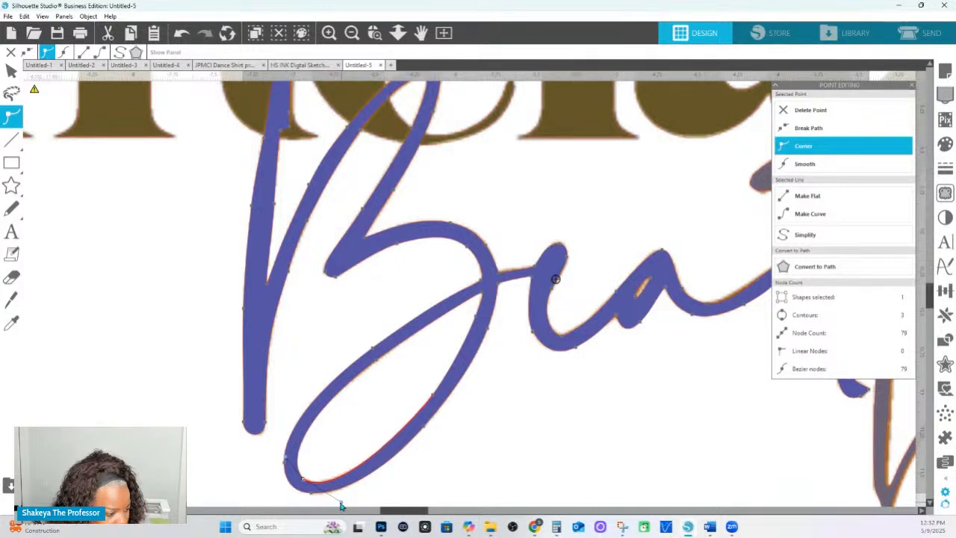
left_click(373, 458)
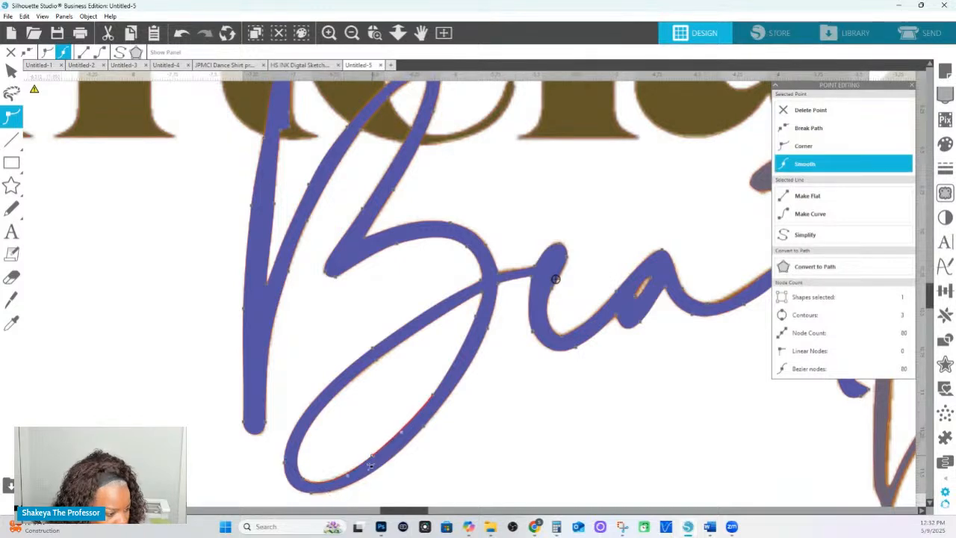
left_click(318, 490)
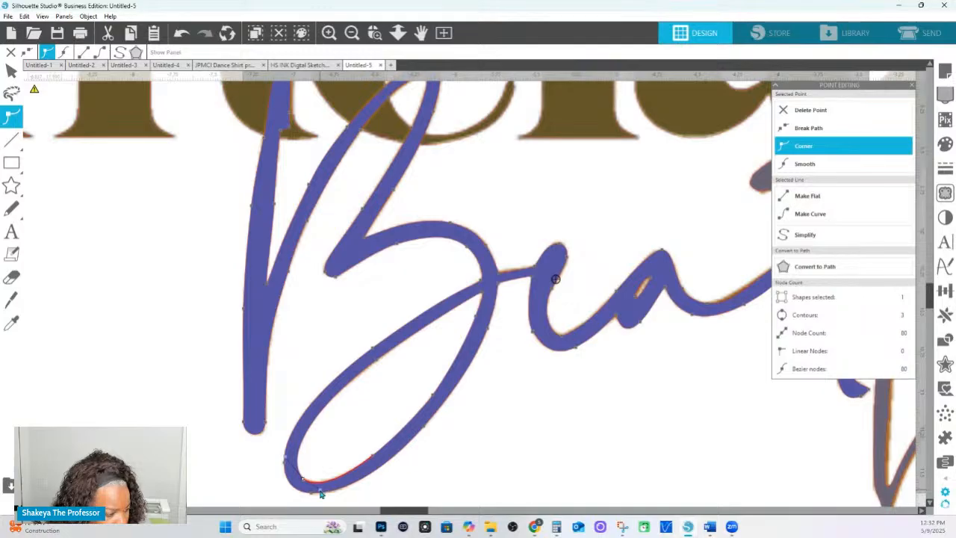
left_click(322, 412)
- Edit the points of the "ty" shape and delete two extra points from the rounded start of the t's crossbar
left_click_drag(744, 399, 350, 466)
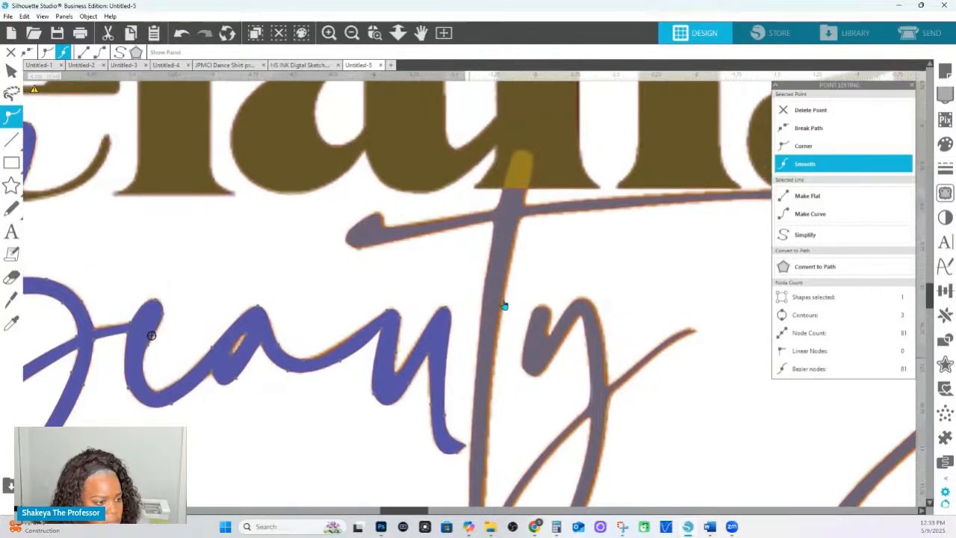
right_click(764, 289)
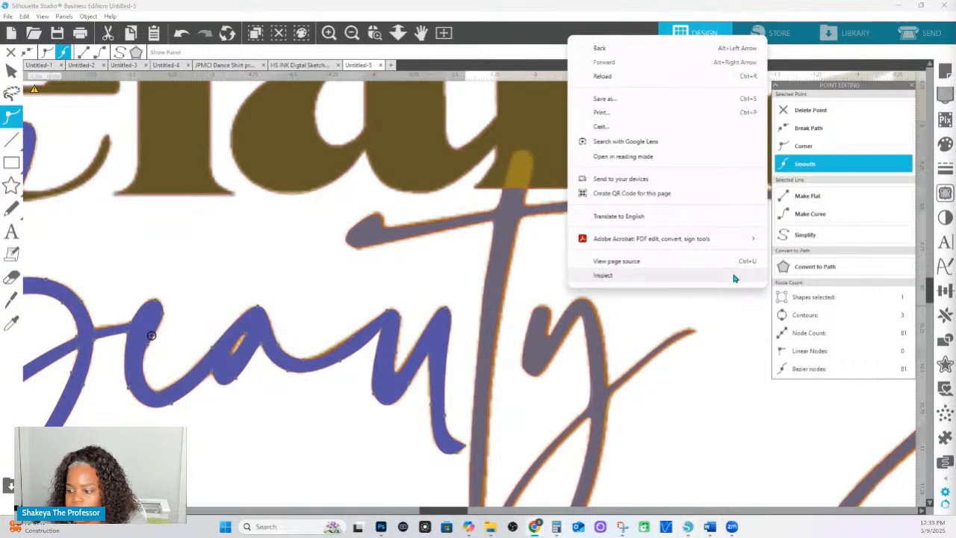
left_click_drag(542, 248, 444, 279)
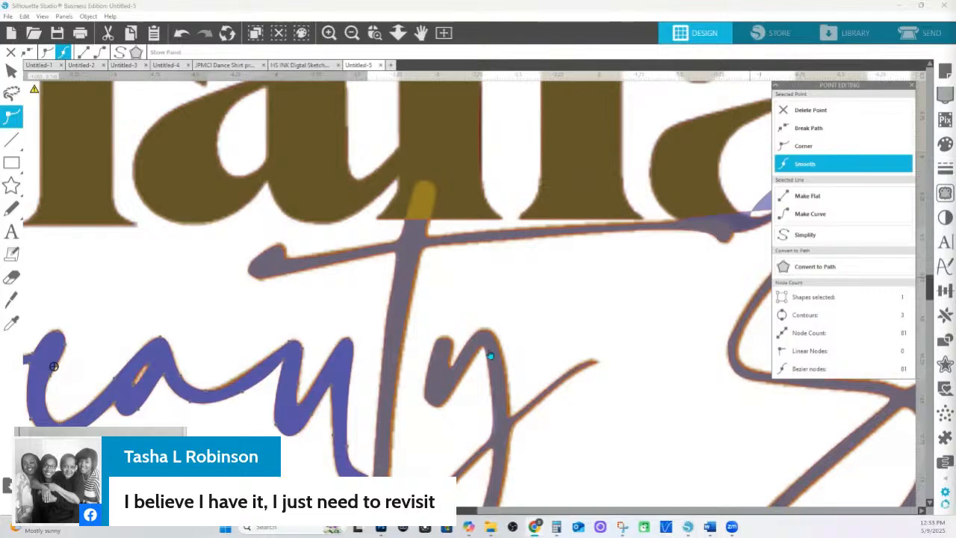
left_click(274, 274)
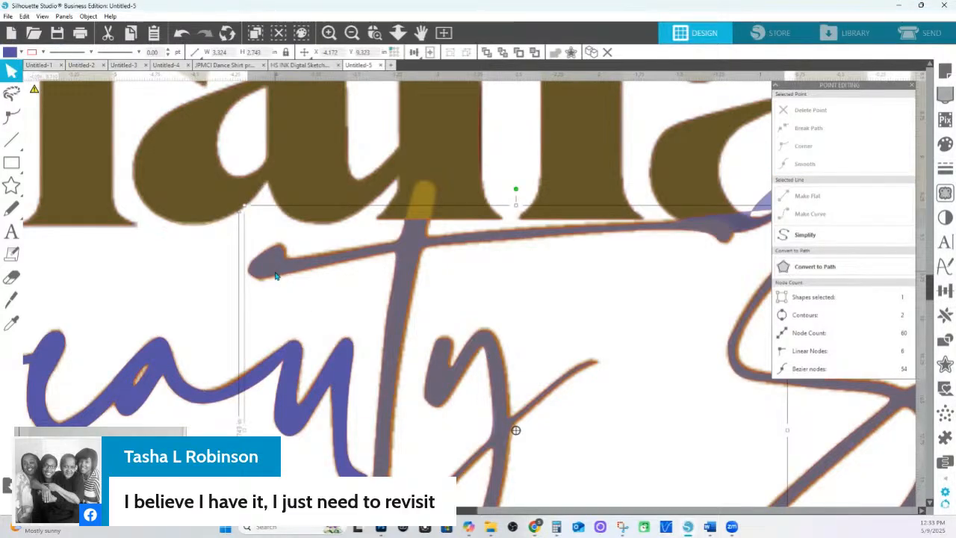
double_click(274, 275)
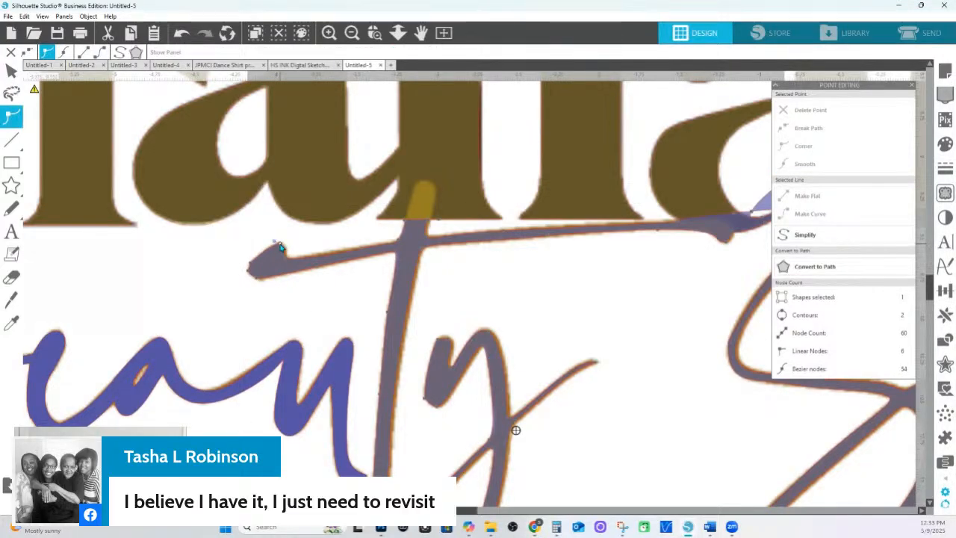
left_click(250, 270)
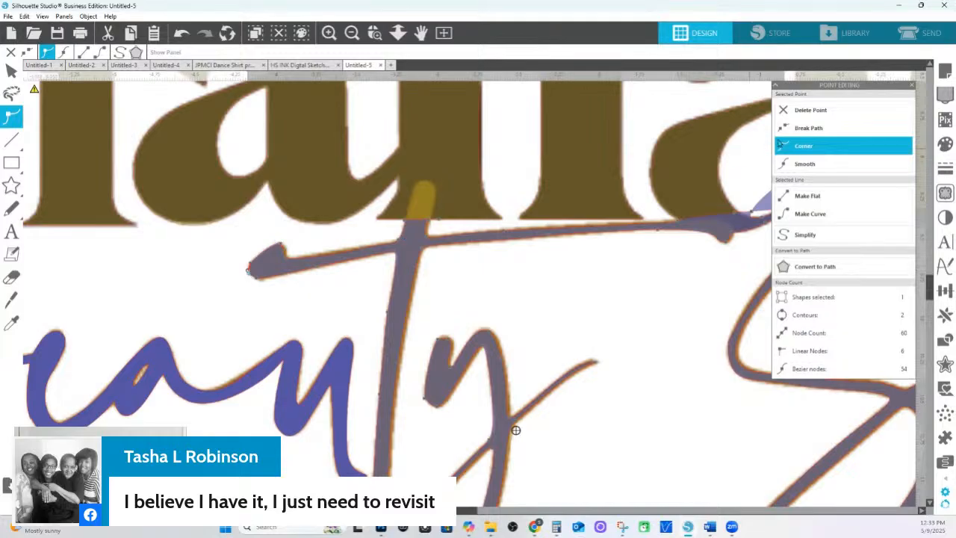
left_click(807, 109)
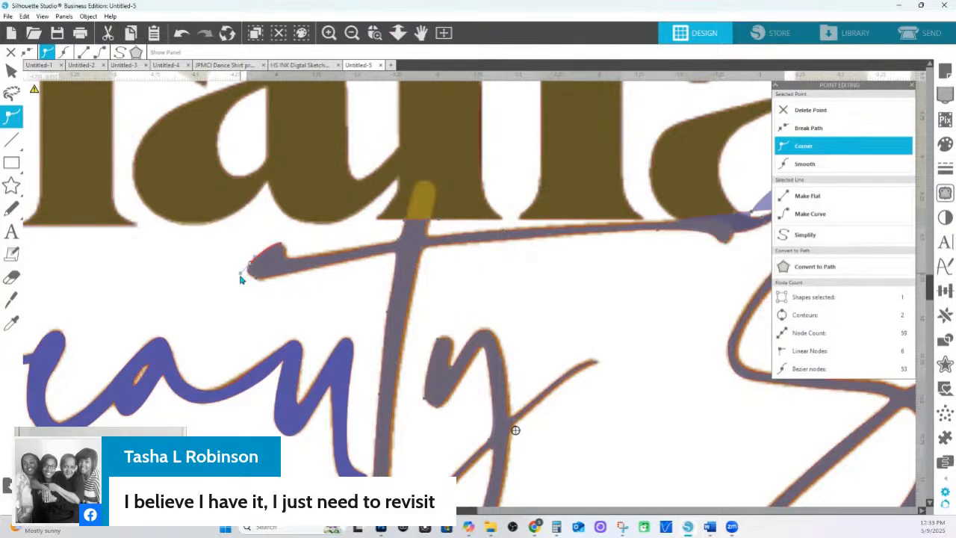
left_click(281, 247)
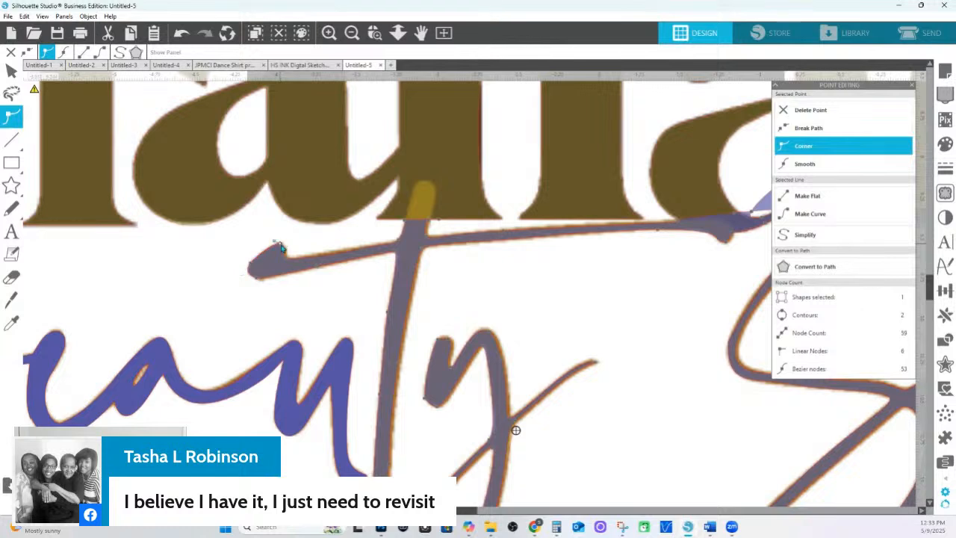
left_click(806, 110)
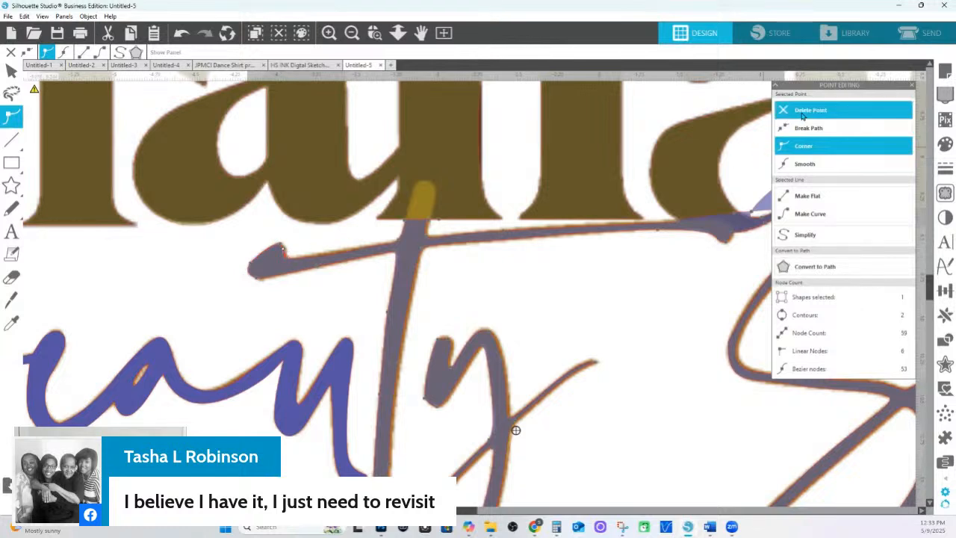
key("Delete")
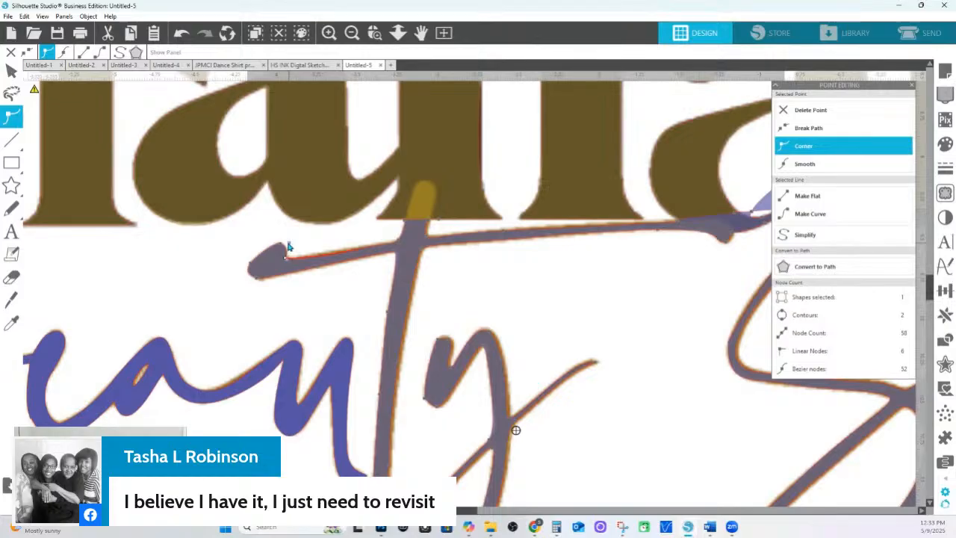
- Straighten the upper and lower edges of the t's crossbar between its rounded start and the stem
left_click(261, 281)
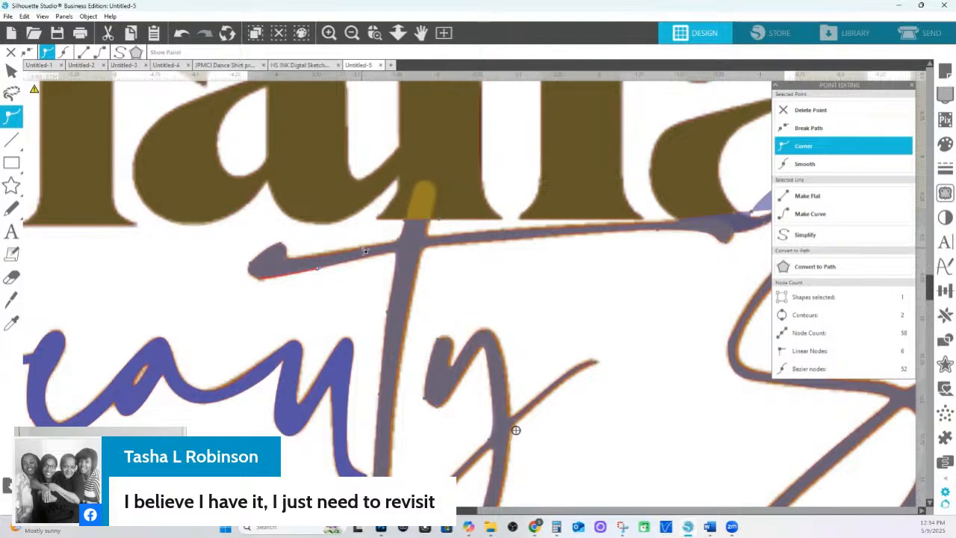
left_click(361, 248)
left_click(400, 242)
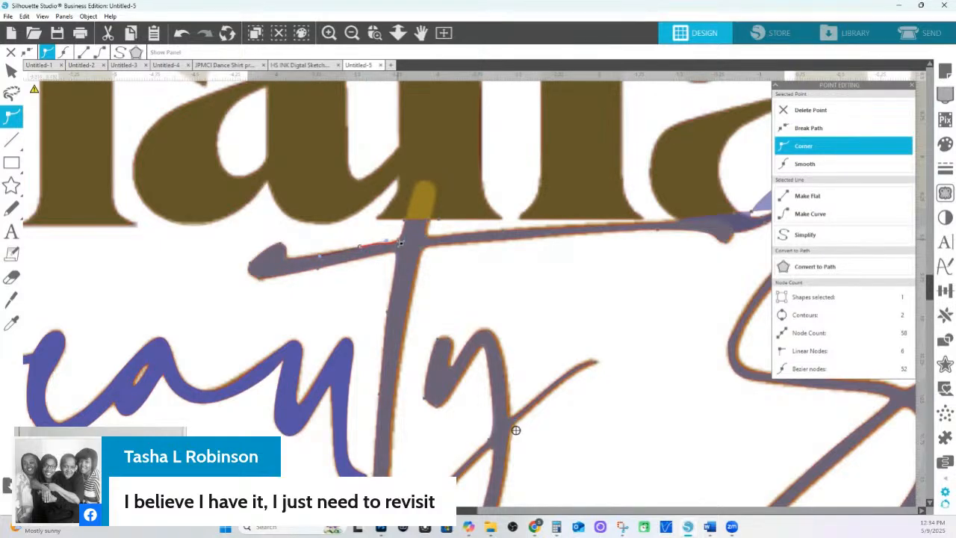
left_click(395, 248)
left_click(360, 251)
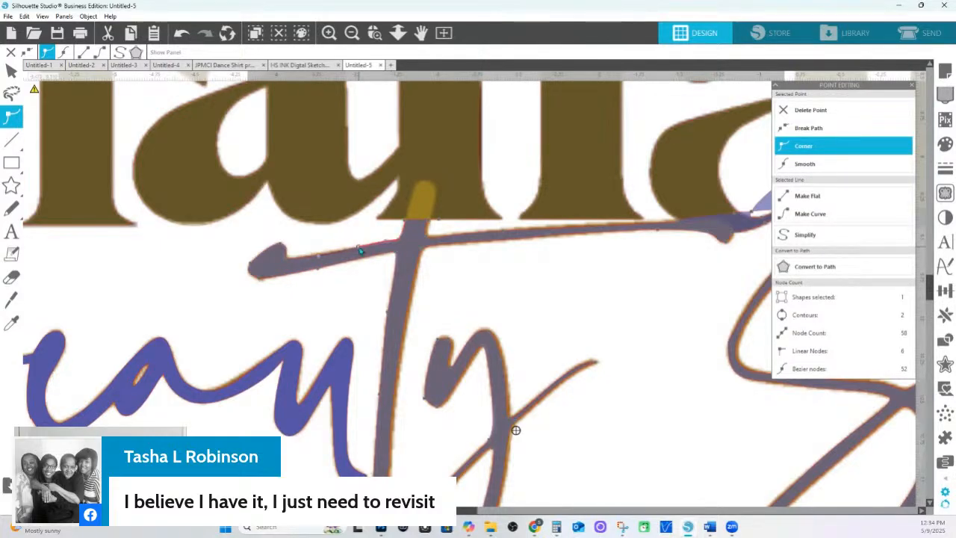
left_click(287, 260)
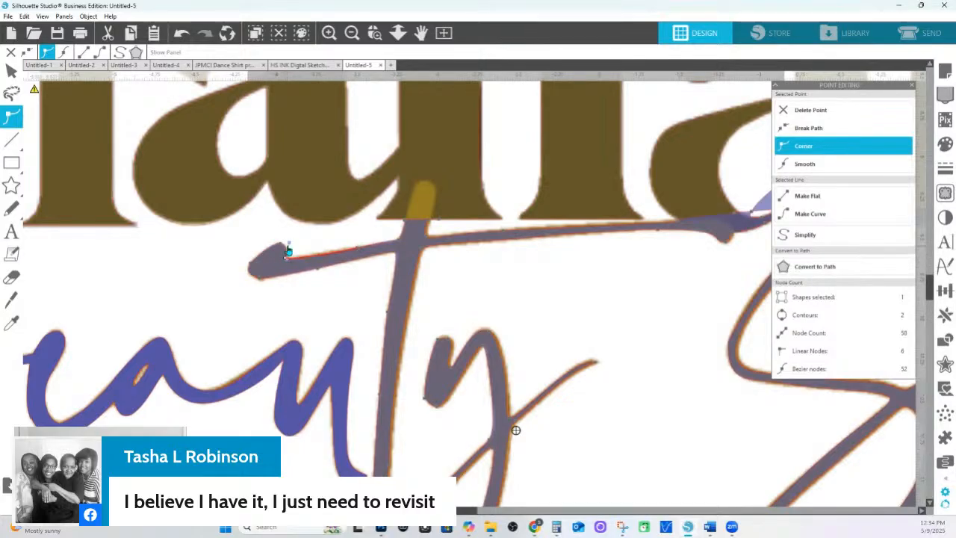
- Fine-tune the crossbar's edge points and the corner where its upper edge meets the t's stem
left_click(322, 274)
left_click(398, 244)
left_click(356, 252)
left_click(403, 241)
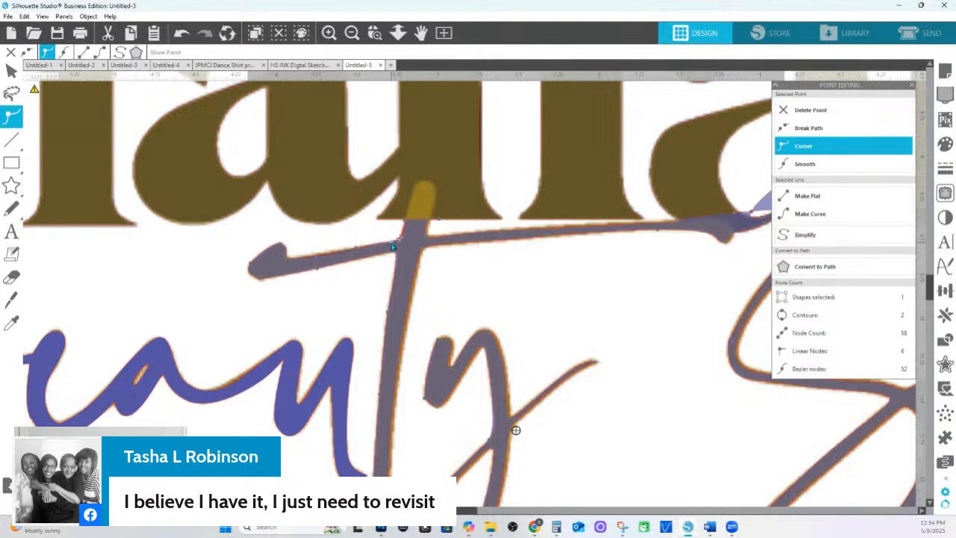
left_click(358, 253)
- Extend the t's stem to its traced top, round the end, delete the extra right-side point and smooth the remaining point into a matching curve
left_click_drag(407, 223, 410, 189)
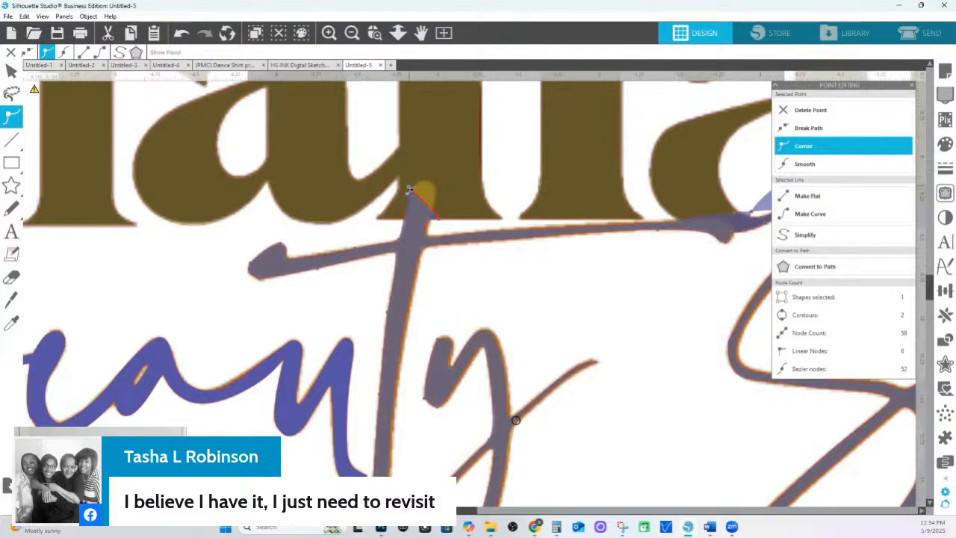
mouse_move(411, 189)
left_mouse_down()
mouse_move(425, 169)
mouse_move(412, 189)
left_mouse_up()
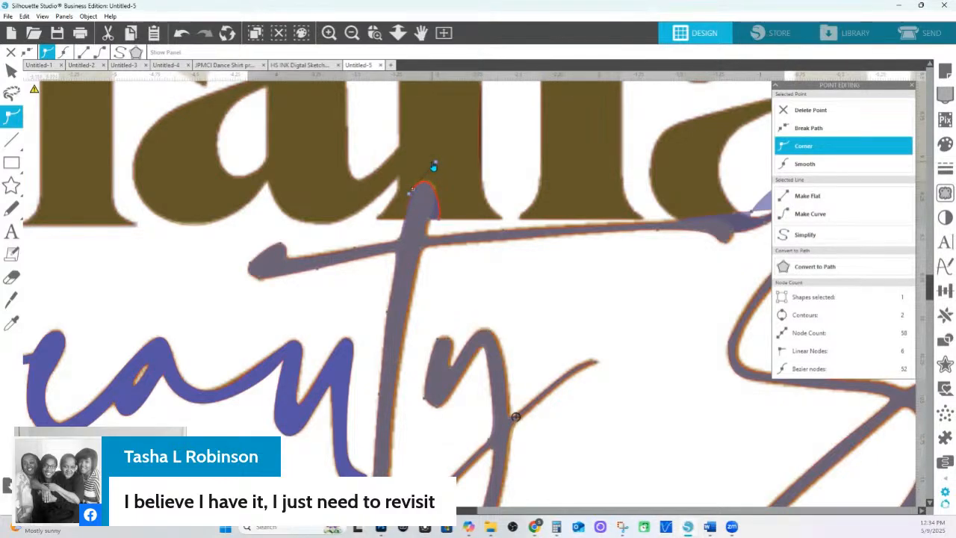
left_click(418, 183)
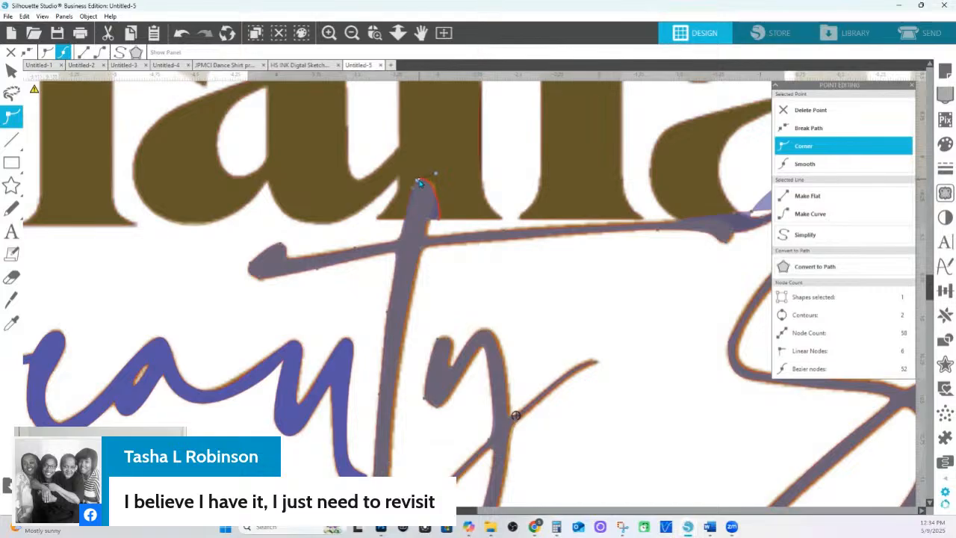
left_click(439, 220)
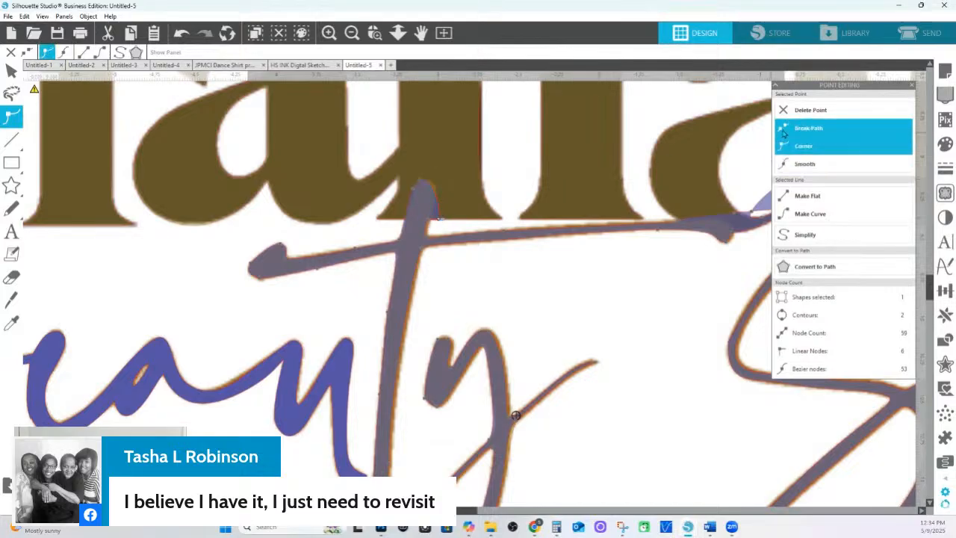
left_click(802, 115)
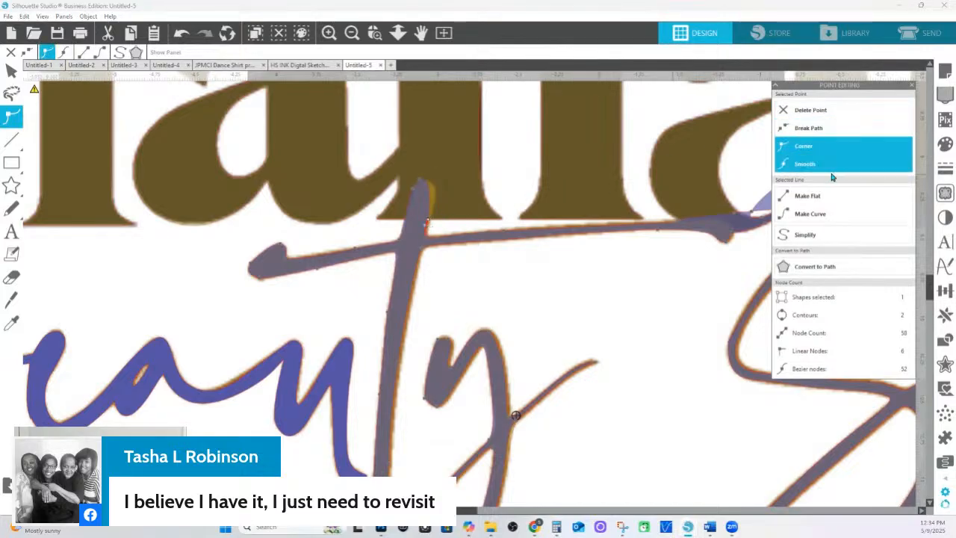
left_click(804, 163)
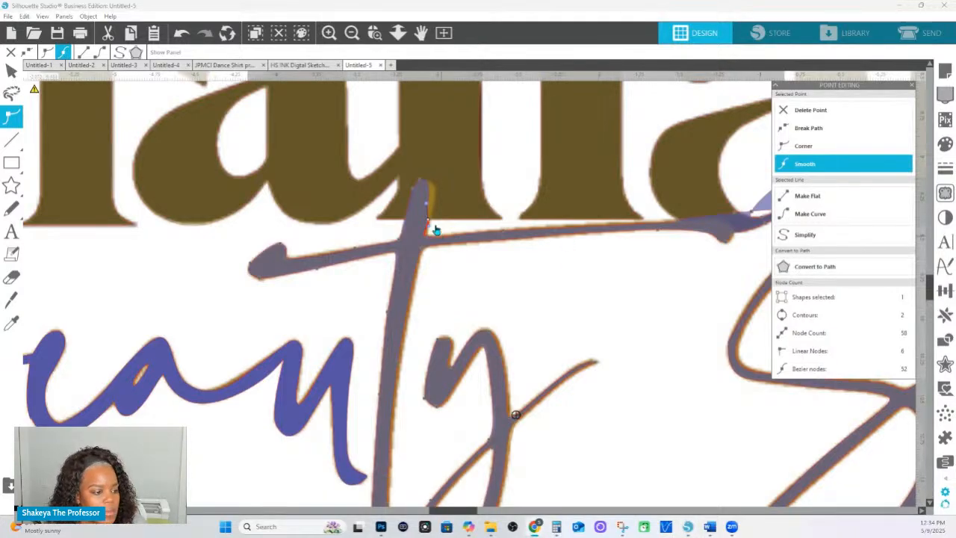
left_click_drag(428, 203, 438, 194)
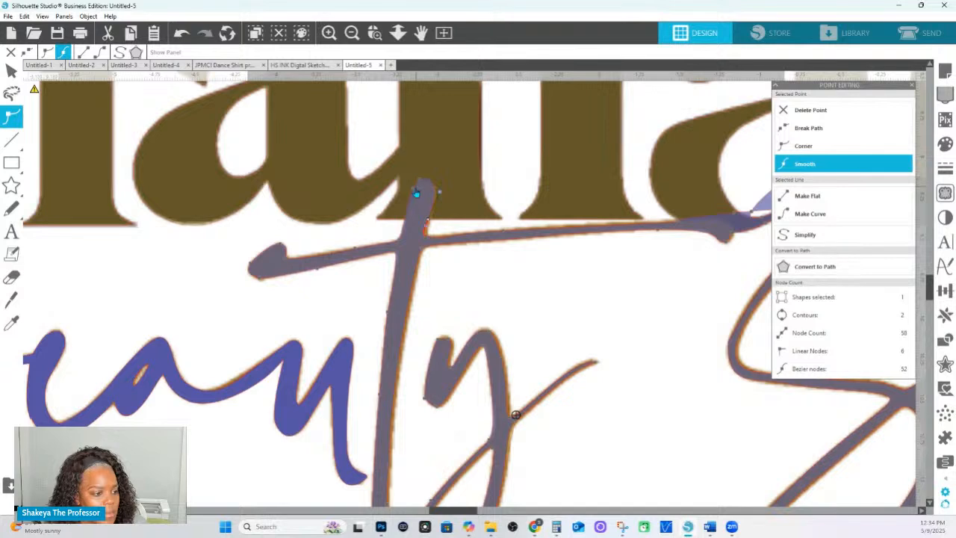
- Refine the left and top edges of the t's upper tip and add a point near its upper-right corner
left_click(415, 193)
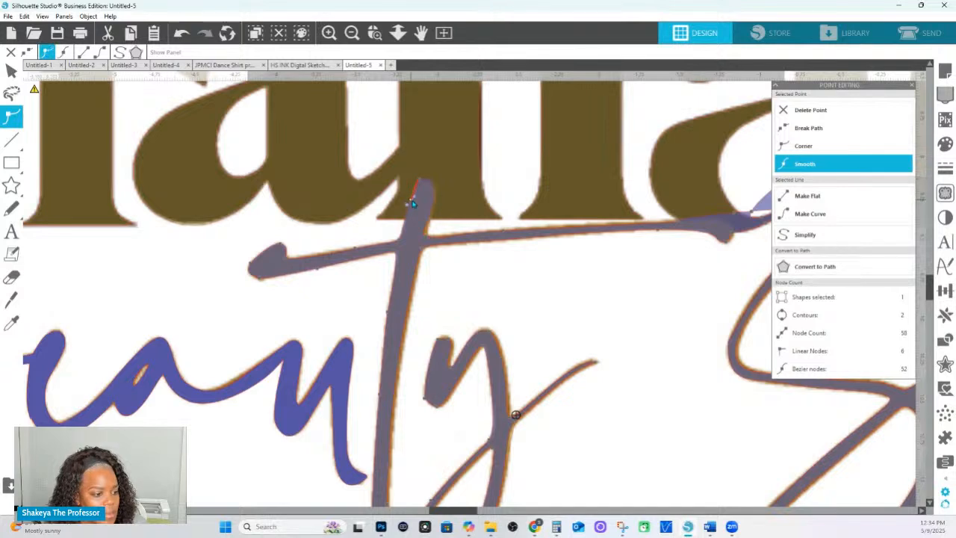
left_click(410, 205)
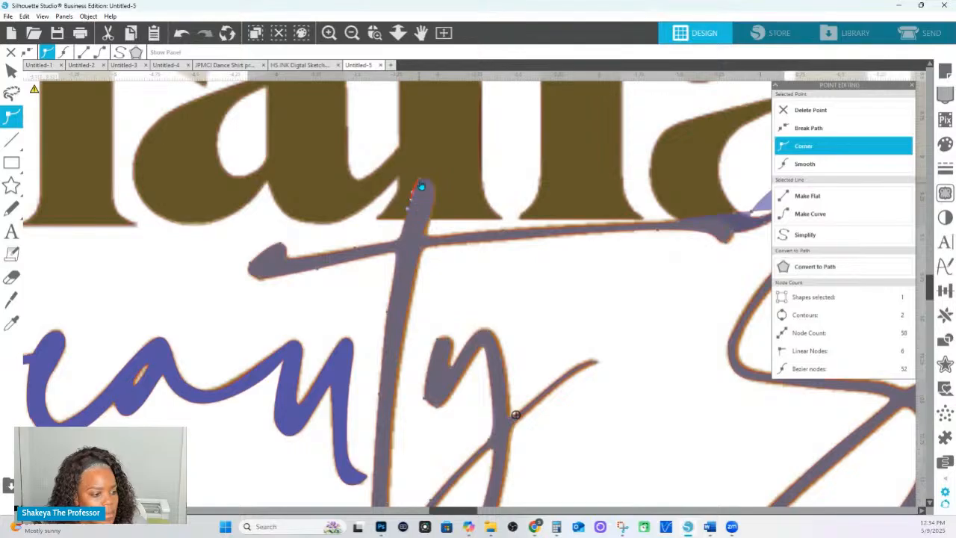
left_click_drag(422, 179, 418, 182)
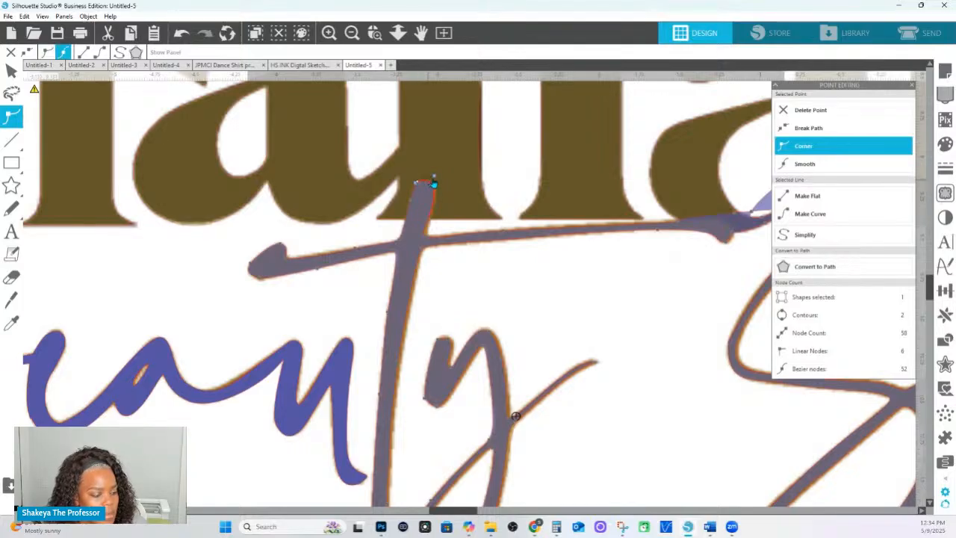
left_click(434, 182)
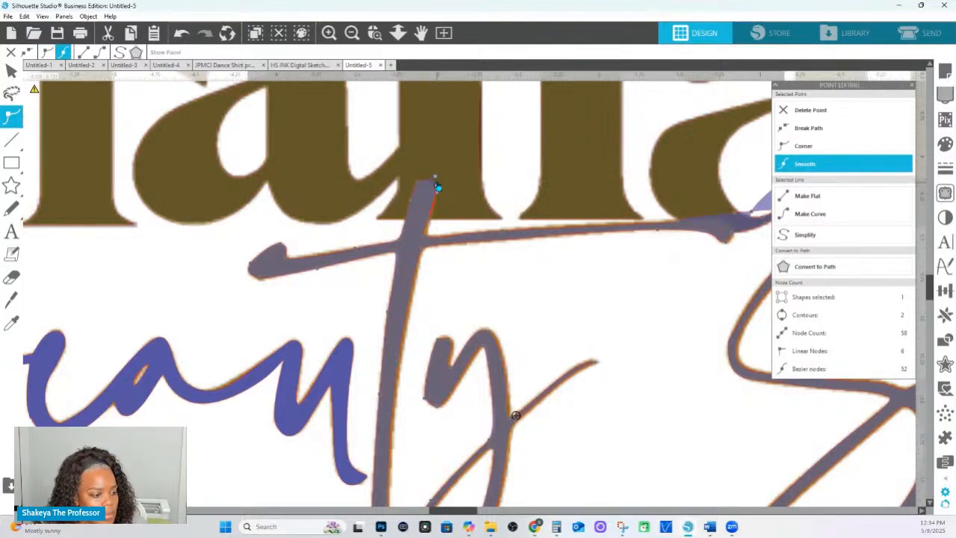
left_click(431, 226)
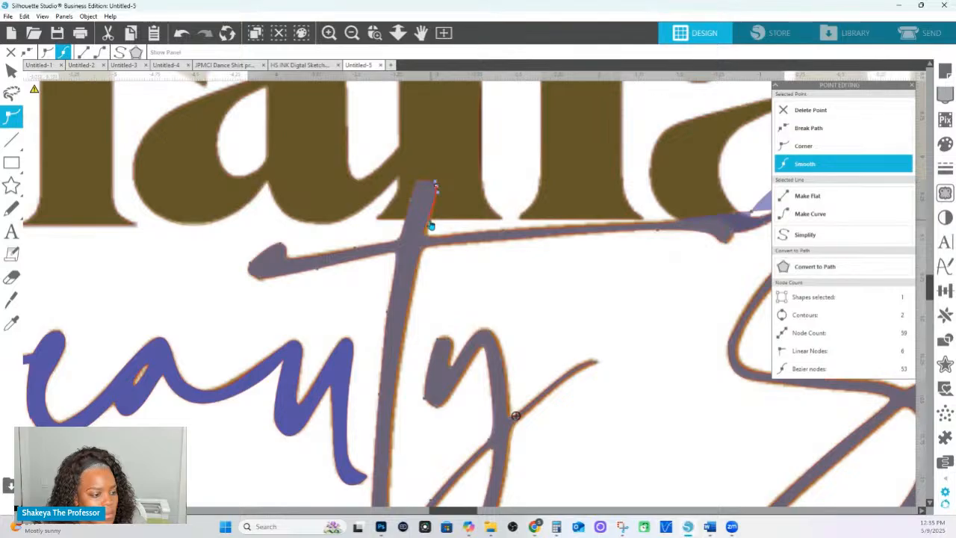
left_click(427, 224)
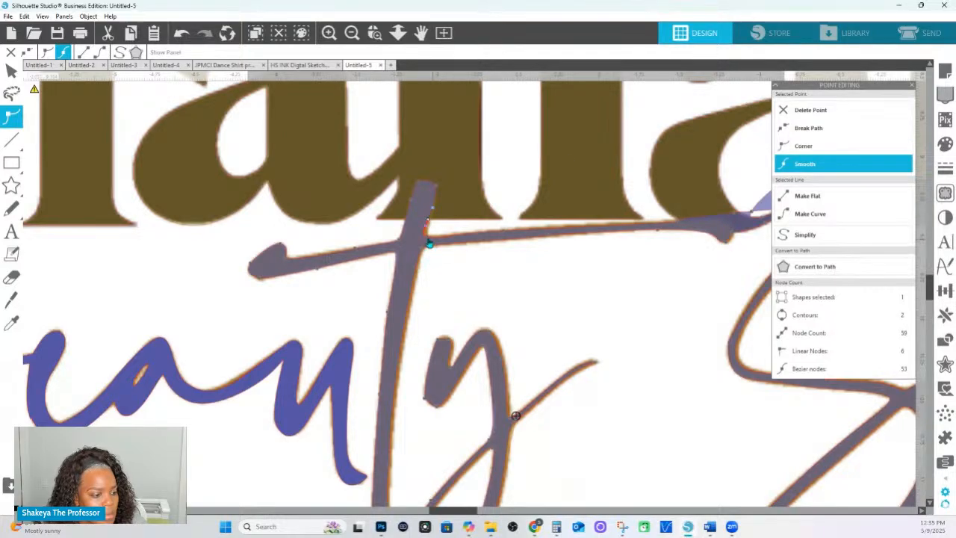
- Make the point where the crossbar's upper edge meets the stem's right side a corner and realign the crossbar edge
left_click(429, 239)
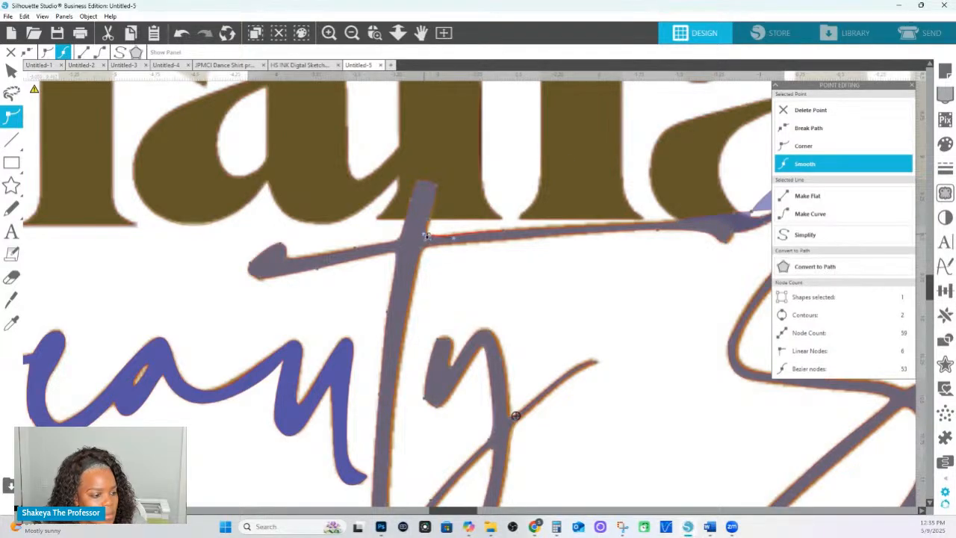
left_click_drag(424, 236, 427, 232)
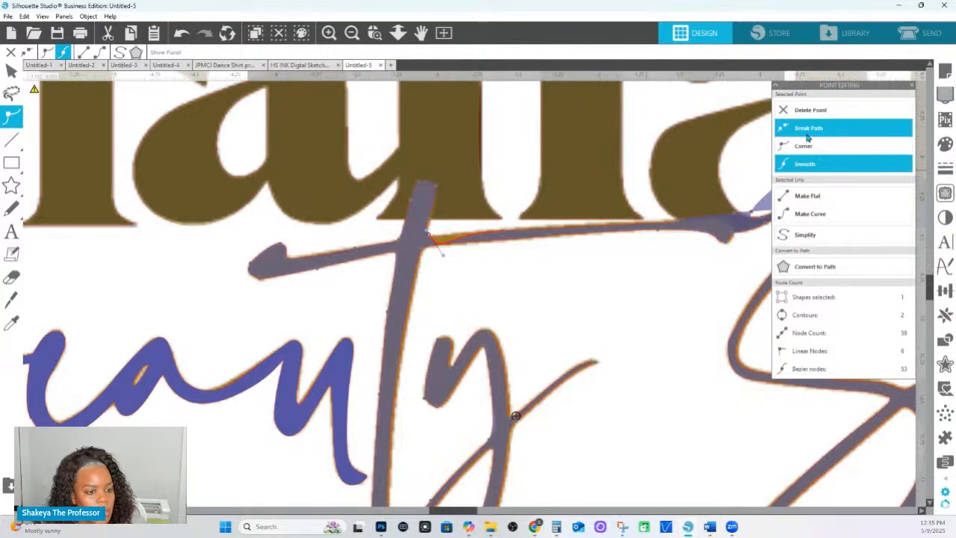
left_click(835, 145)
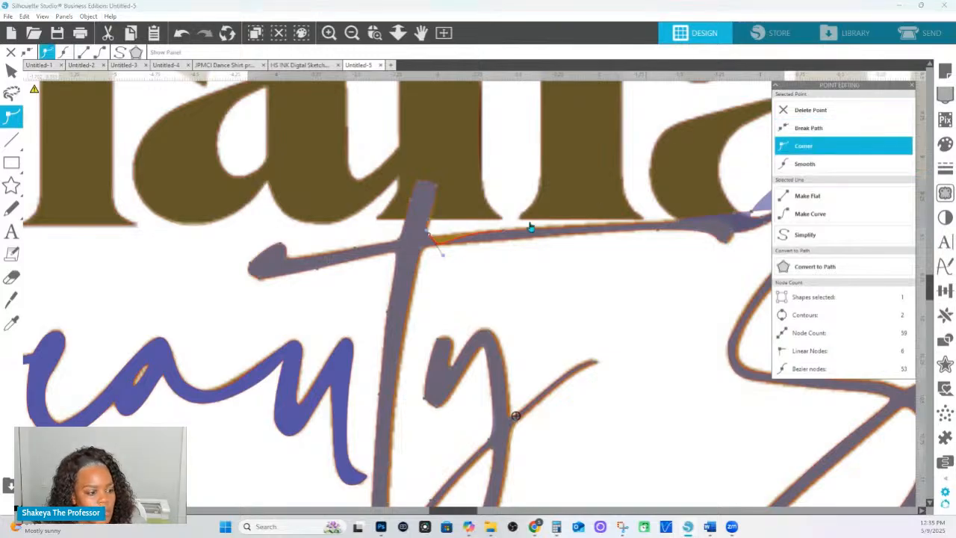
left_click(425, 239)
left_click(427, 234)
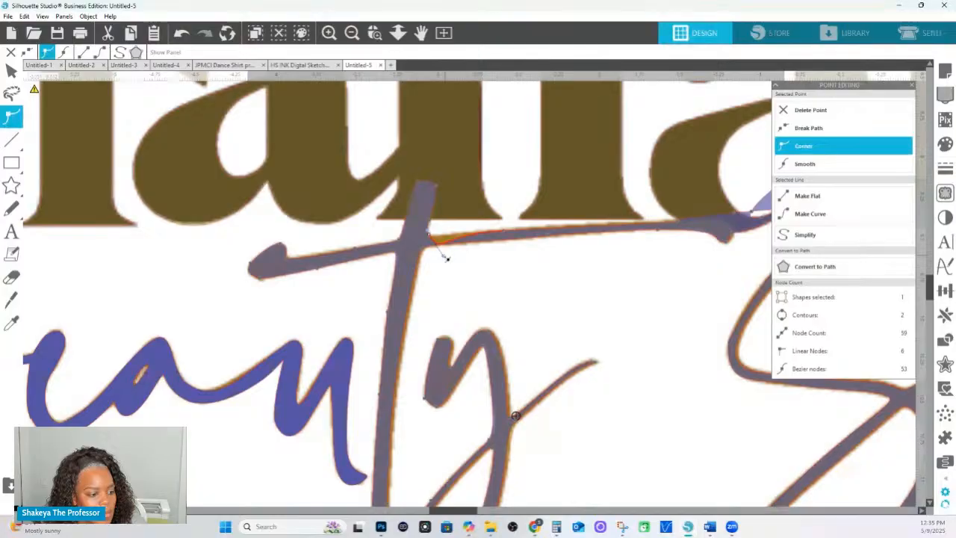
left_click_drag(446, 258, 445, 239)
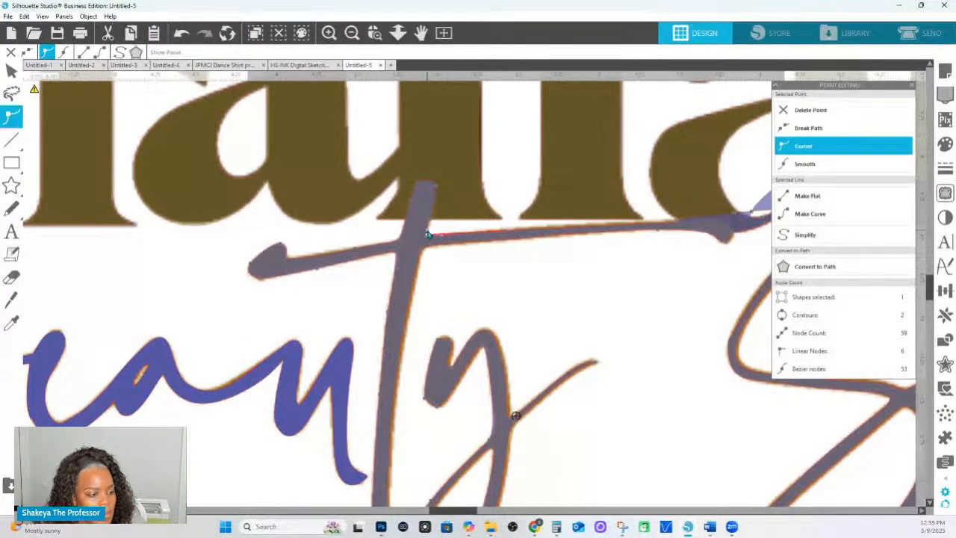
left_click(429, 226)
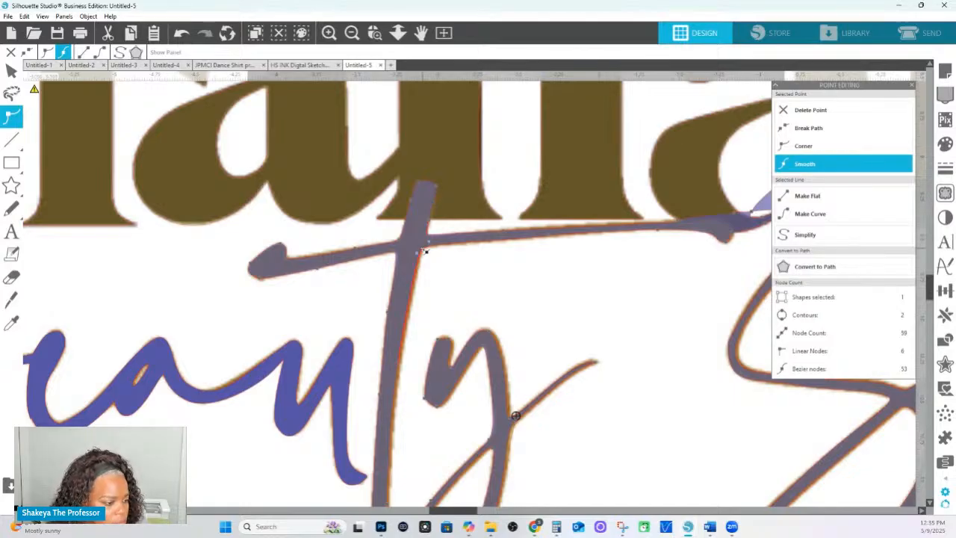
- Delete two extra points from the right edge of the t's stem below the crossbar
left_click(401, 366)
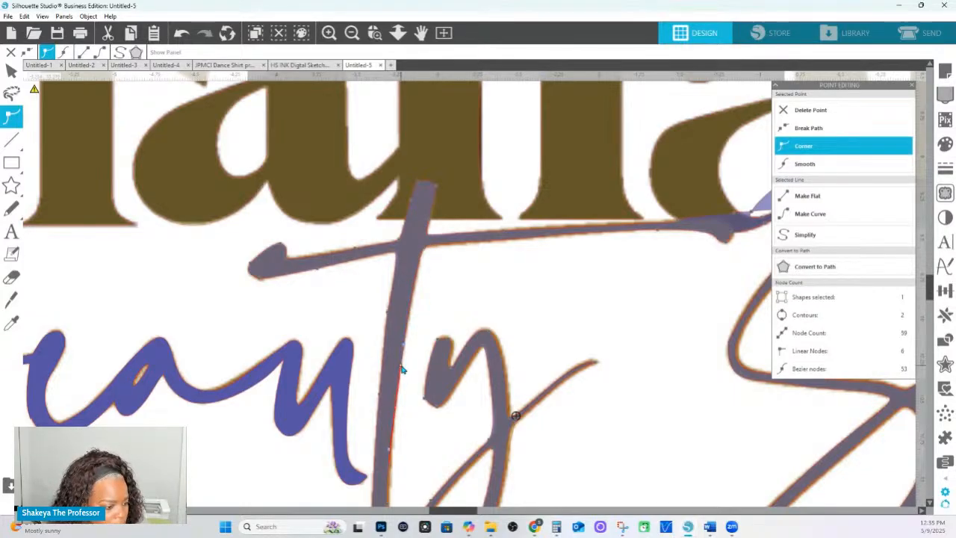
scroll(412, 384, "down", 2)
scroll(412, 387, "down", 3)
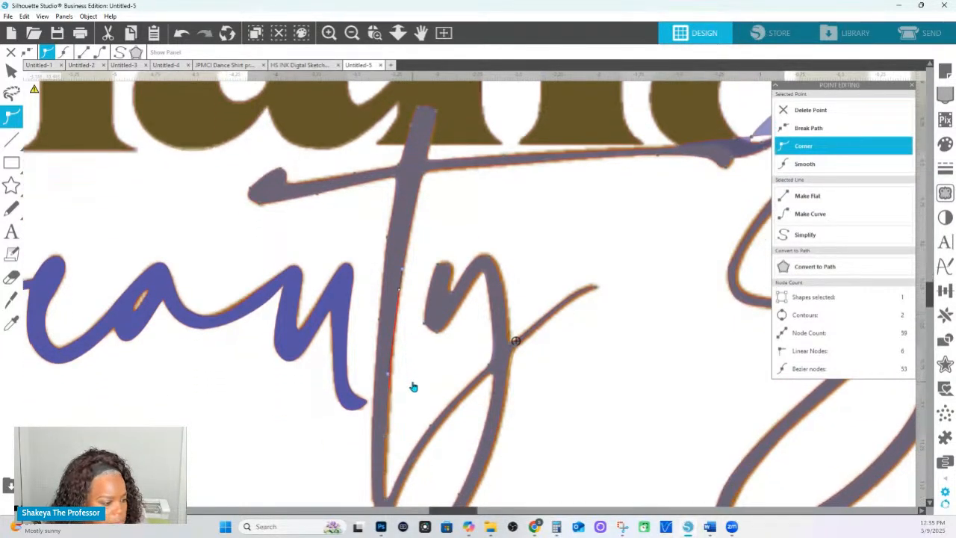
left_click(392, 309)
left_click(387, 347)
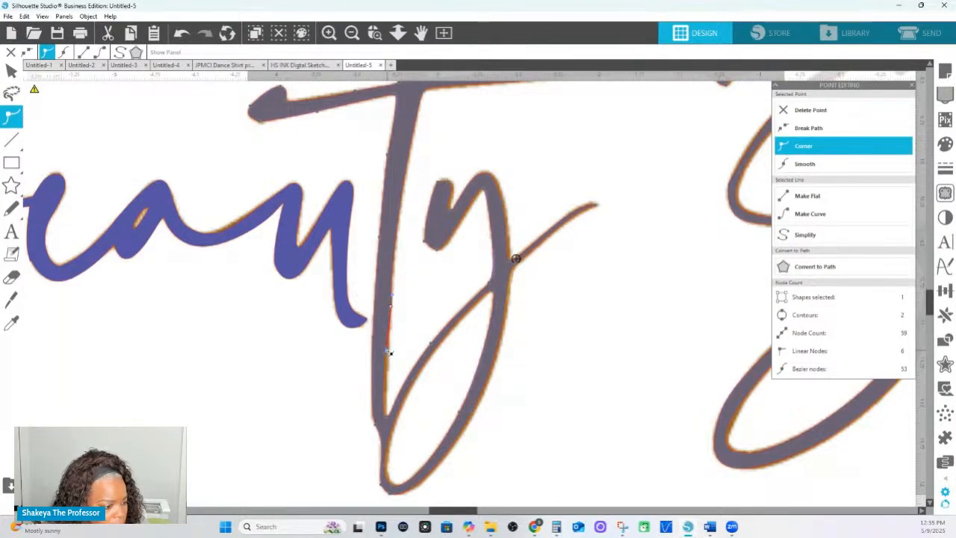
left_click(819, 115)
left_click(819, 115)
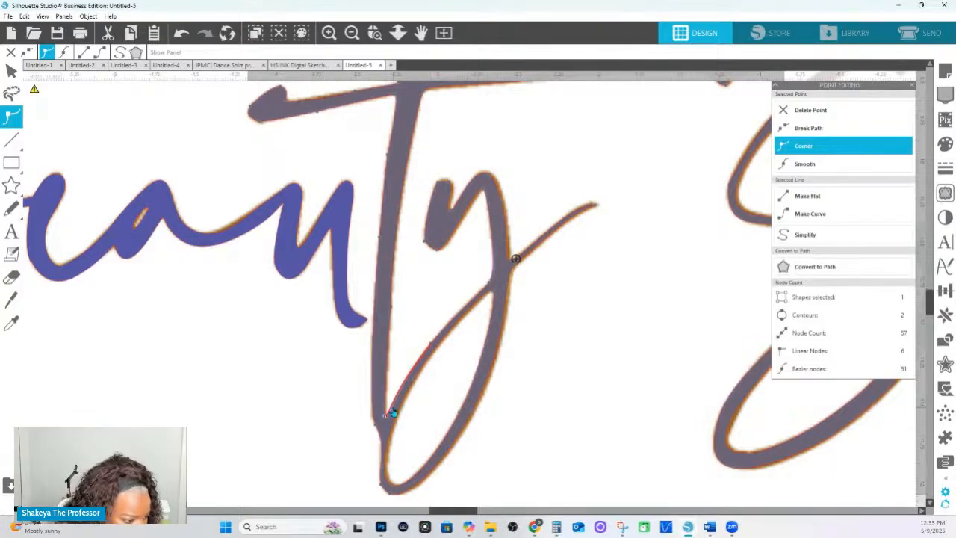
left_click(485, 391)
left_click_drag(392, 438, 420, 357)
key("ctrl+z")
key("ctrl+z")
key("ctrl+z")
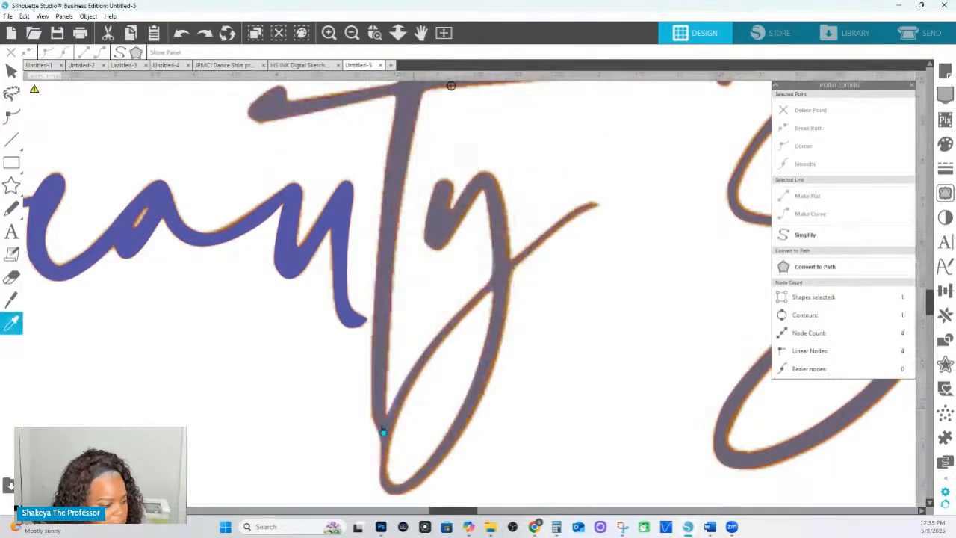
- Reopen the "ty" shape's points and reshape the left edge at the t's base, adding points where the stem joins the y's loop
double_click(379, 297)
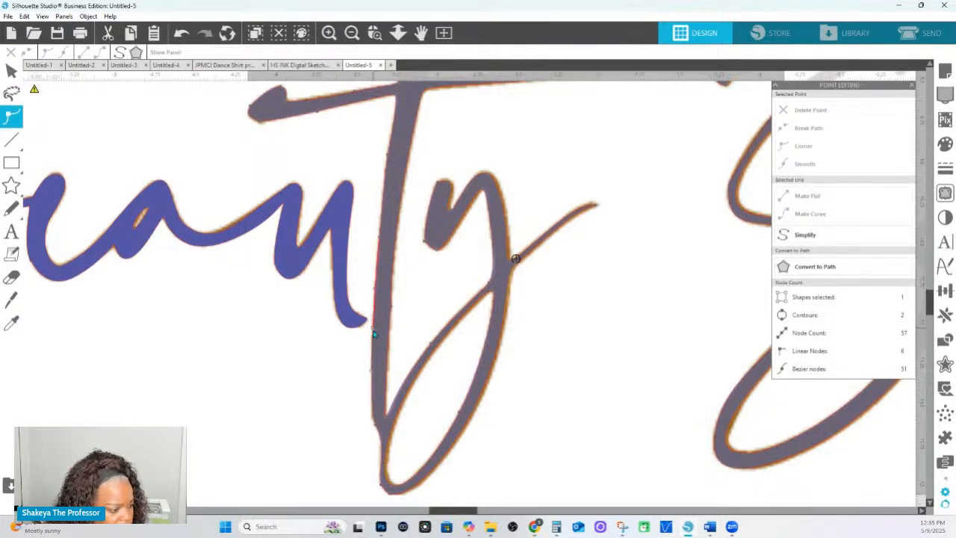
left_click(378, 426)
mouse_move(378, 427)
left_mouse_down()
mouse_move(348, 432)
mouse_move(381, 437)
left_mouse_up()
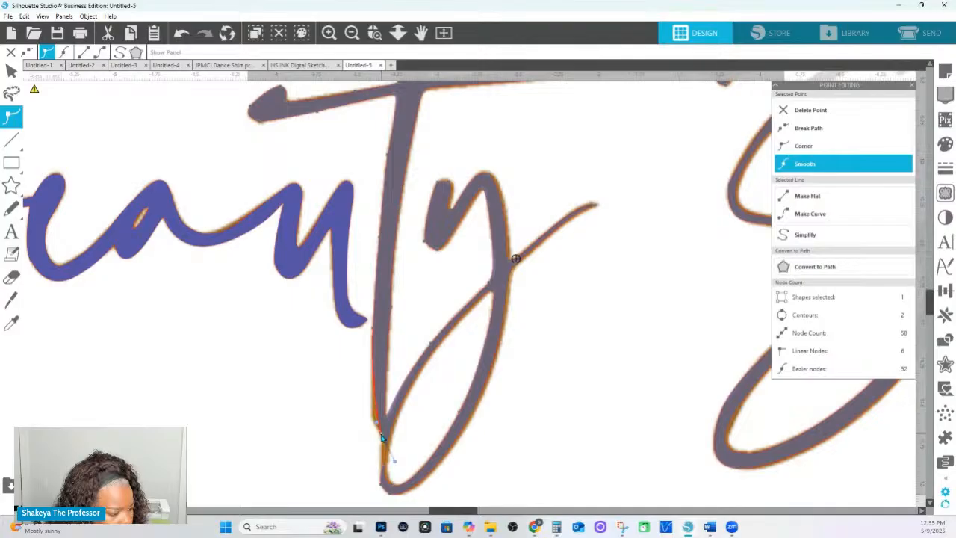
left_click(376, 427)
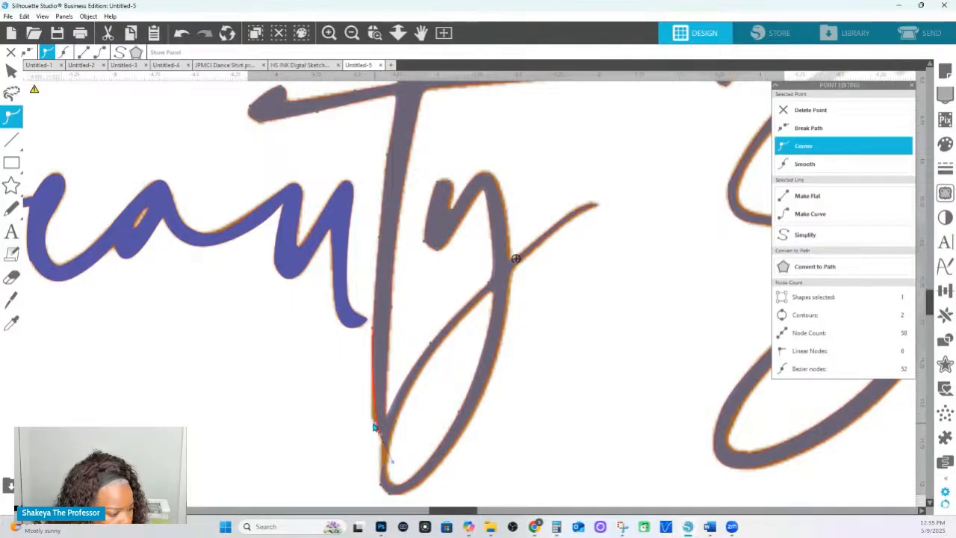
left_click_drag(375, 427, 365, 415)
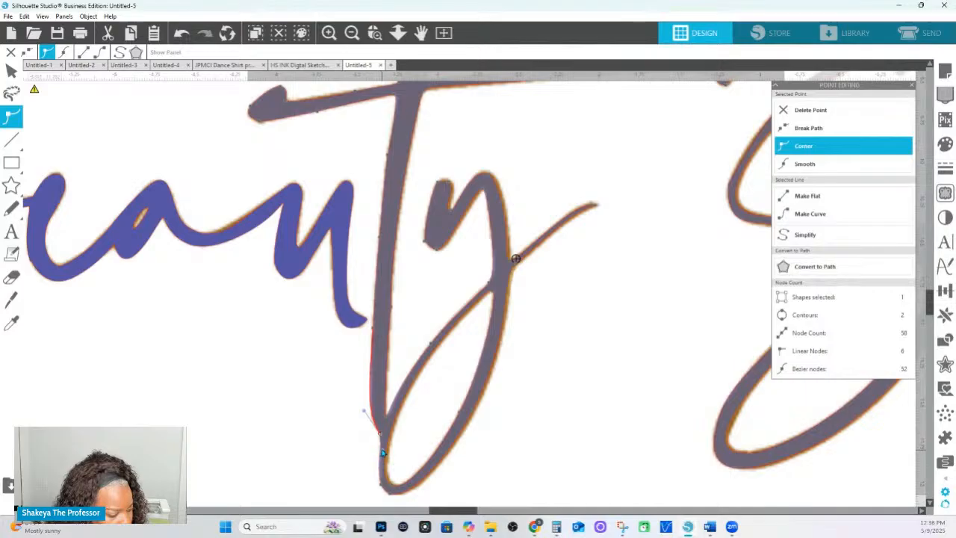
left_click(379, 484)
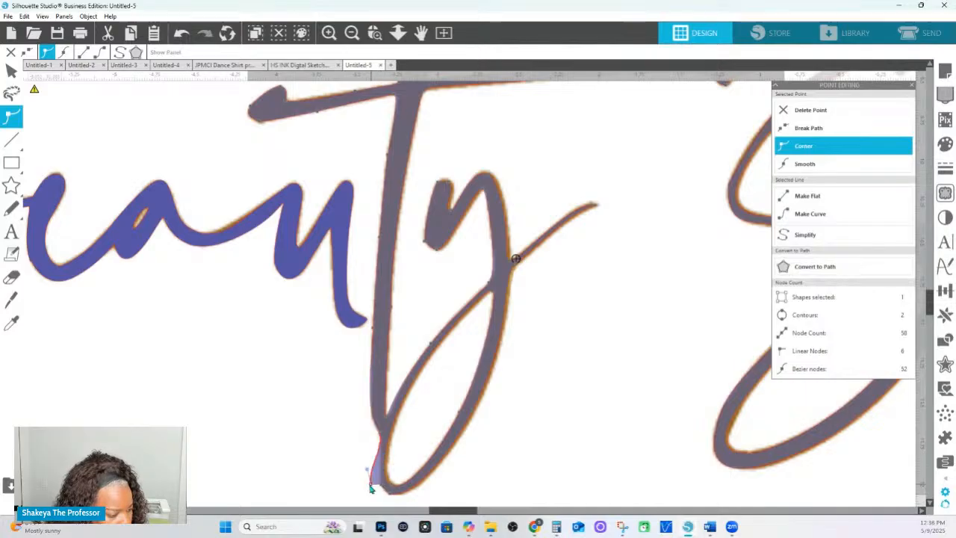
left_click(797, 110)
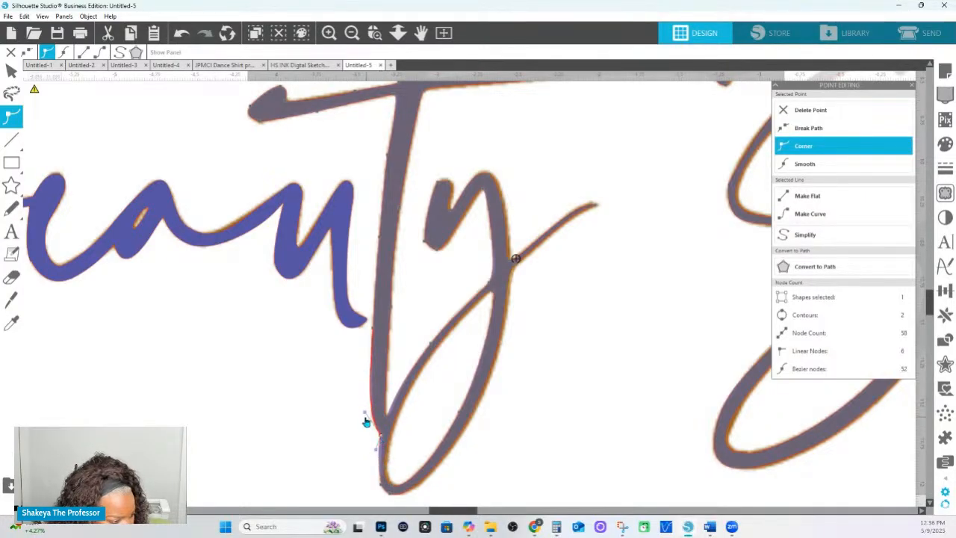
left_click(370, 413)
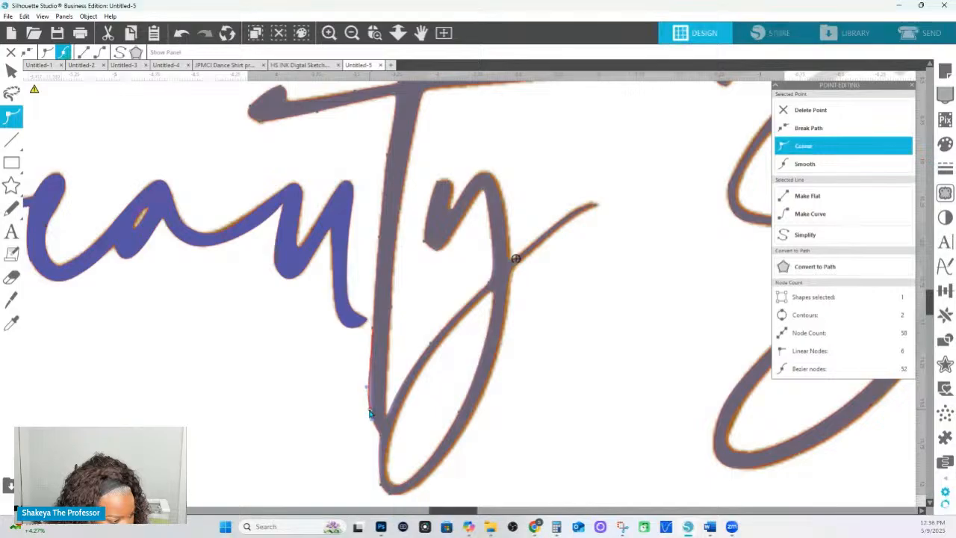
- Add a point just below the t's base and reshape the outer left edge running down to the y loop's bottom
left_click(375, 438)
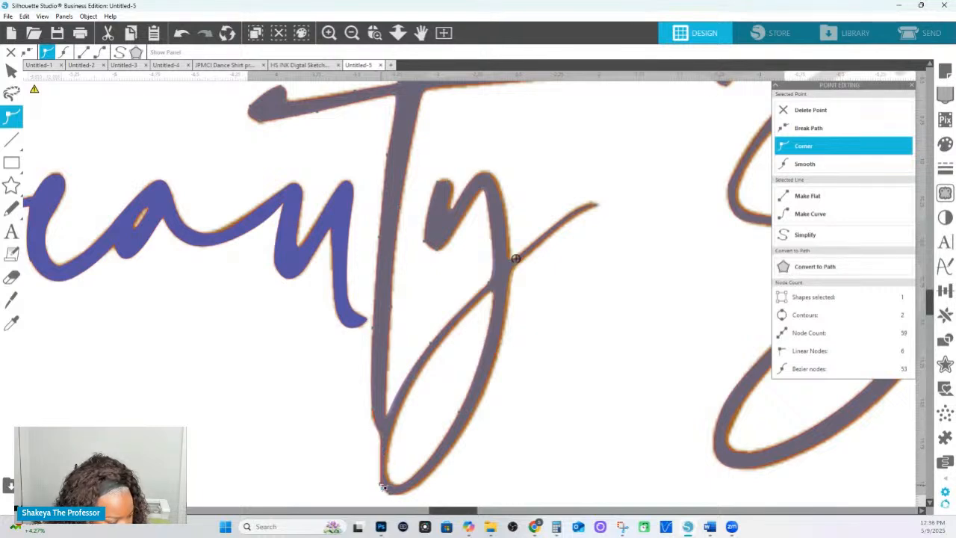
left_click(808, 217)
left_click(810, 166)
left_click(809, 151)
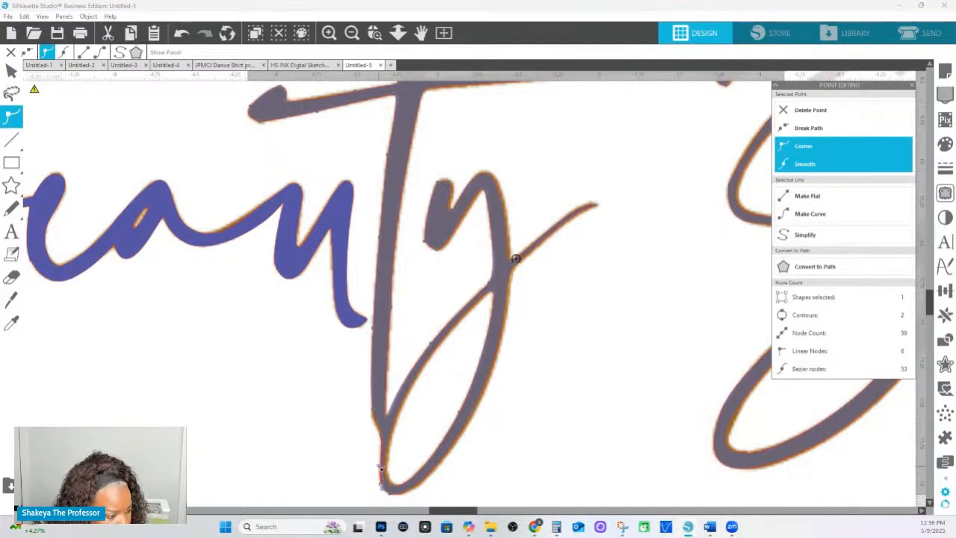
left_click_drag(381, 468, 376, 467)
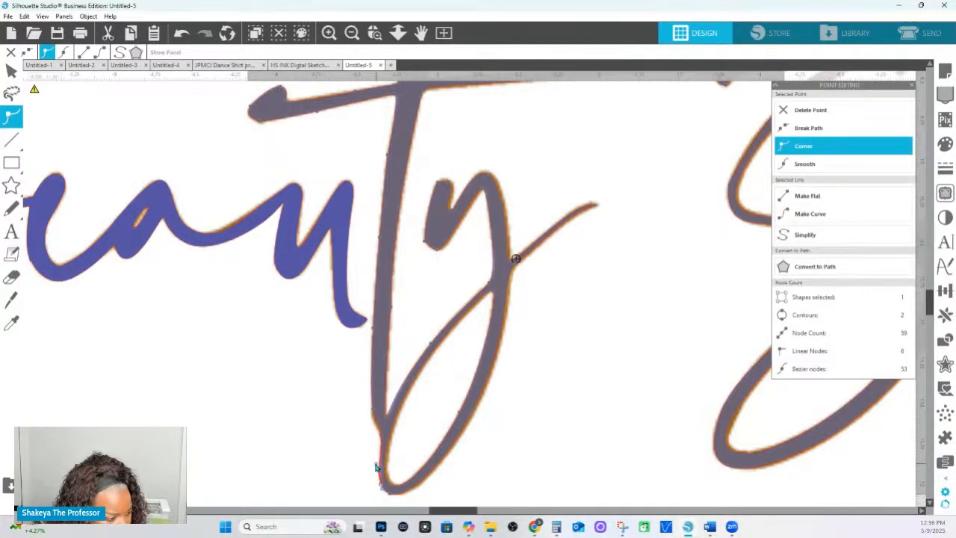
- Make the point on the left edge of the t's base a corner and realign the curves on both sides of it
left_click(375, 413)
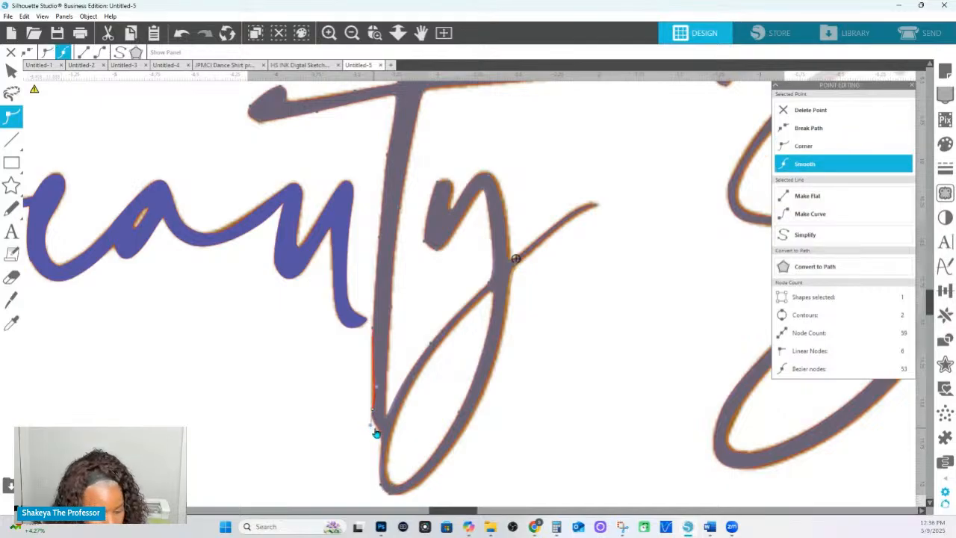
left_click(802, 146)
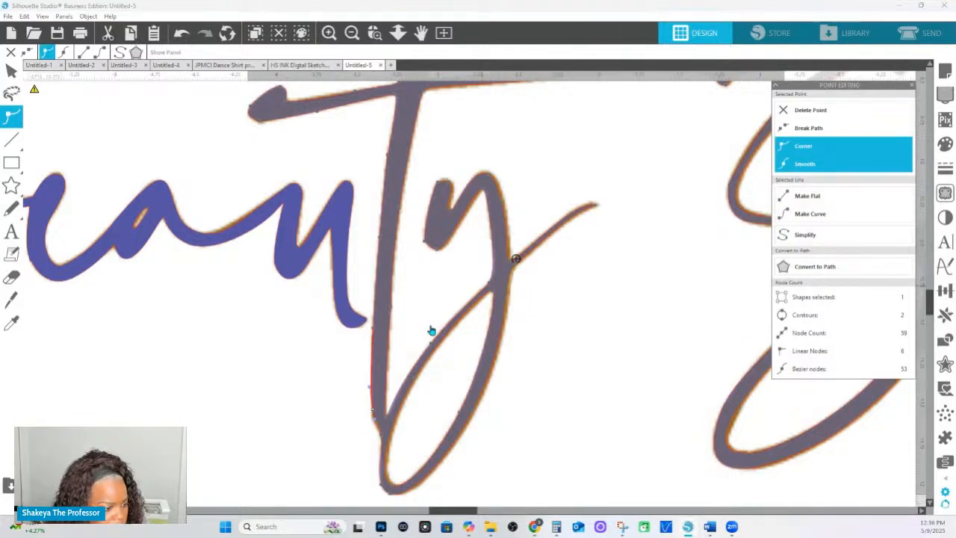
left_click(373, 425)
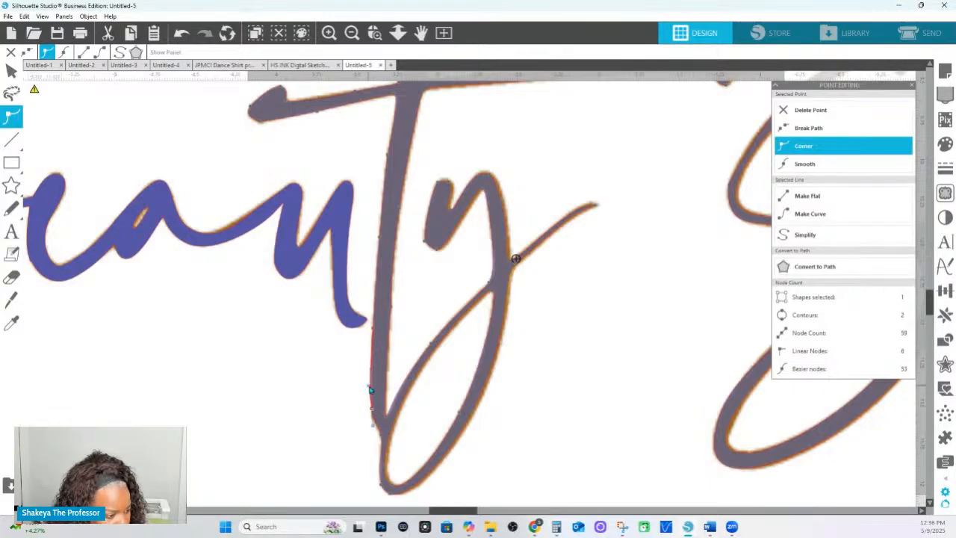
left_click(380, 435)
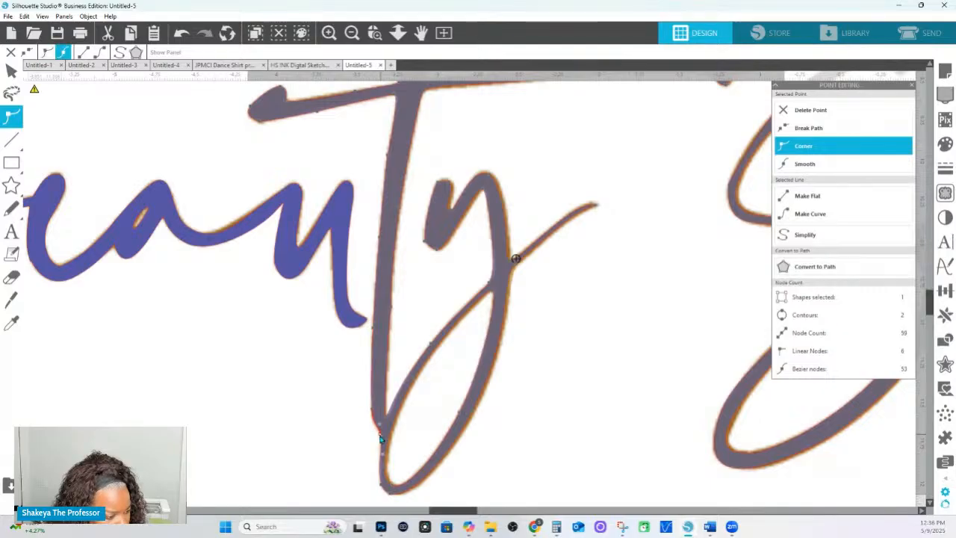
- Adjust the points around the bottom of the y's loop and refine the outer curve up its right side
left_click(383, 486)
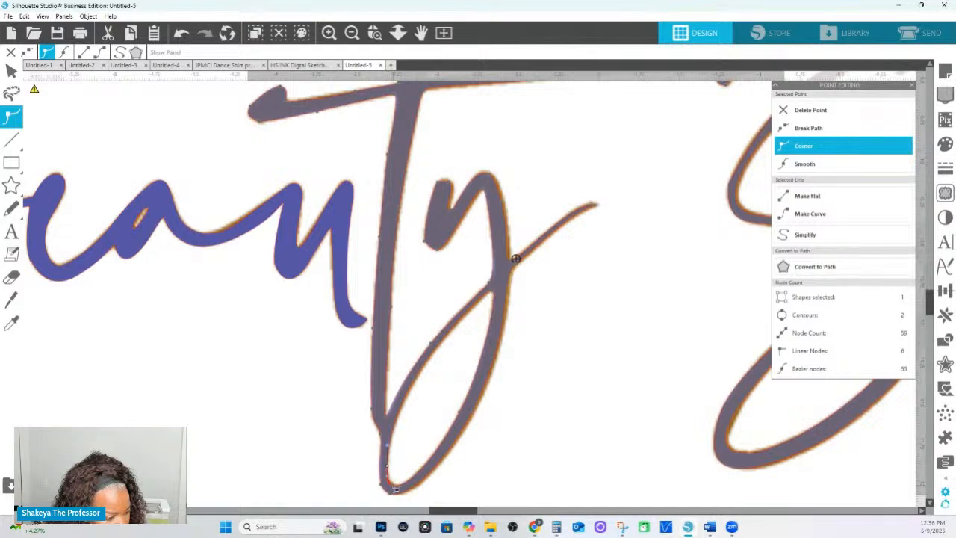
left_click(395, 487)
left_click(392, 496)
left_click(475, 412)
right_click(475, 411)
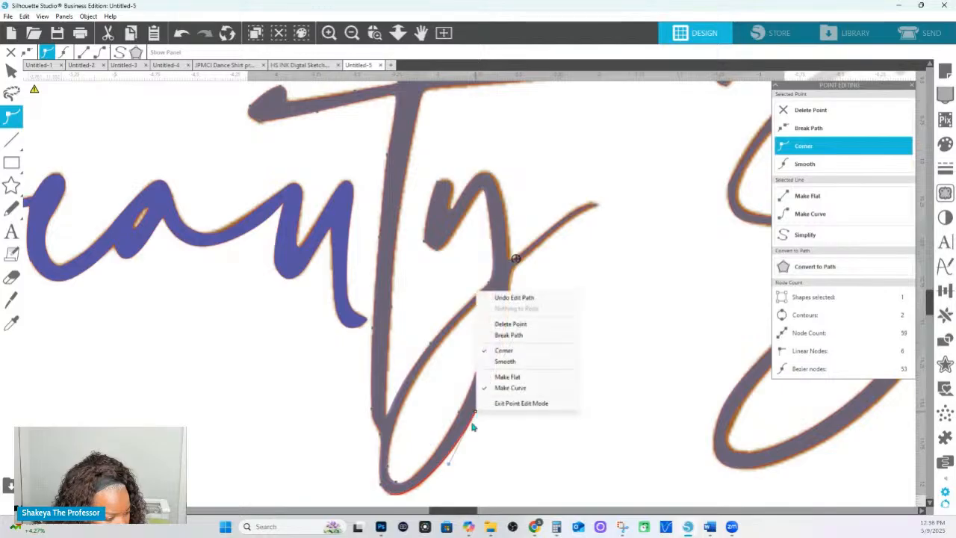
left_click(394, 497)
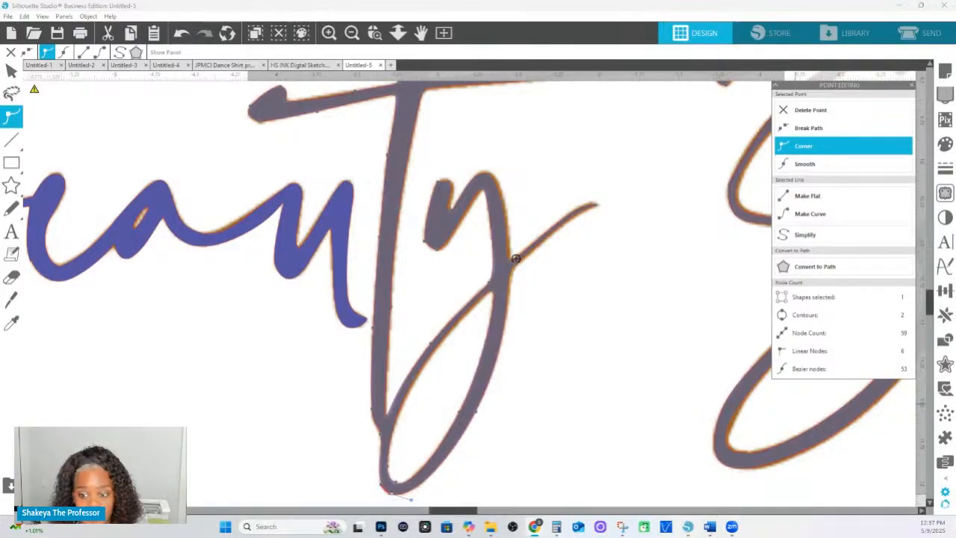
- Refine the inner contour of the y's loop from its upper junction along the left side to the bottom
left_click(493, 278)
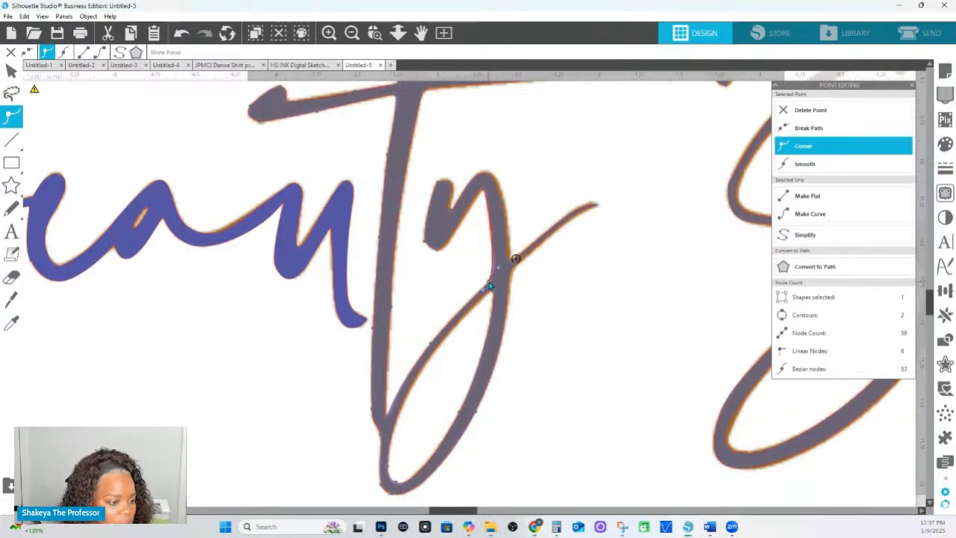
left_click(497, 294)
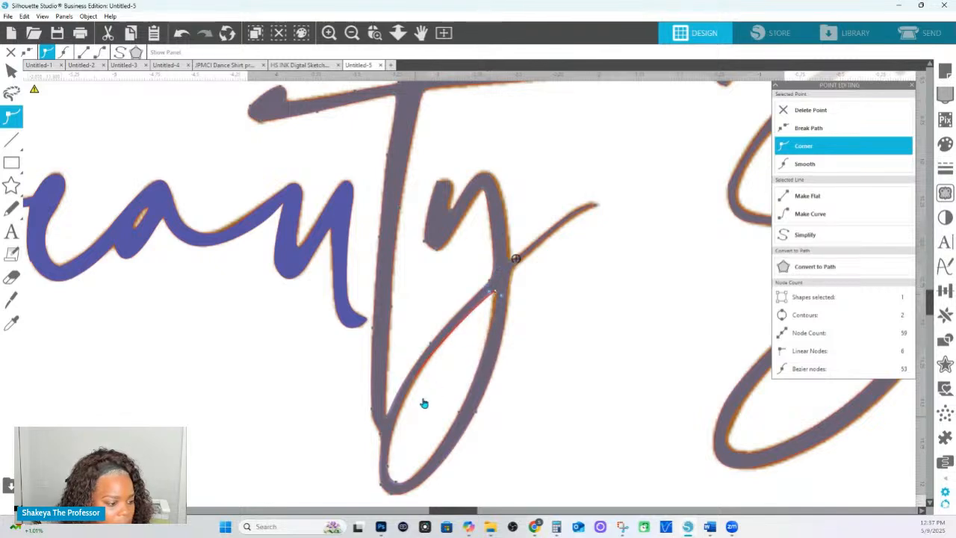
left_click_drag(416, 383, 420, 384)
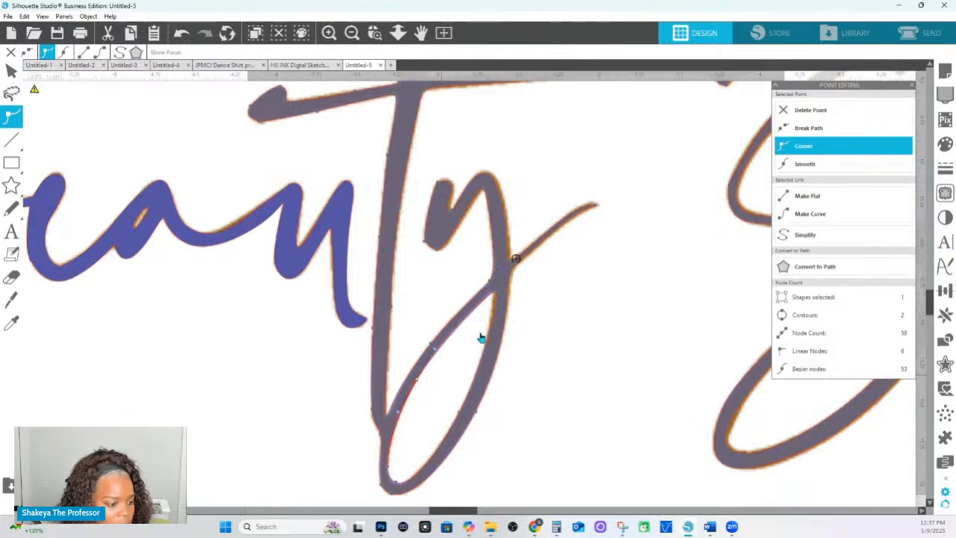
left_click(497, 294)
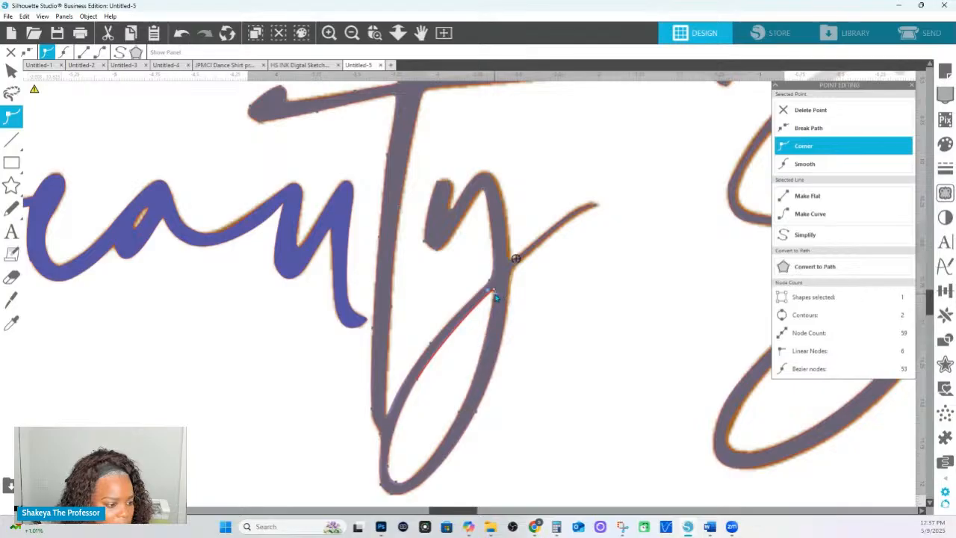
left_click(395, 486)
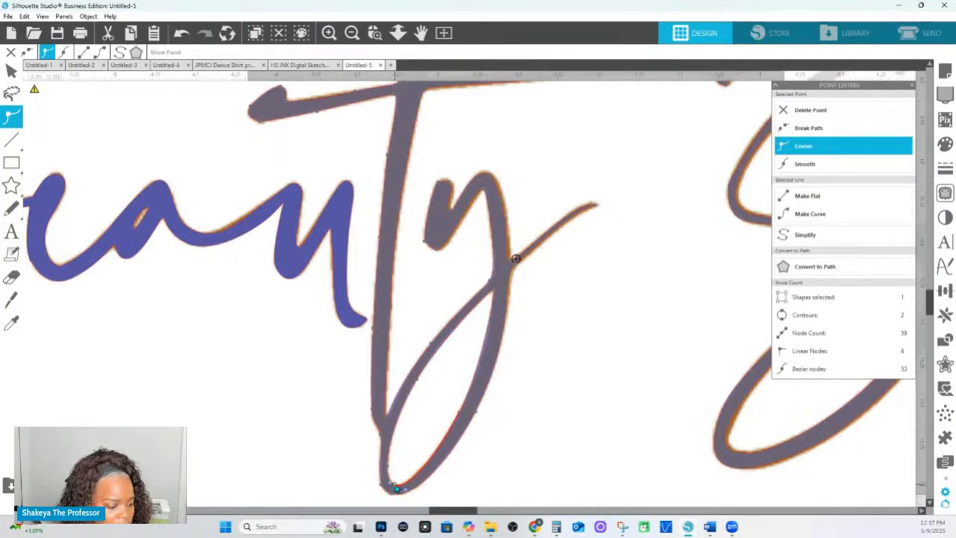
- Realign the loop's outer lower-left point and the edge between it and the t's base
left_click(380, 487)
left_click_drag(381, 486, 381, 488)
left_click(382, 456)
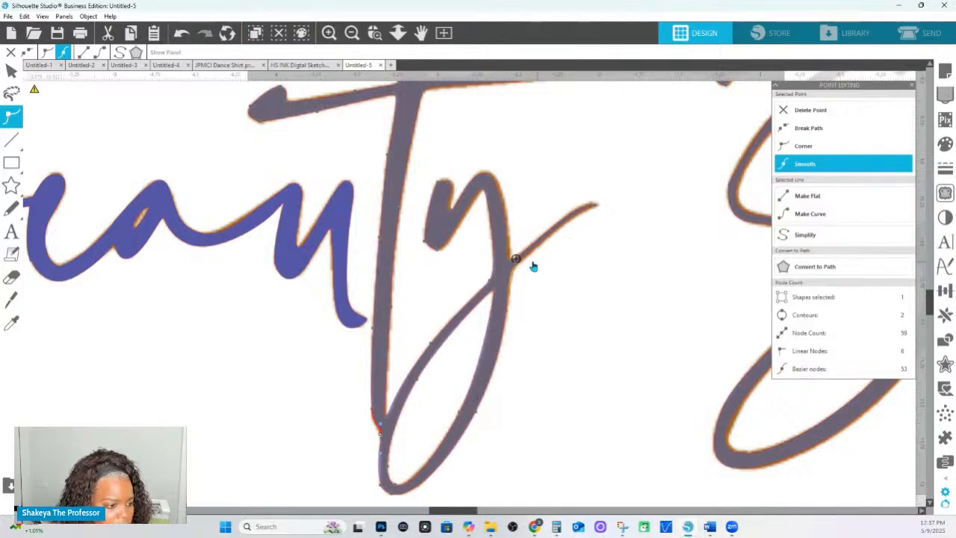
- Reshape the y's exit tail, adding a point at its tip and adjusting both edges where it meets the stem
left_click(514, 260)
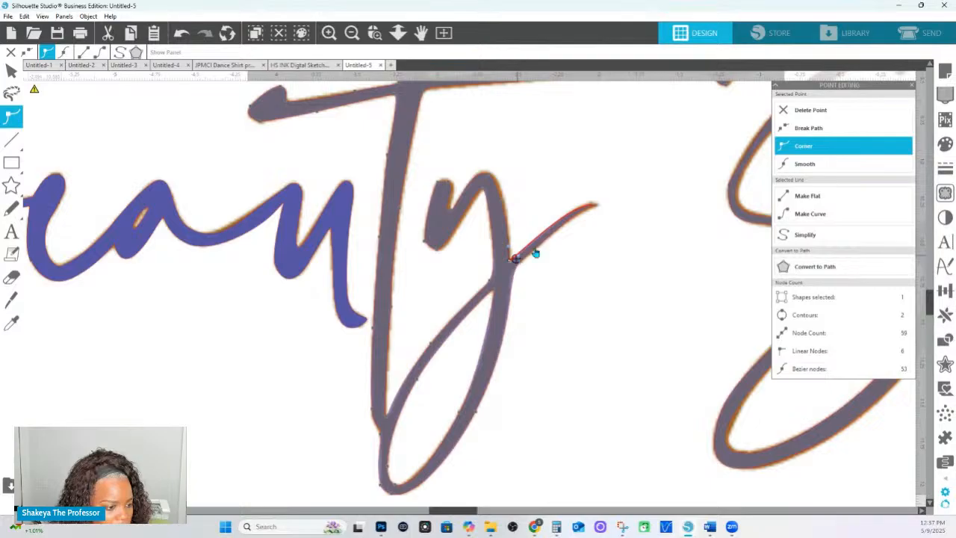
left_click(590, 205)
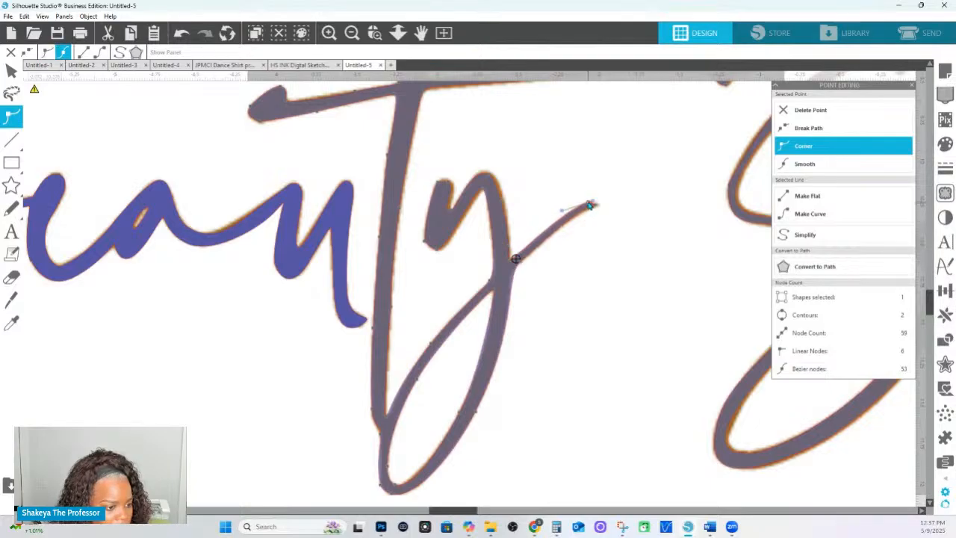
left_click(596, 205)
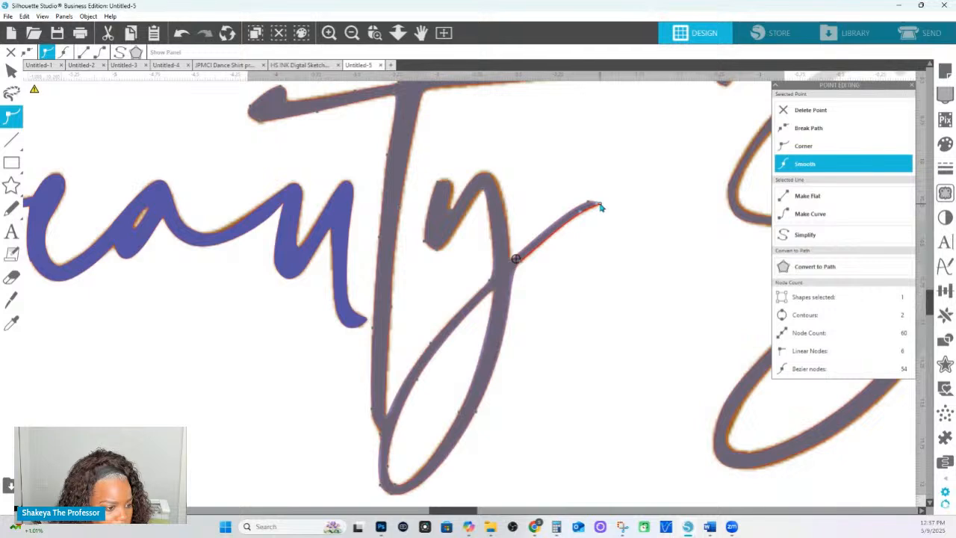
left_click(521, 265)
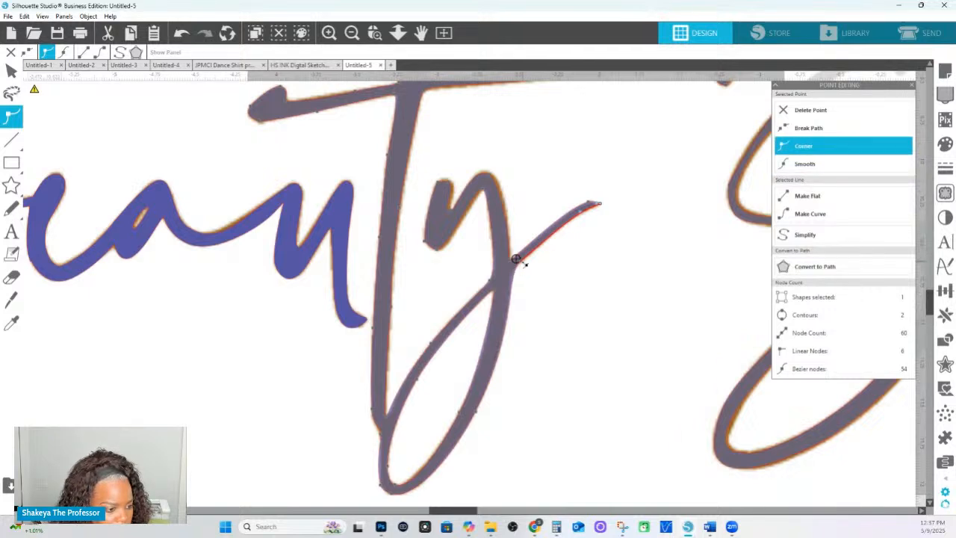
mouse_move(521, 264)
left_mouse_down()
mouse_move(500, 273)
mouse_move(514, 264)
left_mouse_up()
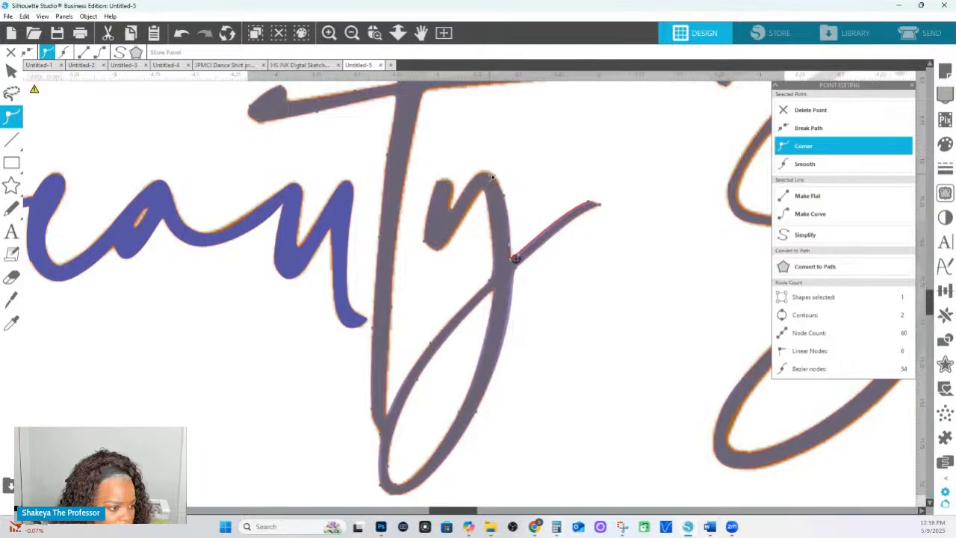
- Smooth the top of the y's arch and realign the inner edge down to the loop junction
left_click(490, 174)
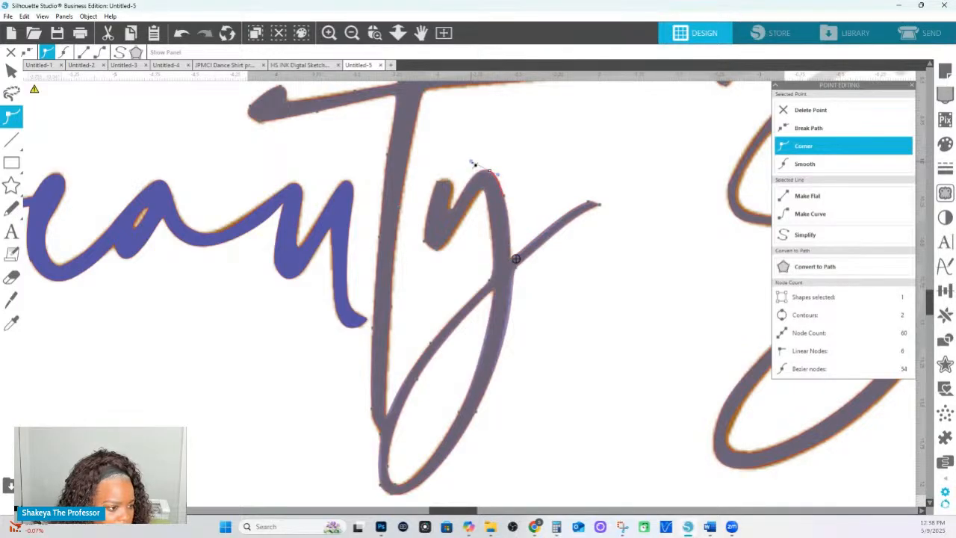
left_click_drag(474, 165, 470, 168)
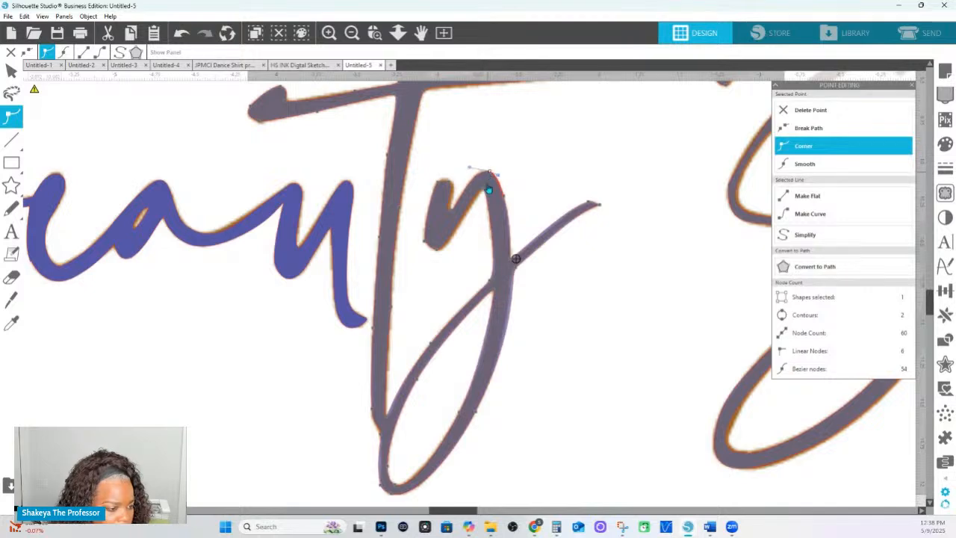
left_click(485, 192)
left_click_drag(491, 282, 496, 256)
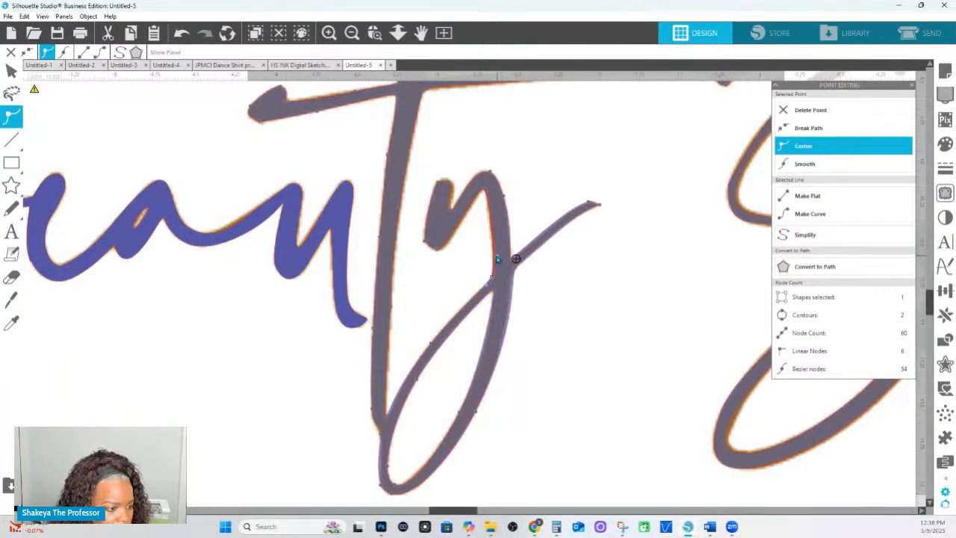
- Add a point at the base of the y's first stroke, delete one near its top and reshape the notch beside the arch
double_click(441, 249)
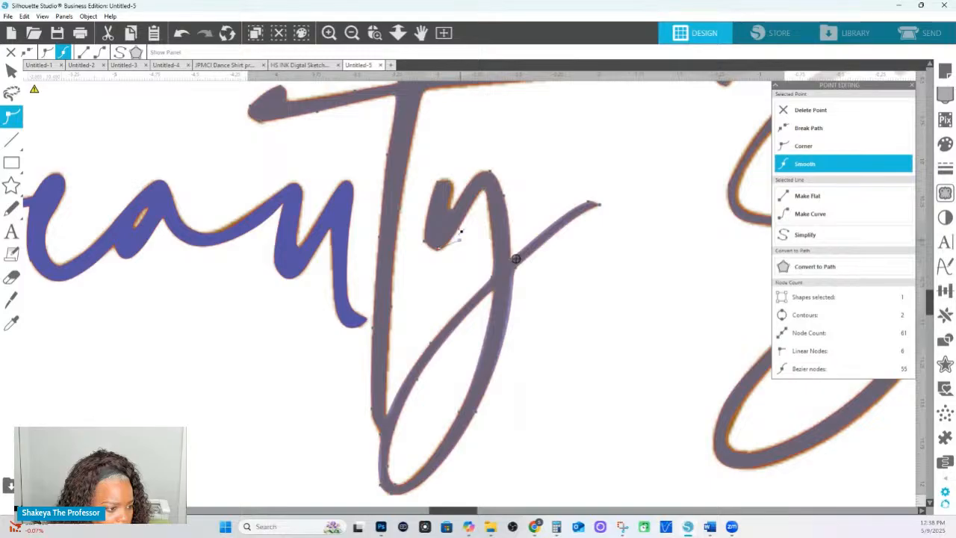
left_click(446, 213)
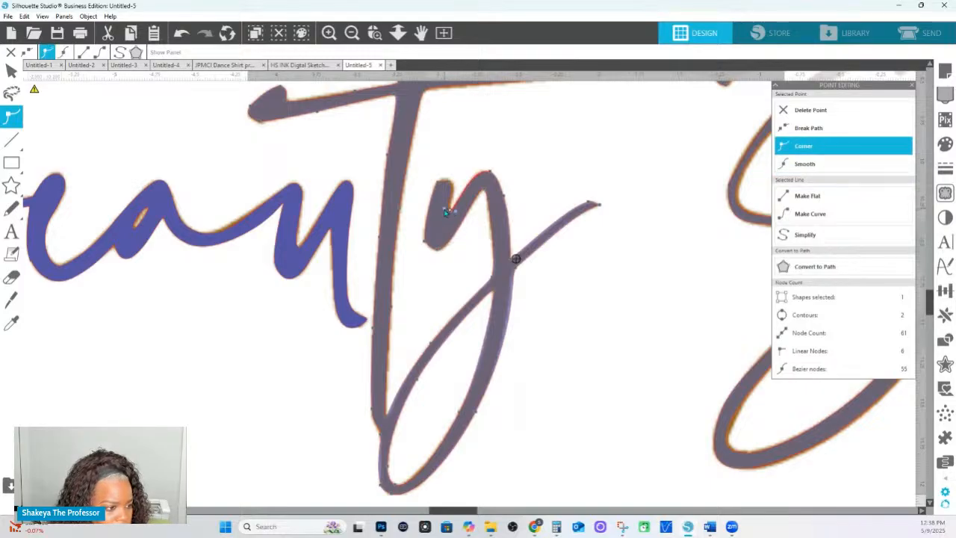
left_click(450, 184)
left_click(799, 110)
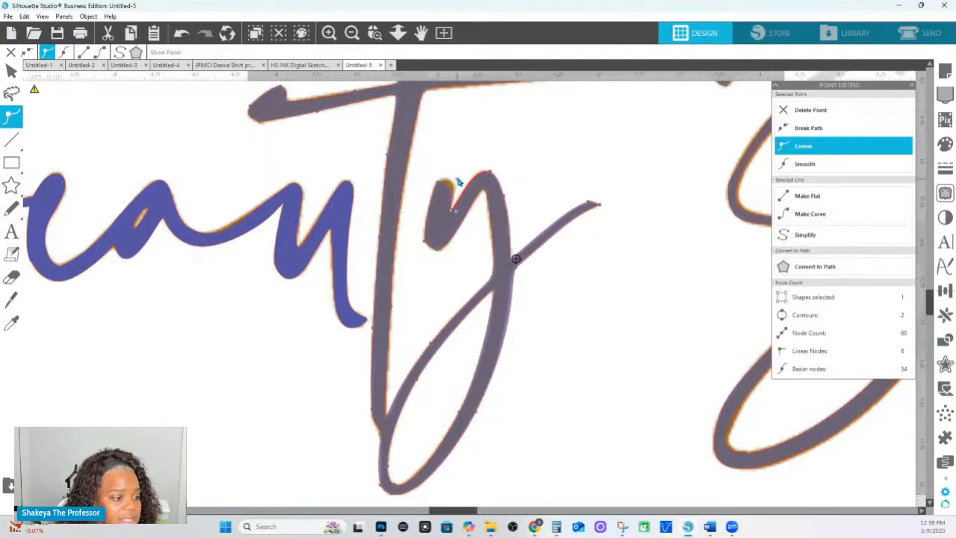
left_click_drag(461, 169, 460, 168)
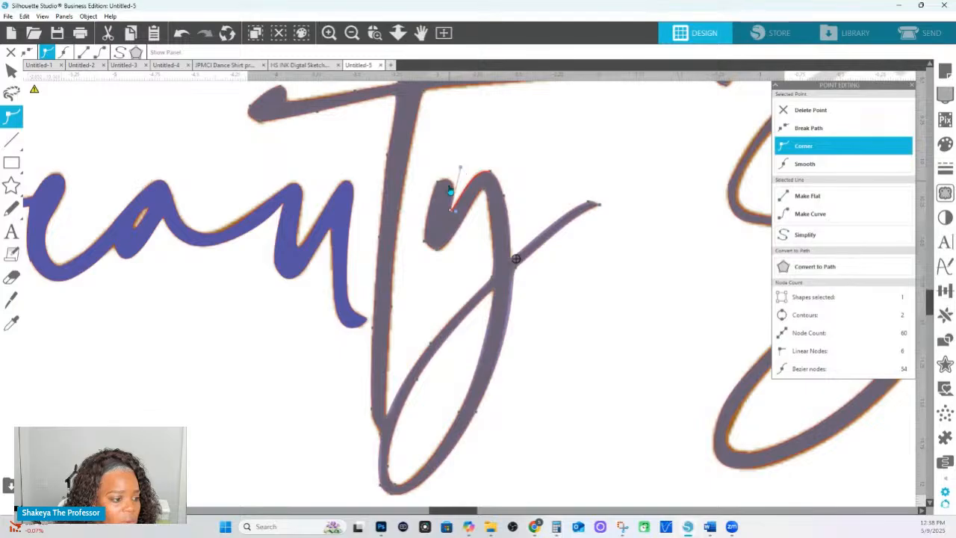
- Add a point at the upper right of the y's first stroke and round off the stroke's top
left_click(451, 189)
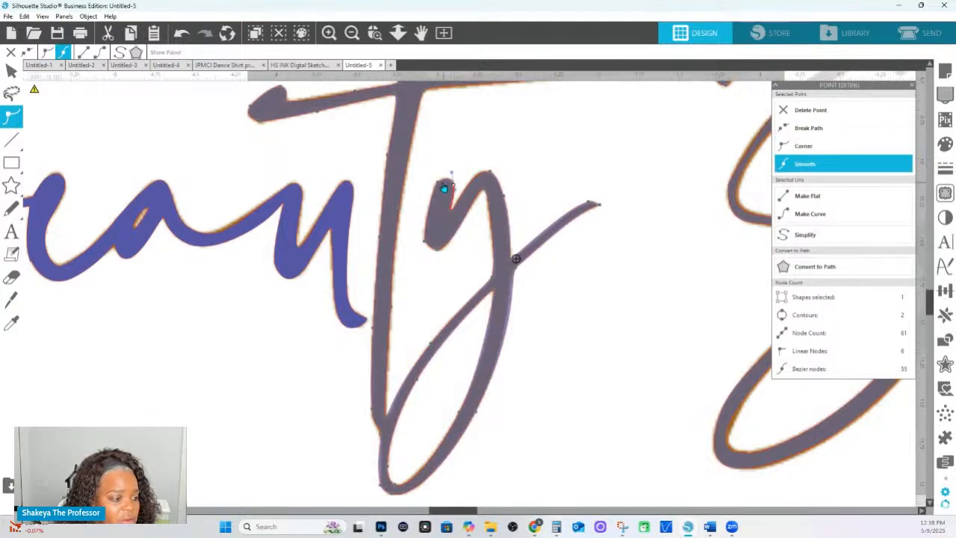
left_click(437, 185)
left_click(446, 183)
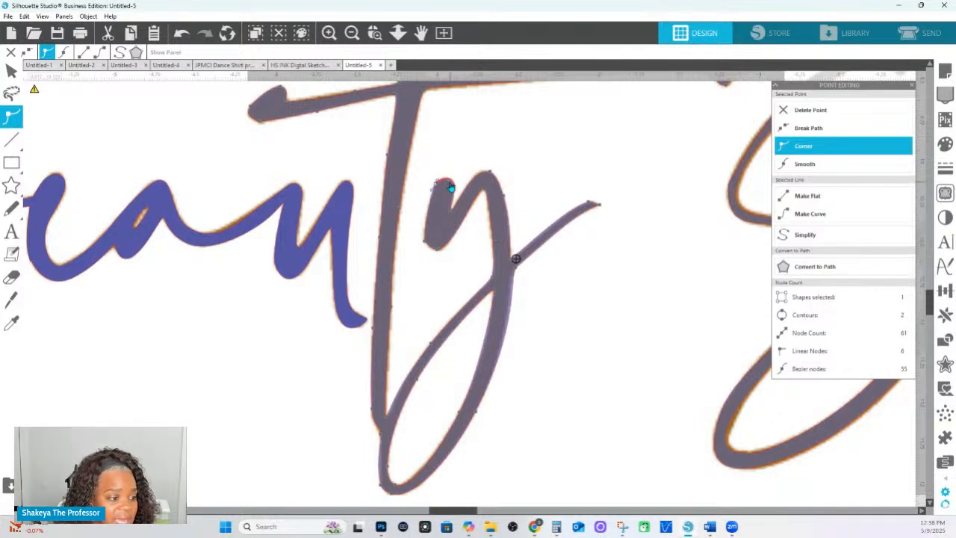
left_click(450, 177)
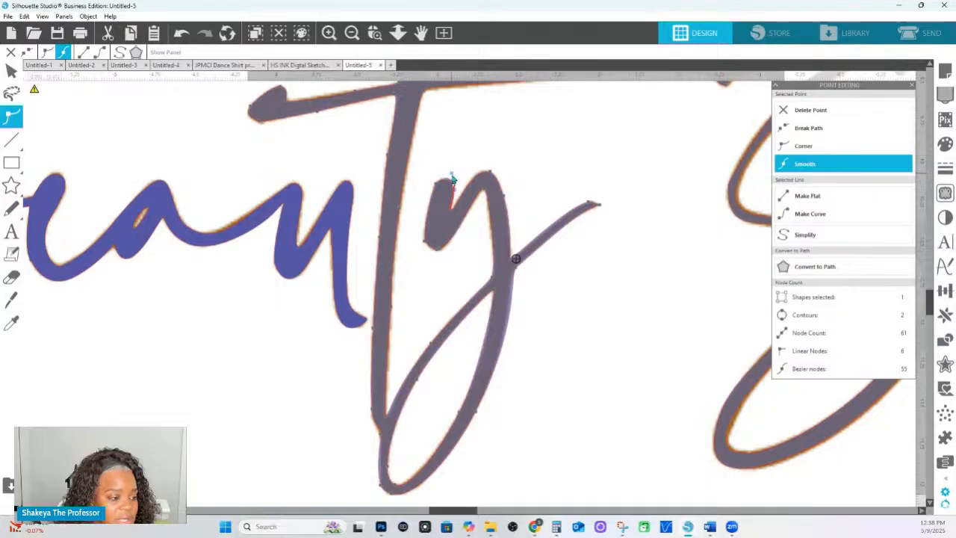
- Delete an extra point at the bottom of the y's first stroke and refine the curve of its rounded base
left_click(432, 250)
left_click(811, 112)
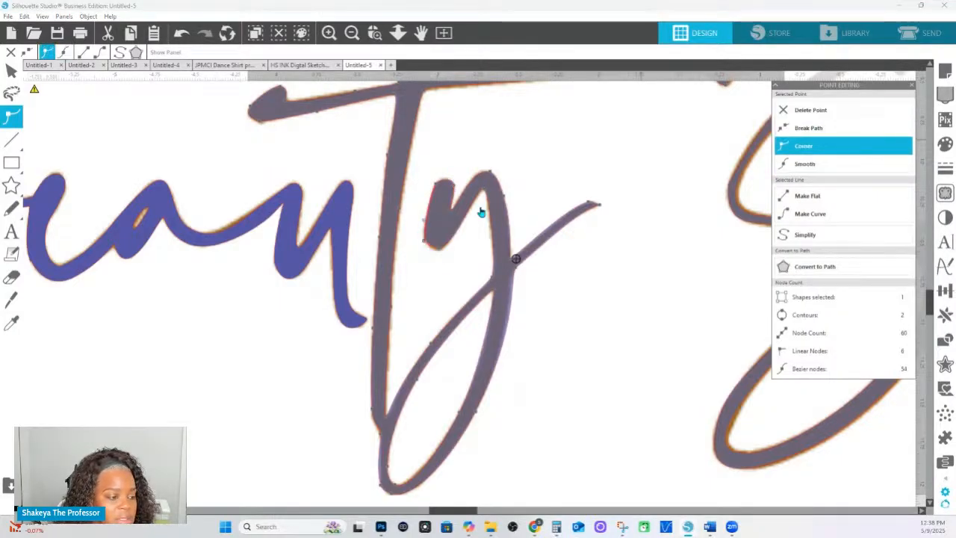
left_click(439, 251)
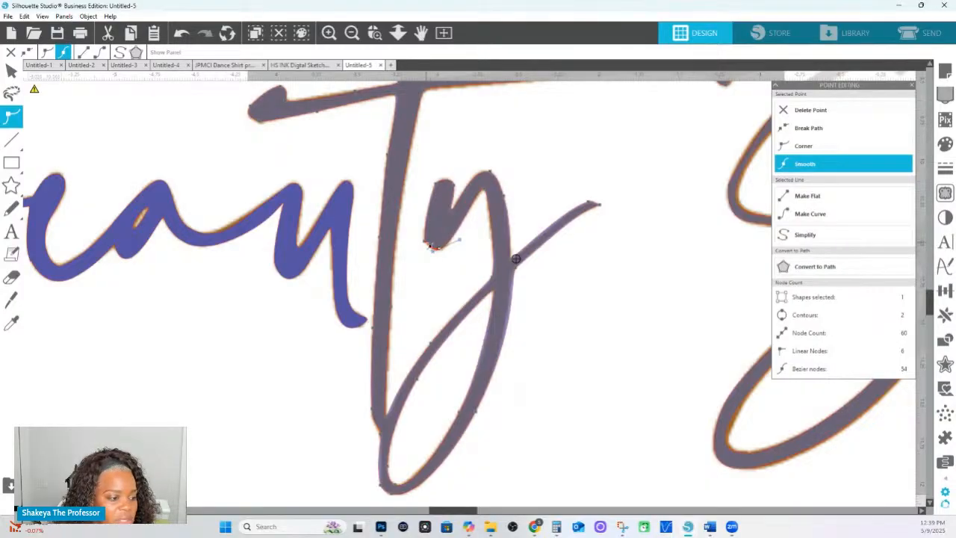
left_click(425, 241)
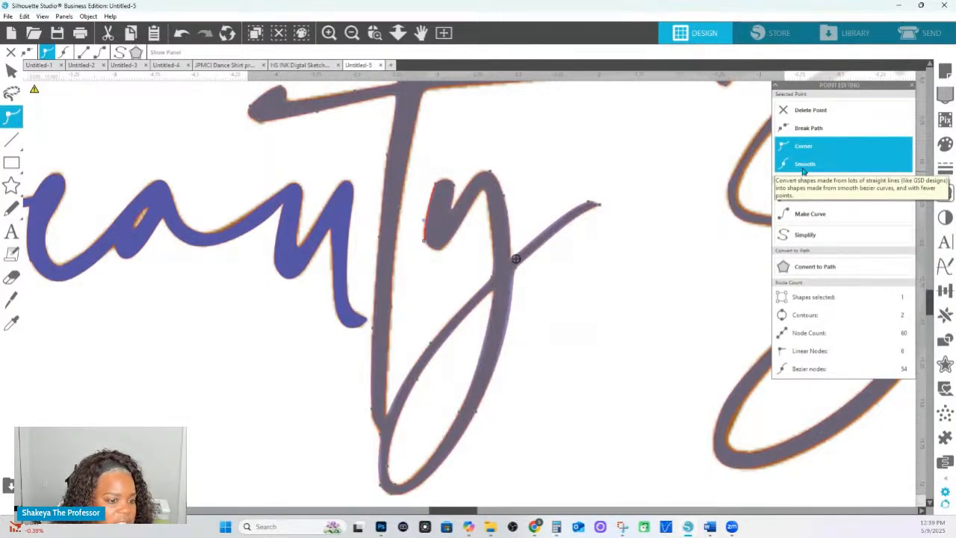
left_click(442, 251)
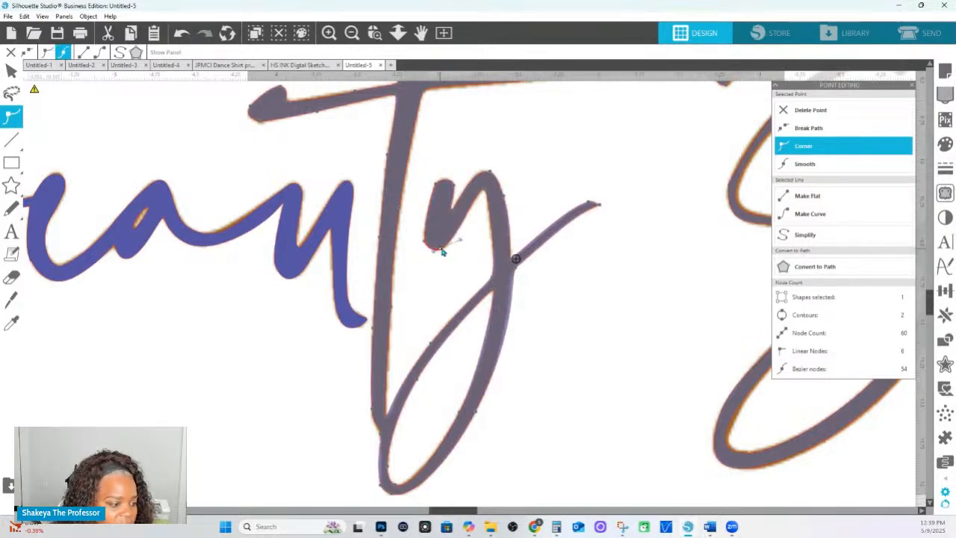
- Refine the curve points along the right edge of the t's stem, down to where it meets the y's tail loop
left_click(401, 212)
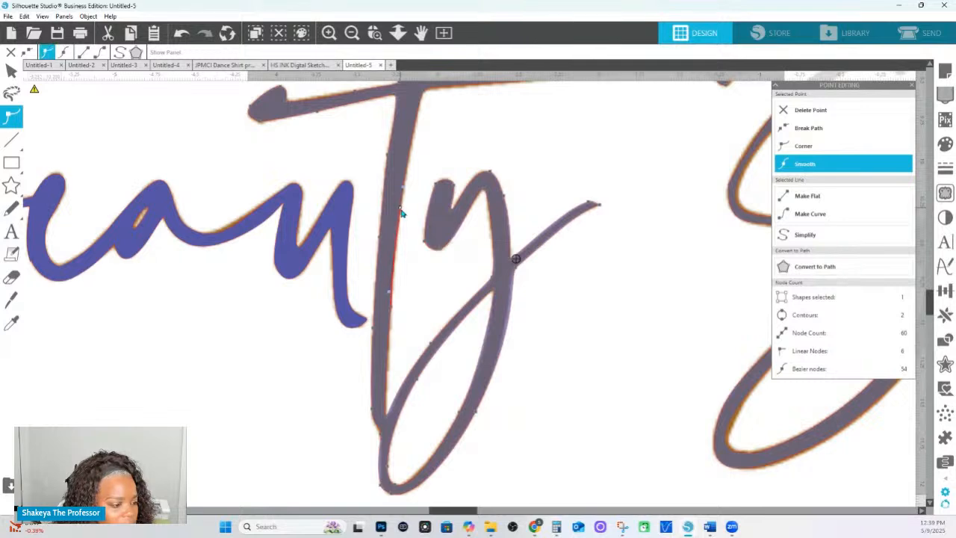
left_click(394, 310)
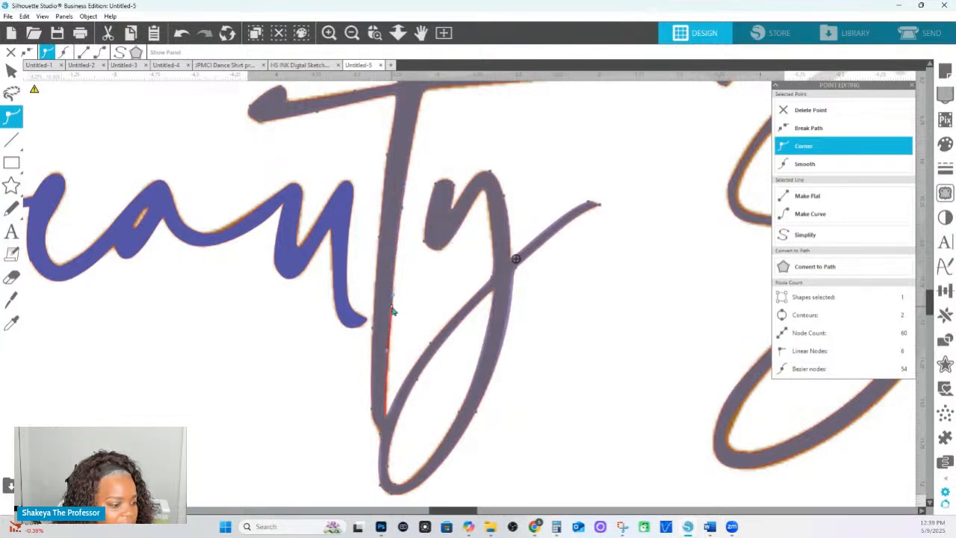
left_click(388, 416)
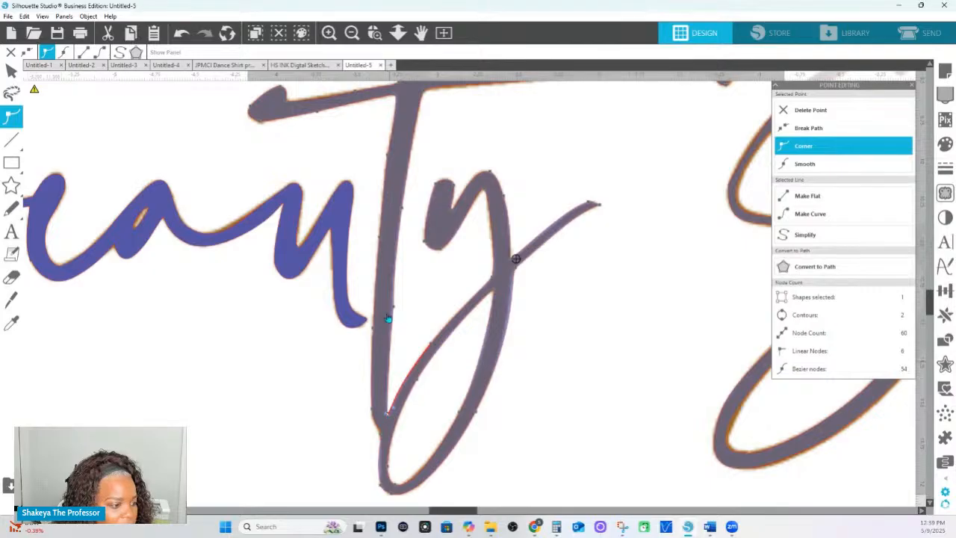
- Delete the extra point on the upper left edge of the t's stem and make the remaining point there a corner
left_click(389, 156)
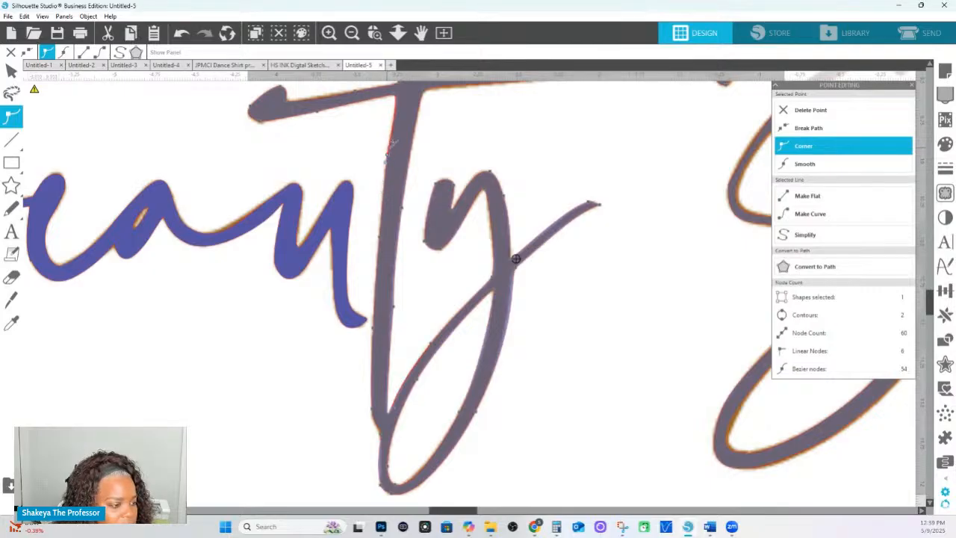
left_click(389, 152)
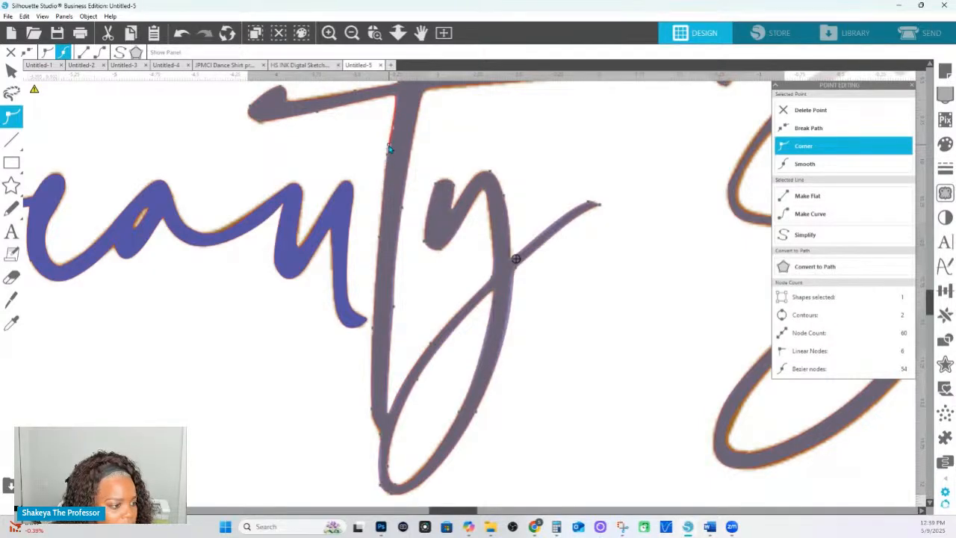
left_click(849, 108)
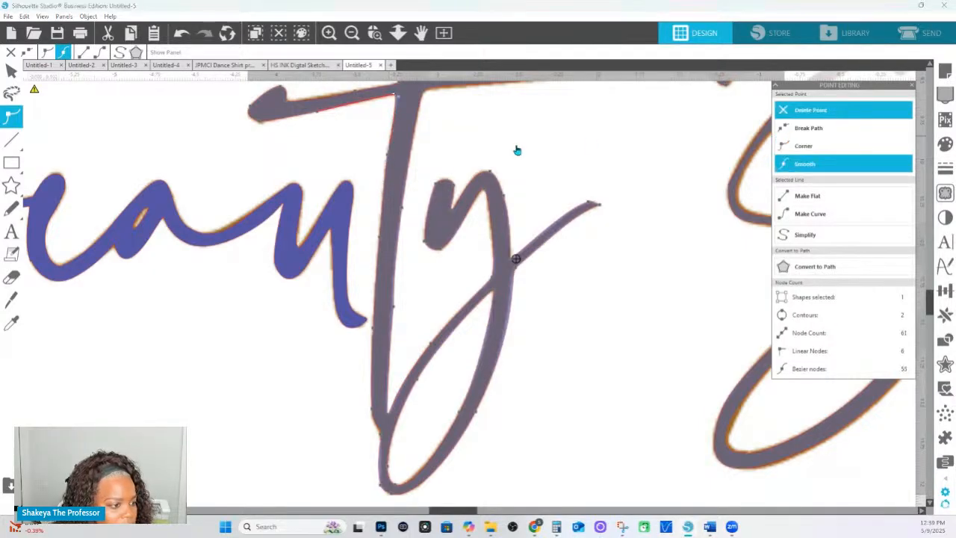
left_click(388, 158)
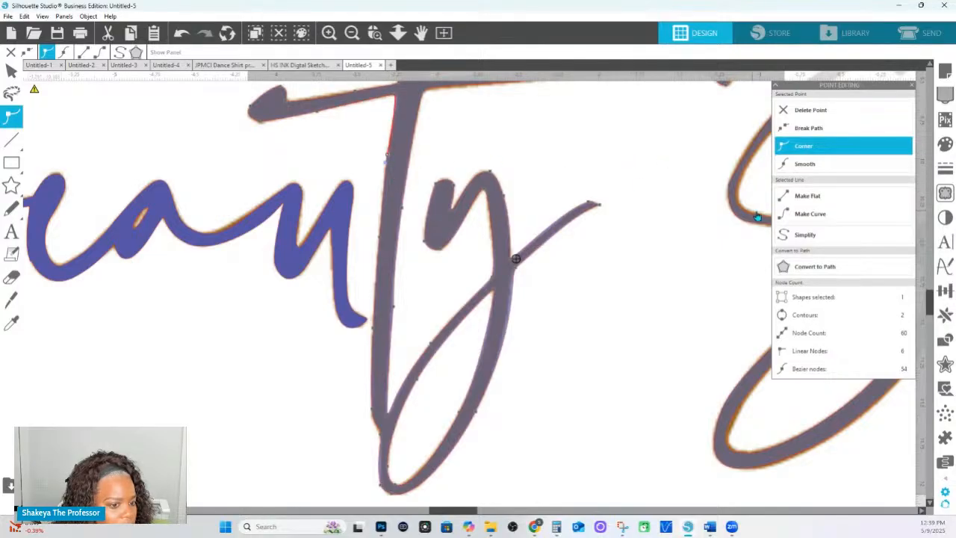
left_click(803, 165)
left_click(804, 148)
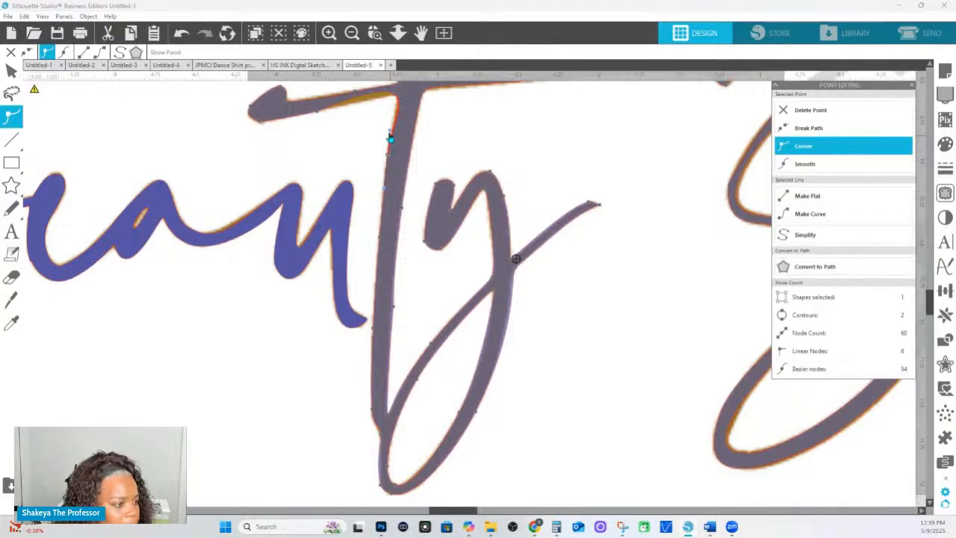
- Make the point at the left junction of stem and crossbar a corner and straighten the crossbar's lower edge with its handle
left_click(394, 95)
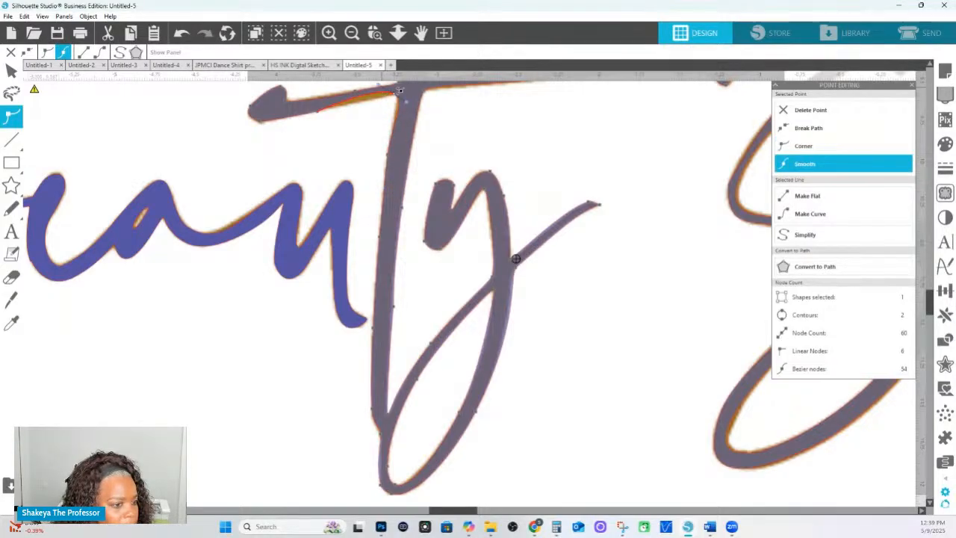
left_click(795, 149)
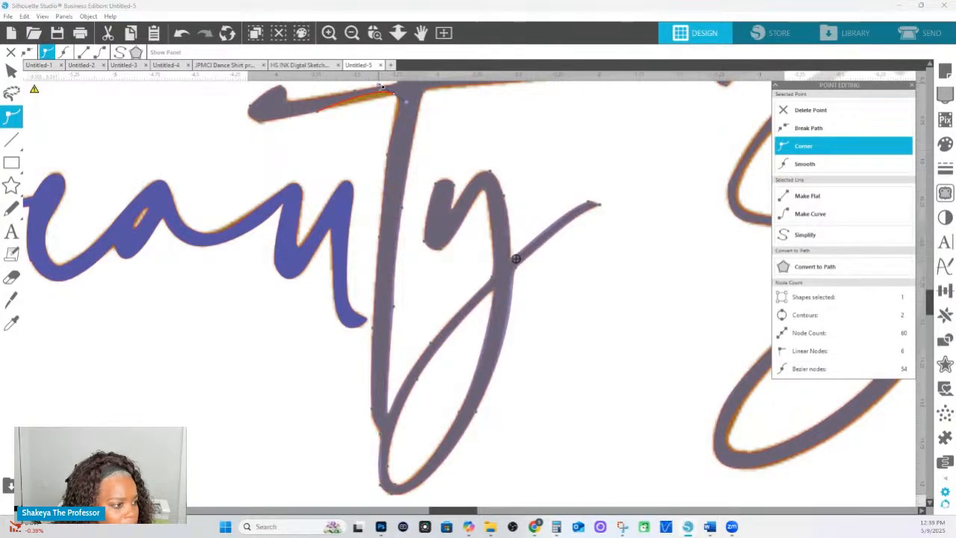
left_click_drag(379, 84, 377, 98)
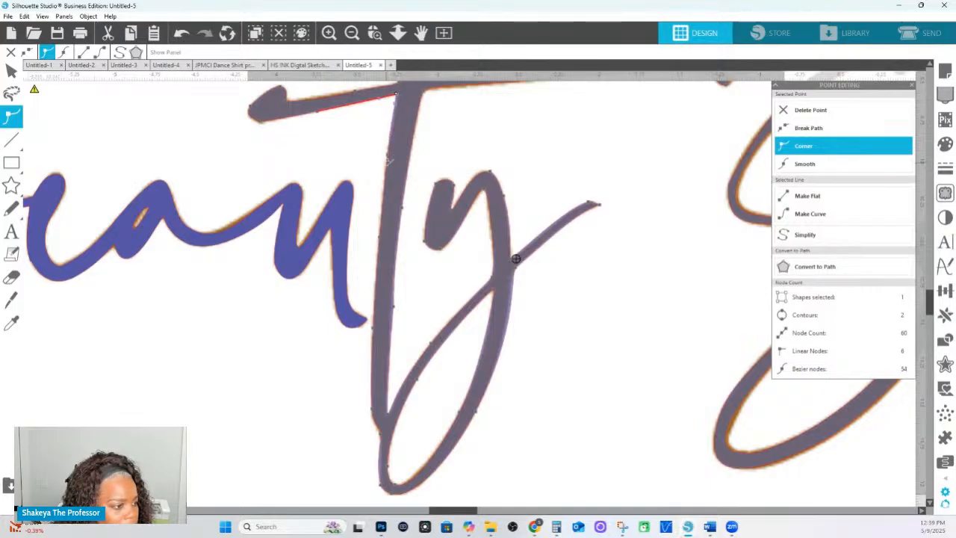
- Refine the points on both sides of the t's stem where it meets the underside of the crossbar
scroll(428, 119, "up", 1)
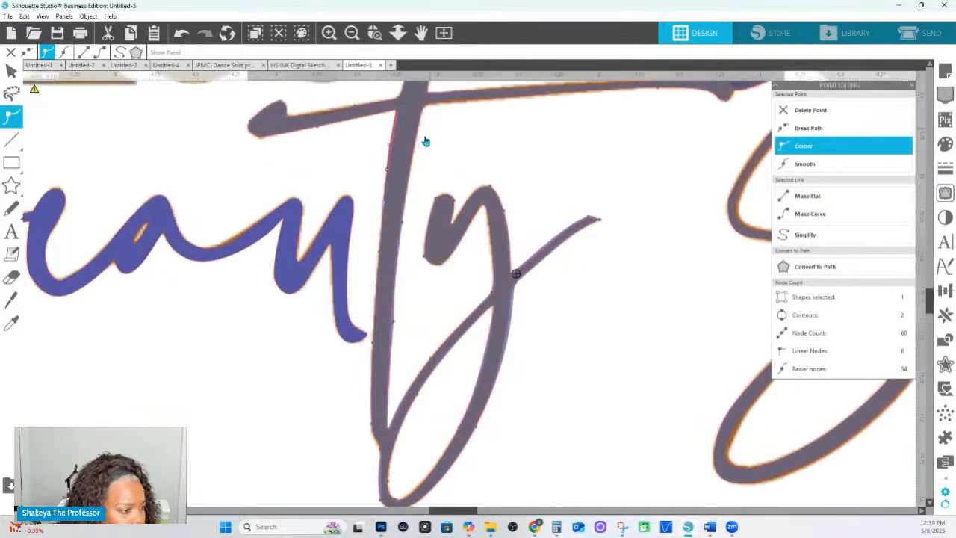
left_click(393, 113)
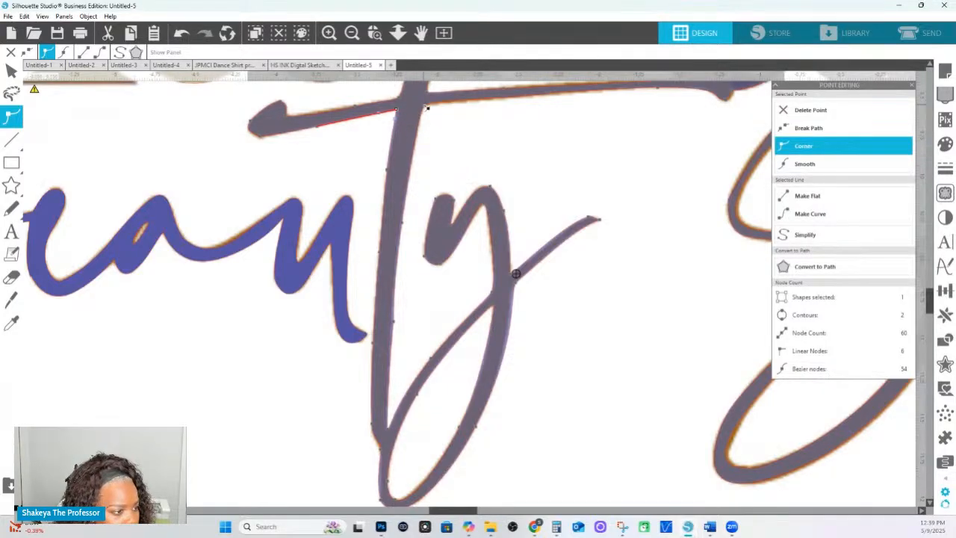
left_click(424, 109)
right_click(417, 111)
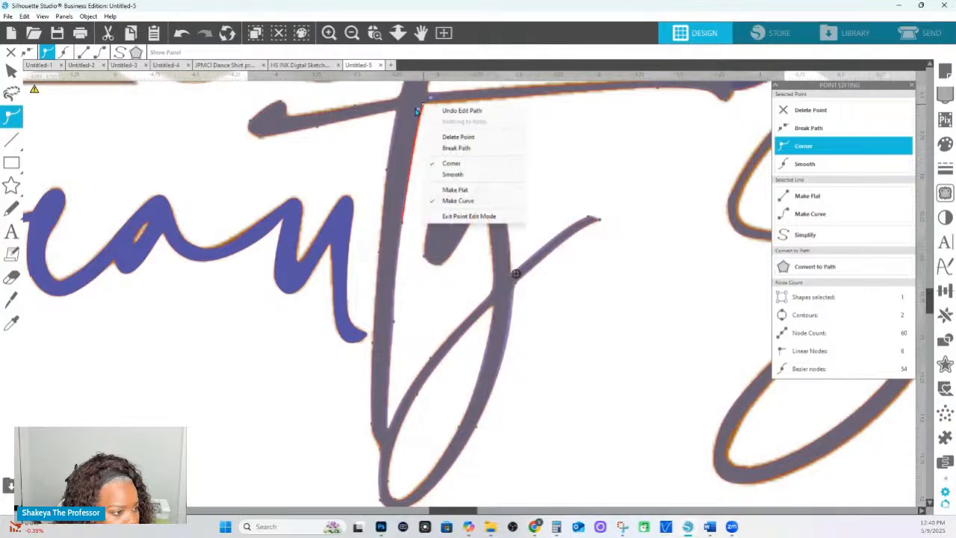
left_click(419, 111)
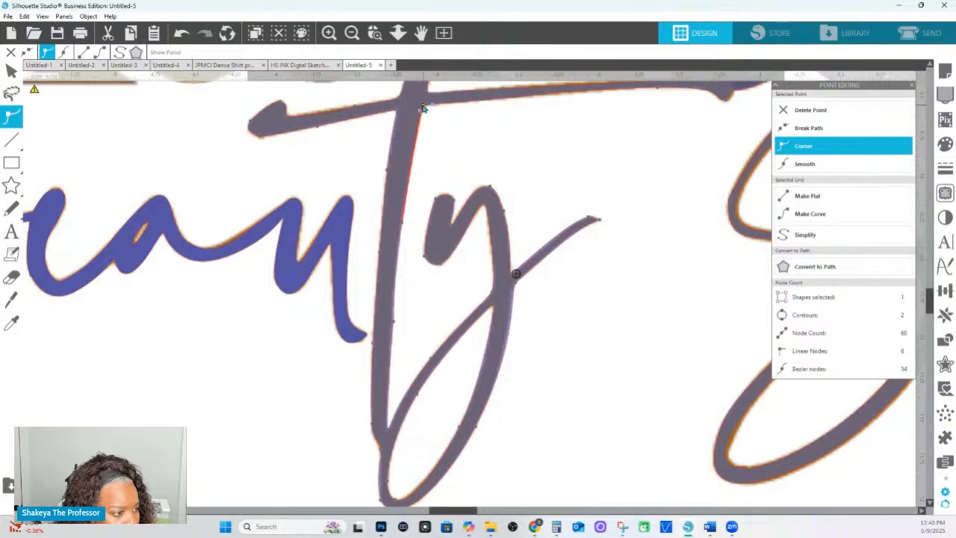
- Refine the points along the upper edge and tip of the crossbar's left arm, then deselect them
left_click(353, 112)
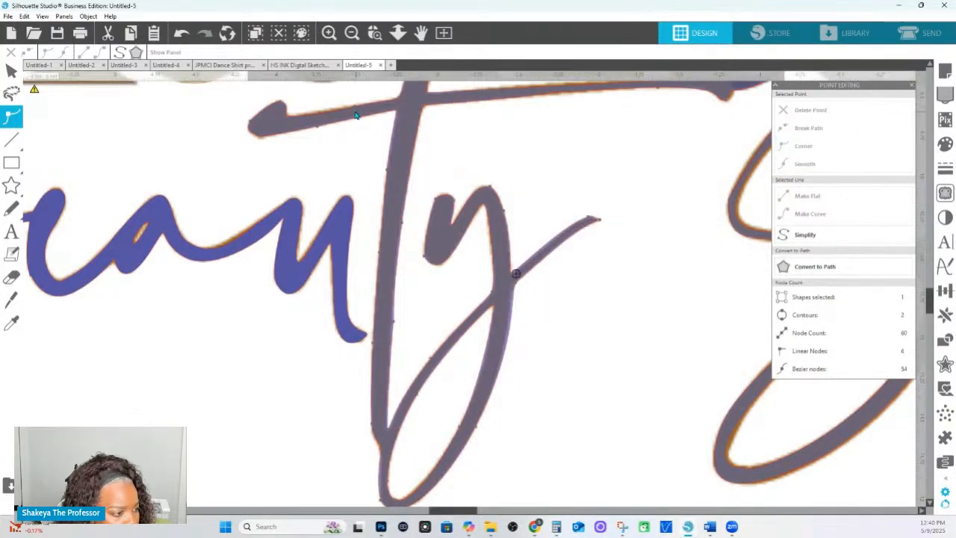
left_click(287, 119)
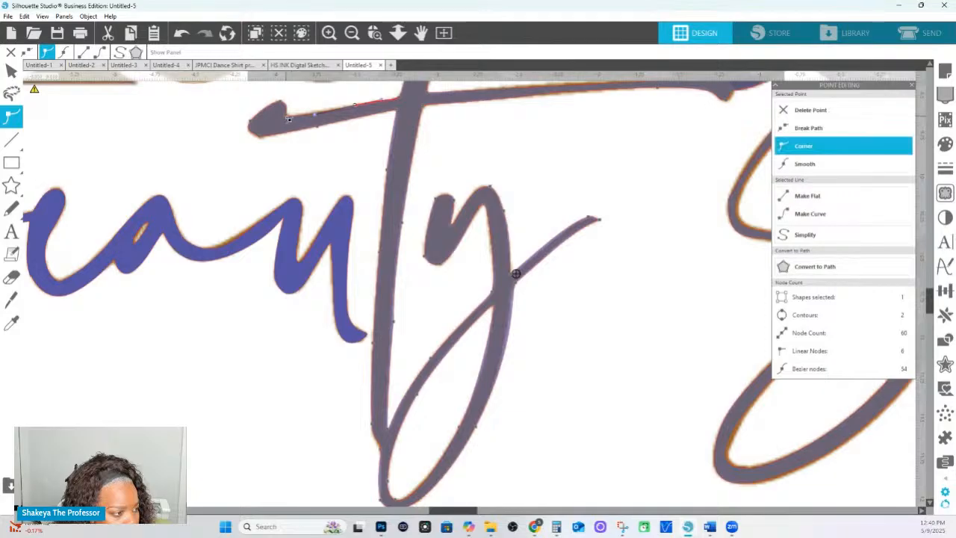
left_click(259, 142)
left_click(569, 297)
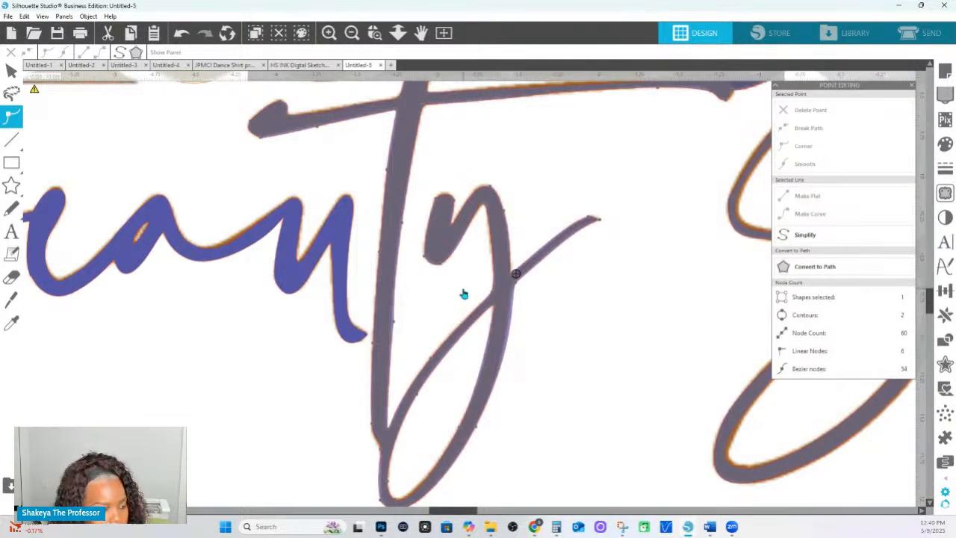
- Recolour the ty shape with the blue sampled from the neighbouring script letters
key("Escape")
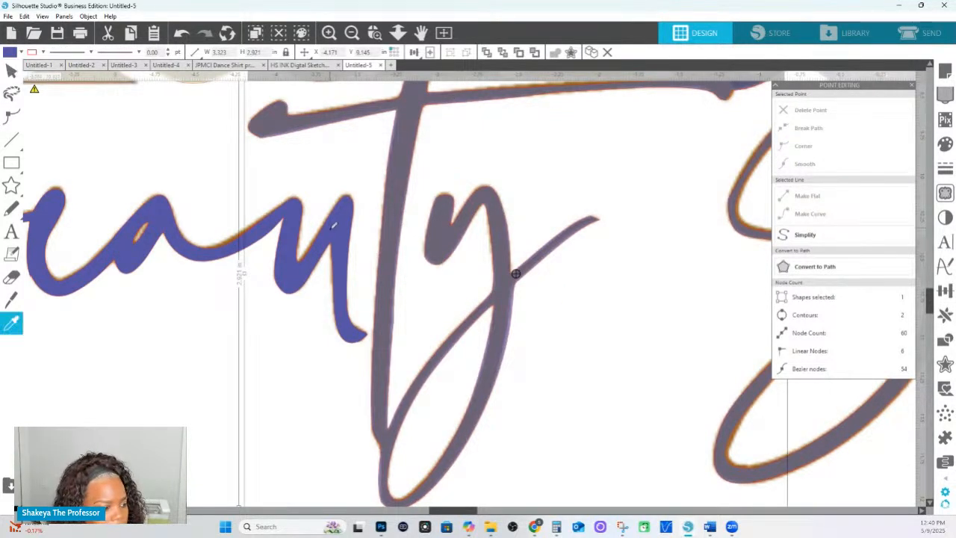
left_click(328, 234)
- Reopen the ty shape for point editing and straighten the right edge of the t's stem using its curve handles
double_click(391, 314)
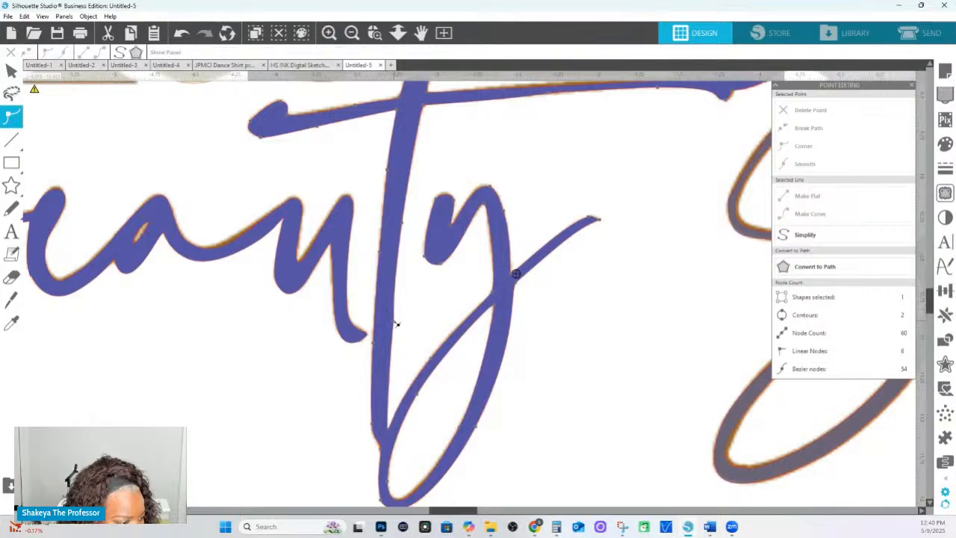
left_click(392, 320)
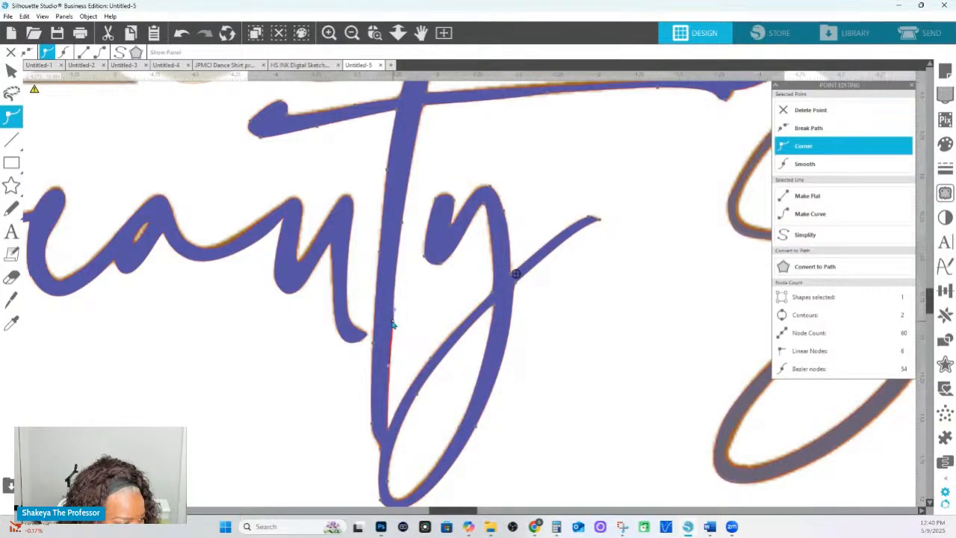
left_click(400, 255)
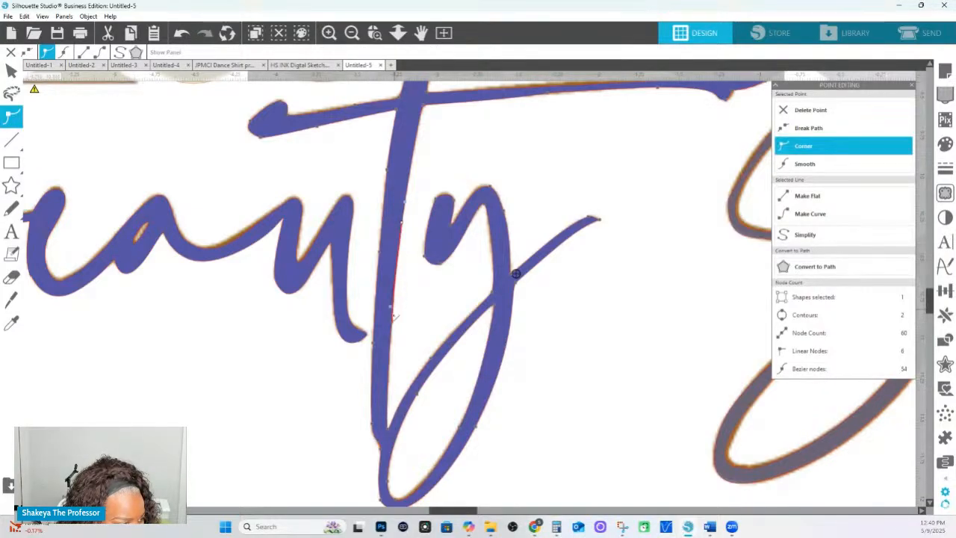
left_click_drag(390, 306, 394, 305)
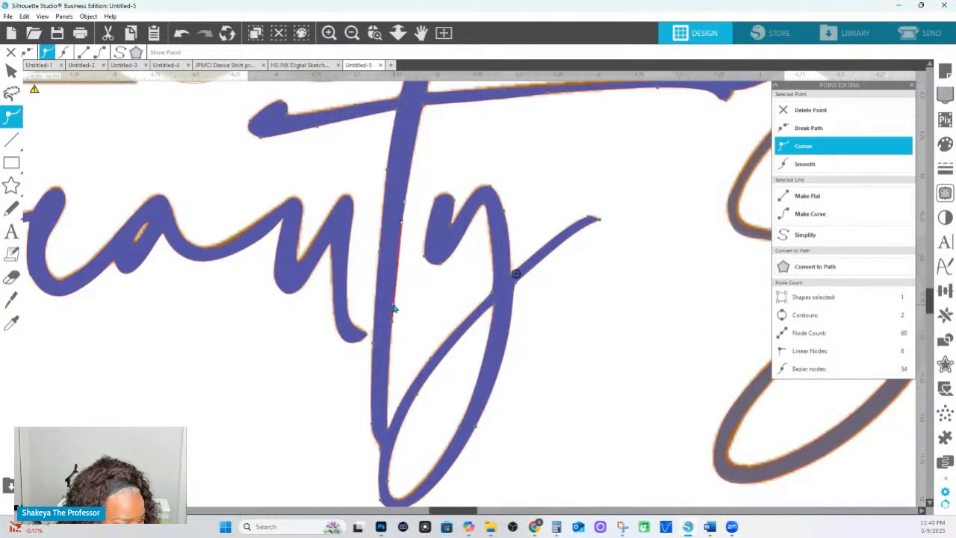
- Refine the points on the left edge of the t's stem and on both edges of the crossbar's left arm
left_click(378, 258)
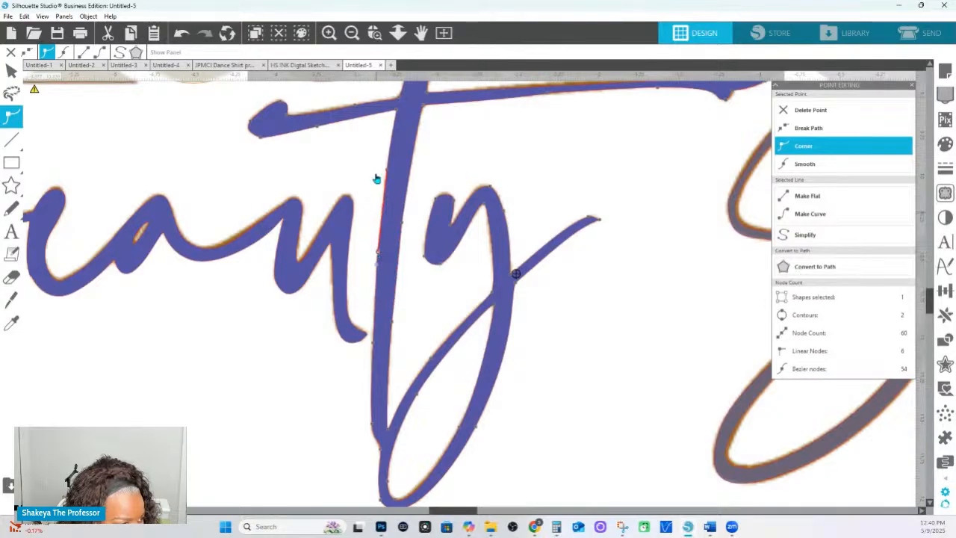
left_click(387, 171)
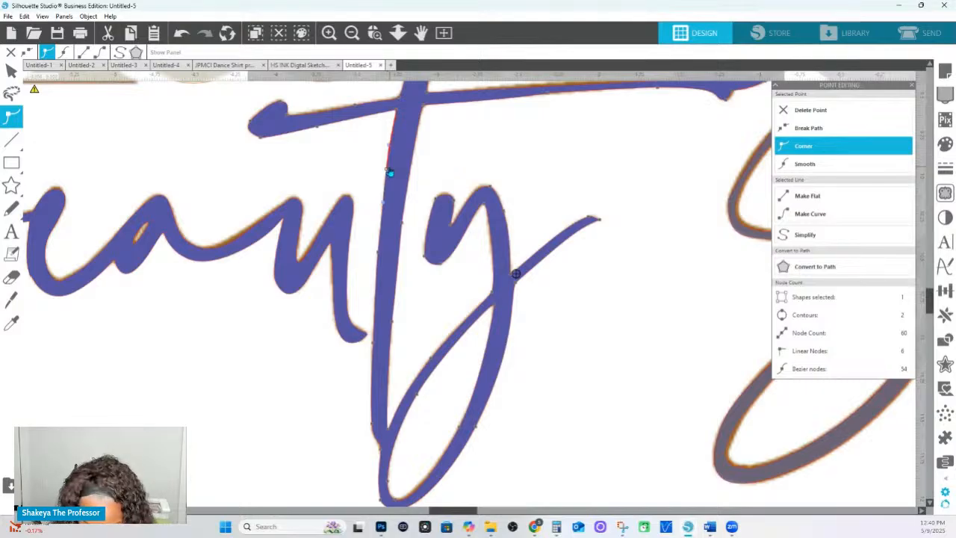
left_click(354, 110)
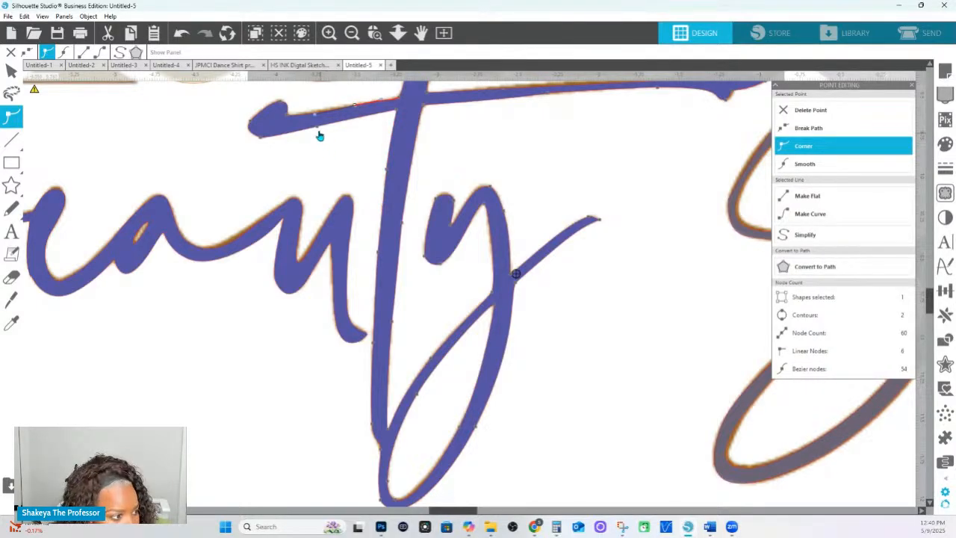
left_click(319, 129)
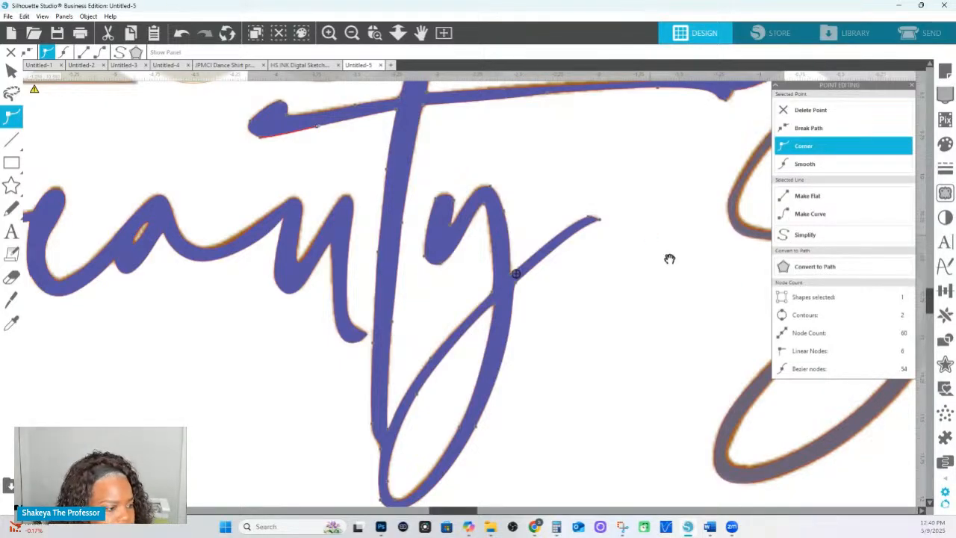
- Delete the group of excess points at the crossbar's right end where it overlaps the a of the word above
left_click_drag(667, 258, 239, 380)
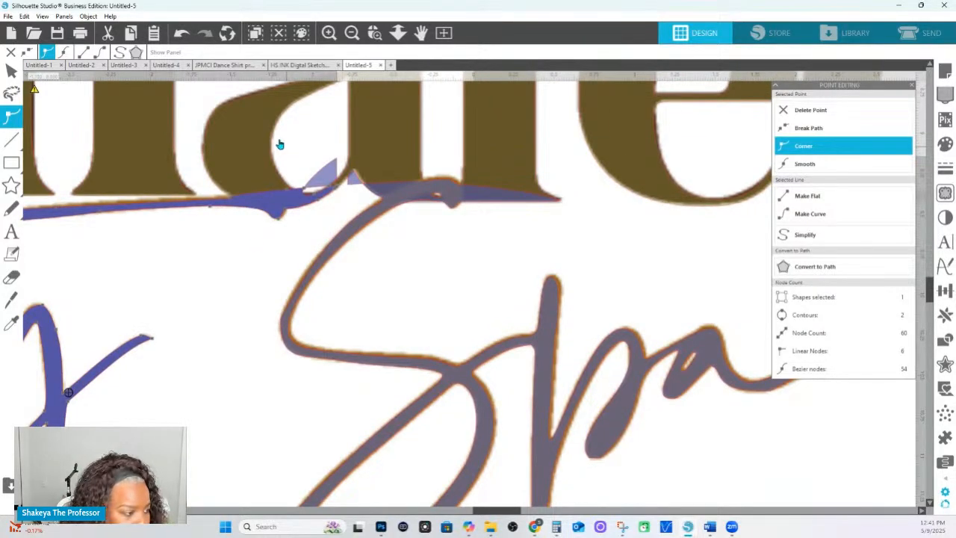
left_click_drag(279, 147, 357, 217)
left_click(777, 111)
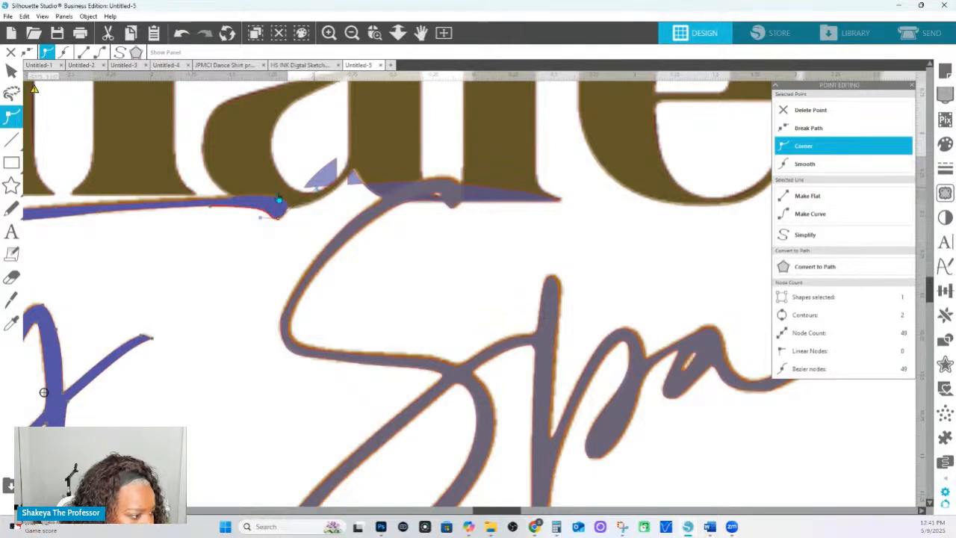
- Reshape the crossbar's right end into a rounded tip, adding a smooth point between its upper and lower edges
left_click(231, 196)
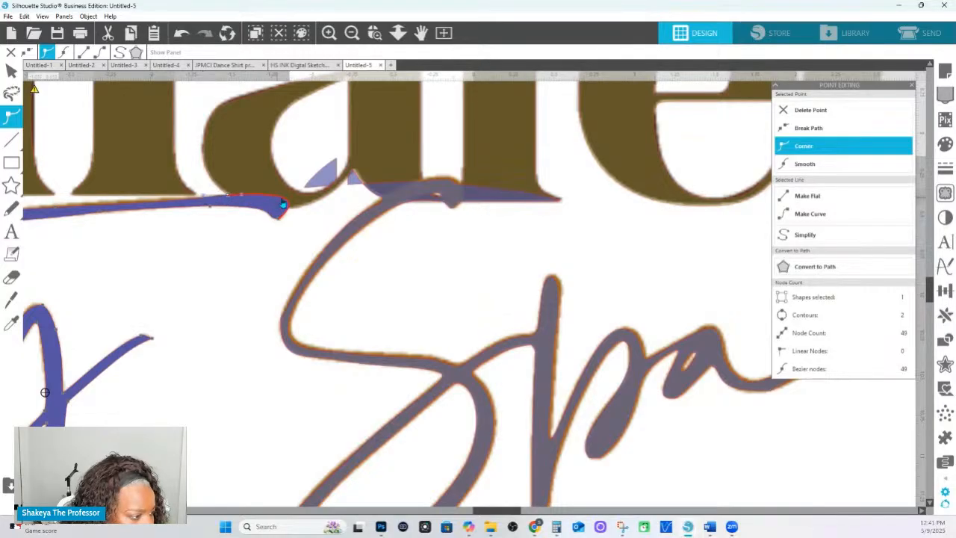
left_click_drag(265, 203, 282, 200)
double_click(283, 221)
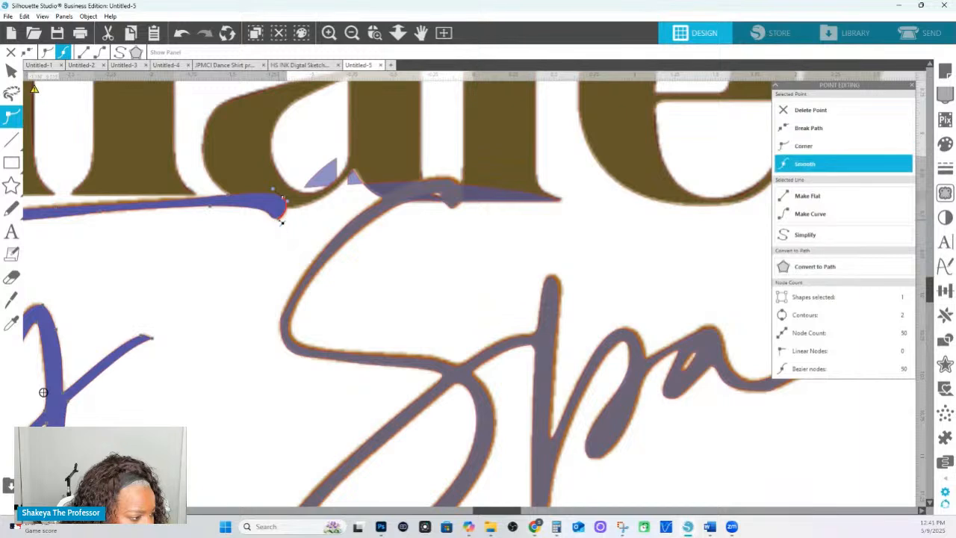
- Refine the points along the crossbar's upper edge on both sides of the t's stem to even out the stroke
left_click_drag(241, 250, 446, 268)
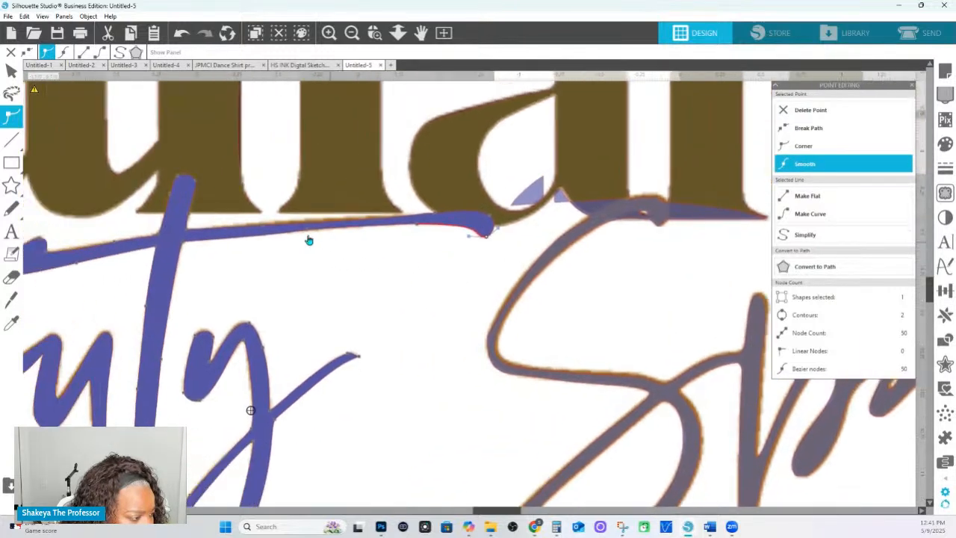
left_click(266, 227)
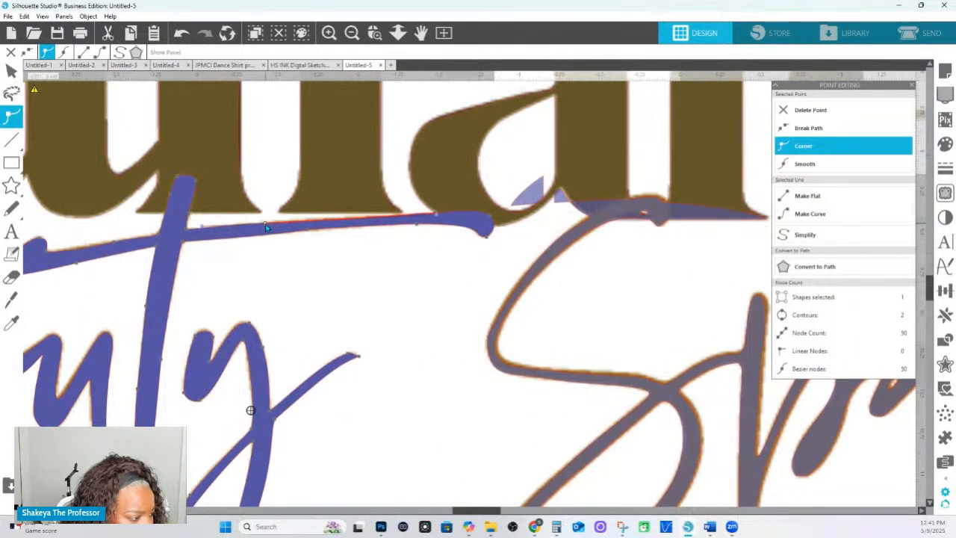
left_click(107, 245)
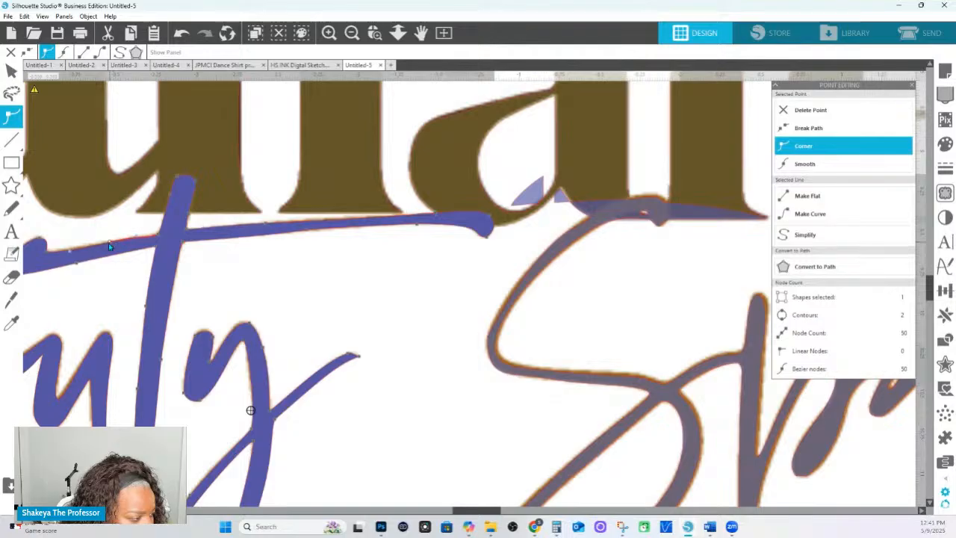
left_click_drag(104, 245, 106, 242)
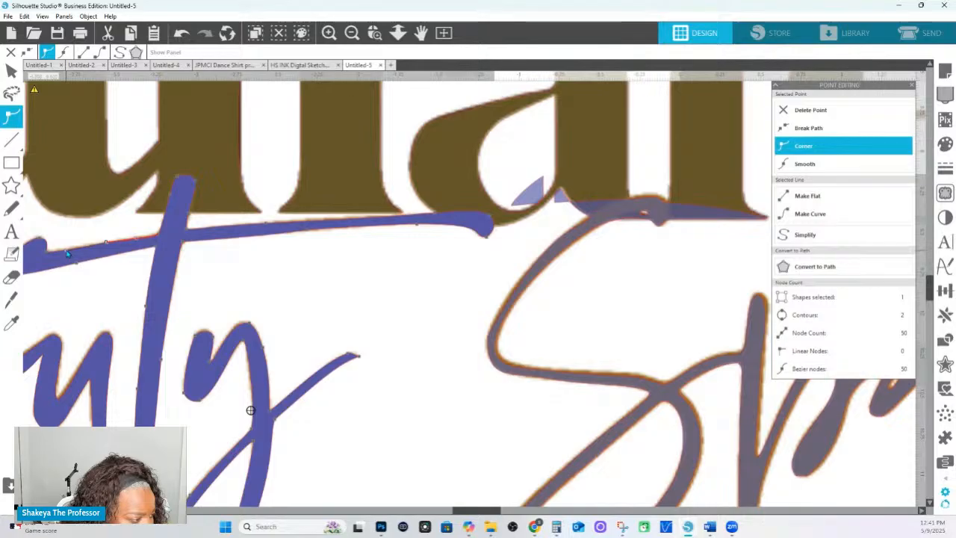
- Refine the points along the crossbar's upper edge from the t's stem to the rounded right tip
left_click(153, 240)
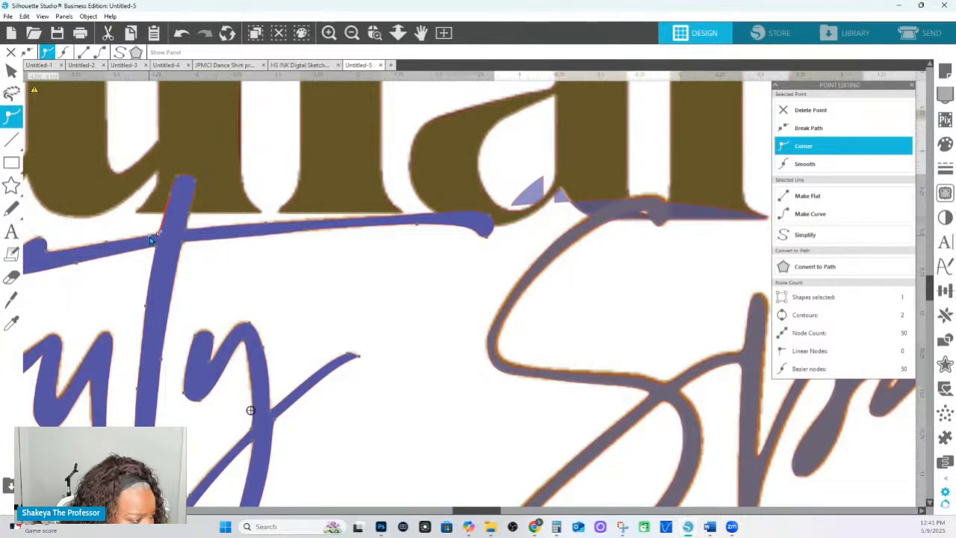
left_click(268, 224)
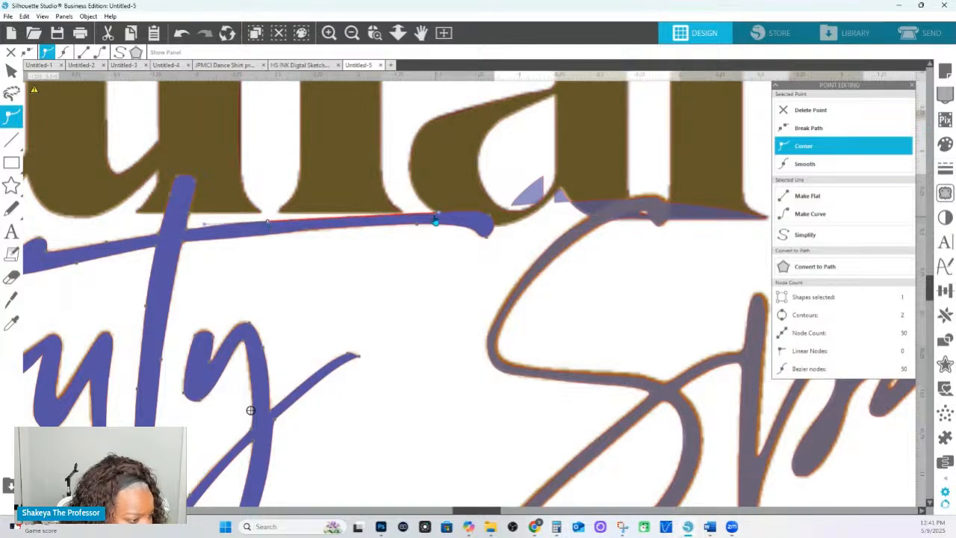
left_click(437, 215)
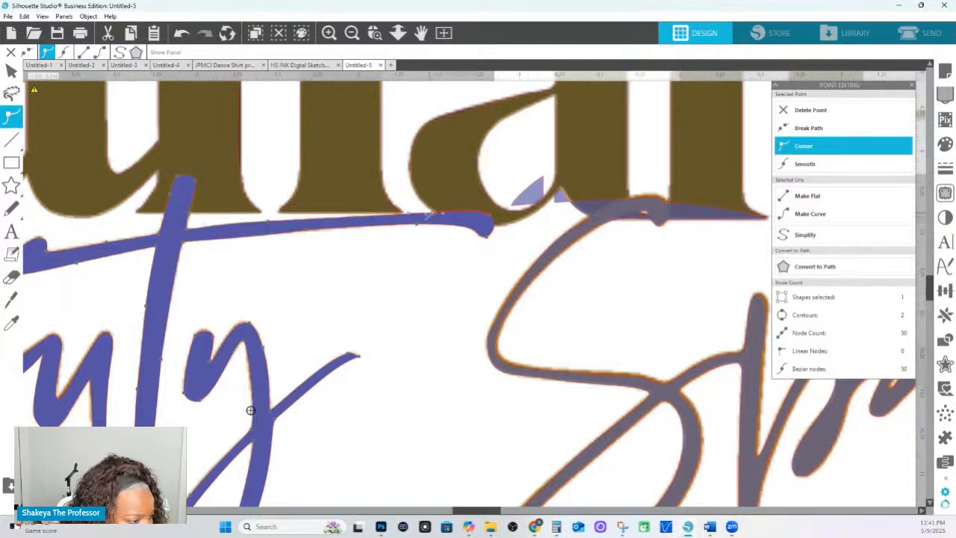
left_click_drag(409, 214, 407, 214)
left_click(490, 220)
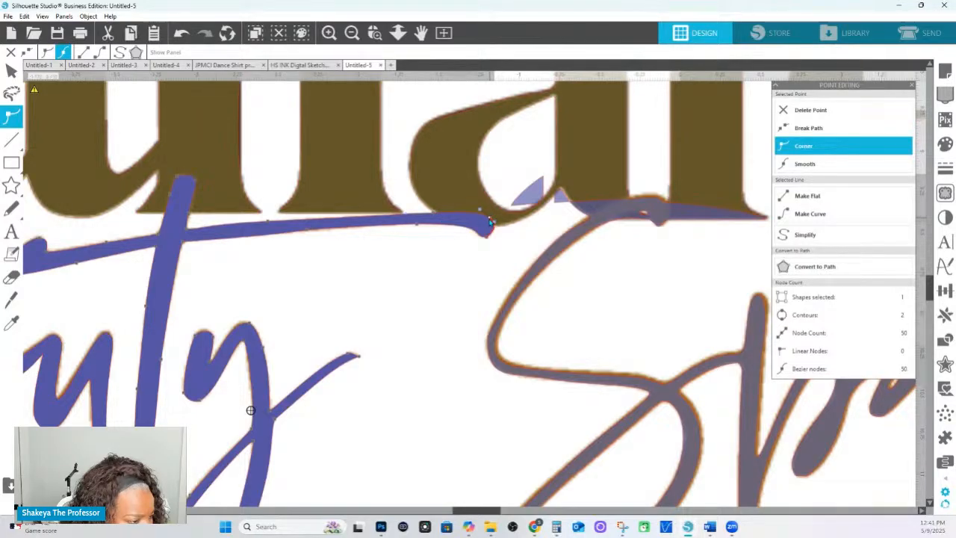
left_click(481, 213)
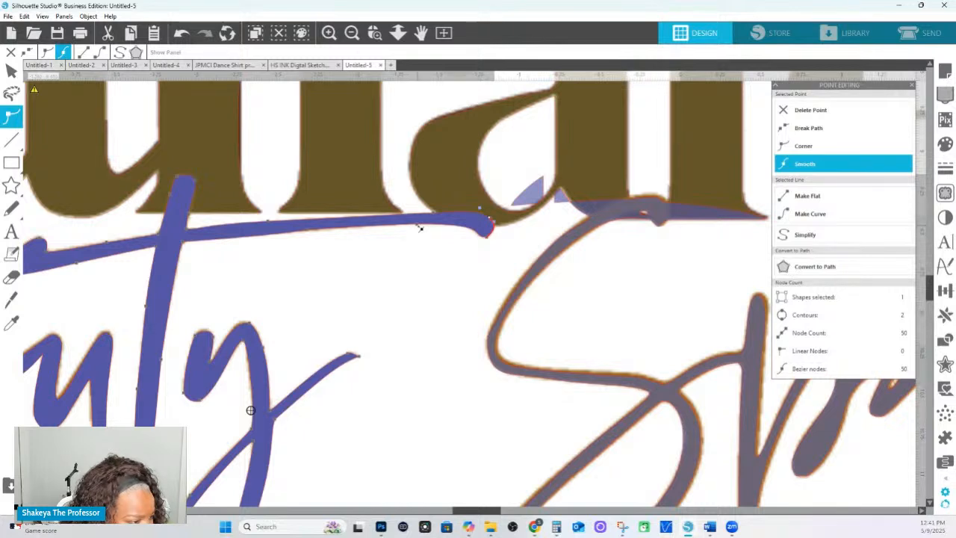
- Refine the points on the crossbar's lower edge and add a point on its upper edge between the stem and the tip
left_click(307, 237)
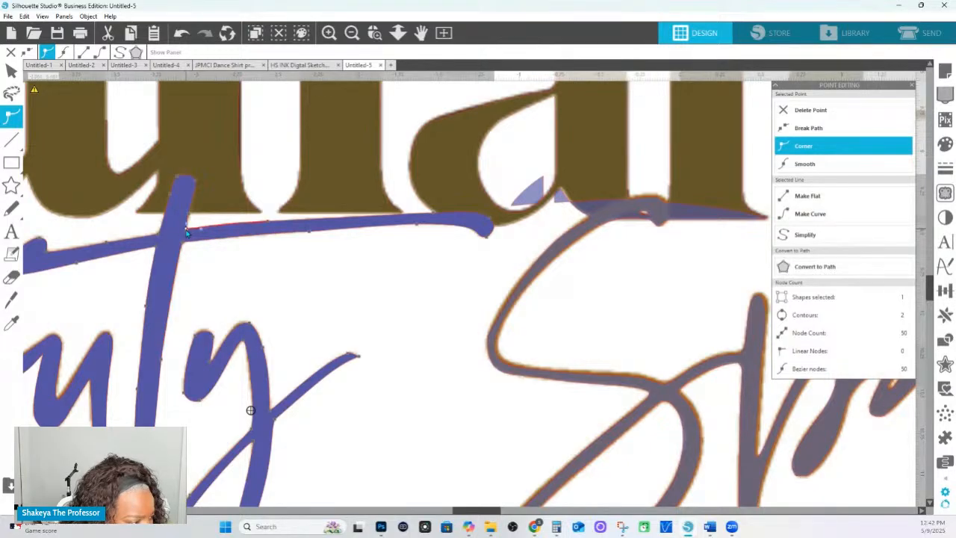
left_click(309, 231)
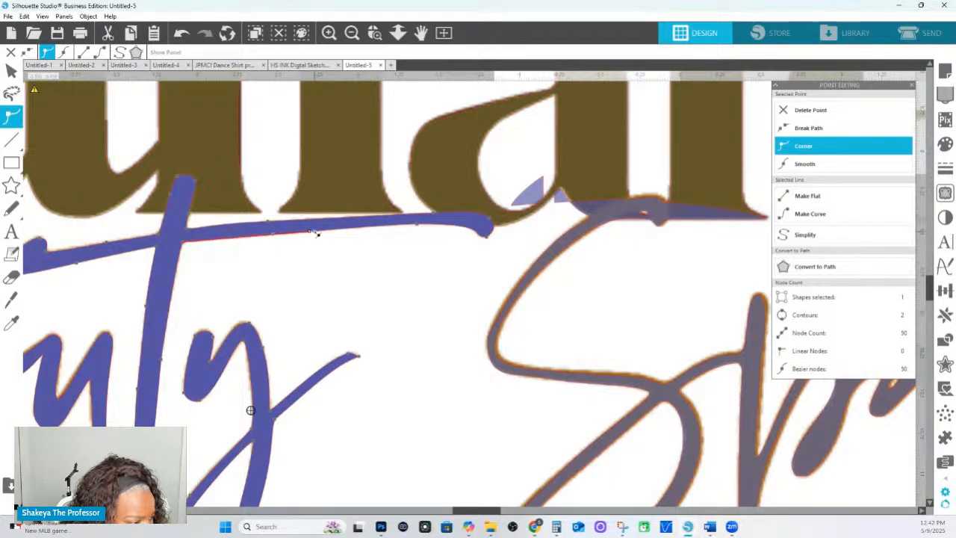
left_click(416, 228)
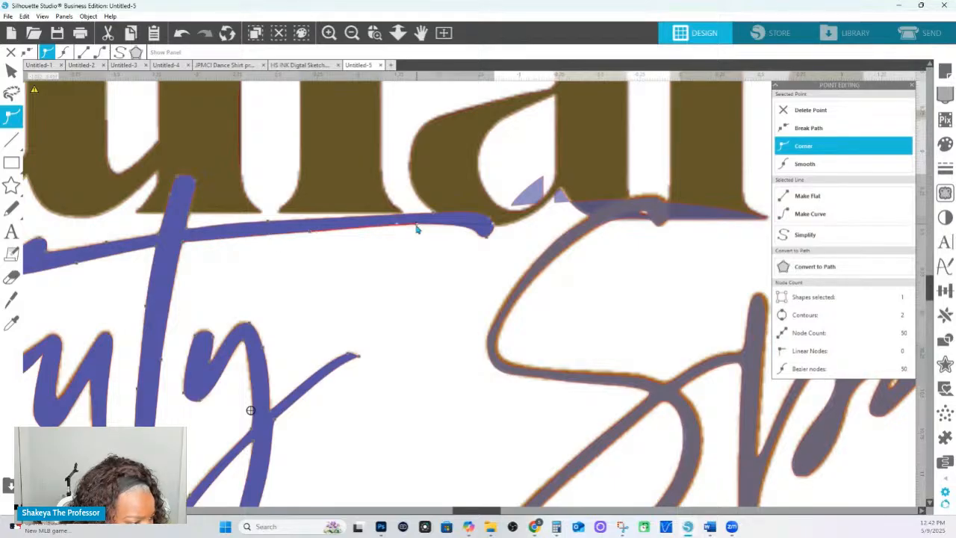
left_click(312, 234)
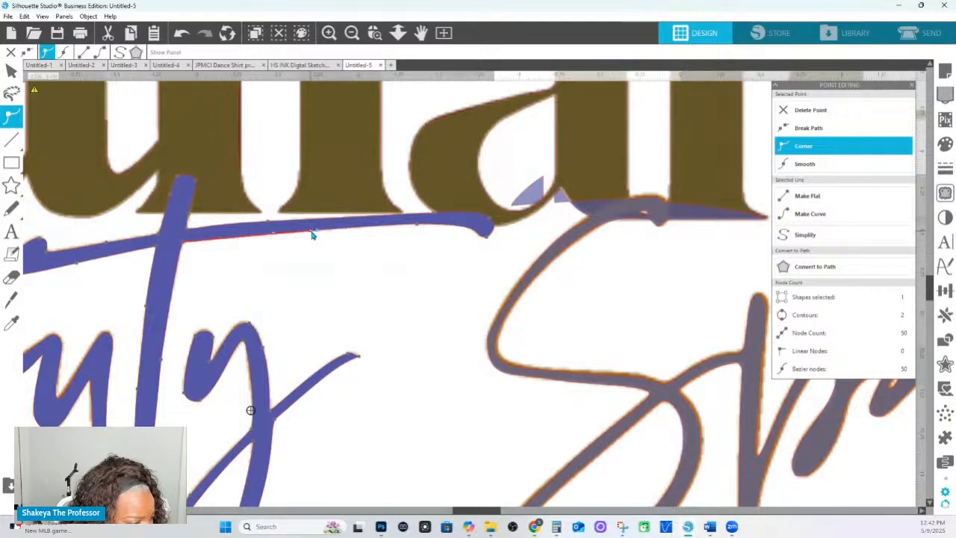
left_click(368, 220)
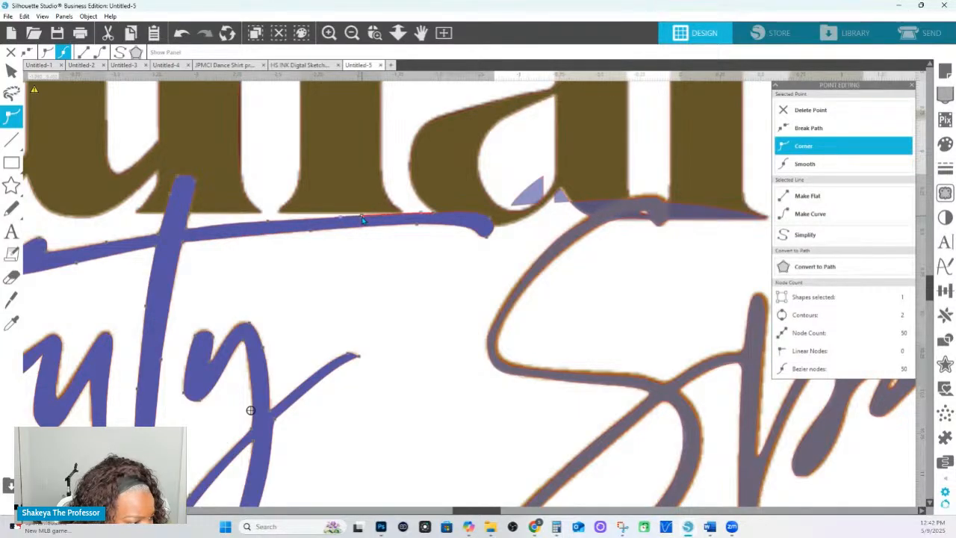
double_click(269, 223)
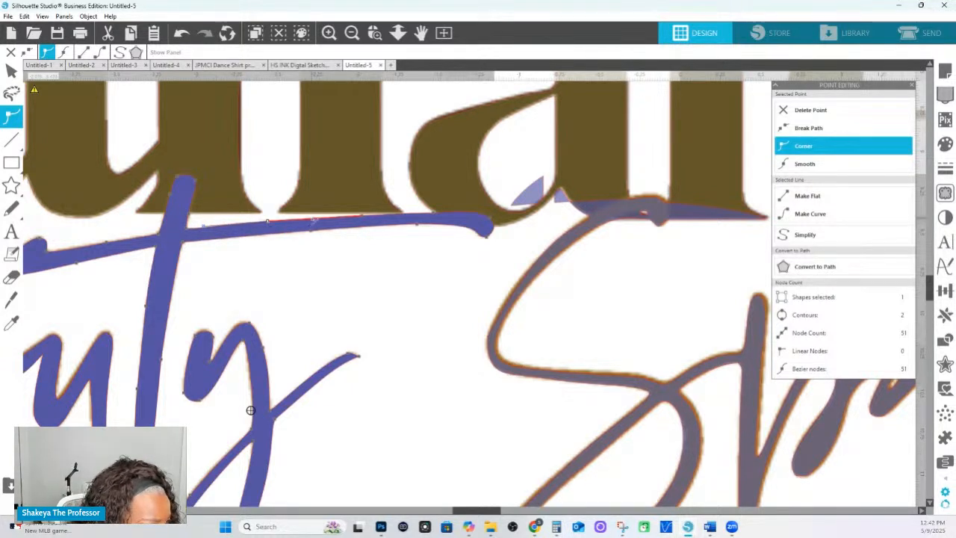
- Delete the leftover blue fragment inside the bowl of the a above the crossbar's right end
left_click(412, 324)
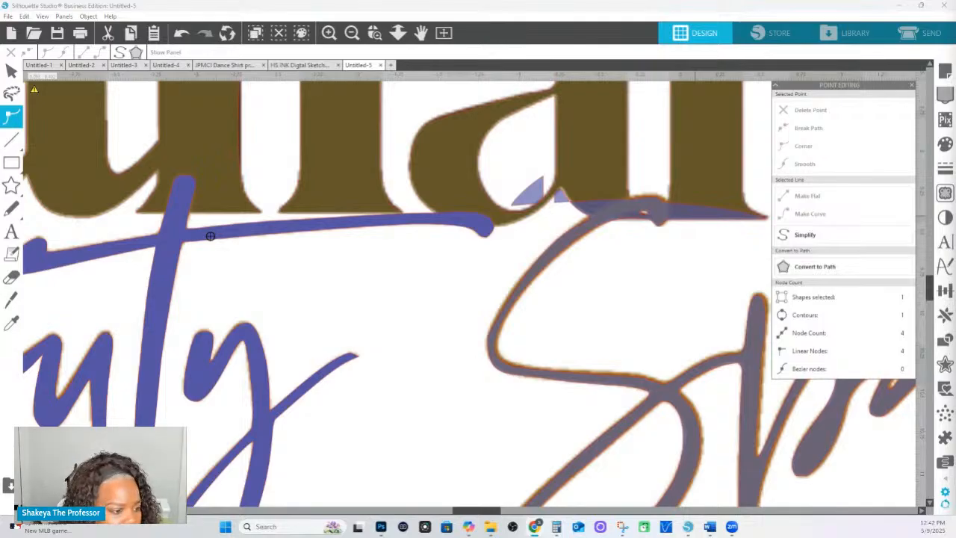
left_click(529, 201)
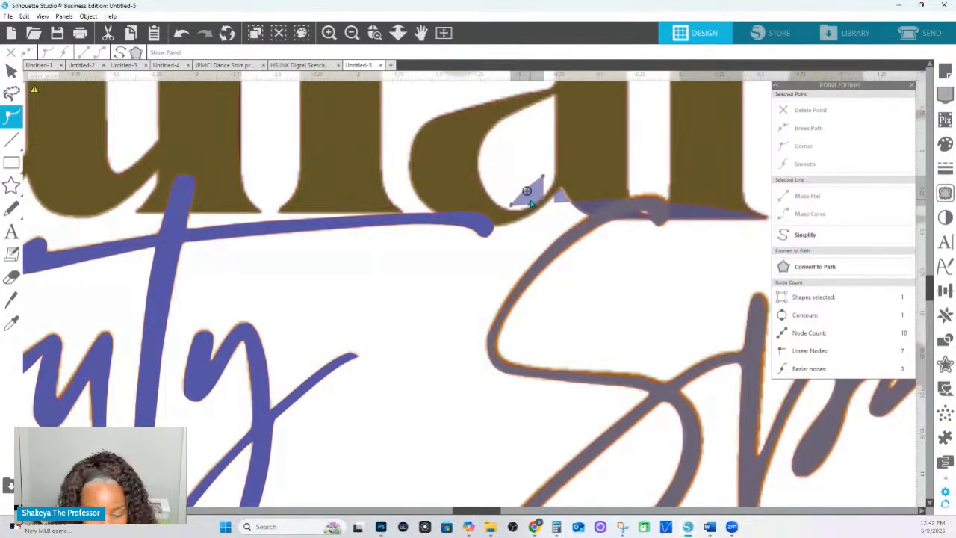
double_click(527, 191)
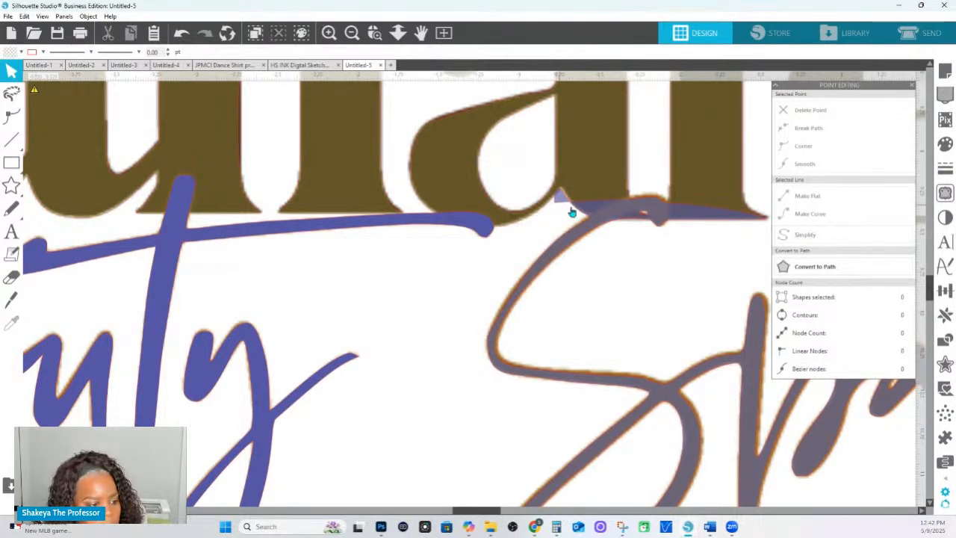
- Remove the small inner contour at the S's top and the excess points where the S overlaps the foot of the a
left_click(600, 220)
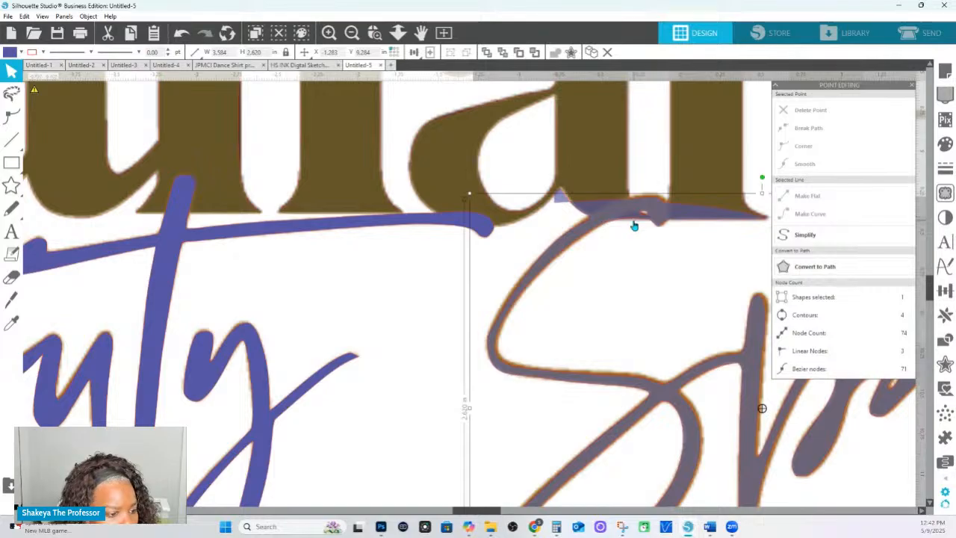
double_click(636, 220)
left_click(634, 213)
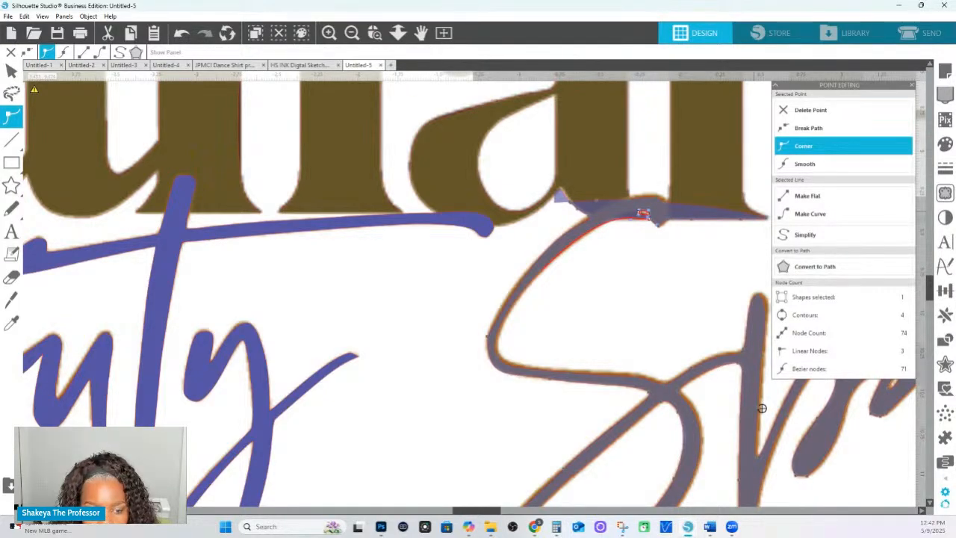
left_click(807, 128)
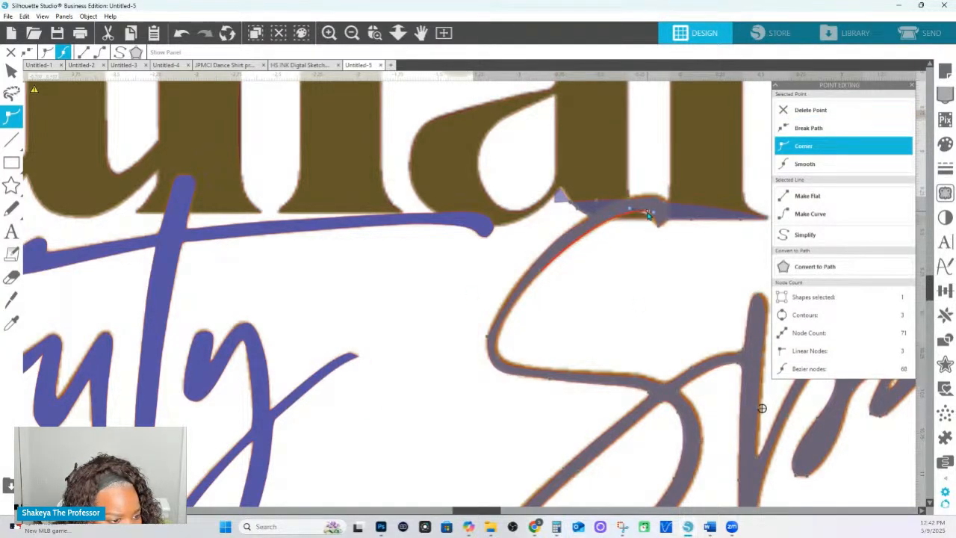
left_click_drag(533, 176, 602, 215)
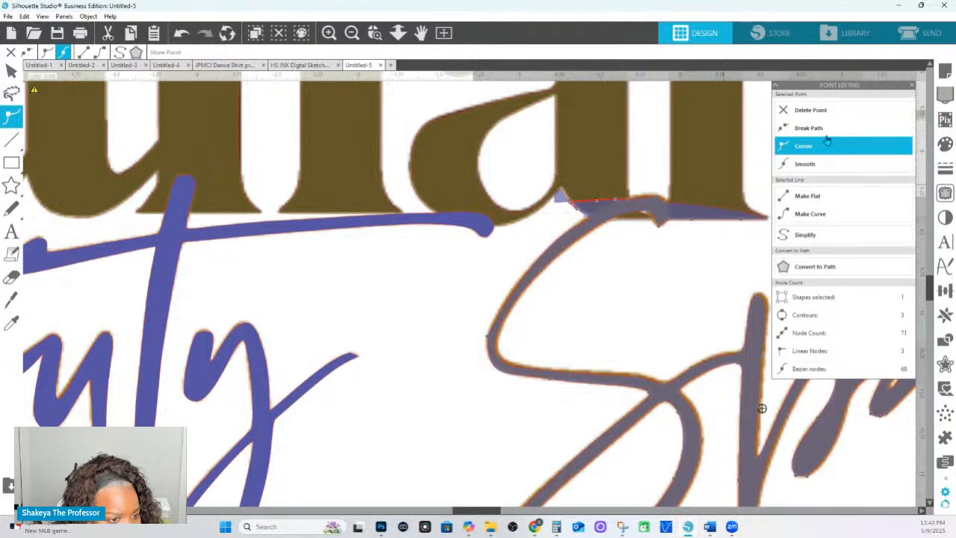
left_click(812, 110)
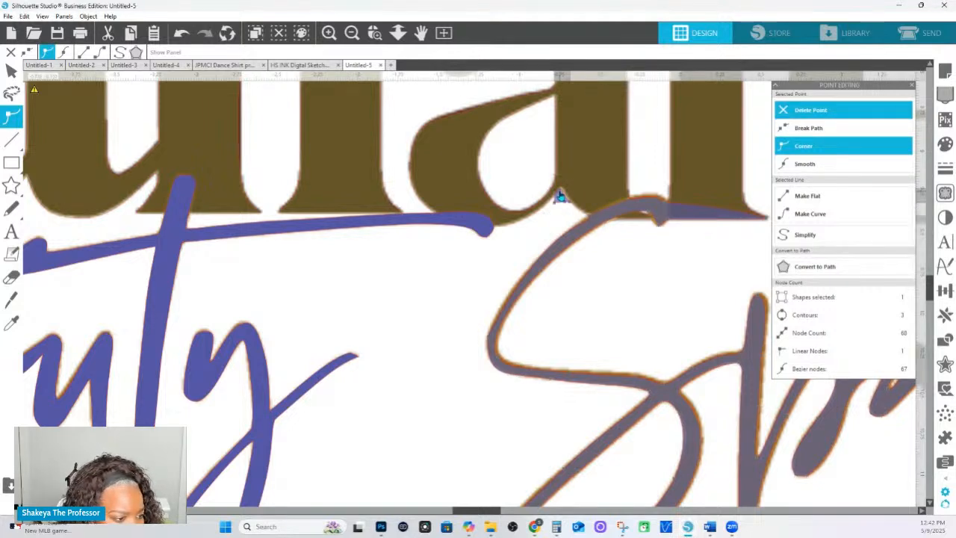
- Delete the small leftover blue fragment between the bowl and stem of the a
left_click(560, 195)
left_click(11, 139)
left_click(11, 71)
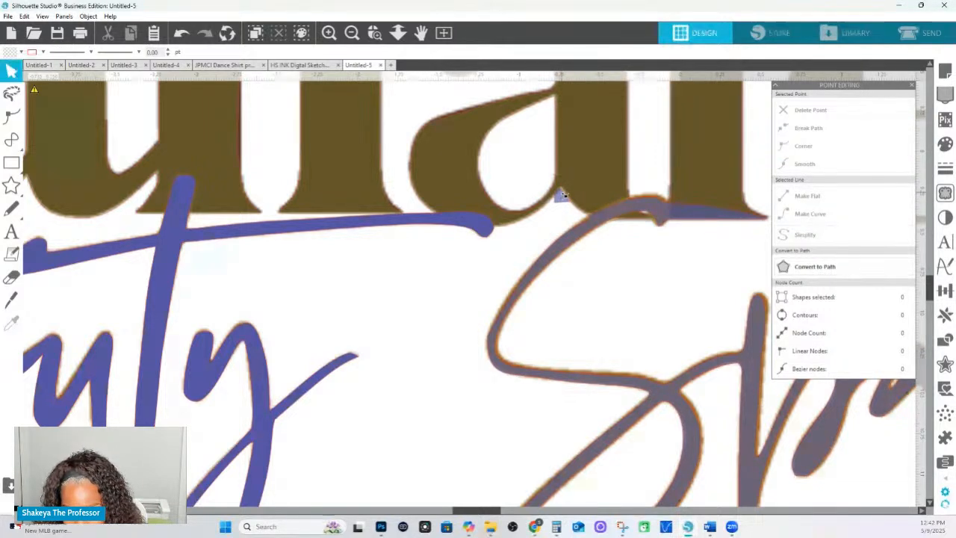
left_click(568, 200)
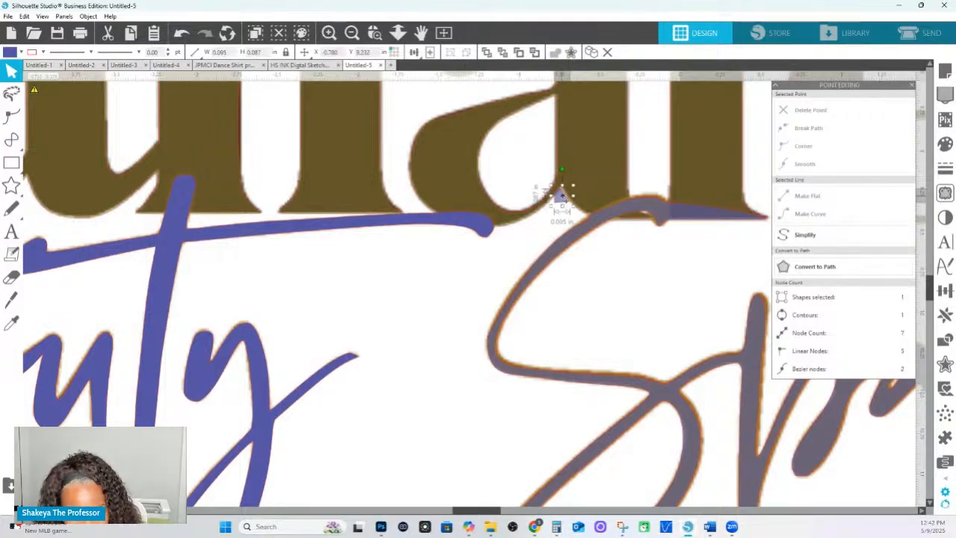
key("Delete")
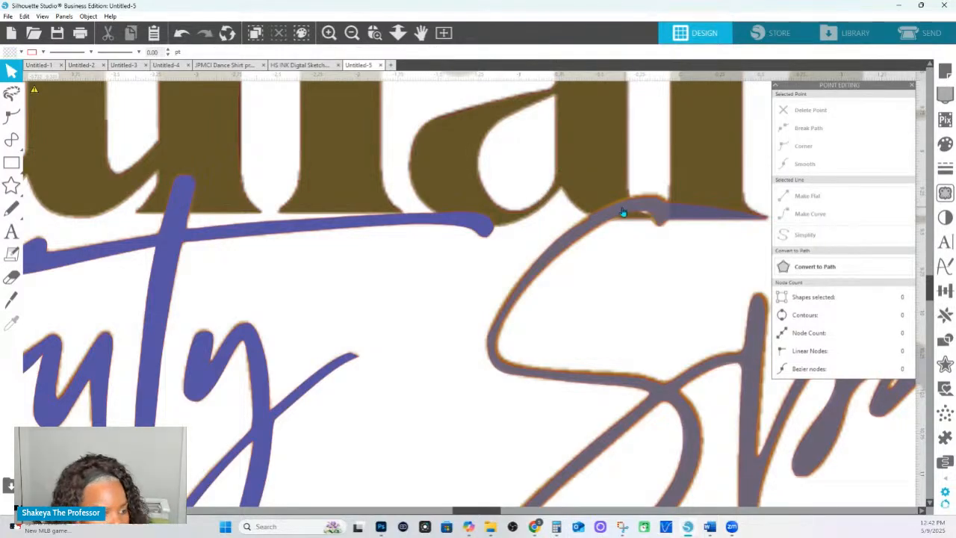
- Make the point on the S's upper outer edge smooth and adjust the outline's leftmost point to follow the traced curve
double_click(596, 211)
left_click(588, 216)
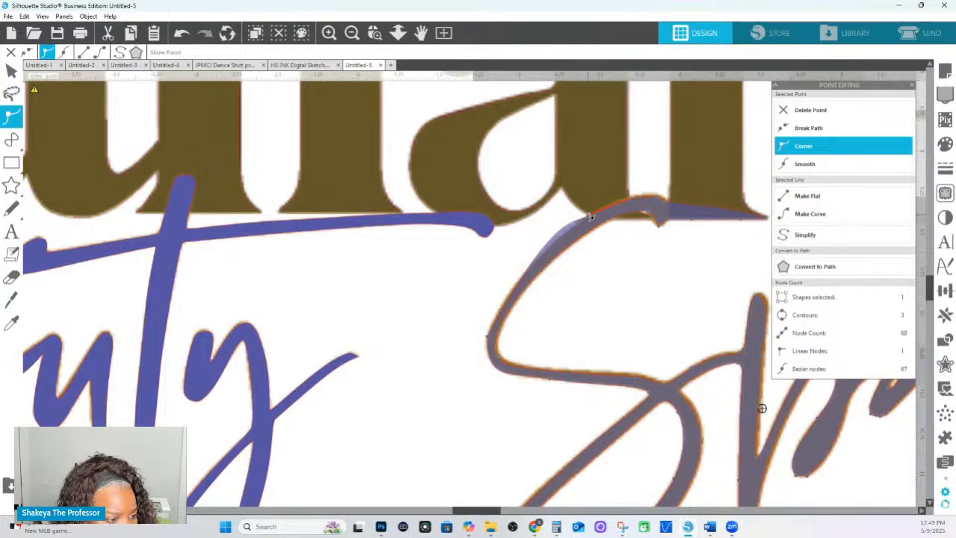
left_click(806, 164)
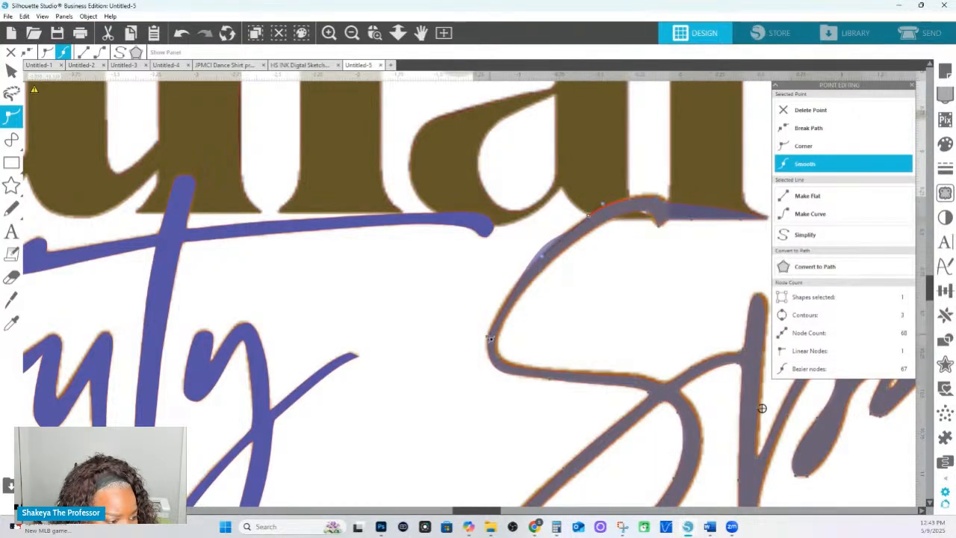
left_click(485, 340)
left_click_drag(486, 339, 483, 337)
left_click_drag(554, 212, 487, 341)
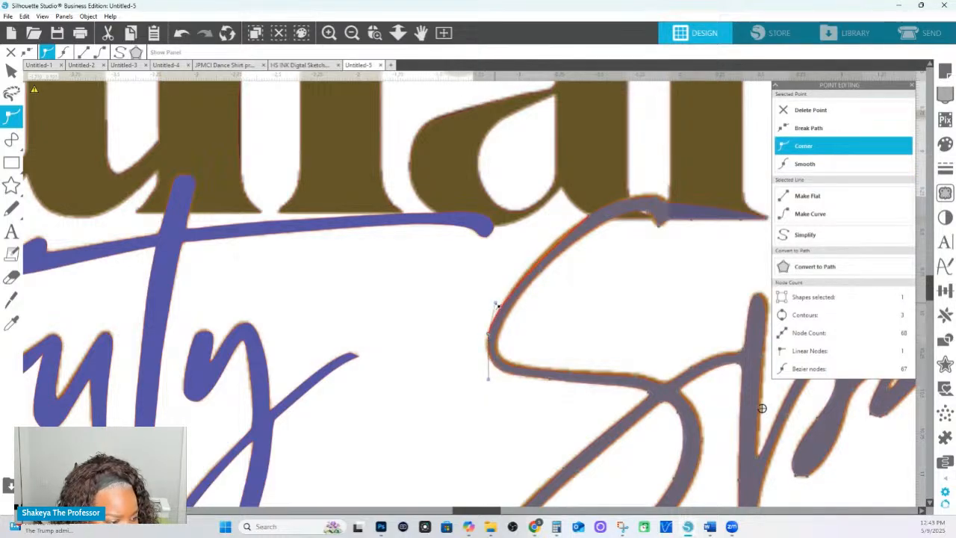
mouse_move(494, 304)
left_mouse_down()
mouse_move(512, 271)
mouse_move(488, 299)
left_mouse_up()
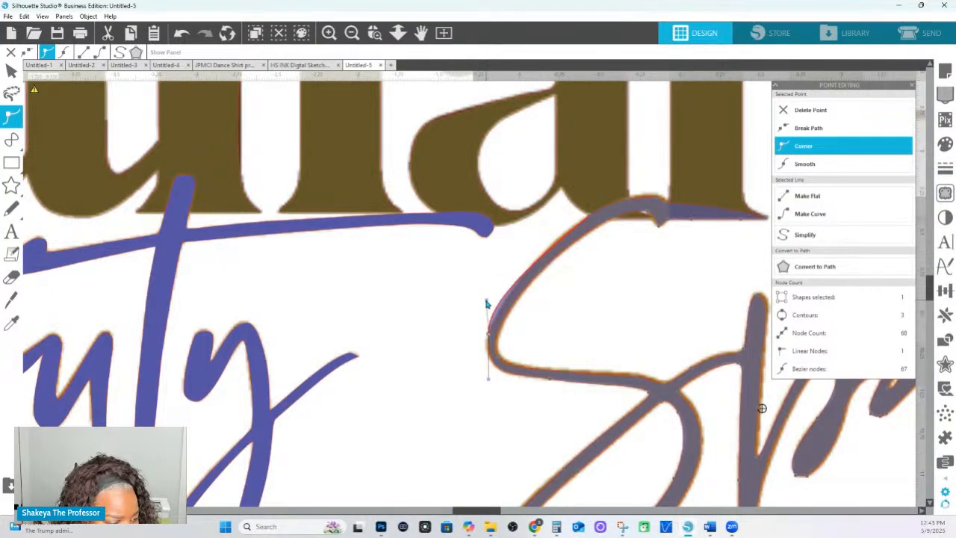
- Add a smooth point midway up the S's outer left curve and adjust the leftmost point's handles to fit the lettering
left_click(540, 261)
left_click(545, 254)
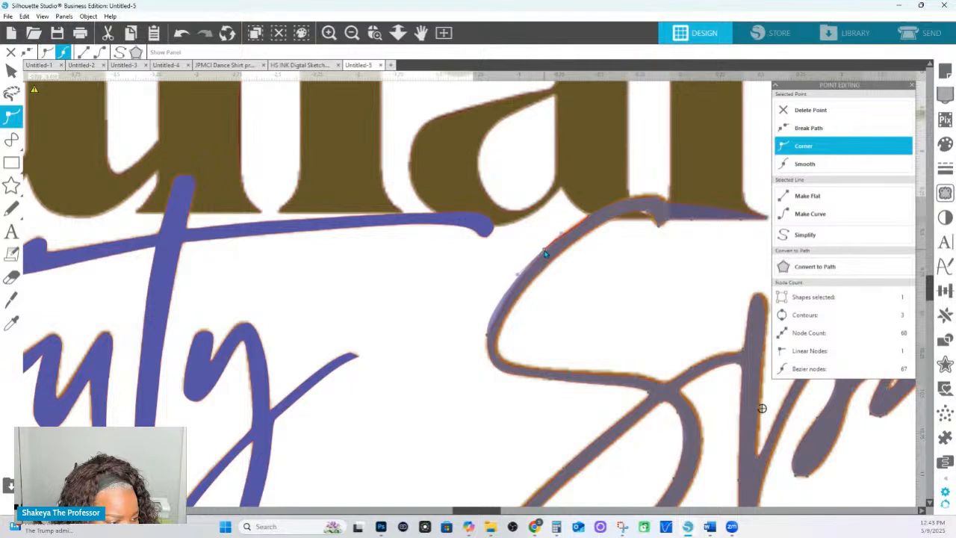
left_click(487, 340)
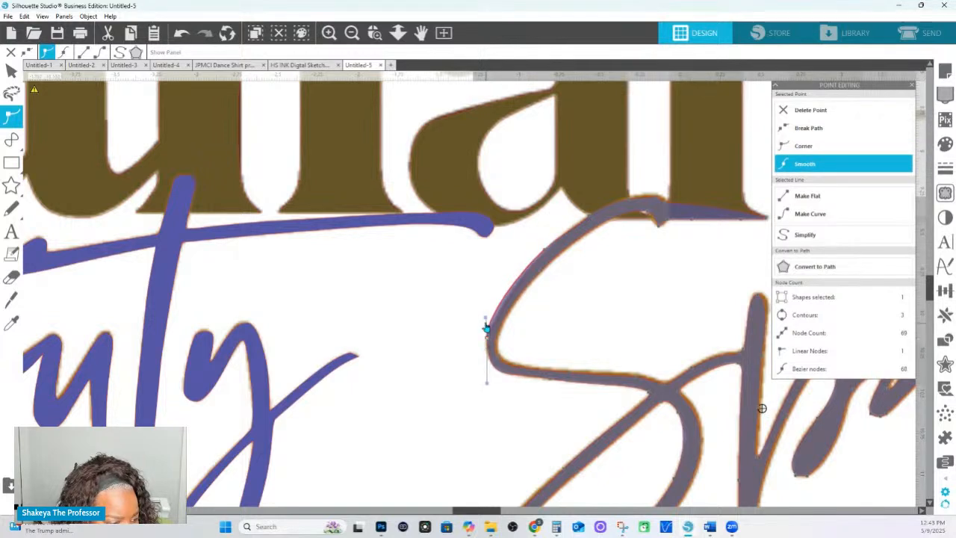
left_click_drag(486, 321, 487, 332)
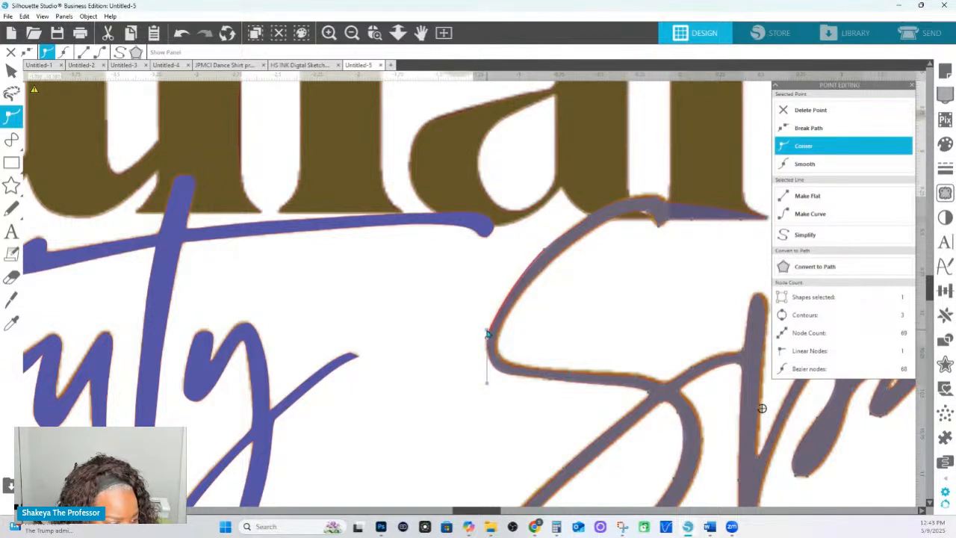
left_click_drag(486, 384, 485, 375)
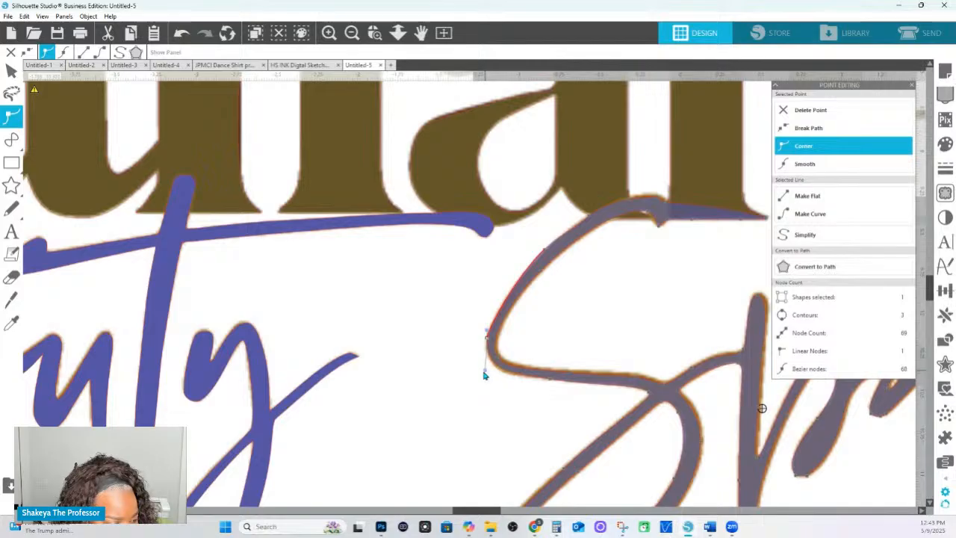
left_click_drag(493, 327, 483, 341)
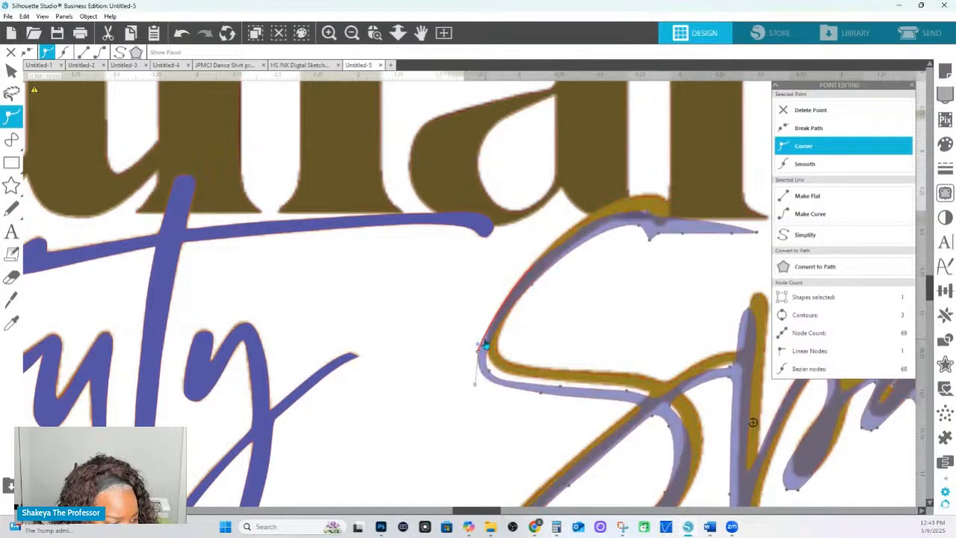
key("ctrl+z")
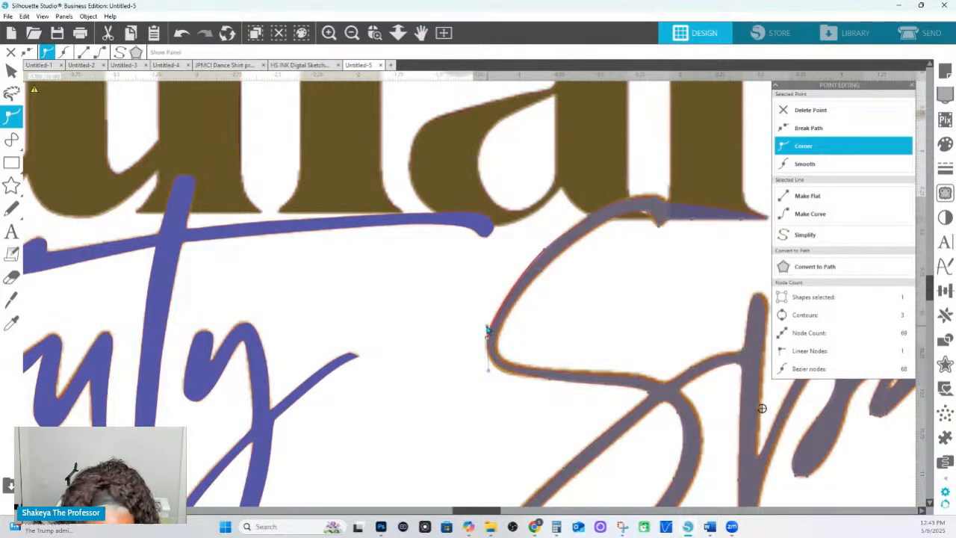
- Adjust the points and handles along the S's outer upper-left curve, with a smooth point near its top, to follow the traced lettering
left_click(488, 327)
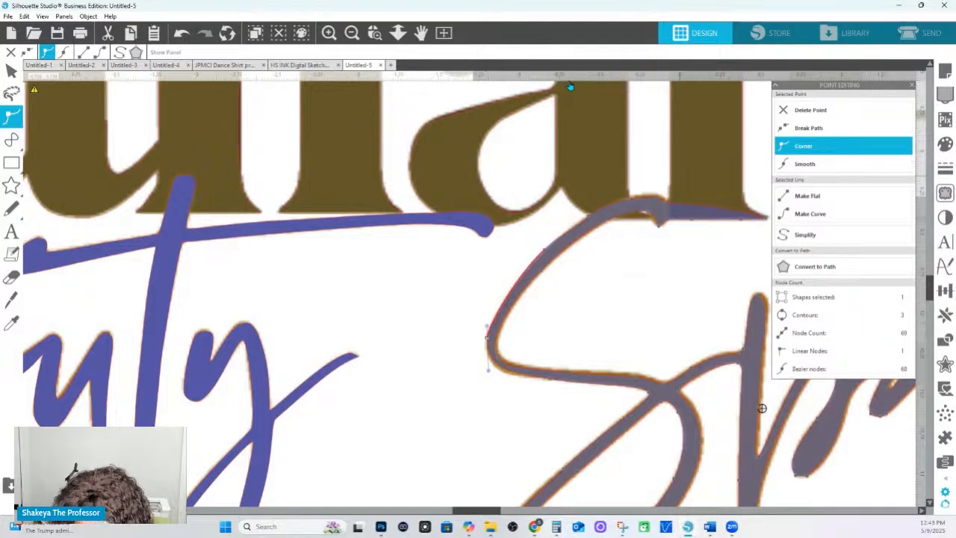
left_click(541, 255)
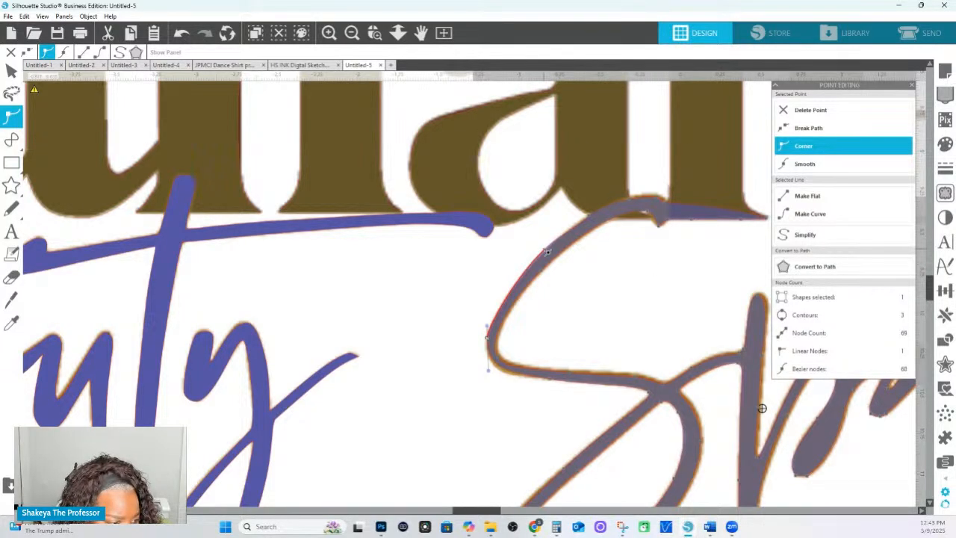
left_click_drag(543, 254, 548, 250)
left_click(583, 226)
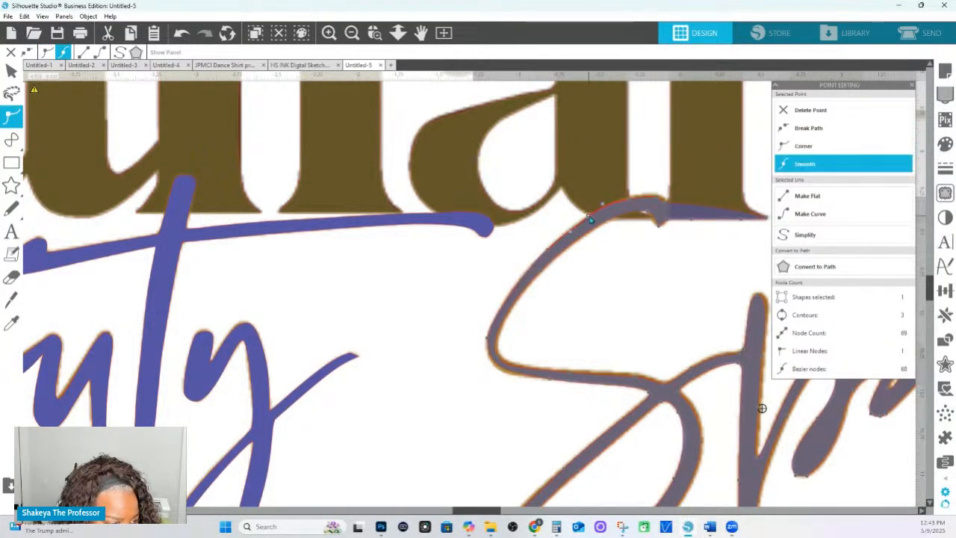
- Delete the excess points that stretch the S's upper tip across the foot of the l
left_click(647, 212)
left_click(657, 223)
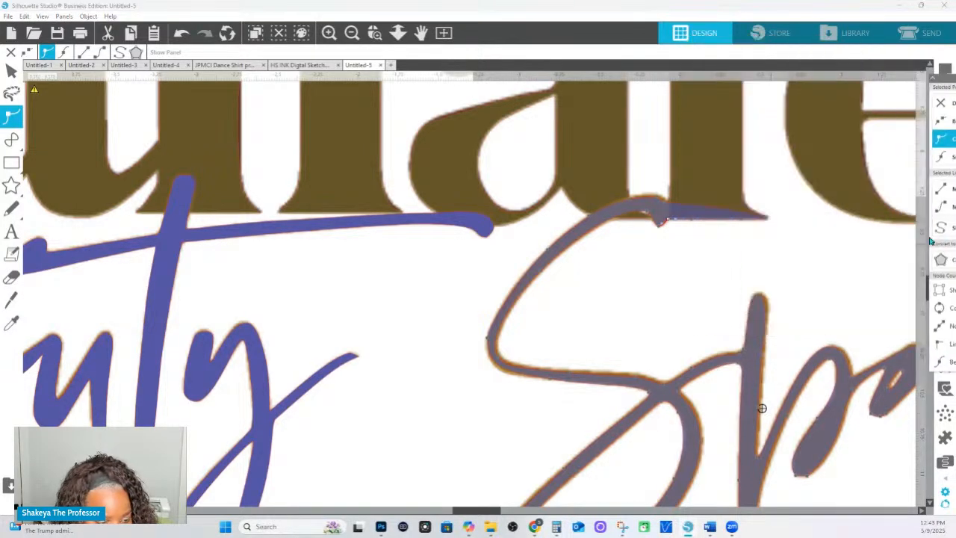
left_click(947, 108)
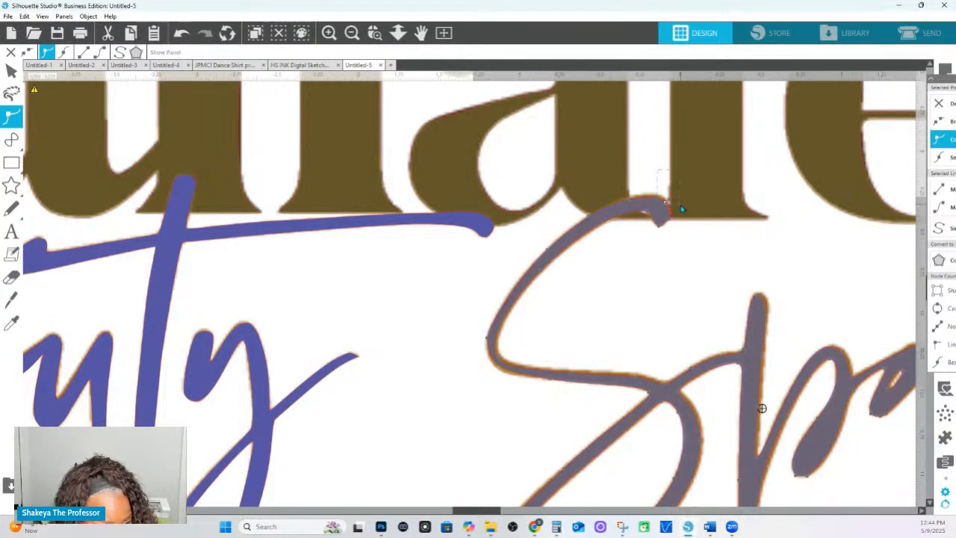
left_click(671, 257)
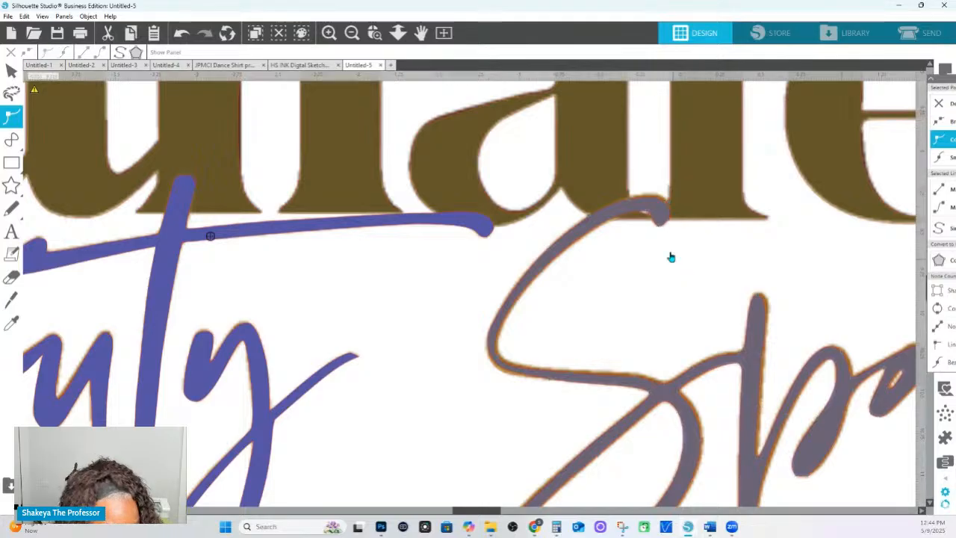
- Reshape the S's rounded upper tip with a smooth point along its top edge and delete the surplus point
left_click(659, 220)
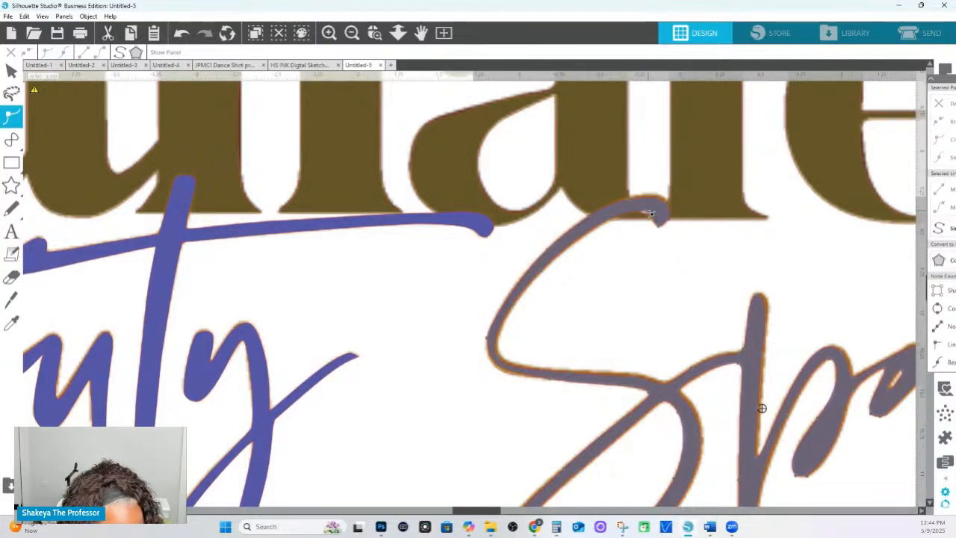
left_click(648, 212)
left_click(635, 199)
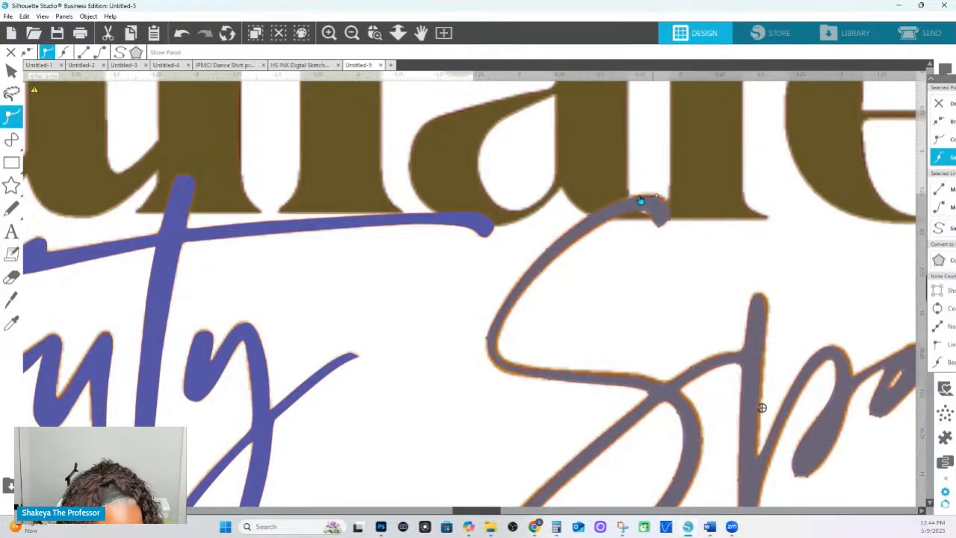
left_click(632, 200)
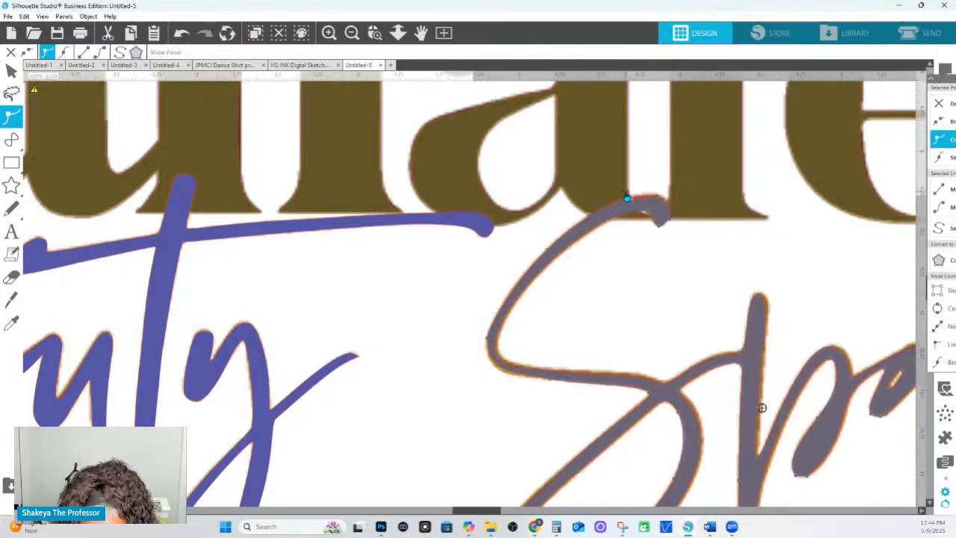
left_click(667, 203)
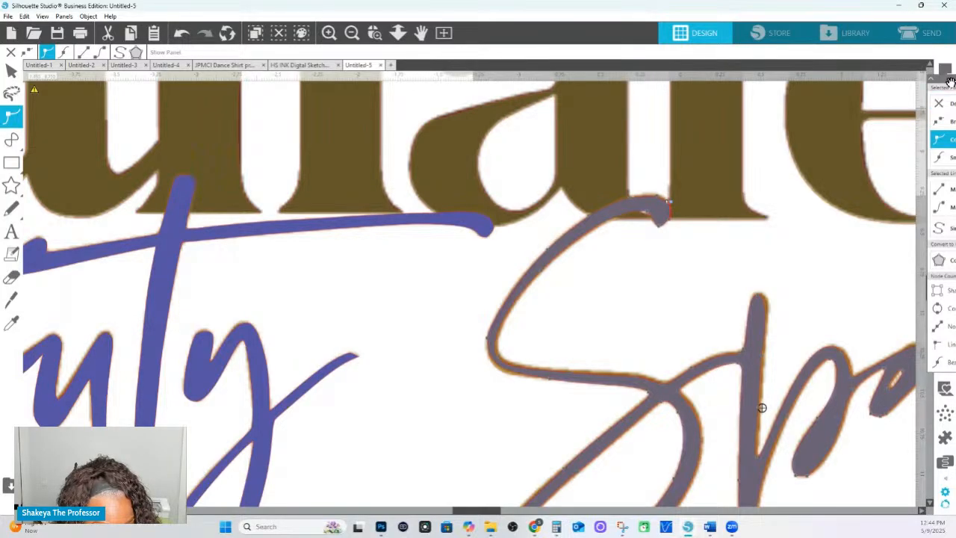
left_click_drag(946, 79, 849, 108)
left_click(858, 124)
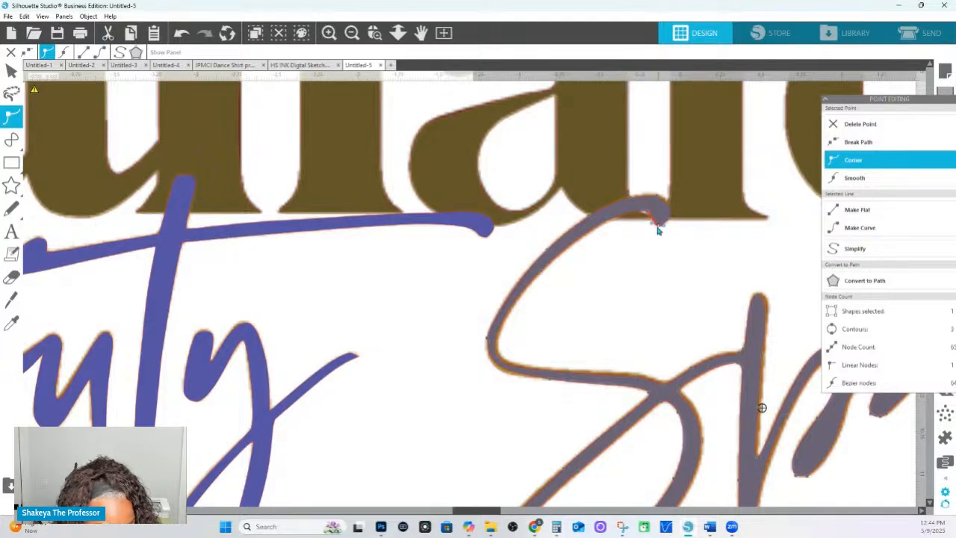
- Adjust the S's inner left curve, leftmost point handles and lower-left edge to fit the traced lettering
left_click(543, 273)
left_click(501, 362)
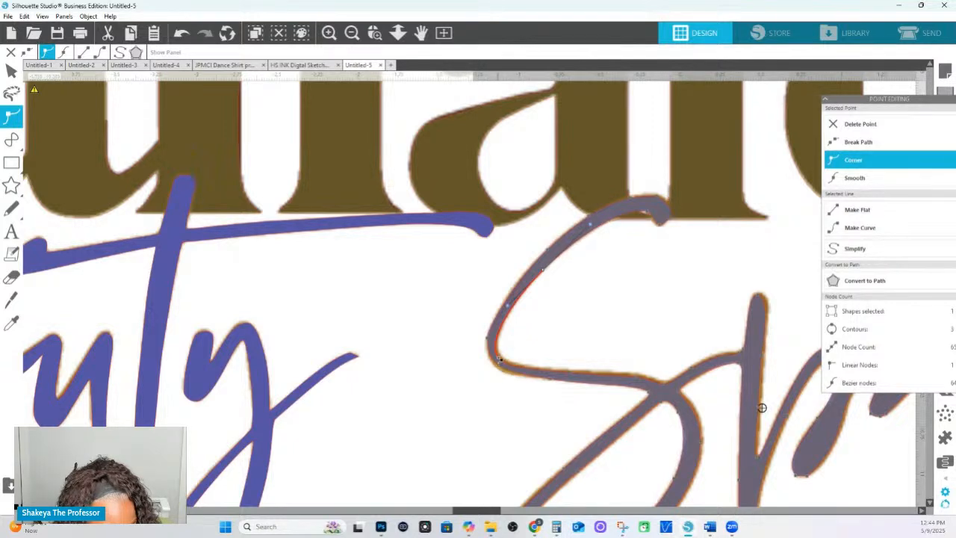
left_click(489, 342)
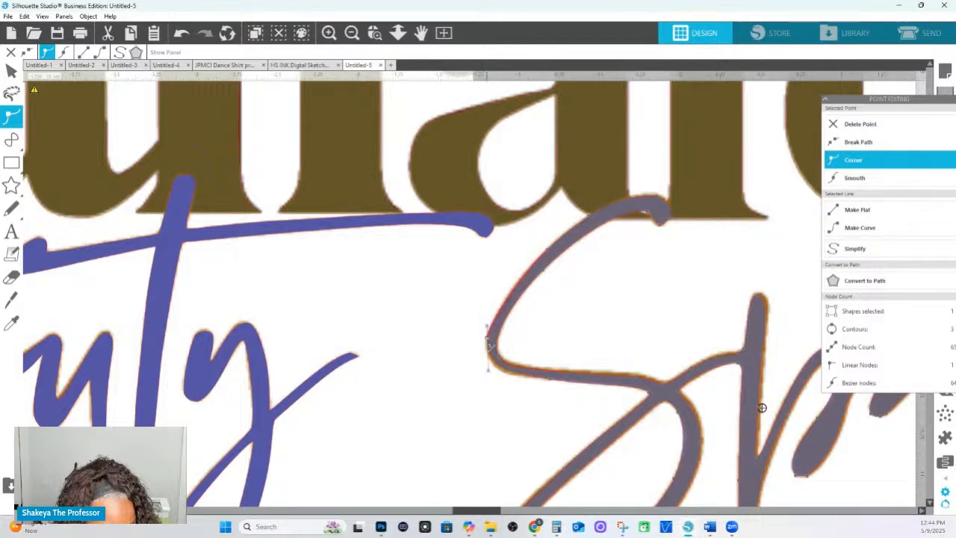
left_click_drag(486, 376, 485, 380)
left_click(549, 379)
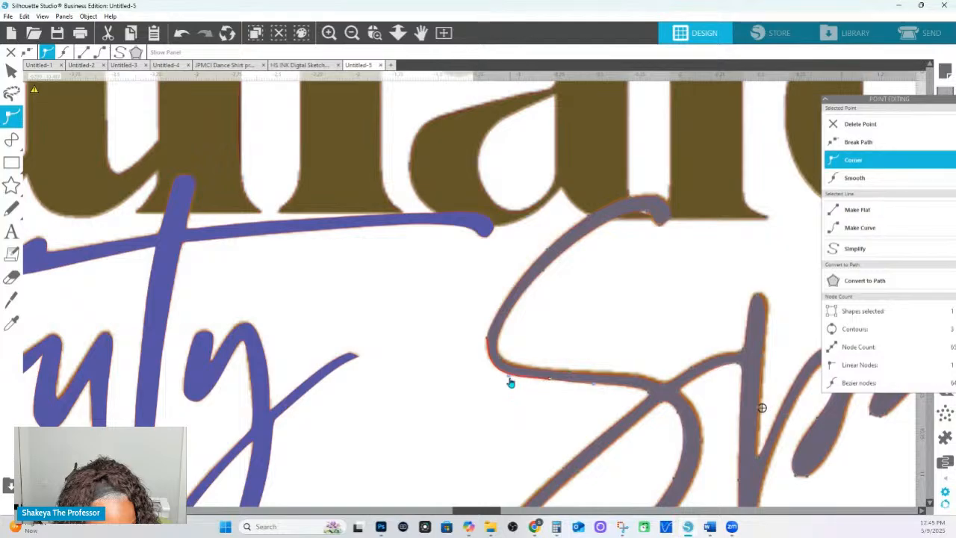
left_click(489, 340)
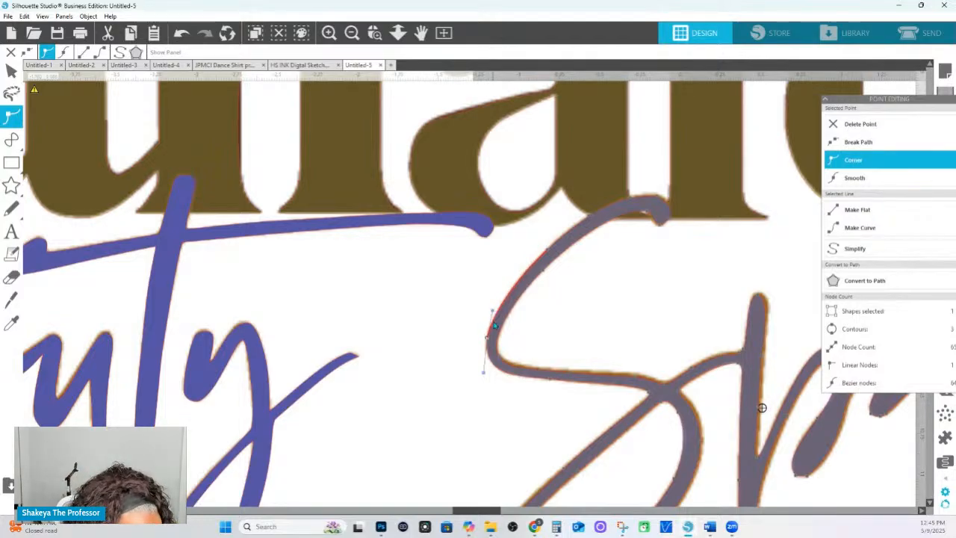
left_click(499, 374)
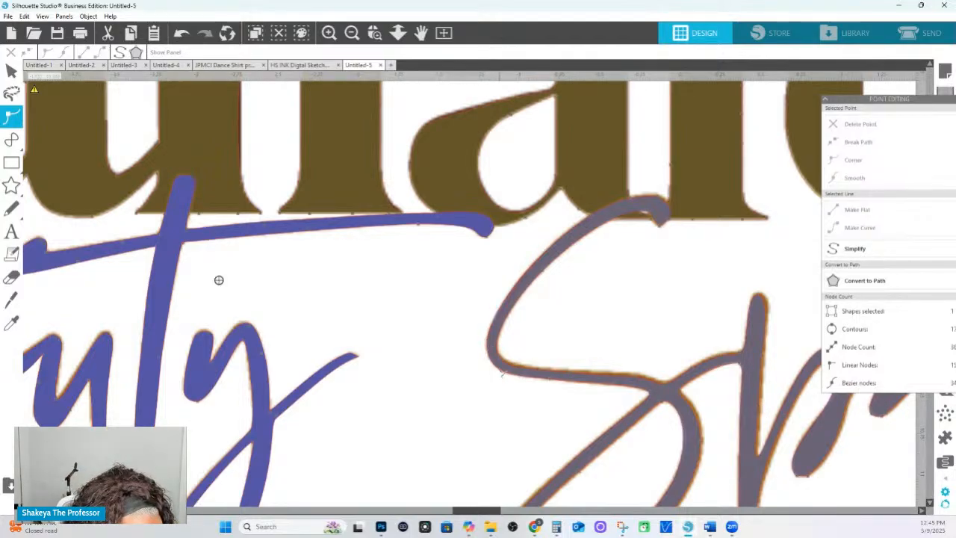
left_click(498, 373)
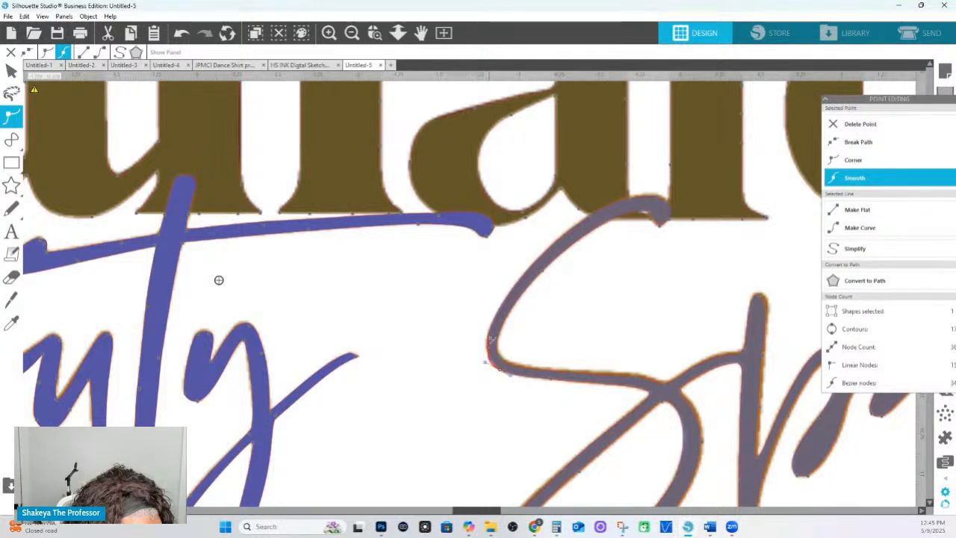
left_click(490, 359)
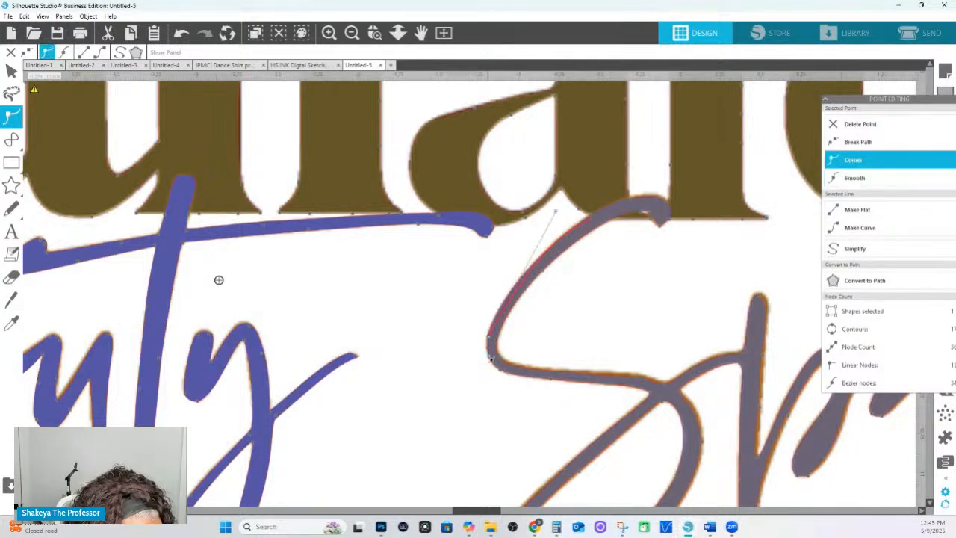
right_click(485, 355)
key("Escape")
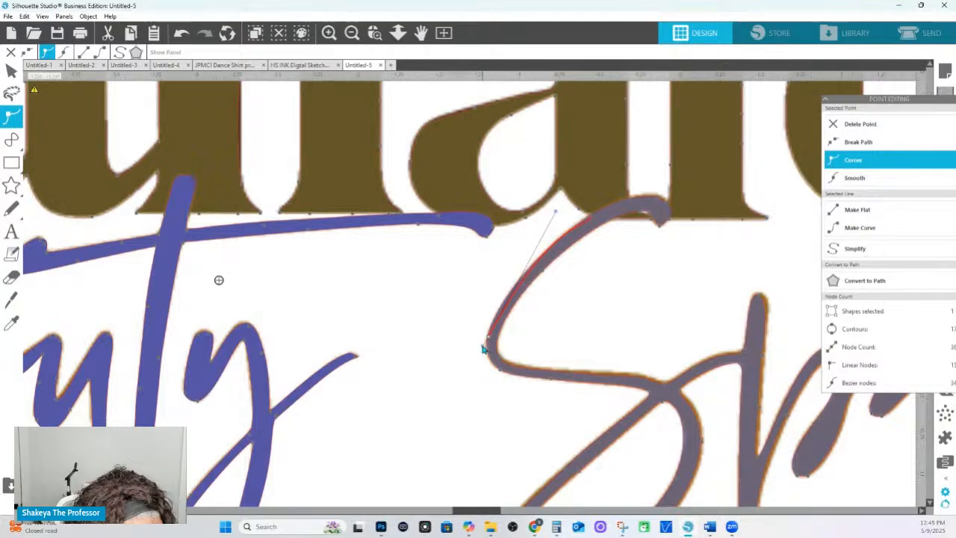
right_click(301, 3)
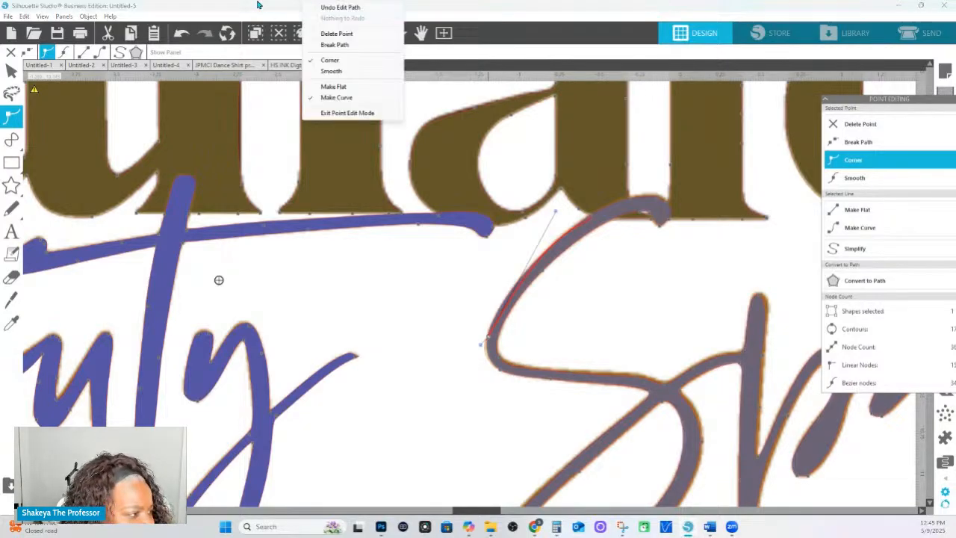
left_click(178, 34)
left_click(181, 34)
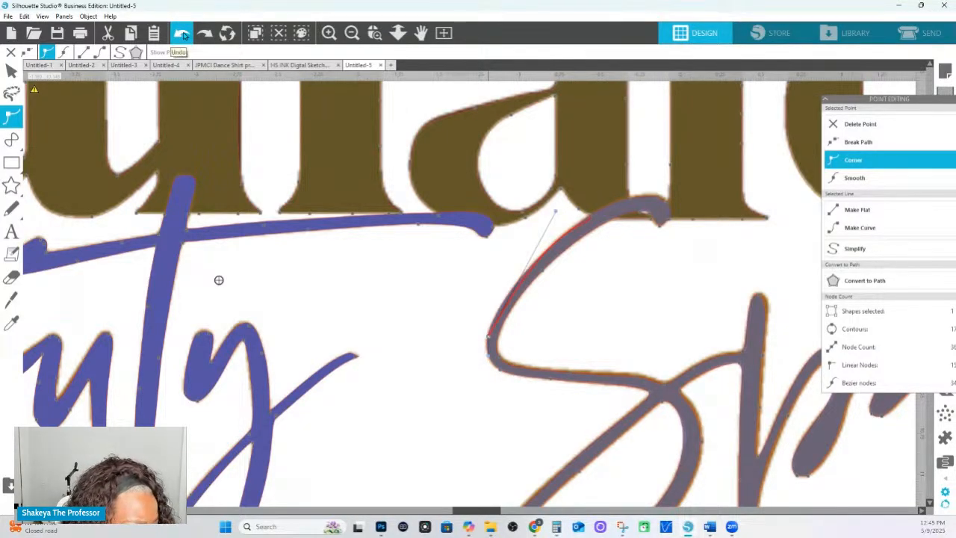
- Reopen the S shape for point editing and add a smooth point on the outer edge of its lower-left bend
left_click(357, 316)
left_click(611, 218)
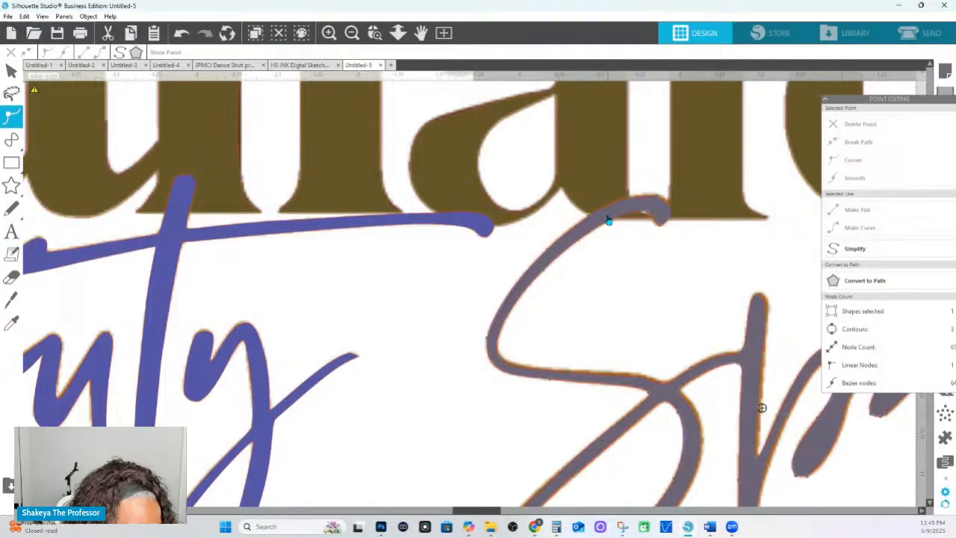
double_click(495, 366)
left_click(489, 341)
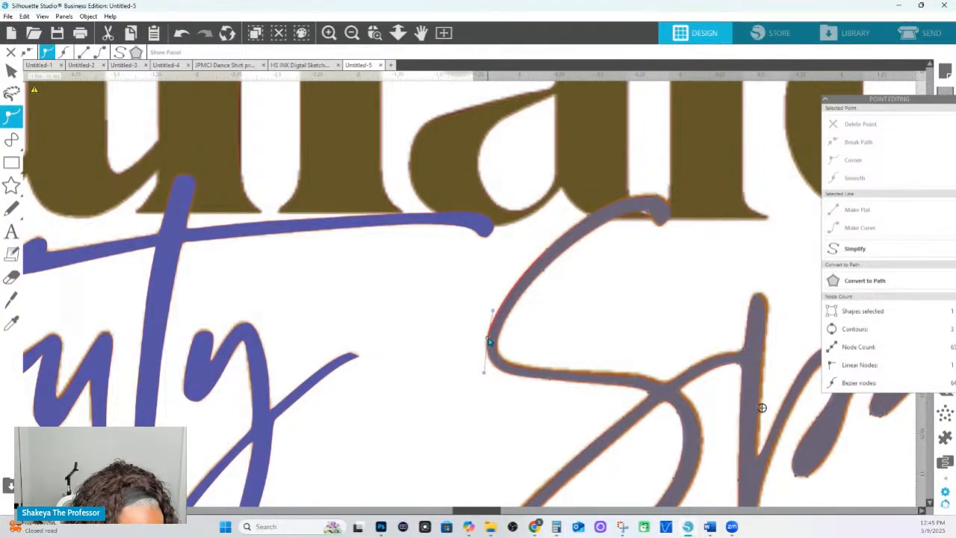
left_click(489, 343)
left_click(499, 370)
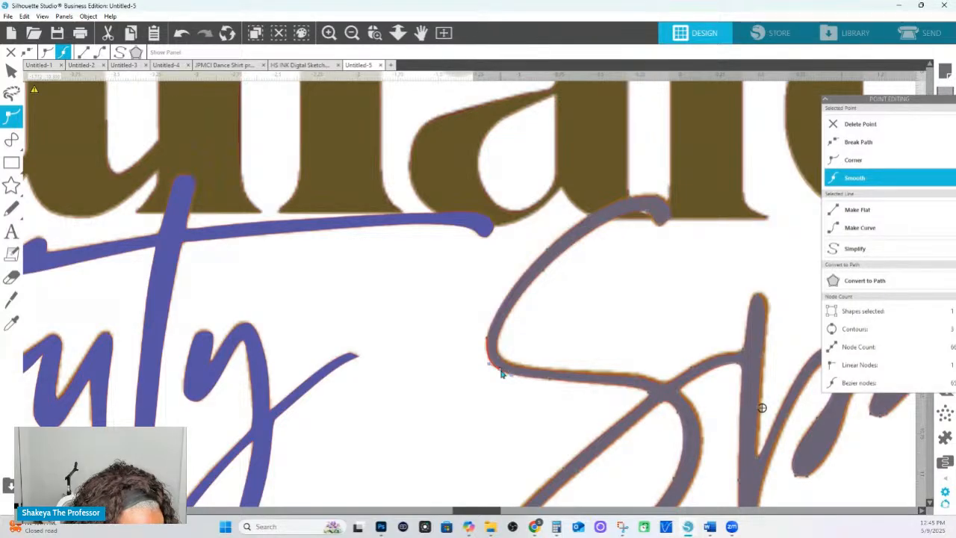
- Adjust the points along the upper edge of the S's middle stroke up to the crossing, undoing the accidental shift of the olive lettering
left_click(557, 380)
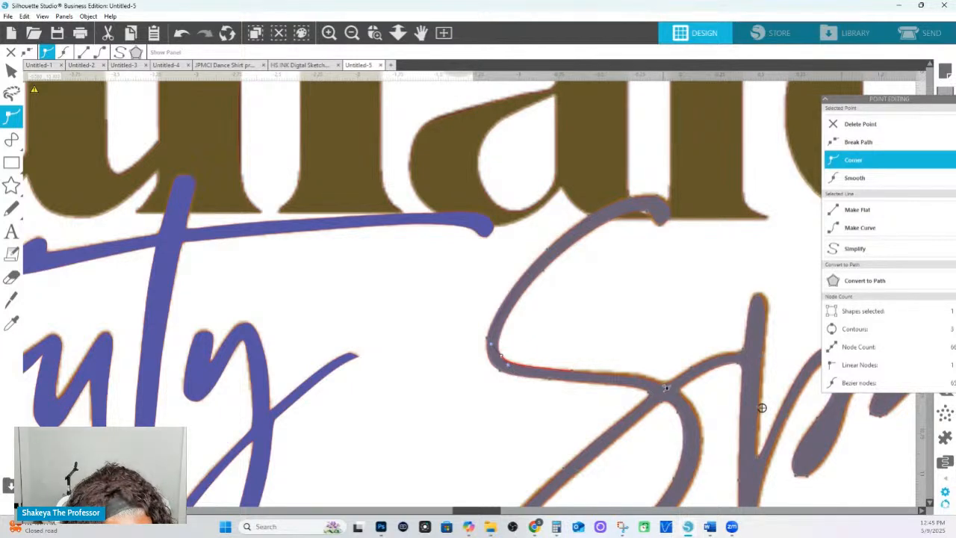
left_click(212, 235)
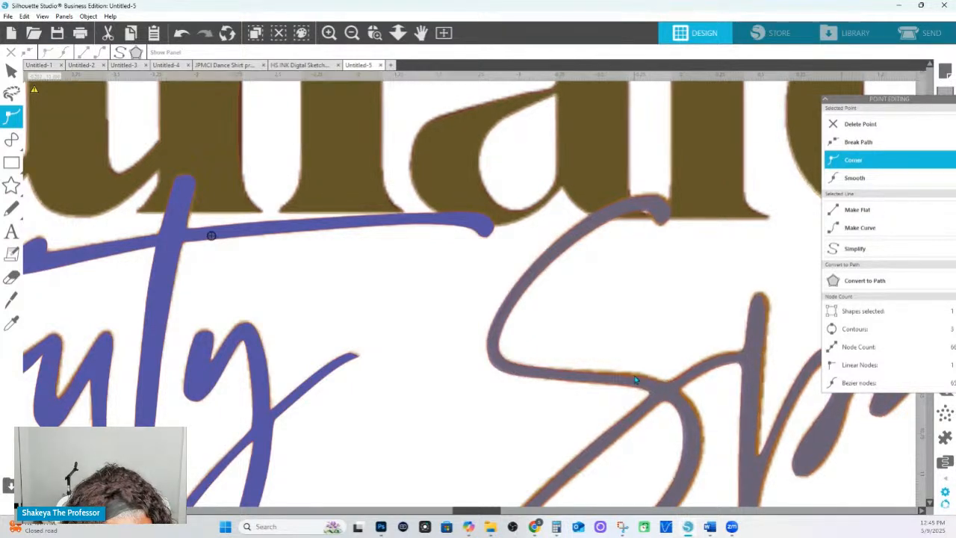
left_click(181, 32)
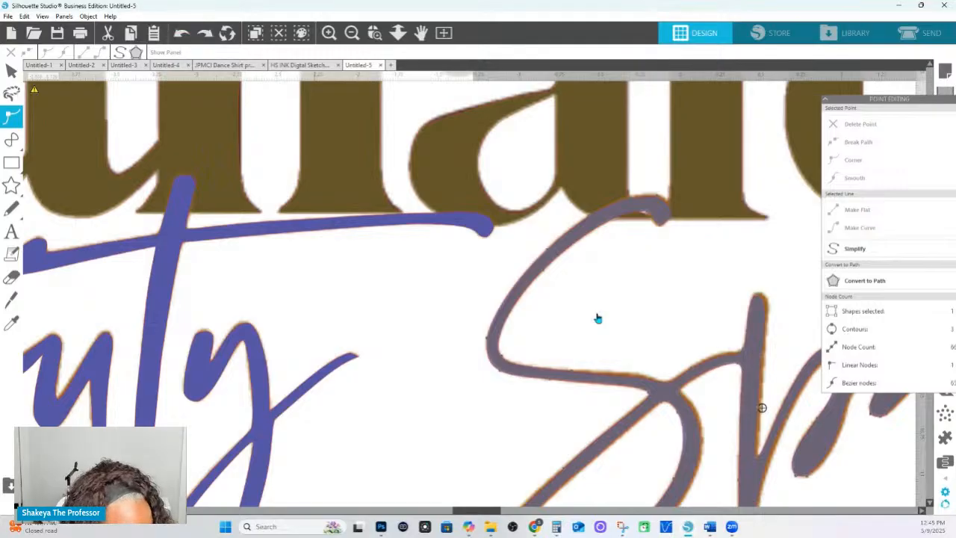
left_click(638, 380)
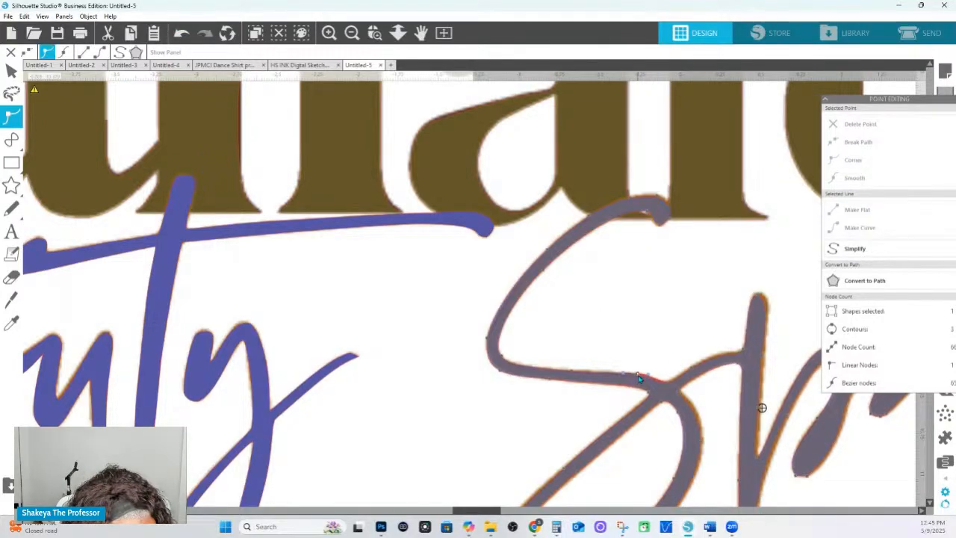
left_click(663, 386)
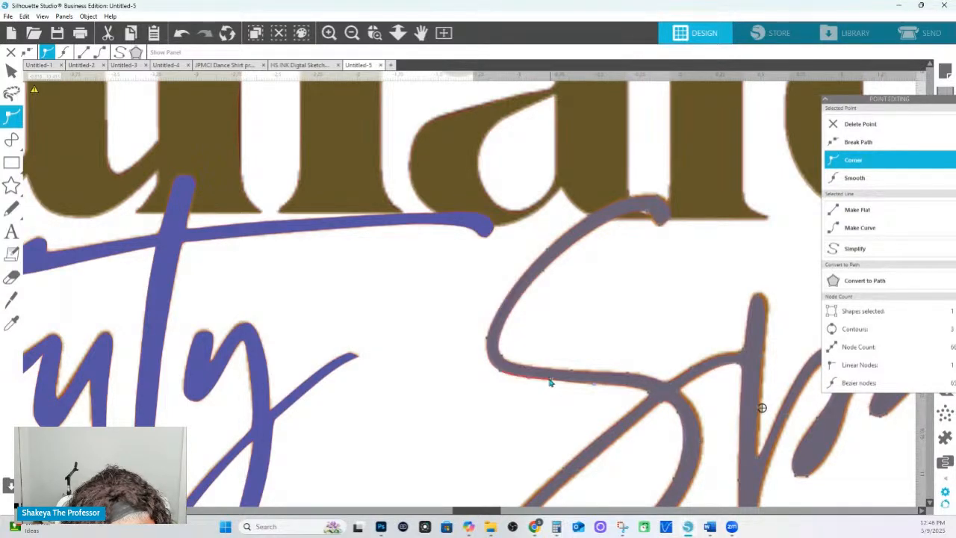
- Refine the lower edge of the S's middle stroke from the lower-left bend to the corner at the crossing
left_click(502, 374)
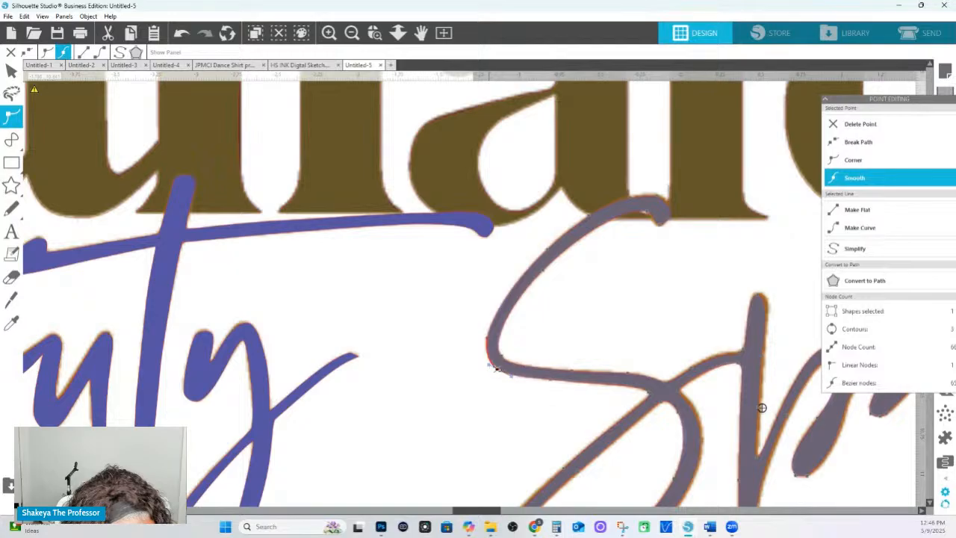
left_click(642, 389)
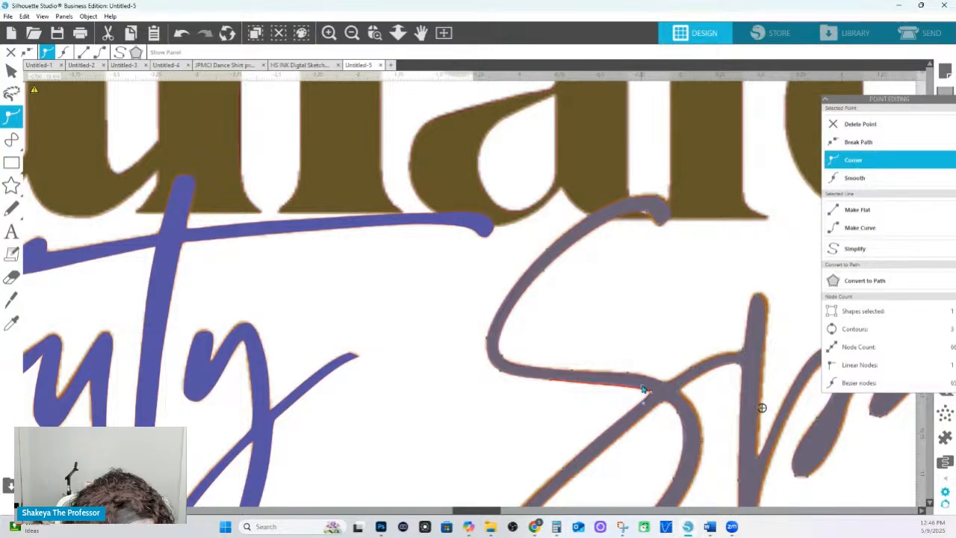
left_click(630, 374)
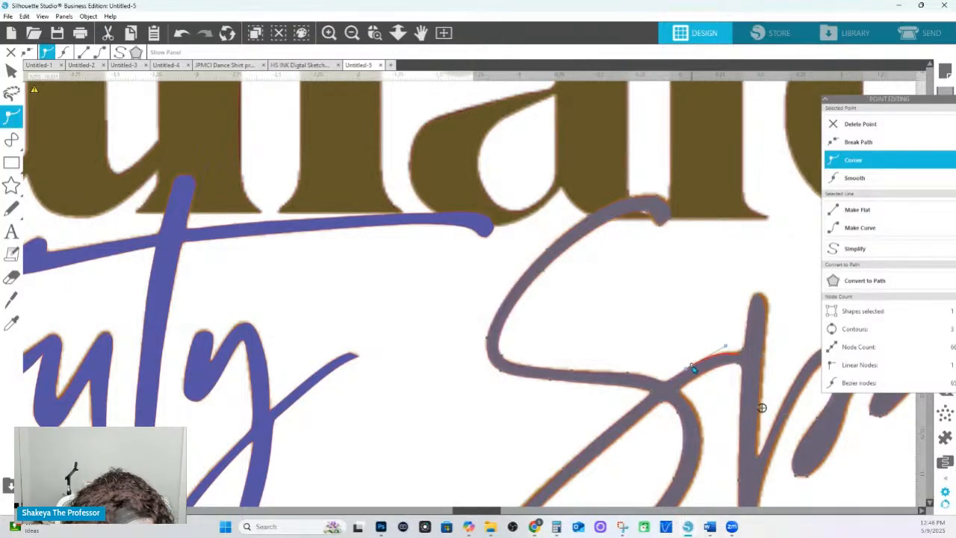
- Delete the extra point on the S-to-p connecting stroke, reshape its curve into the stem, and reposition the point at the p's top tip
left_click(857, 125)
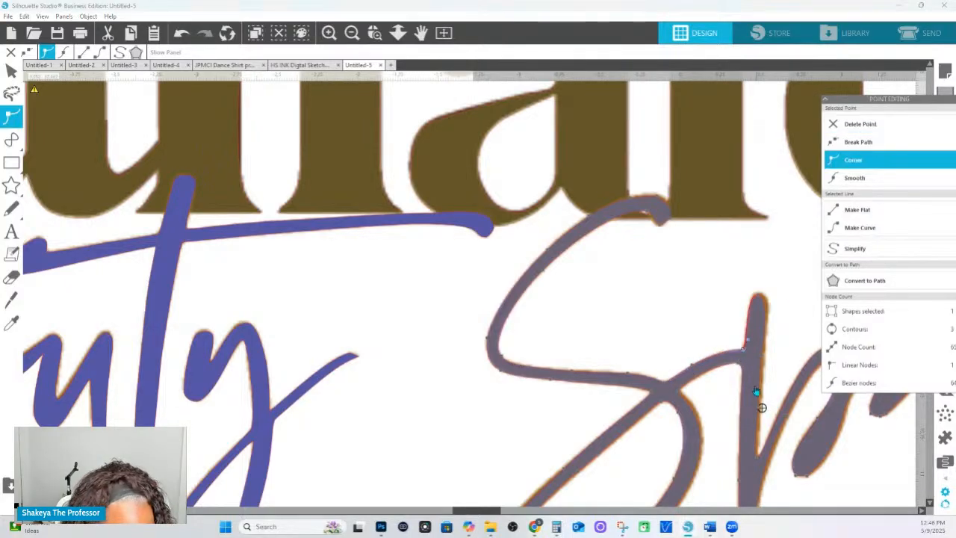
left_click(861, 226)
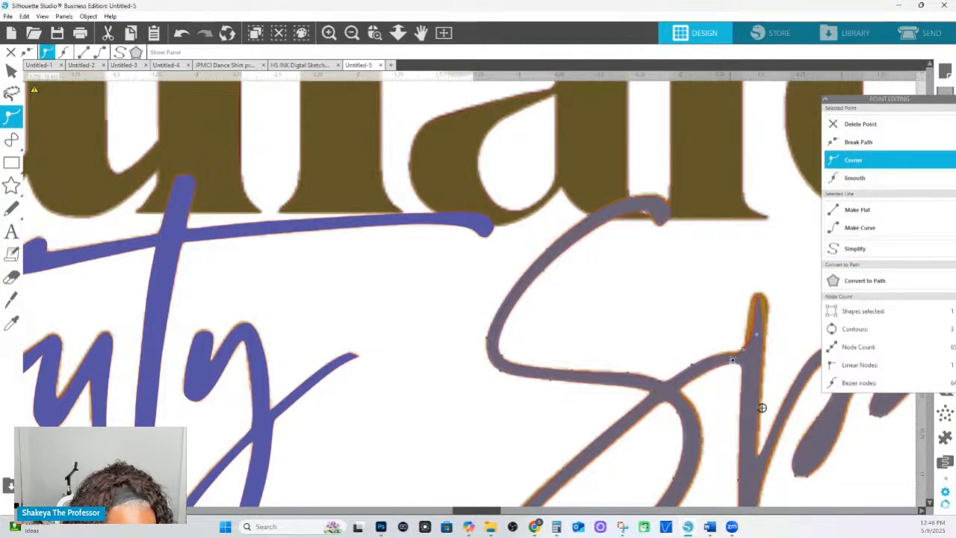
left_click_drag(732, 360, 702, 365)
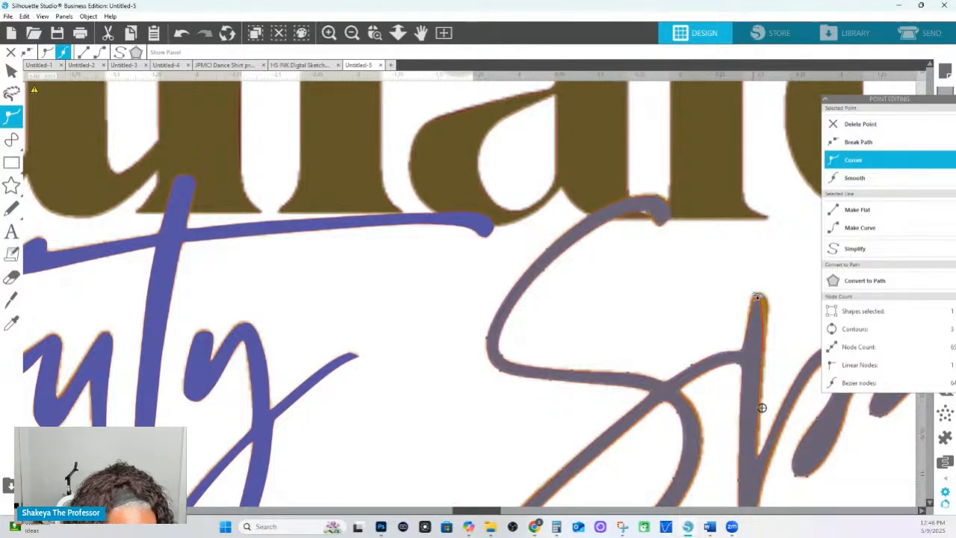
left_click(757, 297)
mouse_move(763, 296)
left_mouse_down()
mouse_move(773, 295)
mouse_move(758, 292)
left_mouse_up()
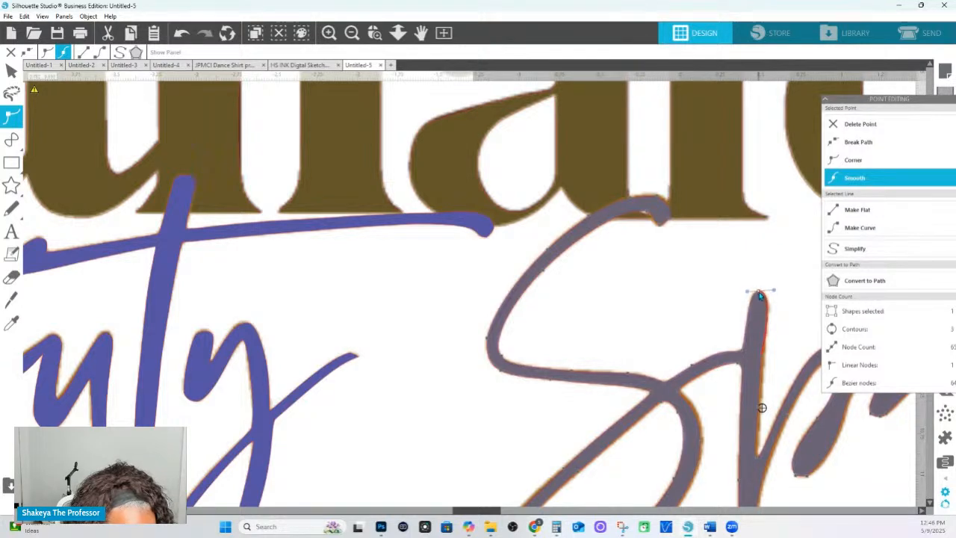
- Refine the corner where the connecting stroke meets the p, add a point on the stem's upper-left edge, and adjust the tip point
left_click(744, 353)
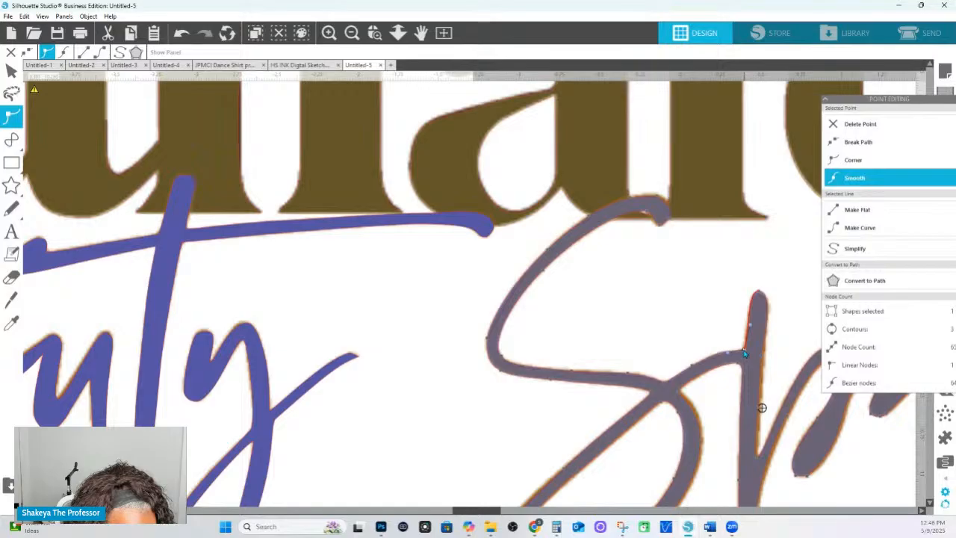
left_click(721, 358)
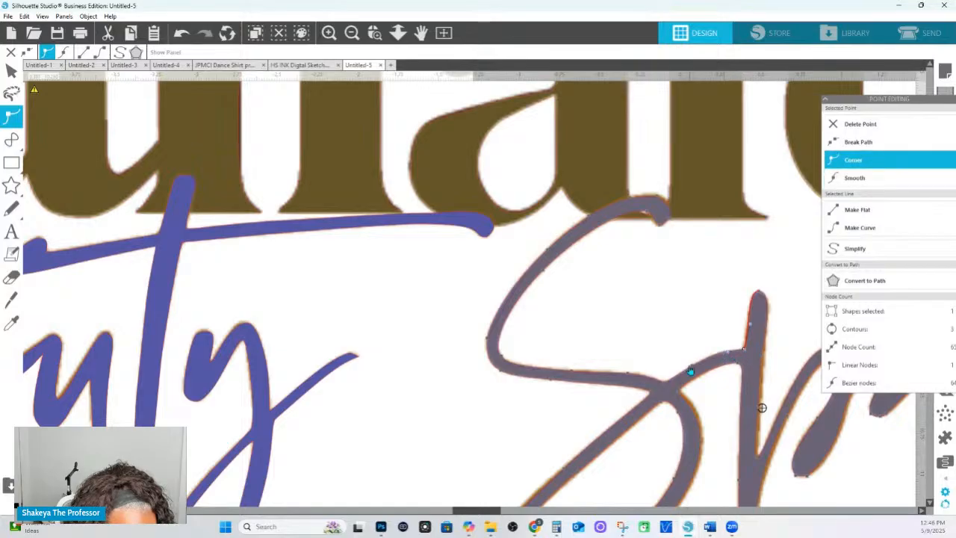
left_click(693, 368)
left_click(745, 350)
left_click(748, 315)
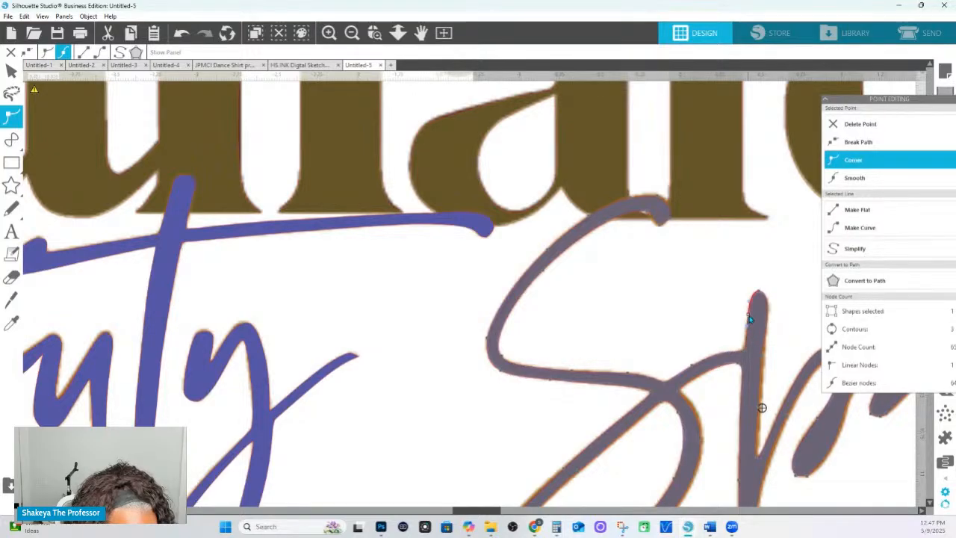
left_click(757, 299)
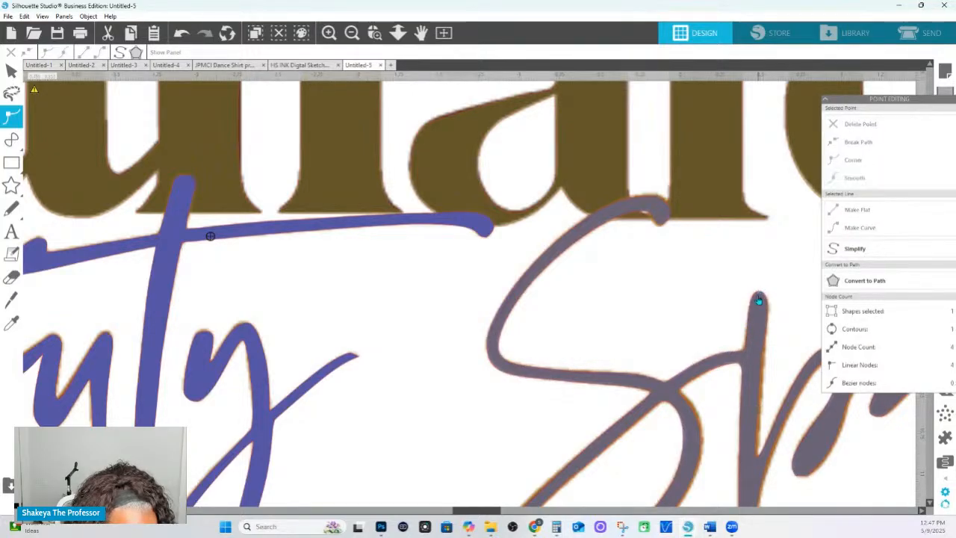
left_click(758, 300)
left_click(759, 295)
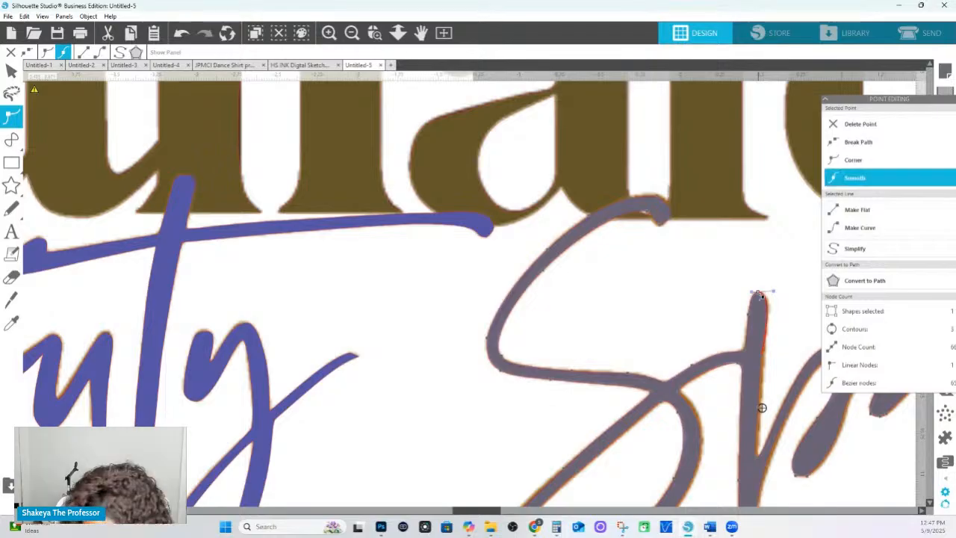
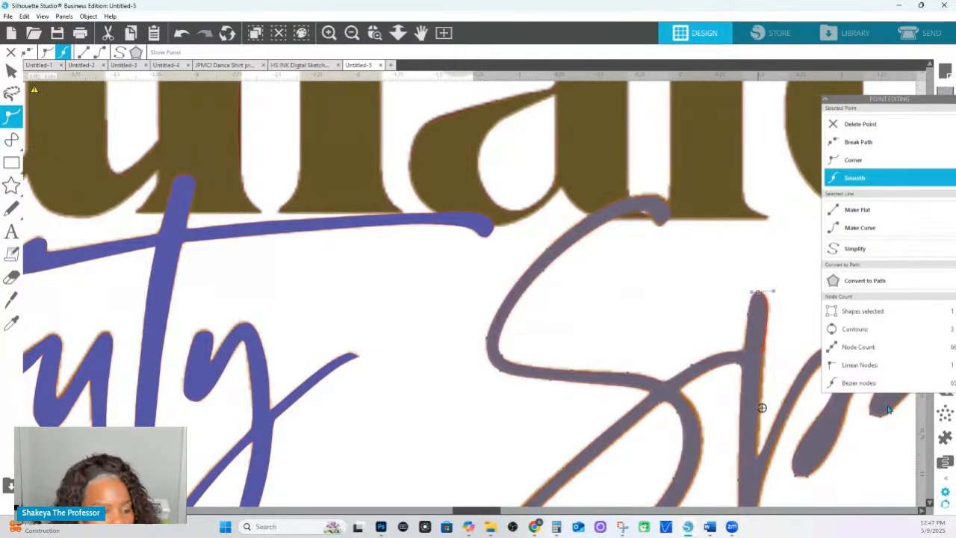
- Move the corner point on the right edge of the p's upper stem outward and adjust its handle to follow the traced lettering
left_click(763, 359)
left_click_drag(762, 359, 767, 356)
right_click(766, 356)
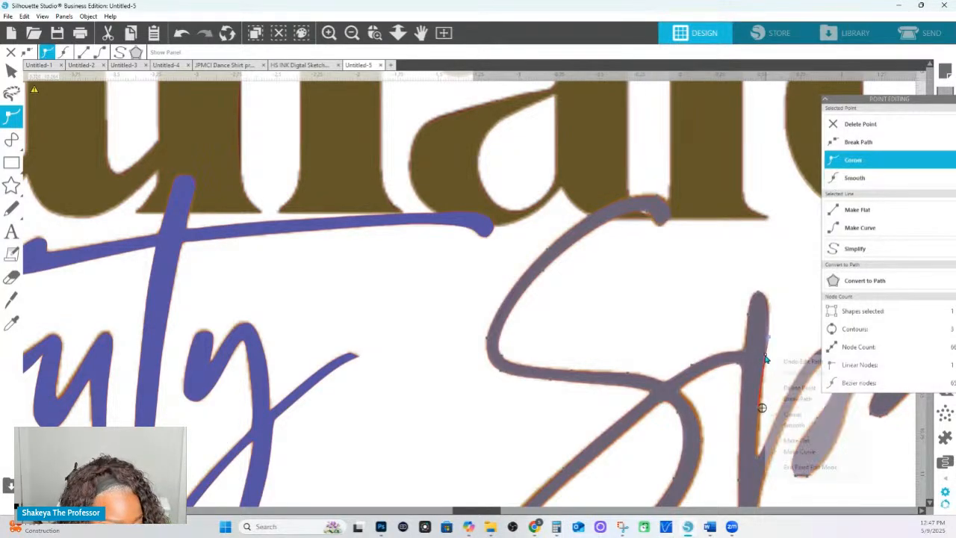
left_click(769, 339)
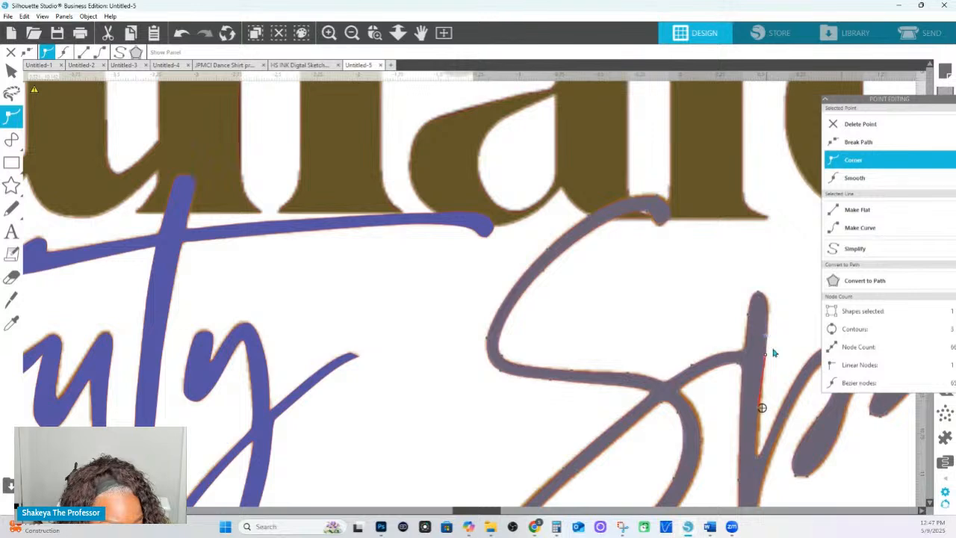
- Delete the extra point on the p stem's right edge and adjust the edge down to the corner where the arch branches off
left_click(761, 407)
left_click(859, 124)
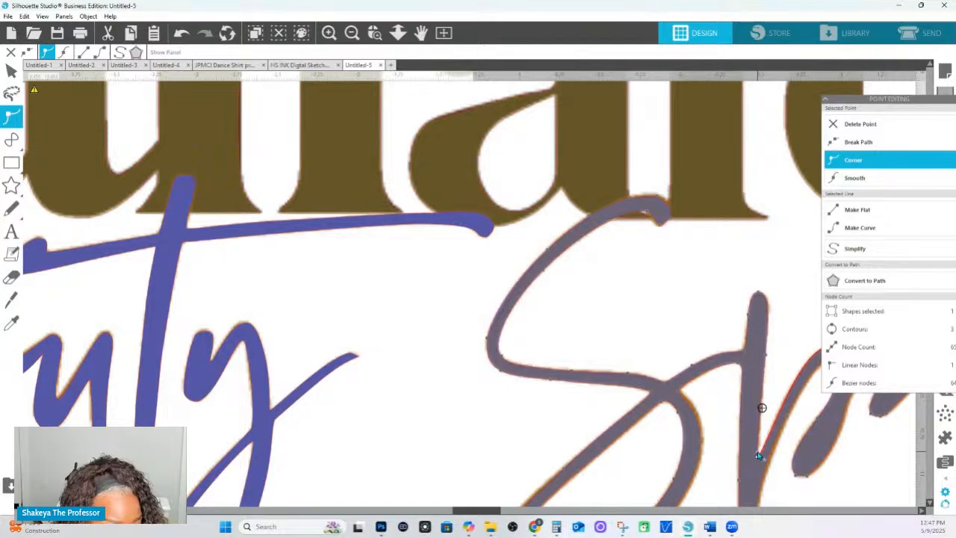
left_click_drag(764, 355, 764, 351)
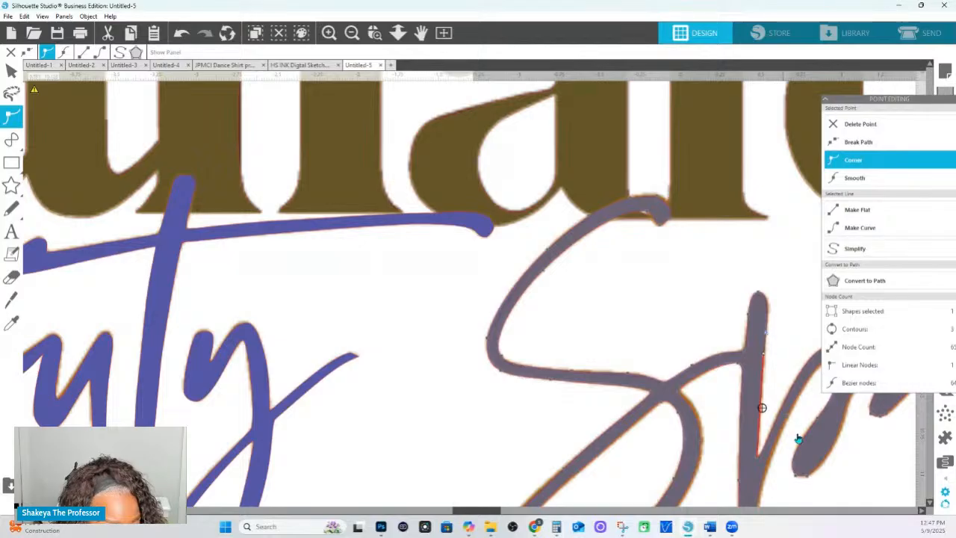
mouse_move(754, 453)
left_mouse_down()
mouse_move(759, 460)
mouse_move(770, 446)
left_mouse_up()
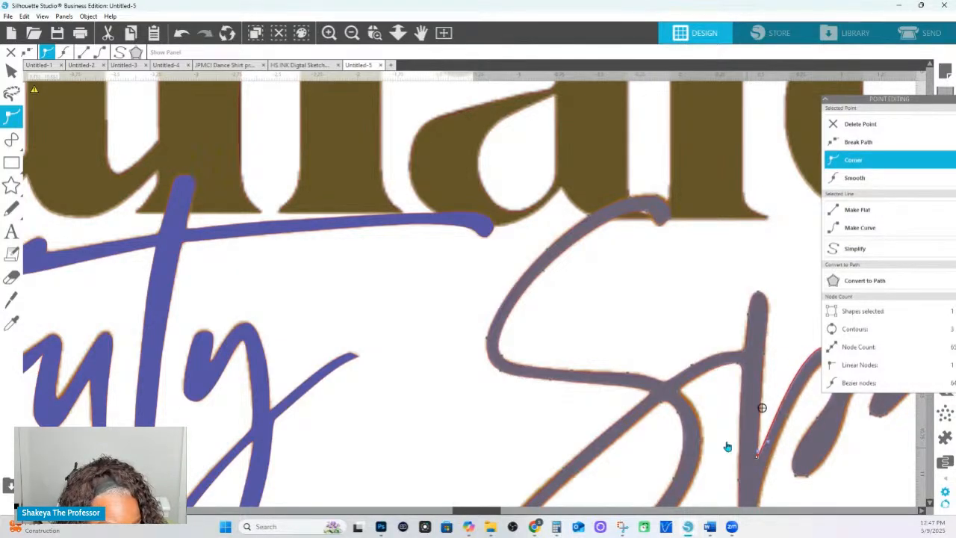
- Adjust the outermost right point of the S's lower loop and the corner points at the stroke crossing
scroll(725, 444, "down", 4)
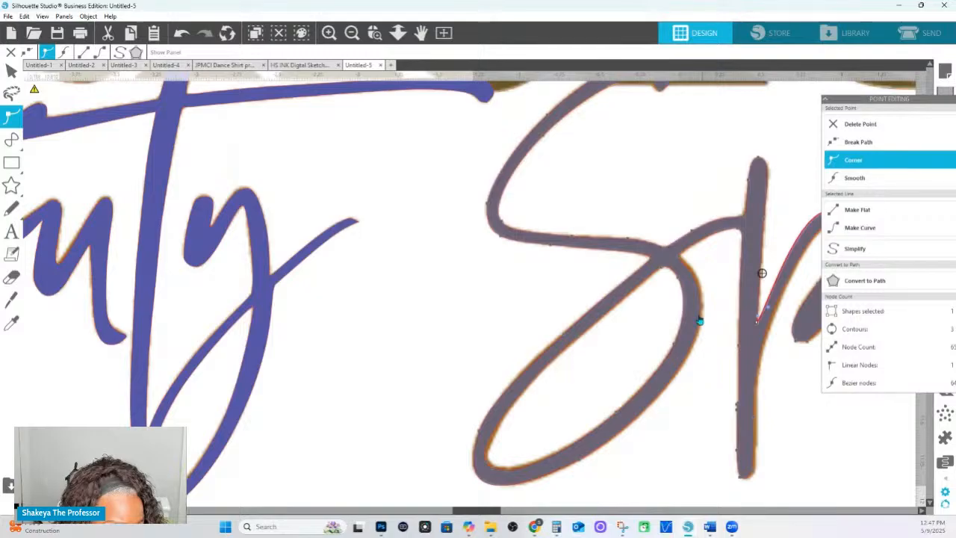
left_click(703, 307)
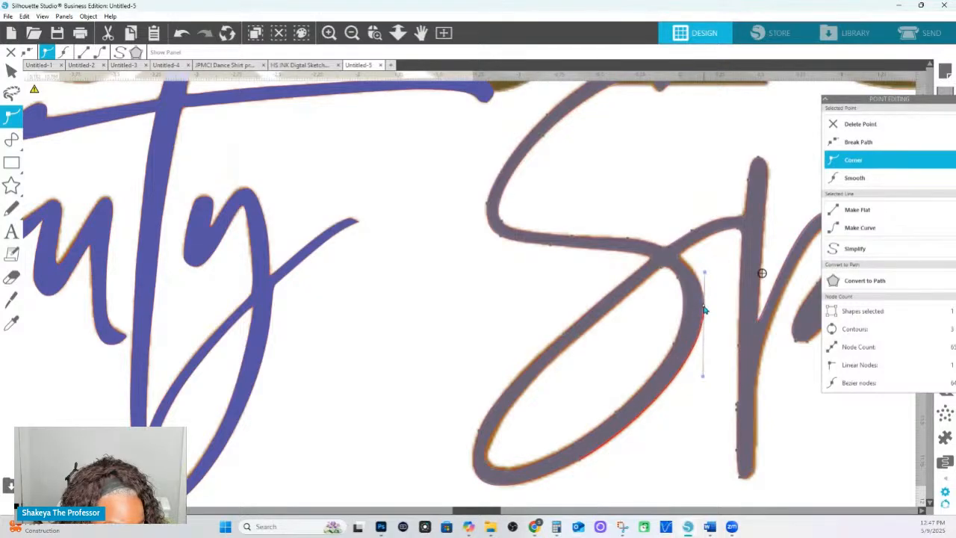
left_click(679, 257)
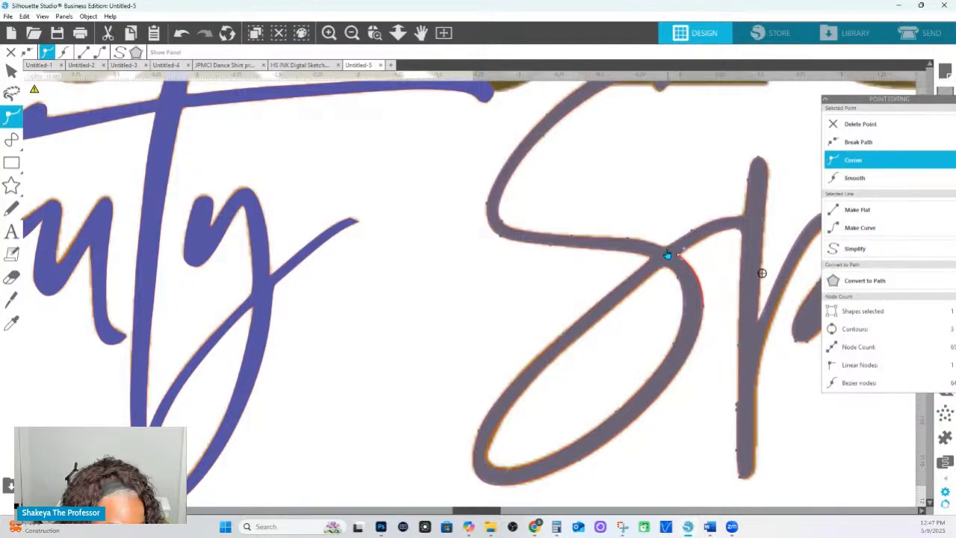
left_click(669, 251)
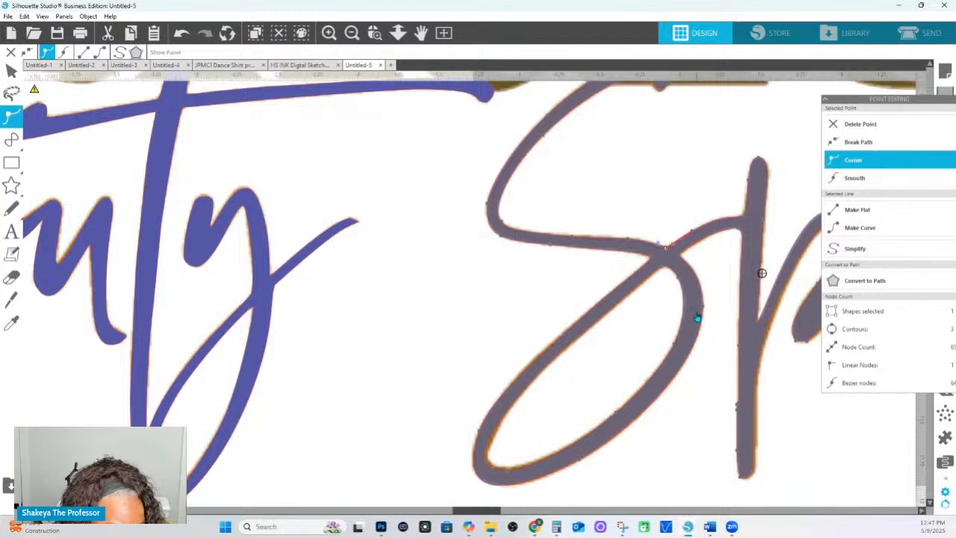
- Clean up the inner bottom-left curve of the S's loop by deleting extra points and placing a smooth point on its lower edge
left_click(493, 468)
left_click(829, 125)
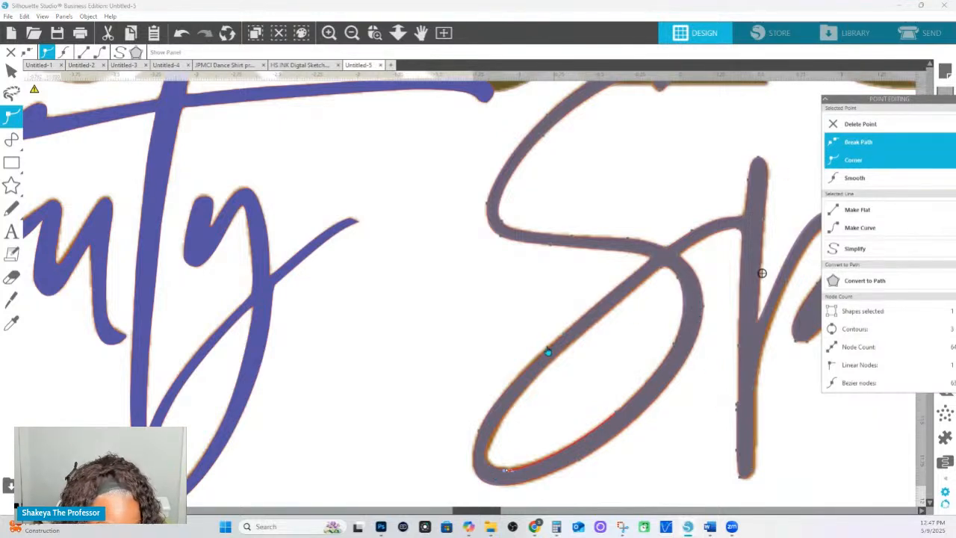
left_click(516, 472)
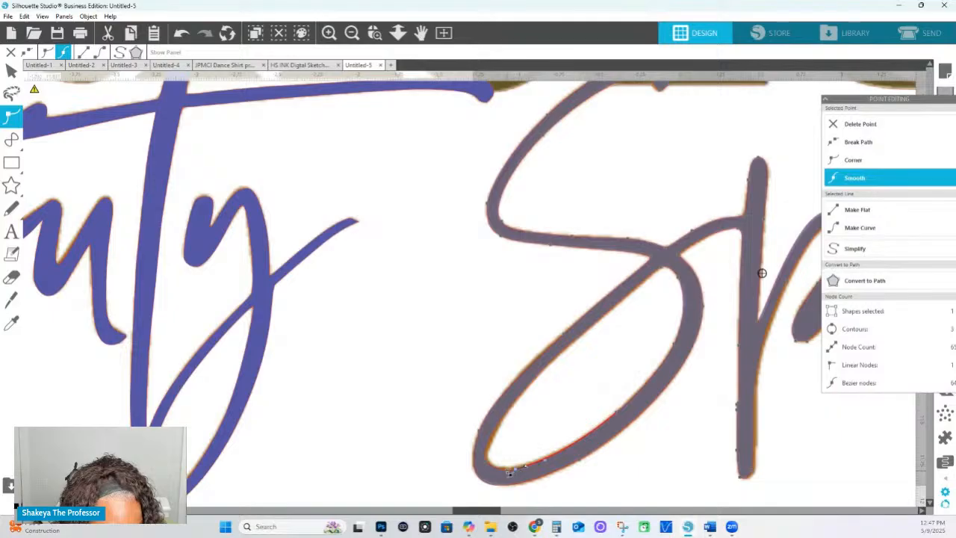
left_click(510, 472)
left_click(841, 123)
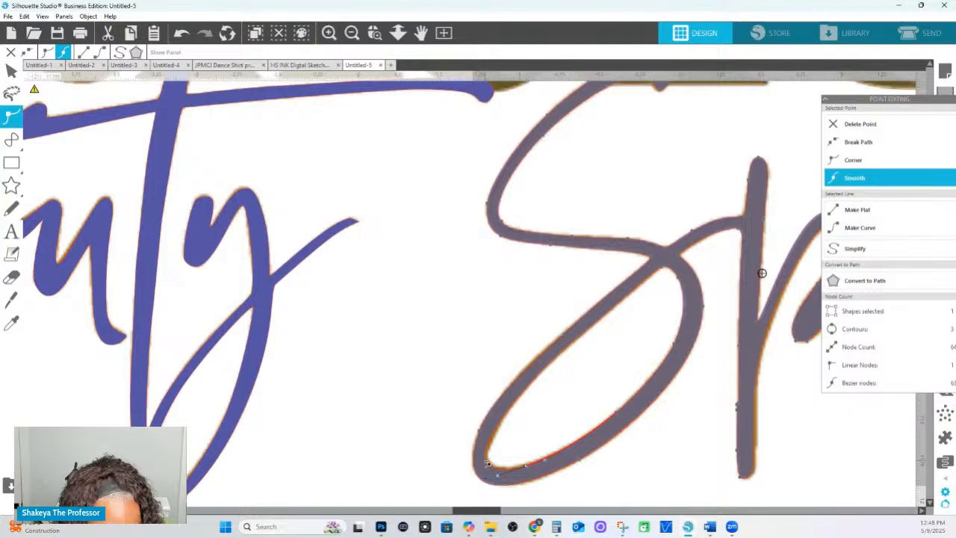
left_click(490, 464)
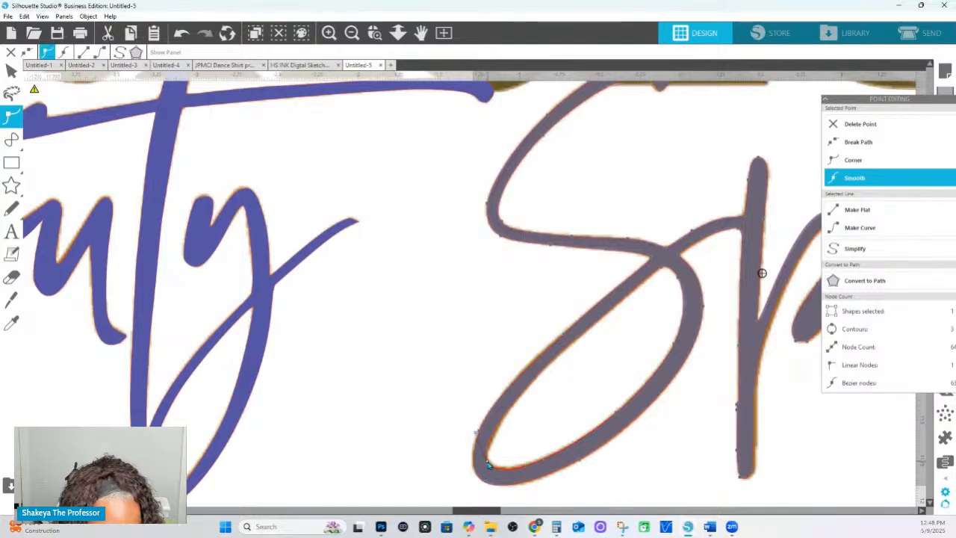
left_click(527, 469)
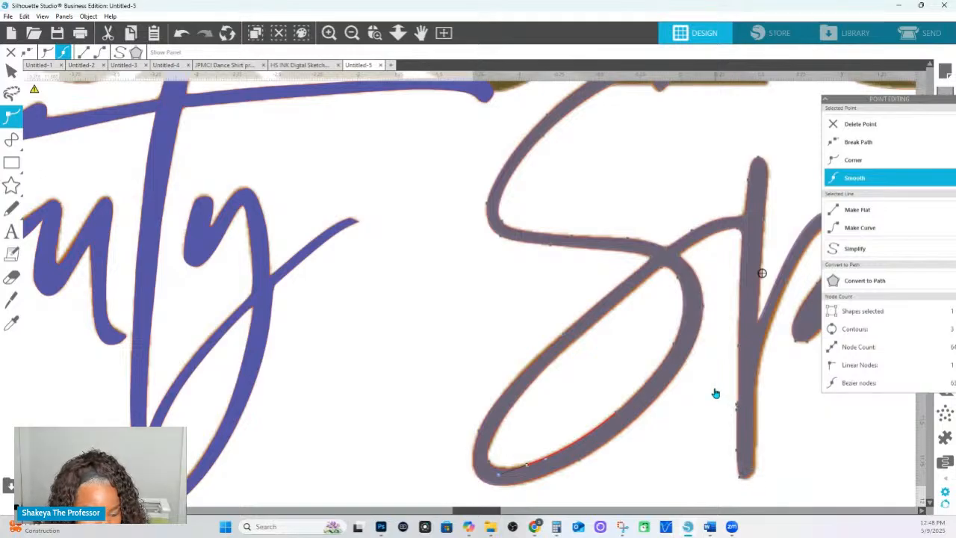
- Delete the cluster of extra points on the left edge of the p's lower stem and adjust the corner at its foot
left_click_drag(718, 388, 747, 417)
left_click(861, 125)
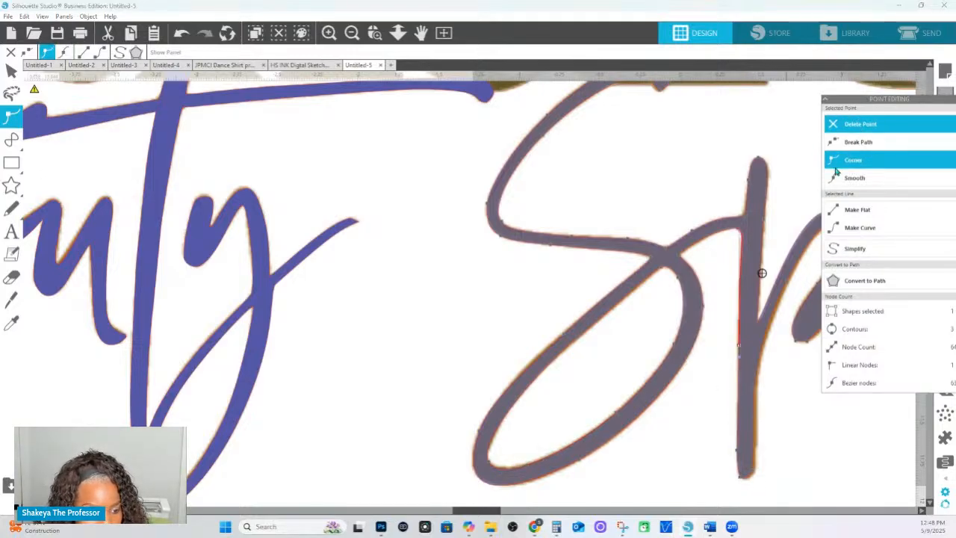
left_click(755, 473)
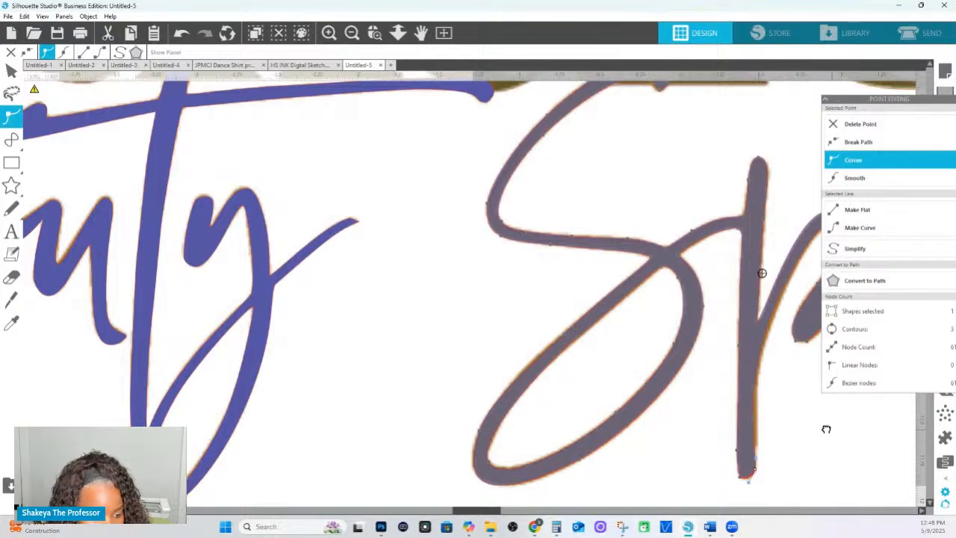
- Adjust the points along the right edge of the p's lower stem below the arch, keeping the lower one as a corner point
left_click_drag(825, 428, 635, 440)
left_click(615, 450)
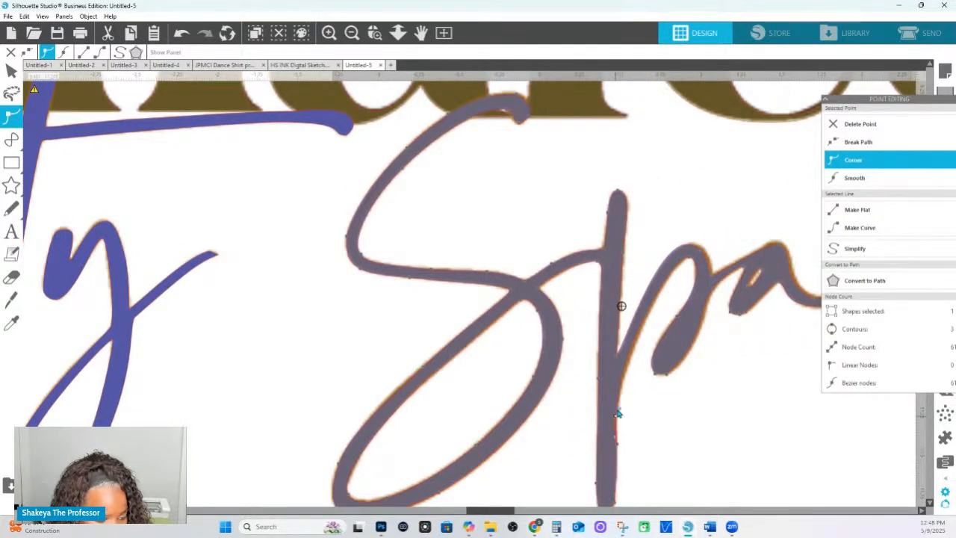
left_click(624, 379)
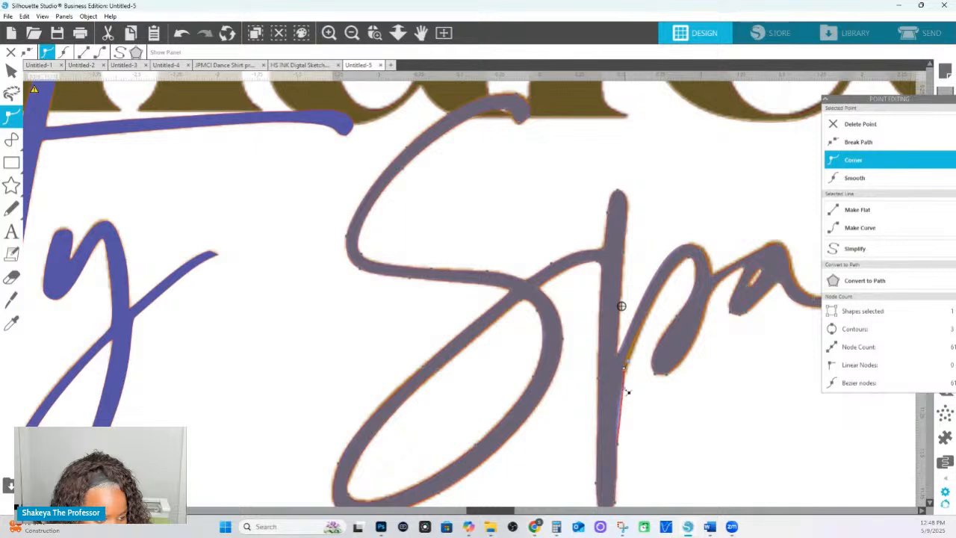
left_click(617, 447)
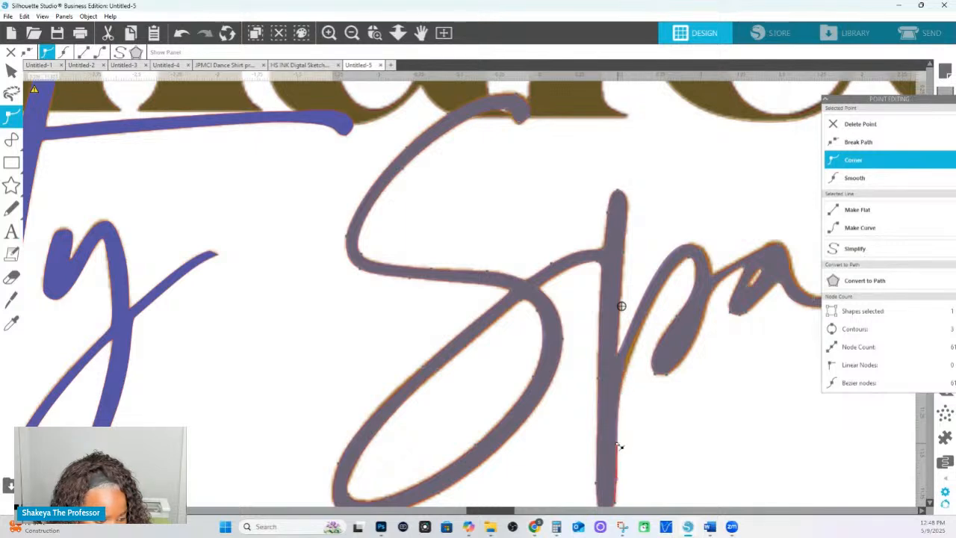
left_click(861, 182)
left_click(861, 168)
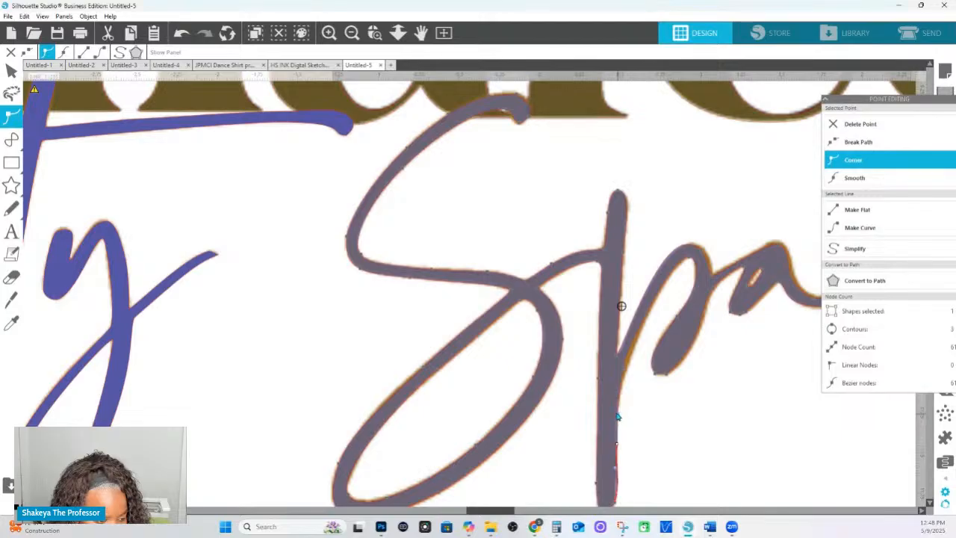
left_click_drag(617, 445, 615, 445)
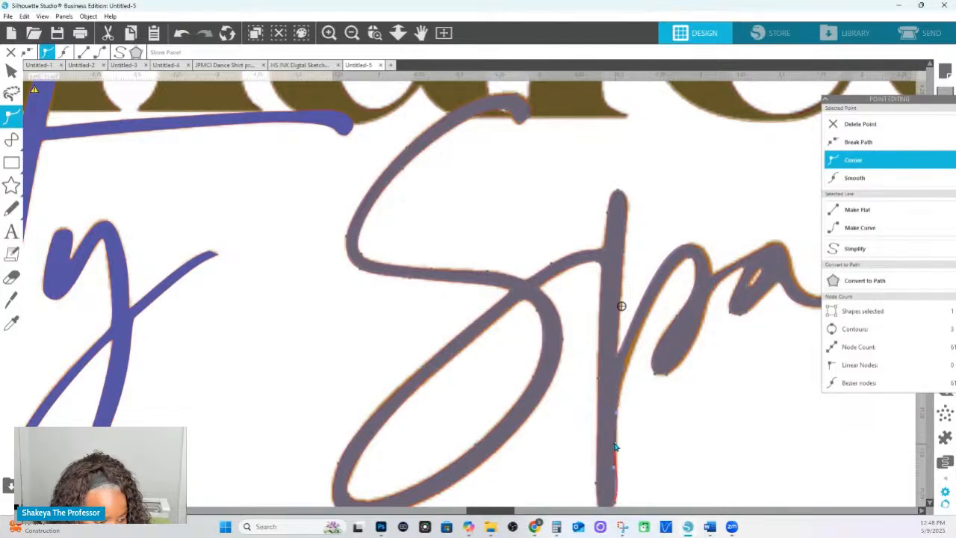
- Adjust the points around the bottom tip of the p's stem to round its end
left_click(616, 502)
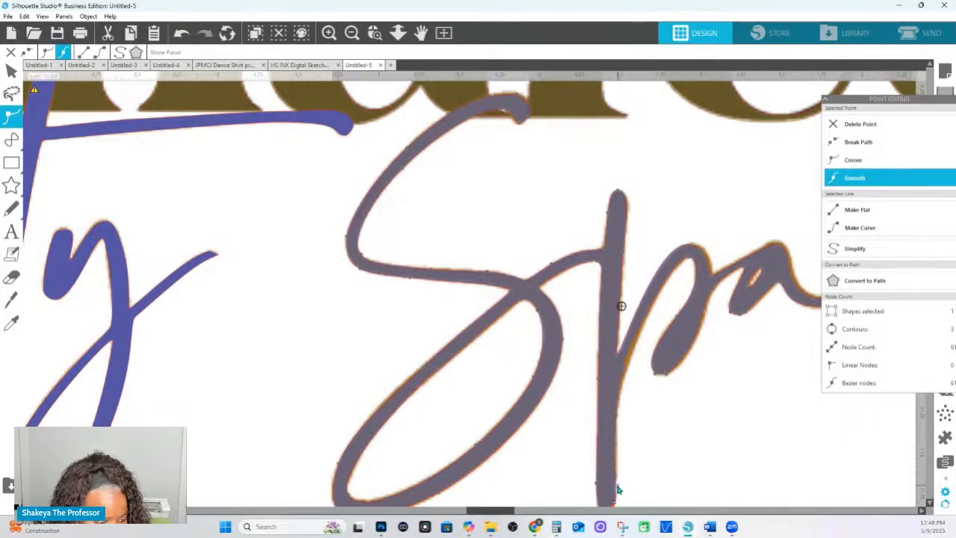
left_click_drag(636, 436, 559, 352)
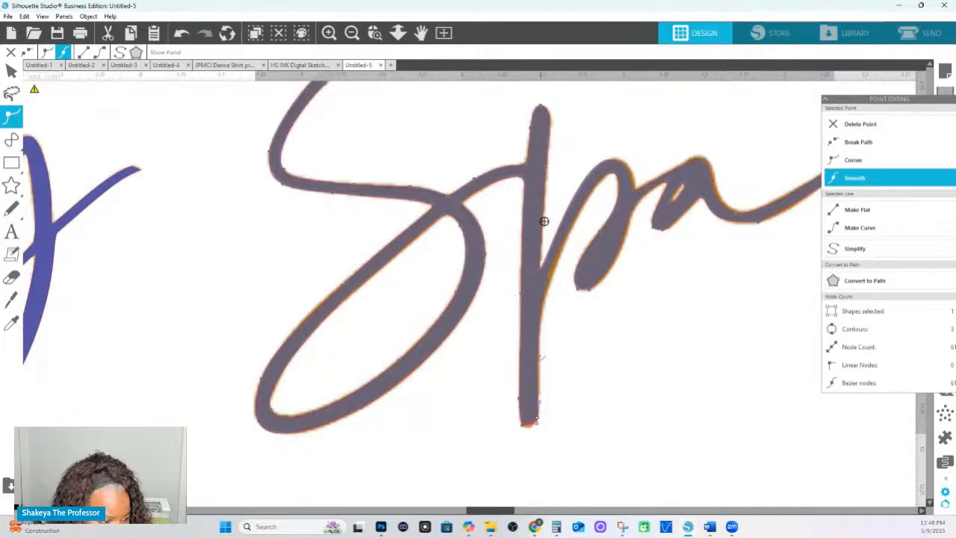
left_click(532, 426)
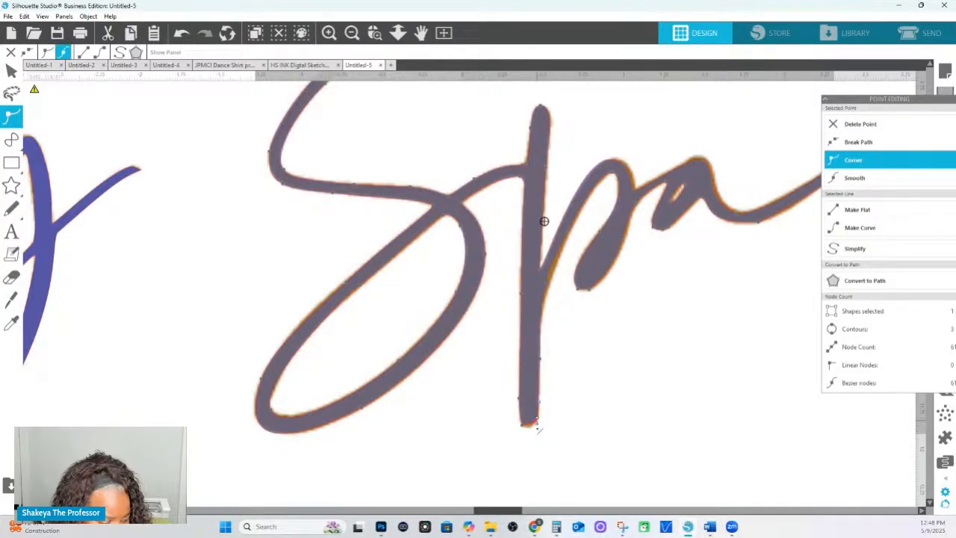
left_click(536, 427)
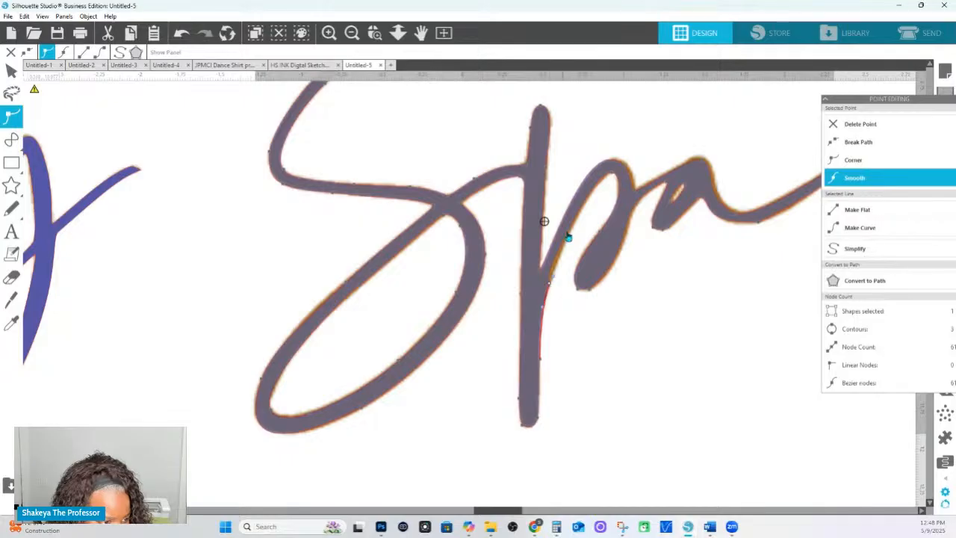
- Adjust the points along the p's rising stroke and the top of its arch to match the traced lettering
left_click(568, 235)
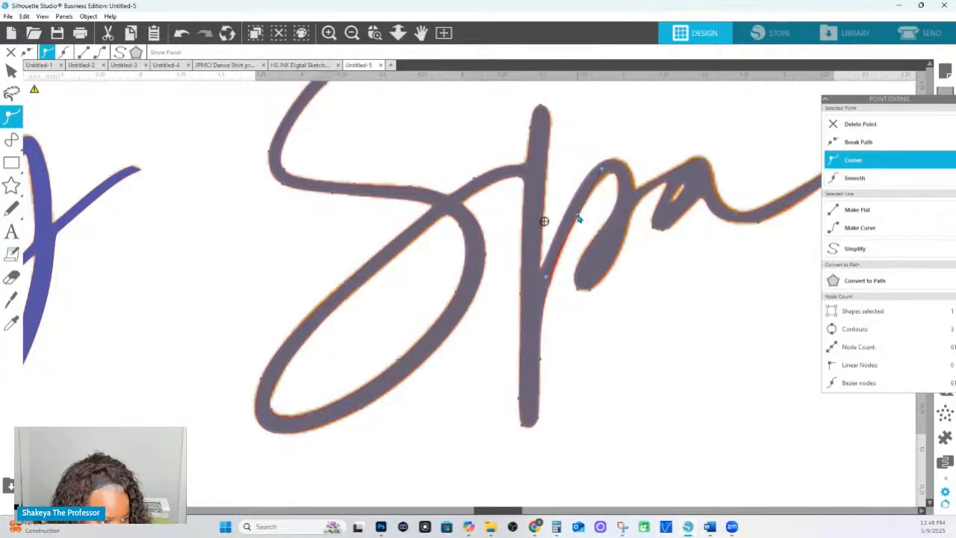
left_click(551, 284)
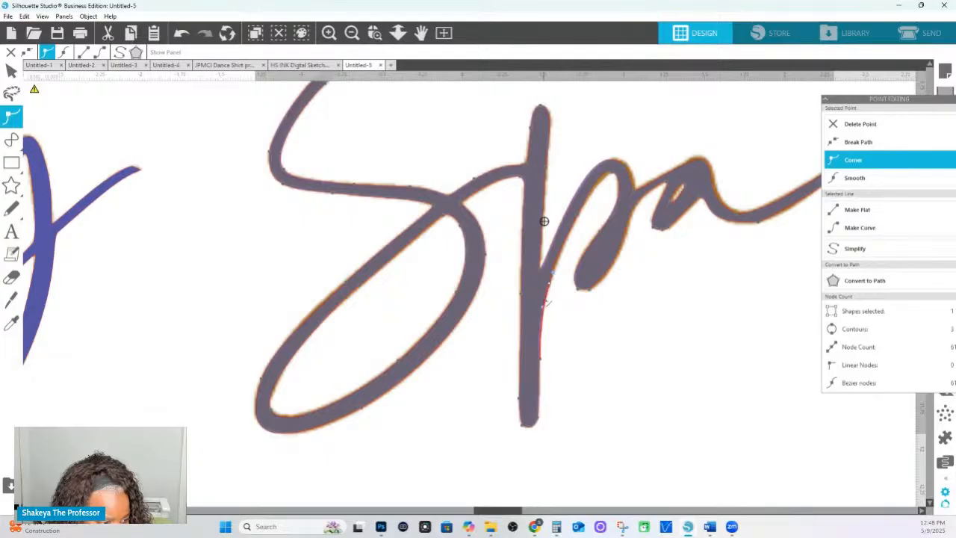
left_click(579, 218)
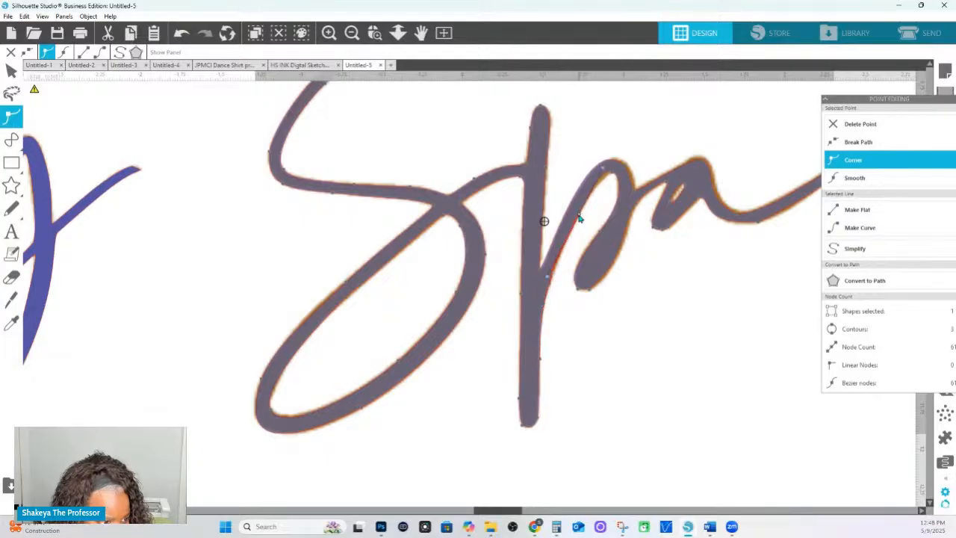
left_click(624, 170)
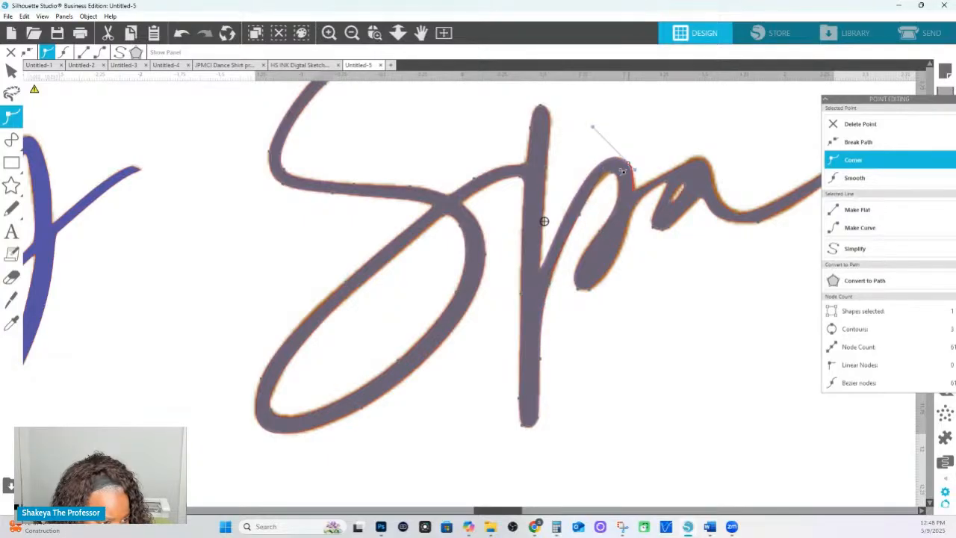
left_click(542, 273)
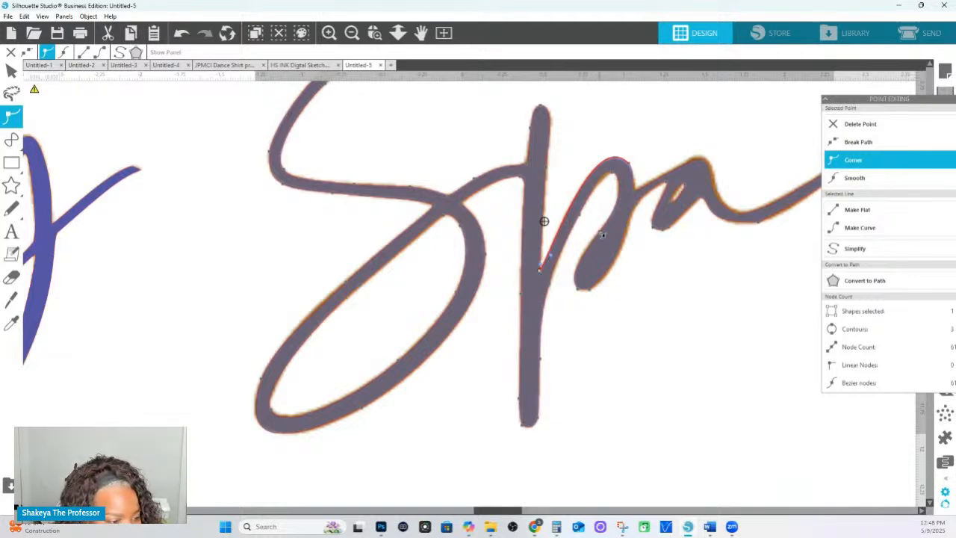
left_click(589, 292)
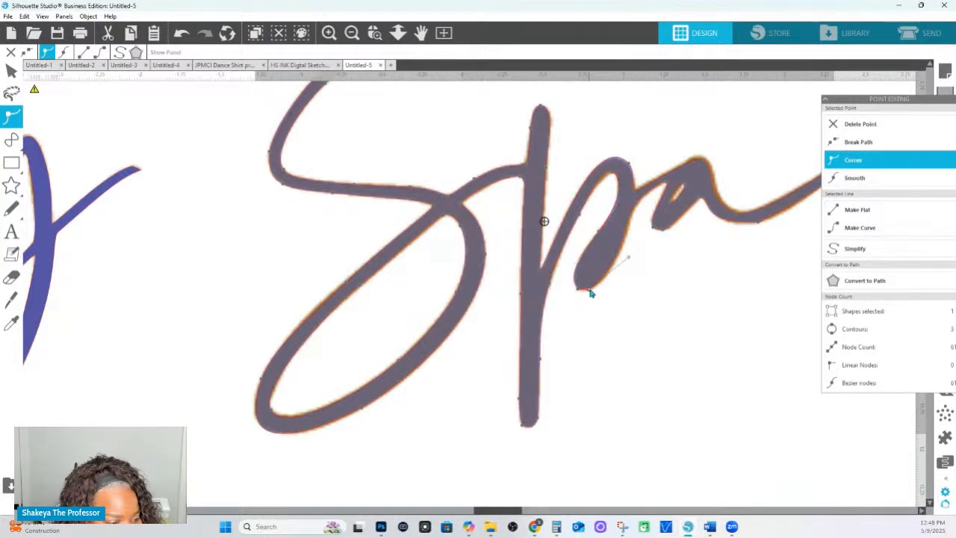
key("Delete")
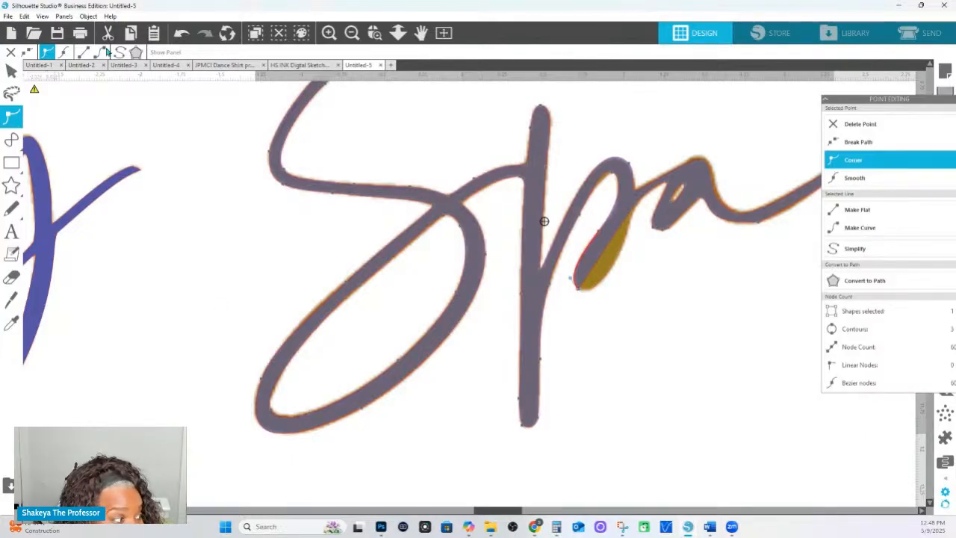
left_click(181, 35)
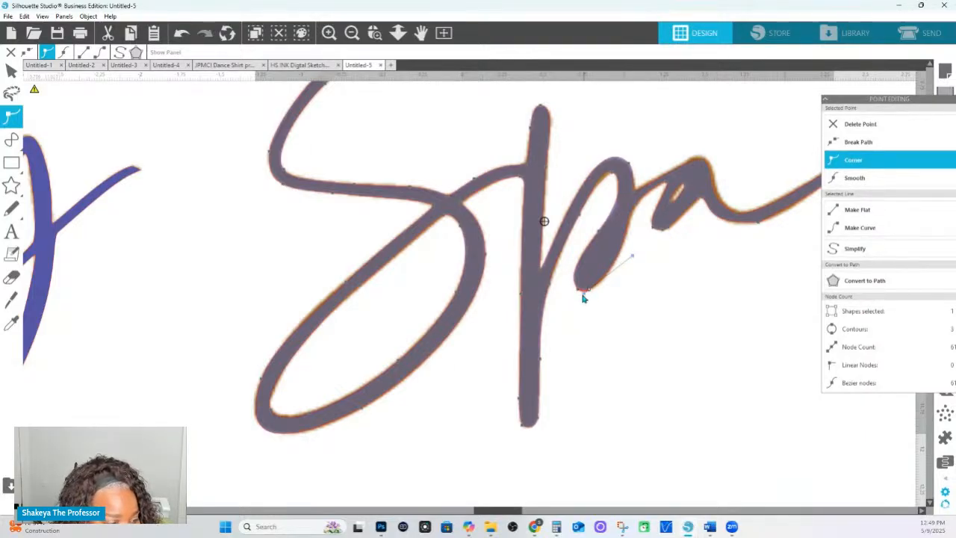
- Adjust the points around the bottom tip of the p's bowl and up its right edge to the a
left_click(579, 292)
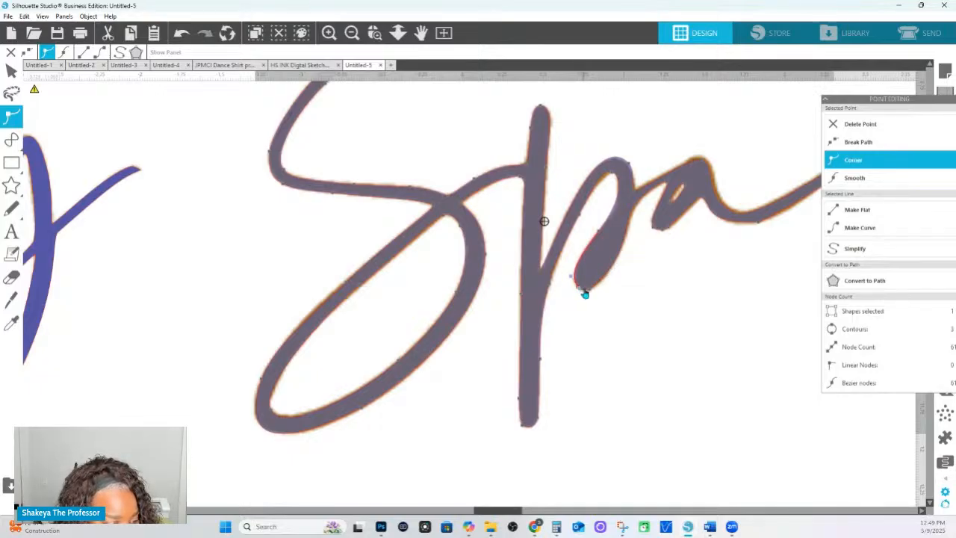
left_click(590, 291)
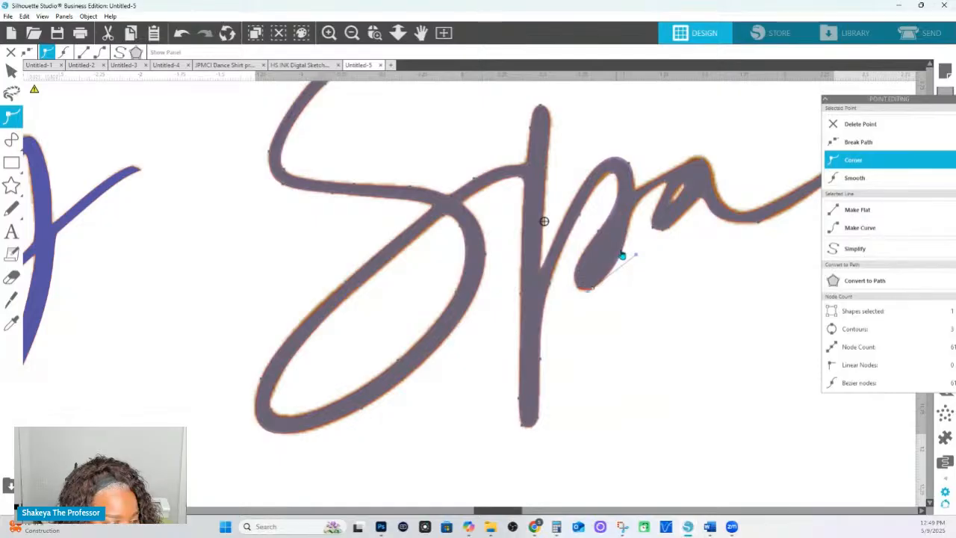
left_click(637, 209)
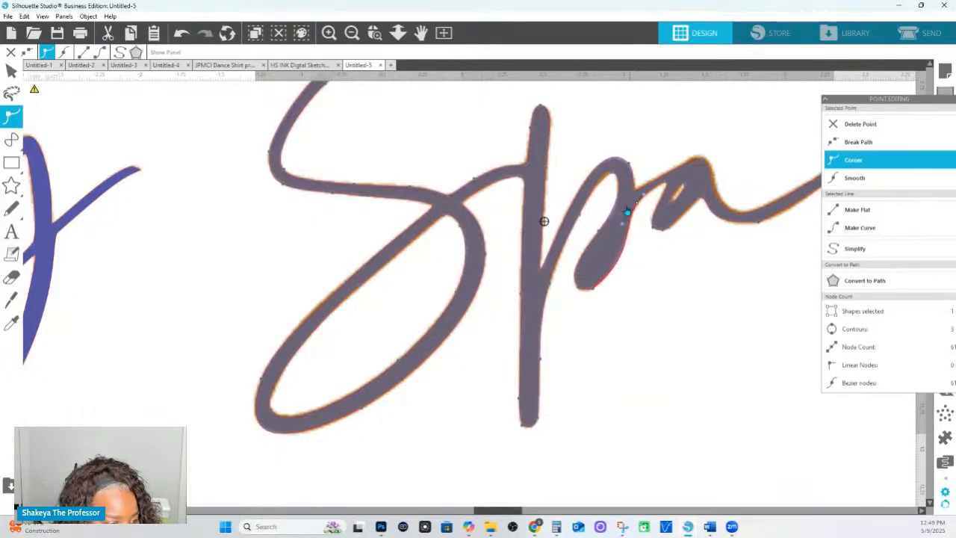
- Add a smooth point on the inner right edge of the p's bowl and reshape the inside of the arch
left_click(618, 203)
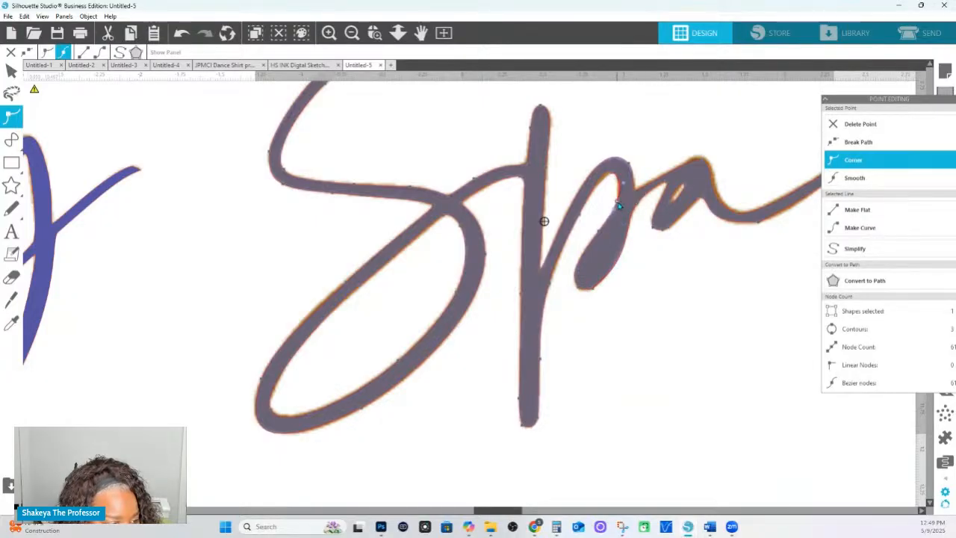
double_click(619, 202)
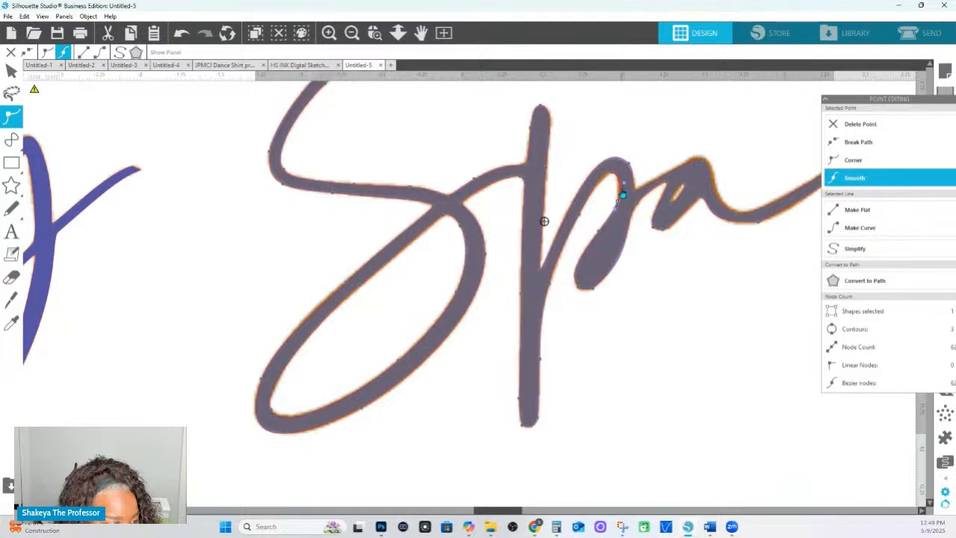
left_click_drag(621, 190, 614, 175)
left_click(615, 174)
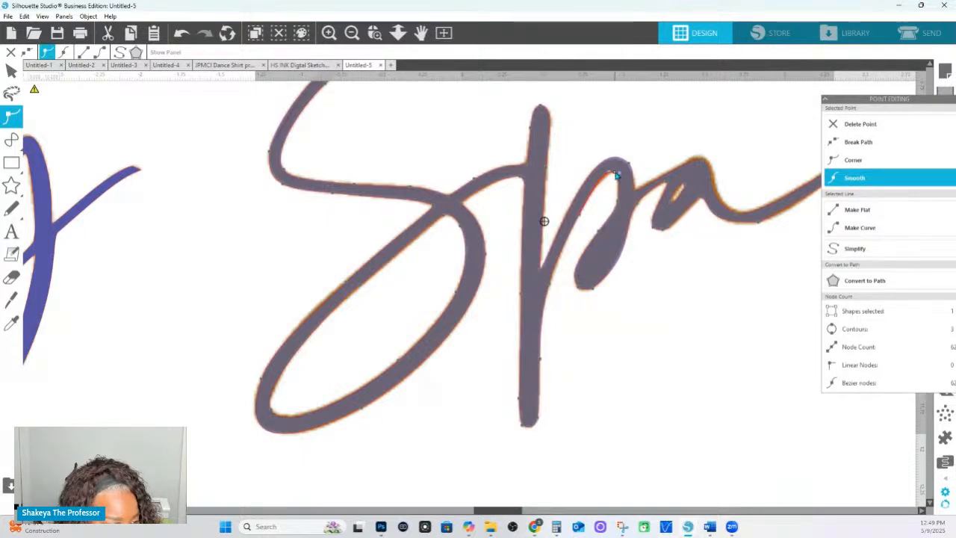
left_click(625, 182)
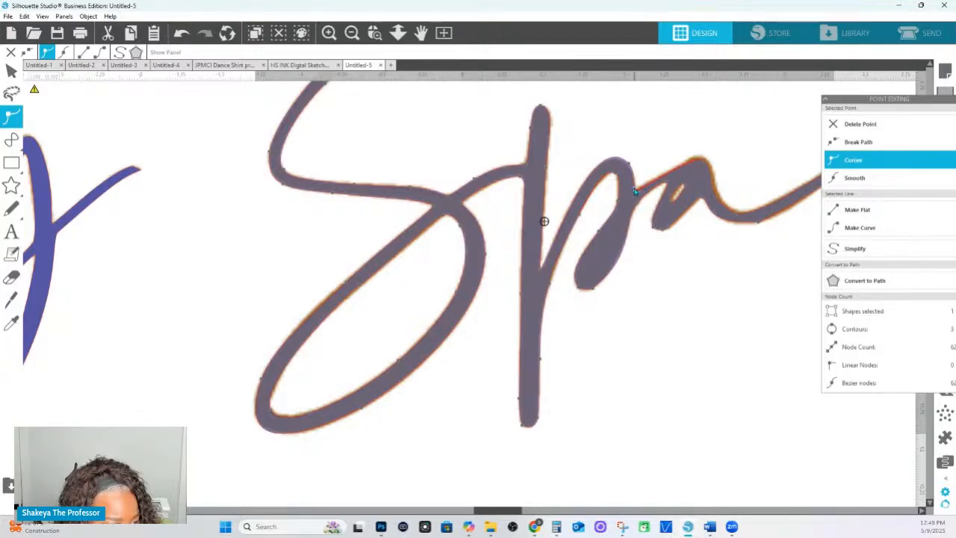
- Adjust the outer points where the p joins the a and at the top of the a
left_click_drag(640, 193, 641, 190)
left_click(626, 163)
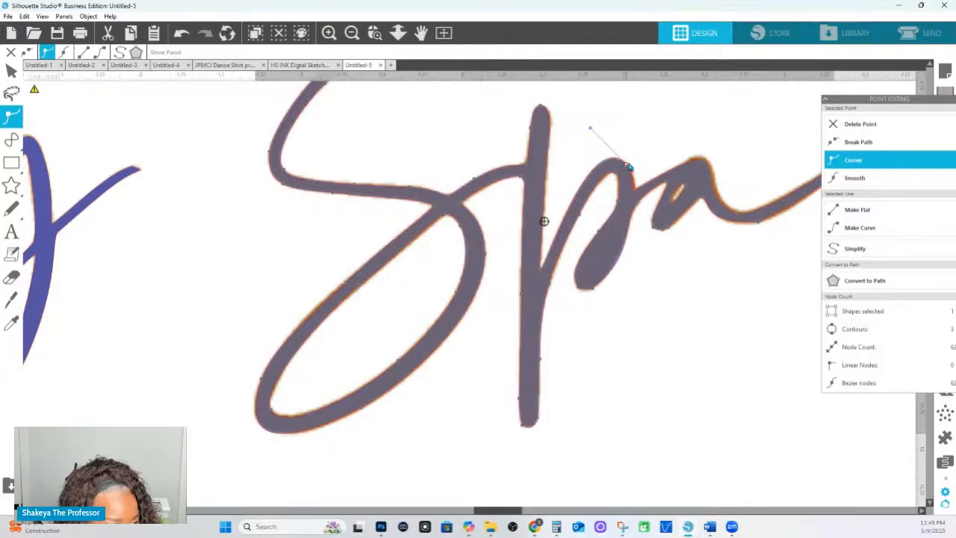
left_click(702, 158)
left_click_drag(702, 159, 697, 156)
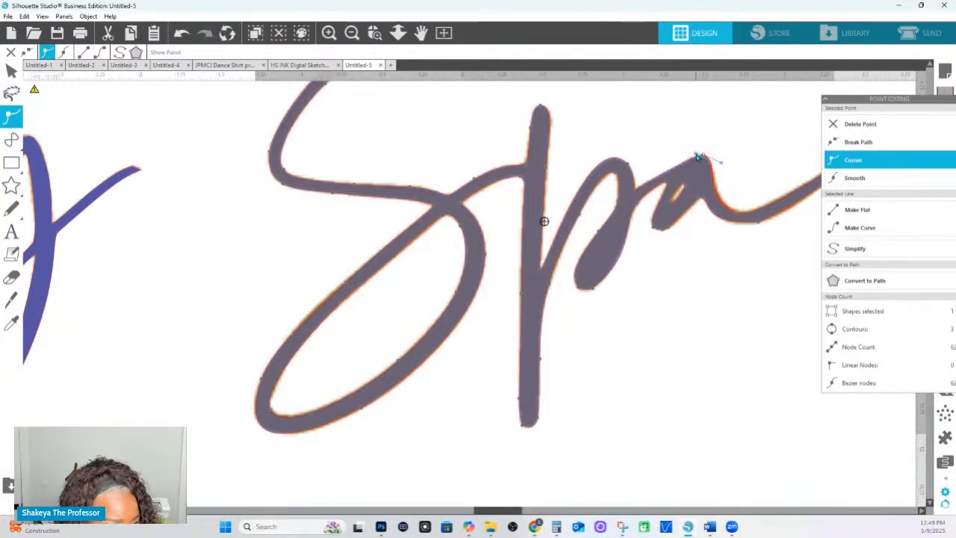
- Delete the extra point at the a's bottom-left tip and reposition the corner where its left edge meets the connecting stroke
left_click(662, 230)
left_click(875, 126)
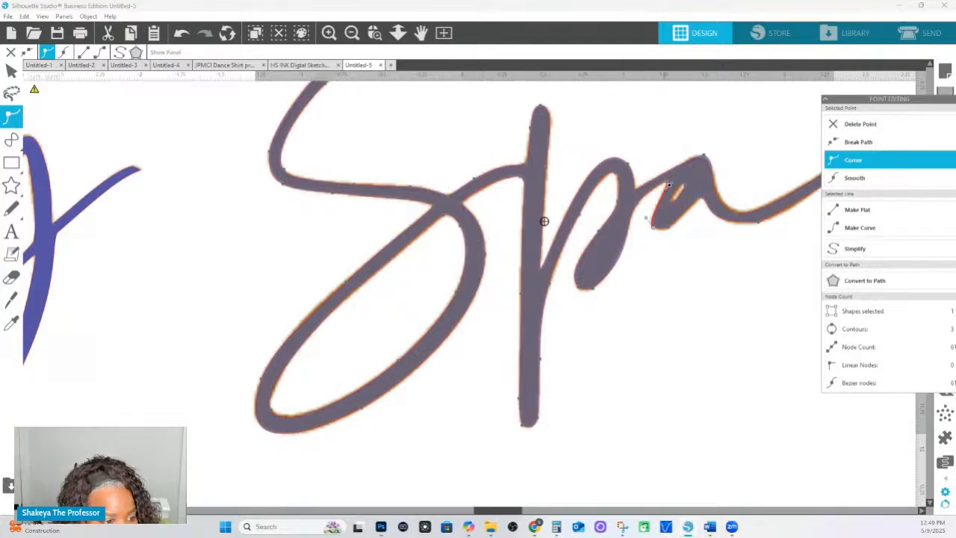
left_click_drag(667, 185, 673, 182)
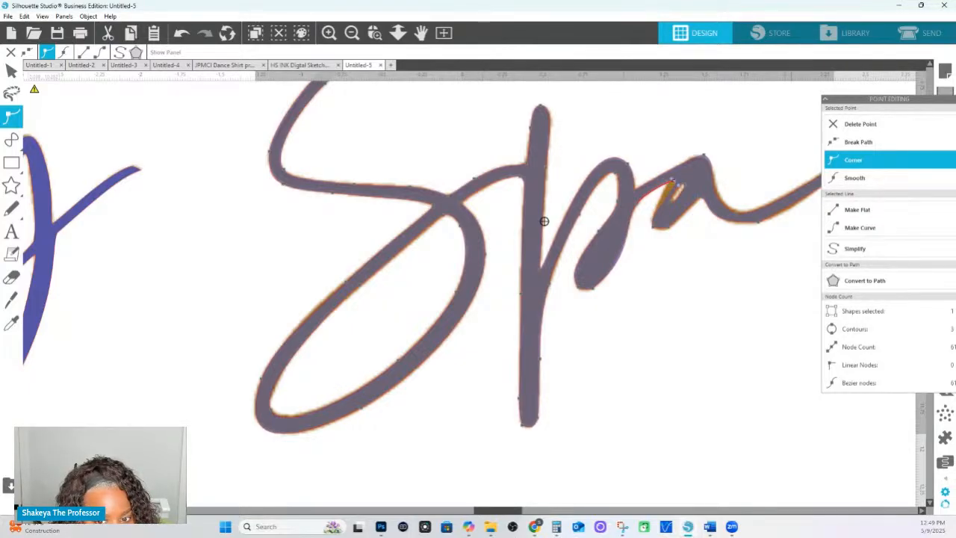
left_click(858, 142)
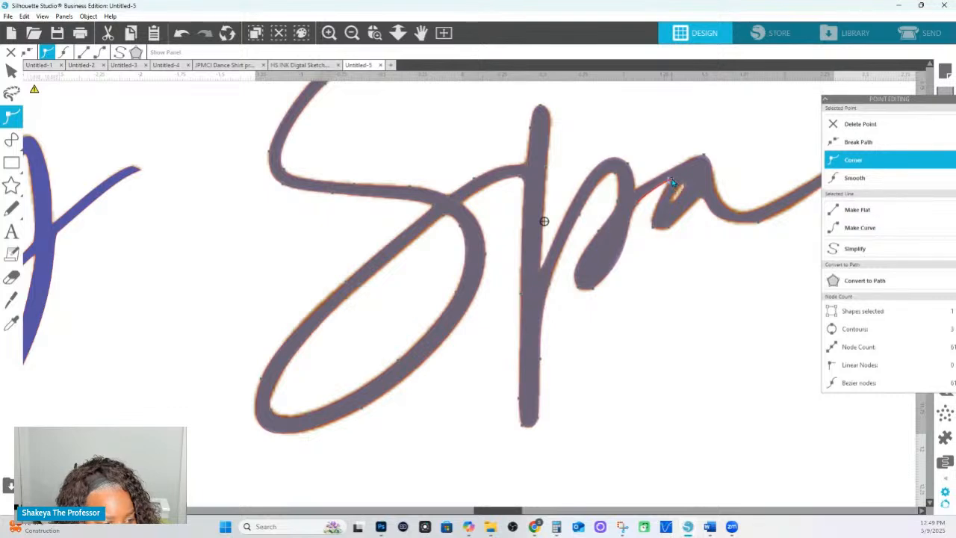
right_click(672, 181)
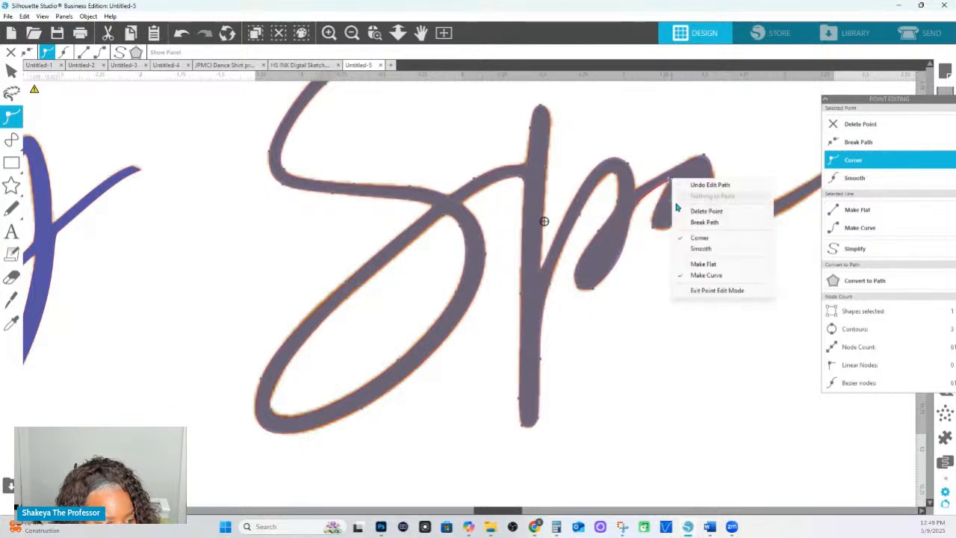
left_click(670, 231)
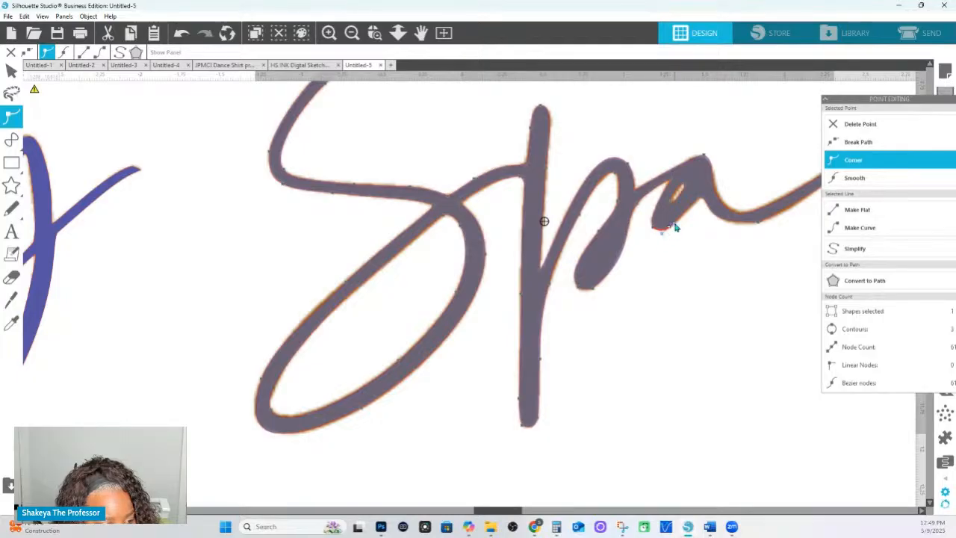
- Reshape the top of the a by adjusting its peak point and adding a smooth point on its right shoulder
left_click(704, 159)
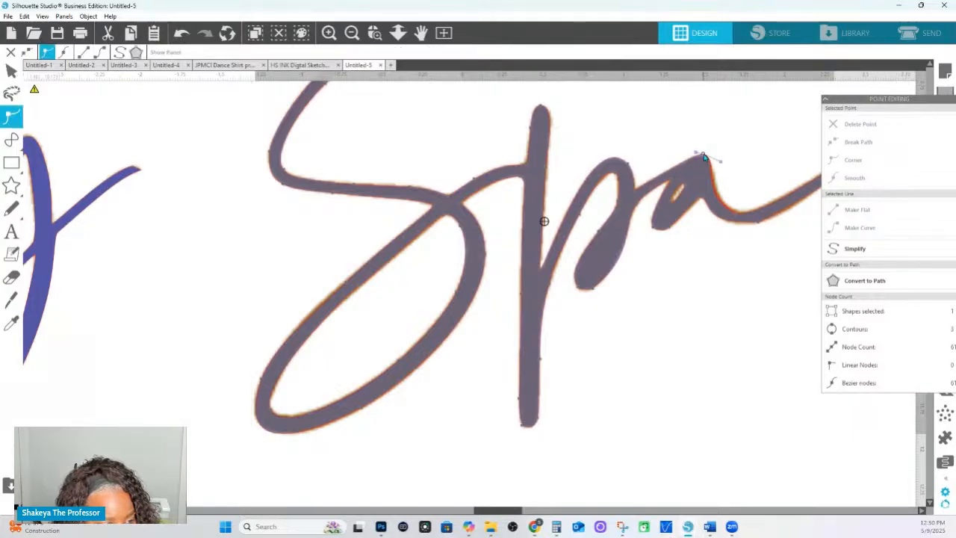
left_click(700, 155)
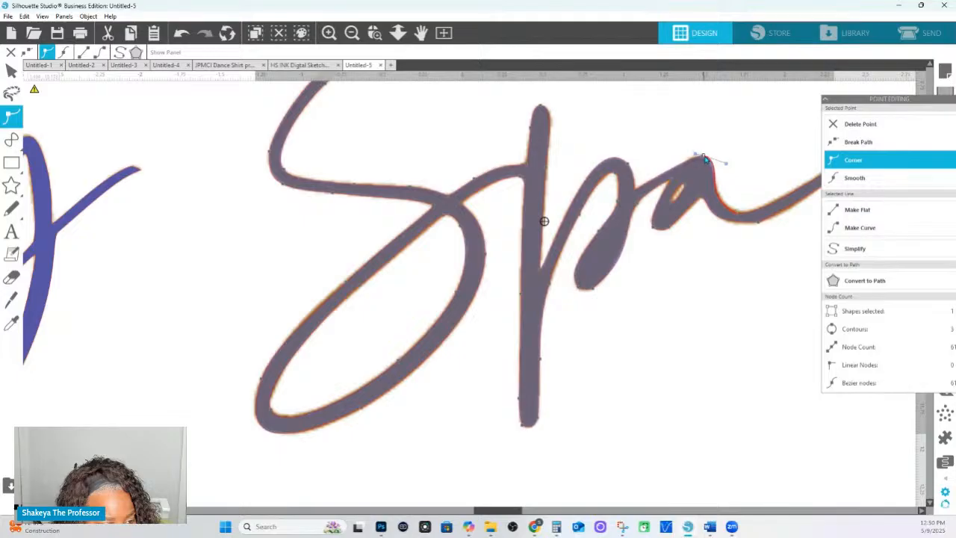
left_click(738, 215)
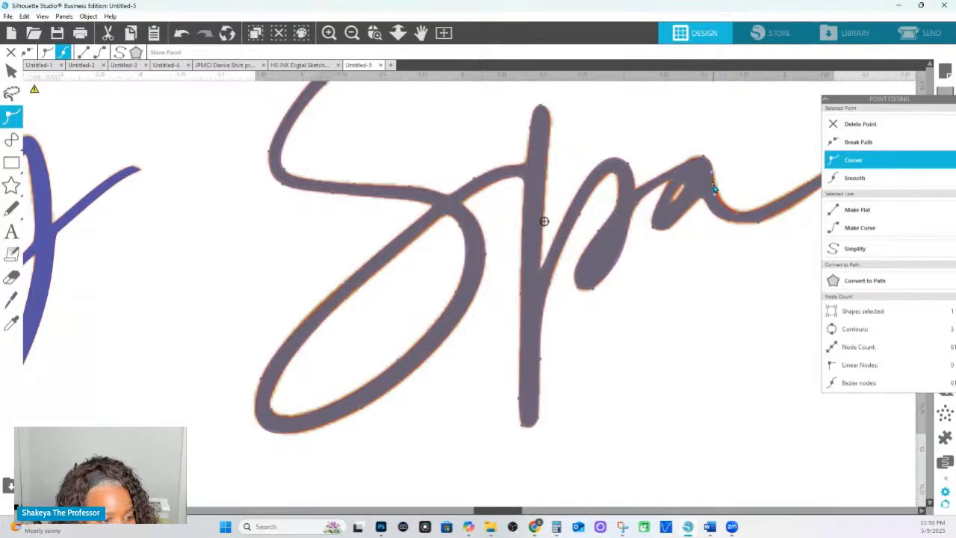
left_click(693, 158)
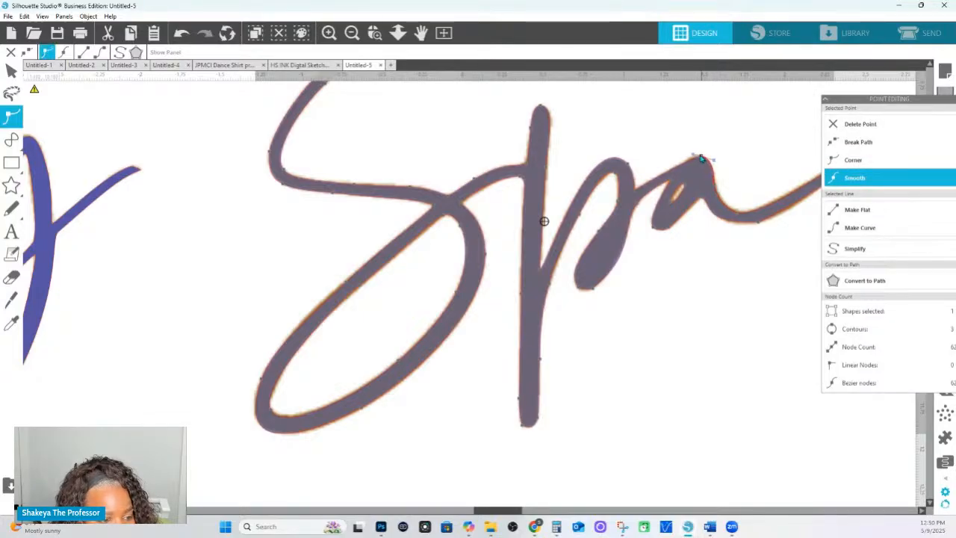
left_click(693, 158)
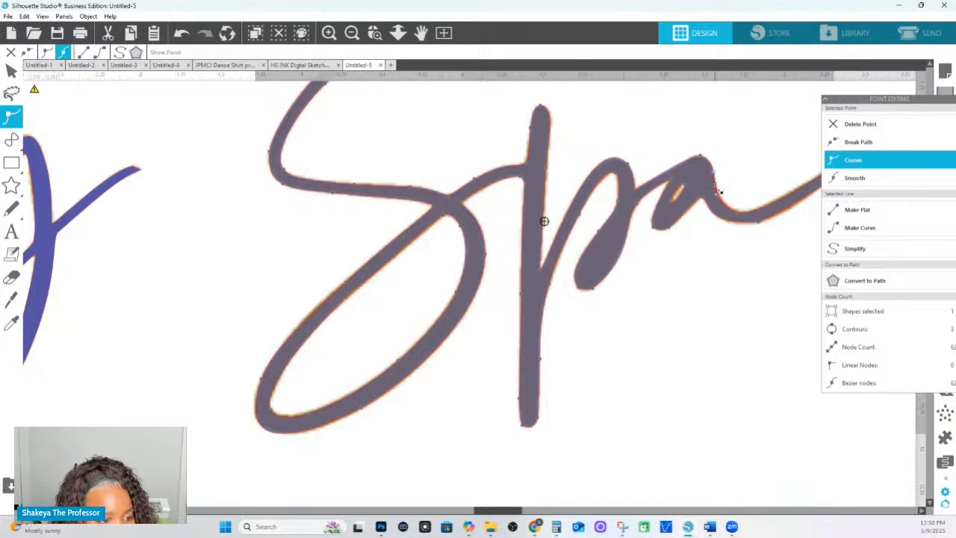
- Adjust the points and curve handles where the a's body meets its exit stroke and along that stroke's bottom curve
left_click(738, 215)
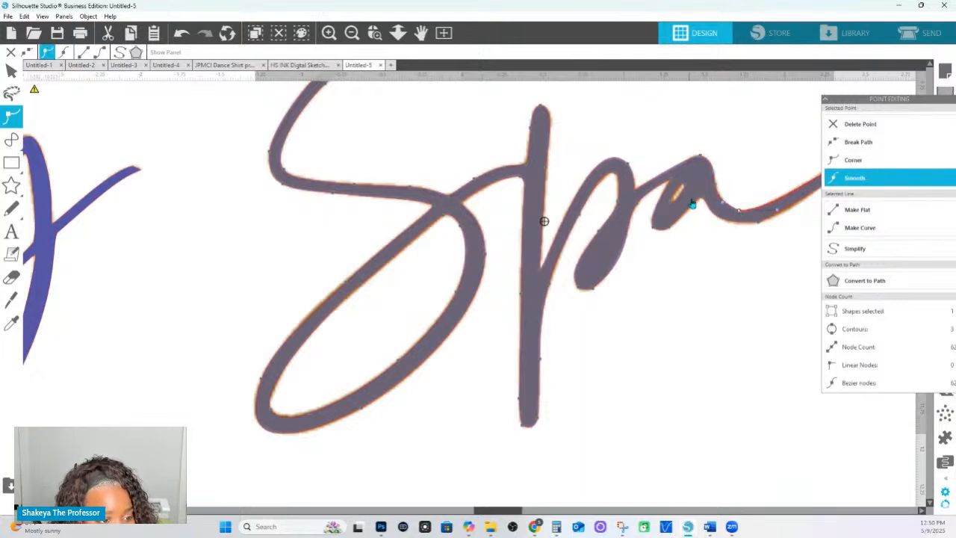
left_click(703, 200)
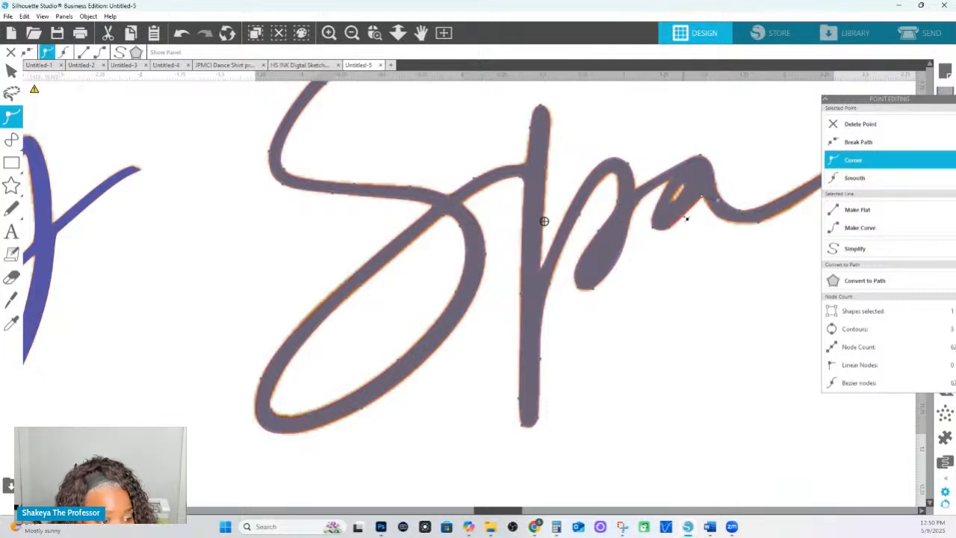
left_click(760, 223)
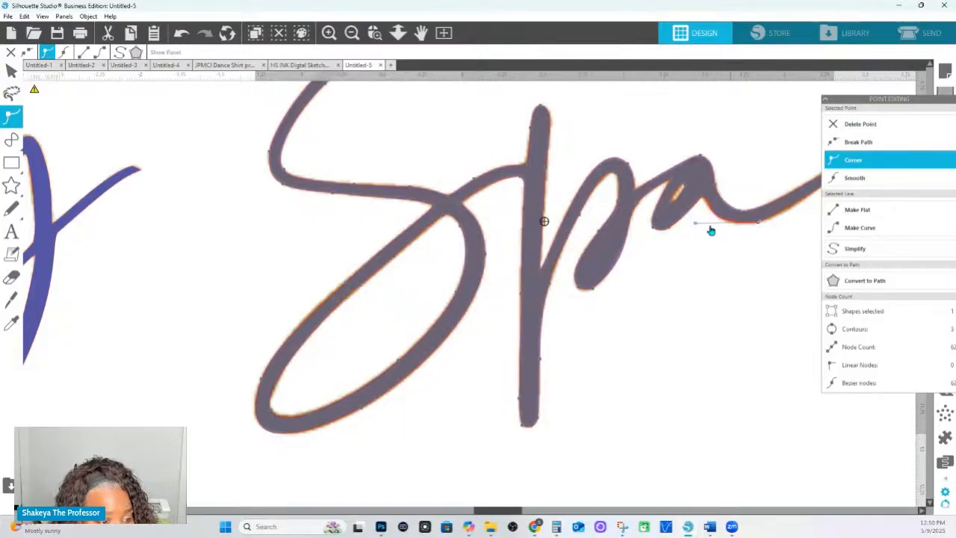
mouse_move(693, 230)
left_mouse_down()
mouse_move(719, 229)
mouse_move(707, 236)
left_mouse_up()
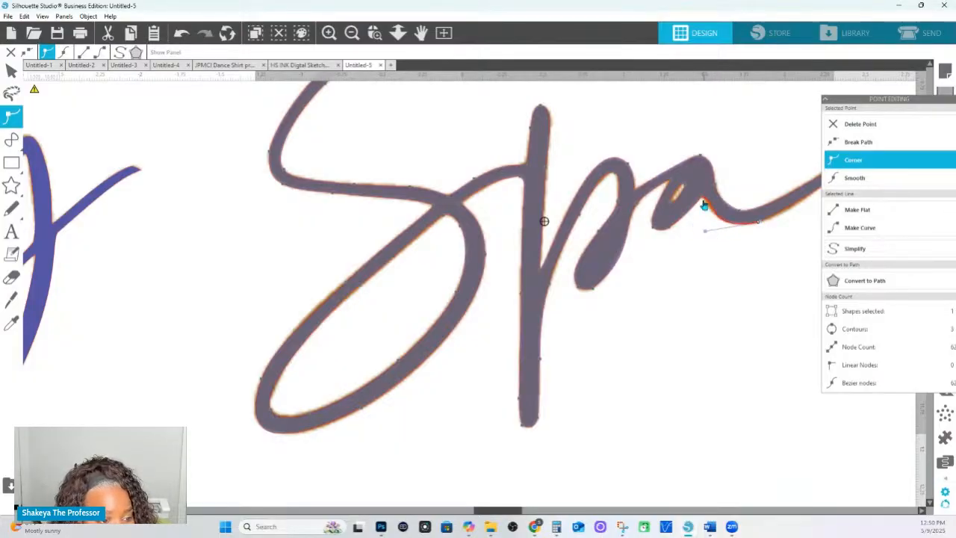
left_click(702, 200)
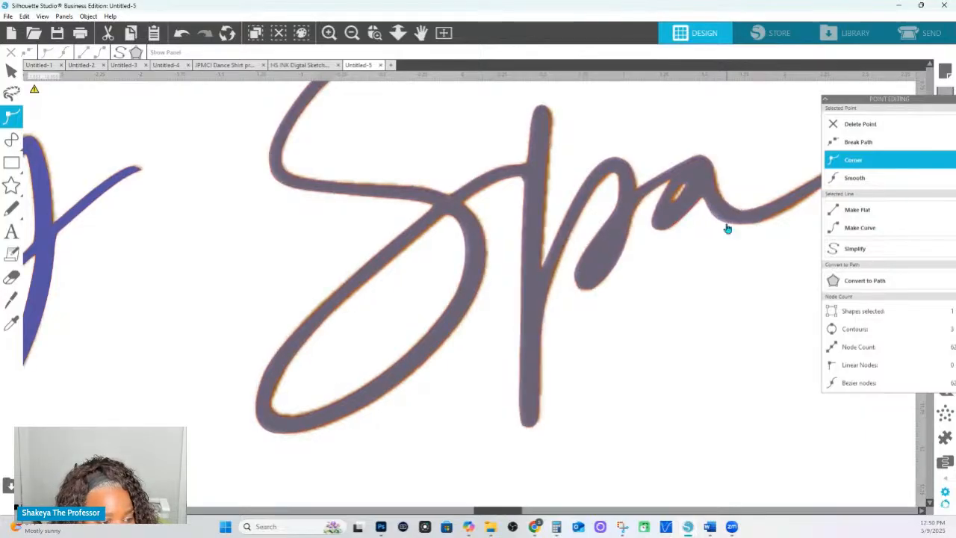
- Add a smooth point on the lower edge of the a's exit stroke and adjust the inner curve point above it
left_click(721, 228)
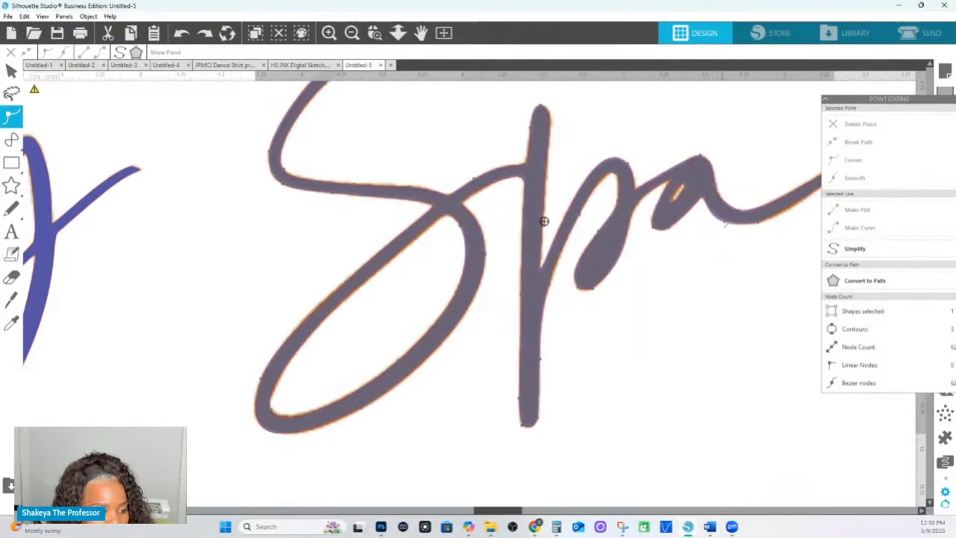
left_click(728, 224)
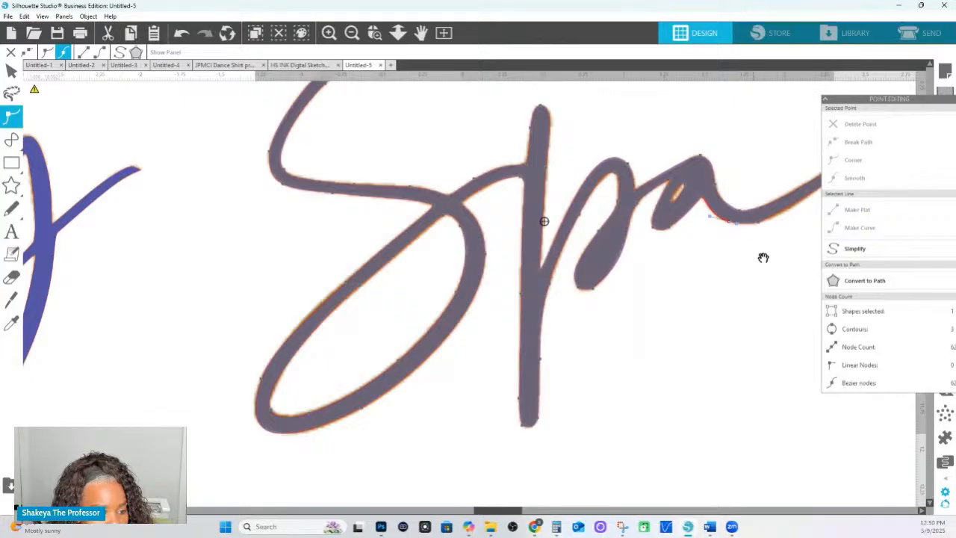
left_click_drag(761, 258, 614, 283)
right_click(611, 269)
left_click(596, 244)
left_click(590, 241)
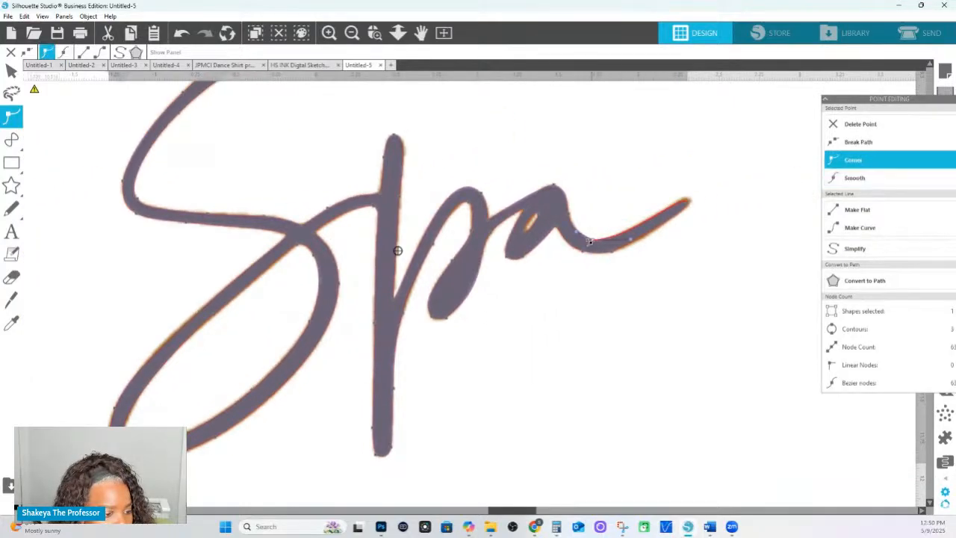
- Adjust the tip of the a's exit stroke, add smooth points beside it and finish editing the Spa shape
left_click(581, 242)
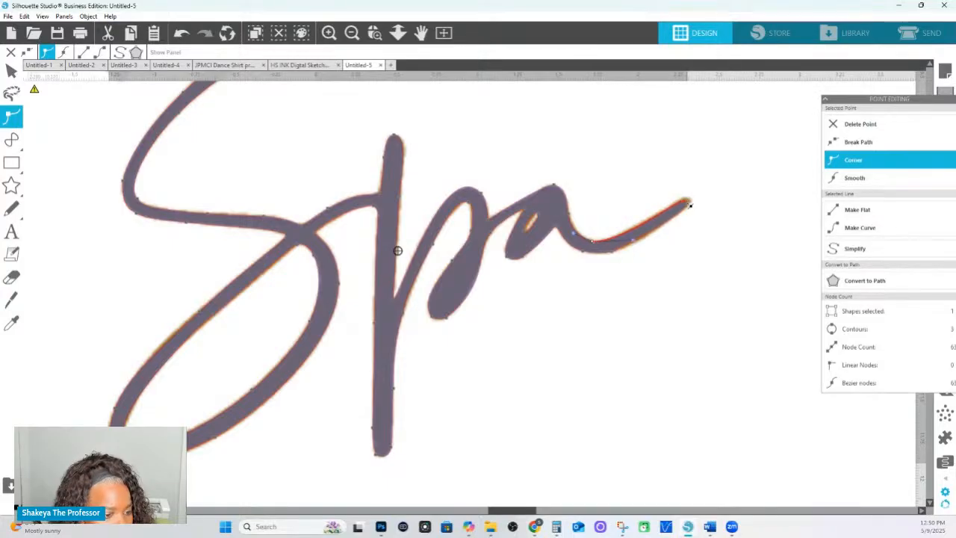
left_click(692, 202)
left_click_drag(693, 203, 690, 203)
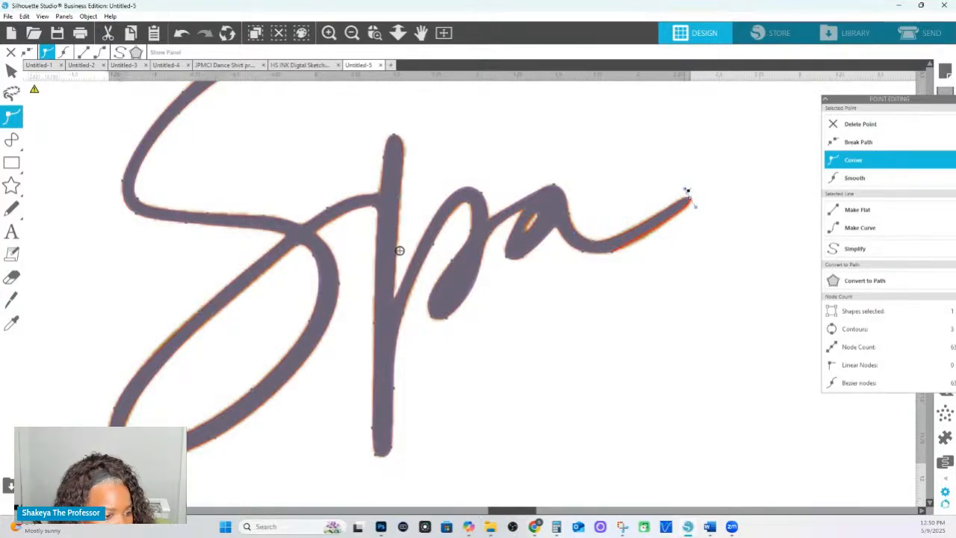
left_click(661, 214)
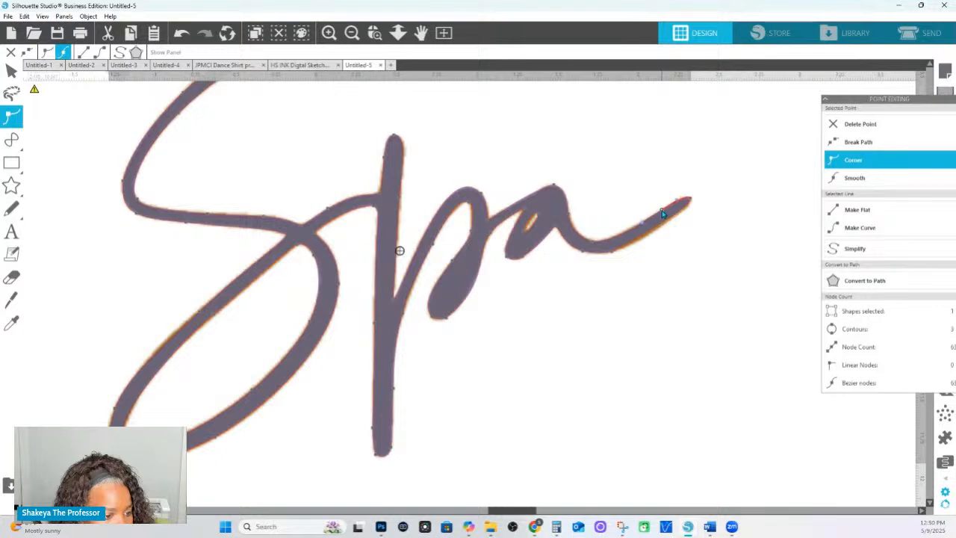
double_click(680, 215)
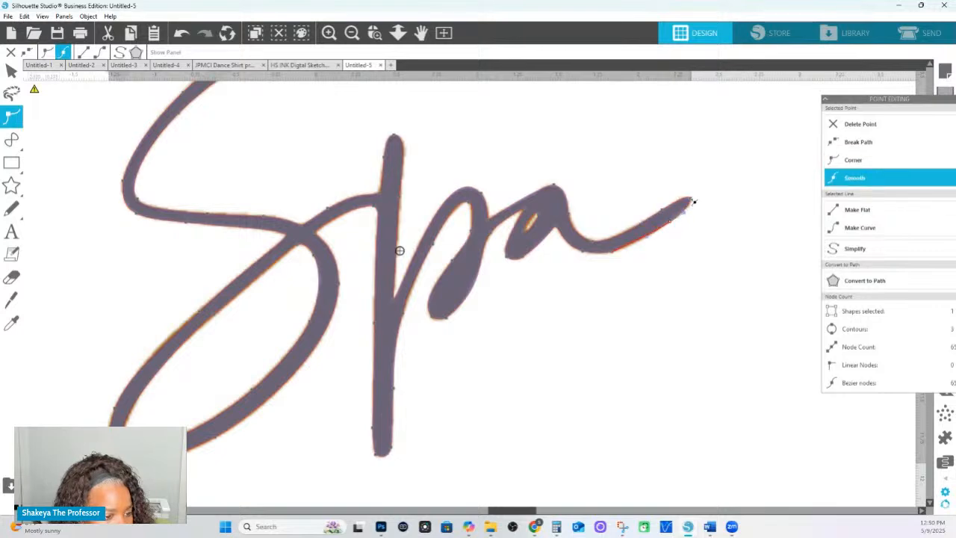
left_click(692, 201)
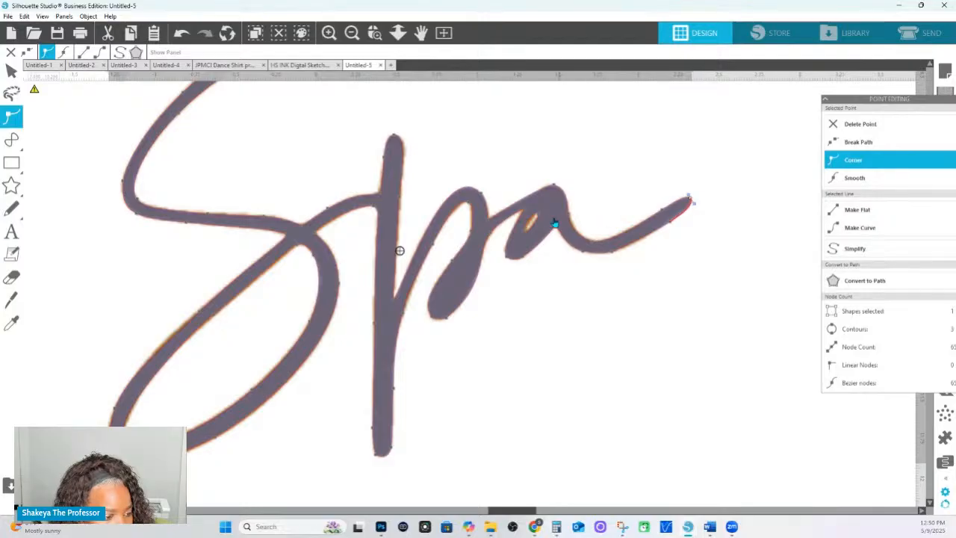
left_click(540, 216)
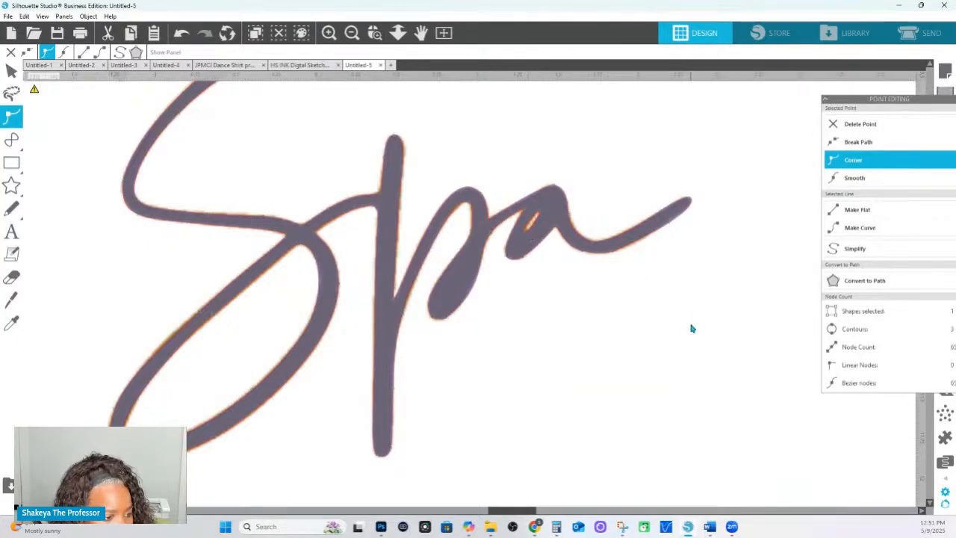
left_click(616, 257)
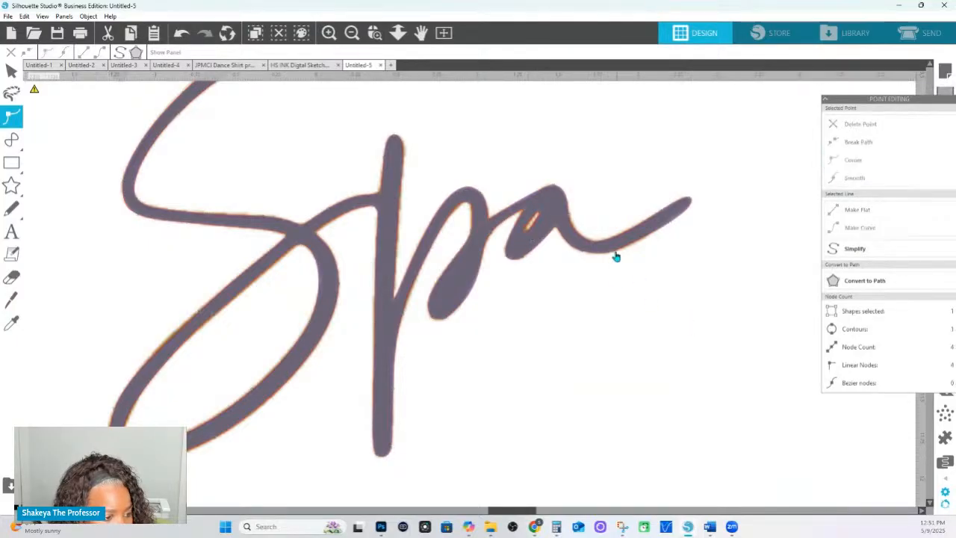
- Set the fill transparency of the traced melanated shape and its white background to 100%
left_click(398, 32)
left_click(458, 237)
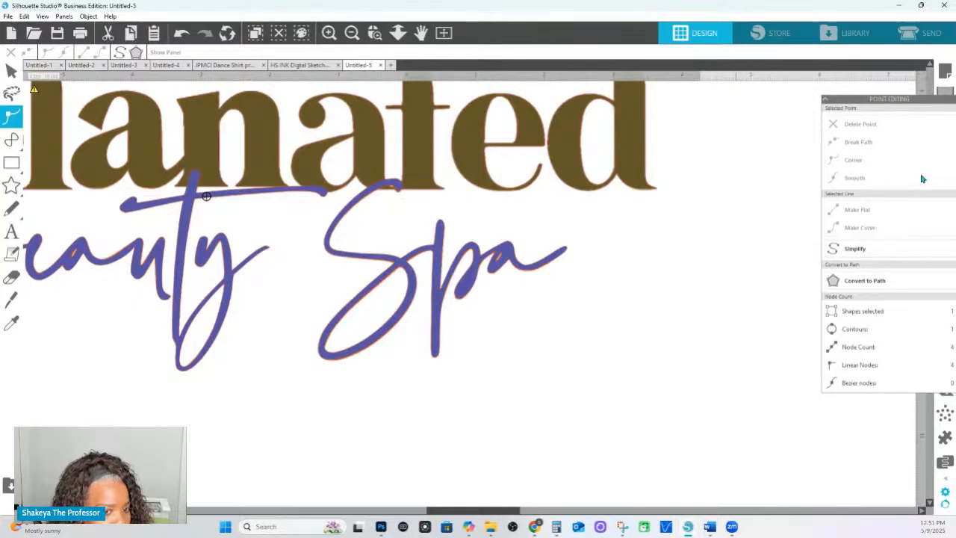
left_click(398, 33)
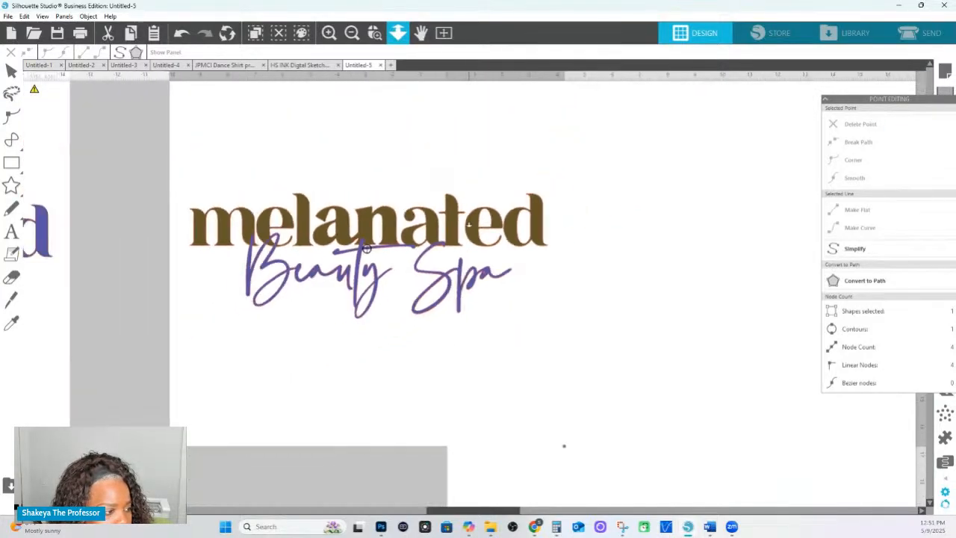
key("ctrl+a")
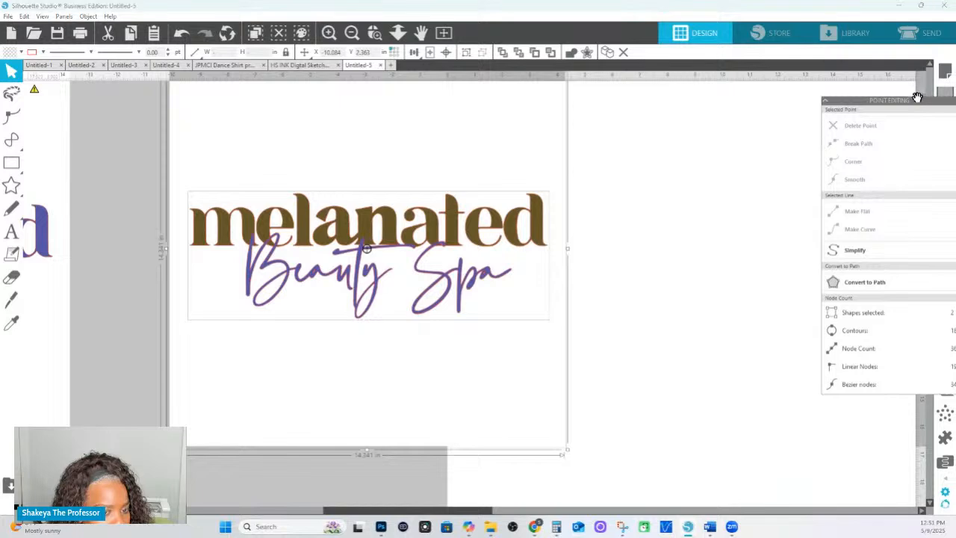
left_click(944, 144)
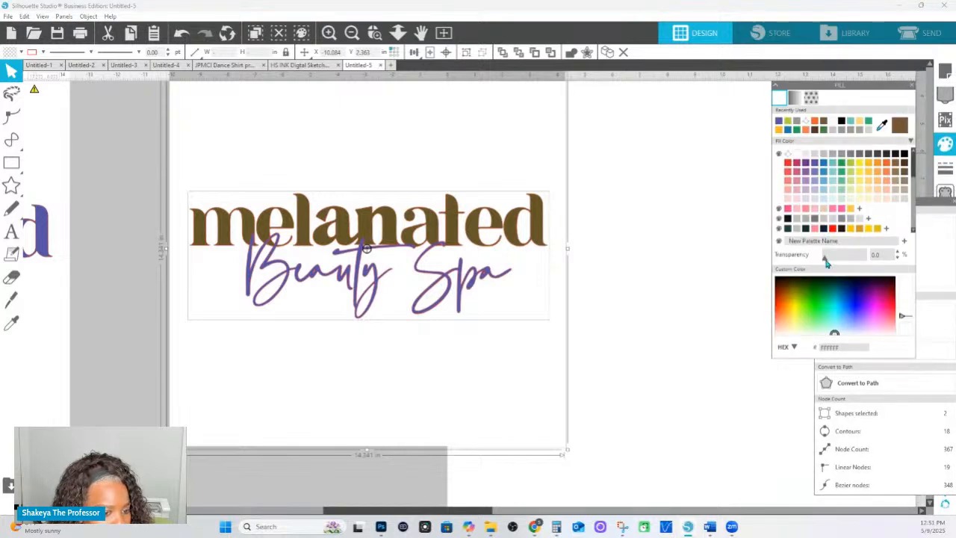
left_click_drag(826, 263, 875, 255)
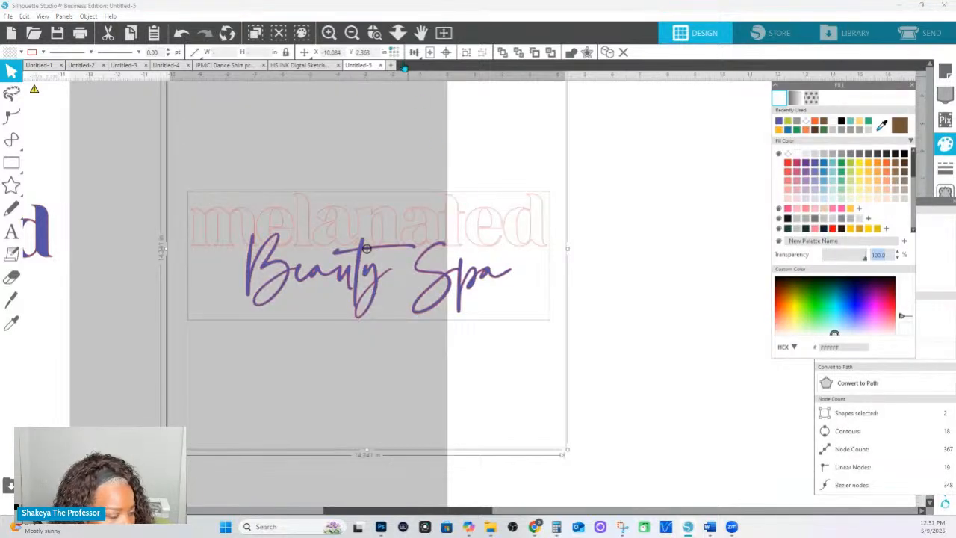
left_click_drag(209, 315, 283, 289)
left_click(11, 322)
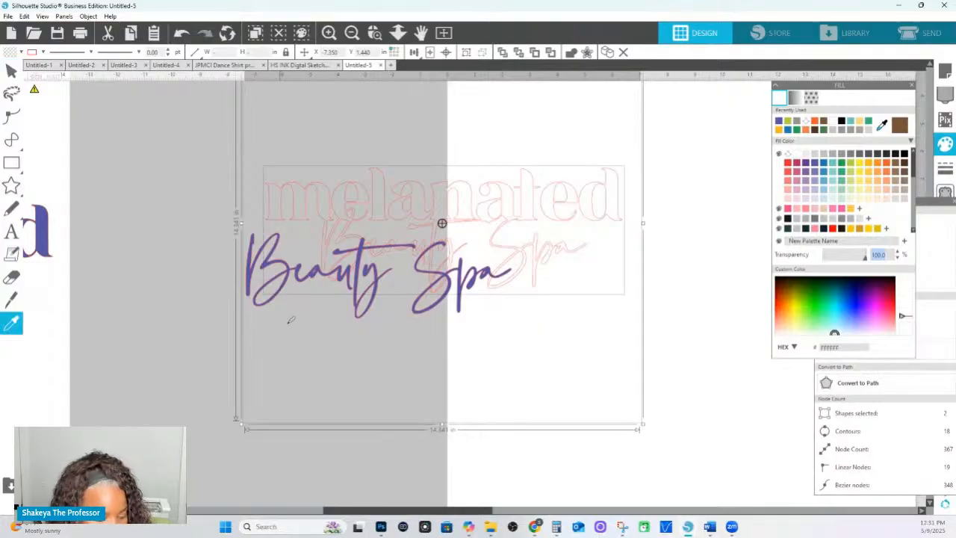
key("ctrl+z")
left_click_drag(399, 458, 338, 297)
right_click(336, 292)
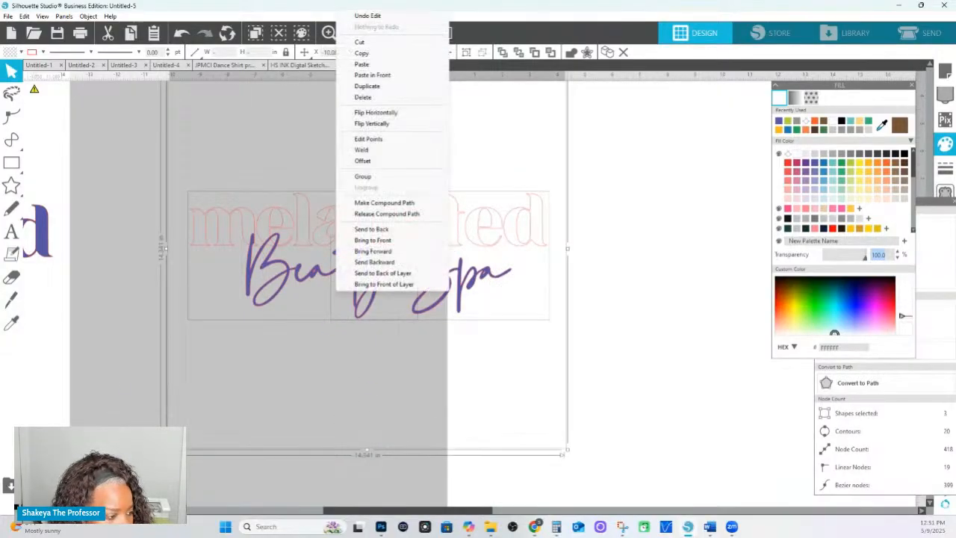
left_click(122, 354)
- Combine the three script pieces of Beauty Spa into one compound path and make its outline colour transparent
left_click(251, 277)
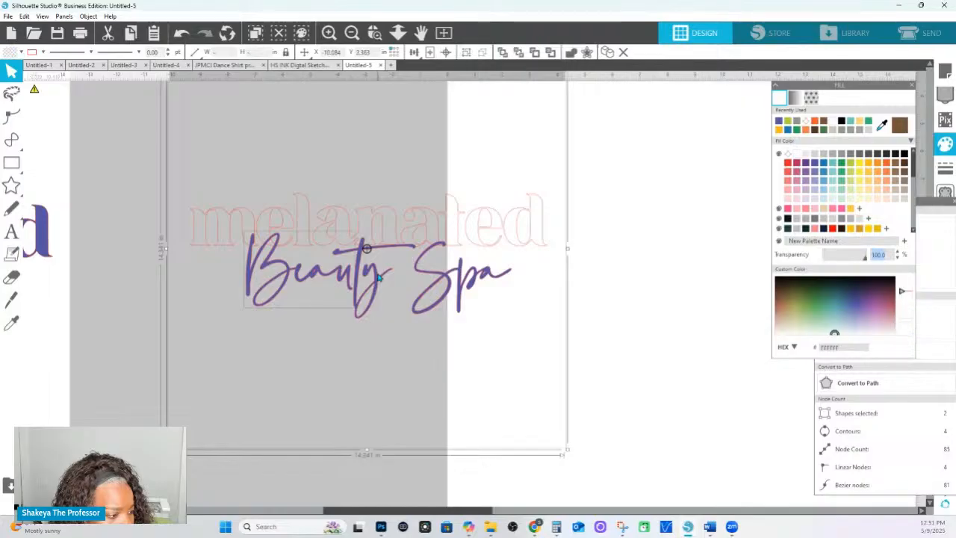
left_click(403, 271)
left_click(404, 271, "shift")
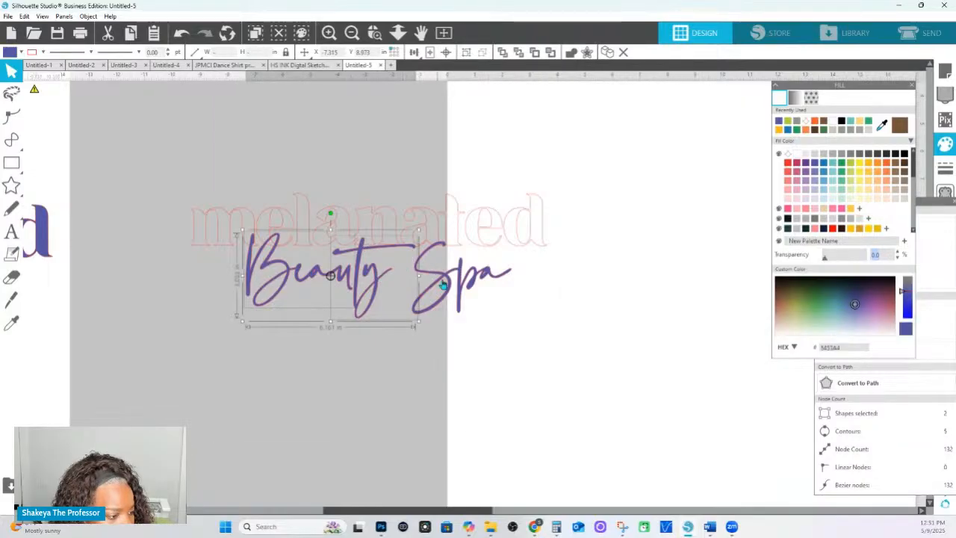
left_click(447, 285, "shift")
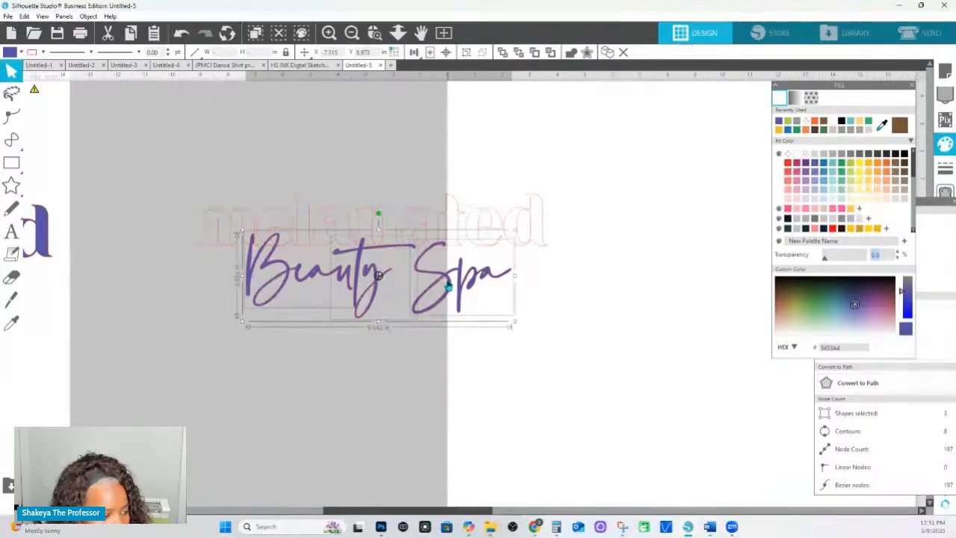
key("ctrl+e")
left_click(42, 52)
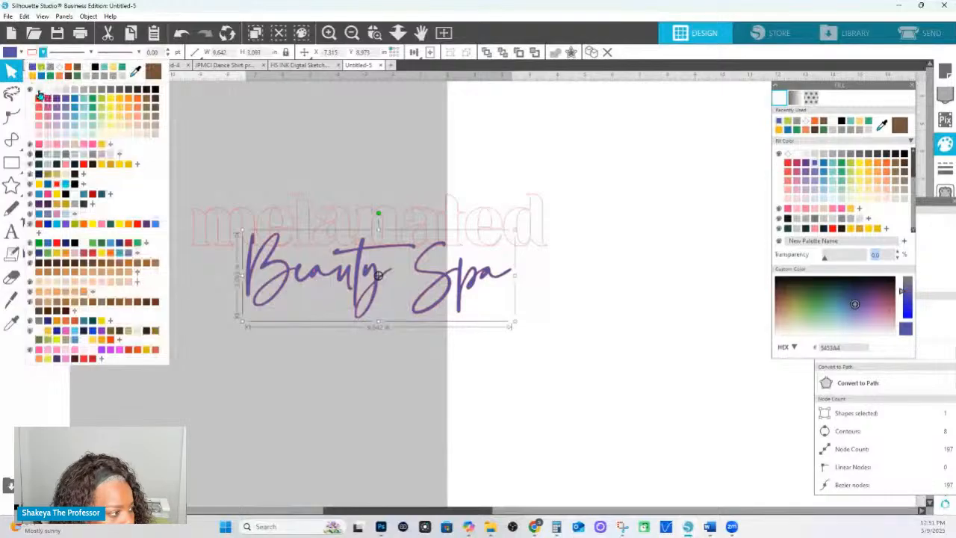
left_click(41, 91)
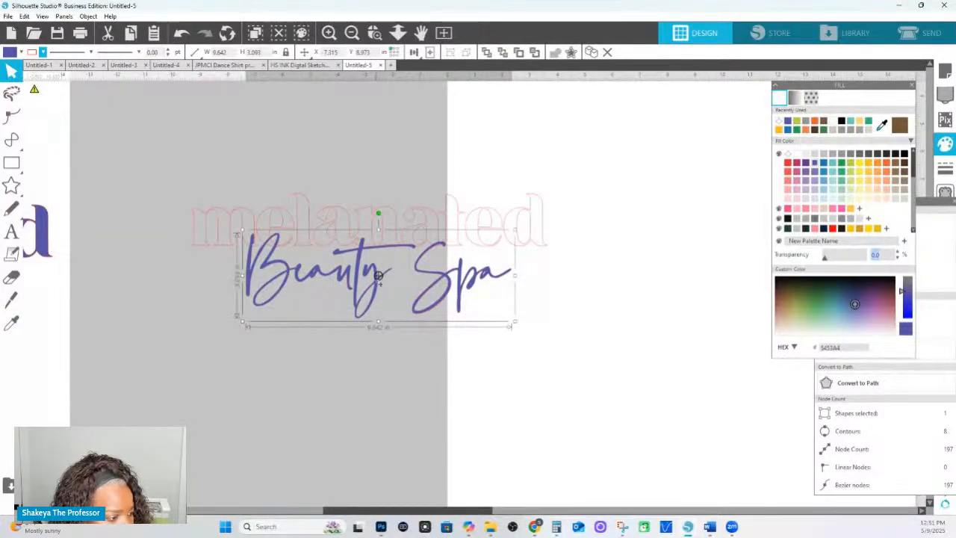
right_click(378, 282)
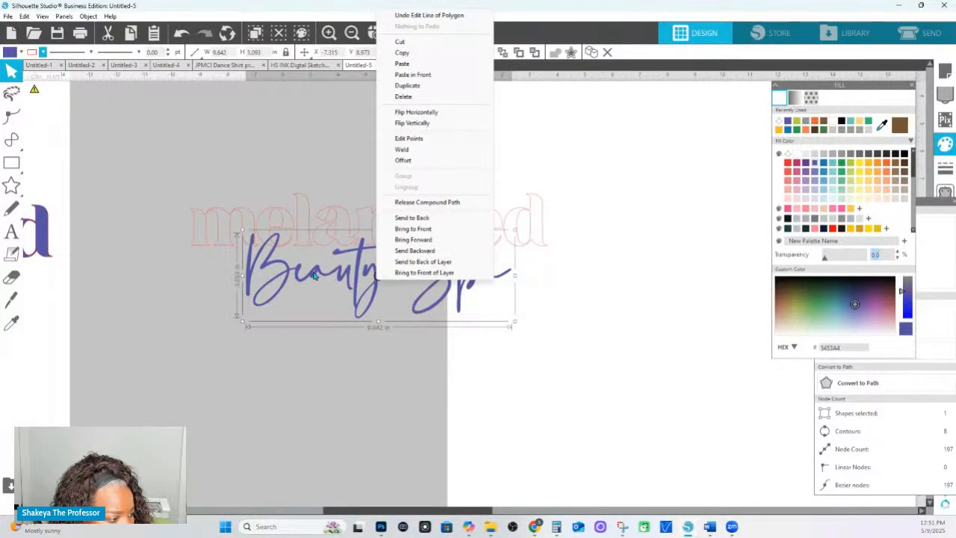
left_click(315, 276)
left_click_drag(315, 276, 320, 283)
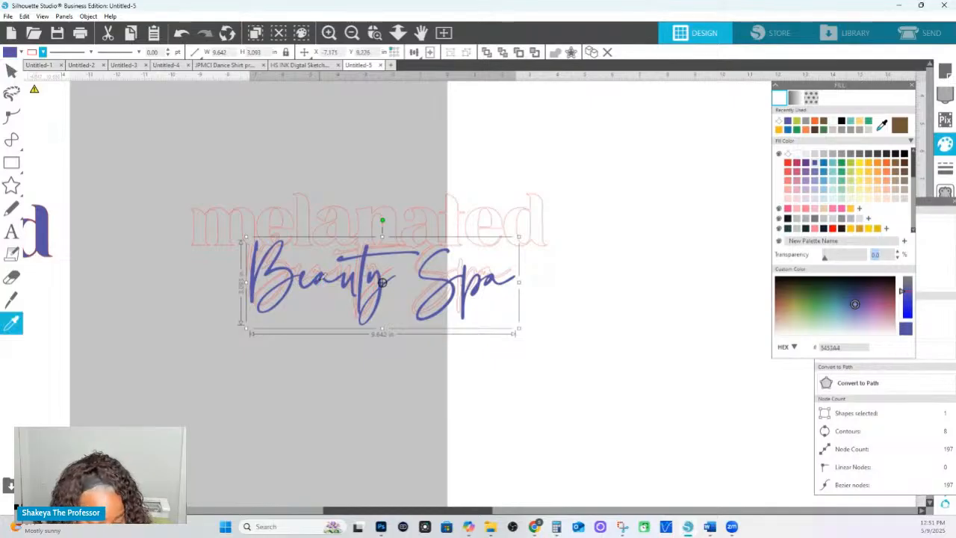
key("ctrl+z")
- Duplicate the Beauty Spa lettering directly below the original and inspect the copy's edges
key("ctrl+d")
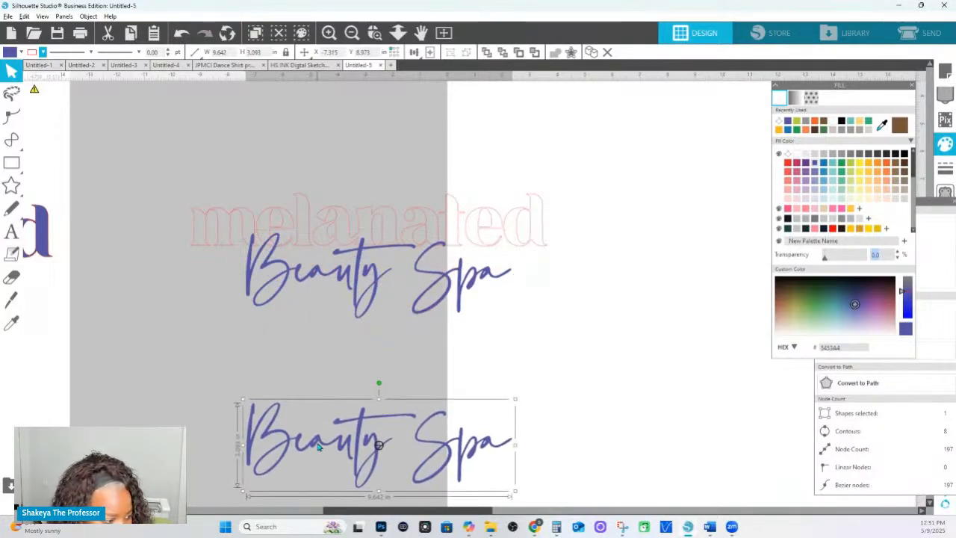
left_click_drag(201, 387, 708, 524)
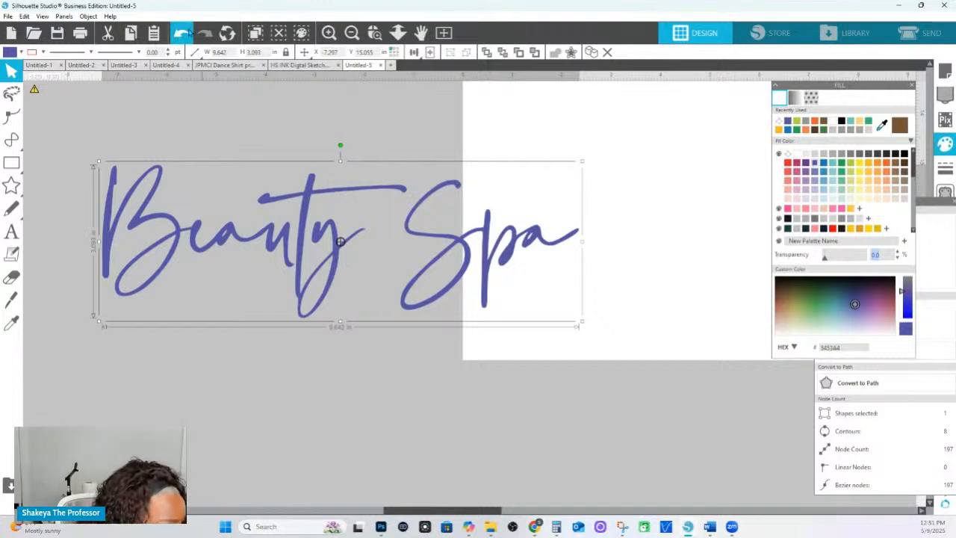
left_click_drag(75, 179, 572, 295)
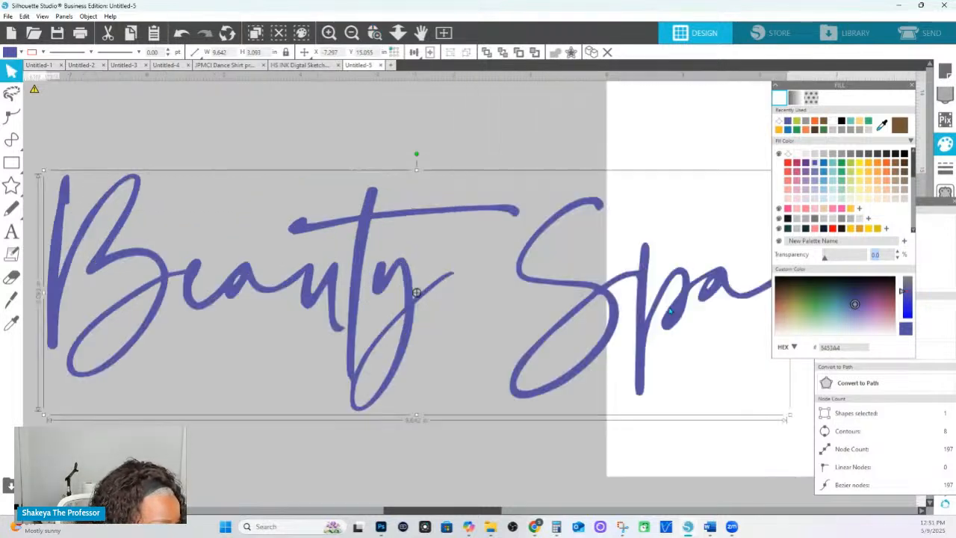
double_click(571, 291)
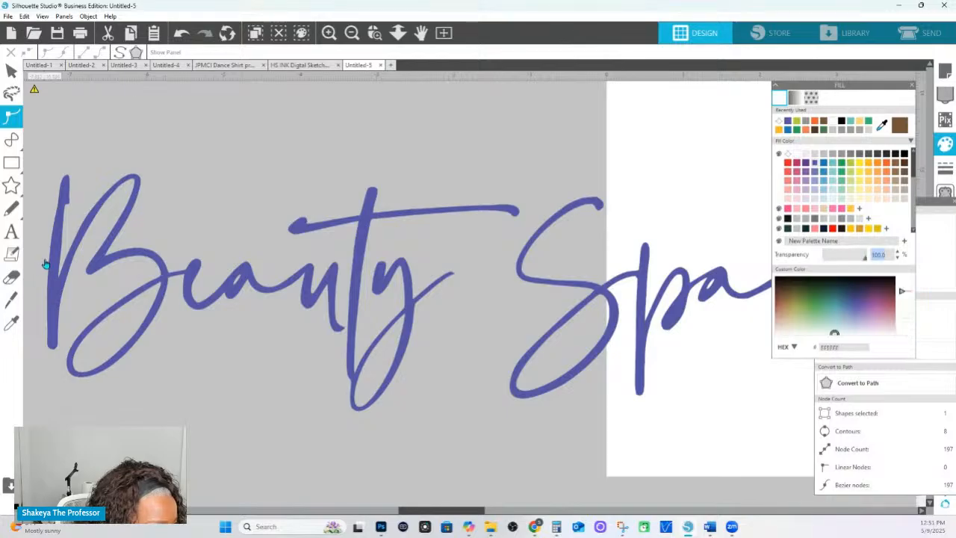
double_click(54, 244)
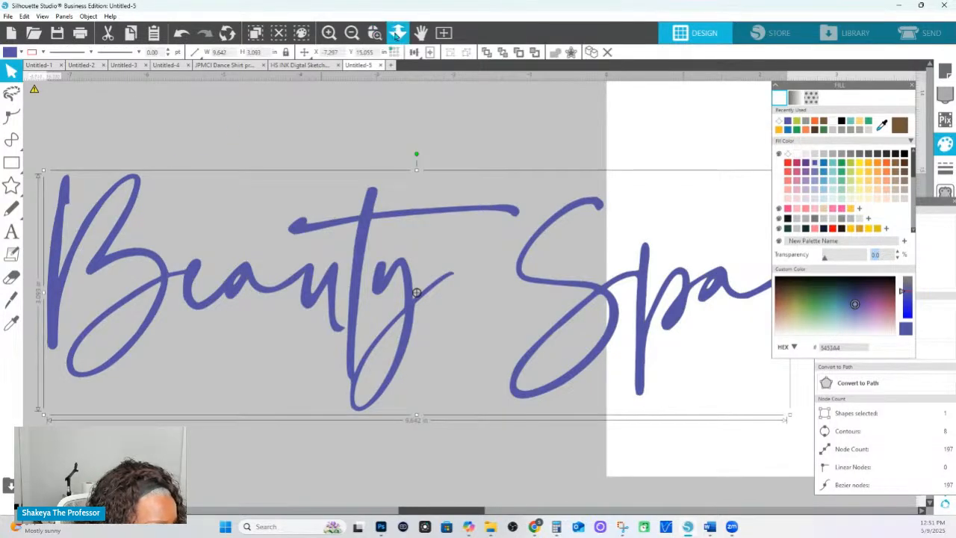
left_click(398, 32)
- Move the original brown-and-gold logo image out from beneath the blue traced version
left_click(205, 262)
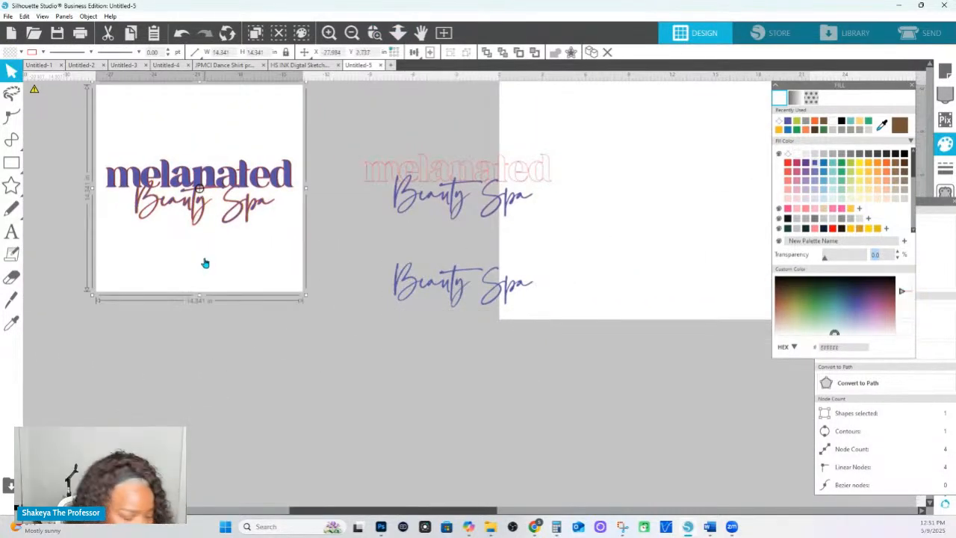
key("ctrl+z")
left_click_drag(207, 260, 316, 376)
- Fill the duplicated Beauty Spa lettering with the gold sampled from the script in the original logo image
left_click(491, 266)
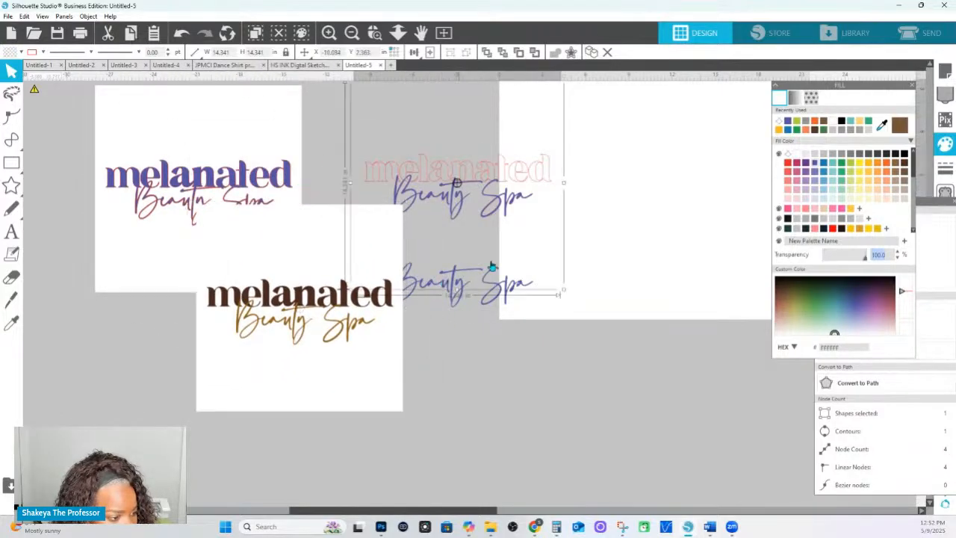
left_click(459, 299)
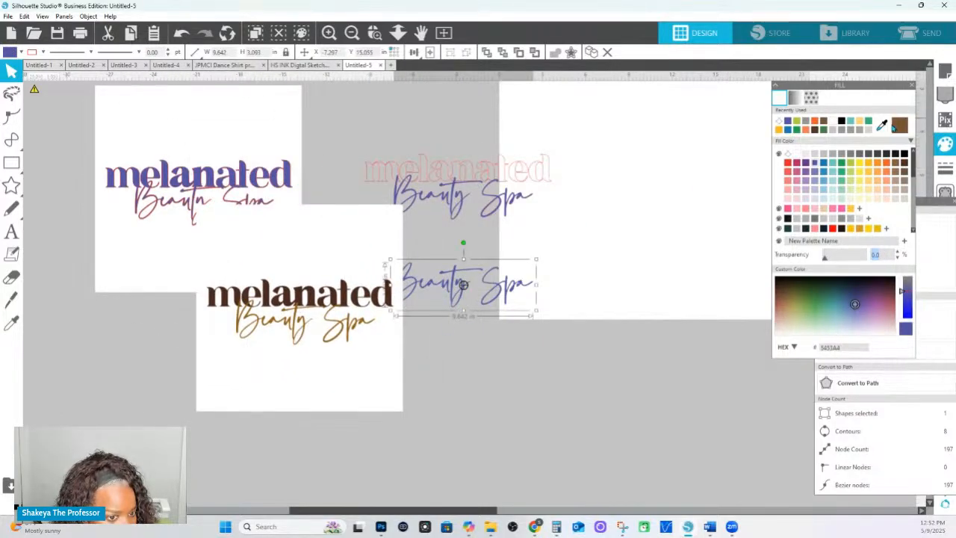
left_click(882, 125)
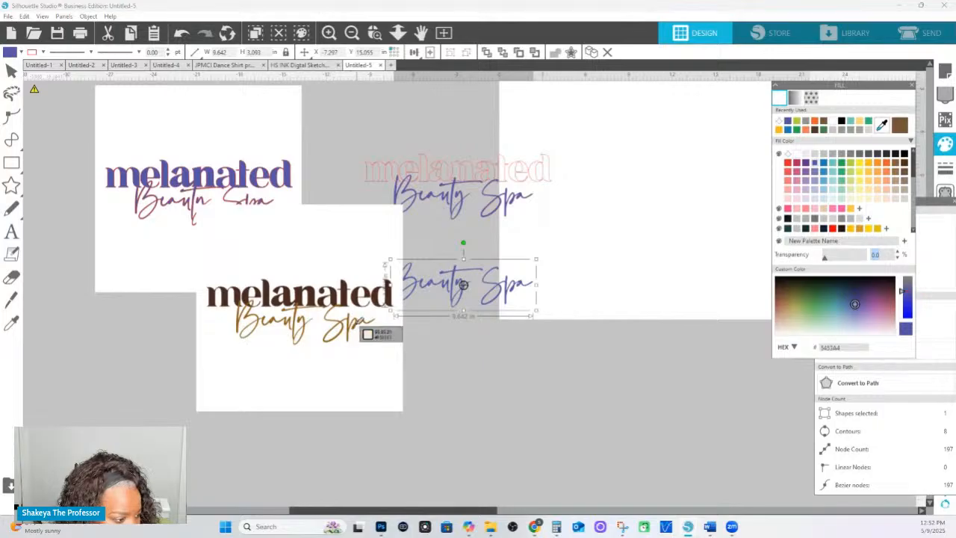
left_click(380, 324)
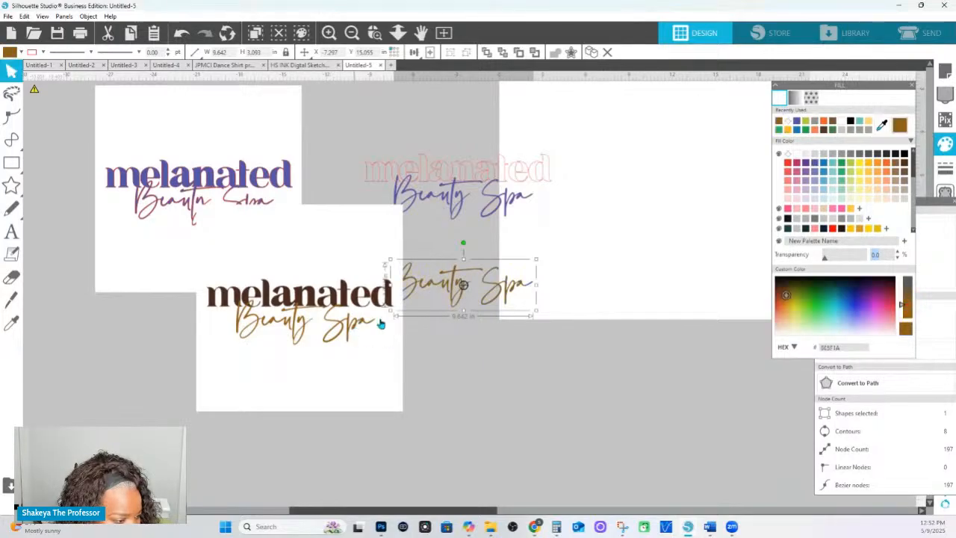
- Move the gold Beauty Spa copy down level with the original logo's script and bring it to the front
left_click(448, 283)
left_click(462, 299)
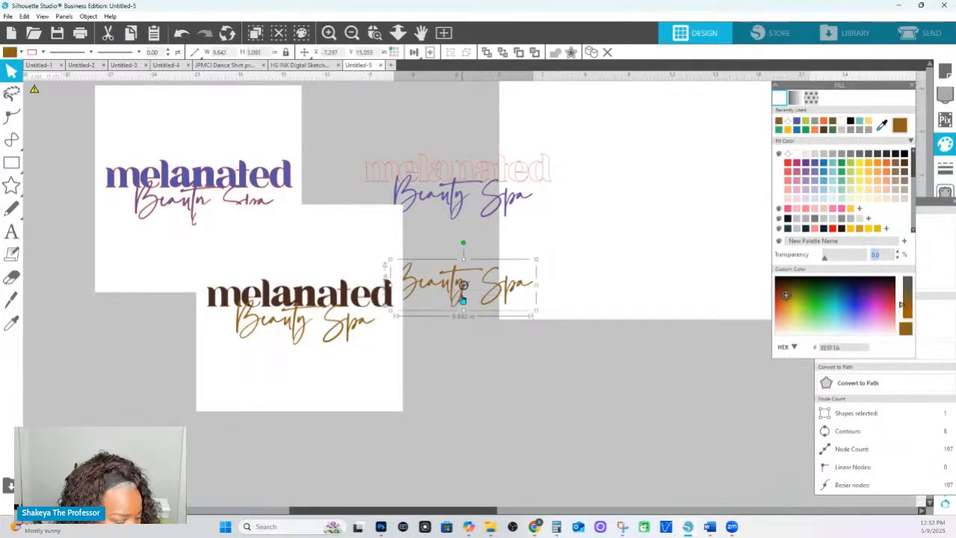
left_click_drag(462, 298, 464, 342)
right_click(464, 341)
left_click(495, 284)
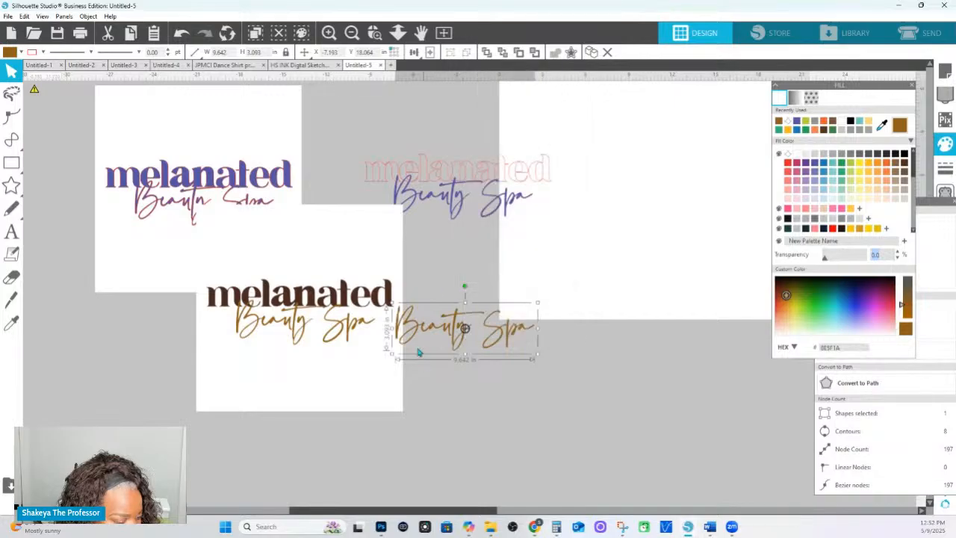
- Place the gold Beauty Spa copy directly below the script in the original logo image for a close-up comparison
left_click(369, 237)
left_click(374, 32)
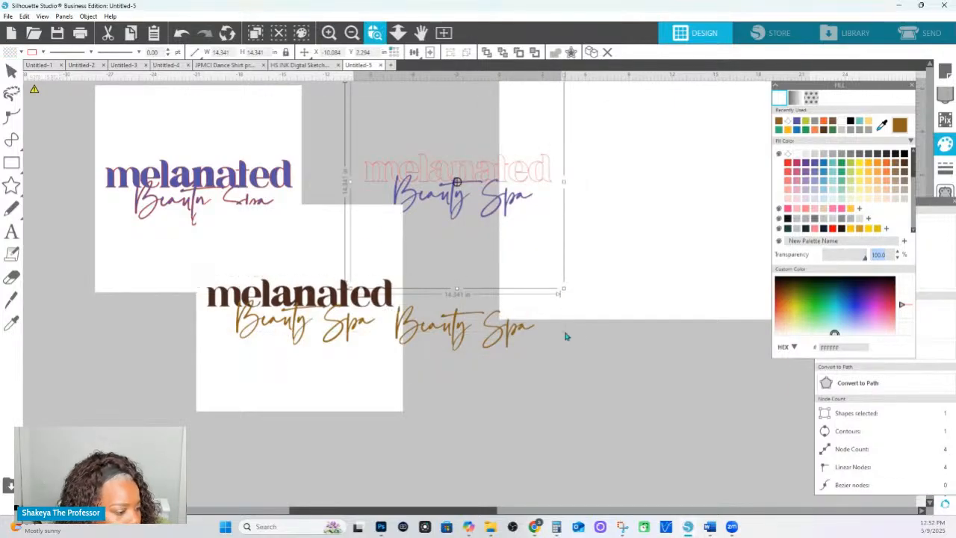
left_click_drag(197, 278, 172, 426)
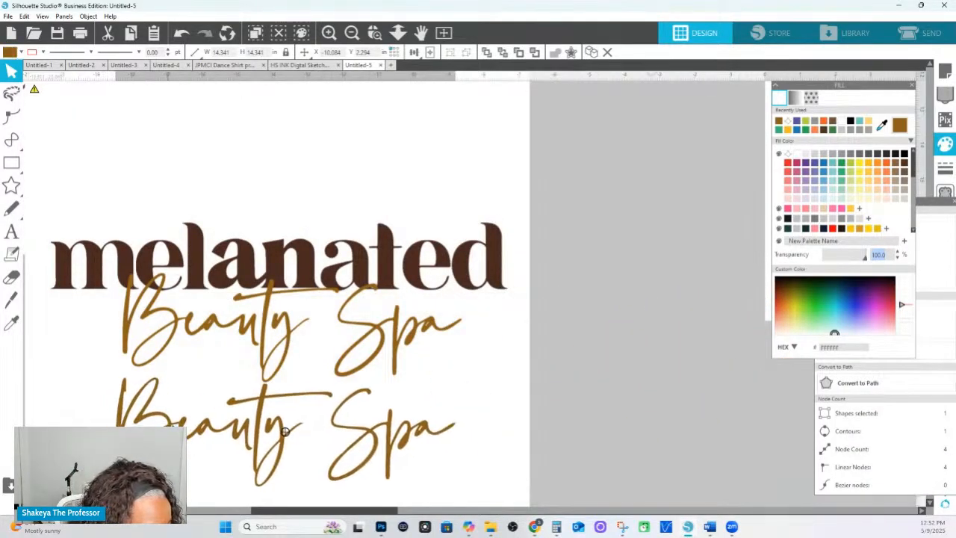
- Shift the gold Beauty Spa copy slightly up so it sits closely beneath the script in the original logo image
left_click_drag(285, 430, 295, 423)
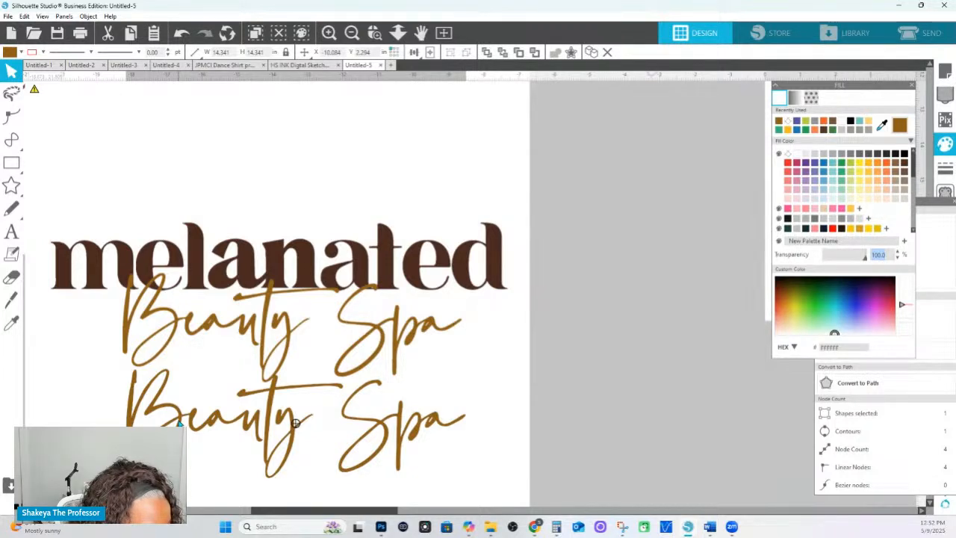
left_click(249, 435)
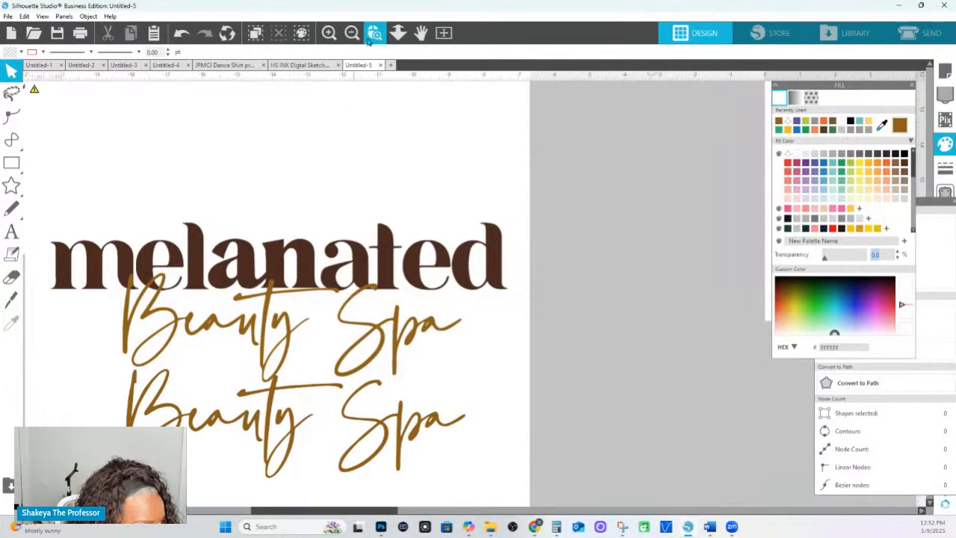
- Reshape the bottom of the y's descender loop in the gold copy by deleting a stray point and adjusting the neighbouring points
left_click(374, 32)
left_click_drag(566, 444, 566, 444)
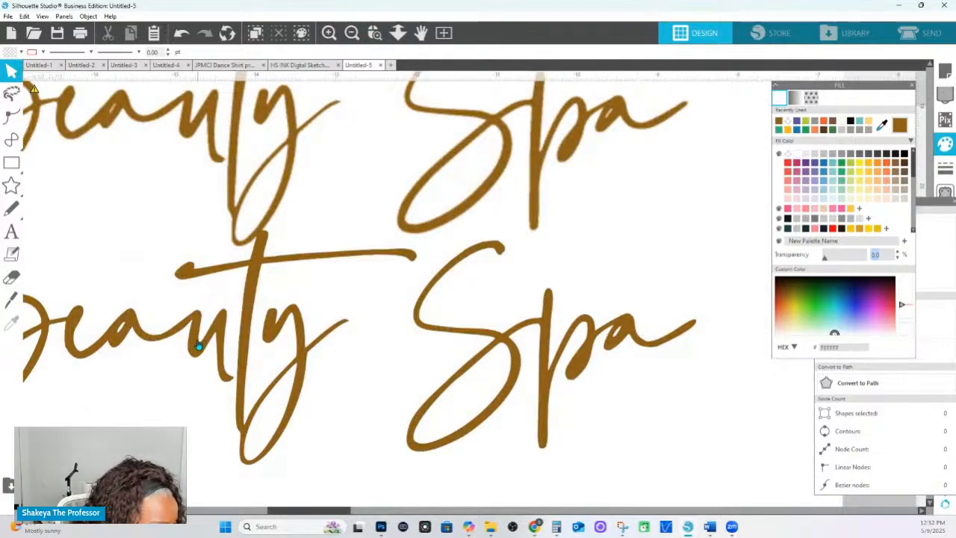
double_click(237, 459)
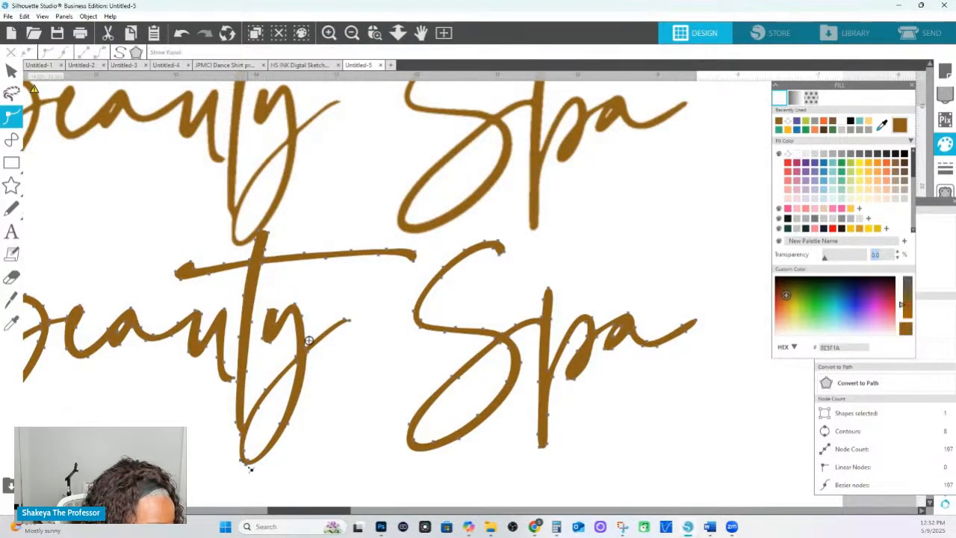
left_click(257, 463)
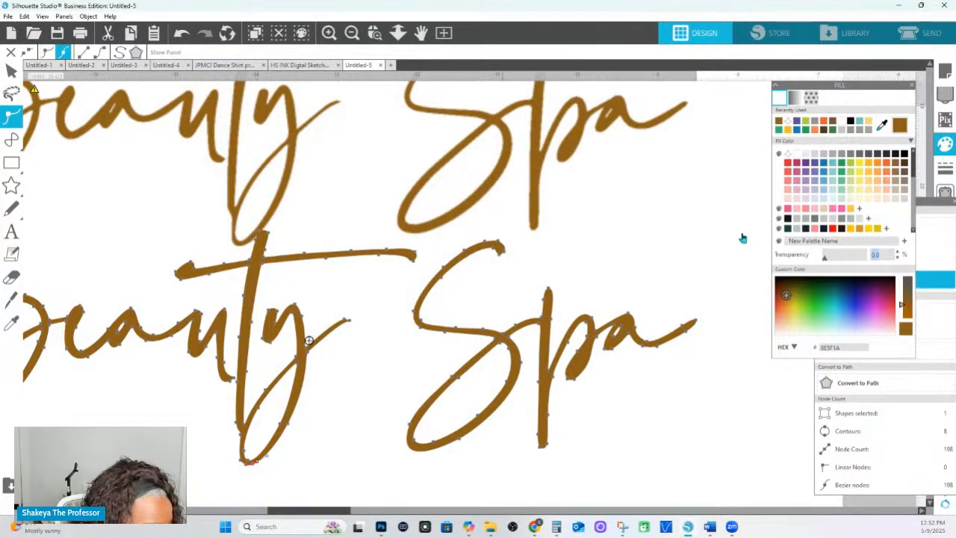
left_click(246, 463)
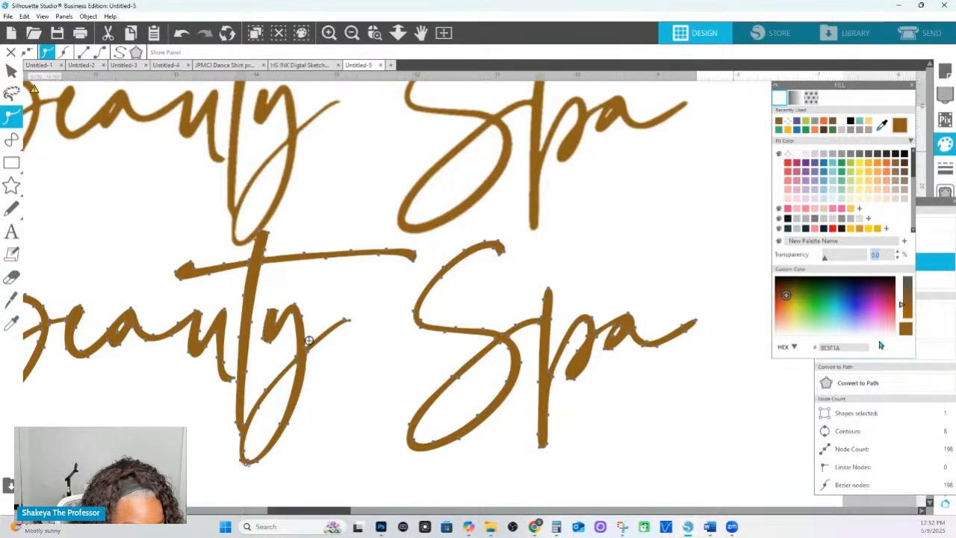
left_click(929, 203)
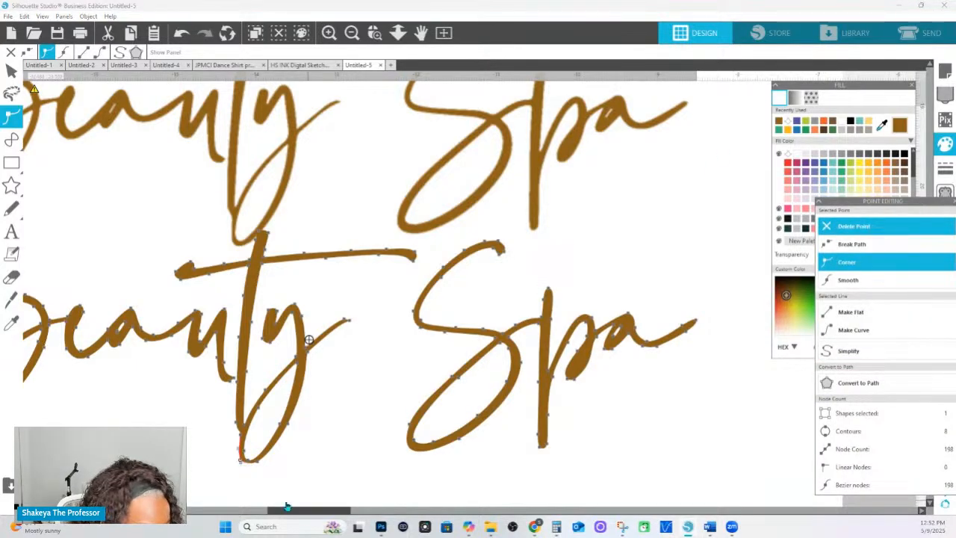
double_click(241, 467)
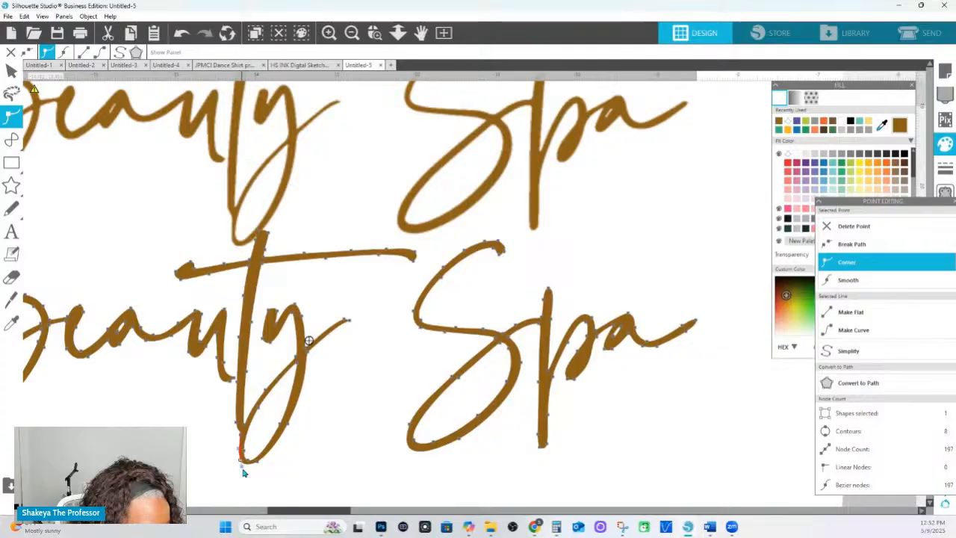
left_click(252, 466)
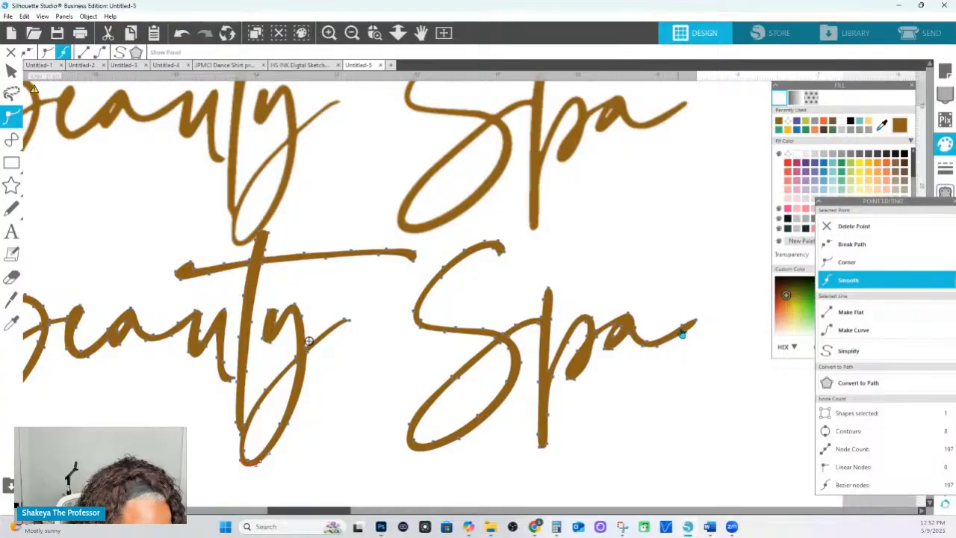
- Adjust the points on the tail of the a in Spa and add a point at the base of its bowl
left_click(684, 328)
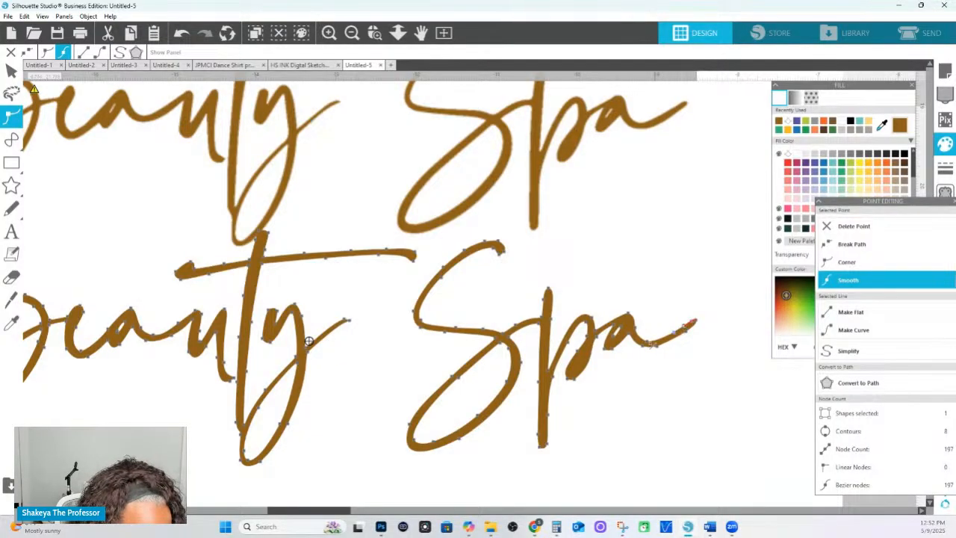
left_click(651, 342)
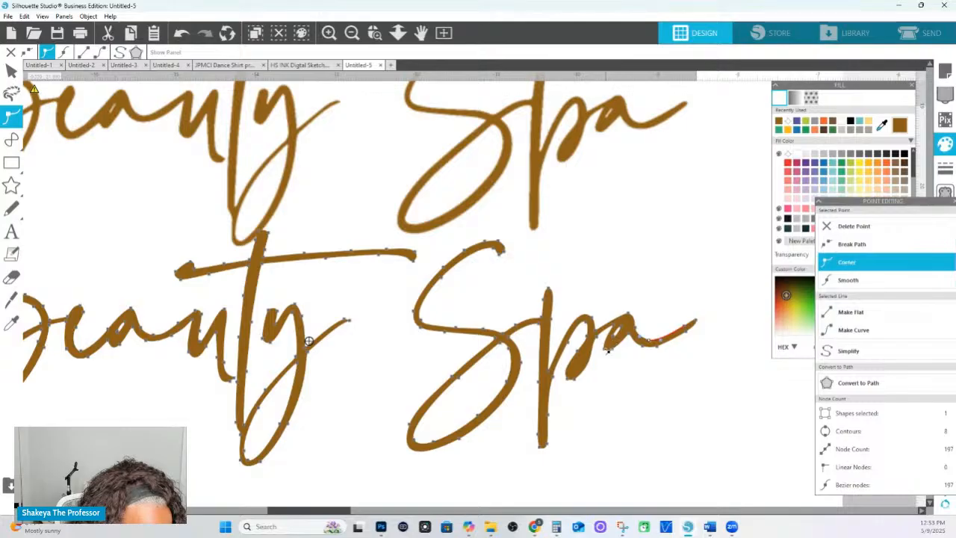
left_click(605, 352)
right_click(605, 353)
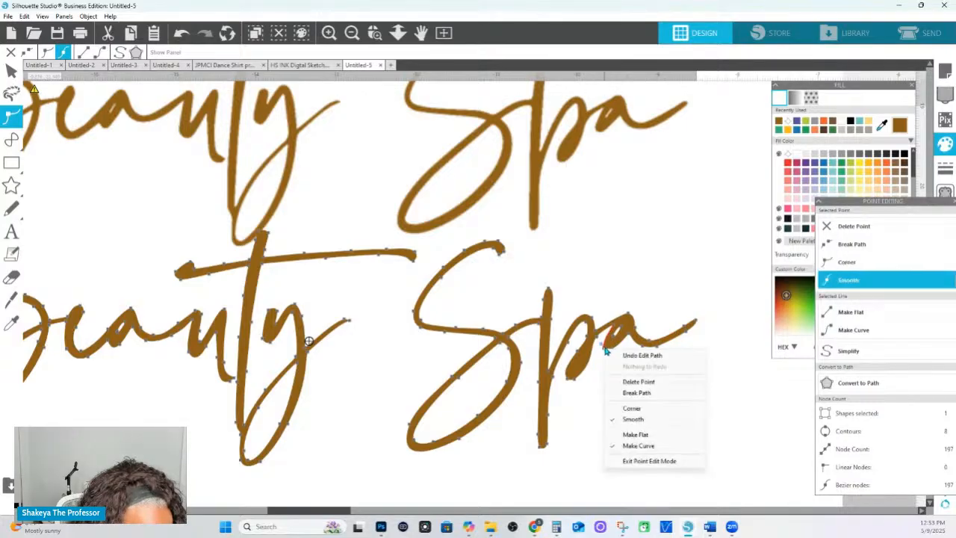
left_click(606, 345)
left_click(605, 354)
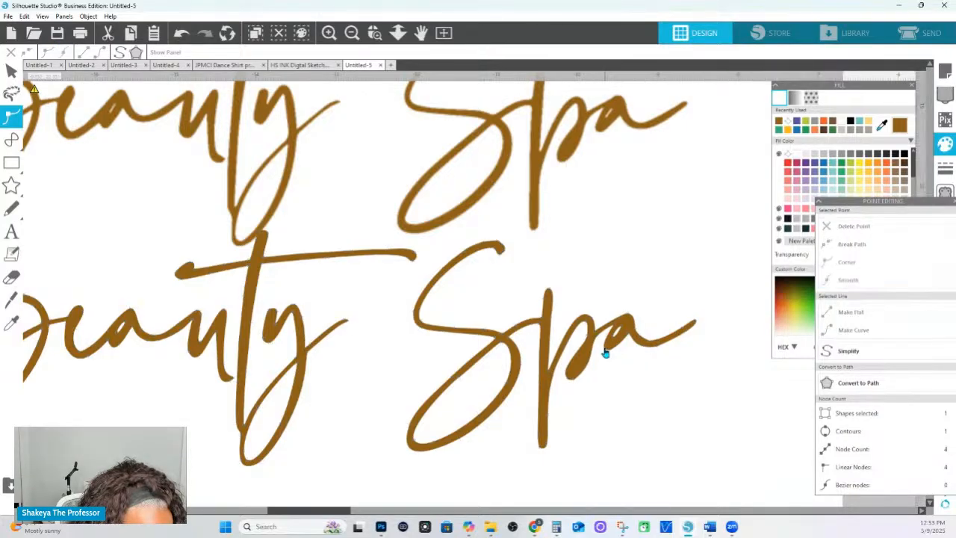
left_click(606, 352)
left_click(610, 351)
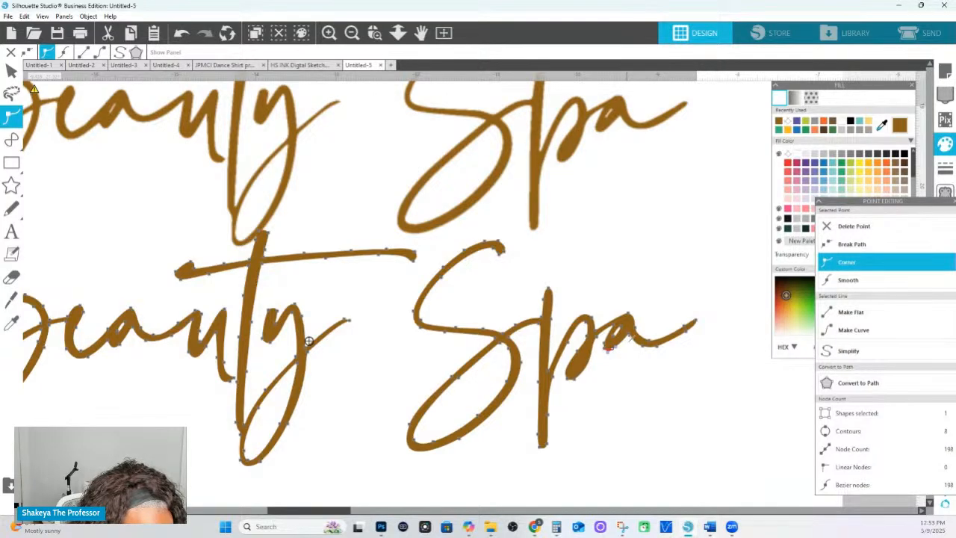
- Refine the points along the underside of the a's exit stroke in Spa into a cleaner curve
left_click(644, 348)
left_click(634, 347)
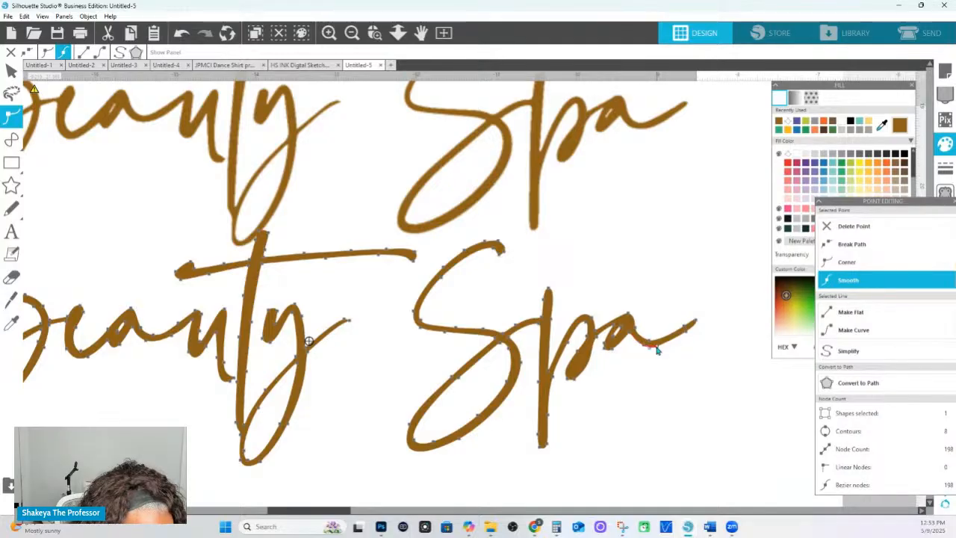
left_click(656, 348)
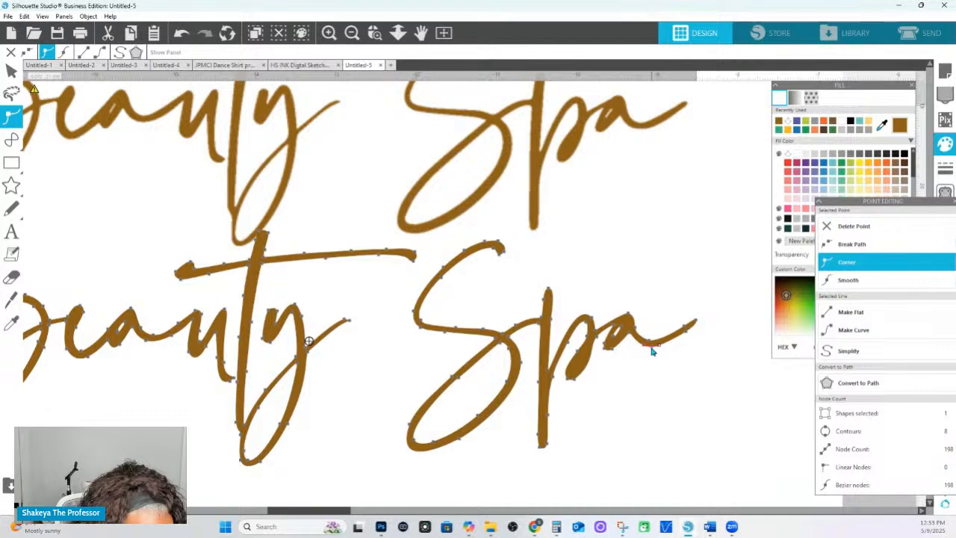
left_click(678, 341)
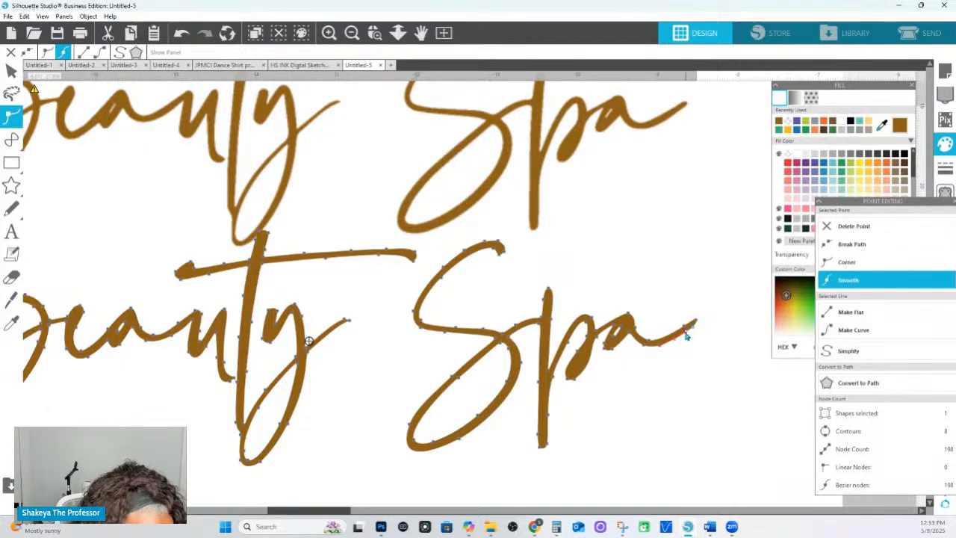
left_click(660, 348)
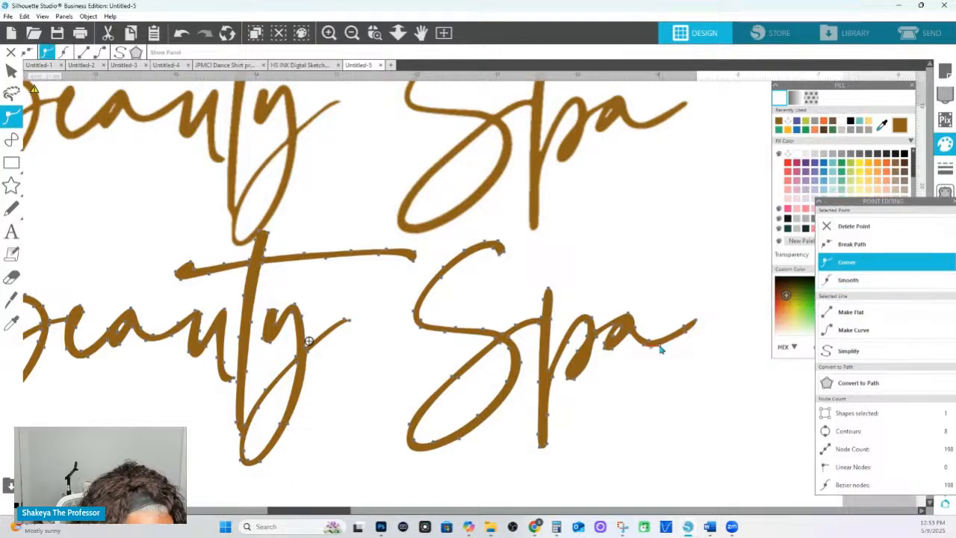
left_click(671, 380)
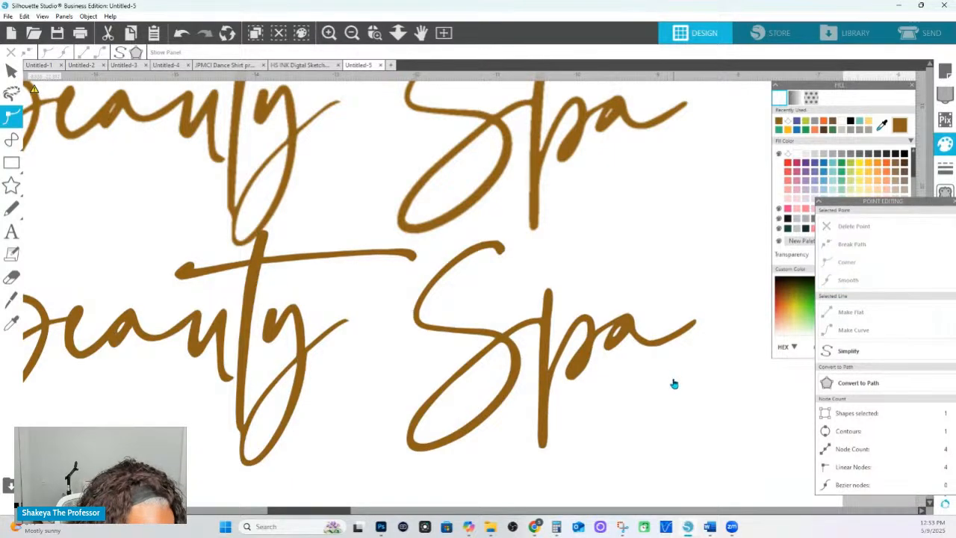
left_click(660, 348)
double_click(661, 348)
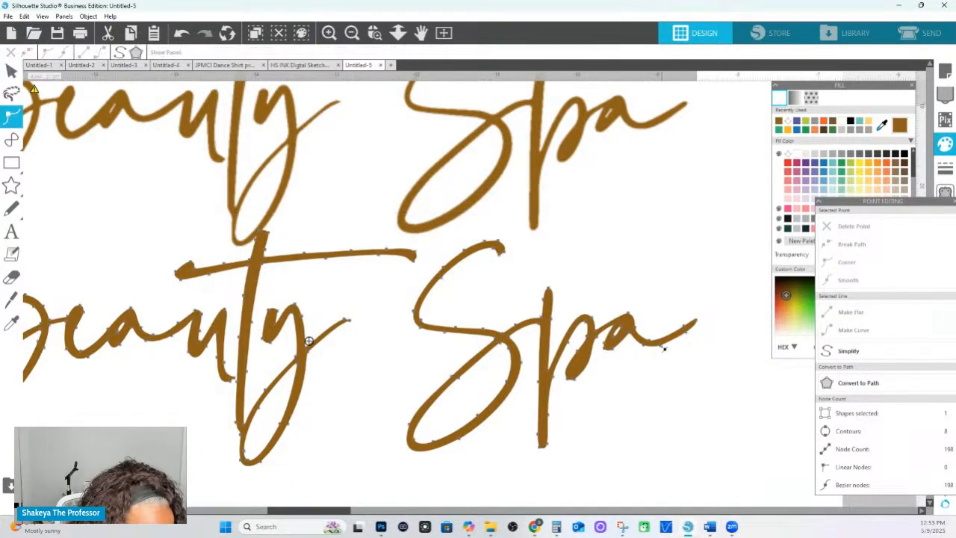
left_click(661, 348)
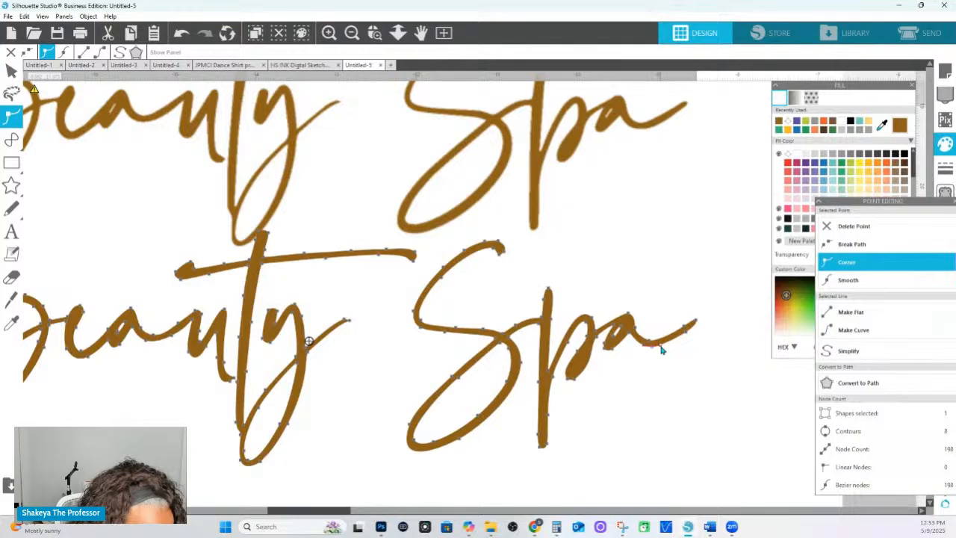
- Adjust the points at the base of the p's bowl and where the bowl meets the stem in Spa
left_click(572, 379)
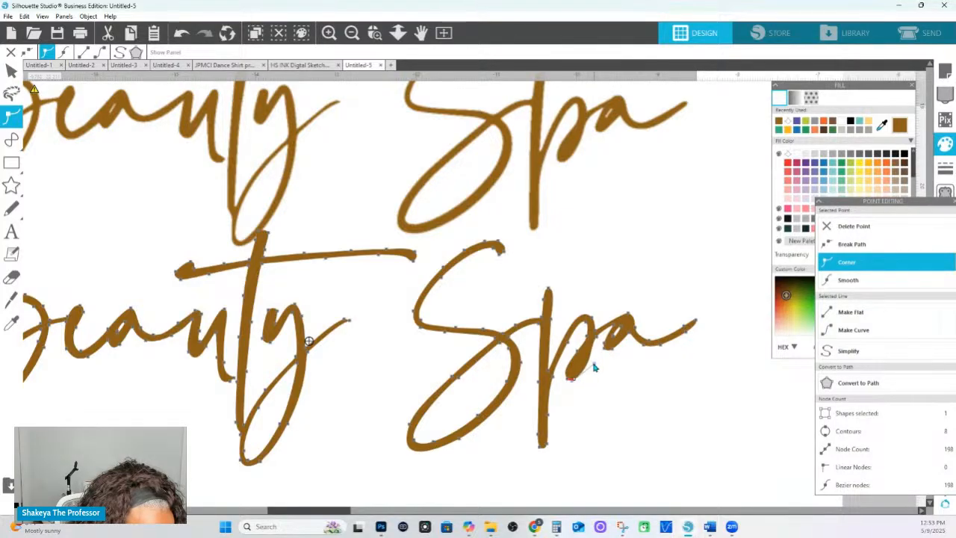
left_click(602, 407)
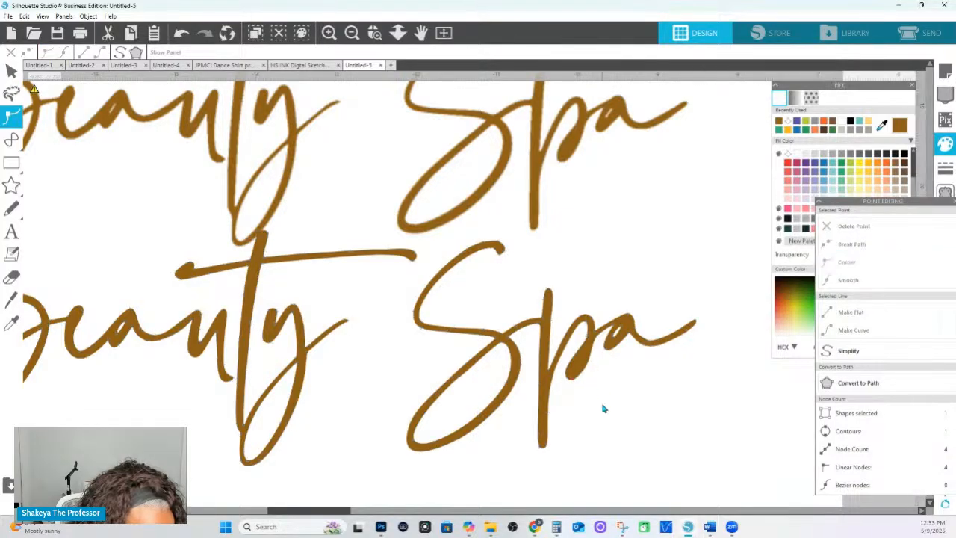
left_click(551, 383)
double_click(552, 384)
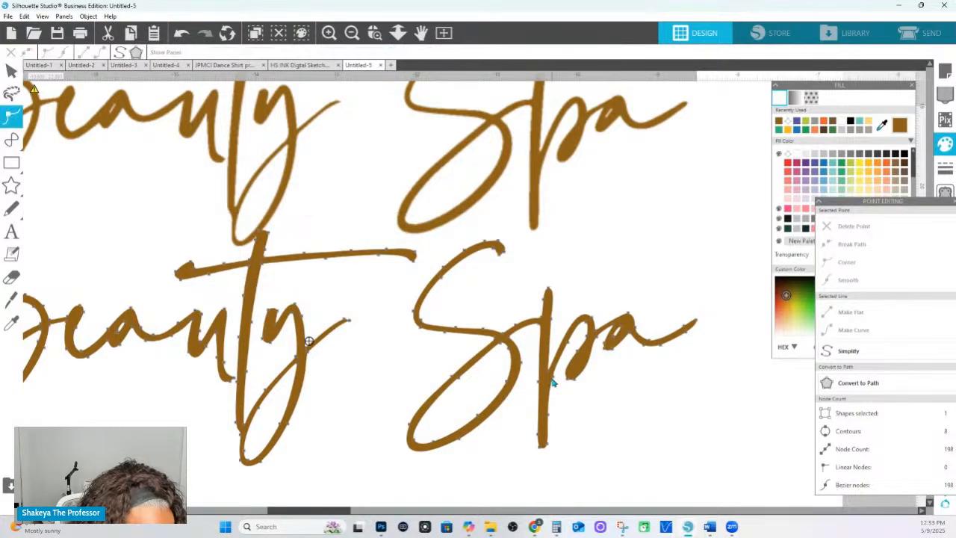
left_click(553, 382)
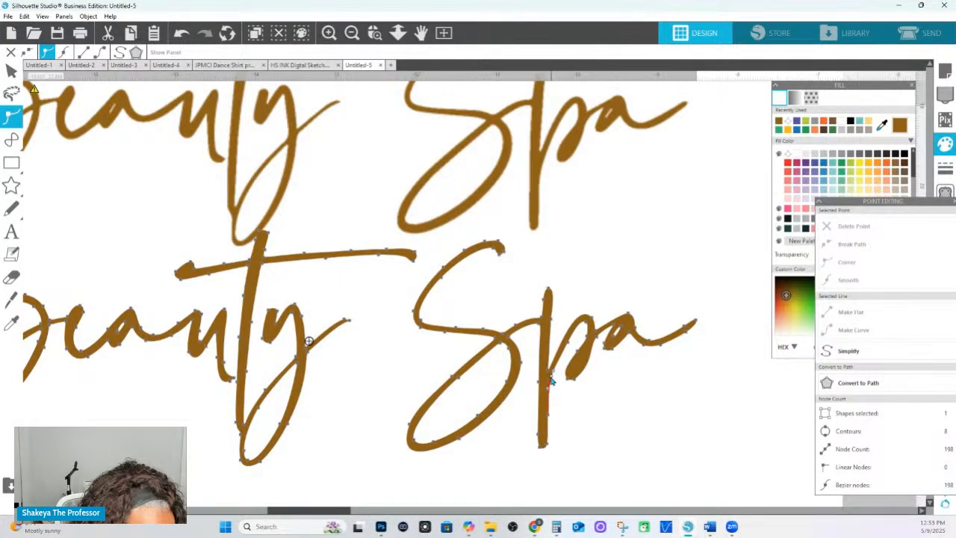
left_click(549, 393)
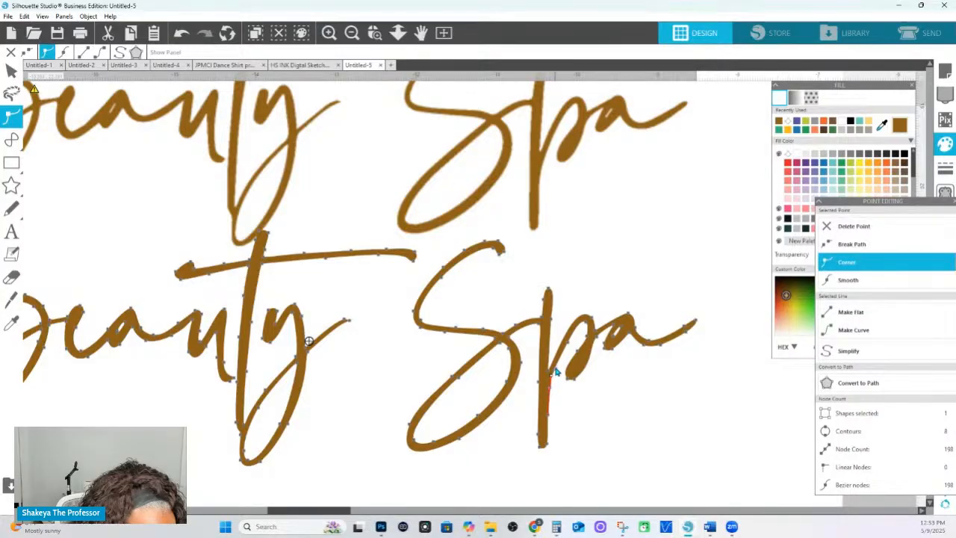
left_click(554, 364)
left_click(625, 427)
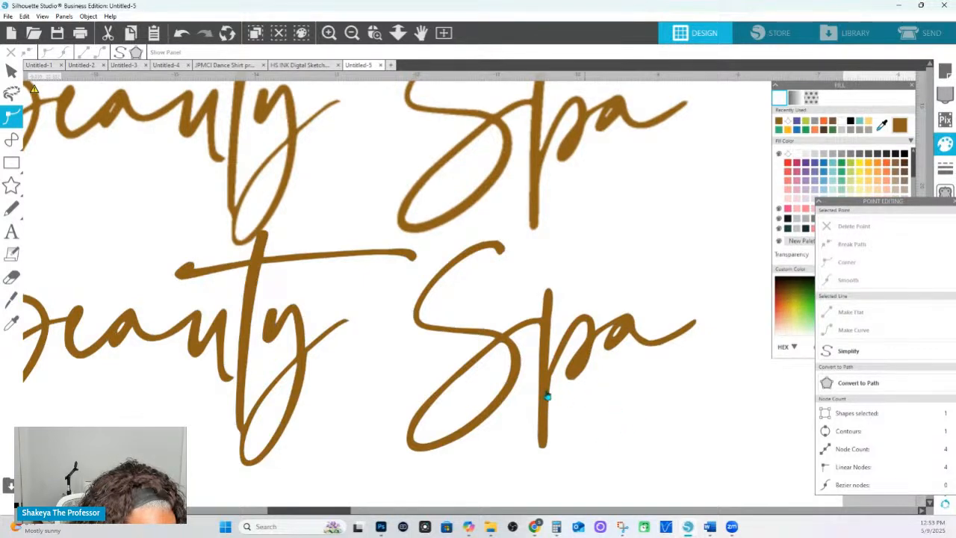
- Reshape the lower loop of the S in Spa by adjusting the smooth points around its outer curve
left_click(451, 385)
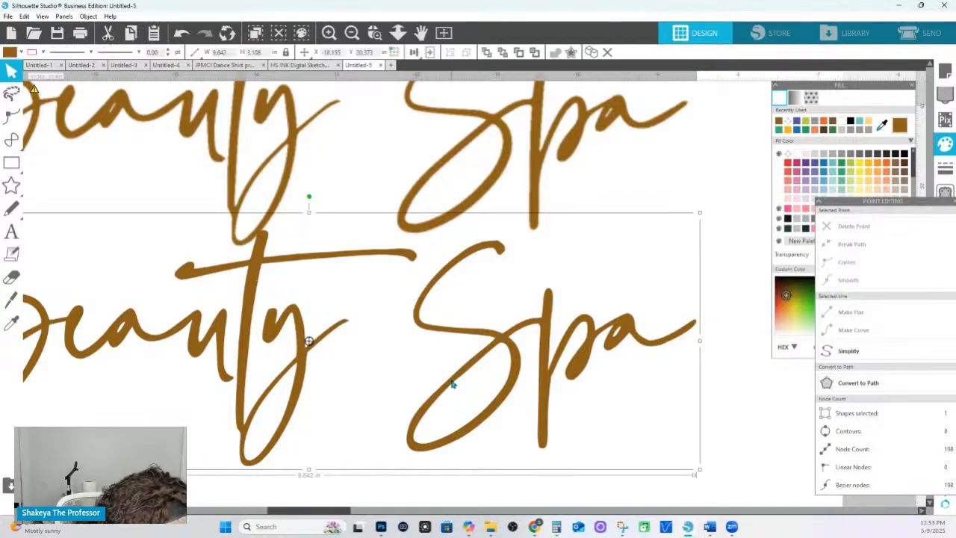
left_click(452, 384)
left_click(410, 425)
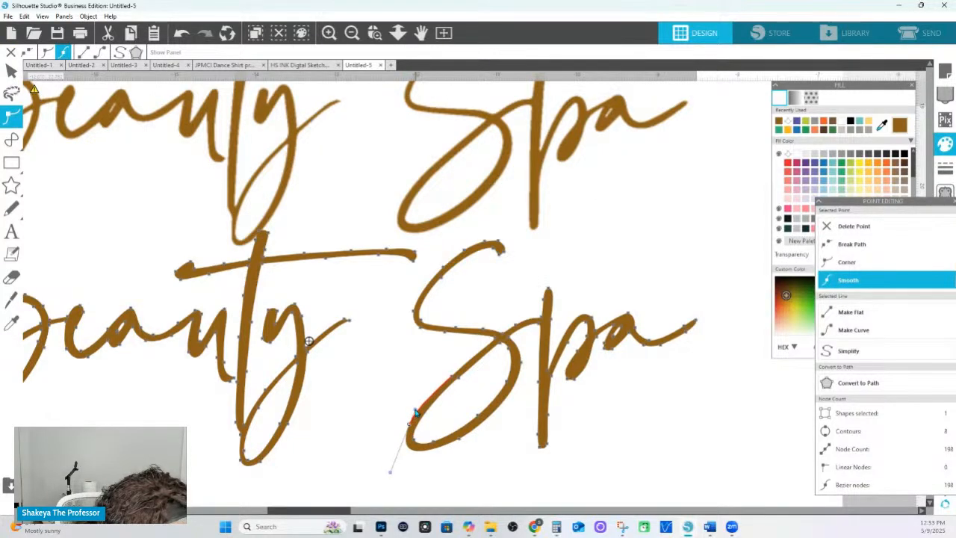
left_click(427, 448)
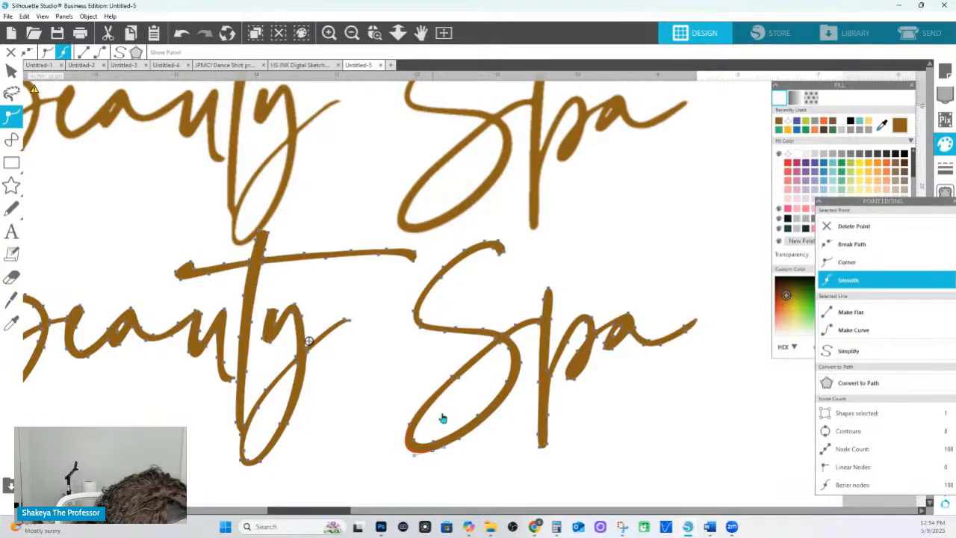
left_click(422, 371)
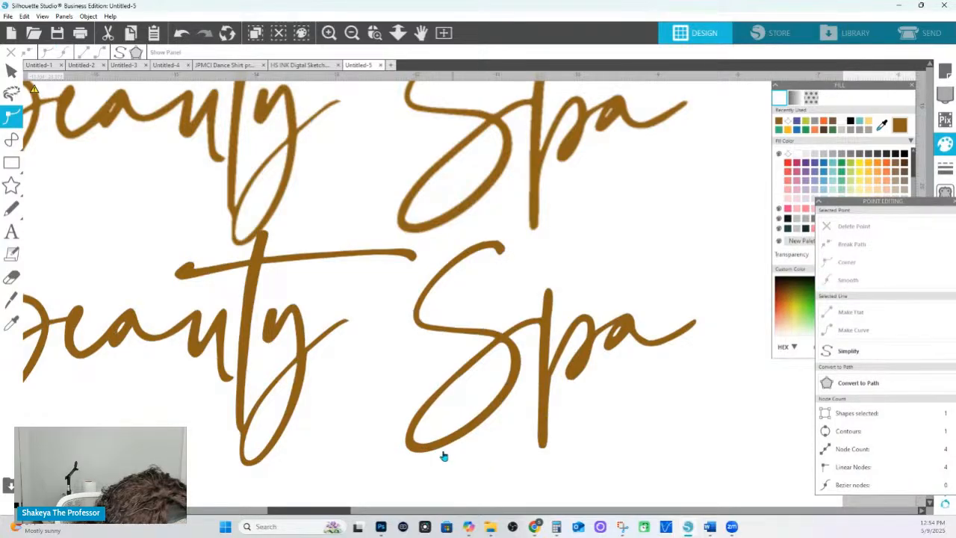
- Even out the diagonal stroke of the S's lower loop by repositioning the smooth point midway along it
left_click(458, 377)
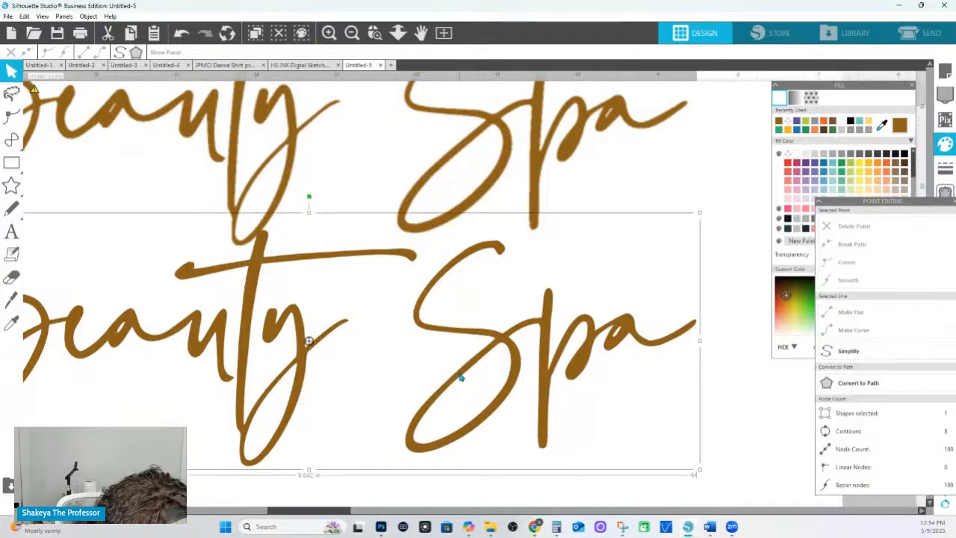
double_click(459, 378)
left_click(460, 379)
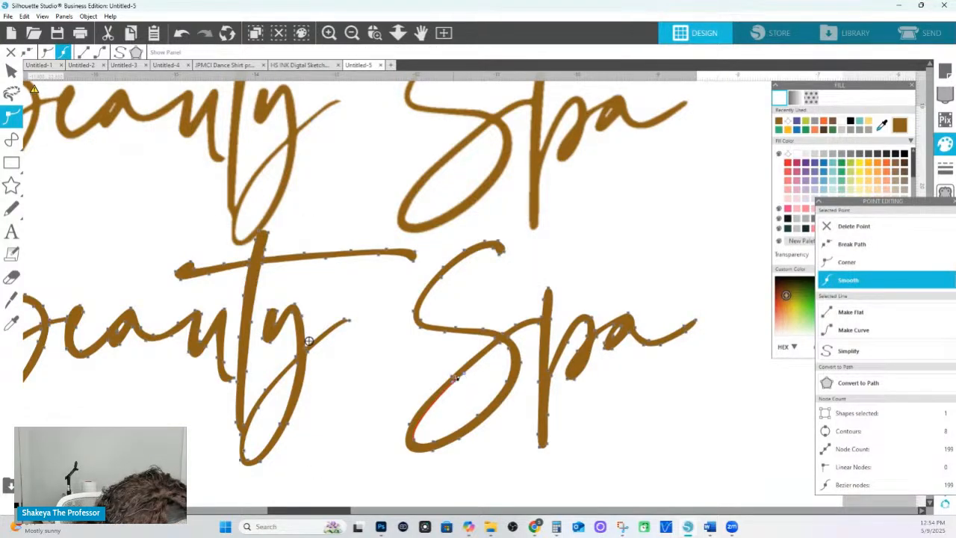
left_click(453, 380)
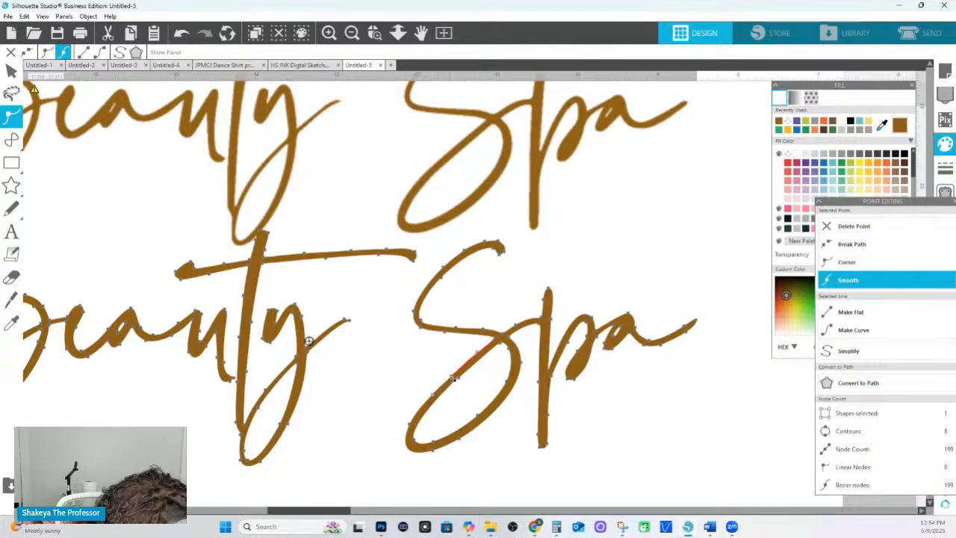
left_click(442, 398)
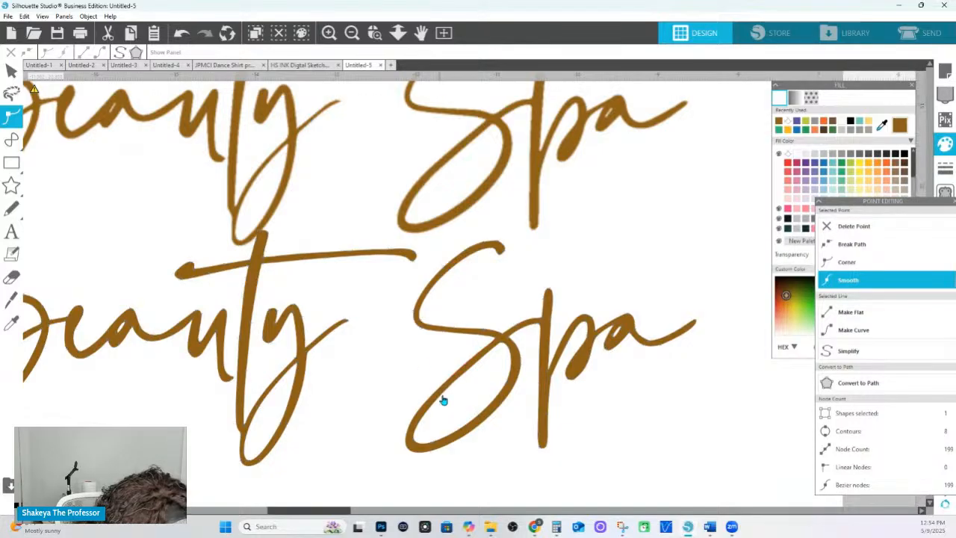
- Select the traced logo outline together with its image and set the fill transparency to 11%
left_click(502, 511)
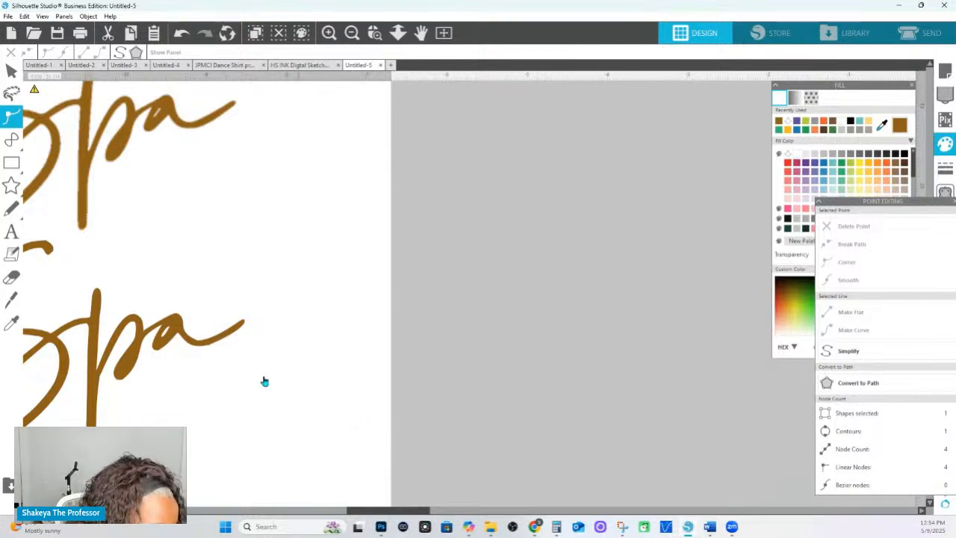
left_click(398, 32)
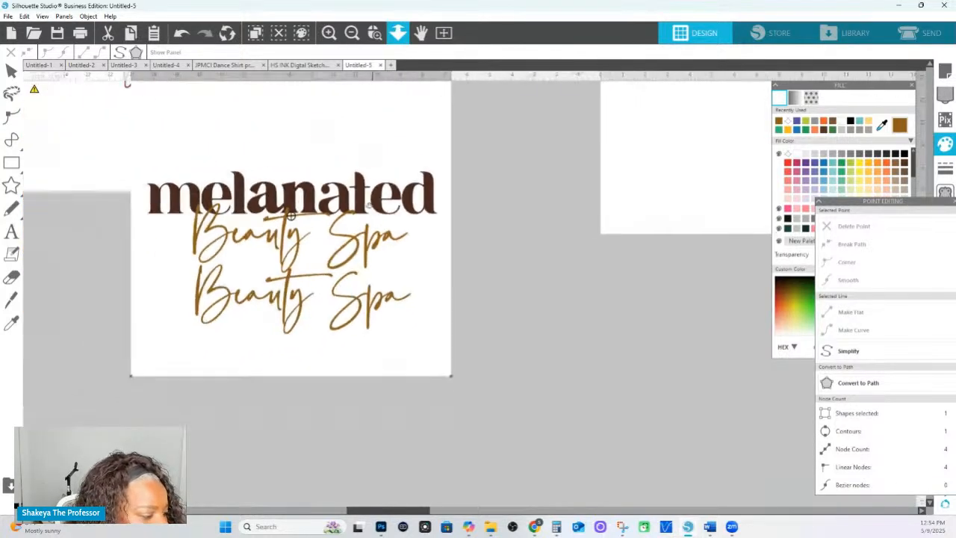
scroll(536, 429, "up", 5)
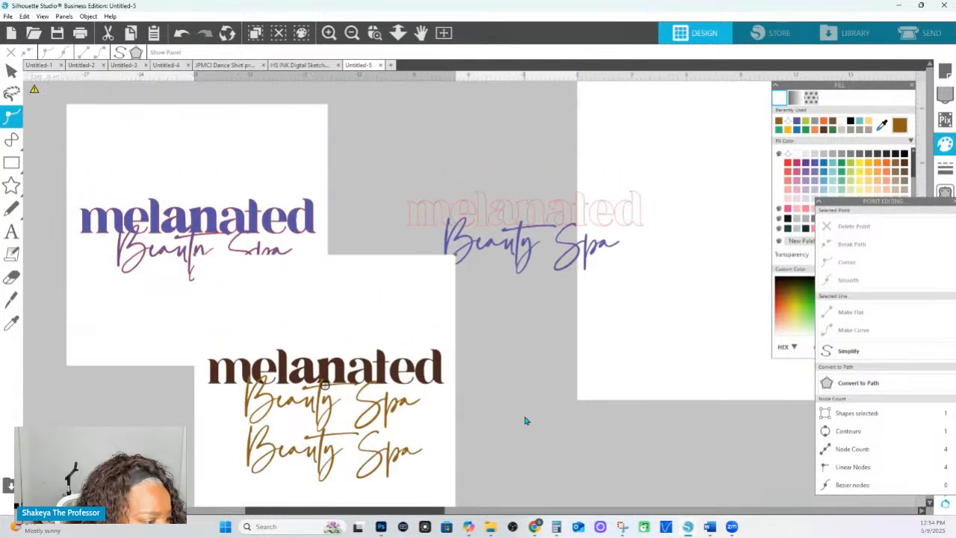
left_click_drag(366, 157, 594, 220)
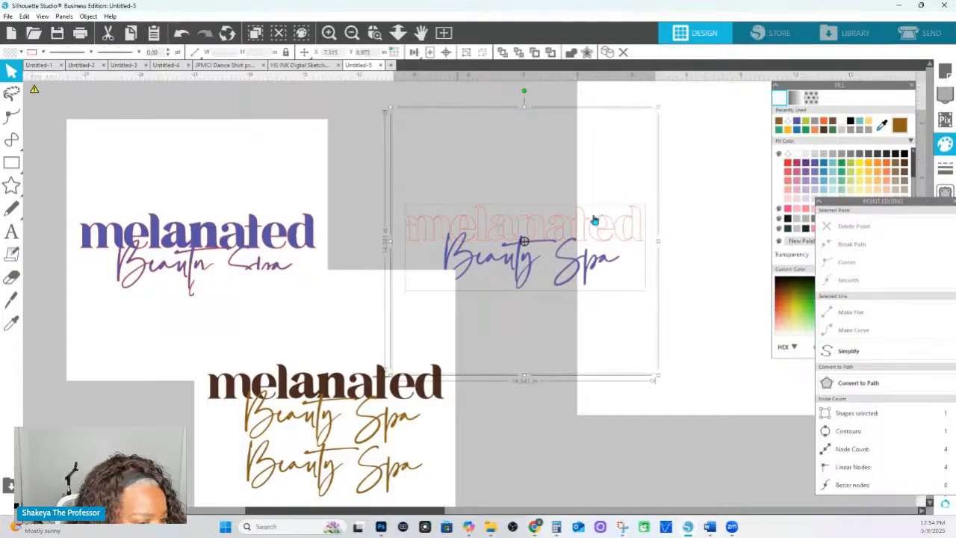
left_click_drag(864, 202, 906, 306)
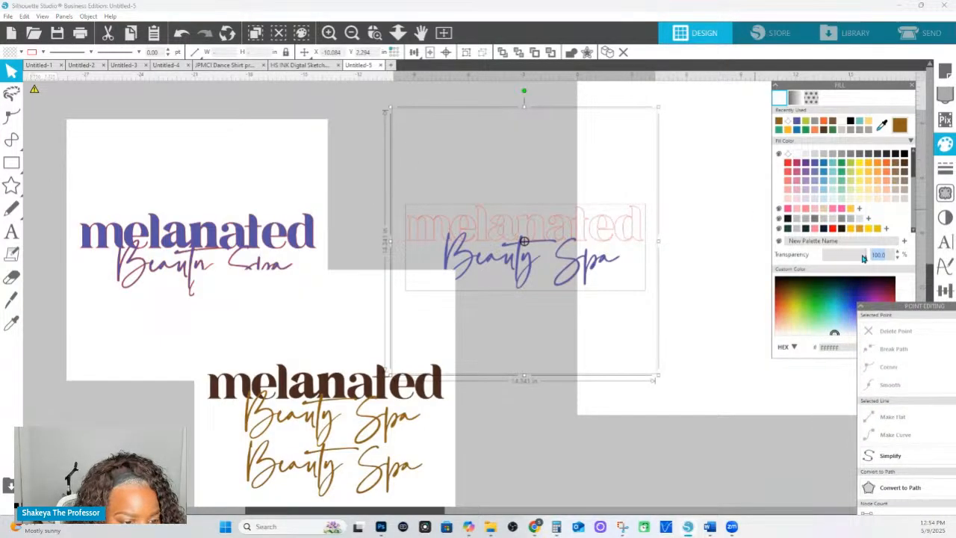
left_click_drag(862, 258, 827, 261)
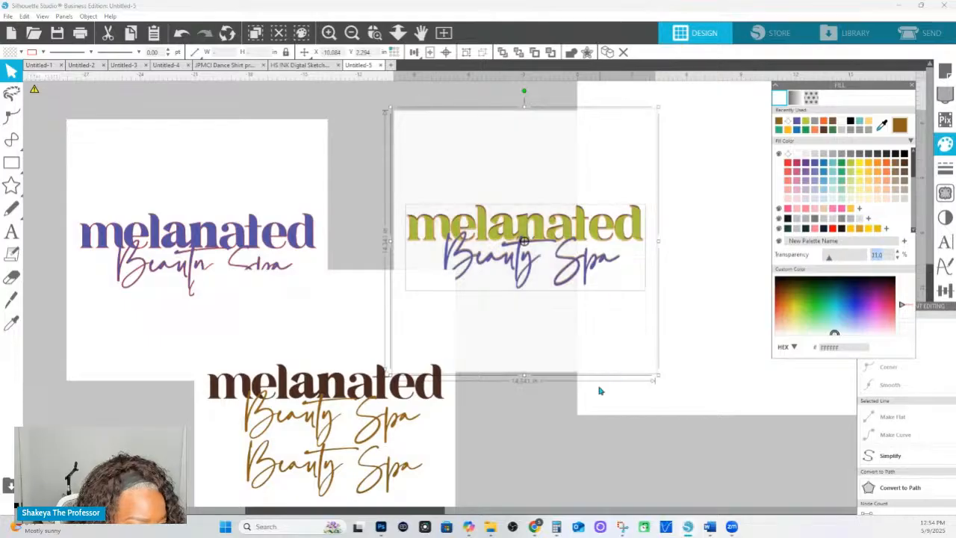
- Move the purple Beauty Spa script off the traced logo, and shift the recoloured brown logo copy down and away
left_click(600, 390)
left_click_drag(595, 266, 892, 474)
double_click(610, 271)
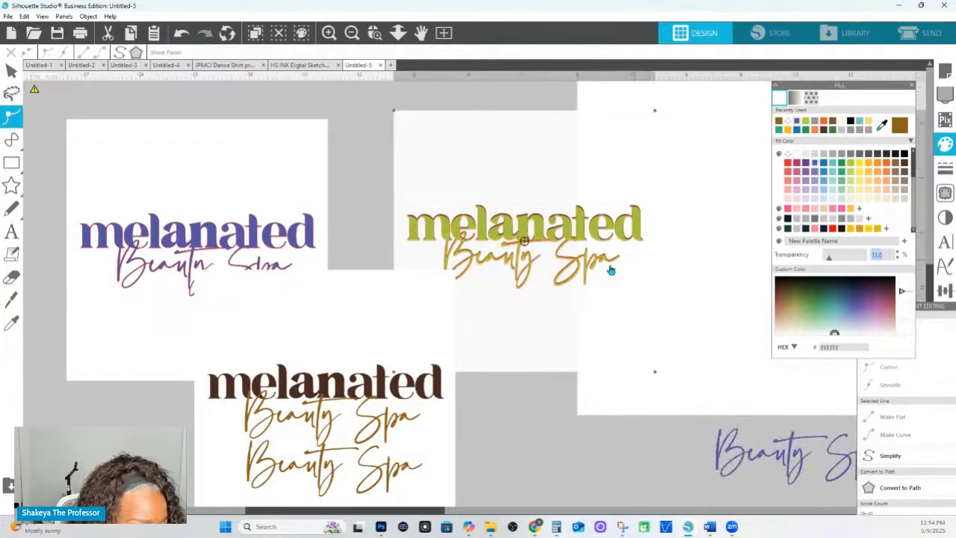
left_click_drag(394, 389, 289, 462)
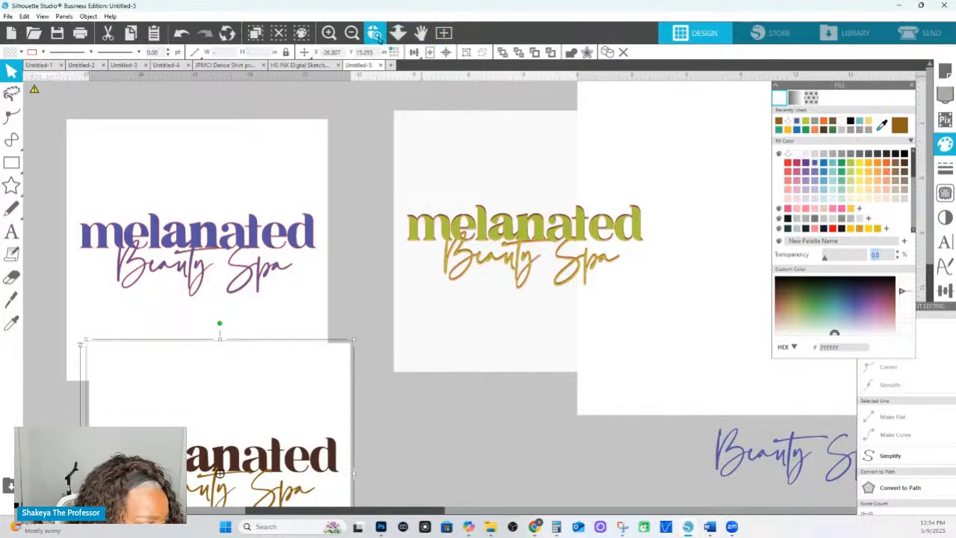
- Reposition the green logo trace so it lines up with the original image beneath it
left_click_drag(366, 187, 685, 264)
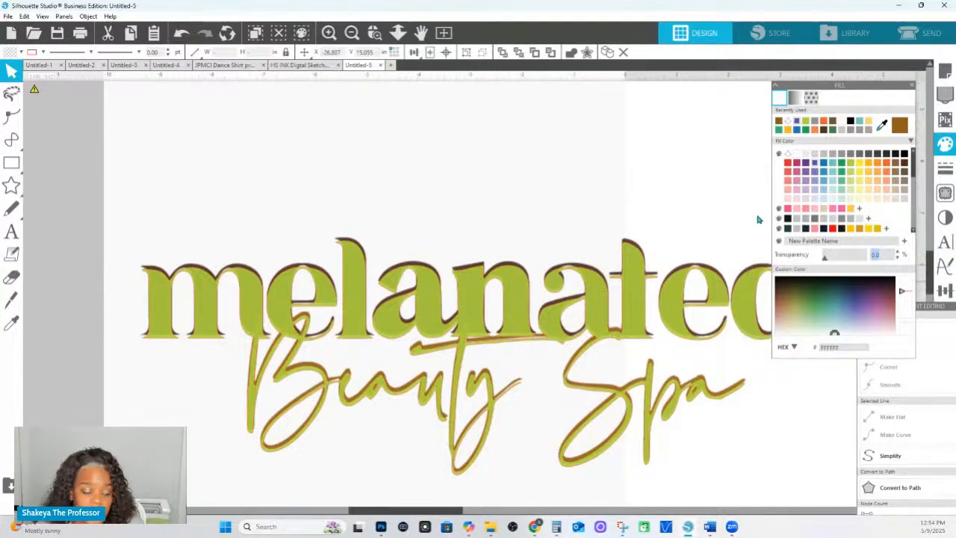
left_click(397, 33)
mouse_move(375, 291)
left_mouse_down()
mouse_move(378, 221)
mouse_move(378, 304)
mouse_move(379, 271)
left_mouse_up()
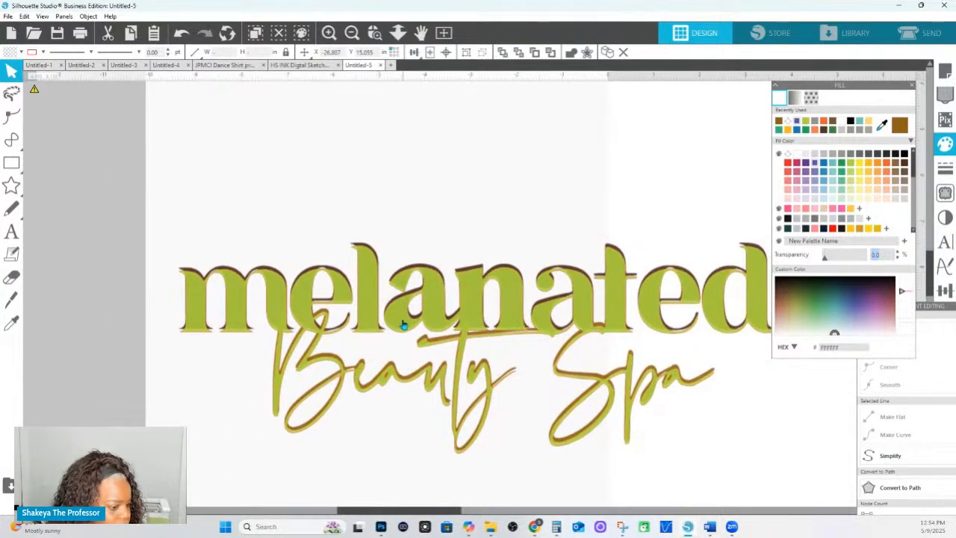
left_click(372, 275)
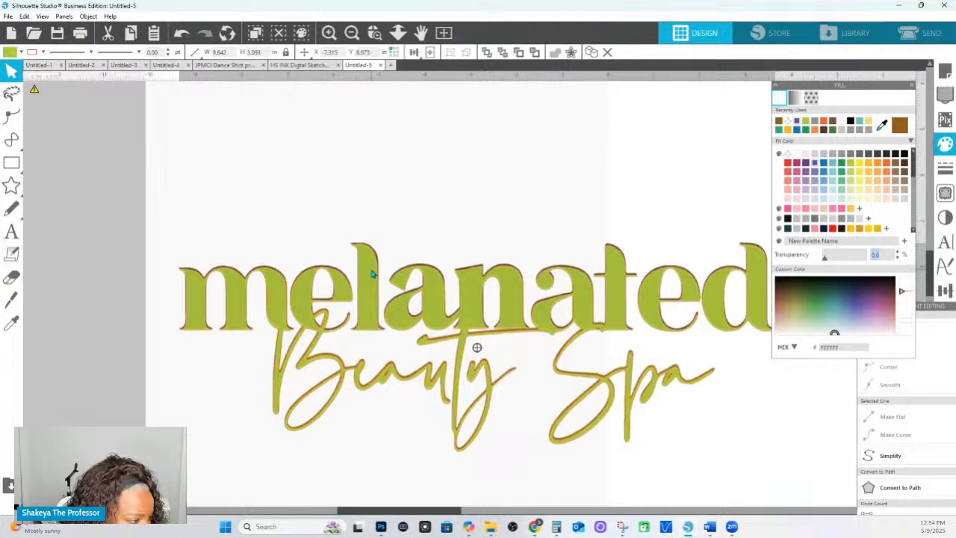
left_click(373, 276)
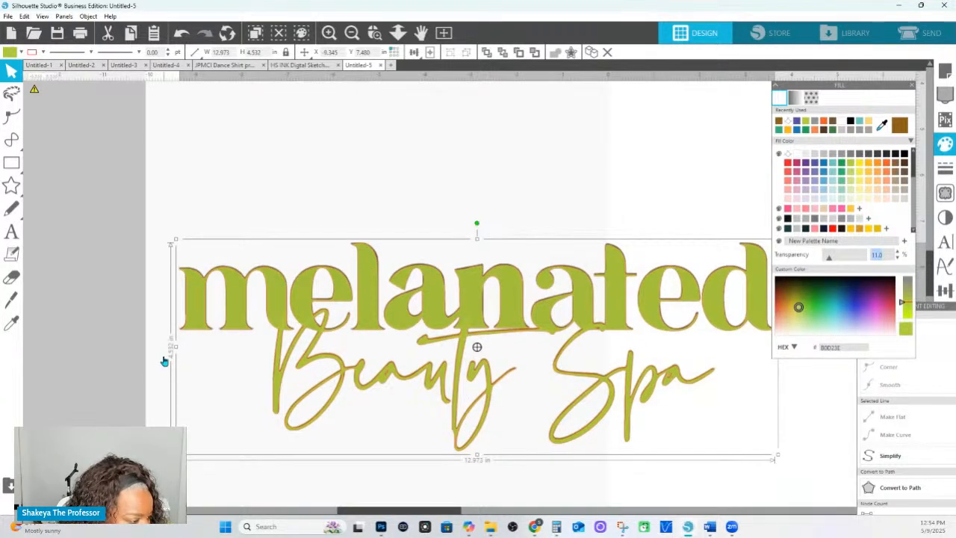
- Delete the Beauty Spa points from the green trace, selecting everything below the melanated lettering
double_click(436, 316)
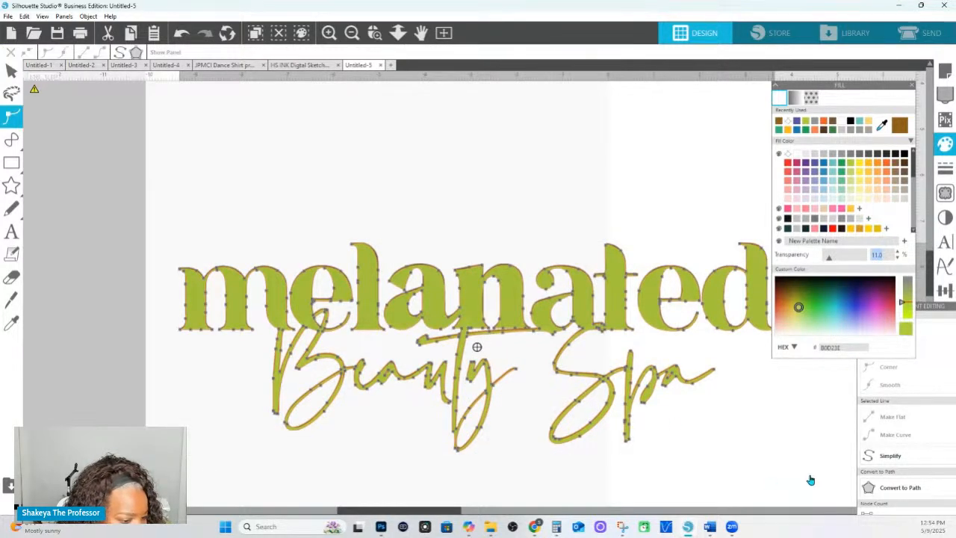
left_click_drag(376, 497, 170, 344)
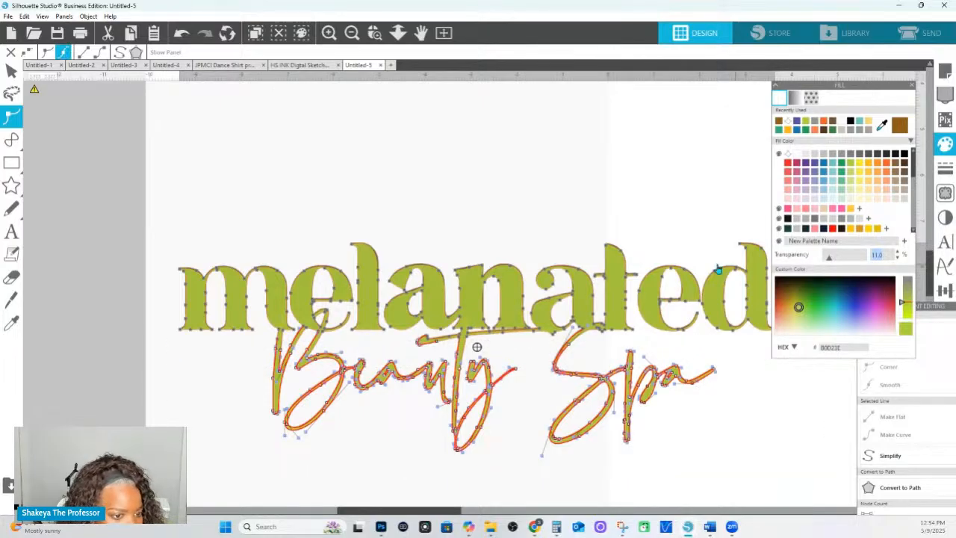
left_click(924, 304)
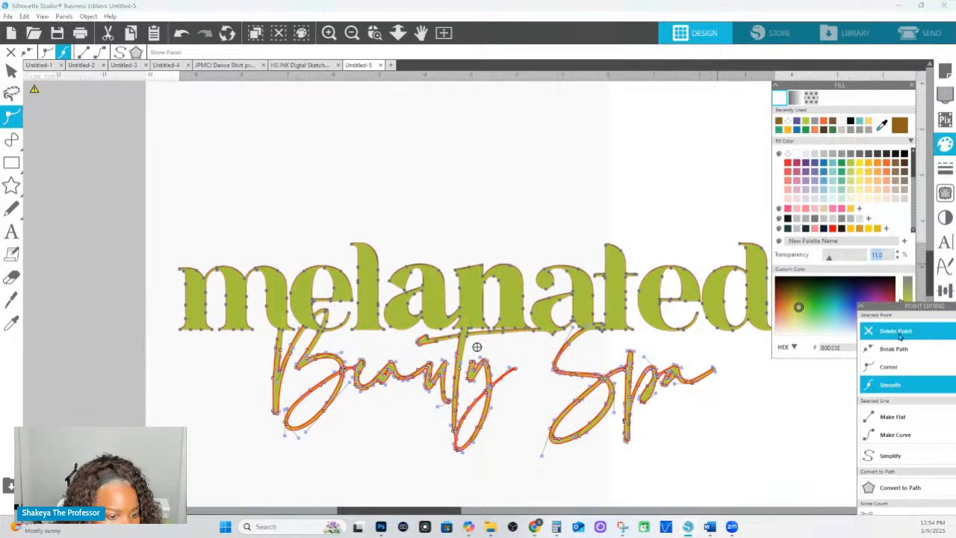
left_click(900, 335)
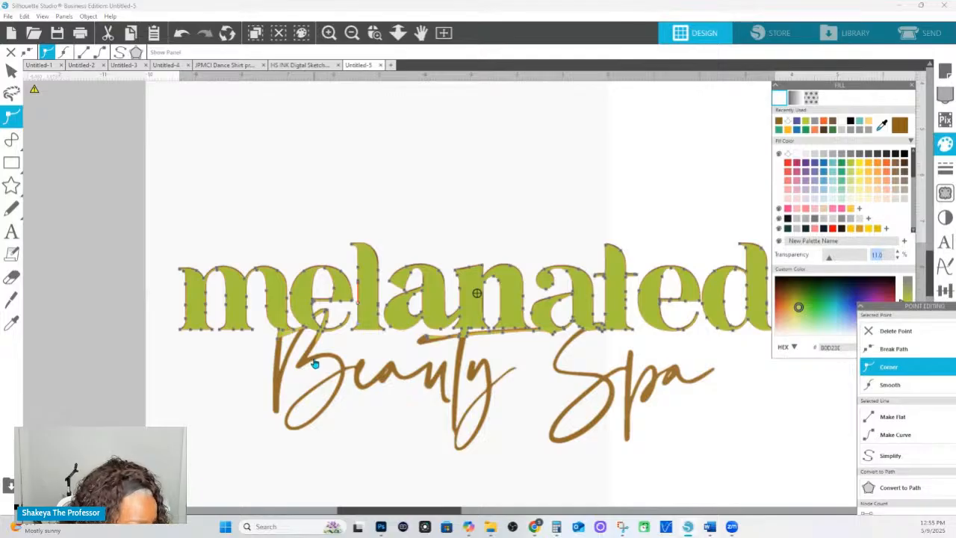
- Cut the leftover script with the Knife across the B's upper loop, the B's stroke and the top of the t
mouse_move(14, 164)
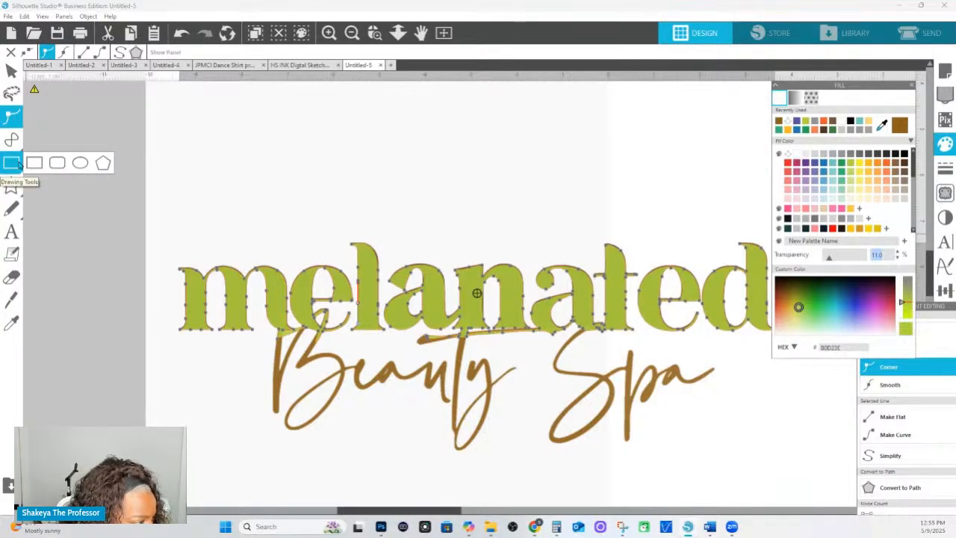
left_click(11, 299)
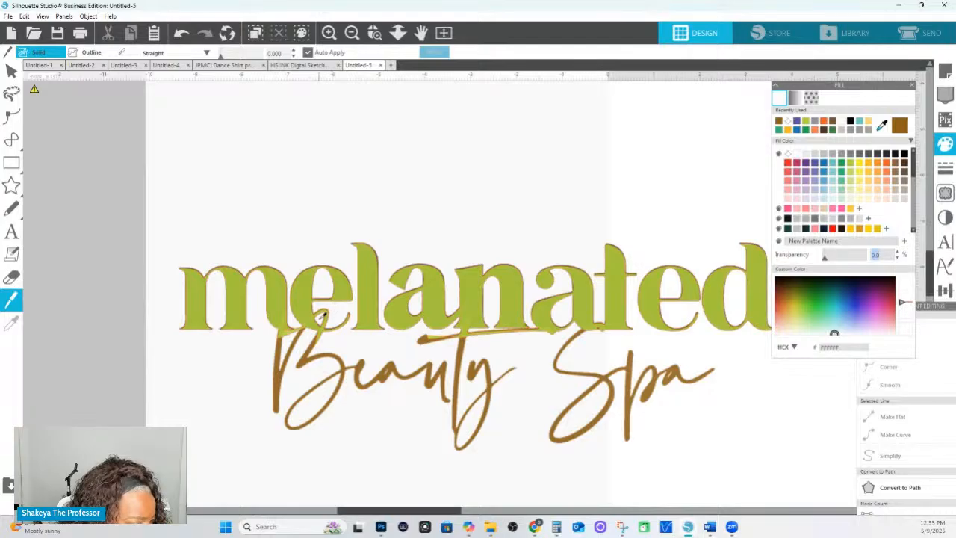
left_click_drag(320, 319, 333, 312)
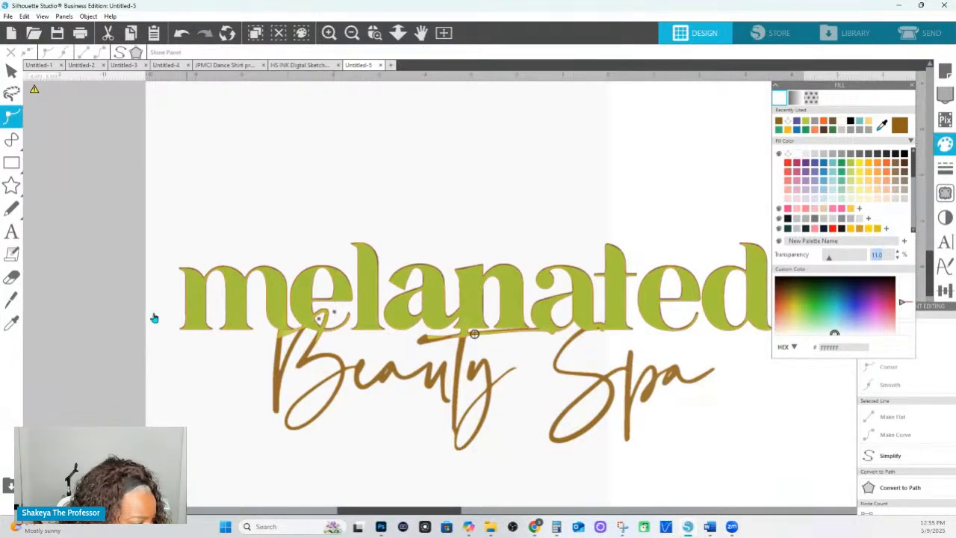
left_click(12, 299)
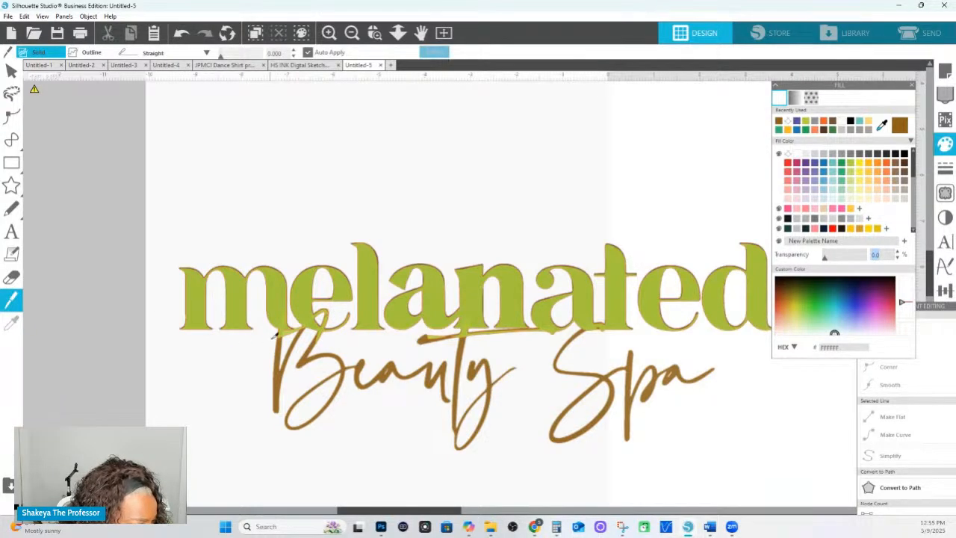
left_click_drag(296, 325, 304, 339)
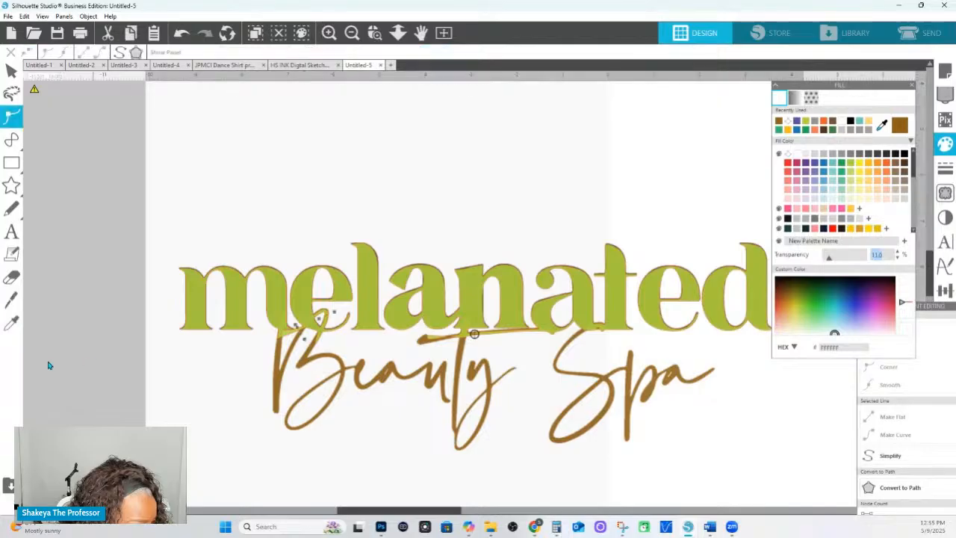
left_click(12, 299)
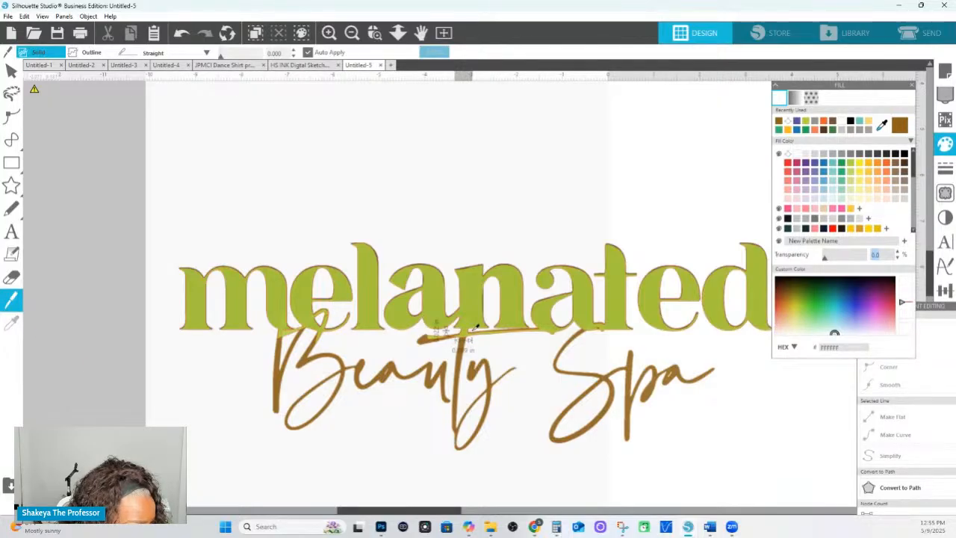
left_click_drag(475, 327, 474, 333)
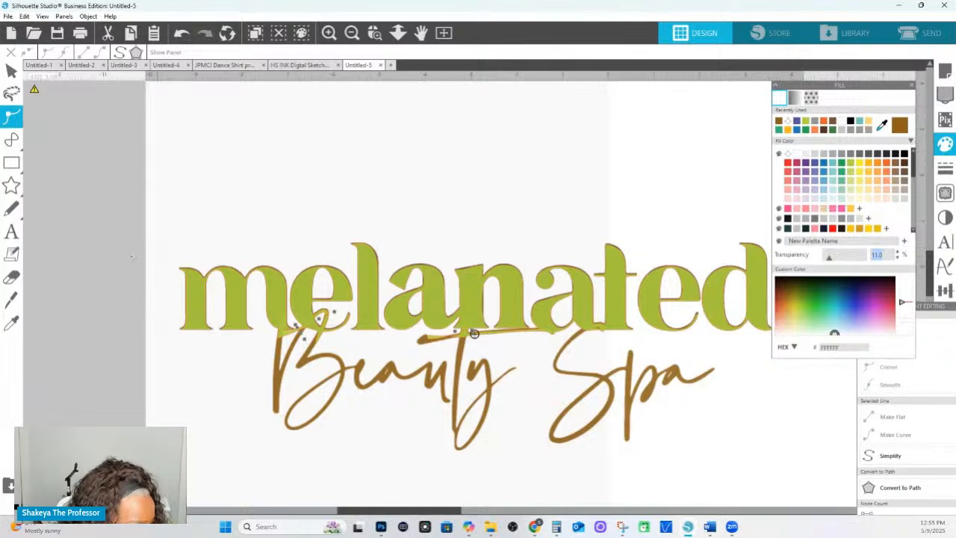
- Cut the leftover top of the S with the Knife where it meets the t of melanated
left_click(11, 299)
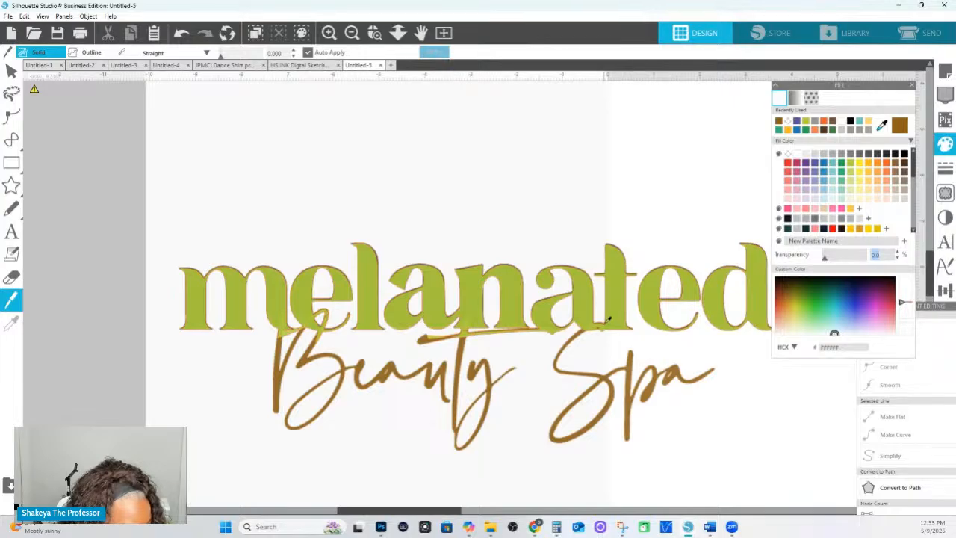
left_click_drag(604, 325, 601, 318)
left_click(11, 300)
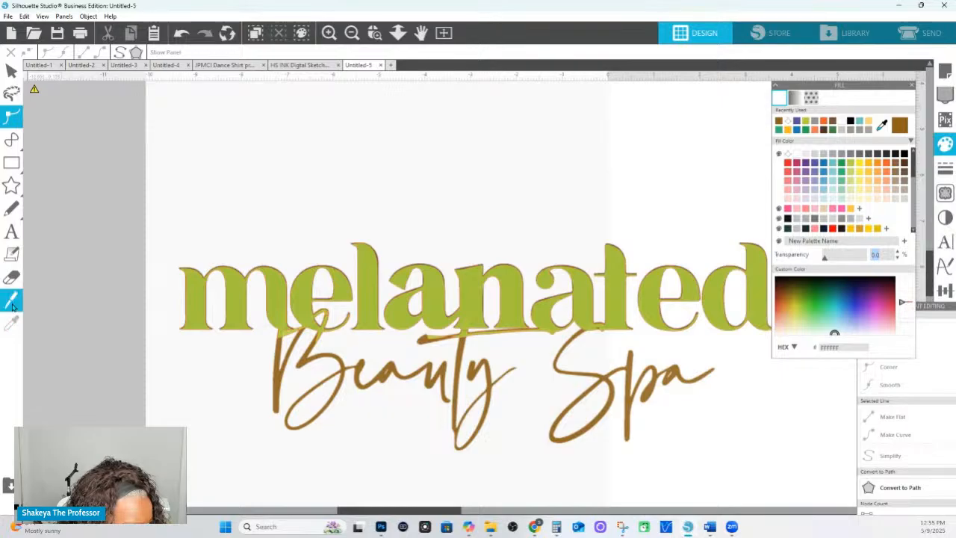
left_click_drag(599, 321, 599, 335)
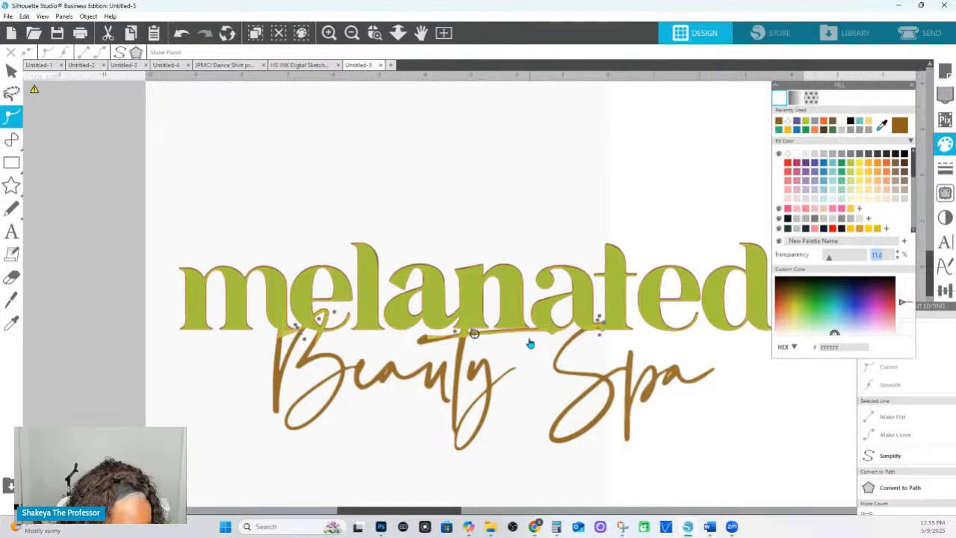
- Pull the green an piece up out of melanated to check the cuts, and undo the move
right_click(431, 149)
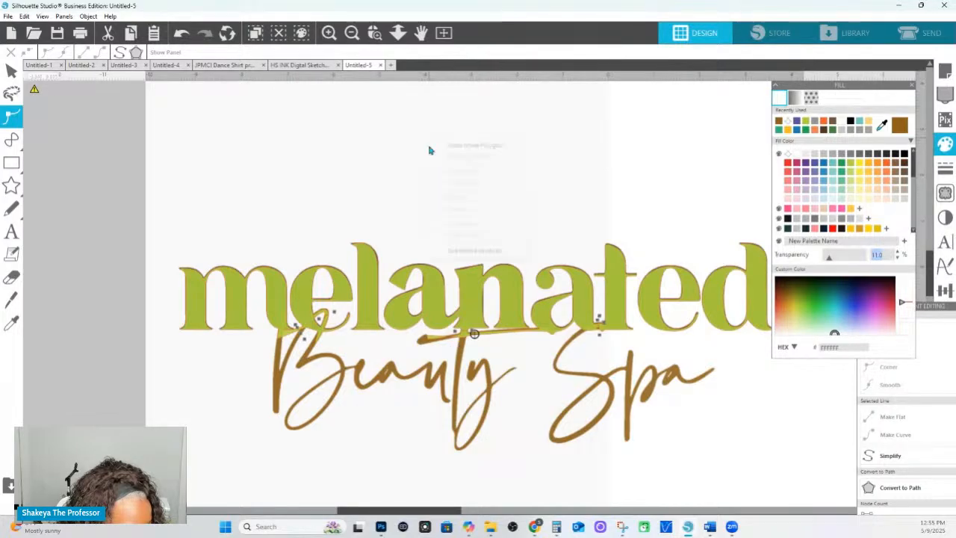
left_click_drag(473, 288, 484, 215)
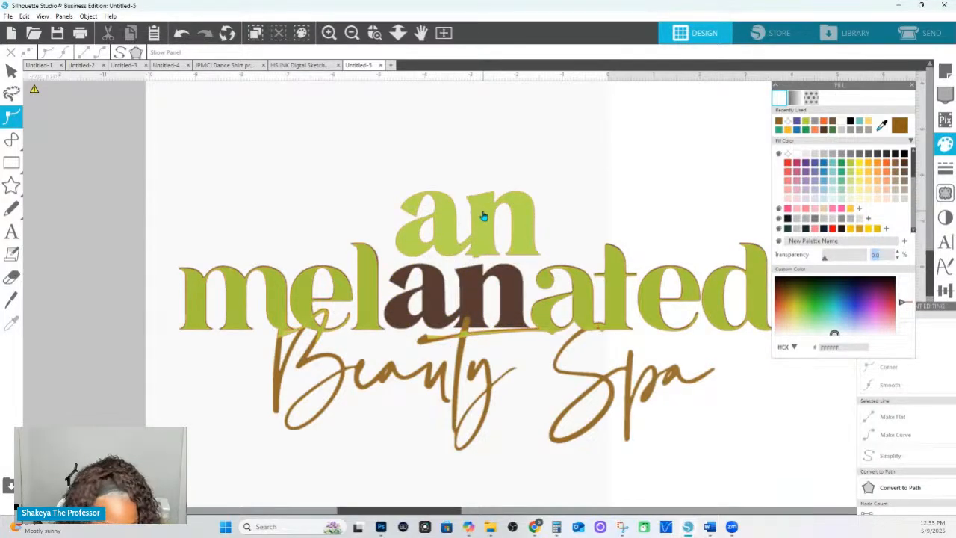
key("ctrl+z")
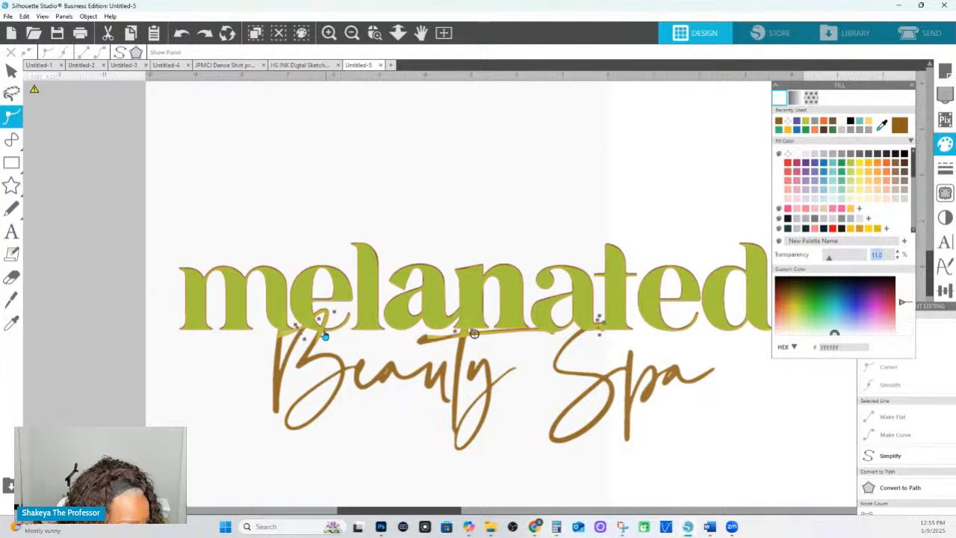
left_click(286, 336)
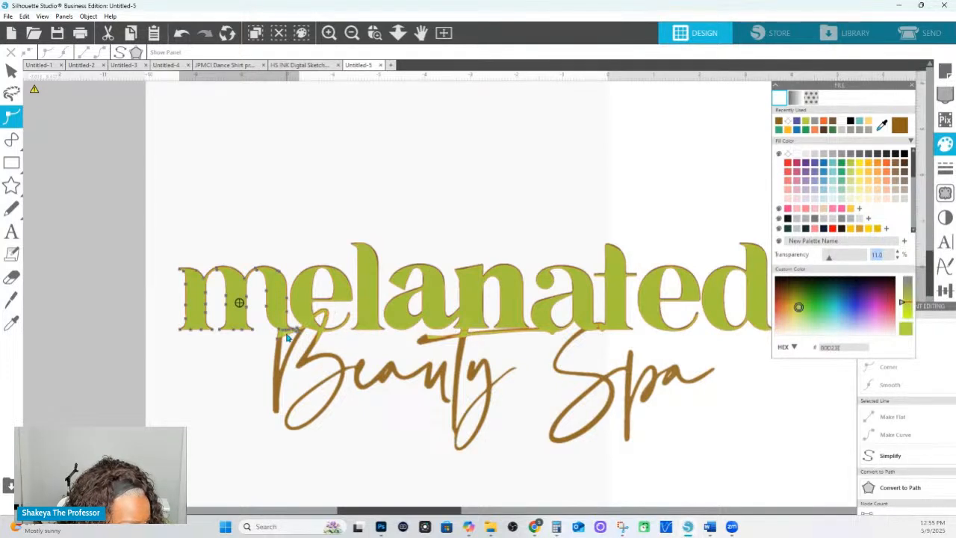
left_click(170, 273)
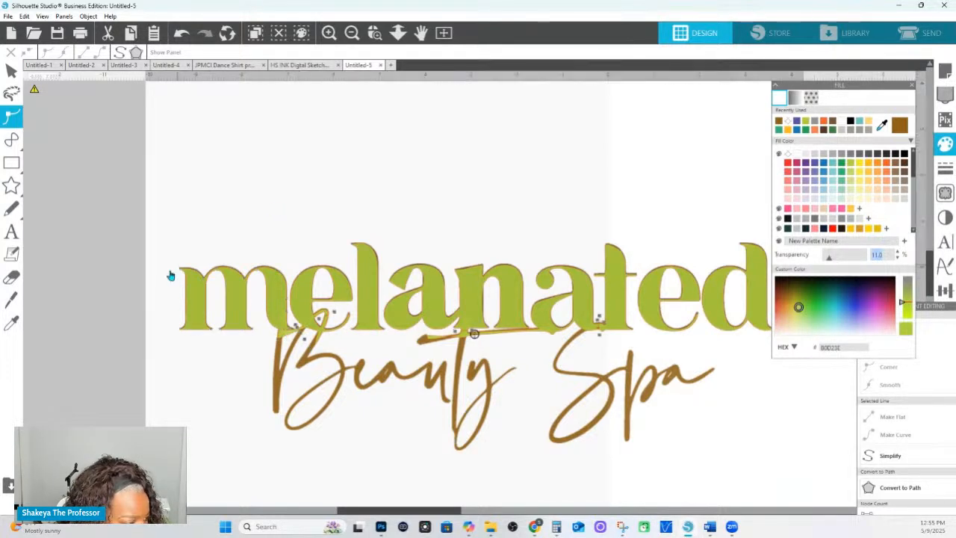
- Delete the leftover script points between the m and the e in the green melanated lettering
left_click_drag(85, 170, 777, 304)
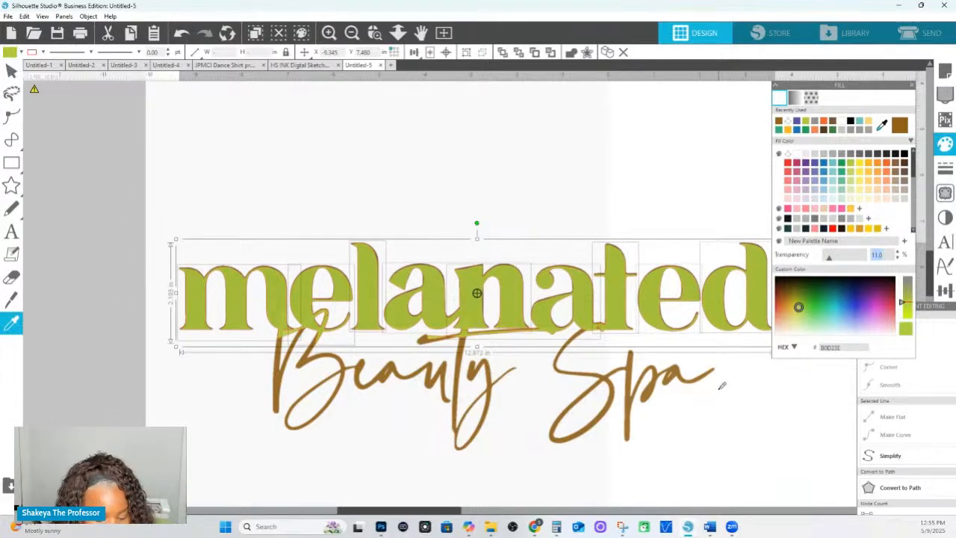
double_click(272, 294)
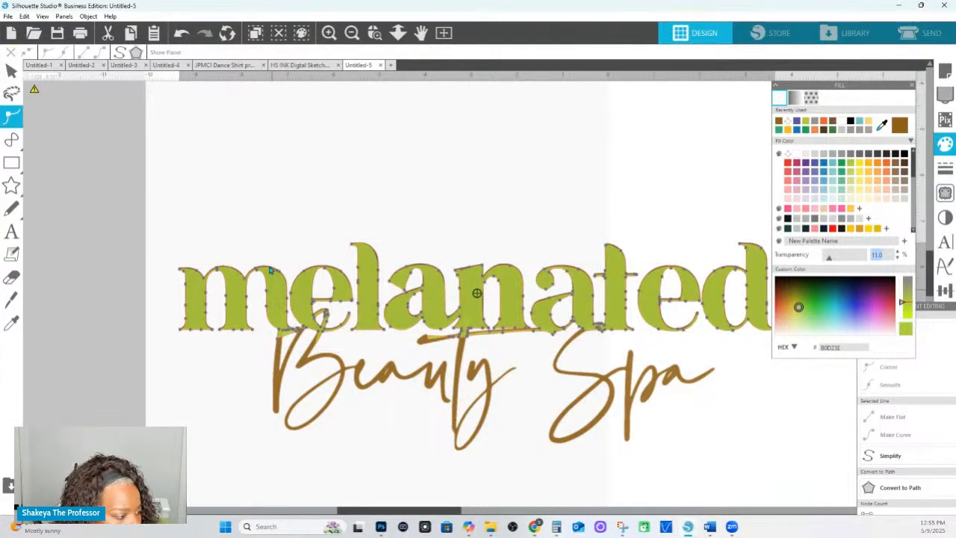
left_click(374, 32)
left_click_drag(268, 231, 868, 346)
right_click(152, 335)
left_click(372, 35)
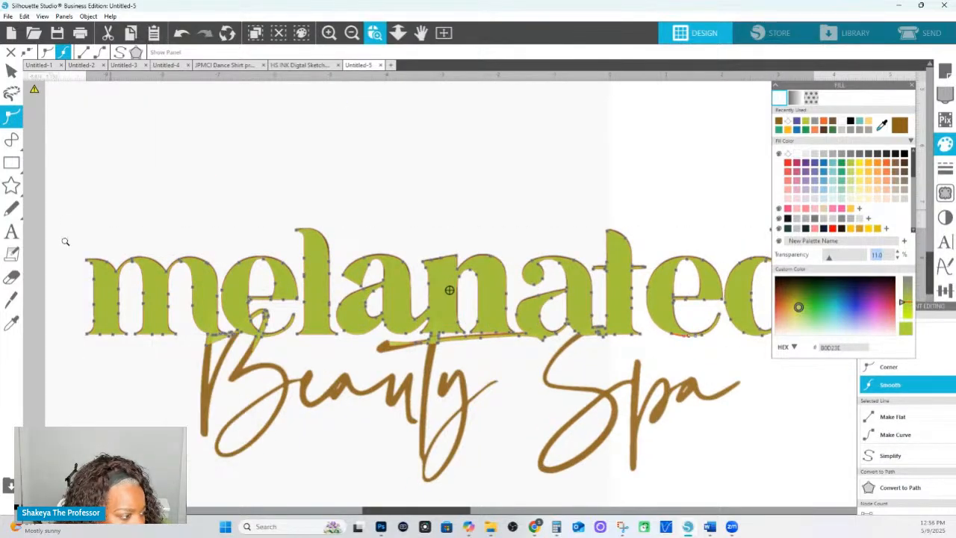
left_click_drag(392, 301, 394, 305)
left_click_drag(252, 259, 304, 137)
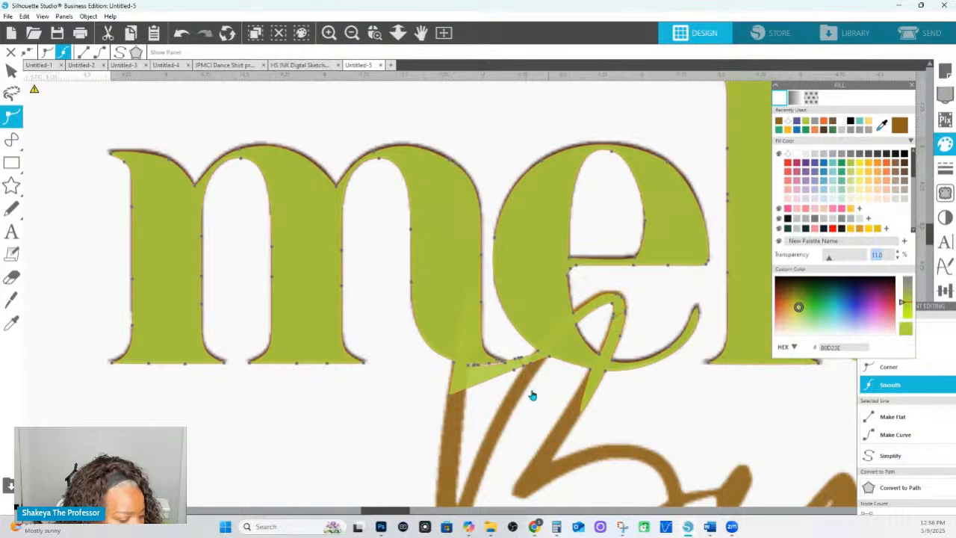
left_click(459, 374)
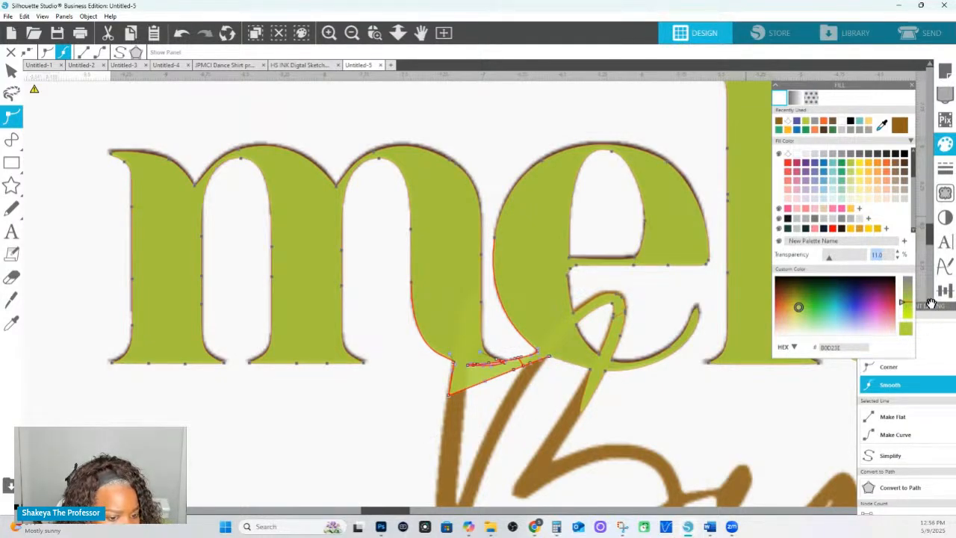
left_click_drag(932, 304, 818, 281)
left_click(790, 308)
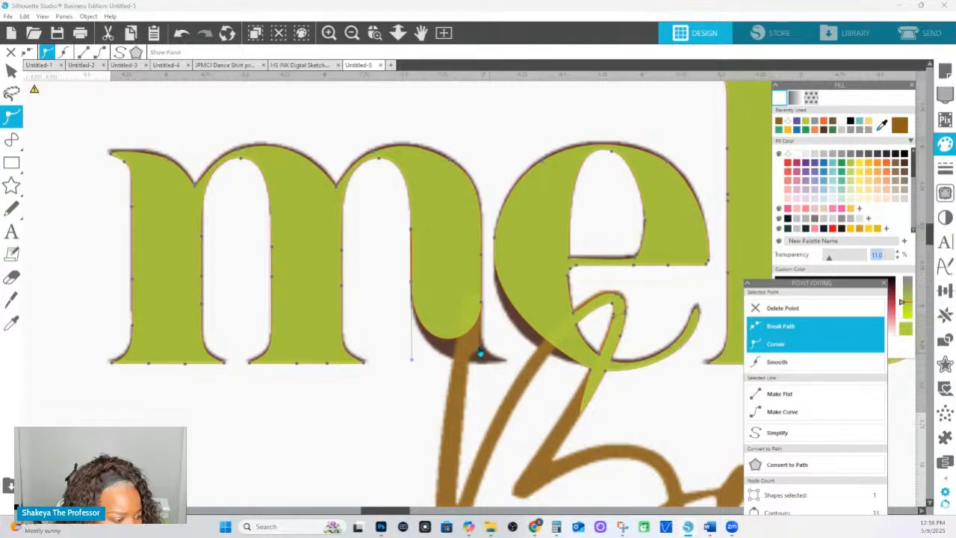
- Pull the m's right foot out to the original tip, make that point a corner and curve the edge above it
left_click(465, 336)
left_click_drag(465, 336, 509, 365)
right_click(509, 363)
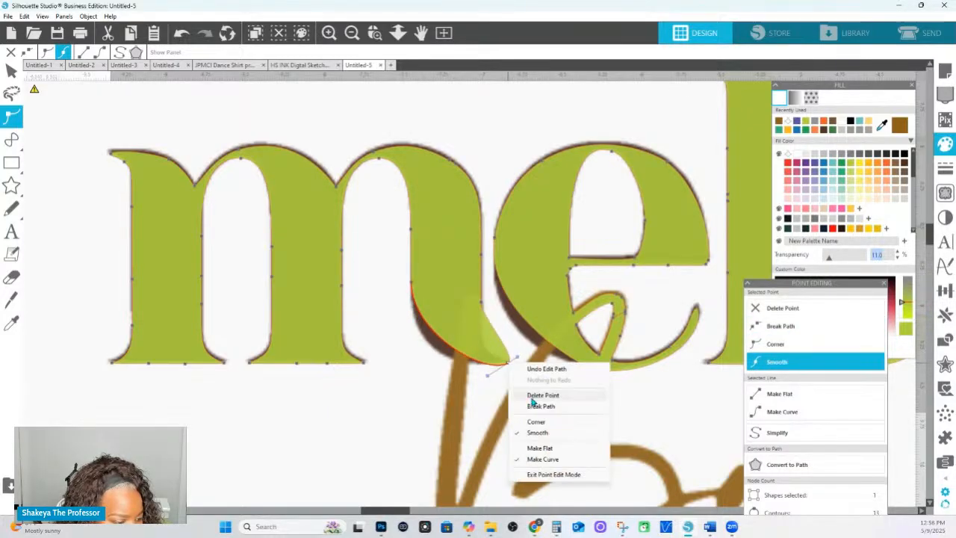
left_click(536, 421)
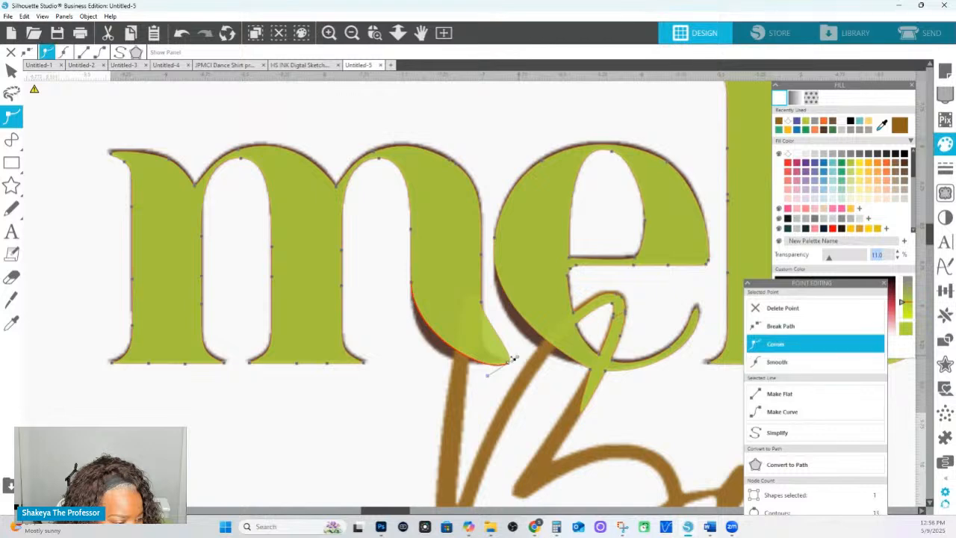
mouse_move(493, 361)
left_mouse_down()
mouse_move(479, 359)
mouse_move(508, 357)
left_mouse_up()
left_click(490, 350)
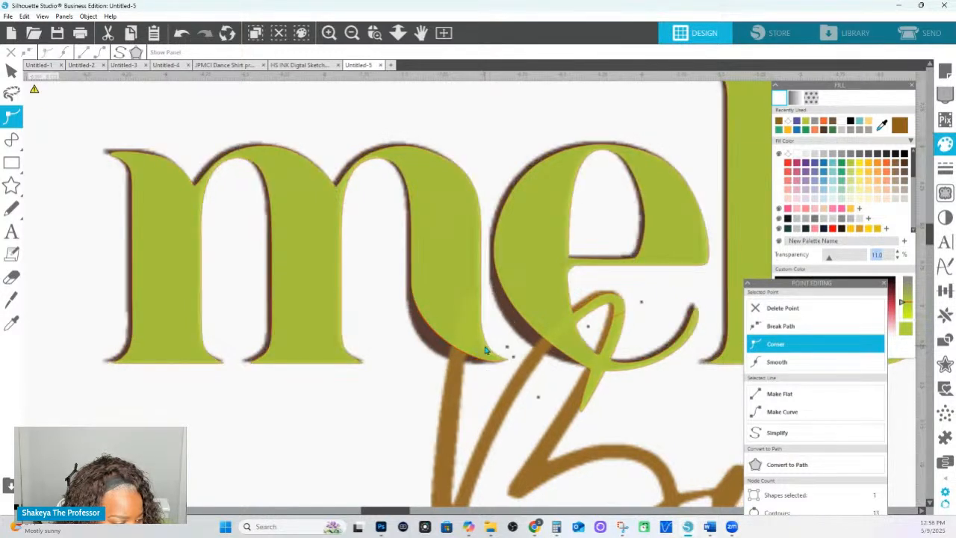
left_click(487, 351)
left_click(486, 351)
- Add a new layer beneath Layer 1, move the original logo image into it and lock that layer
left_click(395, 37)
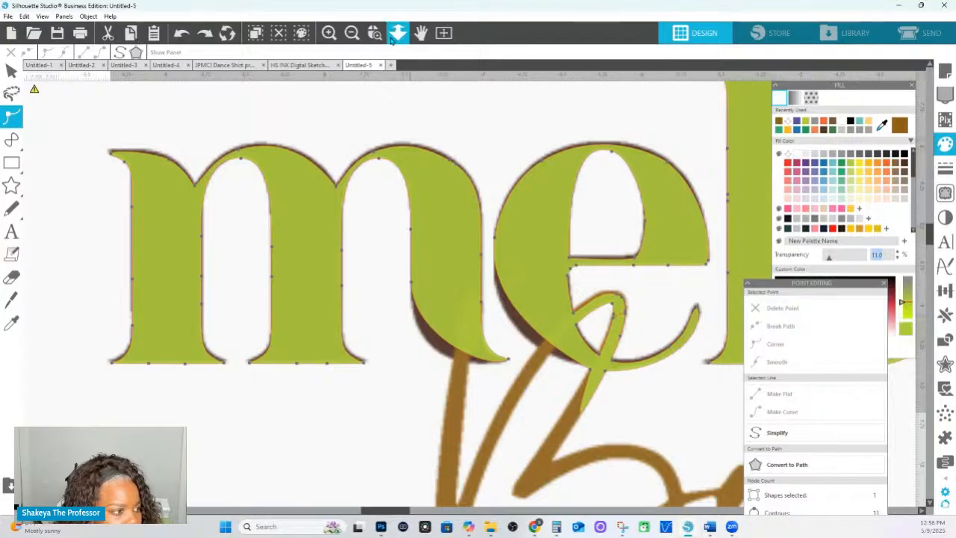
left_click_drag(434, 289, 477, 166)
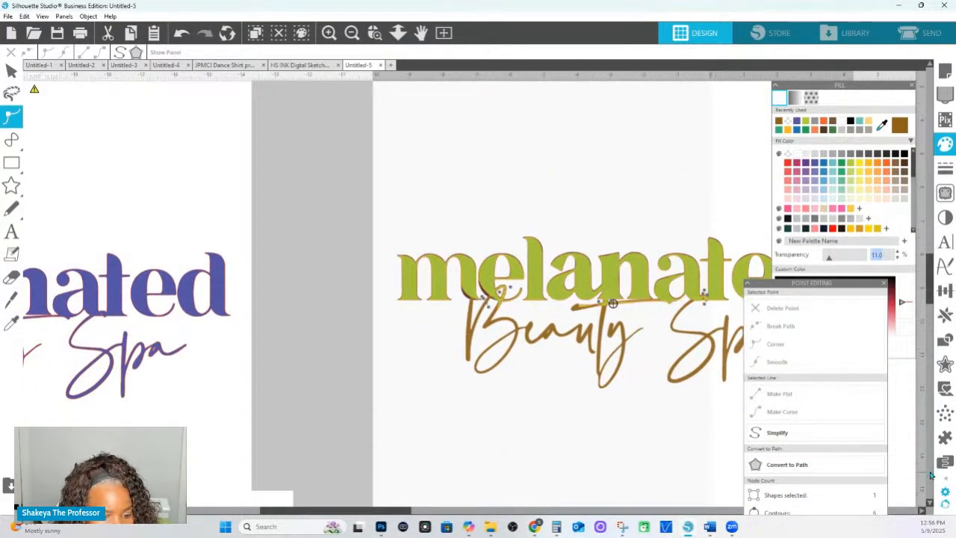
mouse_move(945, 477)
left_click(848, 468)
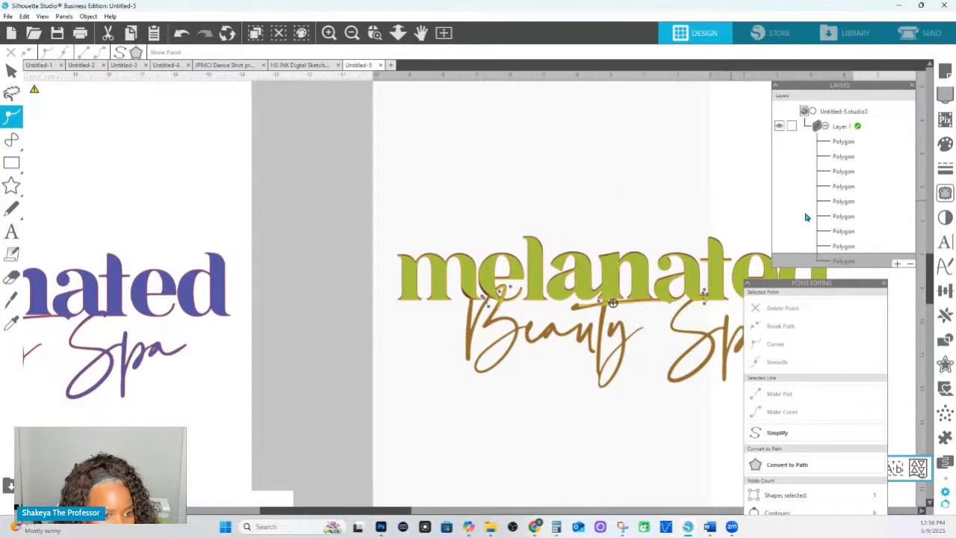
left_click(897, 265)
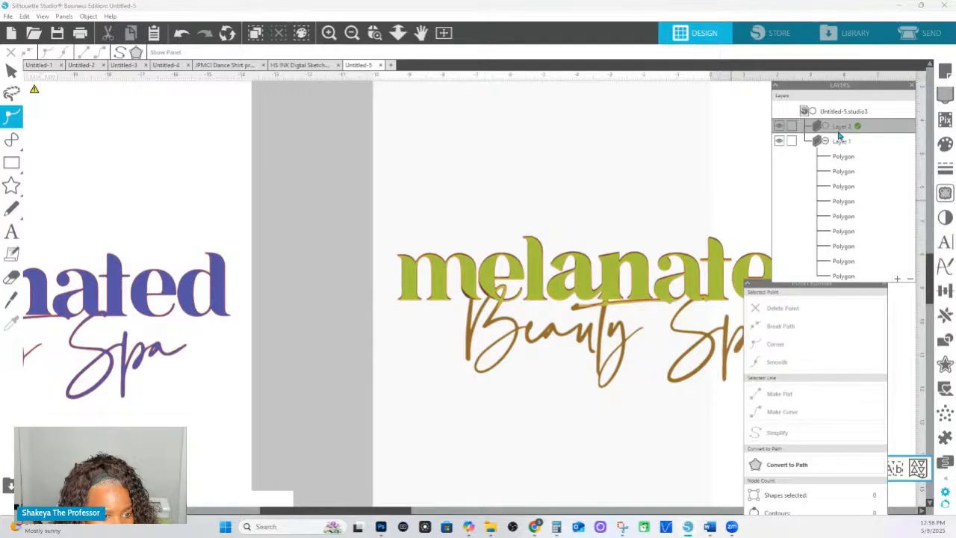
left_click_drag(837, 131, 835, 149)
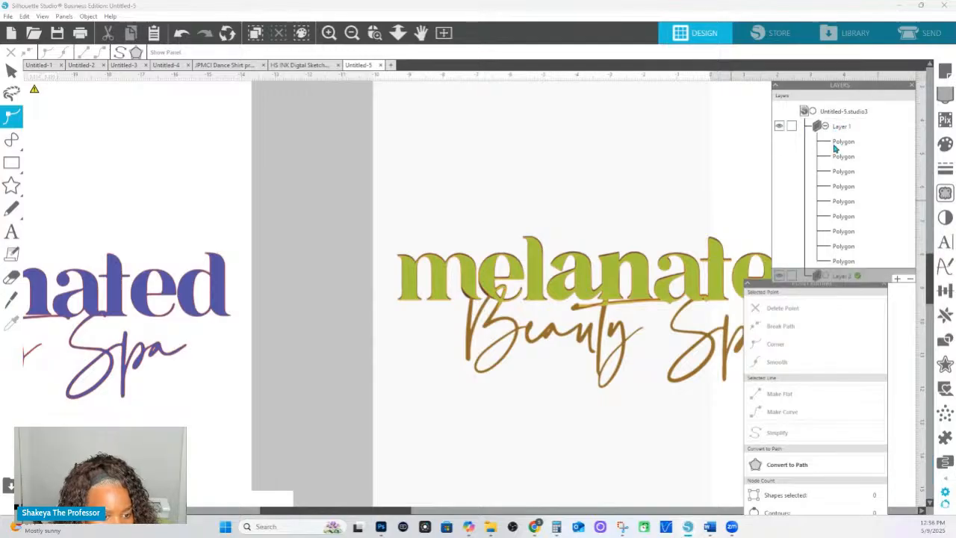
left_click(568, 204)
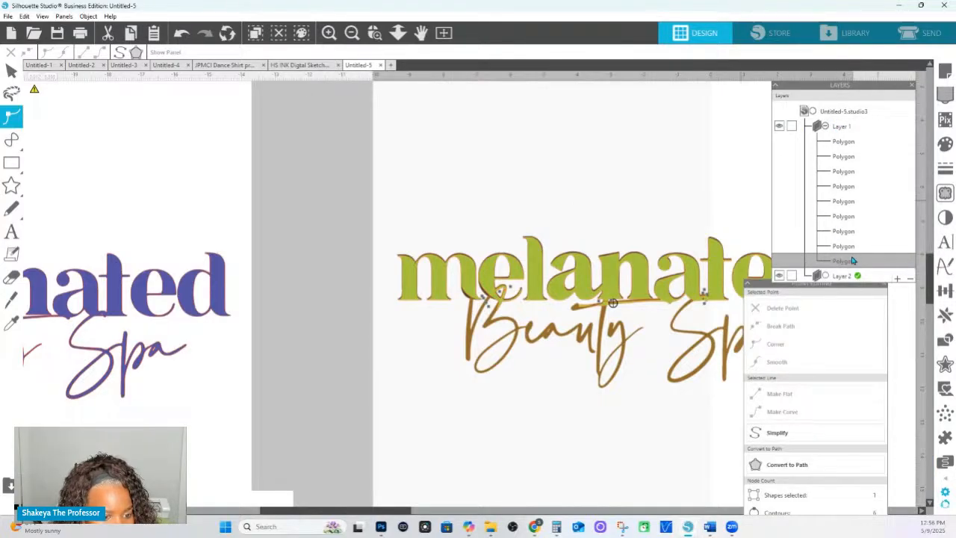
left_click_drag(853, 260, 849, 279)
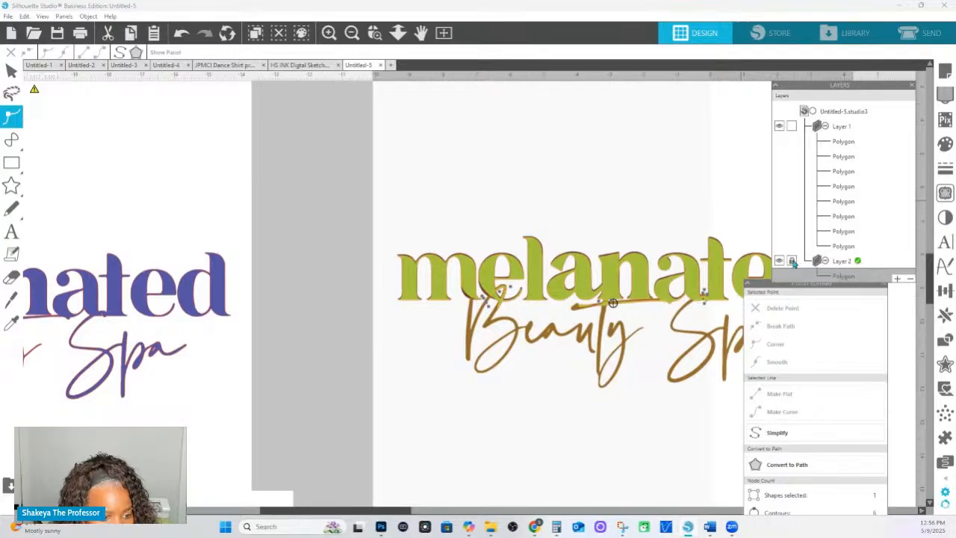
left_click(313, 216)
- Add a curve point under the m's right foot to fit the original's rounded underside, and refine the tip as a corner
left_click(374, 33)
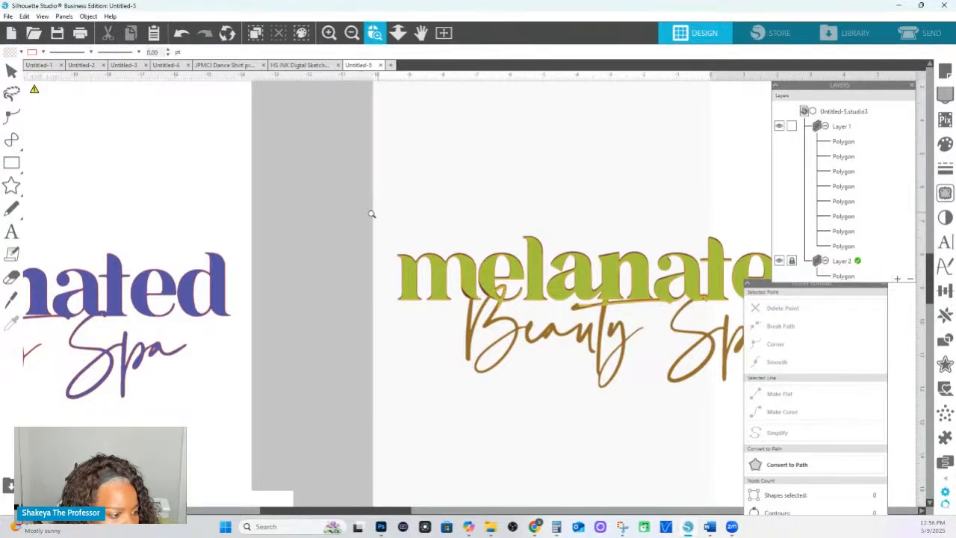
left_click_drag(371, 214, 799, 302)
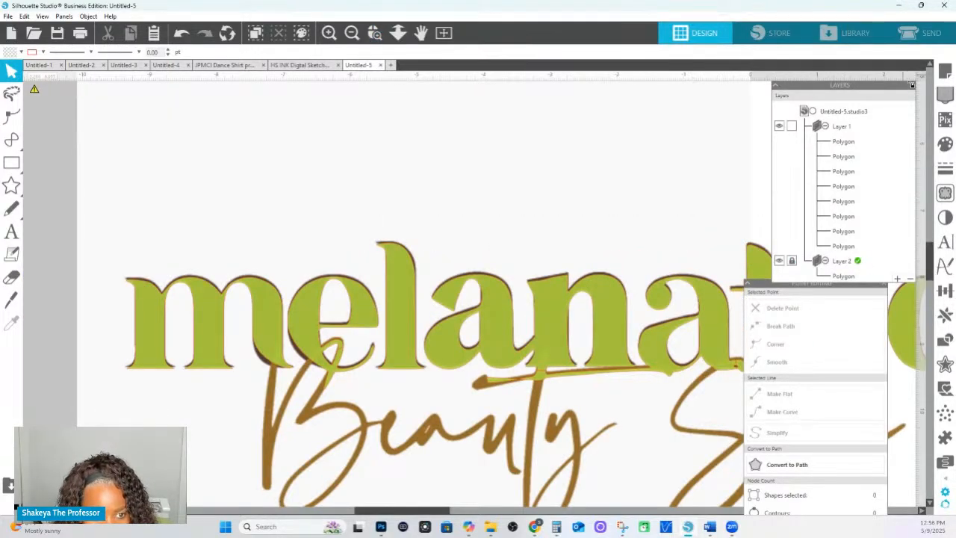
left_click(911, 85)
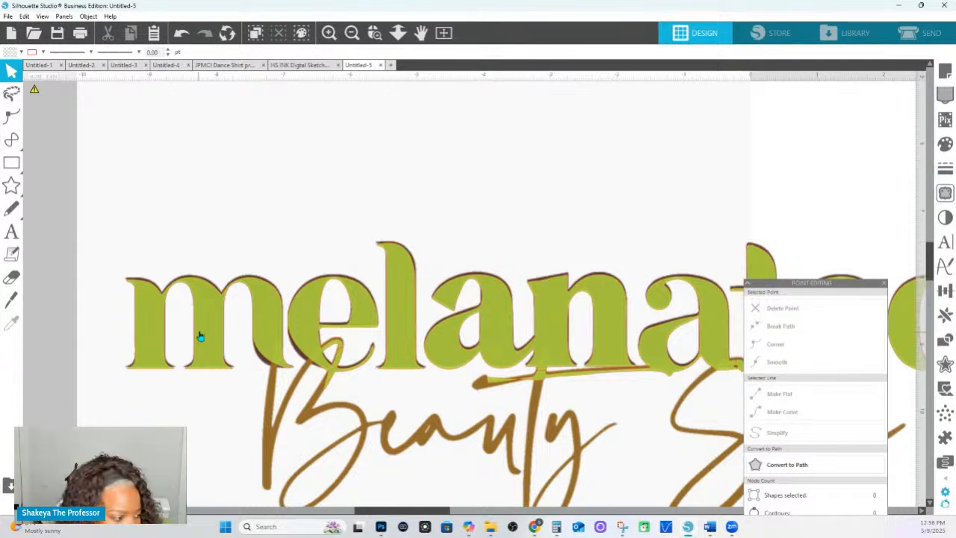
double_click(213, 311)
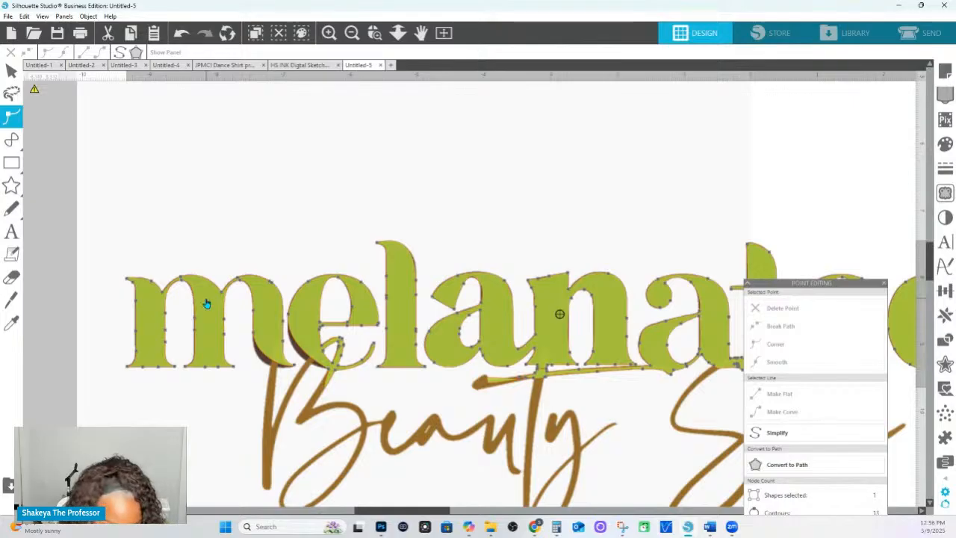
left_click_drag(106, 255, 378, 402)
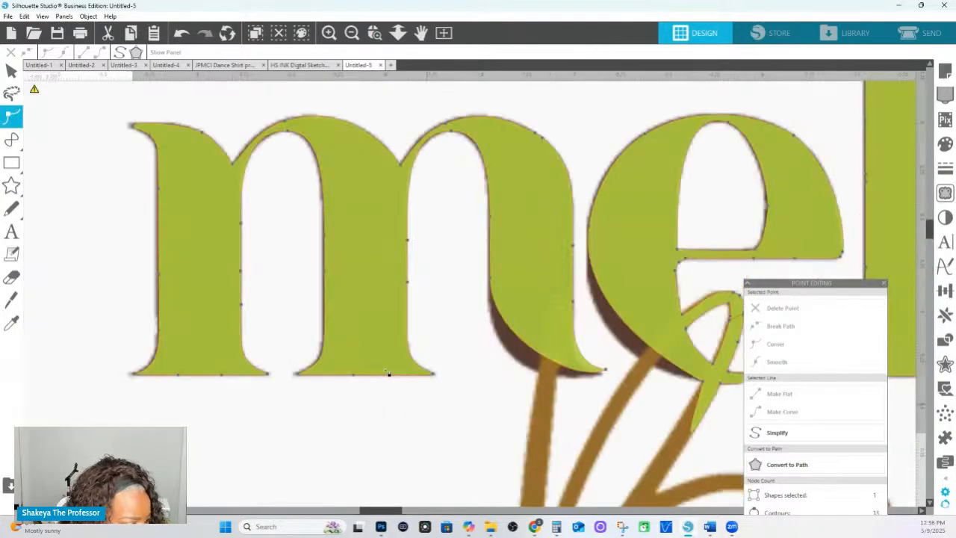
left_click(577, 360)
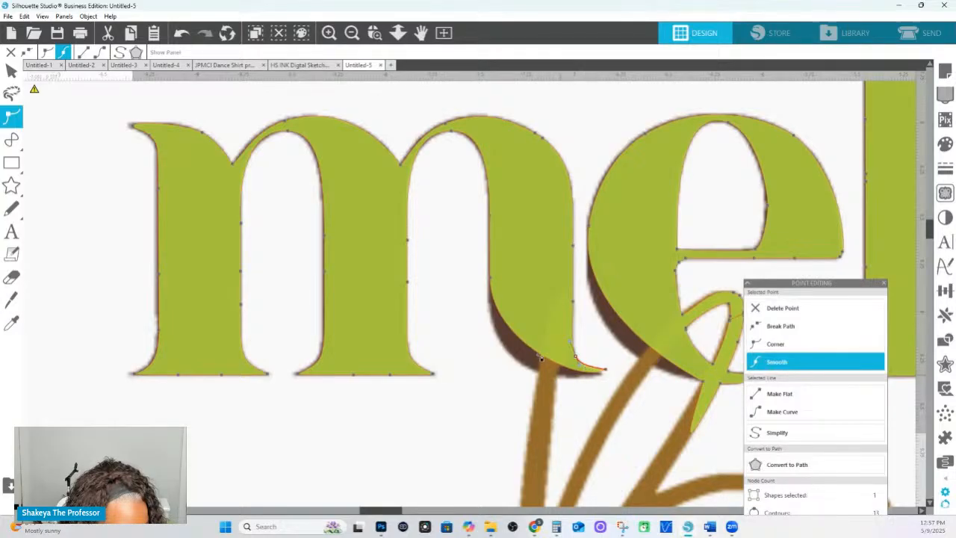
left_click_drag(535, 353, 518, 363)
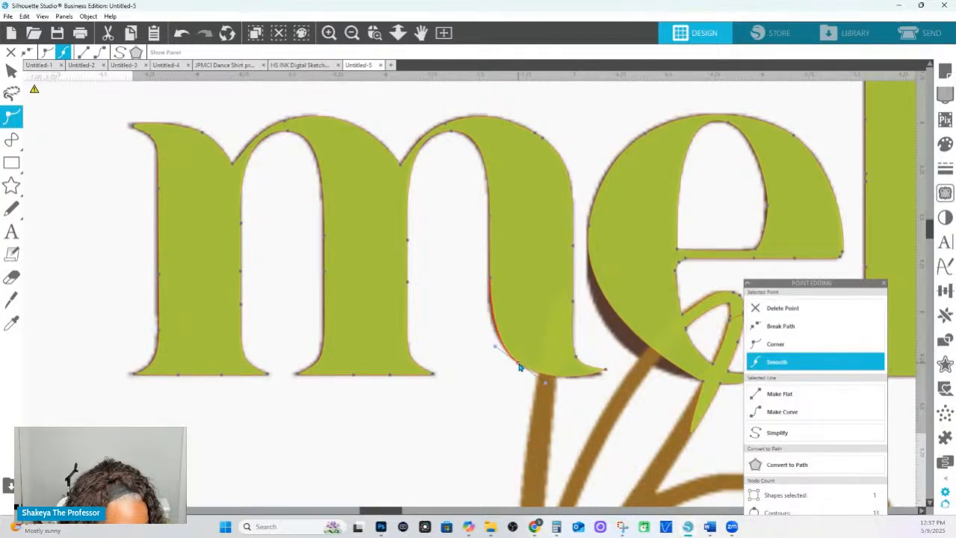
left_click(607, 373)
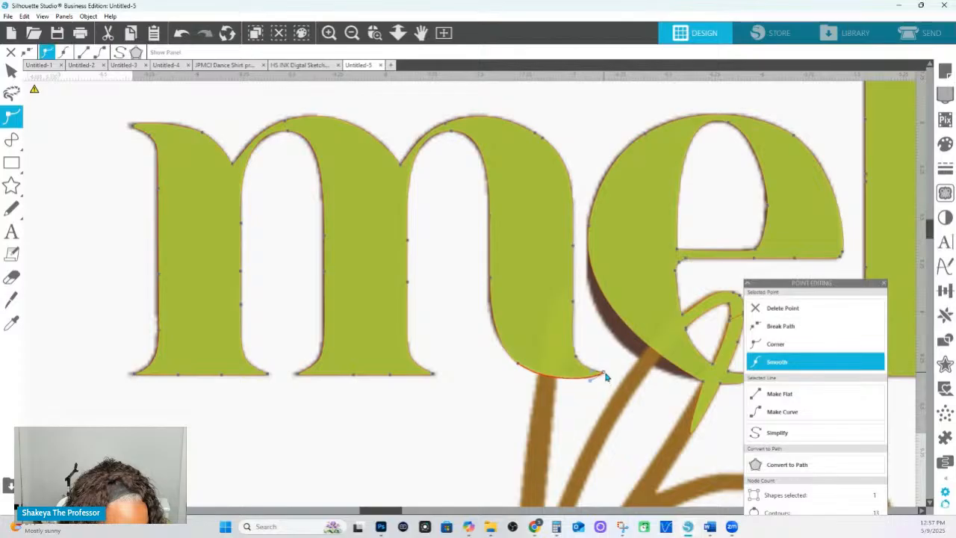
left_click(605, 374)
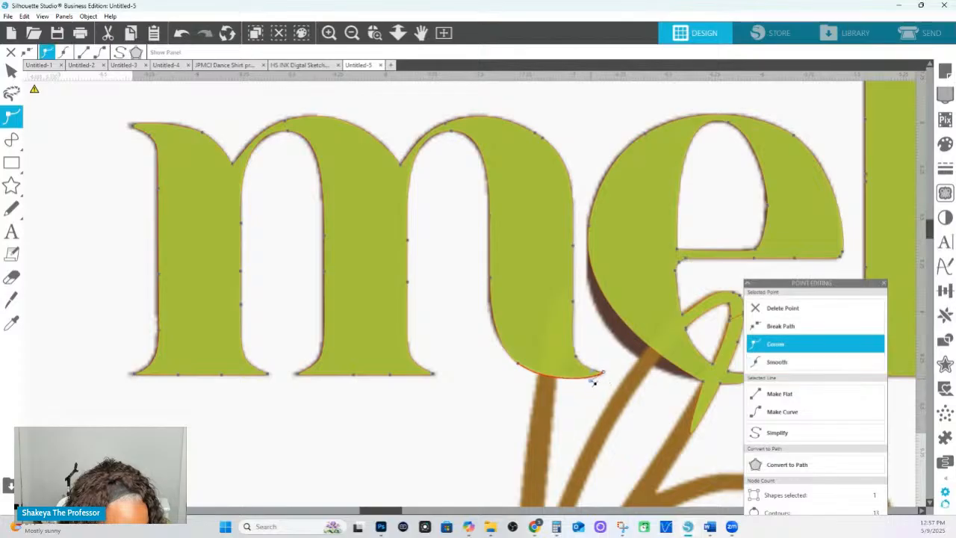
- Refine the points and handles where the m's last stem curves into its right foot to follow the original outline
left_click(490, 278)
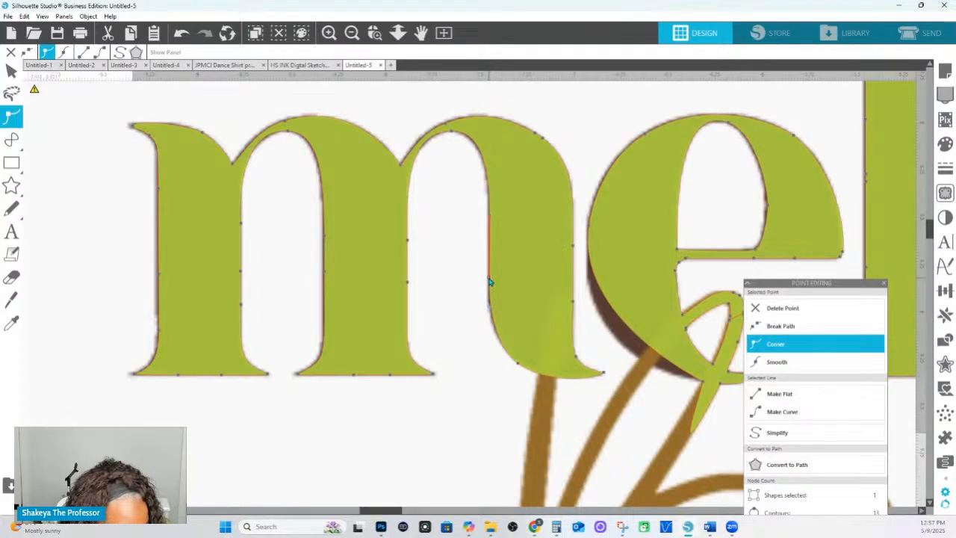
left_click(574, 305)
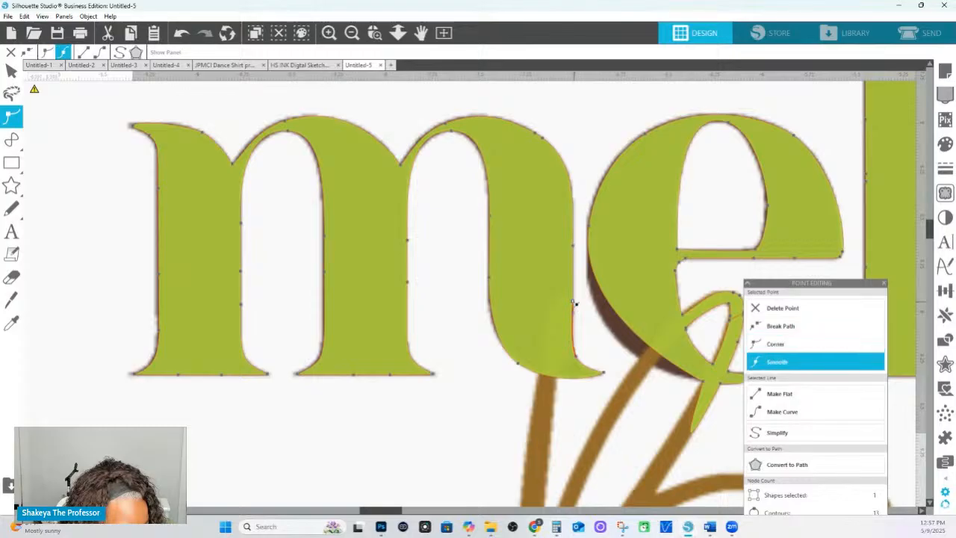
left_click(778, 345)
left_click(573, 355)
left_click_drag(580, 366, 582, 366)
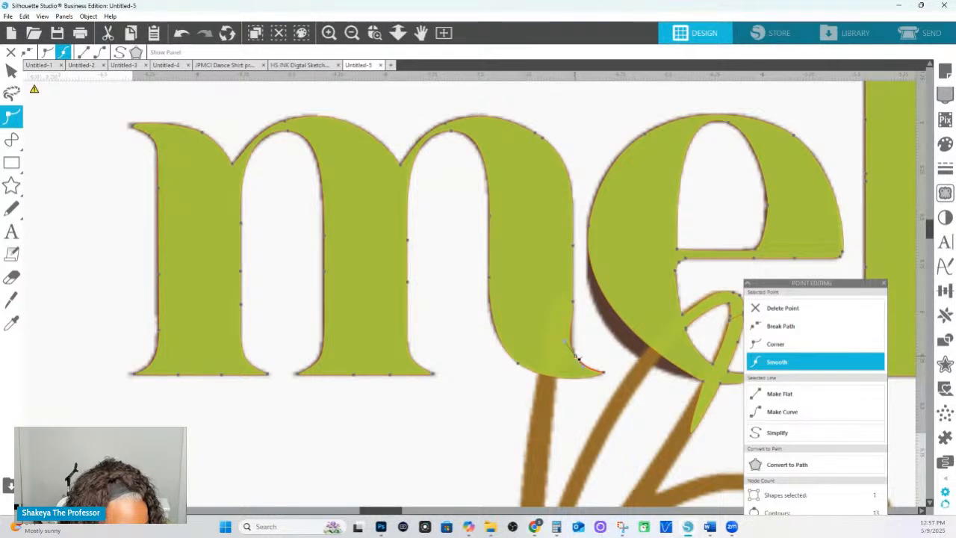
left_click(573, 307)
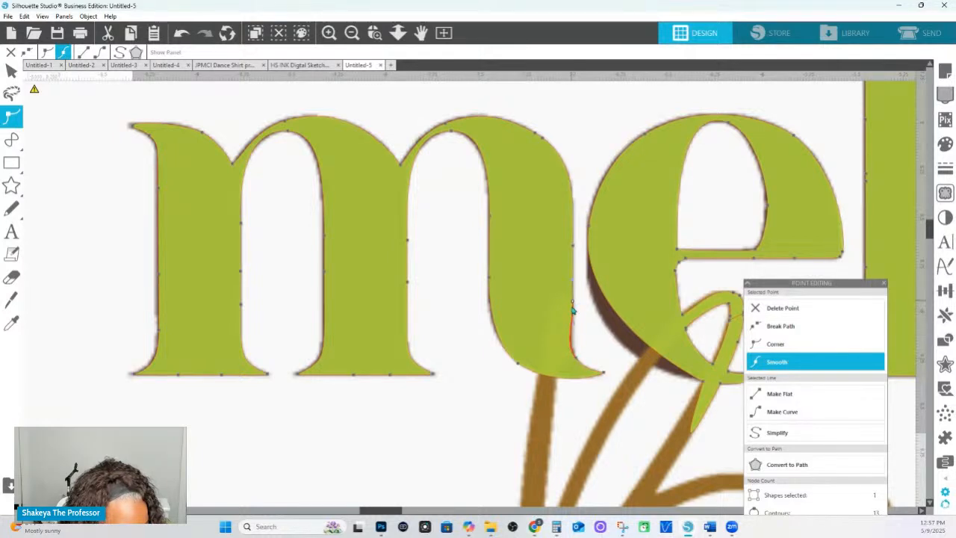
left_click(578, 360)
left_click(565, 348)
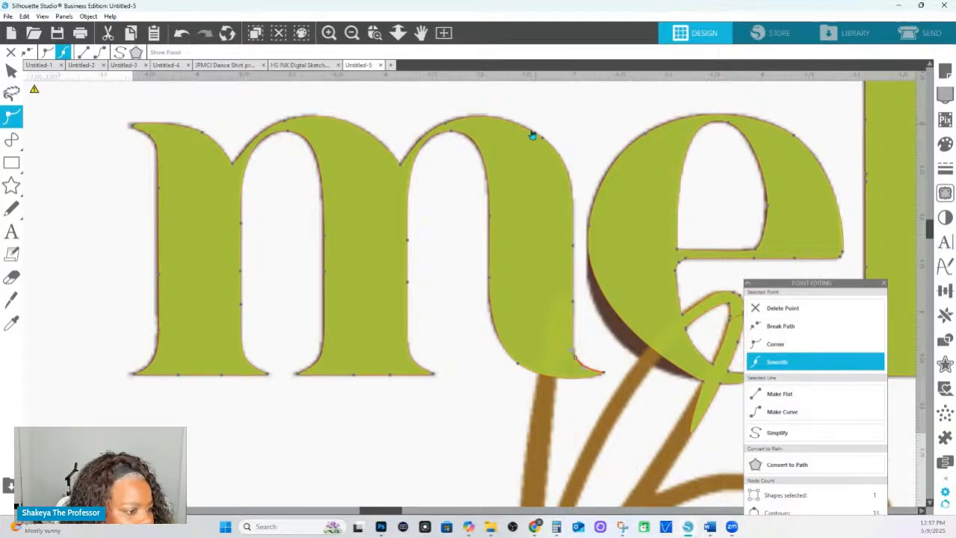
- Remove the extra point on the outer shoulder of the m's second arch and refit the arch's curves to the original outline
left_click(554, 148)
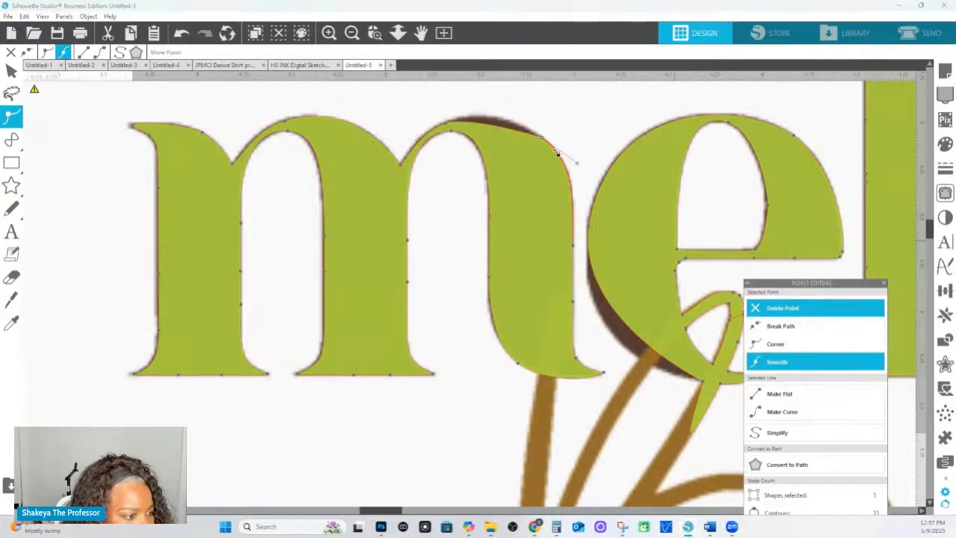
left_click_drag(543, 138, 496, 109)
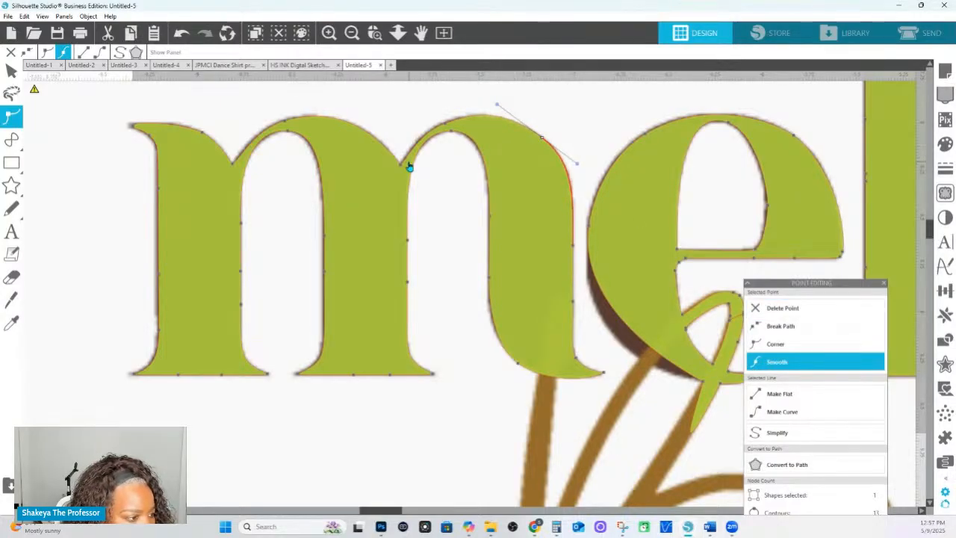
left_click(444, 125)
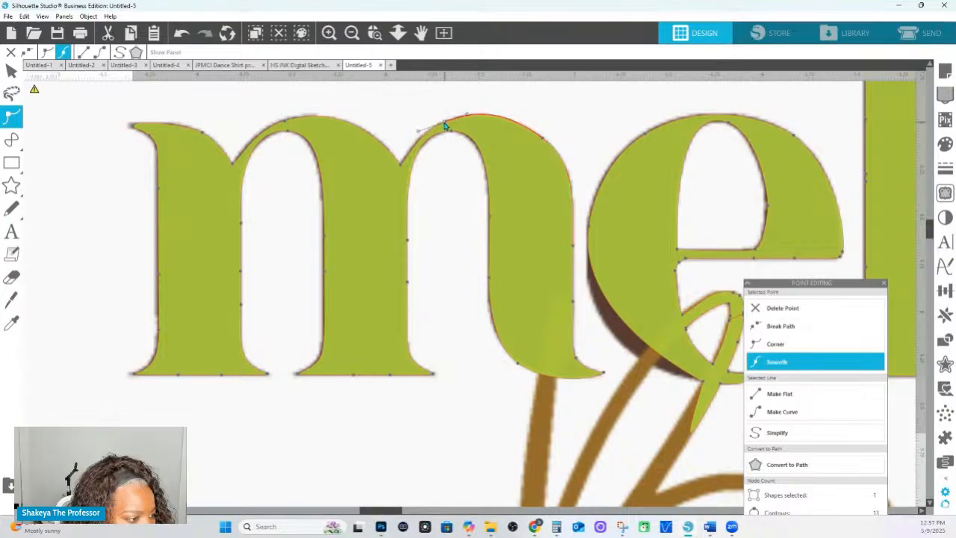
left_click_drag(444, 122, 443, 121)
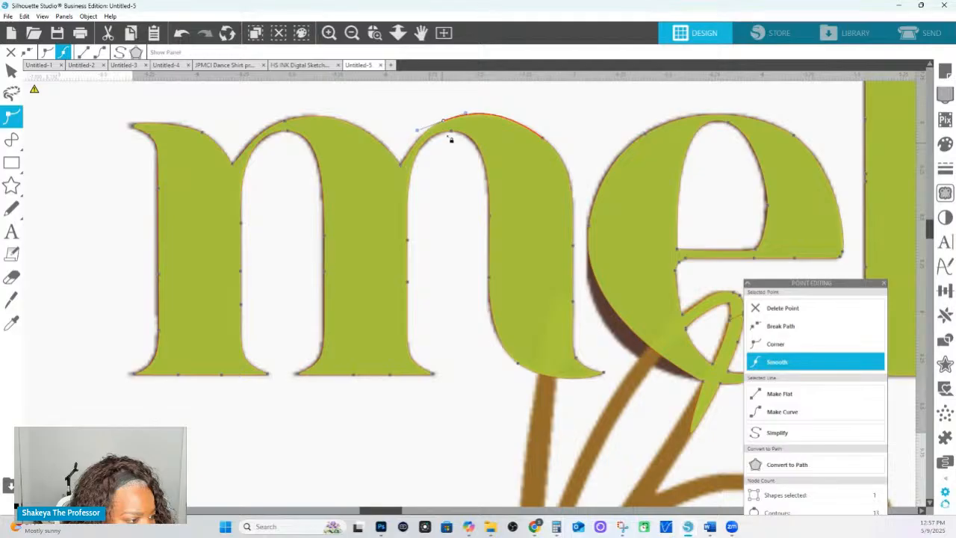
left_click(451, 133)
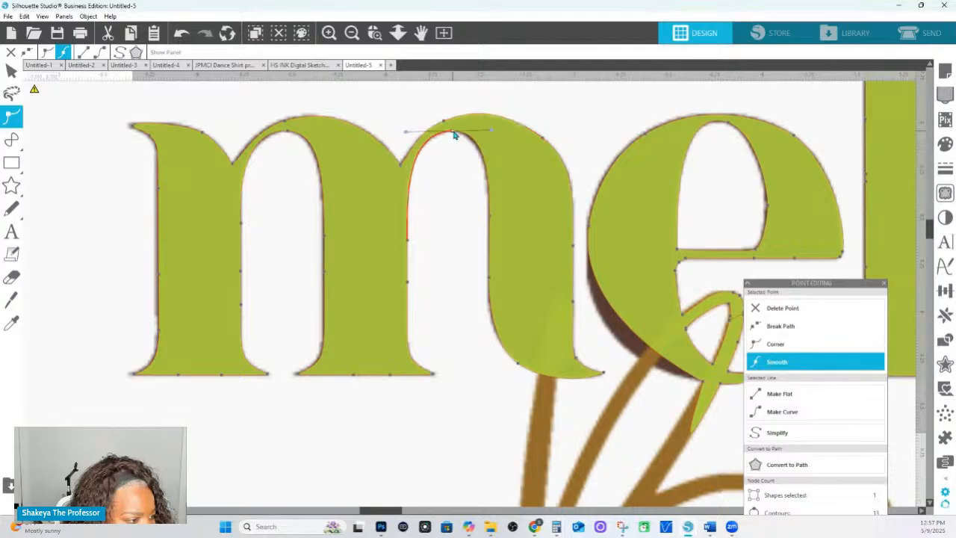
- Add points below the arch and above the foot on the m's middle stem's right edge, and delete the redundant points between them
left_click(400, 241)
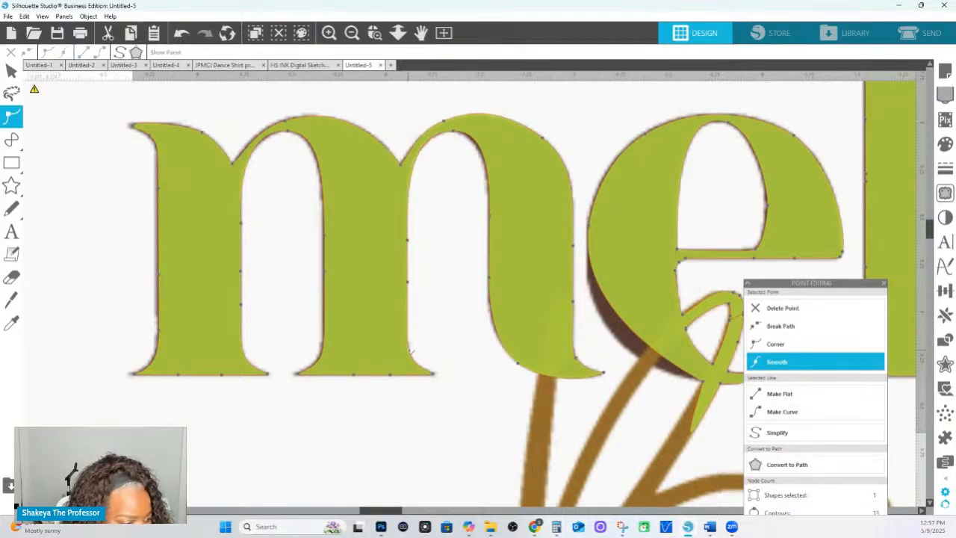
left_click(408, 347)
left_click_drag(388, 229, 415, 285)
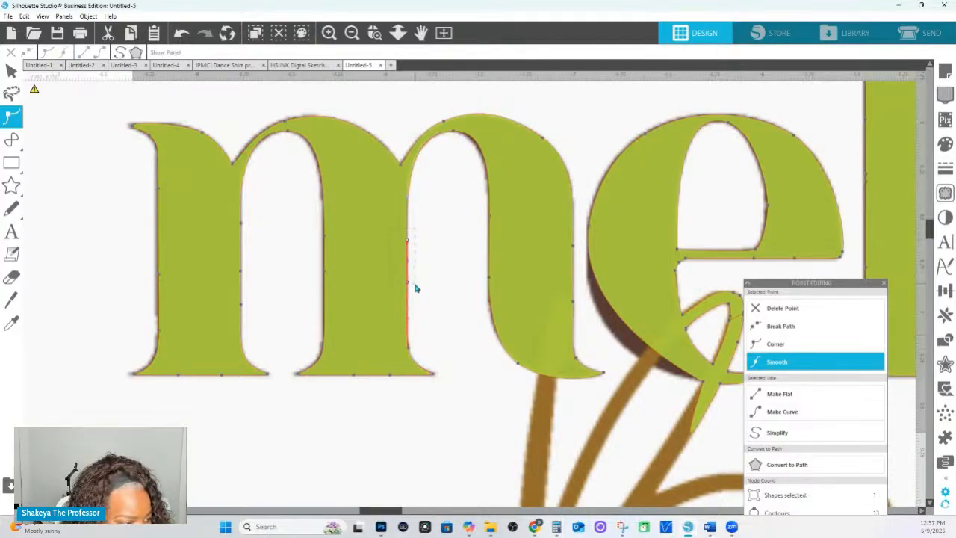
left_click(407, 204)
left_click_drag(398, 230, 431, 290)
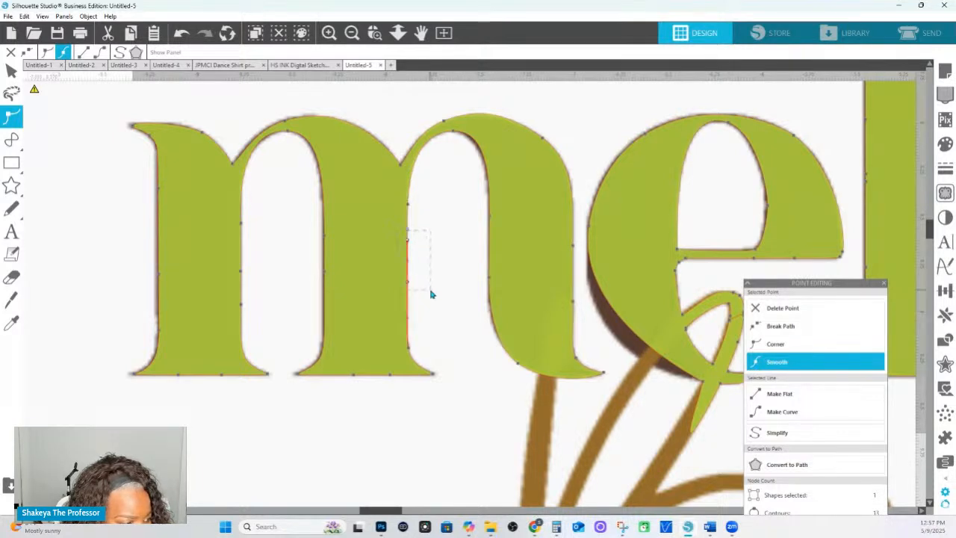
left_click(772, 311)
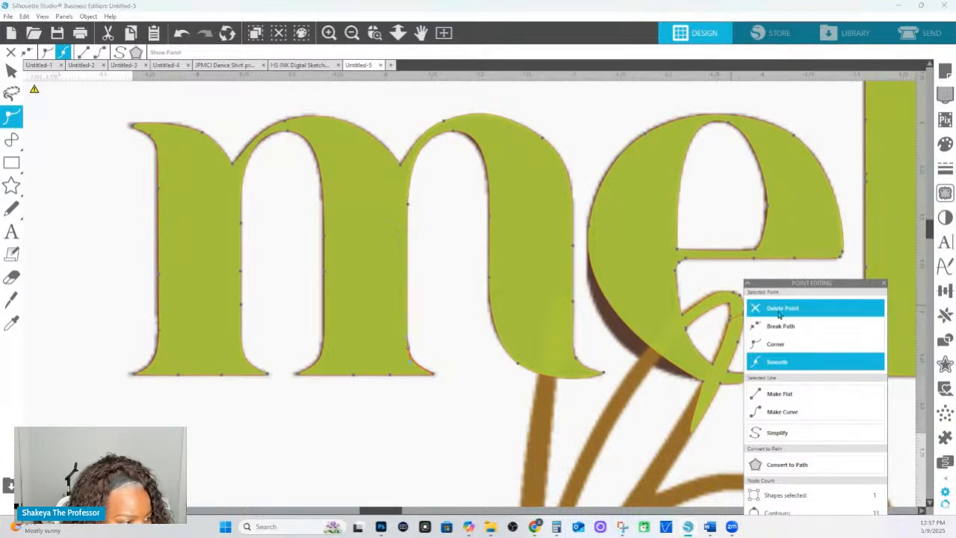
- Adjust the points along the last stem's inner edge, the second inner arch and the notch between the m's arches to match the original
left_click(489, 278)
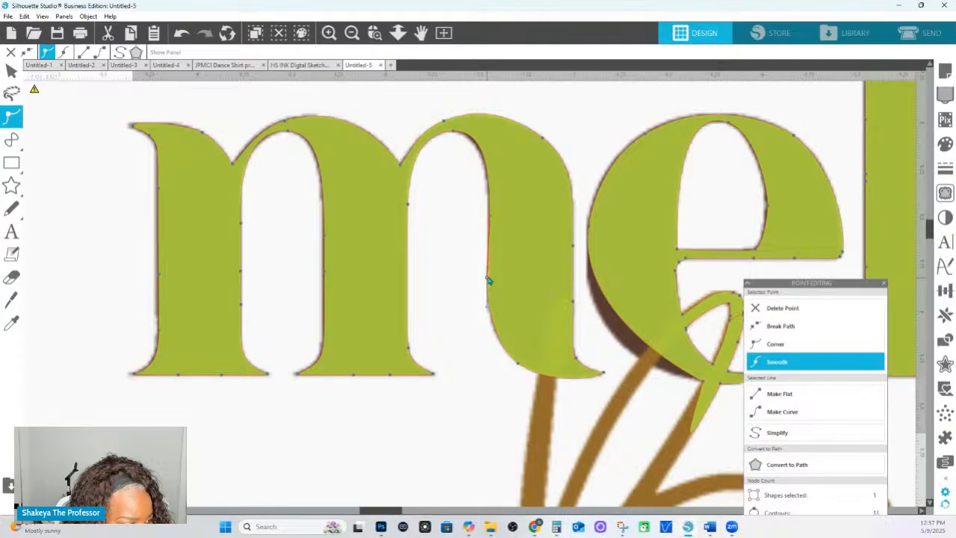
left_click(490, 218)
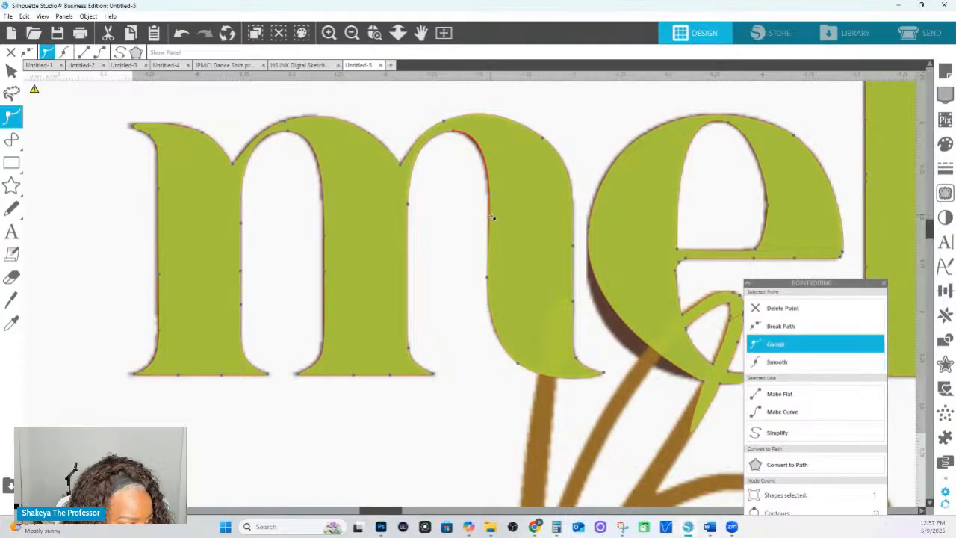
left_click(451, 133)
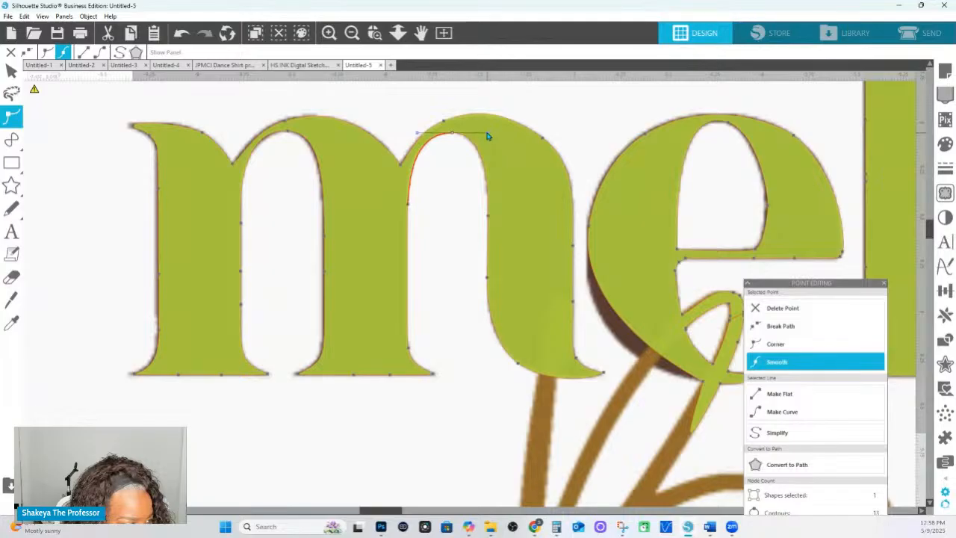
left_click(401, 167)
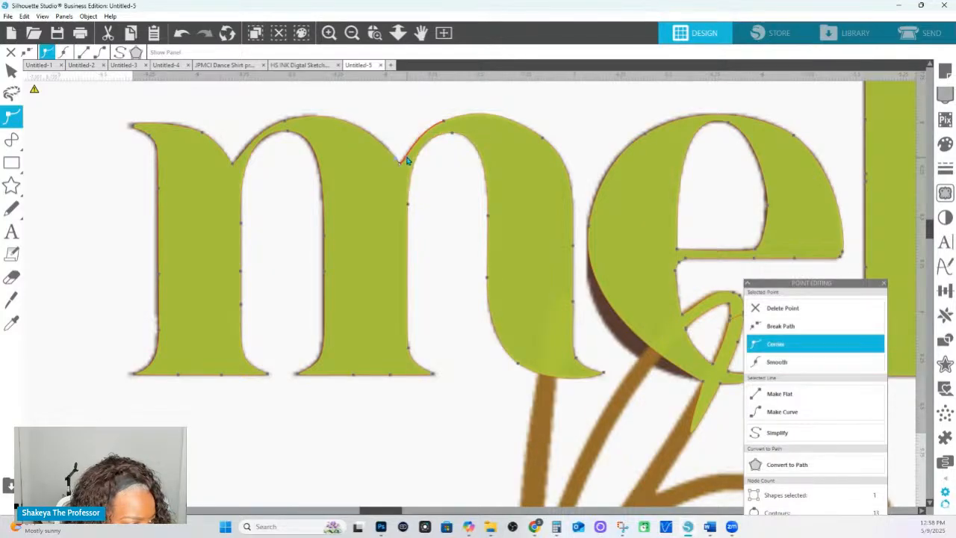
left_click_drag(405, 157, 404, 155)
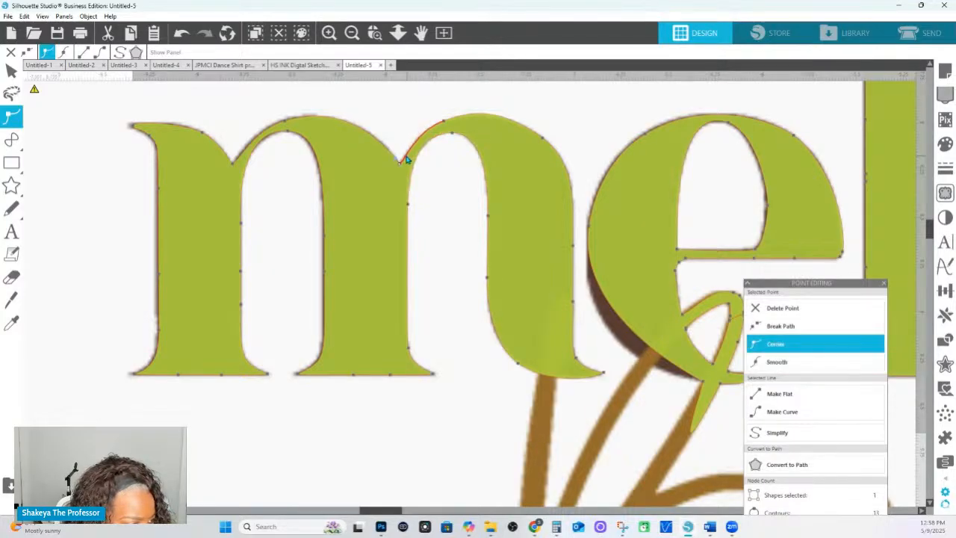
- Add points on both stem edges of the m's first opening and delete the redundant points midway down those edges
left_click(289, 137)
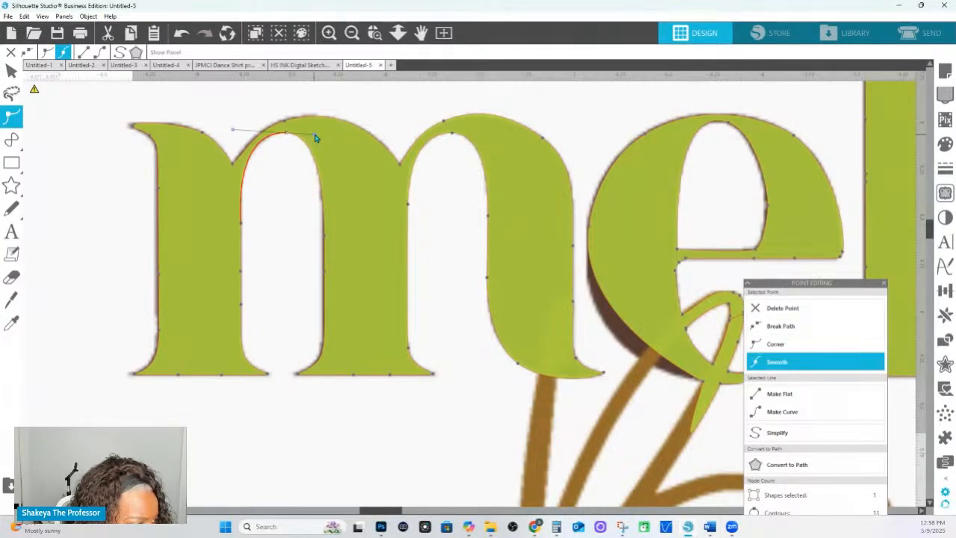
left_click(322, 202)
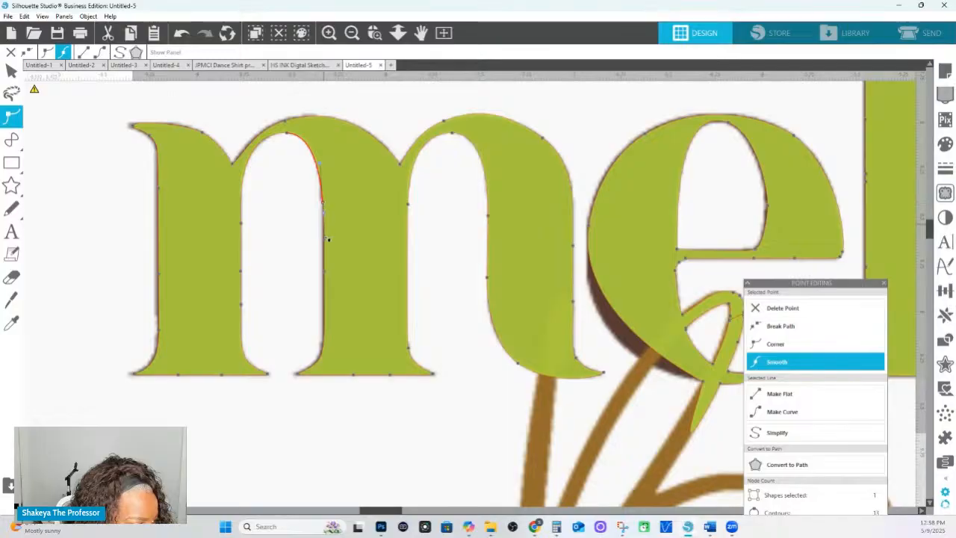
left_click(240, 330)
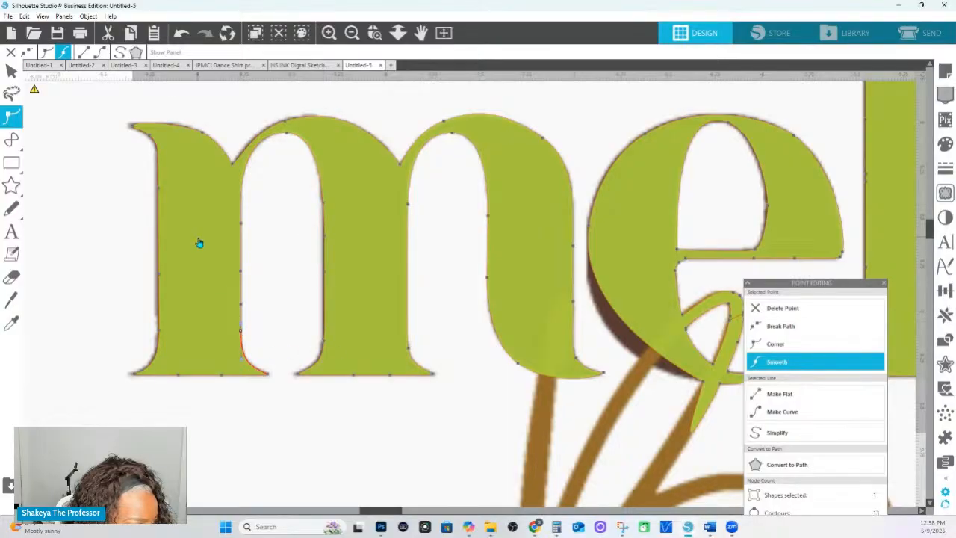
left_click_drag(197, 238, 345, 308)
right_click(344, 308)
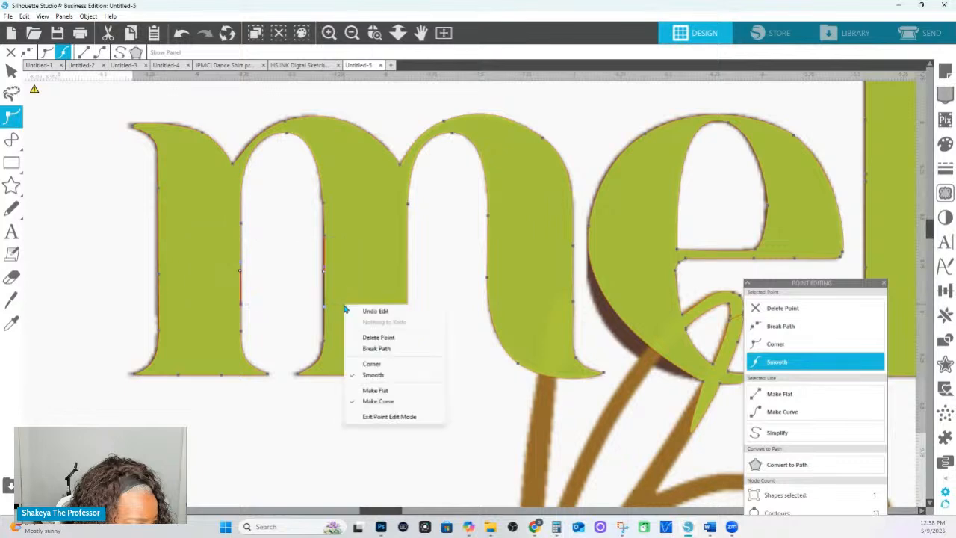
left_click(781, 309)
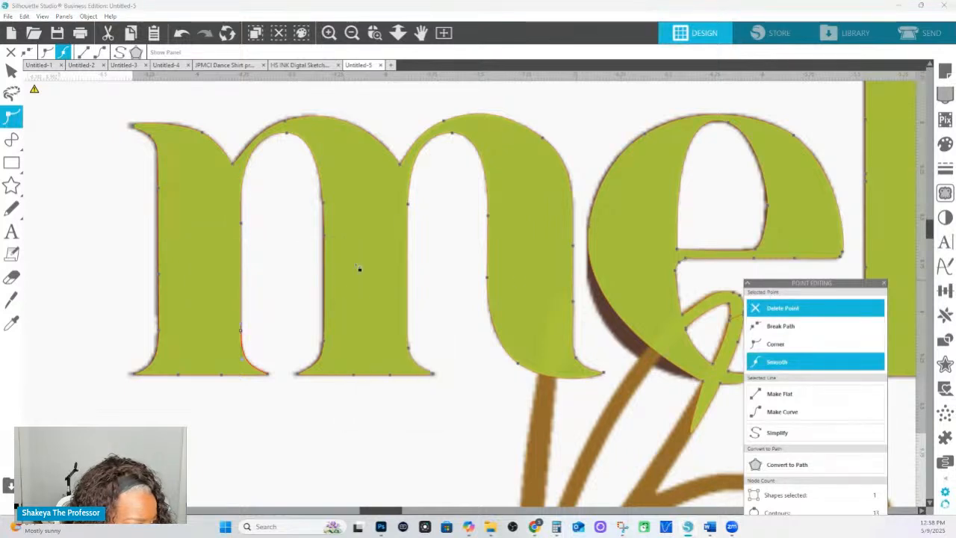
- Pull the left foot tip of the m's middle stem out to the original and refine the point where the stem meets the foot
left_click(270, 377)
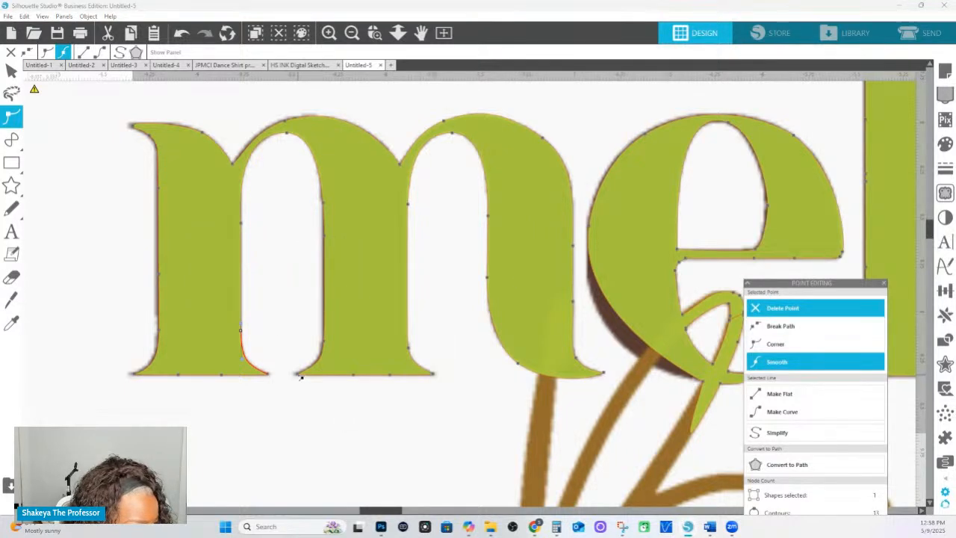
left_click(295, 375)
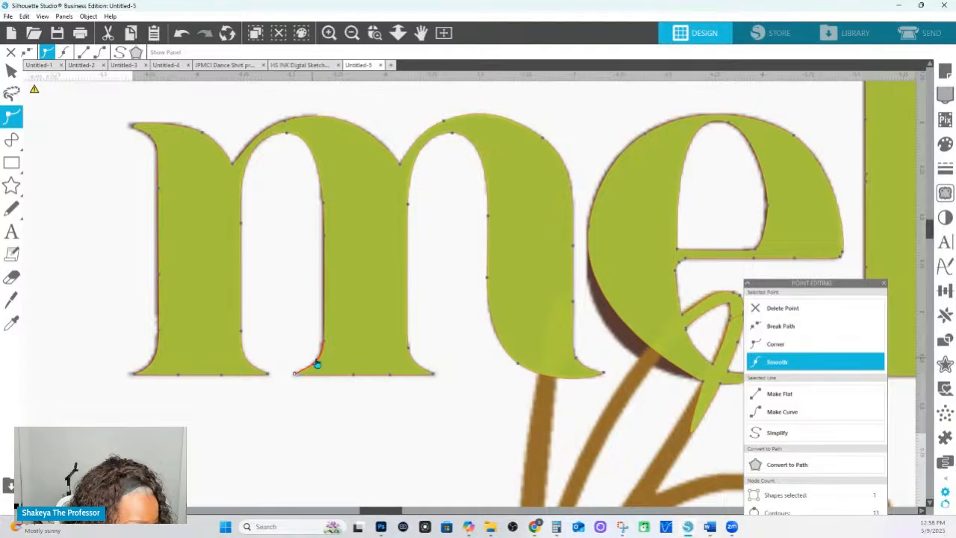
left_click(327, 342)
left_click(325, 334)
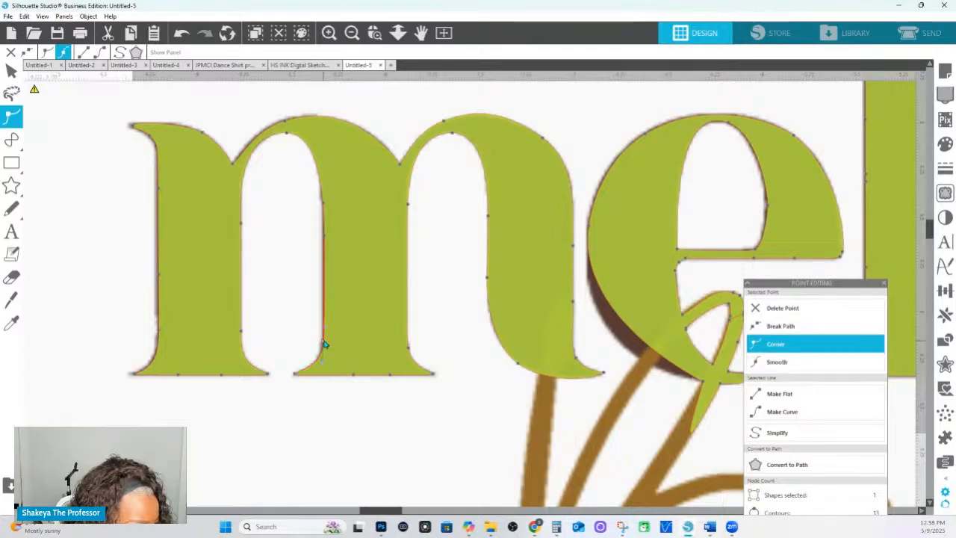
- Delete the extra point on the left edge of the m's middle stem and fit the first inner arch to the original curve
left_click(326, 213)
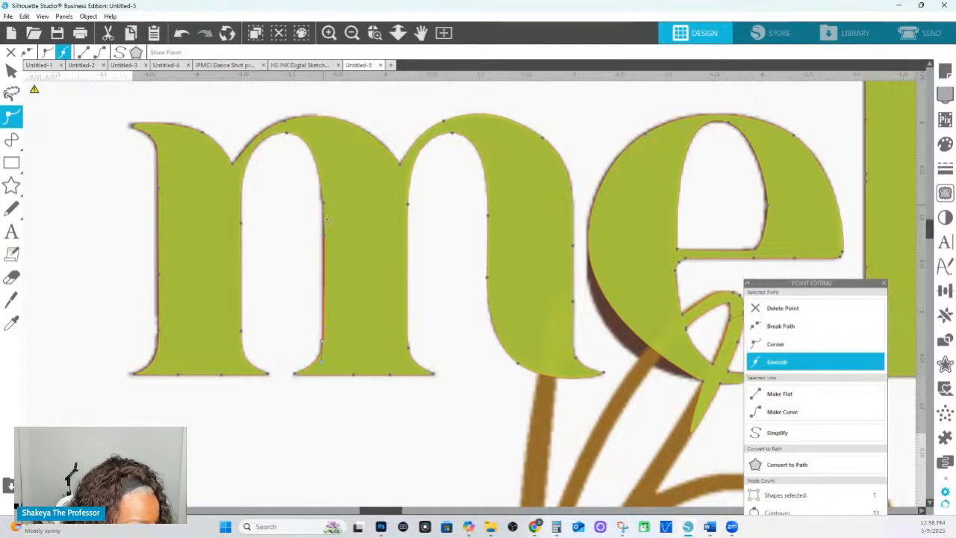
left_click(782, 307)
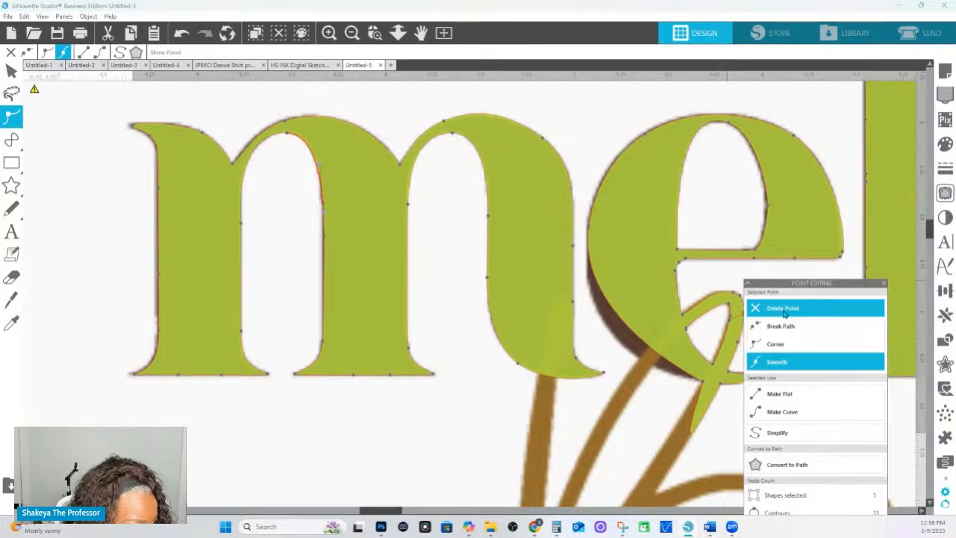
left_click(326, 235)
left_click(796, 310)
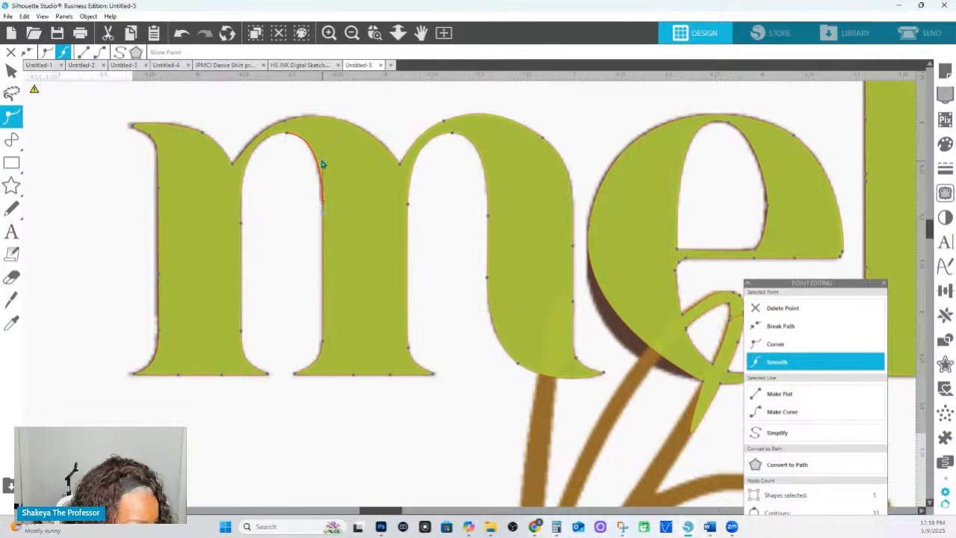
left_click_drag(324, 204, 320, 209)
left_click(286, 133)
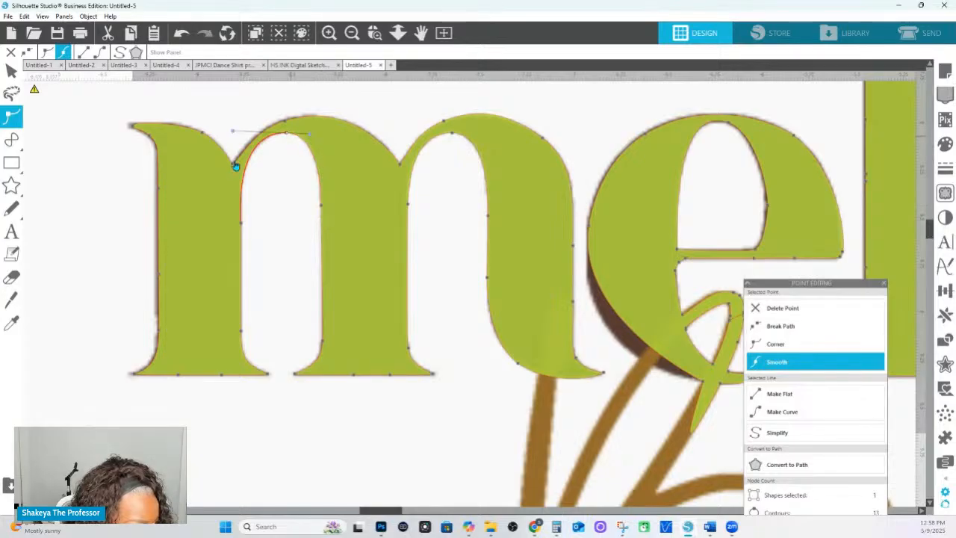
- Refine the m's first notch, the top of its first arch and the first stem's upper shoulder to follow the original outline
left_click(236, 160)
left_click_drag(244, 161, 243, 155)
left_click(287, 121)
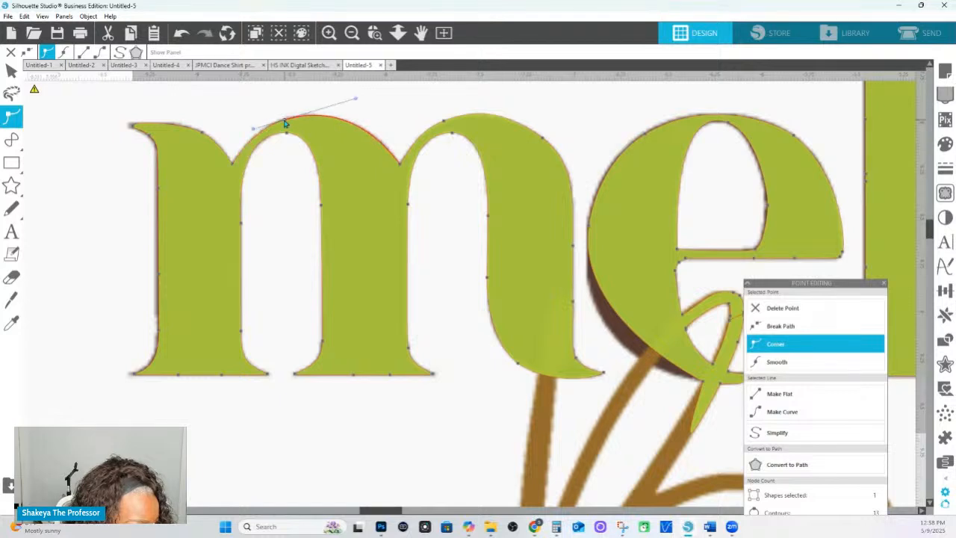
left_click(205, 135)
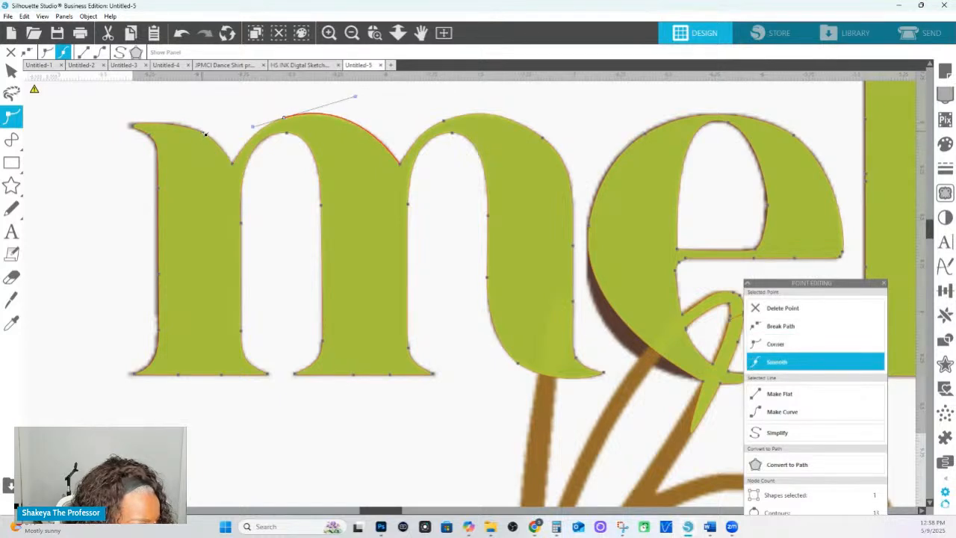
- Pull the m's upper-left serif tip out to the original and add a raised curve point along the serif's top edge
left_click(129, 124)
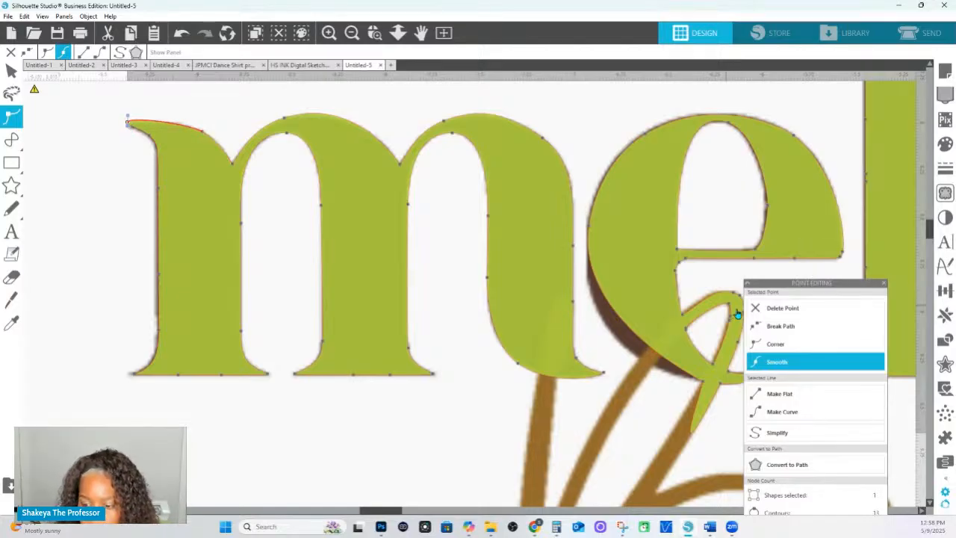
scroll(736, 312, "up", 1)
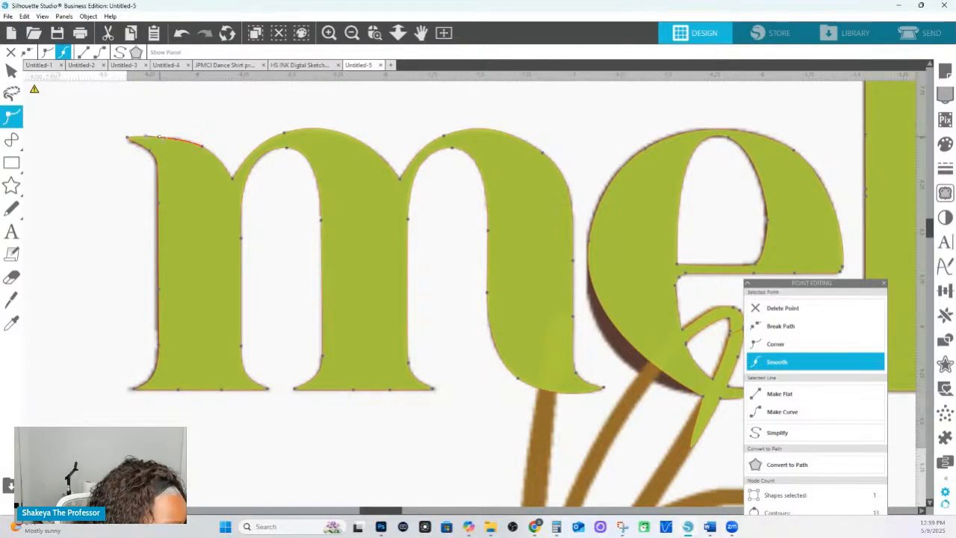
left_click_drag(160, 137, 161, 135)
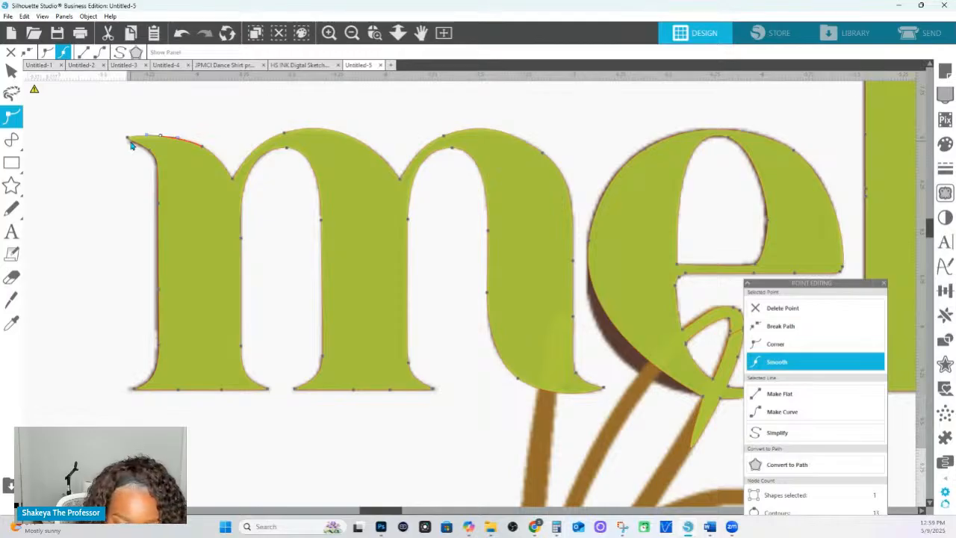
left_click(129, 140)
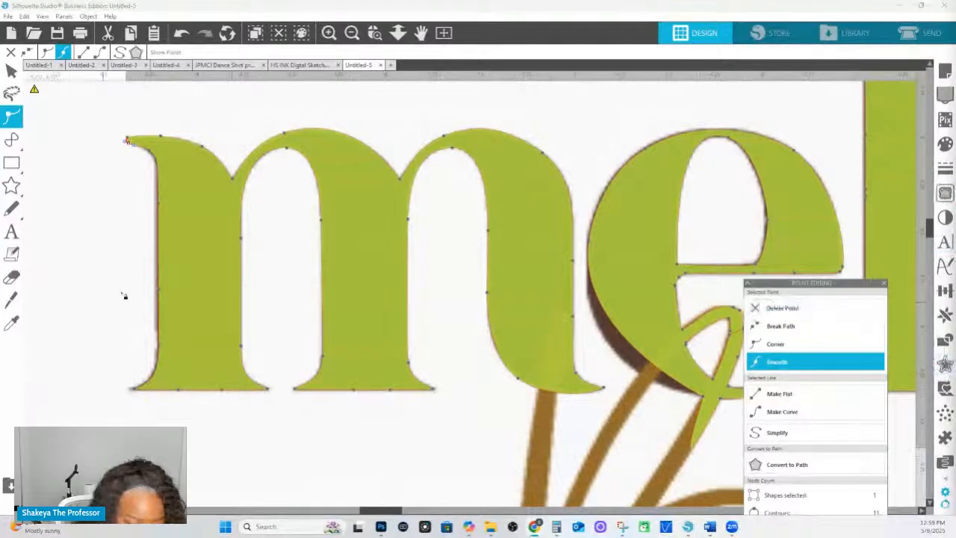
- Adjust the points along the left edge of the m's first stem and the tip of its lower-left serif
left_click(158, 292)
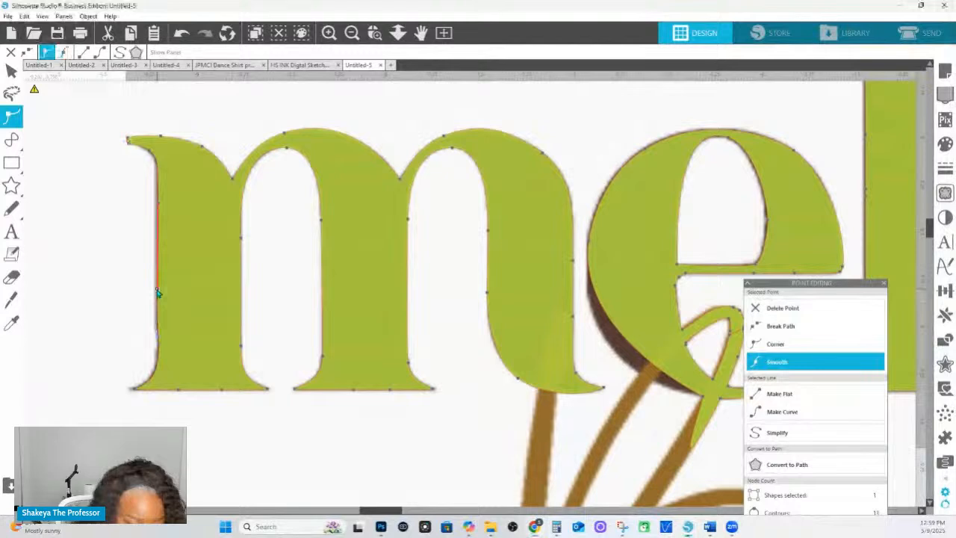
left_click(157, 342)
left_click(132, 390)
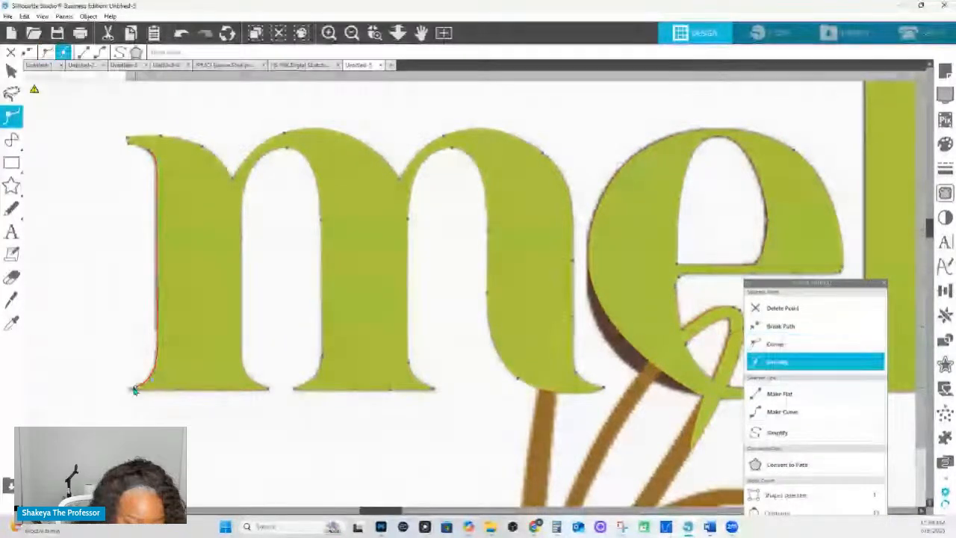
left_click(130, 391)
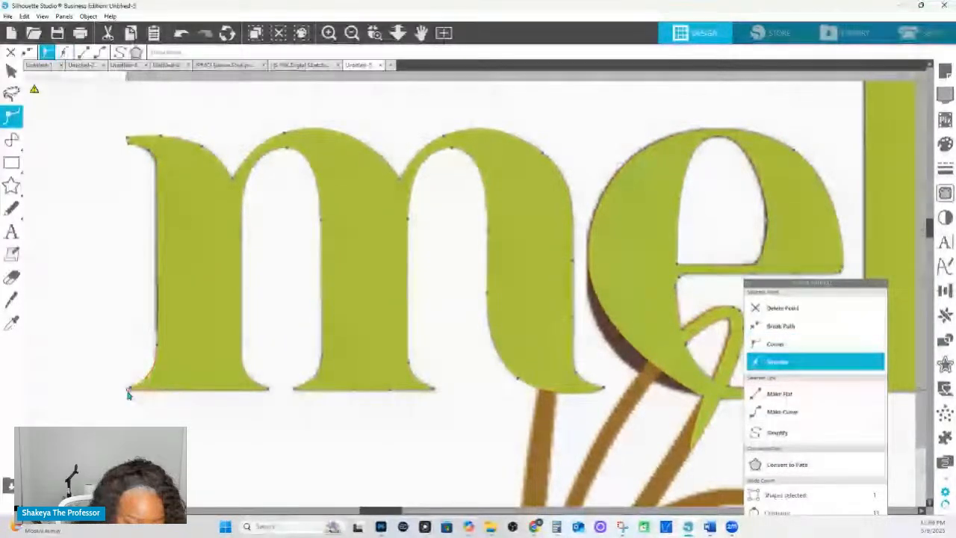
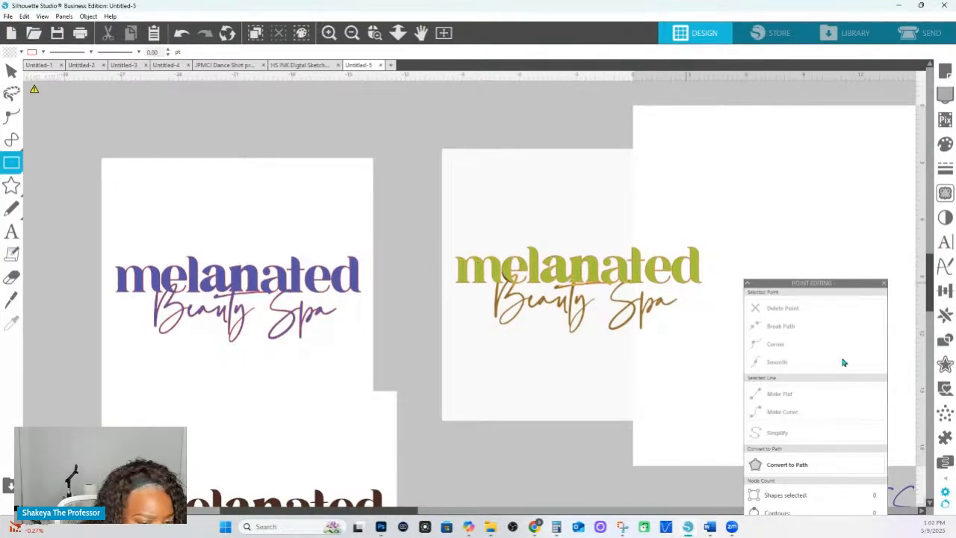
- Make Layer 1 active and draw a rectangle about 17.675 by 5.734 in below the melanated lettering, its upper edge near the baseline
mouse_move(945, 484)
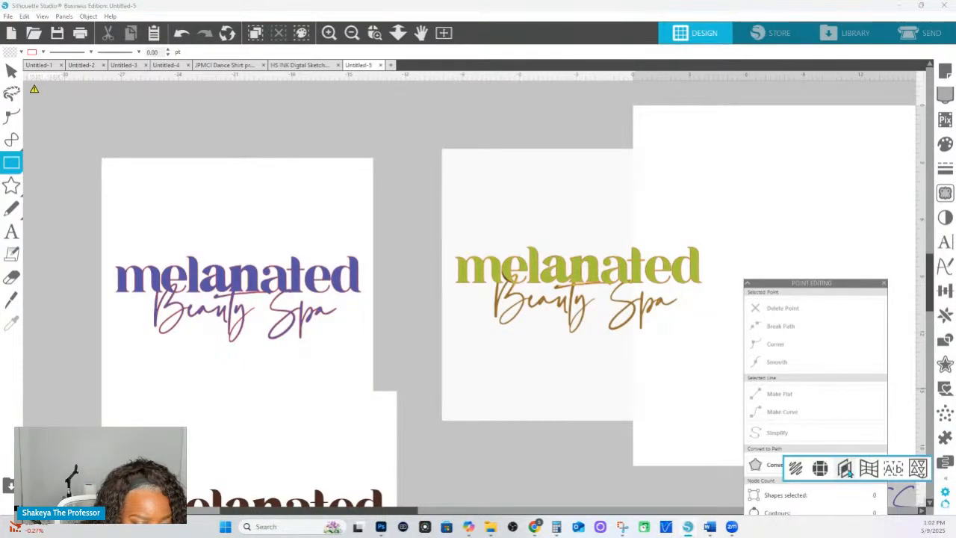
left_click(849, 468)
left_click(825, 127)
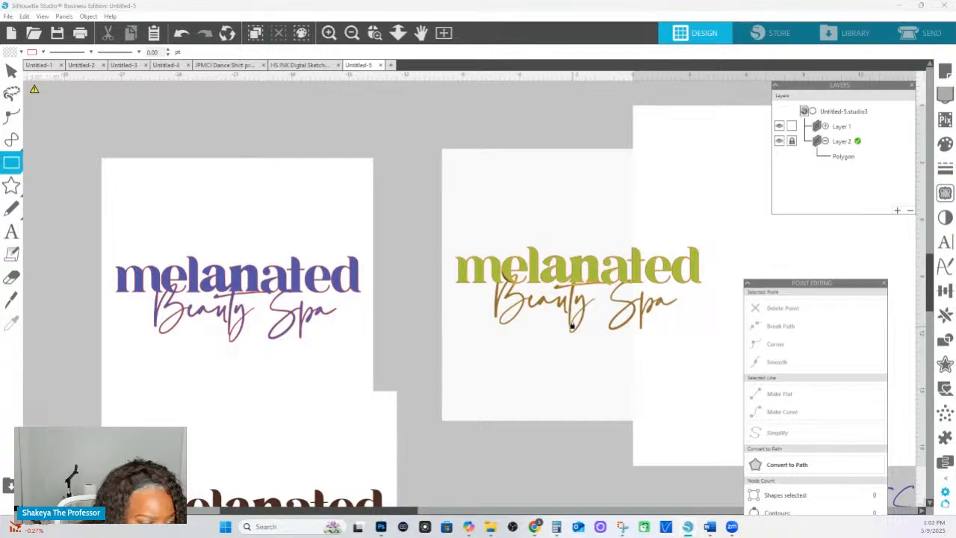
mouse_move(13, 165)
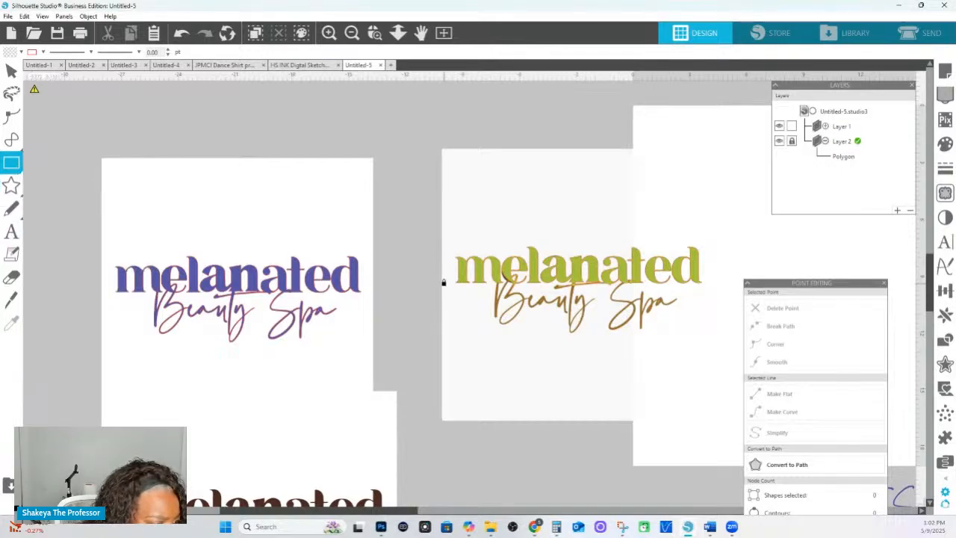
left_click(841, 126)
left_click_drag(415, 284, 749, 394)
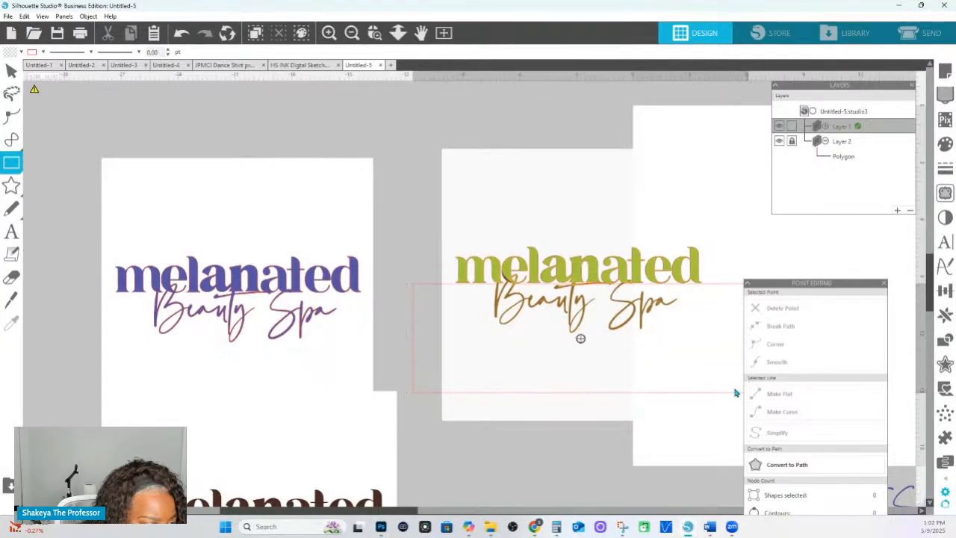
- Fill the new rectangle with solid gray
left_click(11, 116)
left_click(11, 69)
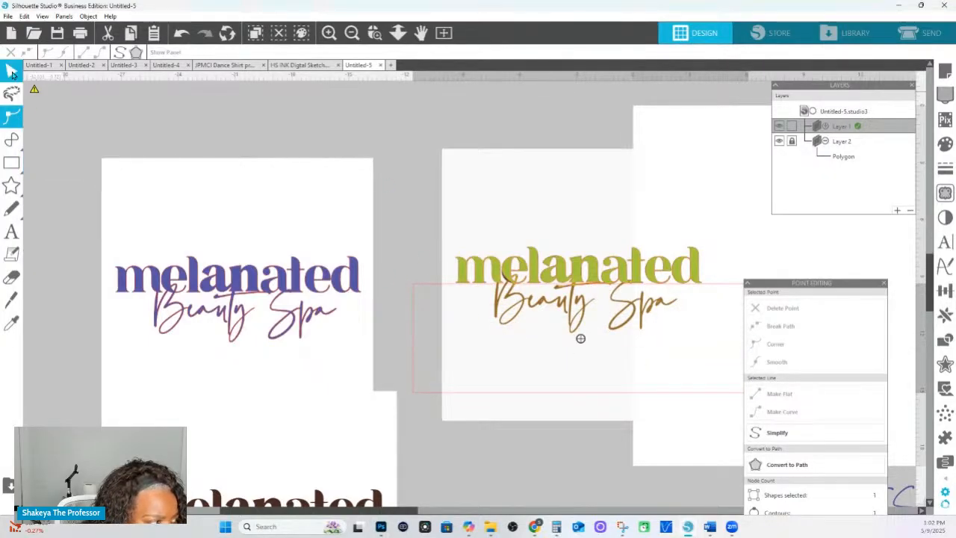
left_click(20, 53)
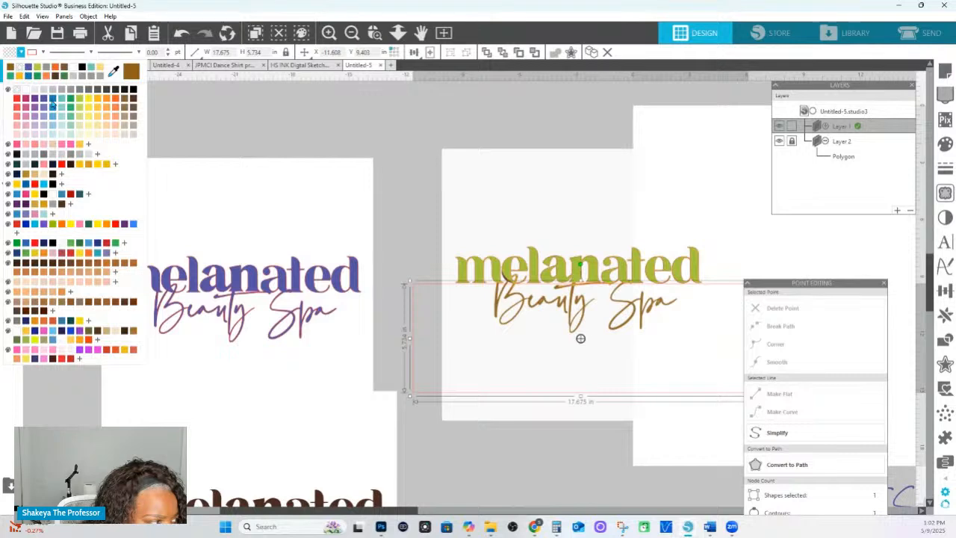
left_click(60, 91)
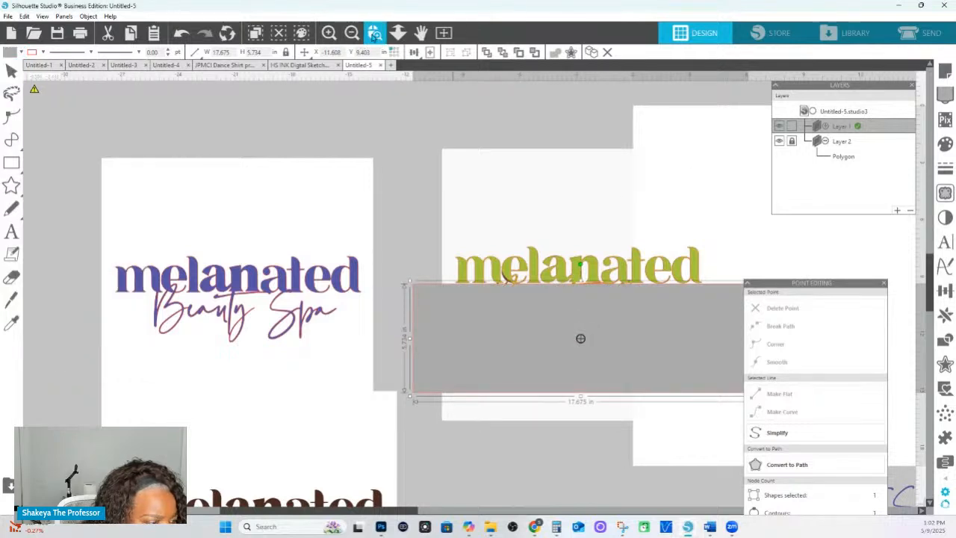
- Change the gray rectangle's outline color and nudge its upper edge up against the m's baseline
left_click_drag(430, 276, 641, 306)
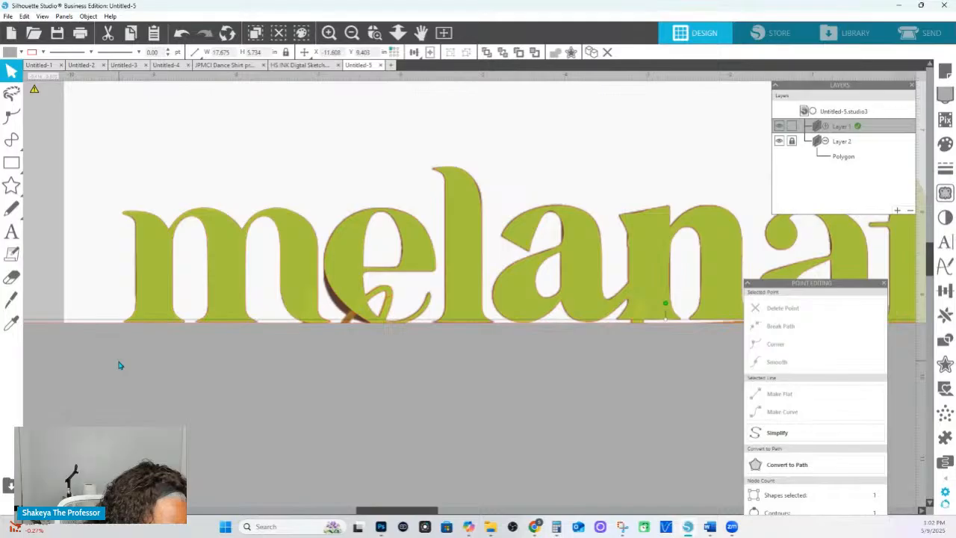
left_click(42, 52)
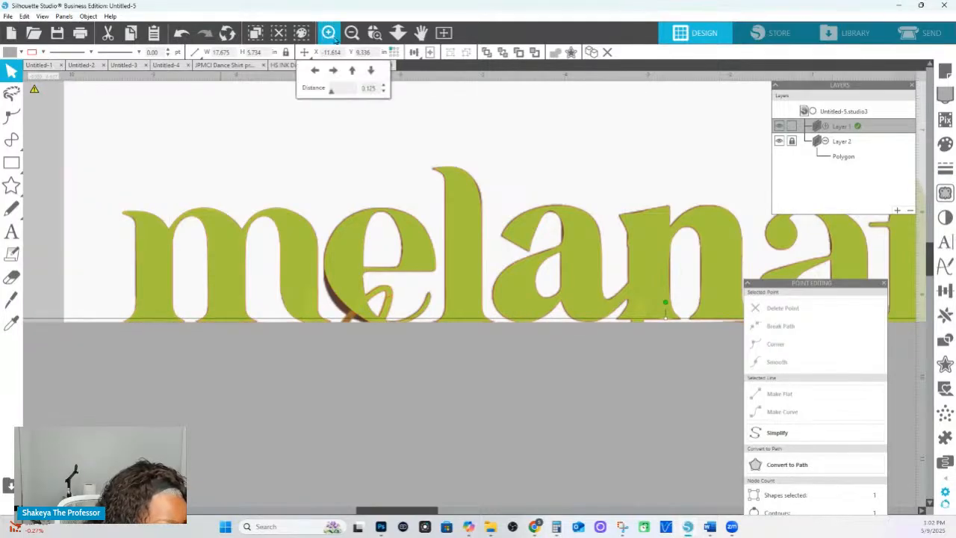
left_click(374, 32)
left_click_drag(86, 329, 398, 358)
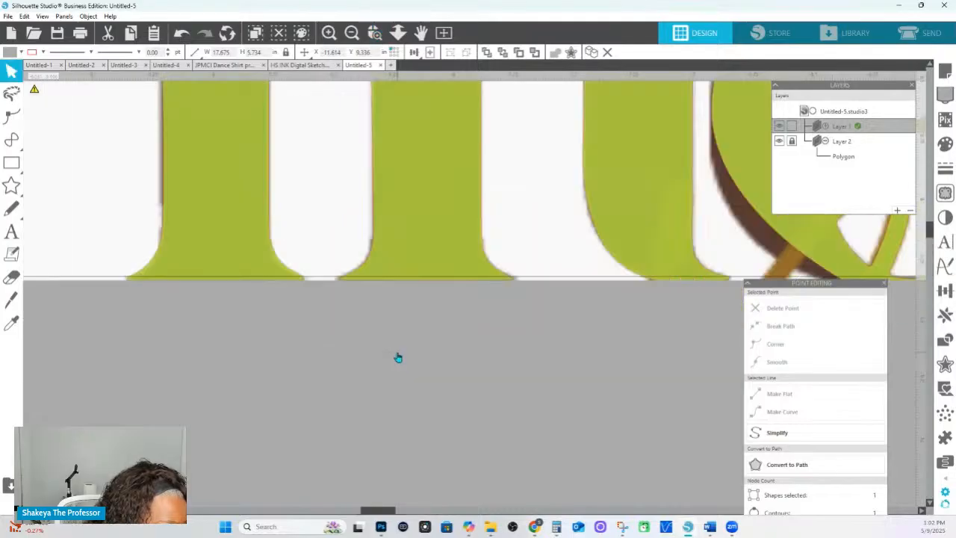
- Adjust the corner points and curve handles of both serif tips on the m's first stem to meet the rectangle's edge
double_click(305, 282)
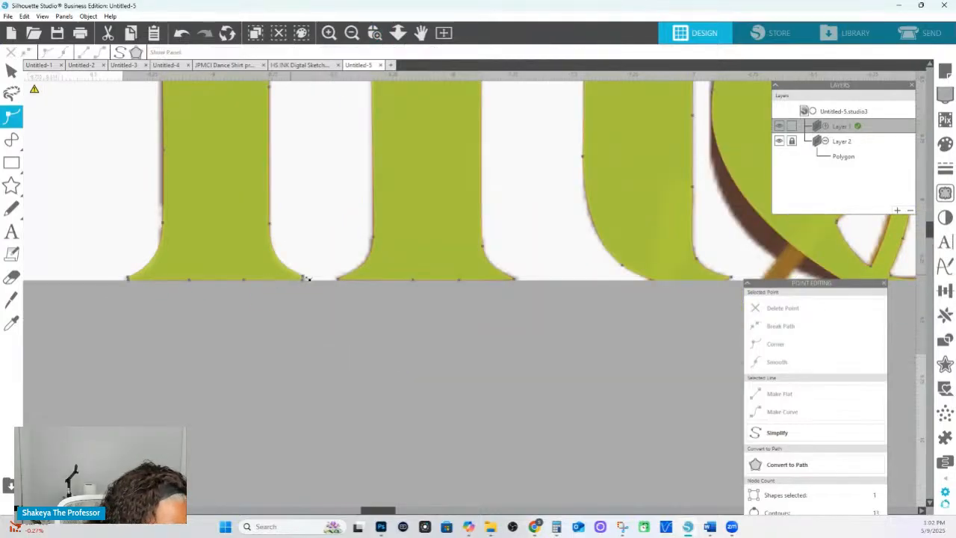
left_click(304, 278)
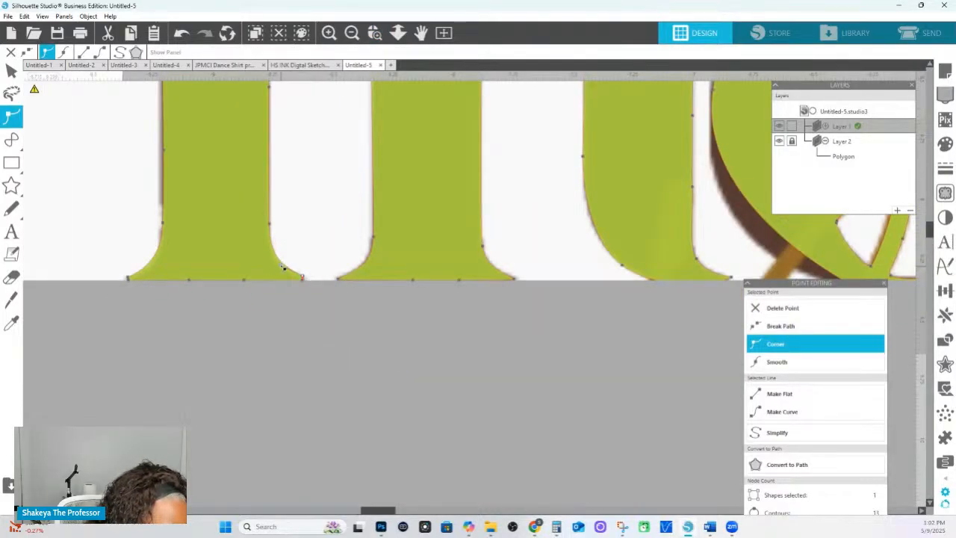
left_click_drag(281, 270, 280, 274)
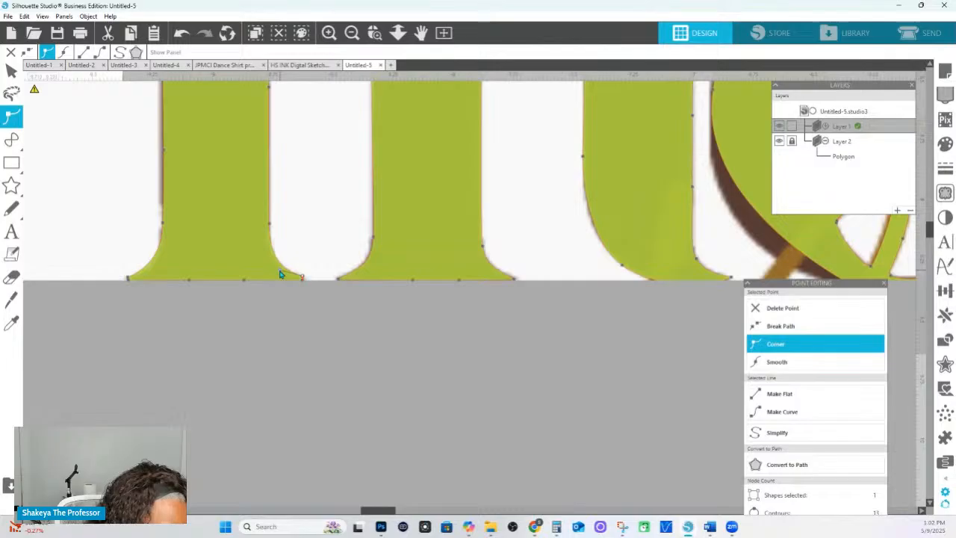
left_click(120, 264)
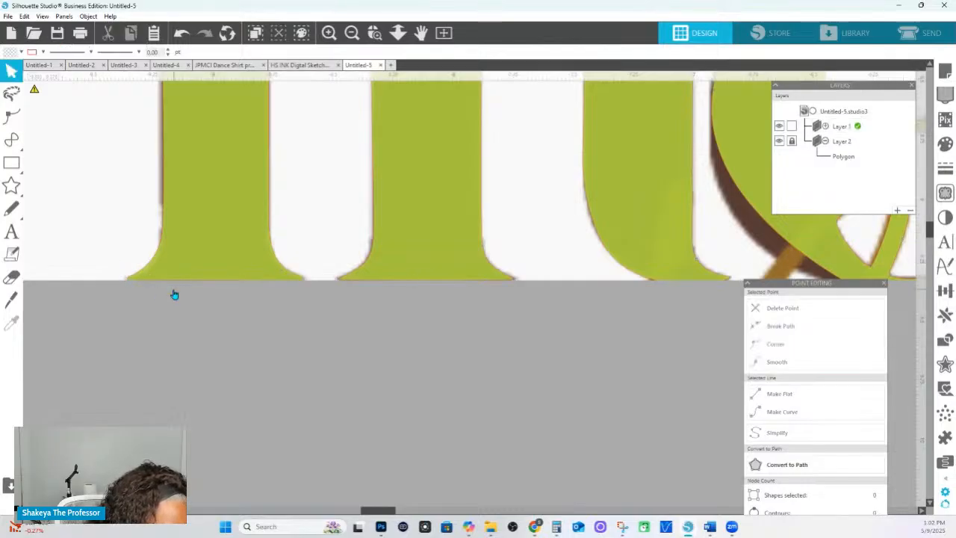
double_click(139, 278)
left_click(128, 278)
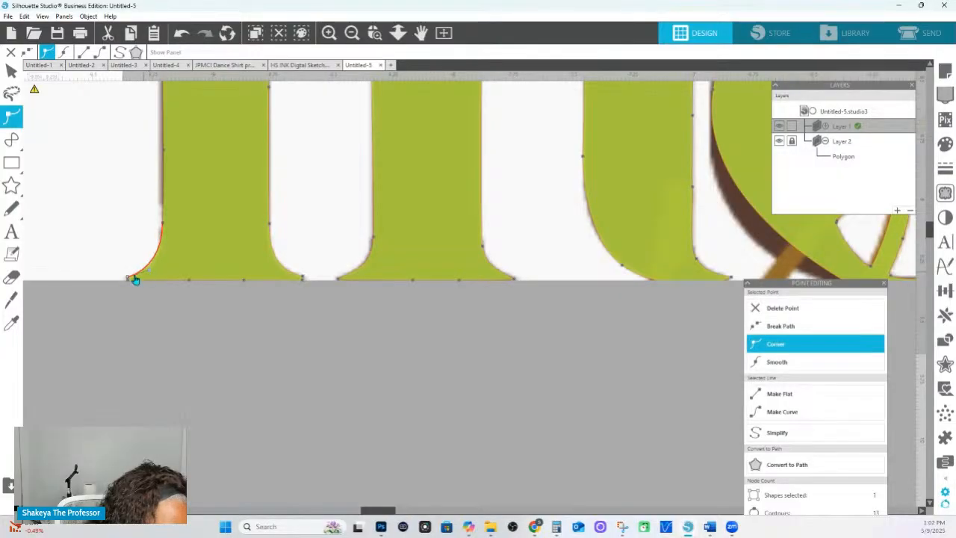
left_click(302, 280)
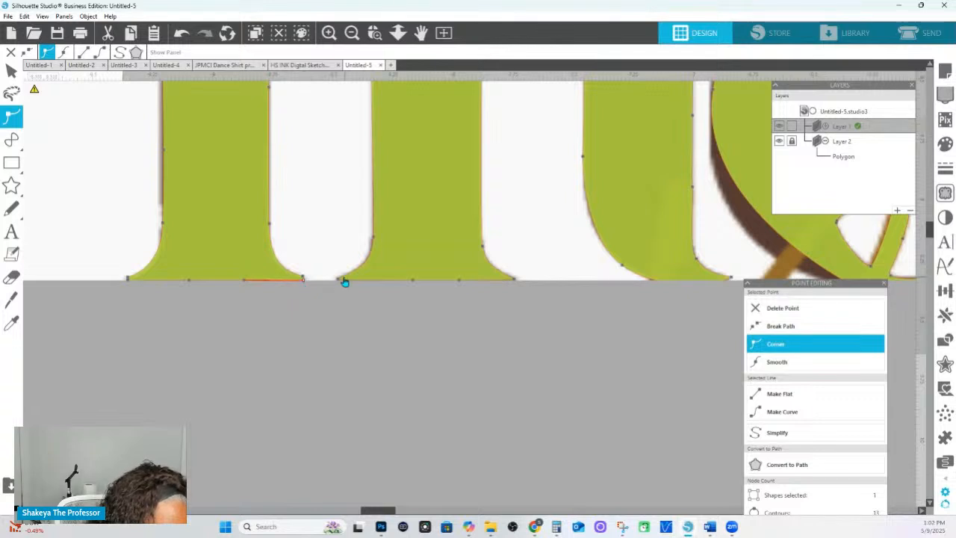
- Move the gray rectangle down so it clears the baseline of the m, and deselect it
left_click(398, 33)
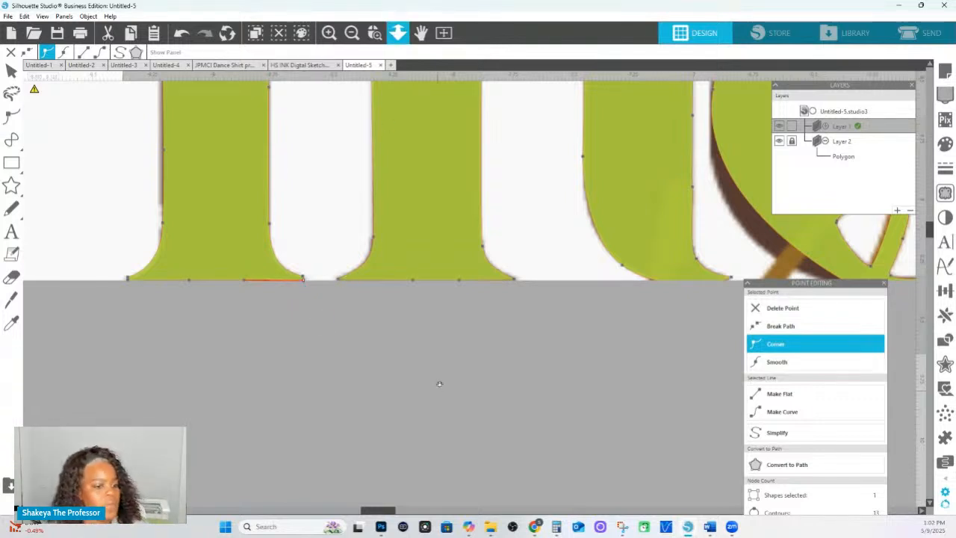
left_click_drag(438, 390, 446, 322)
left_click(394, 371)
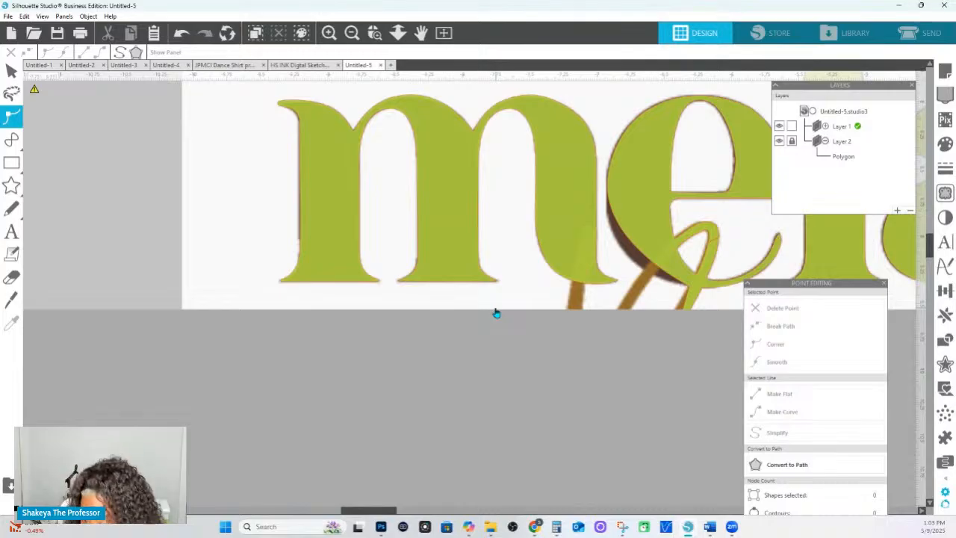
- Reshape the right serif at the foot of the m's first stem by adjusting its tip point and curve handle
left_click(375, 35)
left_click_drag(248, 241, 465, 300)
left_click(568, 334)
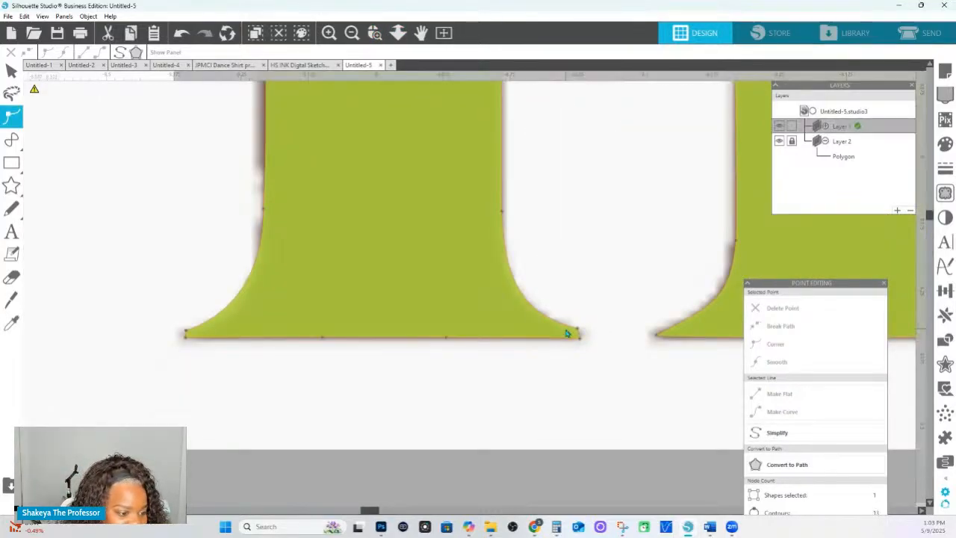
left_click(580, 331)
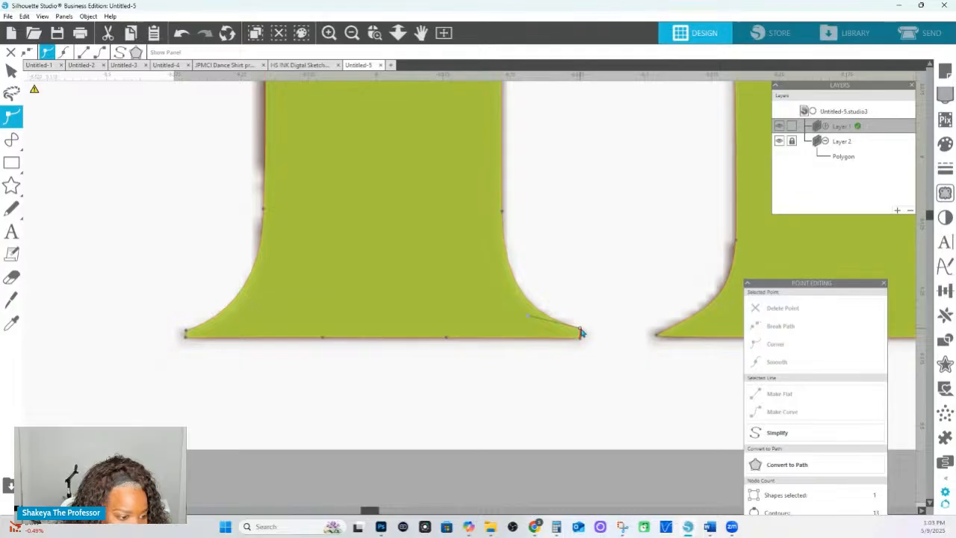
left_click_drag(529, 317, 523, 320)
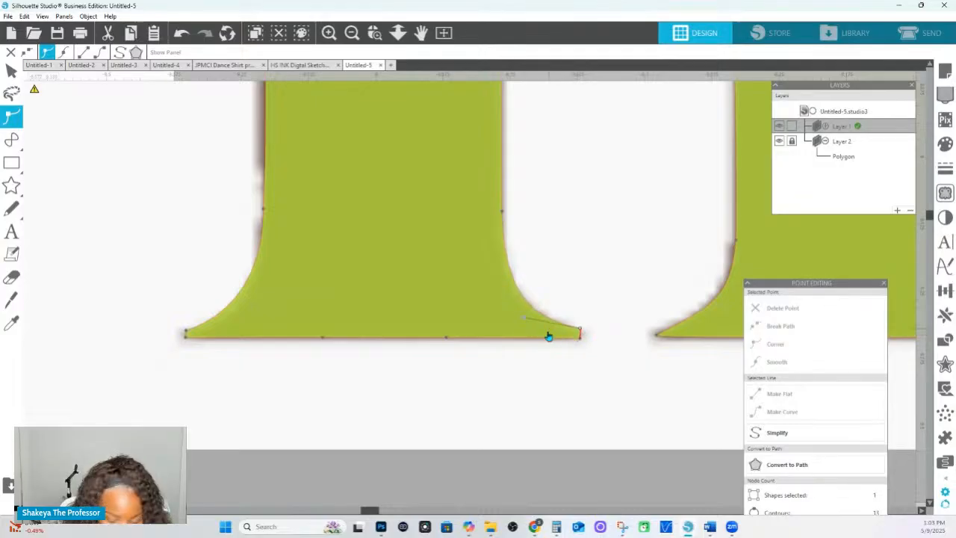
left_click(549, 337)
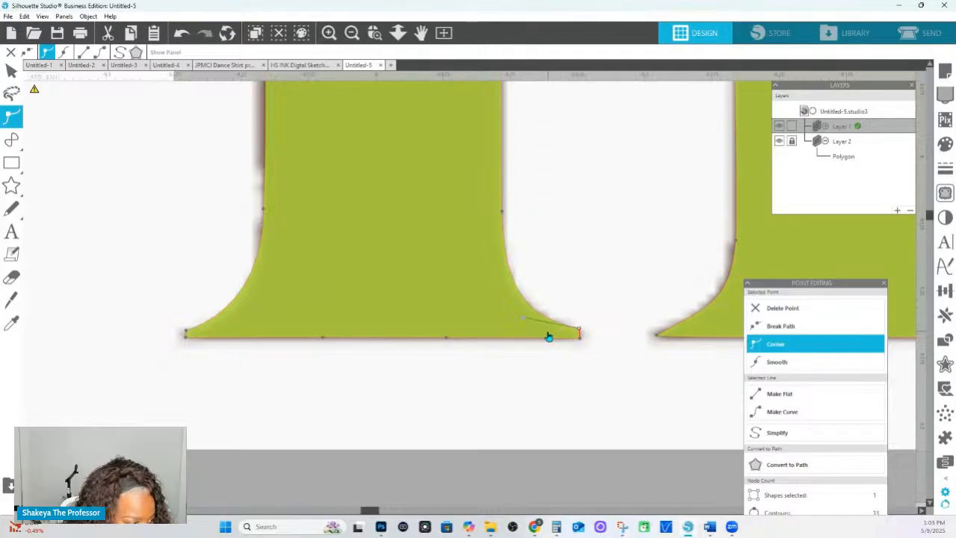
left_click(11, 162)
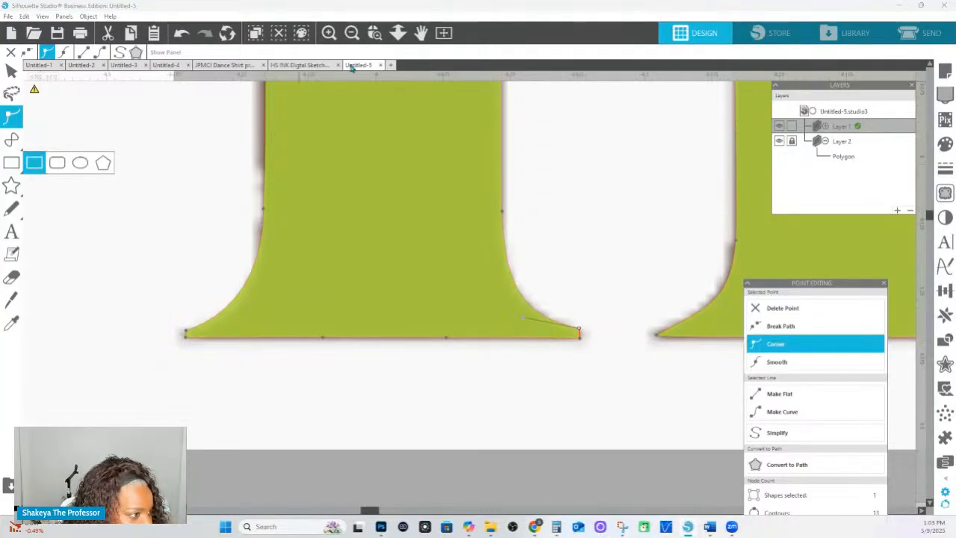
left_click_drag(371, 91, 367, 166)
key("i")
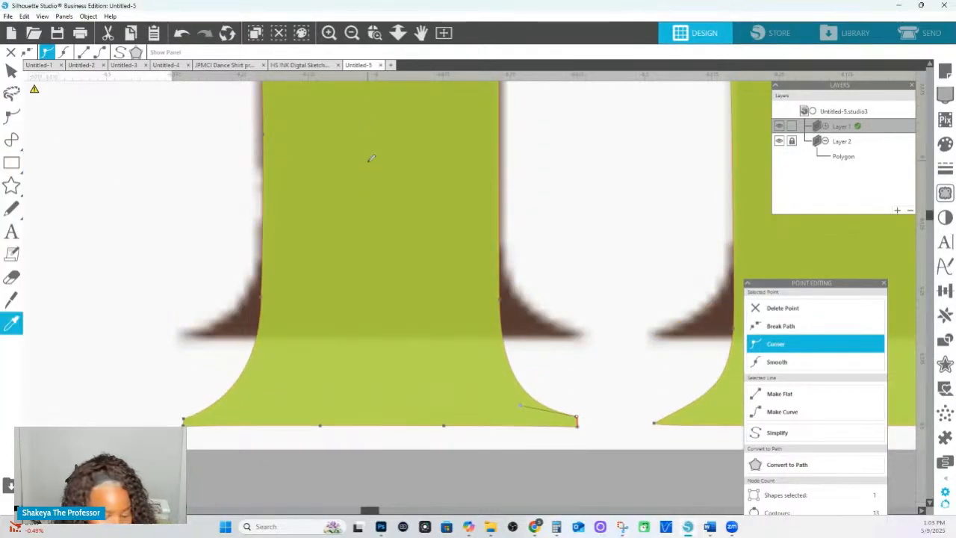
key("ctrl+z")
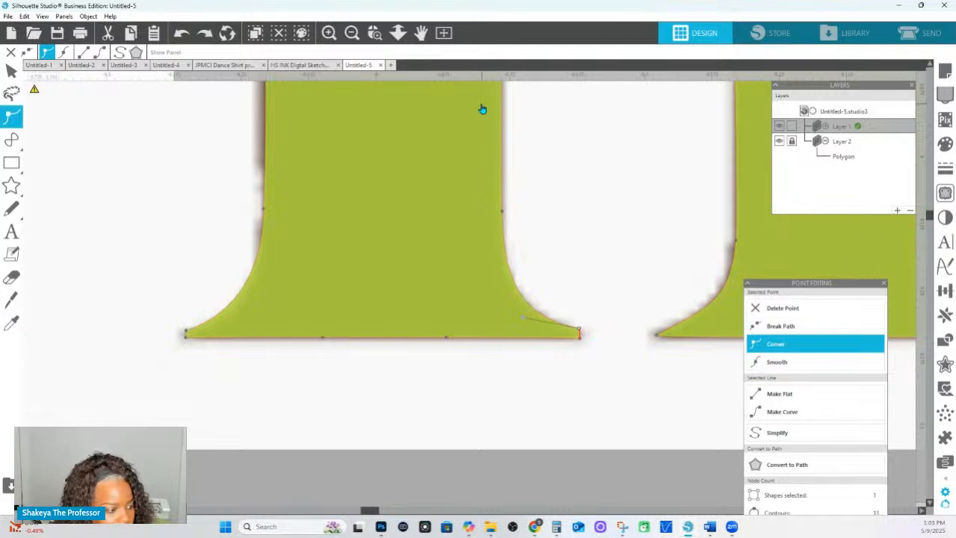
left_click(534, 77)
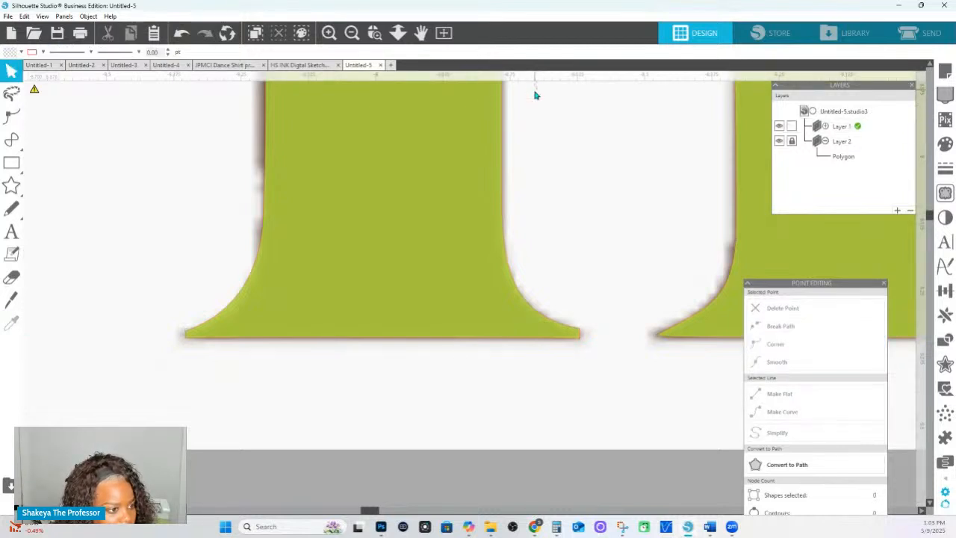
- Expand and select Layer 1 in the layer list, and place a horizontal guide across the foot of the m near its baseline
left_click(825, 126)
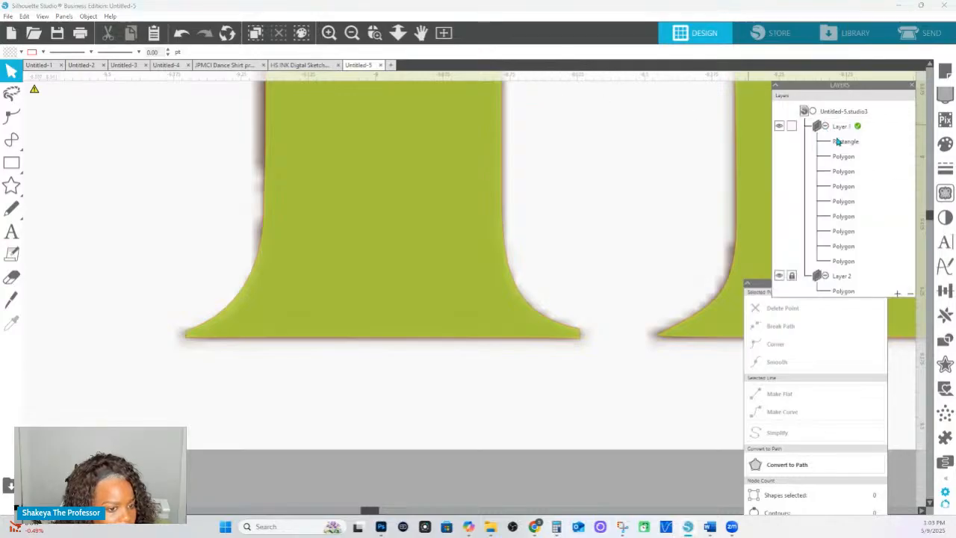
left_click(840, 130)
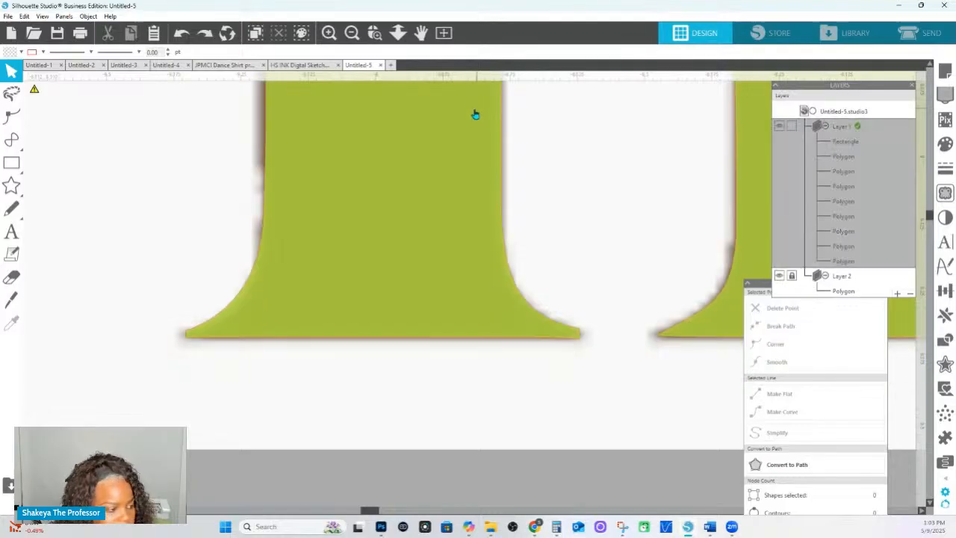
left_click(398, 33)
left_click_drag(404, 108, 404, 182)
left_click(11, 71)
left_click_drag(83, 80, 132, 307)
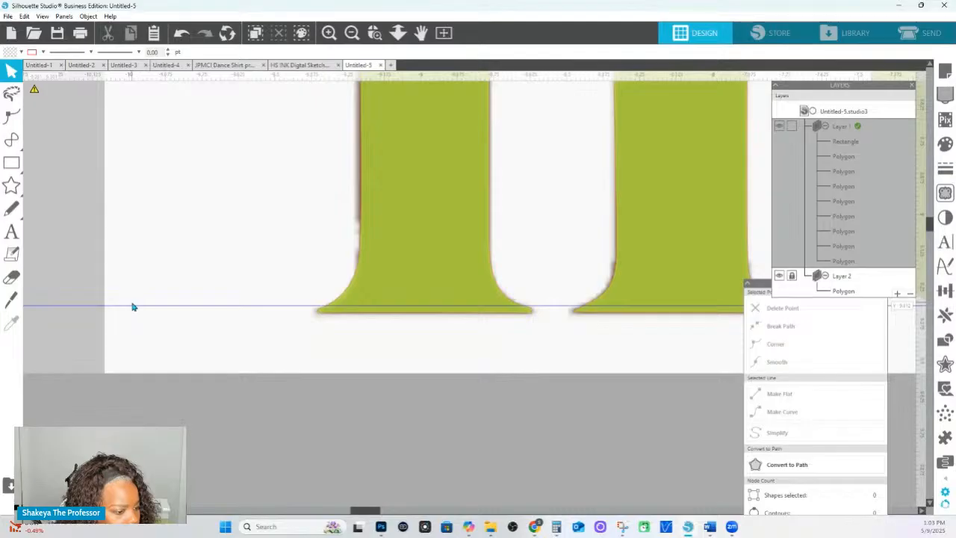
left_click(528, 314)
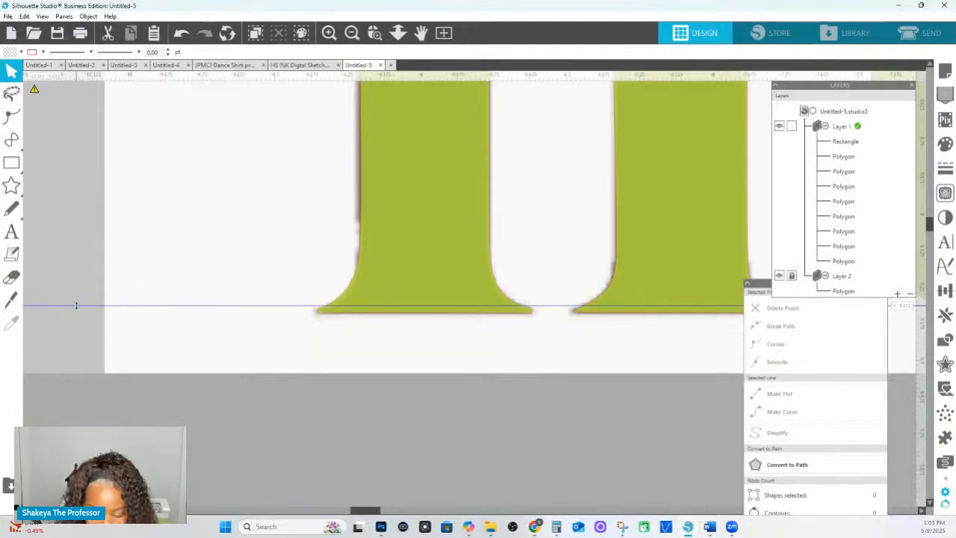
scroll(76, 306, "down", 1)
scroll(76, 306, "down", 1)
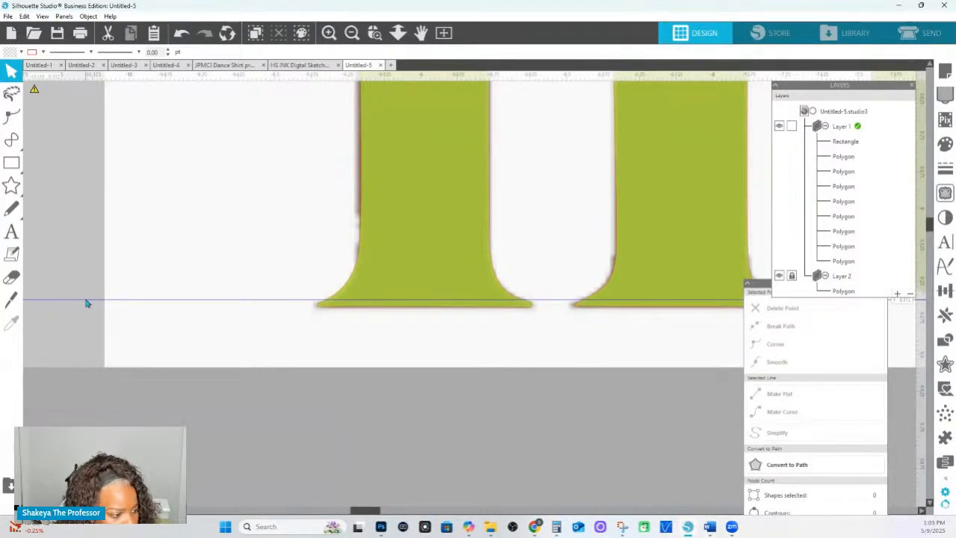
- Draw a reference rectangle about 1.54 by 0.30 in across the feet of the m's first two stems
left_click_drag(86, 311, 94, 301)
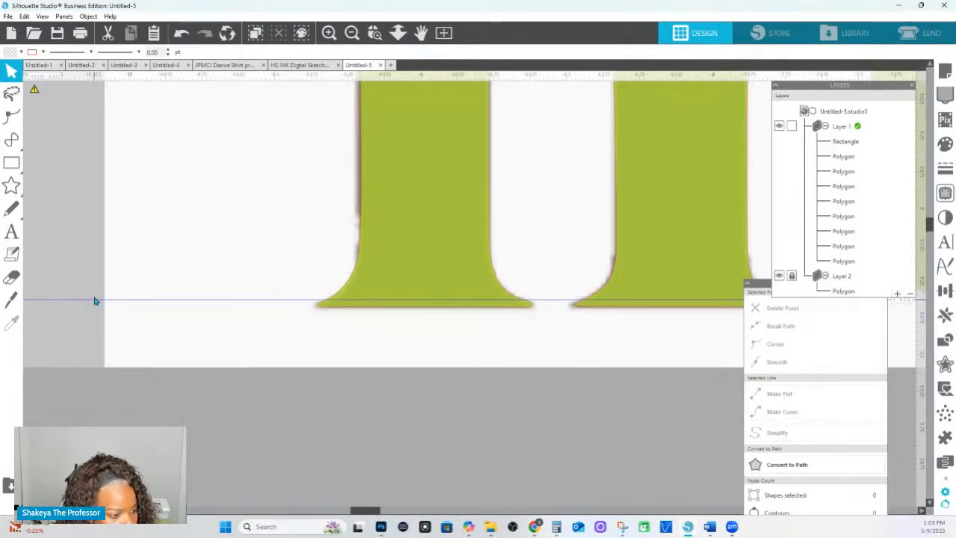
left_click(11, 162)
left_click_drag(248, 213, 696, 304)
- Nudge the reference rectangle down slightly so its lower edge sits closer to the serif tips of the m's first stem
left_click(375, 34)
left_click_drag(247, 255, 518, 339)
double_click(263, 316)
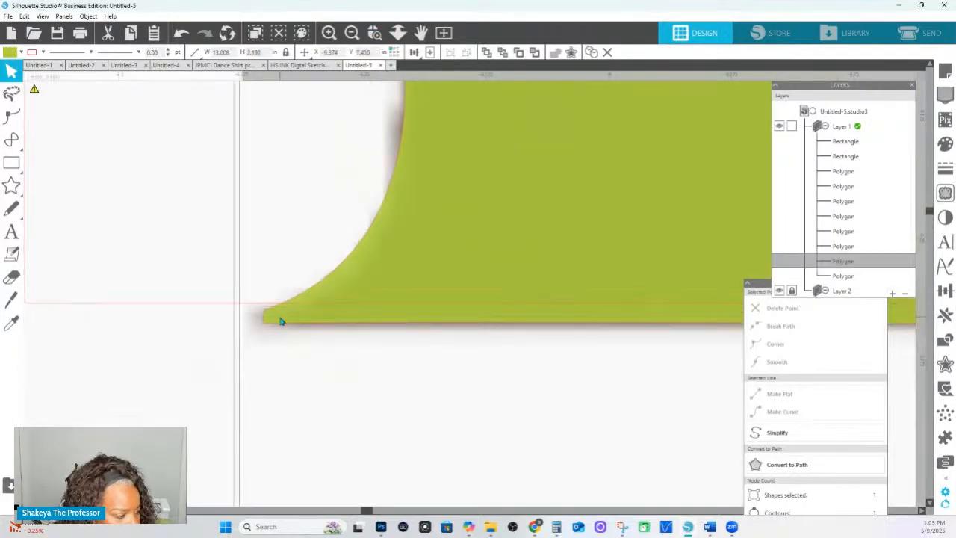
left_click_drag(153, 348, 520, 321)
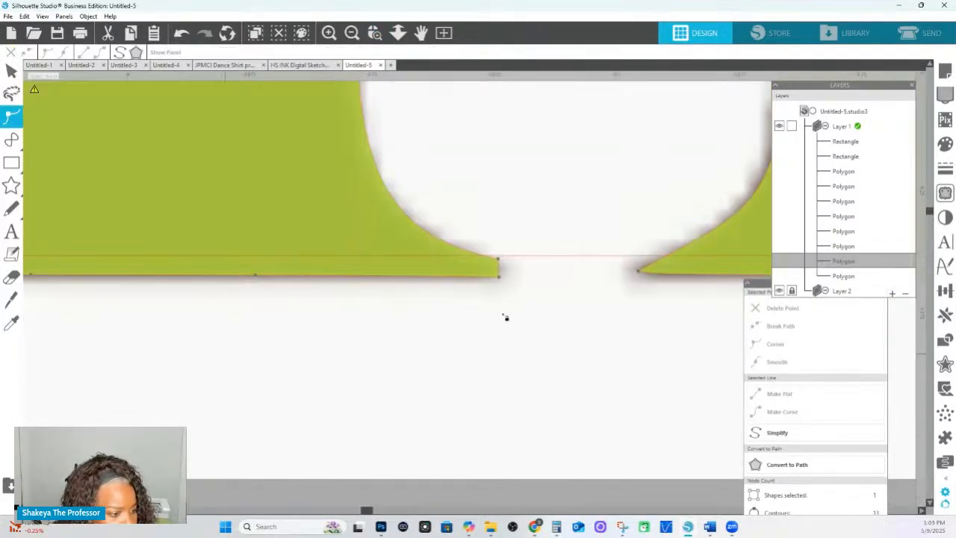
left_click(508, 260)
left_click(507, 259)
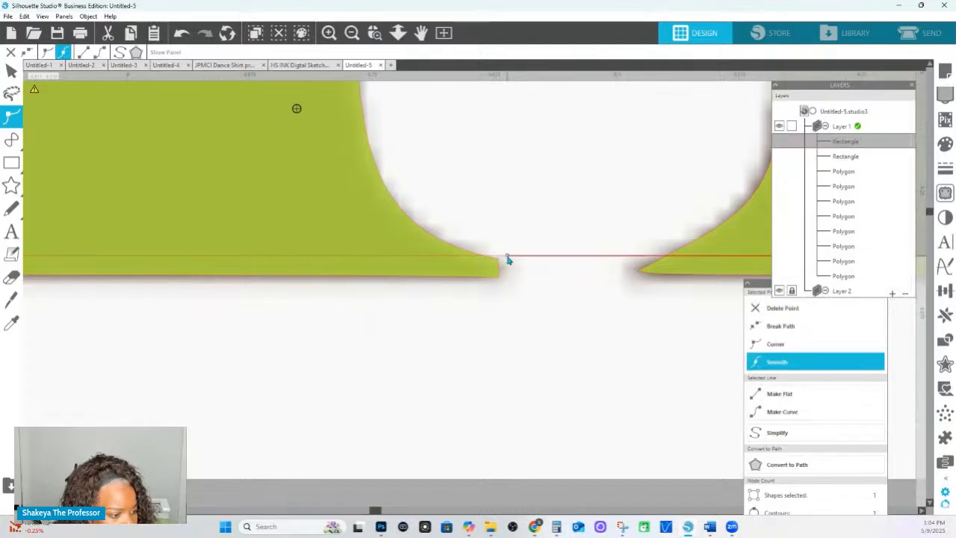
key("Escape")
left_click_drag(507, 259, 508, 263)
- Move the upper tip point of the first stem's left serif onto the reference rectangle's lower edge, and select the lower tip point
left_click_drag(309, 330, 949, 353)
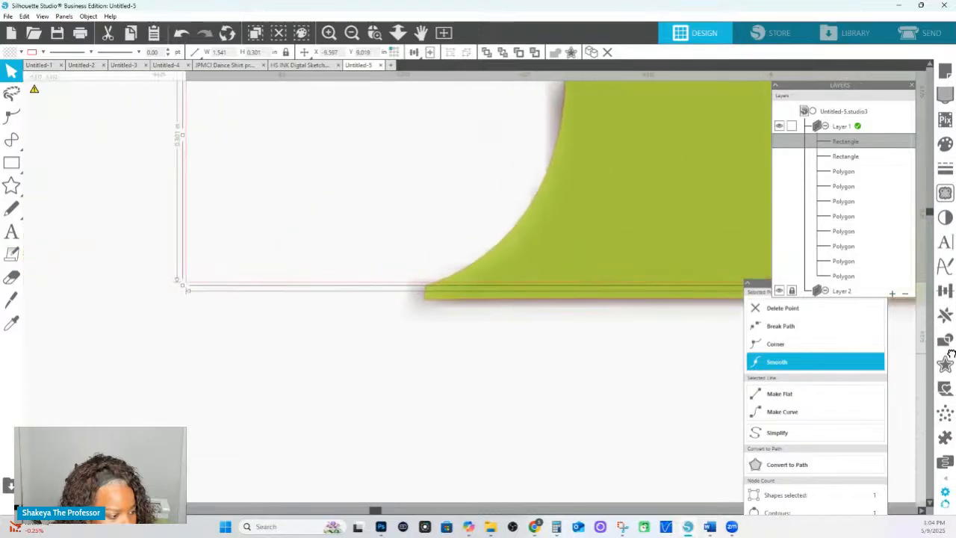
double_click(452, 297)
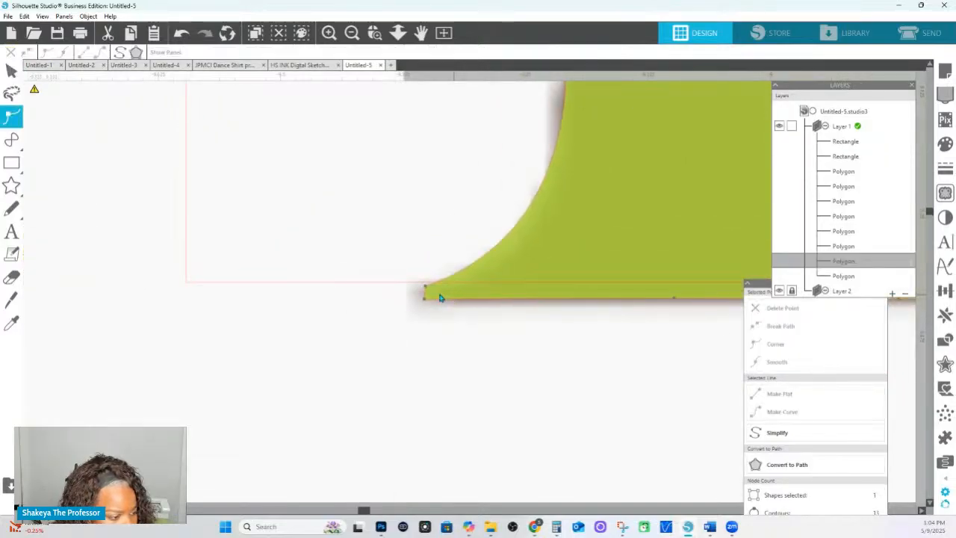
left_click(427, 289)
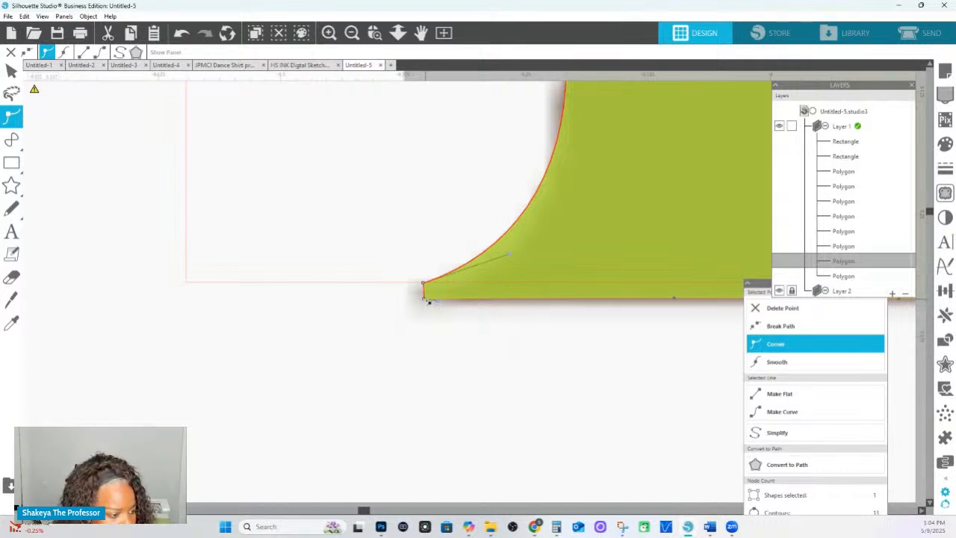
left_click(430, 304)
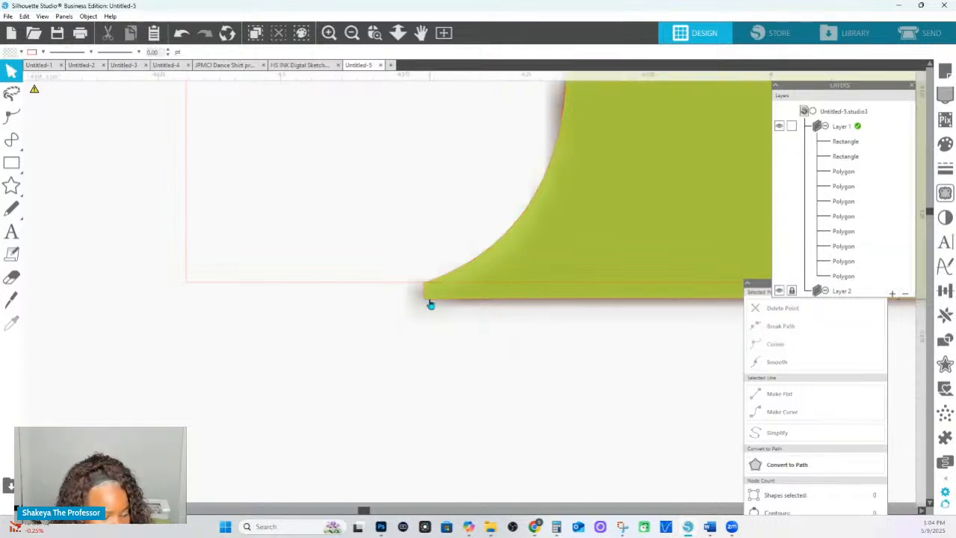
double_click(431, 304)
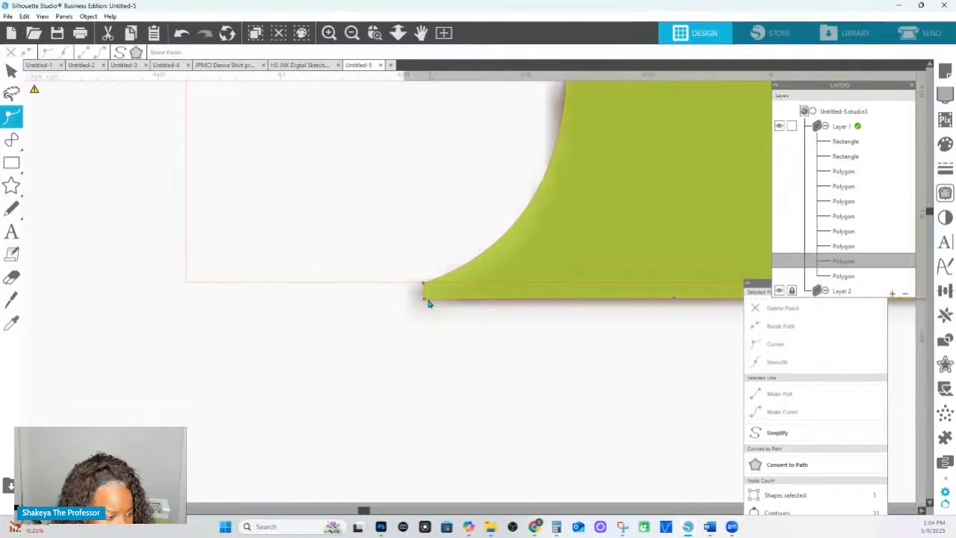
left_click(425, 299)
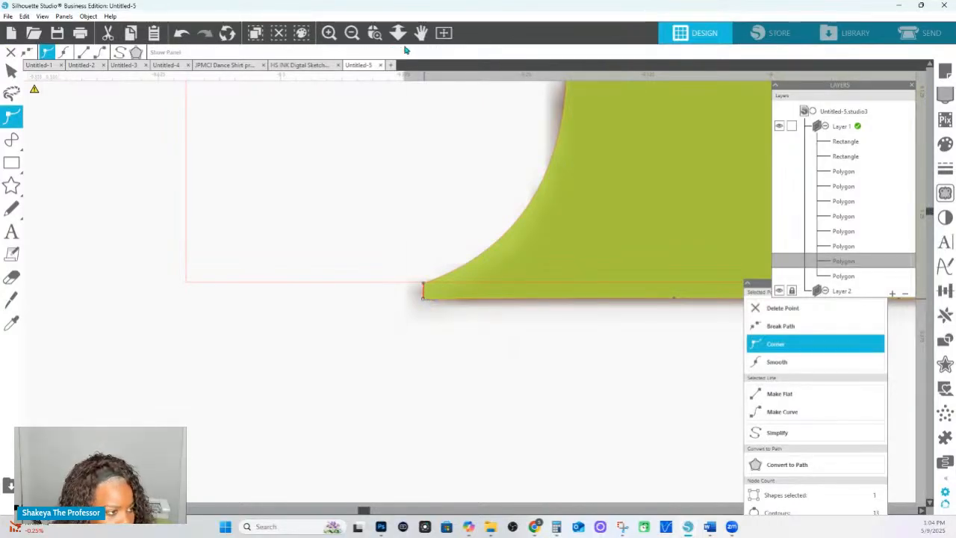
- Delete the two extra points along the bottom of the m's first stem and make that bottom line flat
left_click(399, 33)
left_click_drag(454, 272, 446, 208)
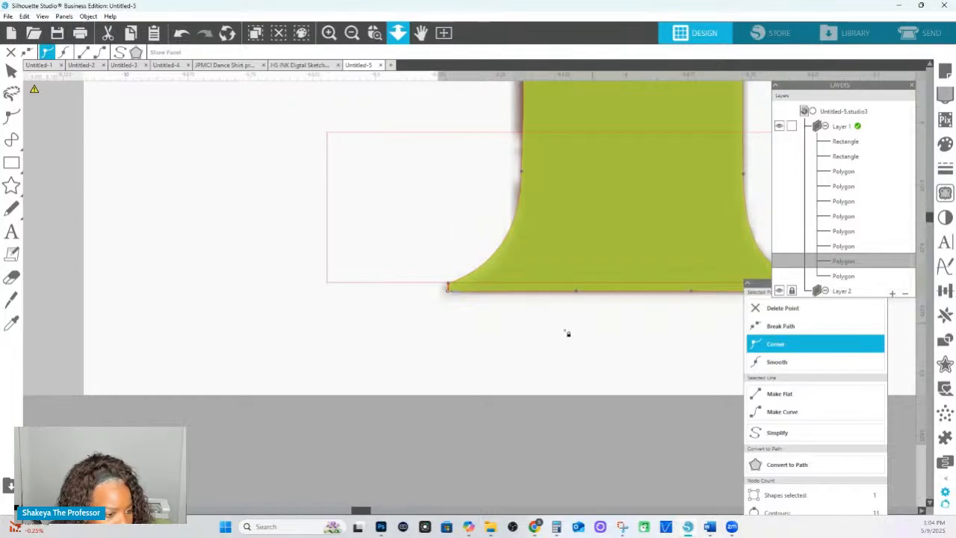
left_click_drag(538, 273, 729, 324)
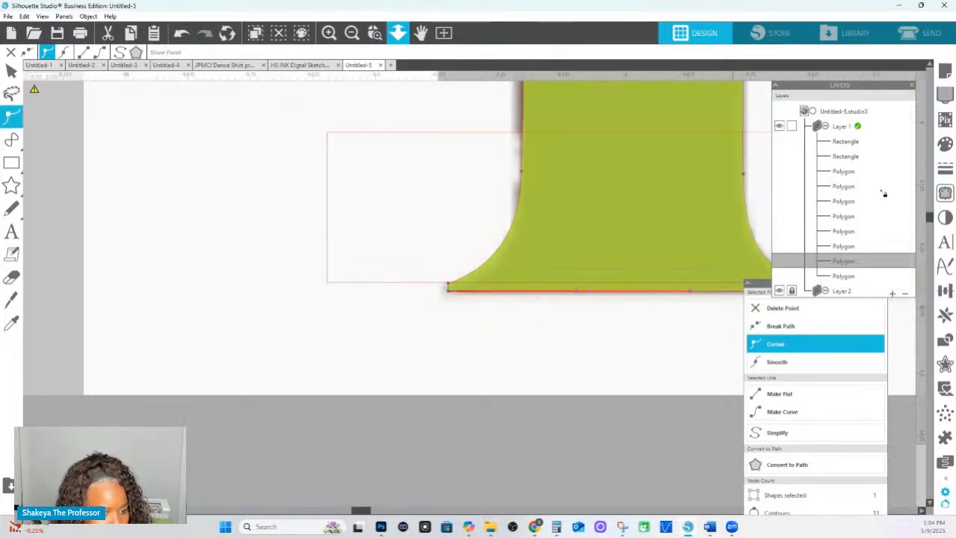
left_click(783, 306)
left_click_drag(640, 340, 510, 323)
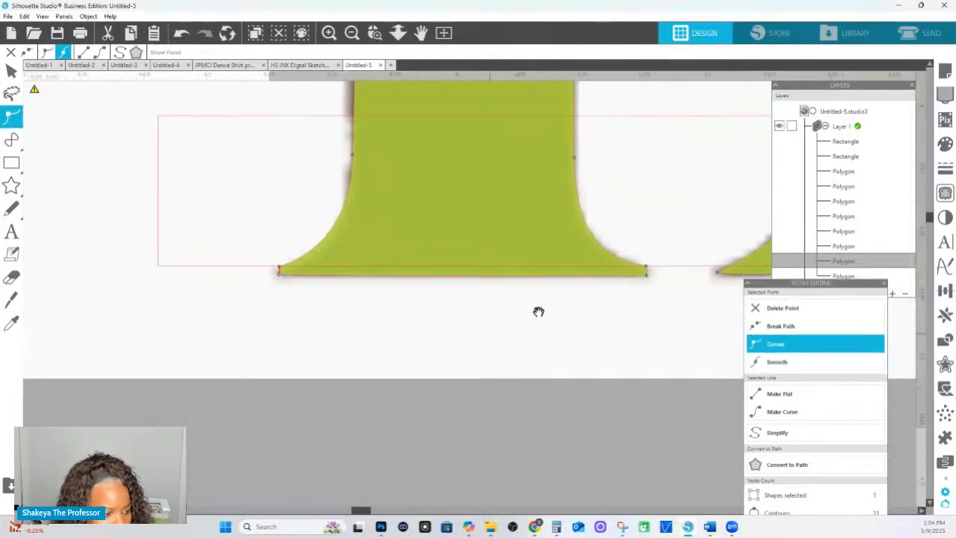
left_click(648, 274)
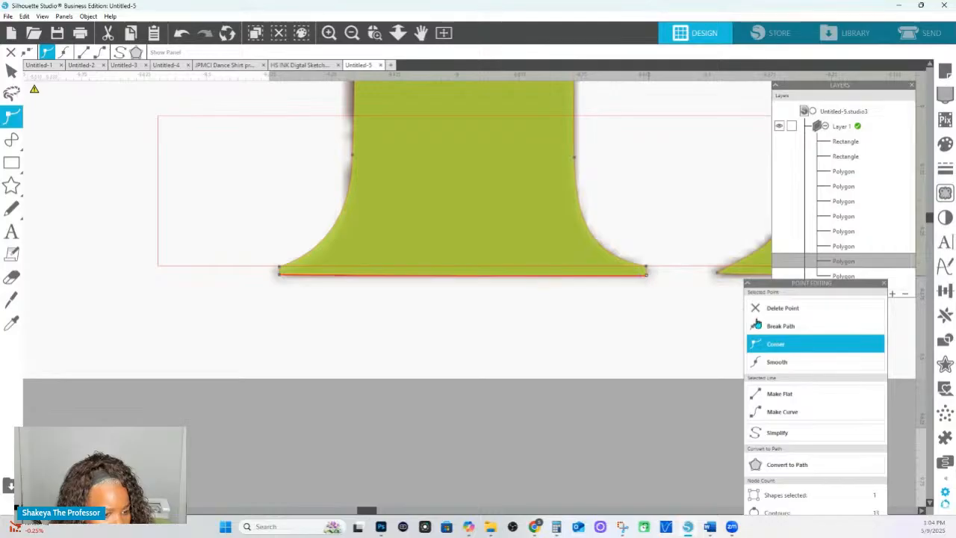
left_click(804, 398)
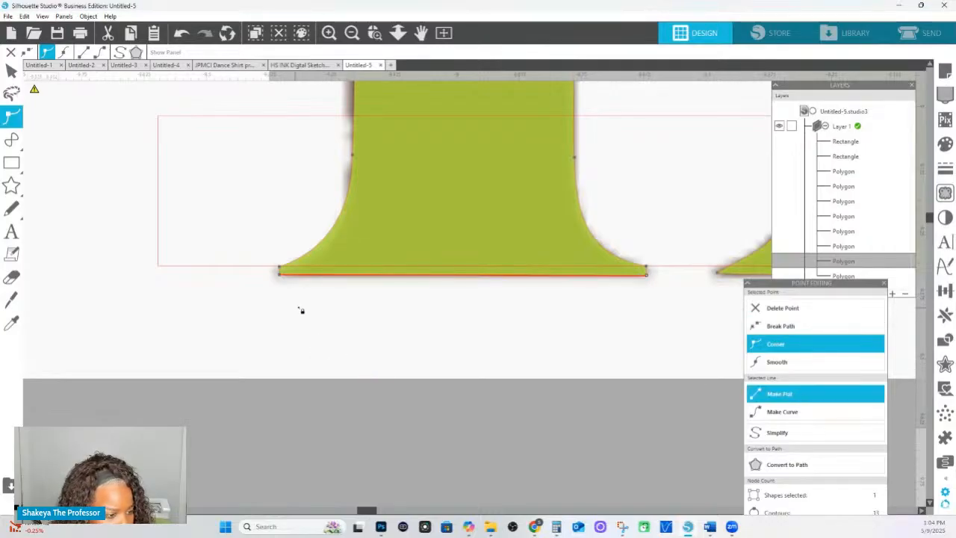
left_click(498, 314)
- Straighten the left edge of the m's first stem by removing its middle point and moving the upper point higher
left_click(398, 32)
left_click_drag(436, 261, 429, 74)
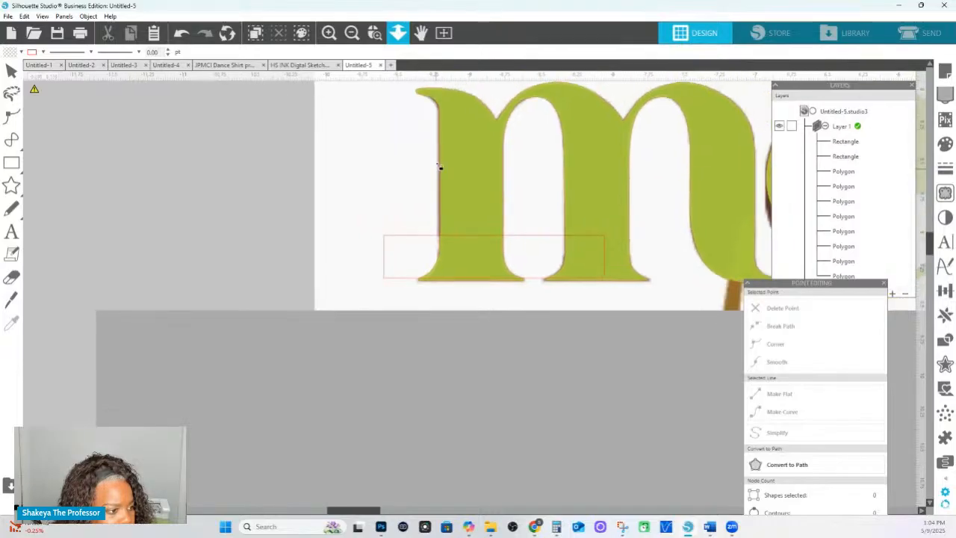
double_click(448, 192)
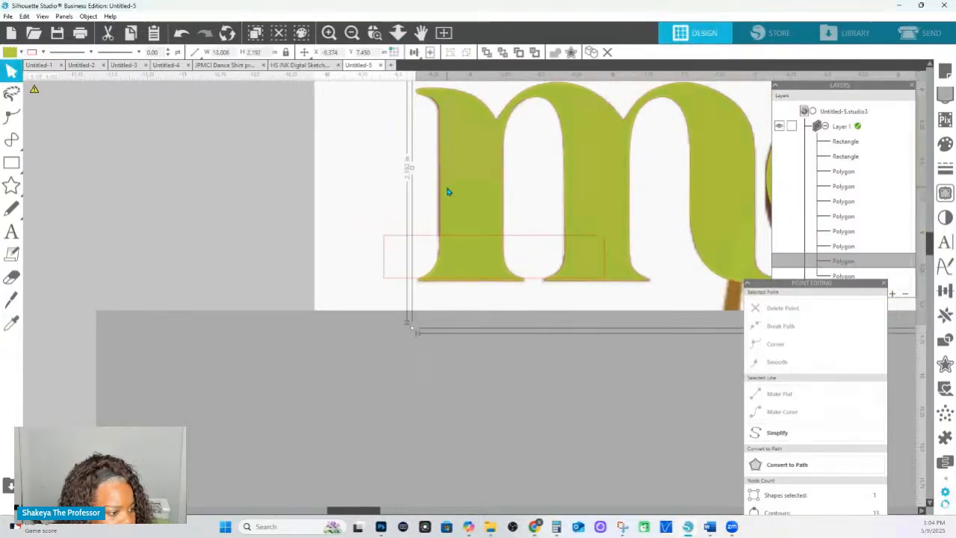
left_click(440, 249)
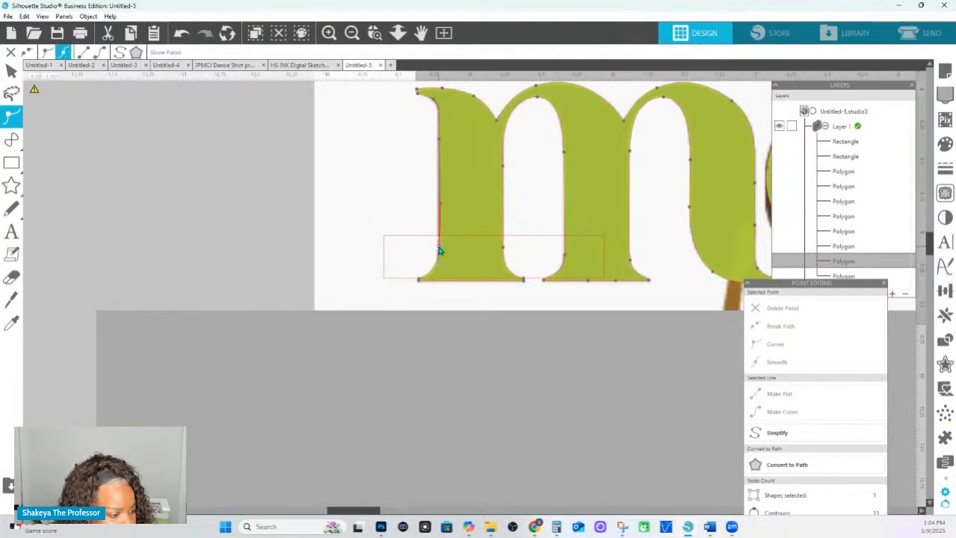
left_click(439, 202)
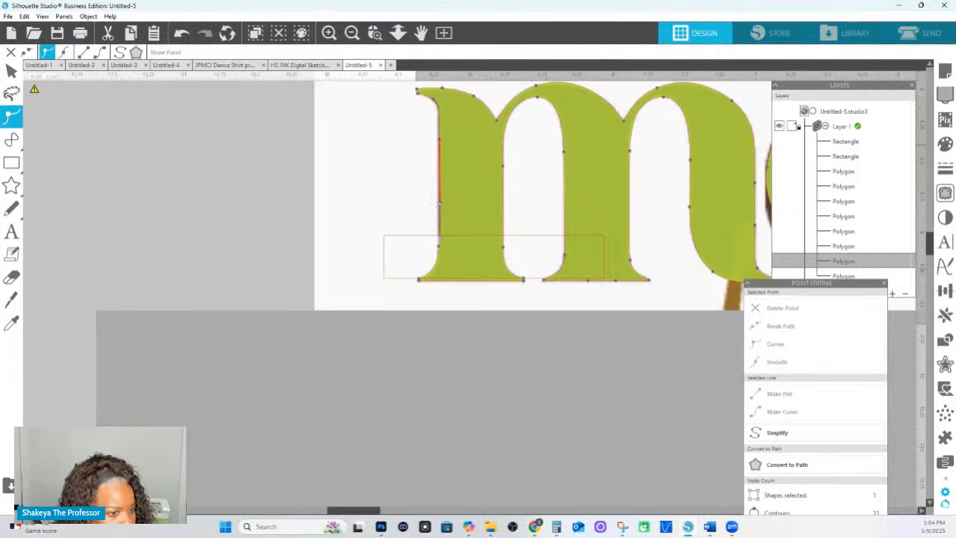
left_click(439, 143)
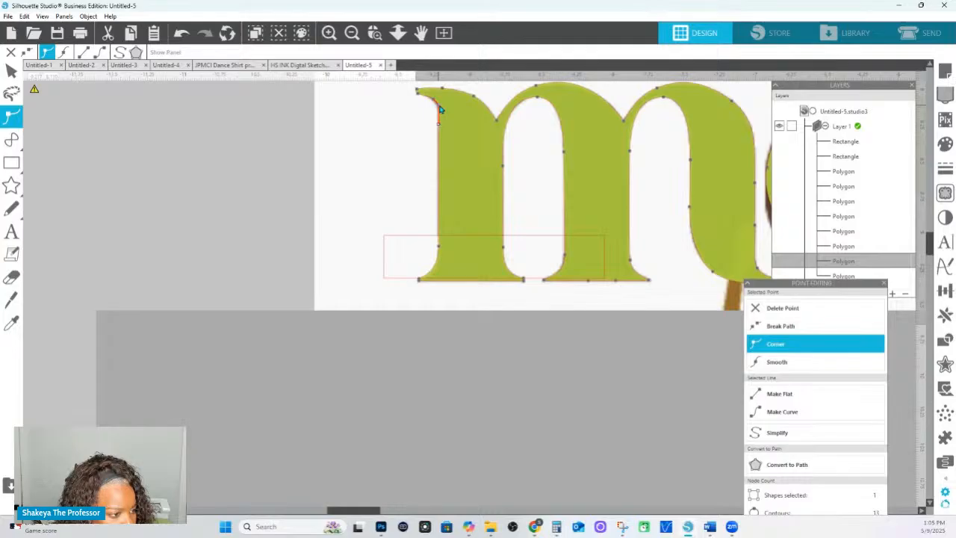
left_click(500, 345)
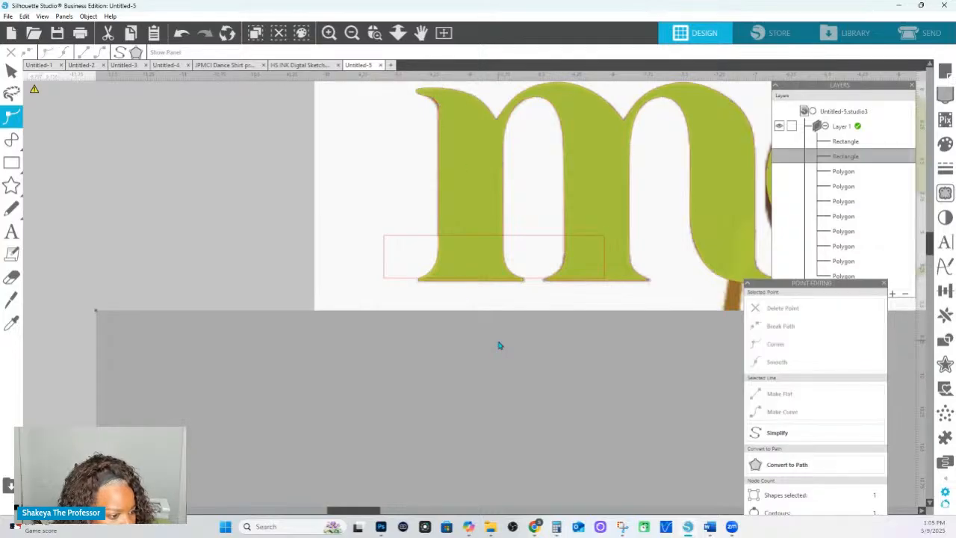
- Duplicate the m shape in place and fill the copy with red CF222A
left_click(478, 206)
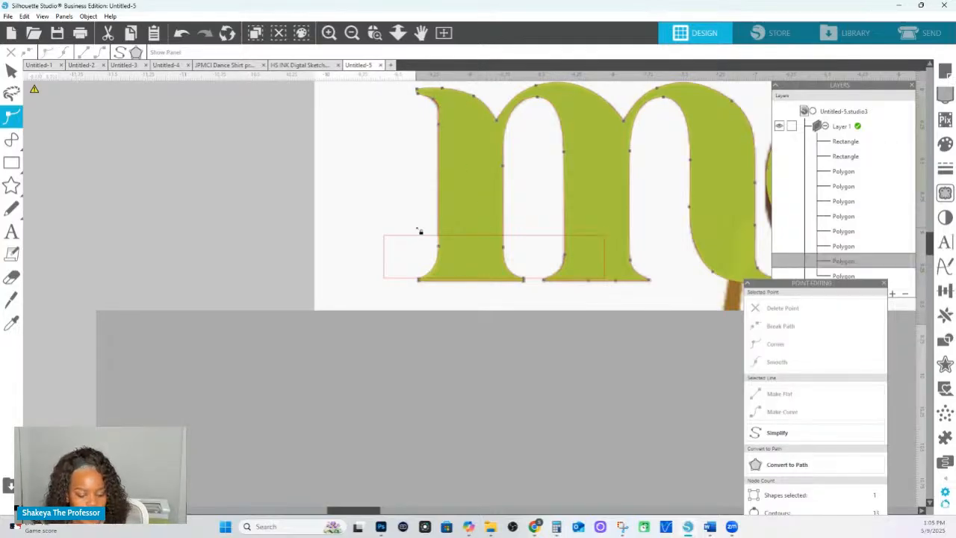
key("Escape")
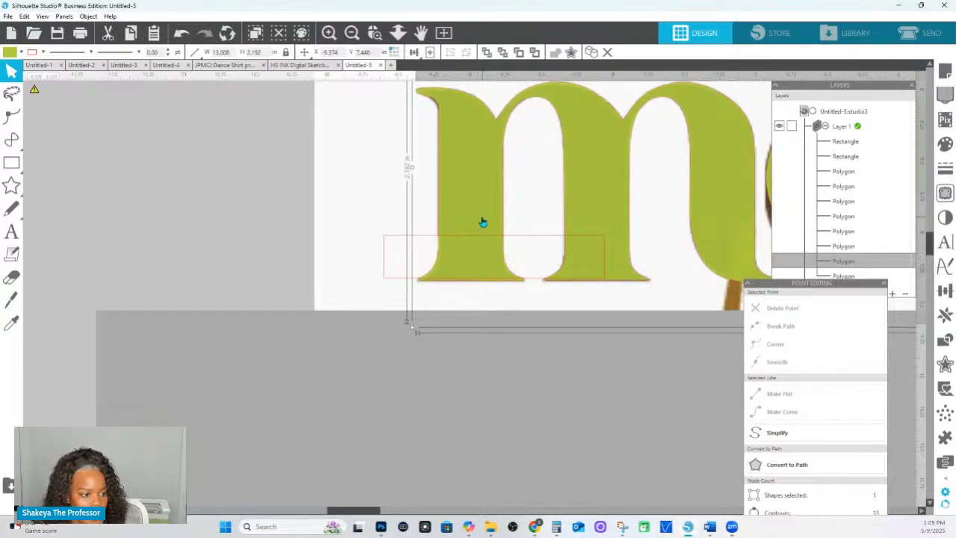
left_click(944, 143)
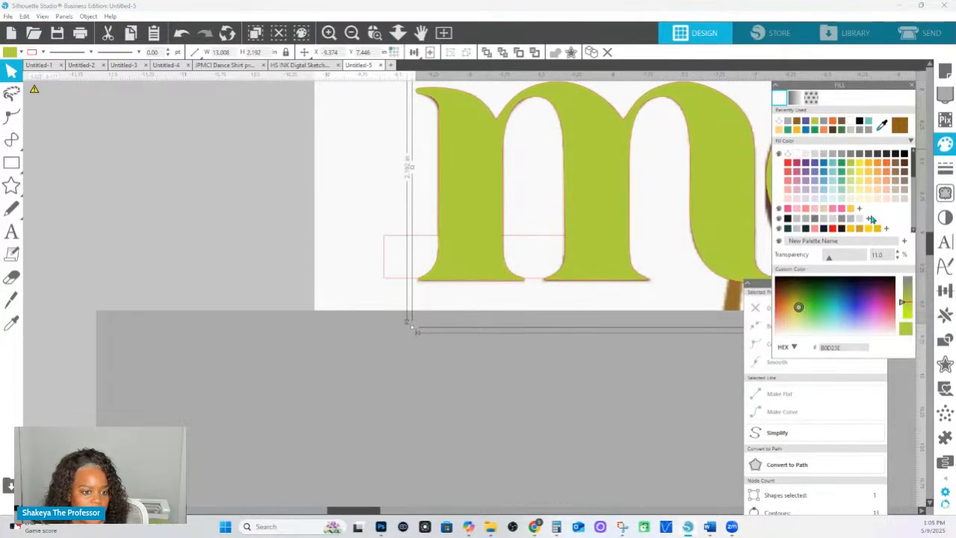
left_click(843, 210)
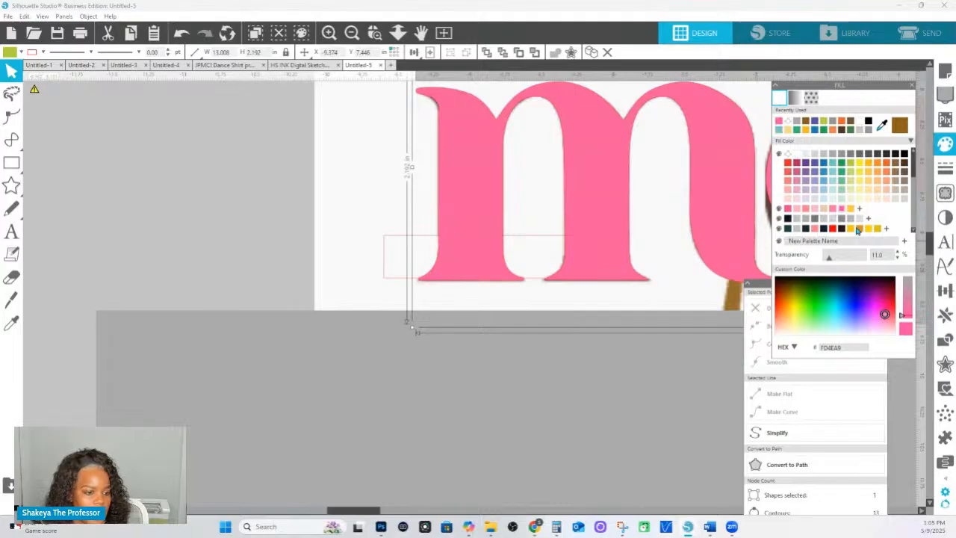
scroll(840, 218, "down", 3)
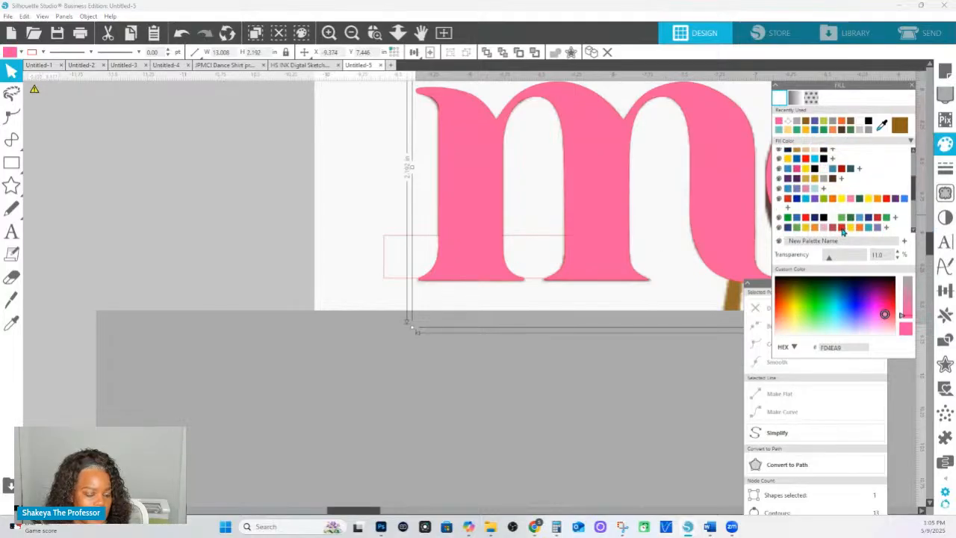
left_click(841, 227)
- Draw a rectangle around the foot of the m's first stem and crop the red copy to it
left_click(11, 163)
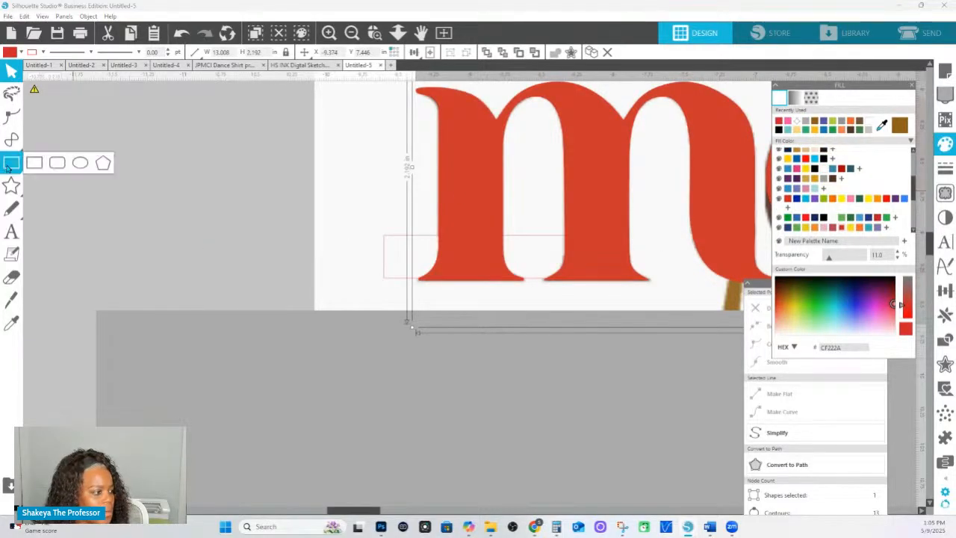
left_click_drag(381, 235, 530, 308)
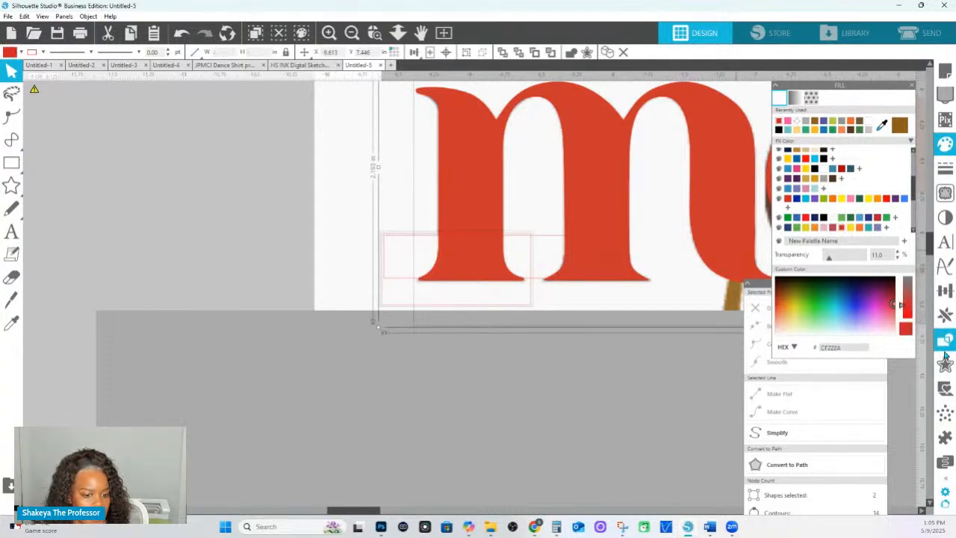
left_click(945, 314)
left_click(866, 146)
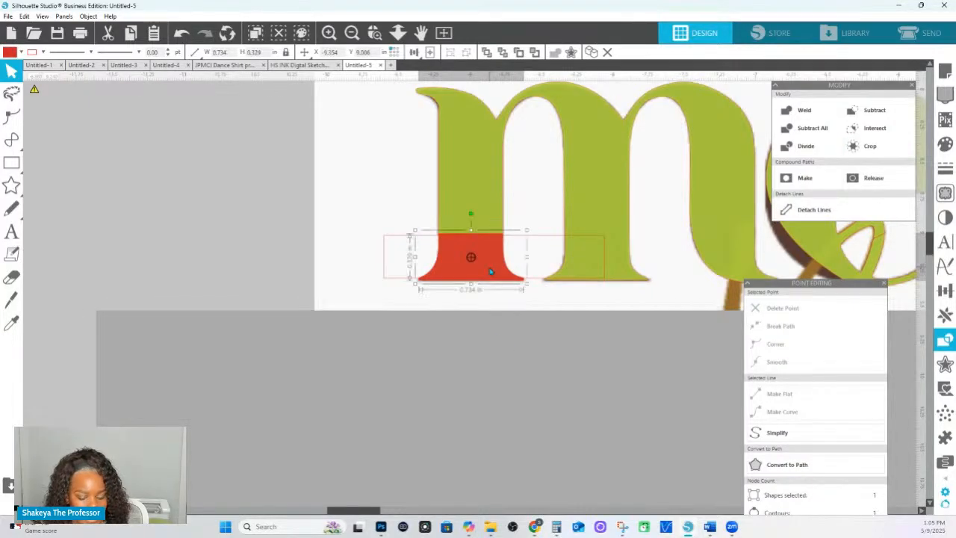
- Place a duplicate of the red foot over the foot of the m's second stem
left_click_drag(492, 269, 617, 272)
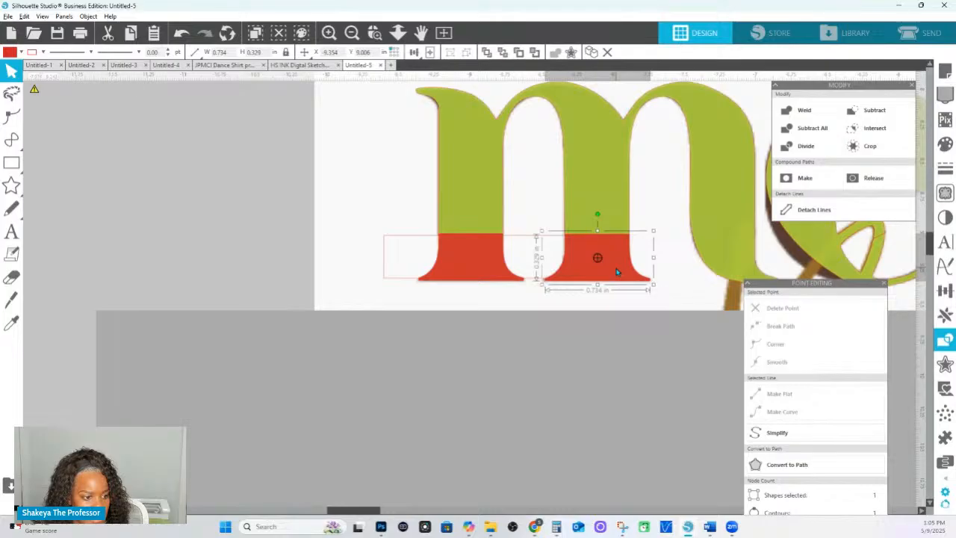
left_click(375, 32)
left_click_drag(532, 258, 681, 309)
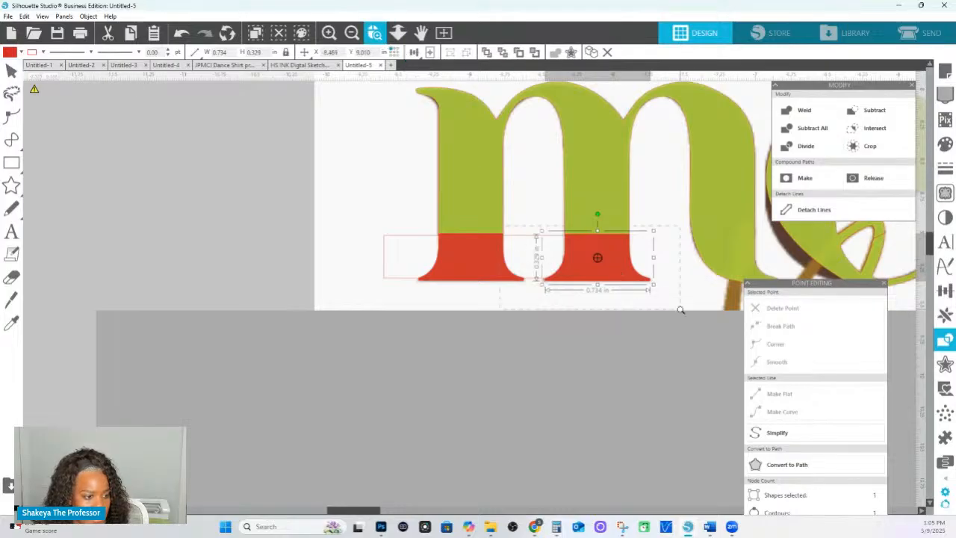
scroll(444, 194, "up", 1)
- Delete the green m's path points around the second stem's foot, underneath the red foot copy
double_click(480, 126)
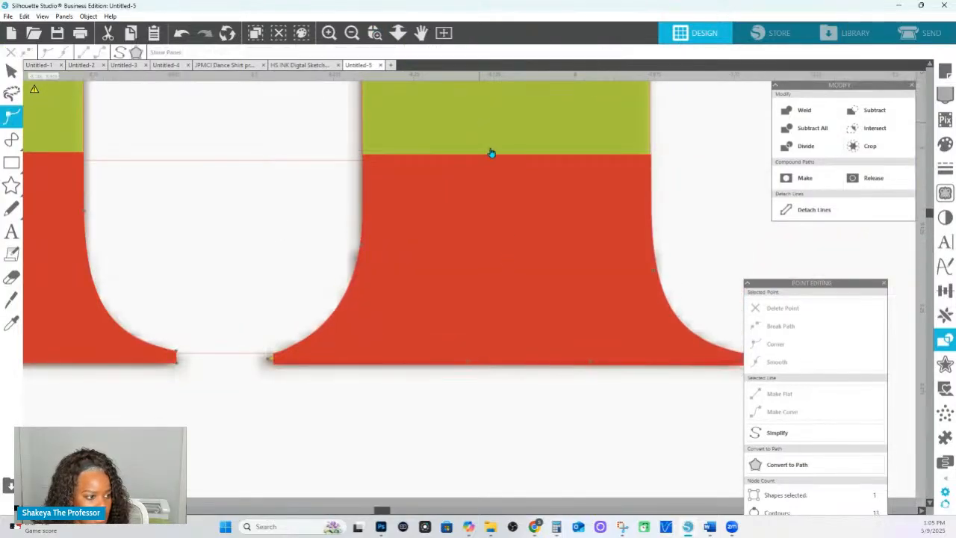
double_click(485, 127)
double_click(485, 127)
left_click(379, 36)
left_click(398, 35)
left_click_drag(448, 272, 434, 228)
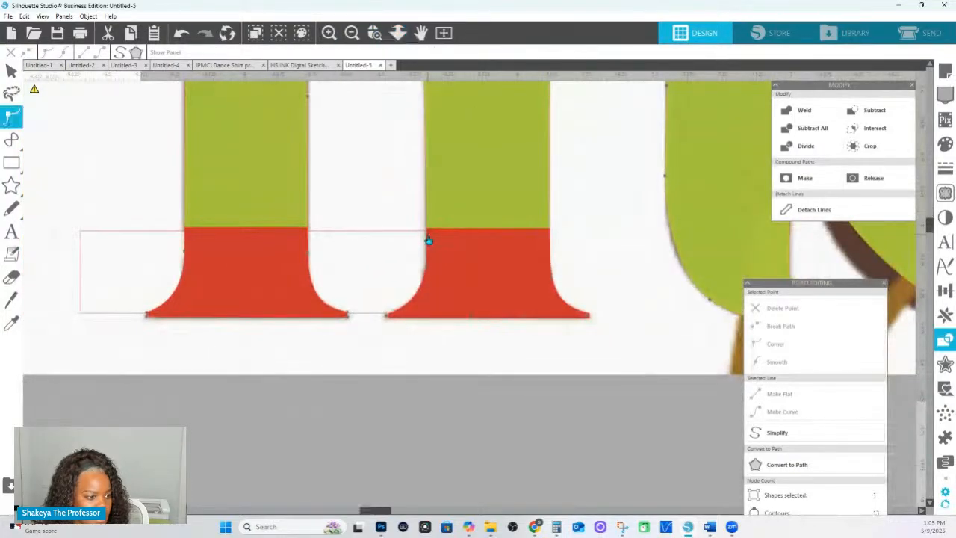
left_click(429, 225)
left_click(430, 238)
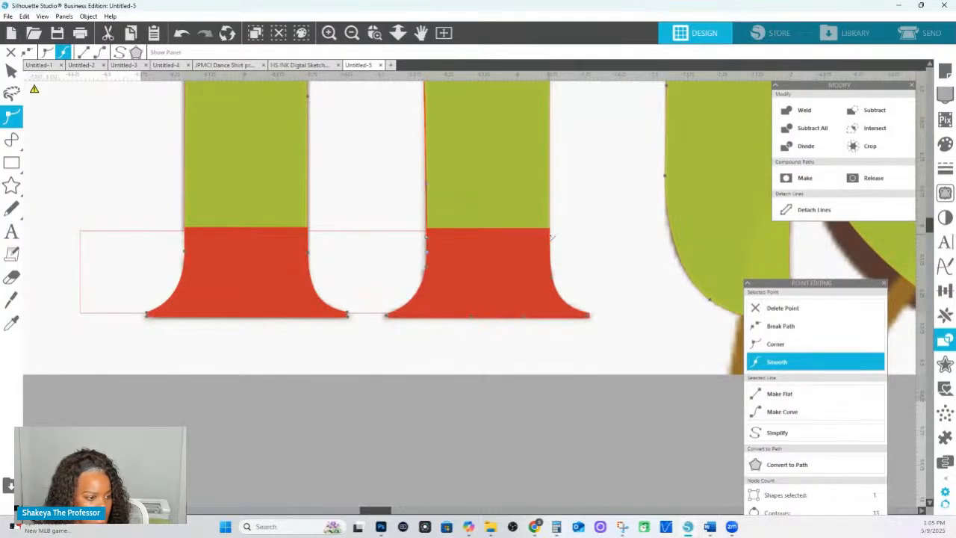
left_click_drag(654, 356, 381, 272)
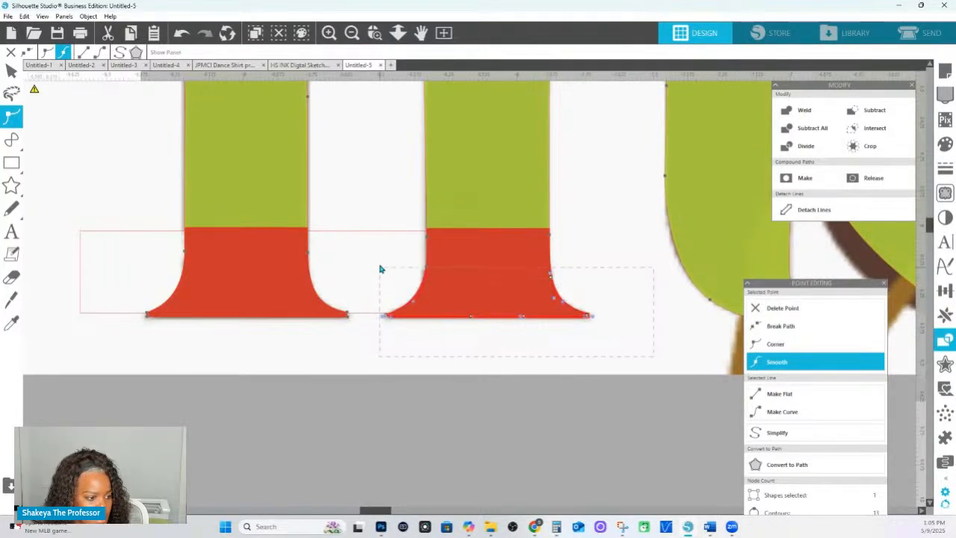
left_click(782, 308)
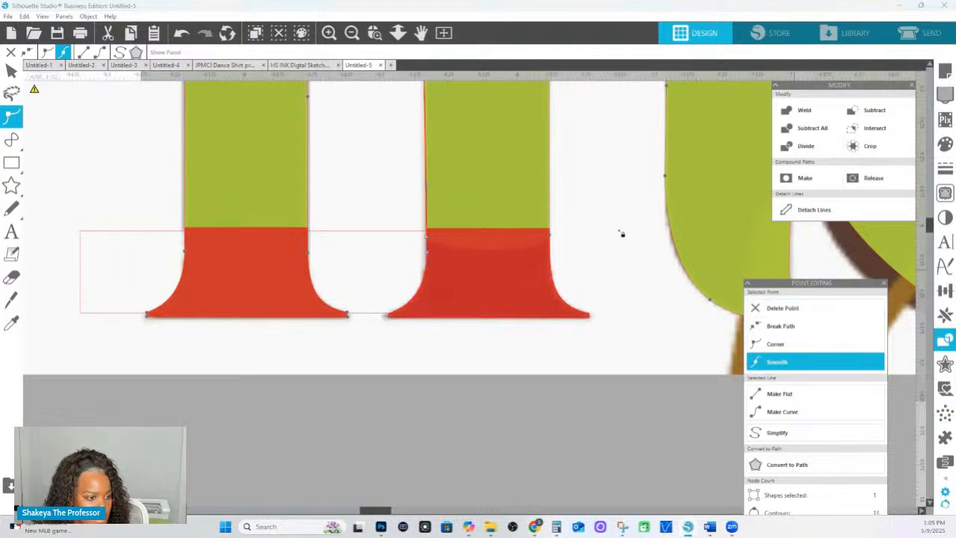
- Try to weld the red foot over the second stem to the green m
key("Escape")
left_click(490, 271)
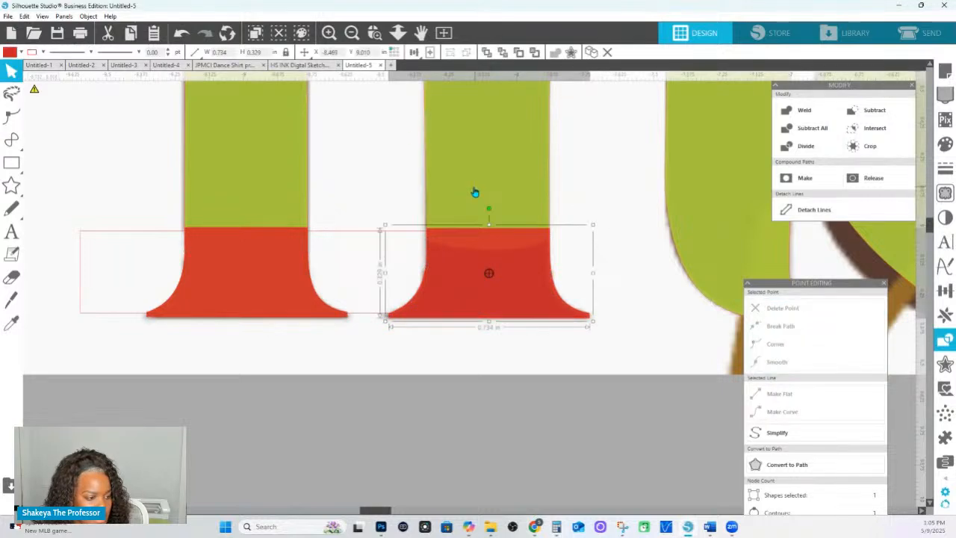
left_click(475, 192)
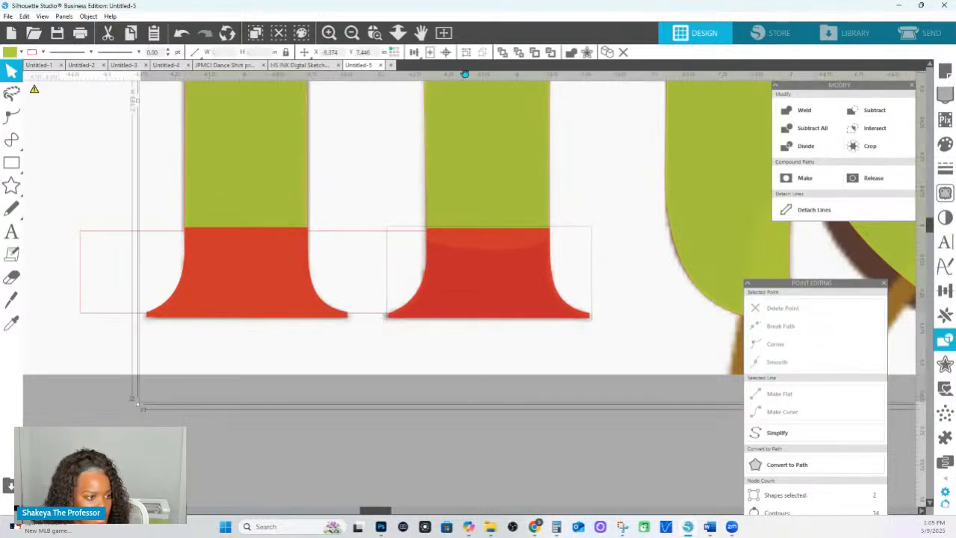
left_click(571, 53)
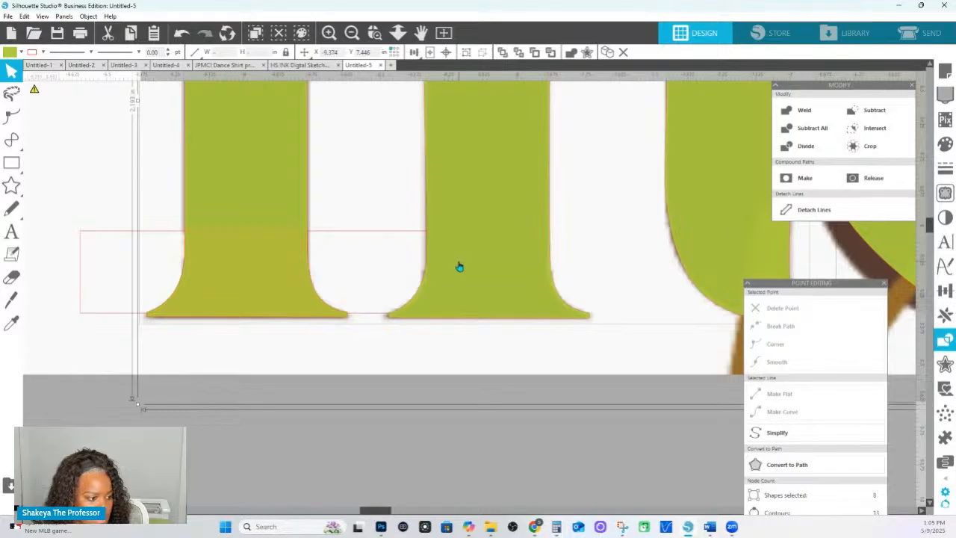
left_click(397, 33)
left_click_drag(450, 301, 433, 157)
left_click(292, 222)
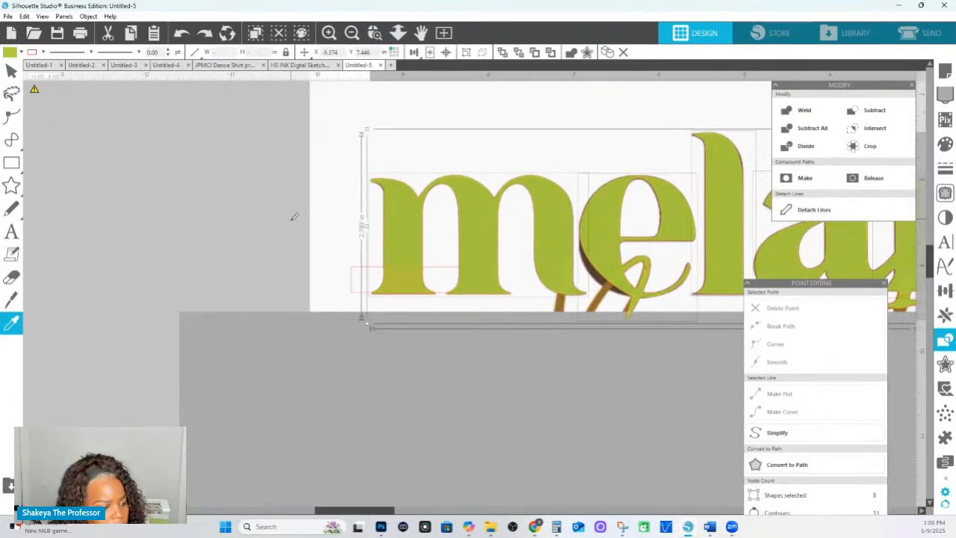
scroll(295, 217, "up", 5)
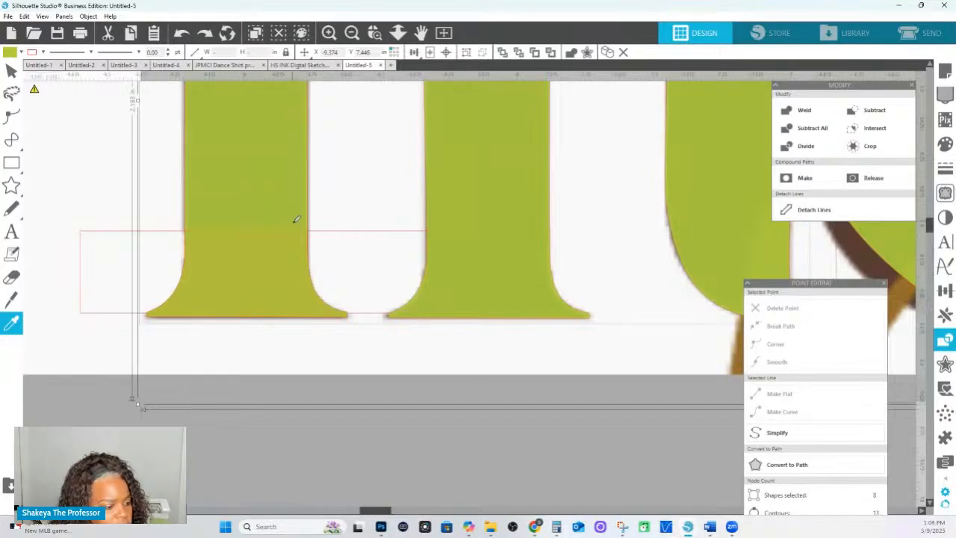
key("Escape")
- Move the red foot from the m's first stem off the page into the gray area beside it
left_click(397, 33)
left_click_drag(388, 314, 146, 261)
left_click(368, 302)
- Weld the remaining red foot on the second stem to the green m
left_click(480, 277)
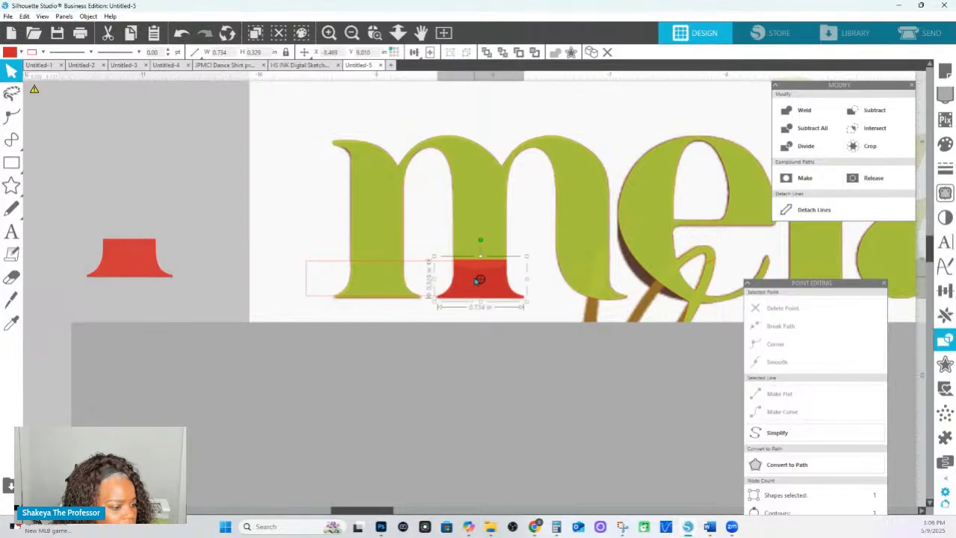
left_click(485, 224, "shift")
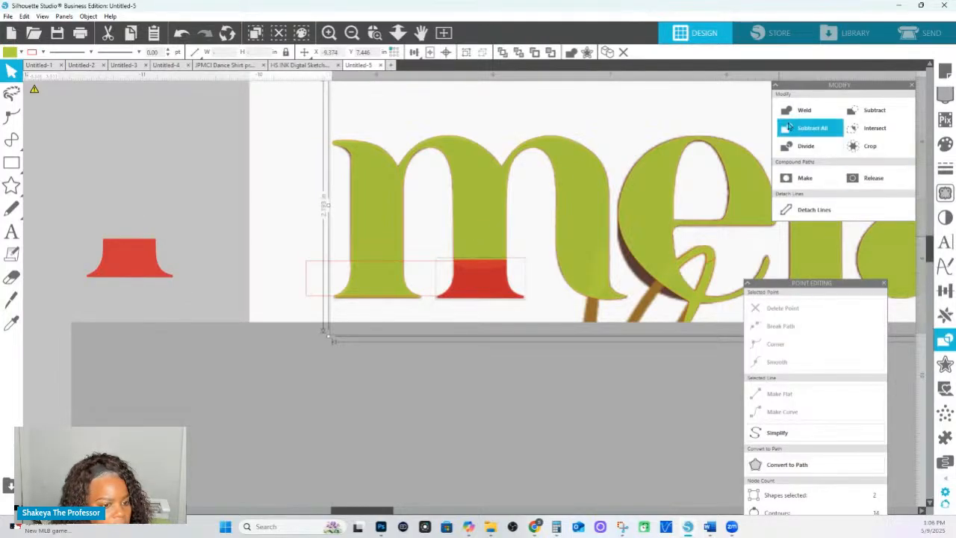
left_click(802, 109)
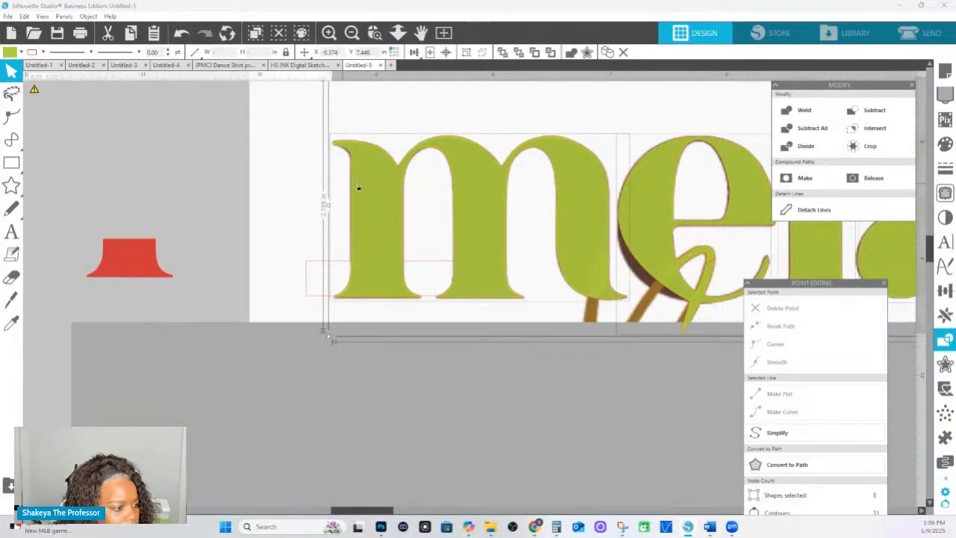
- Square off the tip of the m's upper-left serif by repositioning its points and making the lower one a corner
left_click(374, 32)
left_click_drag(308, 110, 455, 165)
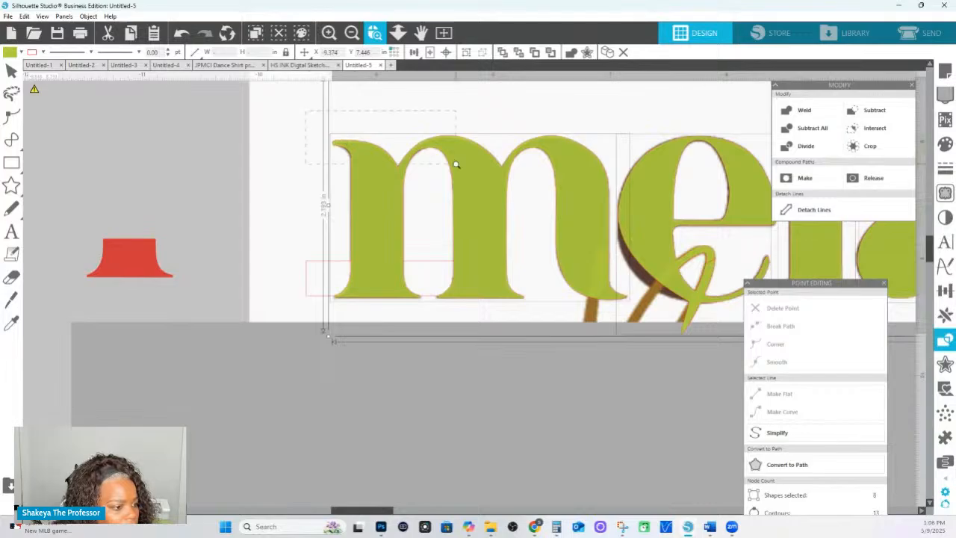
double_click(265, 321)
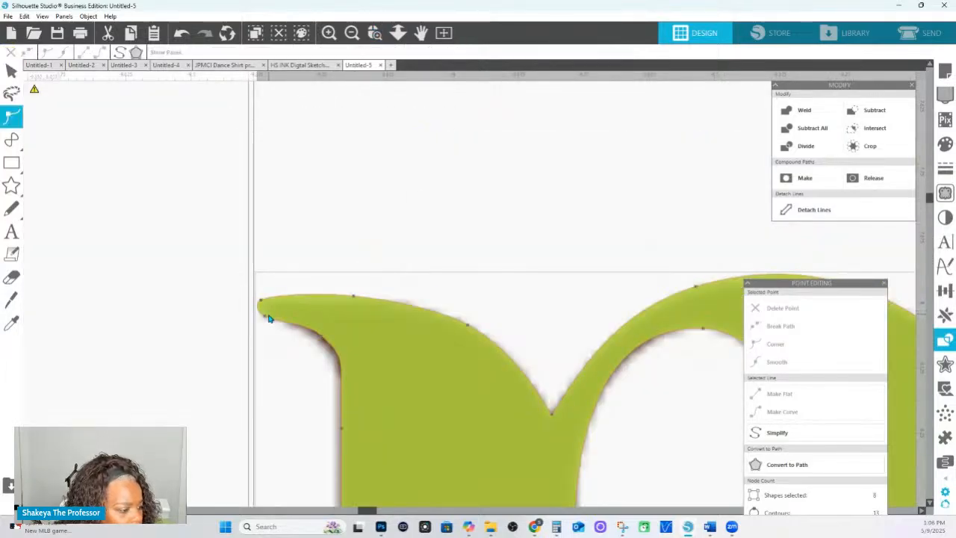
left_click(260, 303)
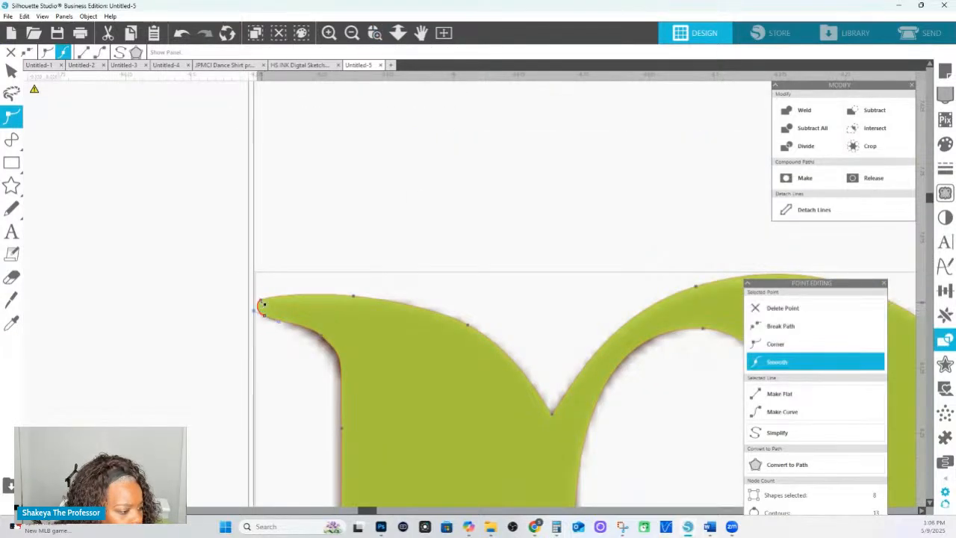
left_click_drag(280, 303, 262, 302)
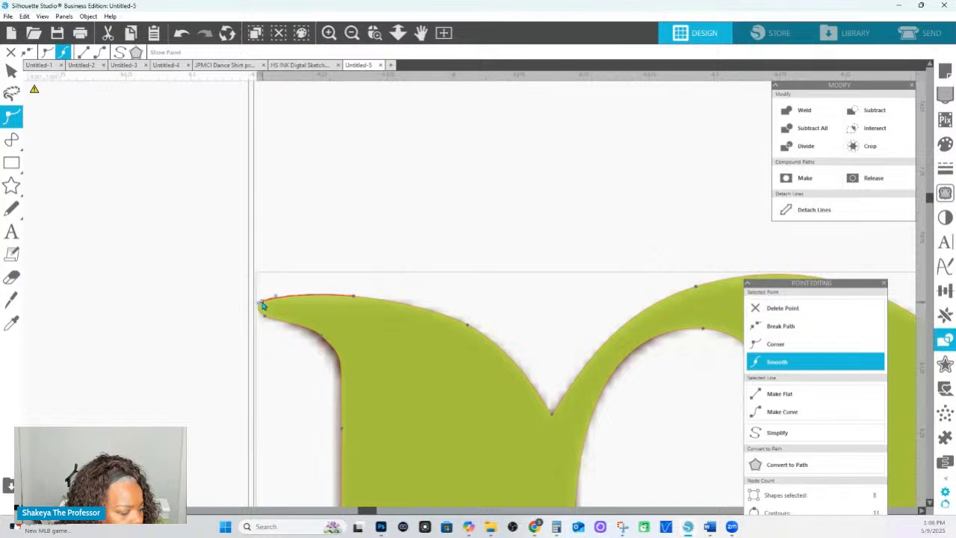
left_click(264, 315)
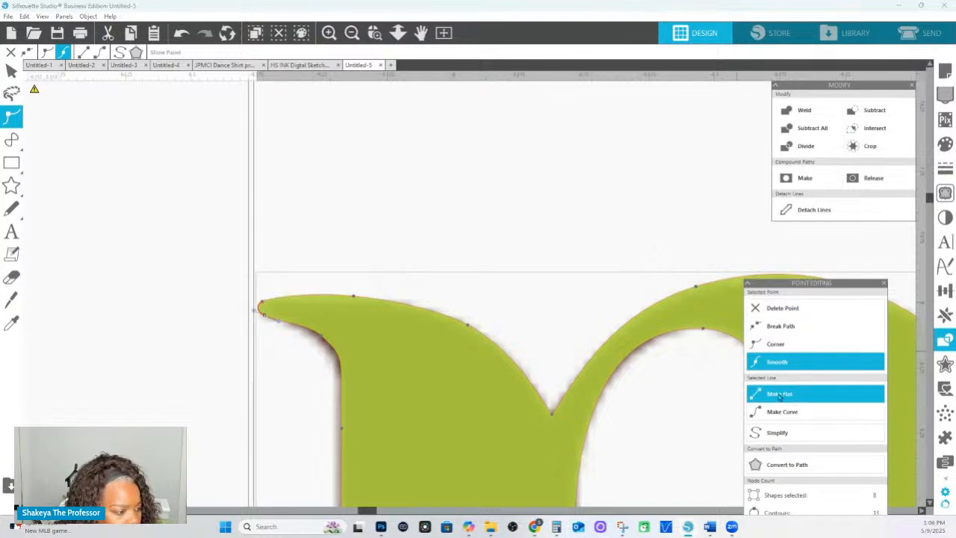
left_click(775, 344)
left_click(265, 317)
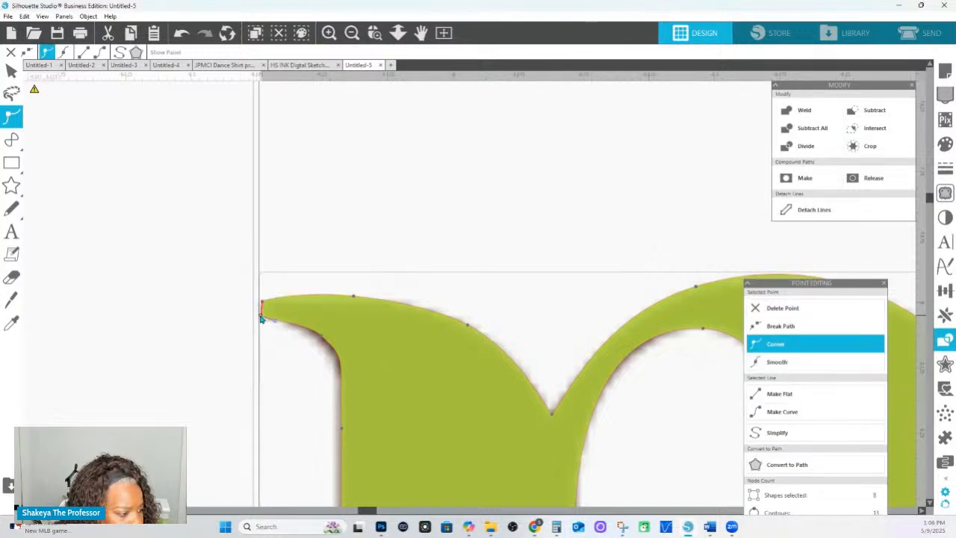
- Move the point on the serif's underside curve and the first stem's upper-left point slightly outward
left_click(318, 339)
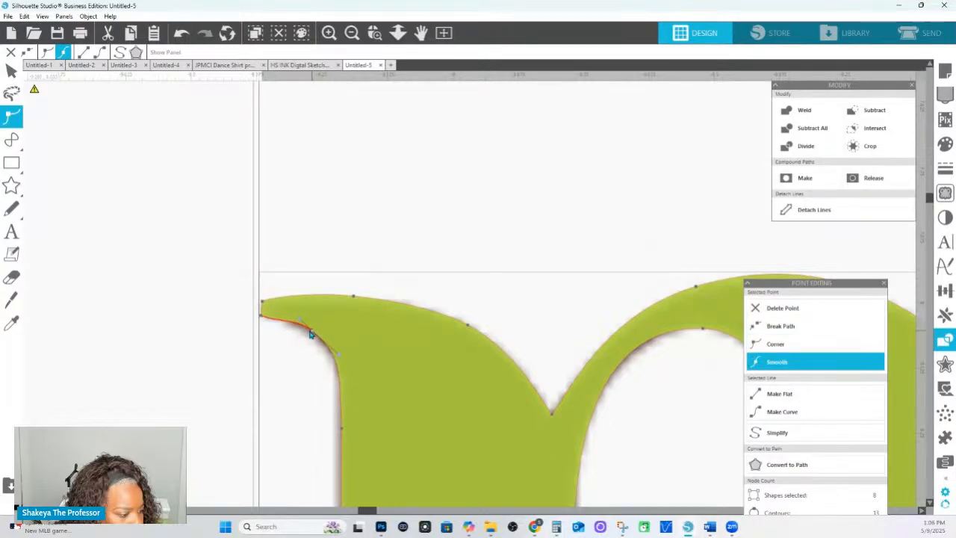
left_click(344, 430)
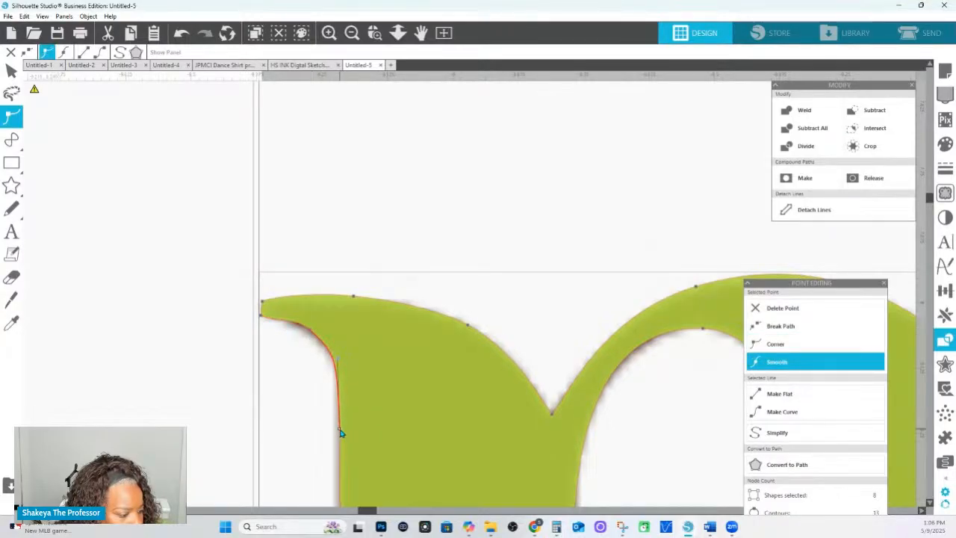
left_click(309, 336)
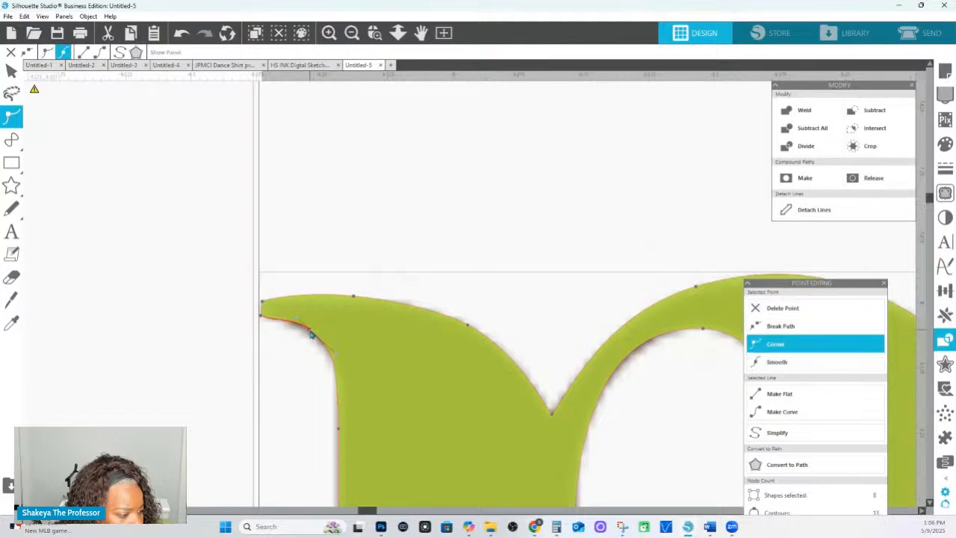
left_click(316, 336)
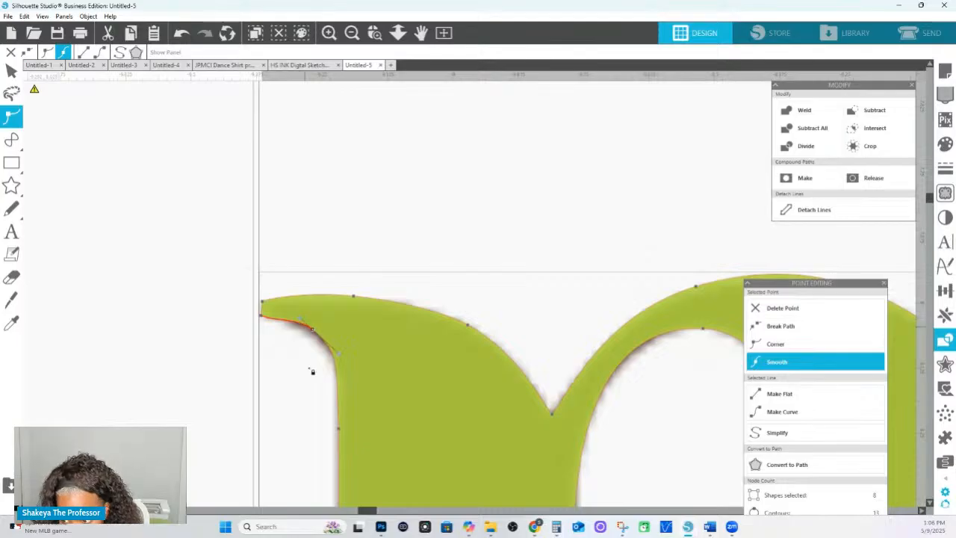
- Reshape the serif's underside with its curve points and add a smooth point where it bends into the first stem
left_click(262, 318)
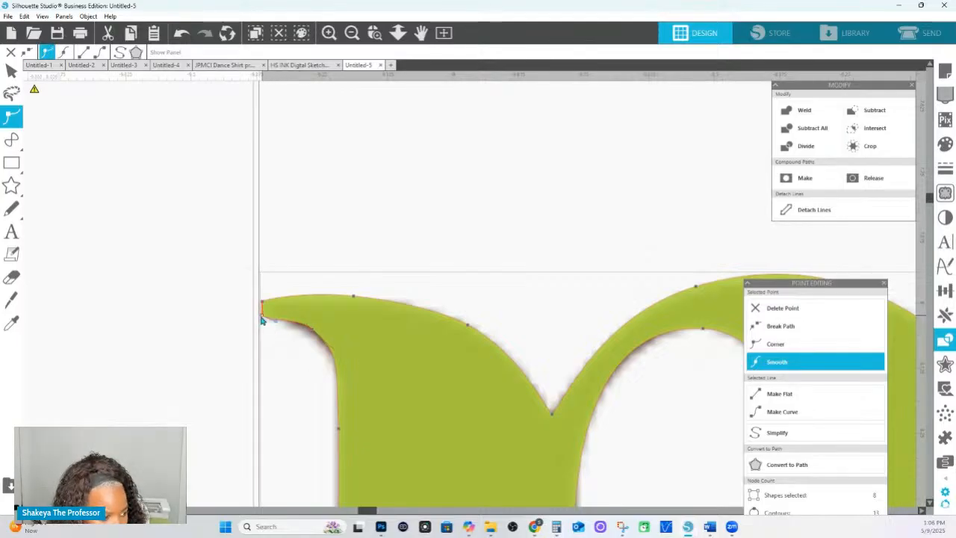
left_click(314, 331)
left_click_drag(303, 324, 310, 327)
left_click(262, 317)
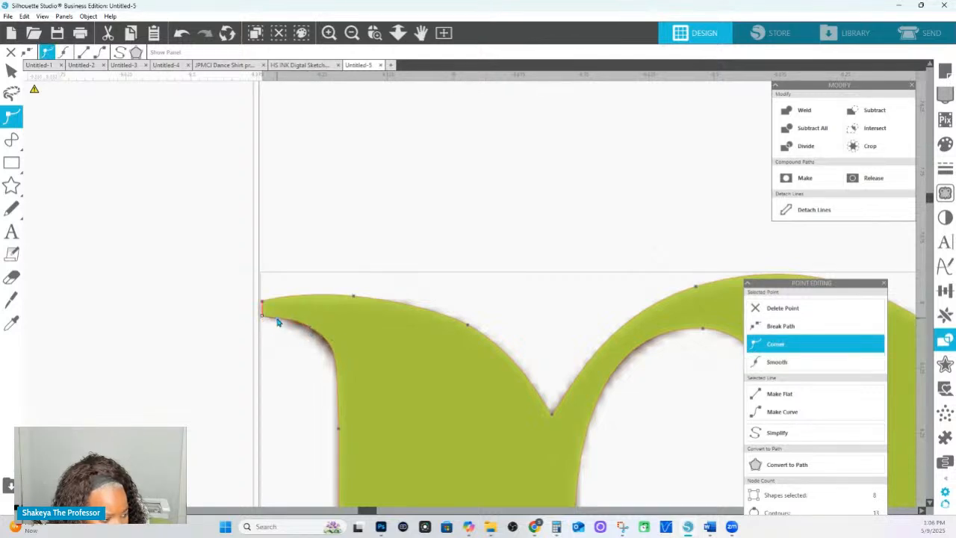
left_click(311, 329)
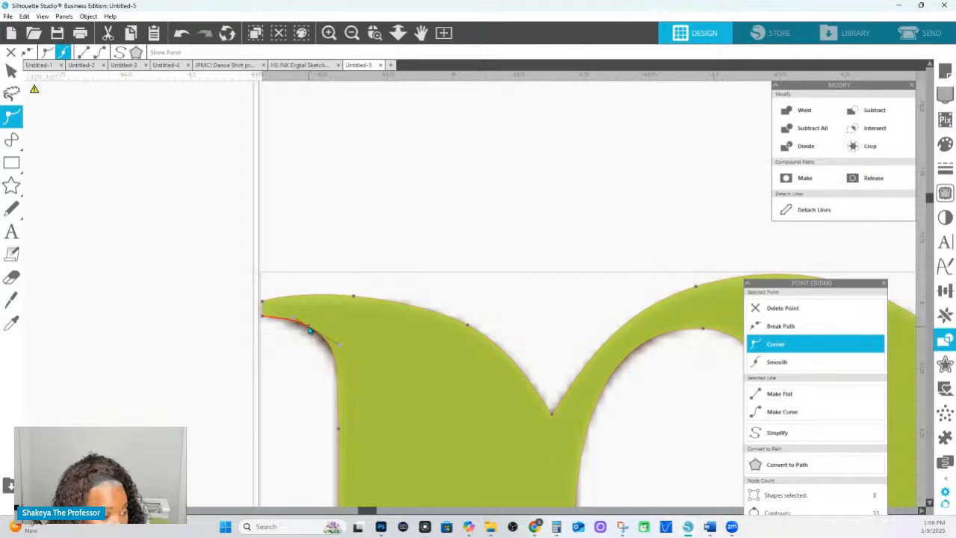
left_click(334, 359)
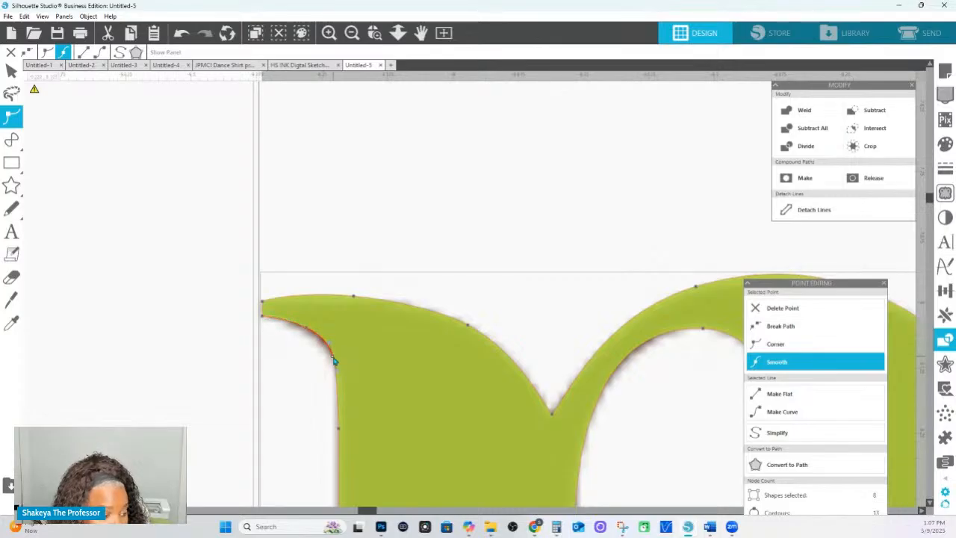
- Align the serif's two tip points vertically and refine the point on its top curve
left_click(263, 317)
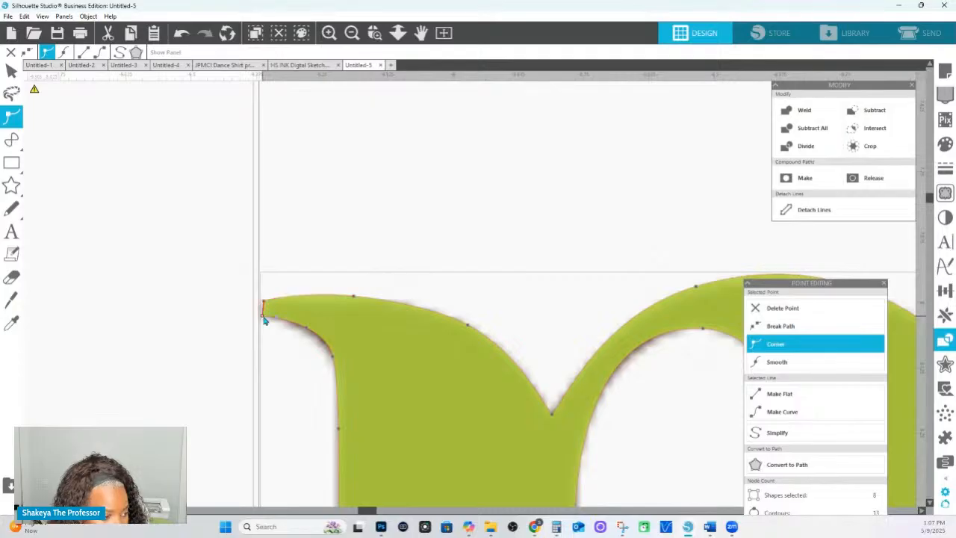
left_click(354, 296)
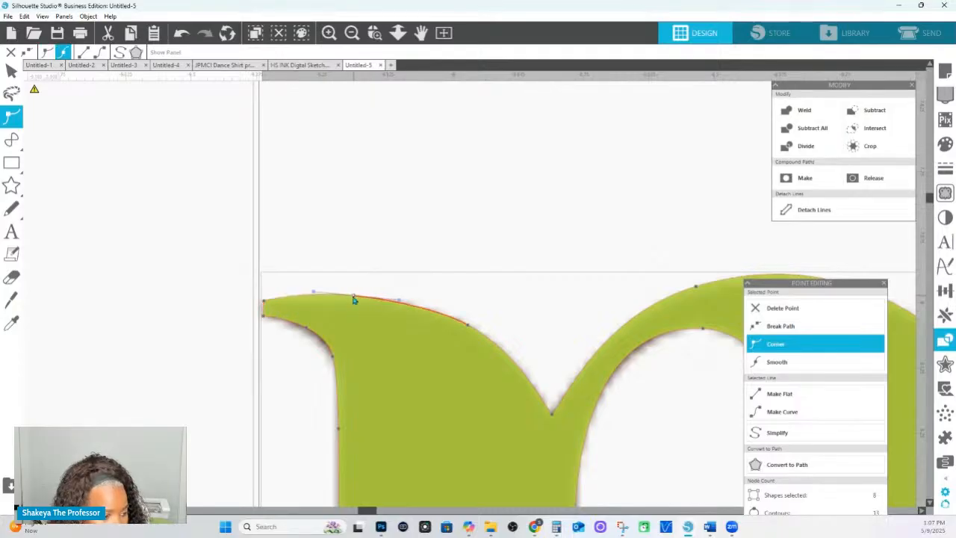
left_click(551, 417)
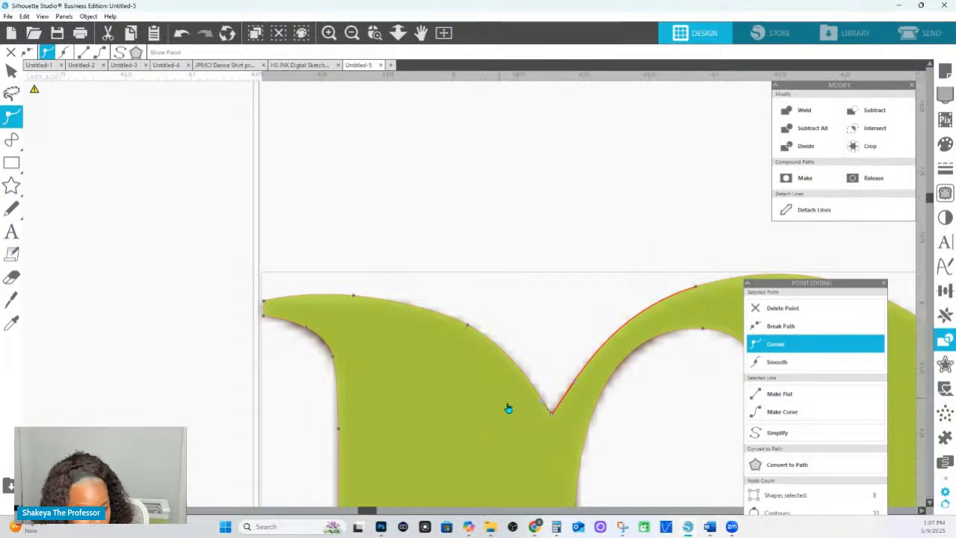
left_click(262, 303)
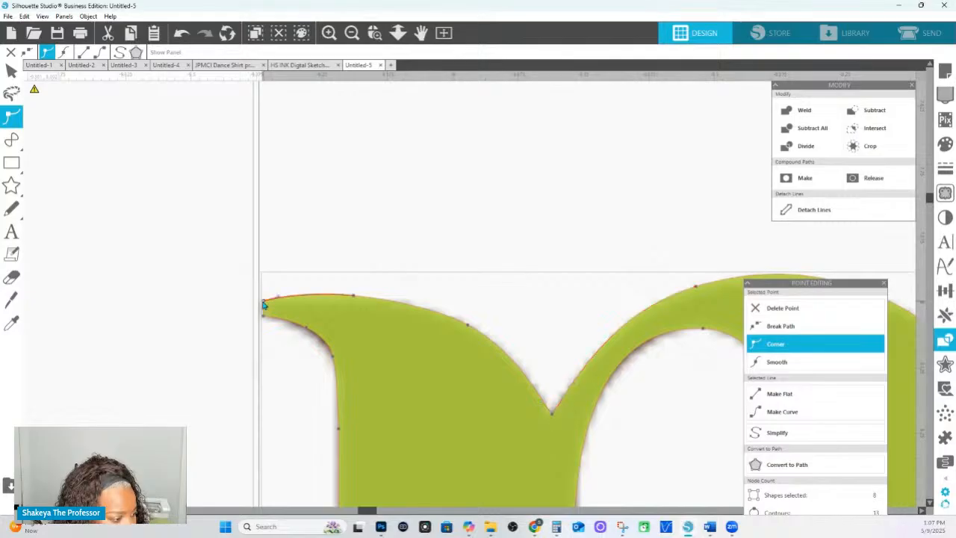
left_click(264, 318)
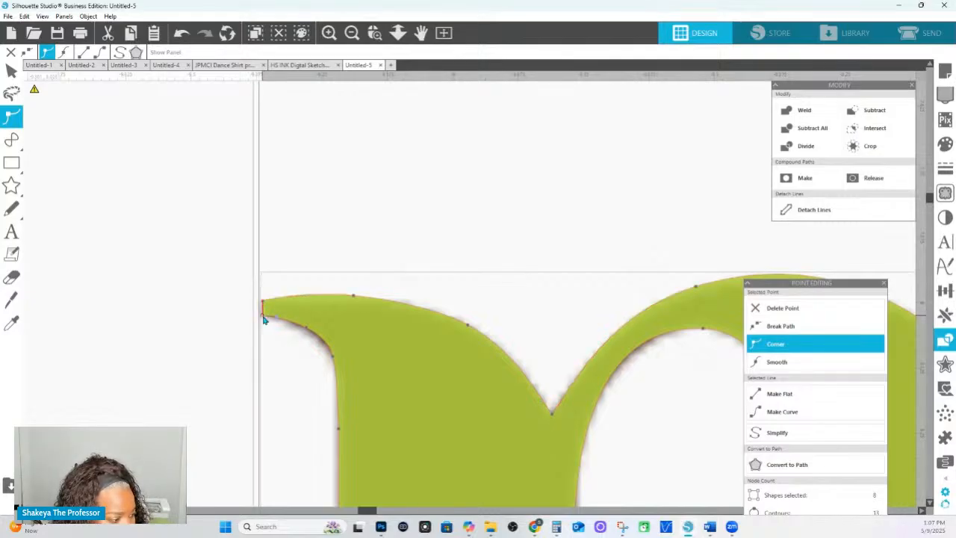
- Adjust the curve handle at the valley between the m's top serif and its first arch
left_click(398, 32)
left_click_drag(439, 319, 435, 216)
left_click(561, 301)
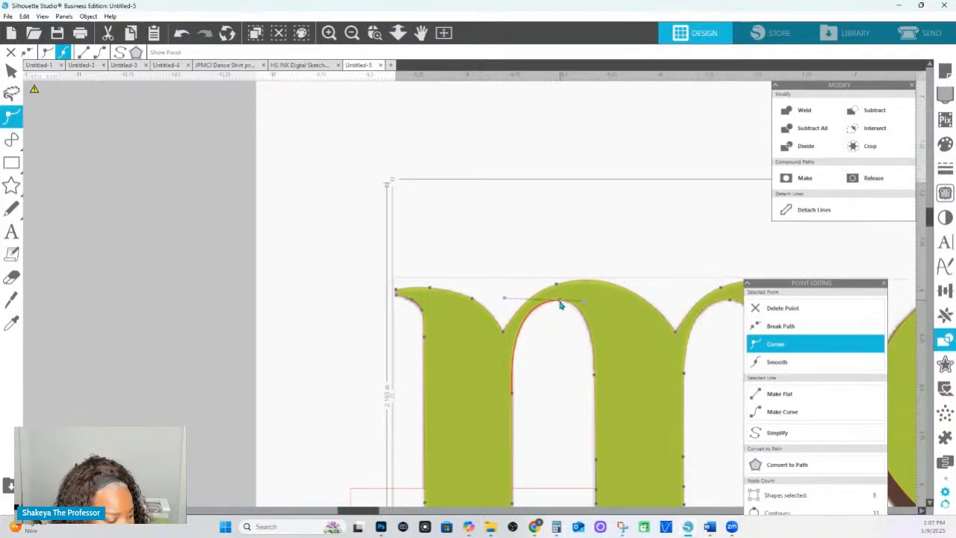
left_click(503, 332)
left_click_drag(512, 322, 508, 320)
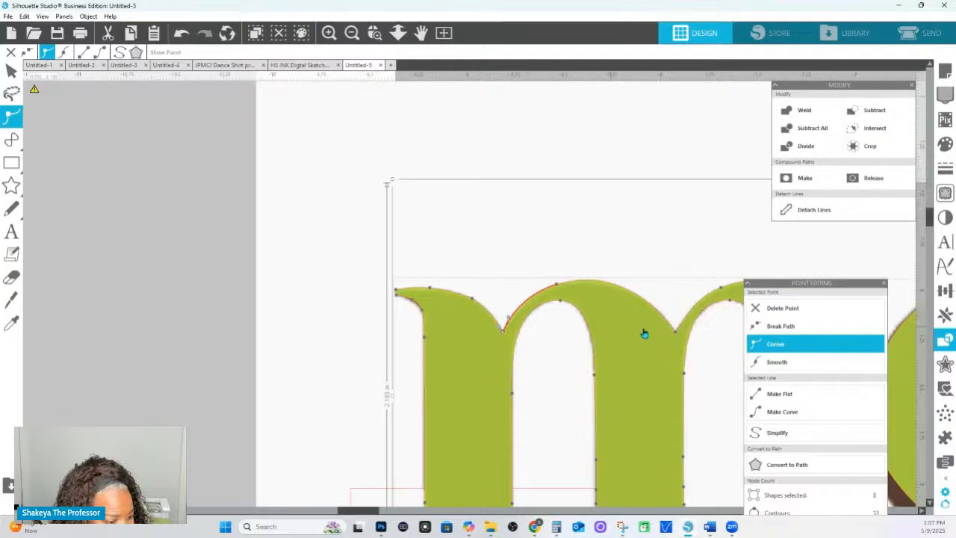
- Refine the outer curve of the m's second arch, shortening the shoulder point's upper handle and slightly extending its lower one
left_click(676, 331)
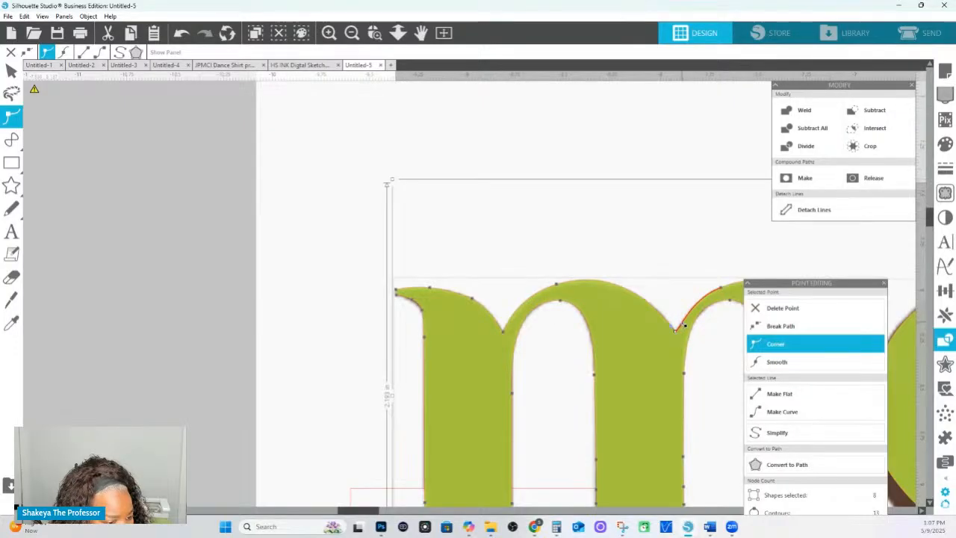
scroll(682, 324, "right", 3)
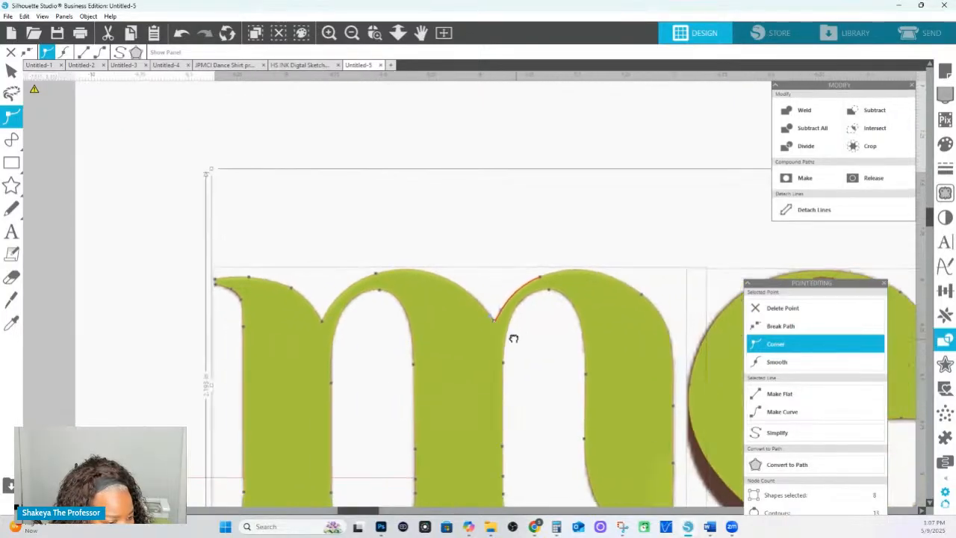
left_click(529, 278)
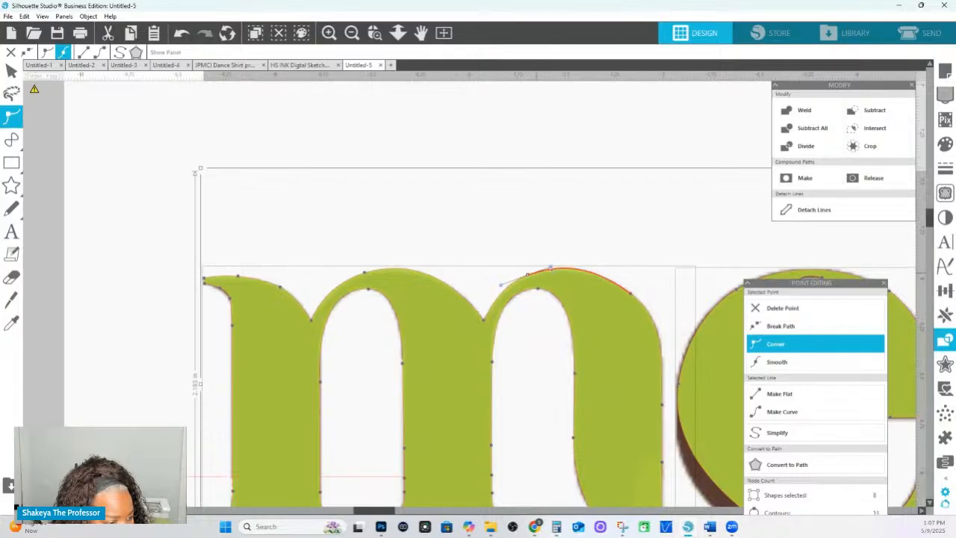
left_click(574, 274)
left_click(634, 296)
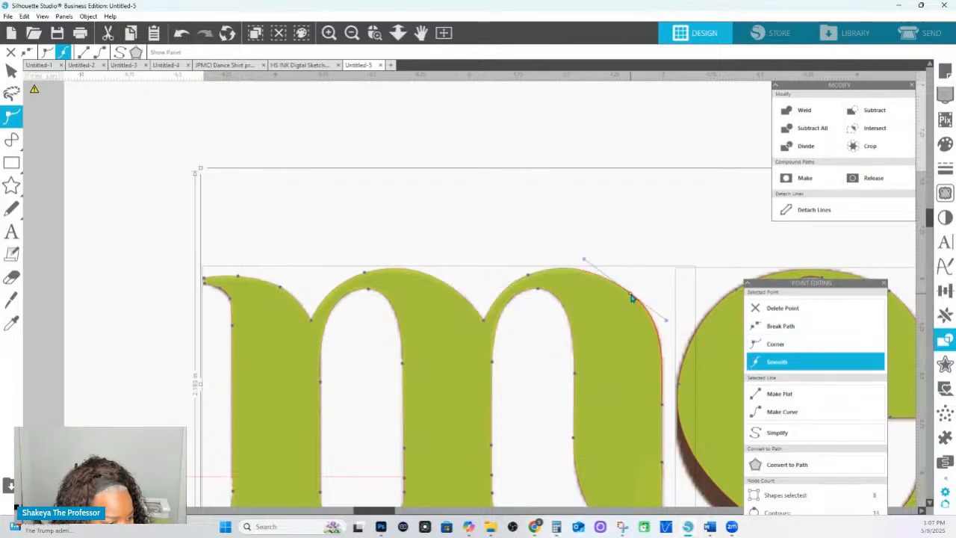
left_click_drag(587, 262, 596, 267)
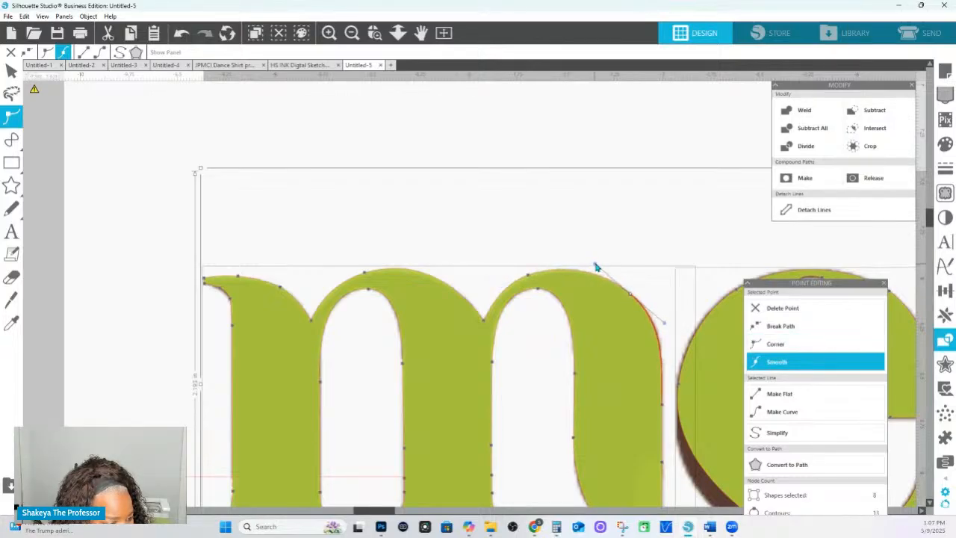
left_click_drag(664, 324, 666, 325)
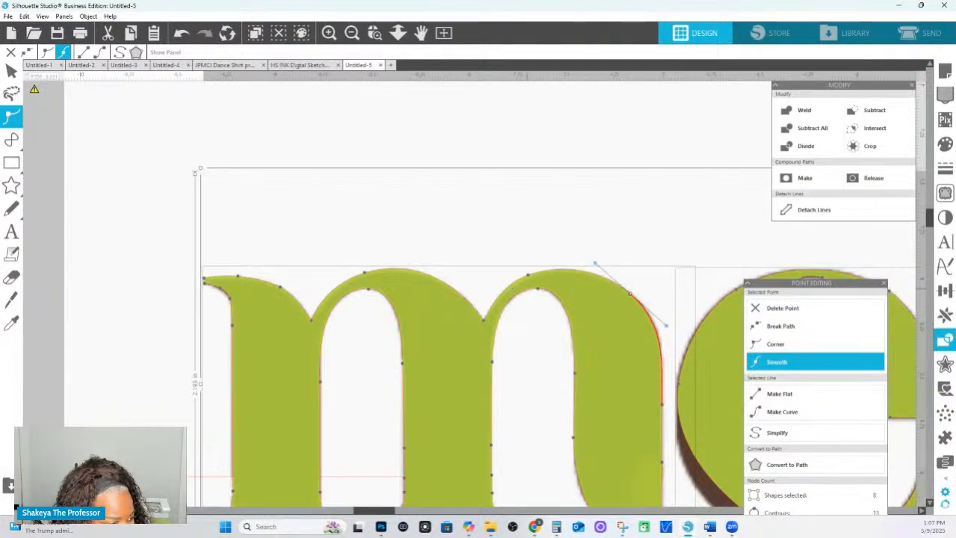
- Finish editing the m and place copies of the red serif foot over the bases of the l and both stems of the first n
left_click(404, 171)
left_click(402, 37)
left_click_drag(453, 161, 454, 202)
right_click(455, 202)
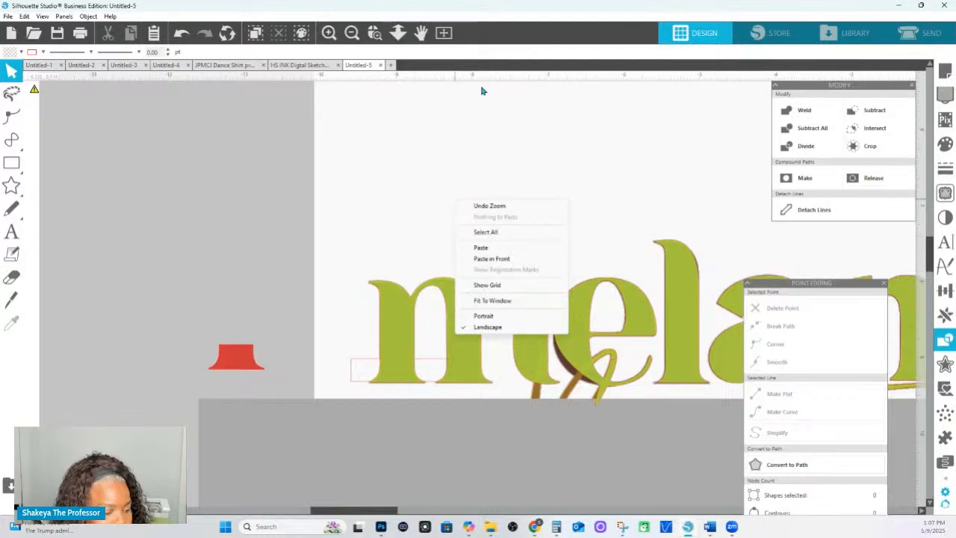
left_click(402, 37)
left_click_drag(401, 166, 371, 216)
right_click(371, 216)
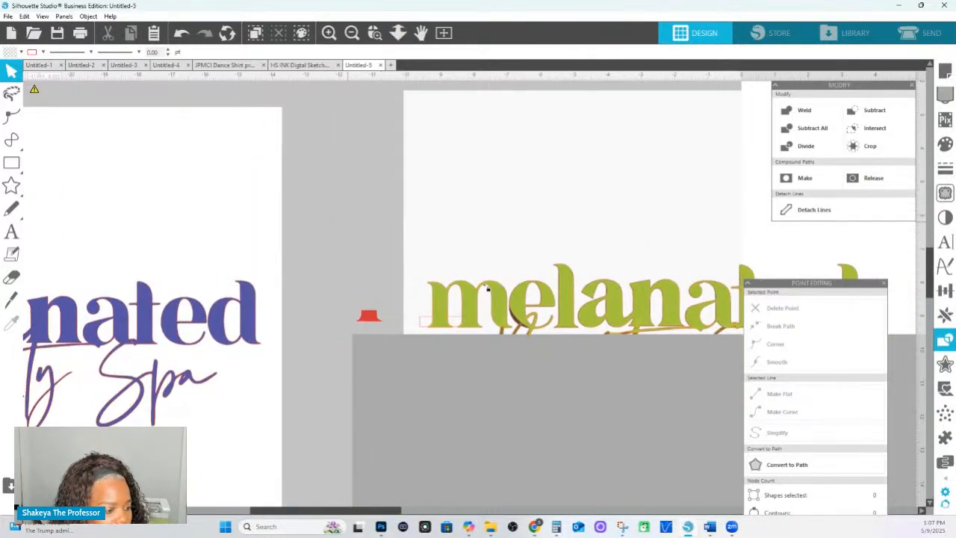
left_click_drag(490, 396, 377, 383)
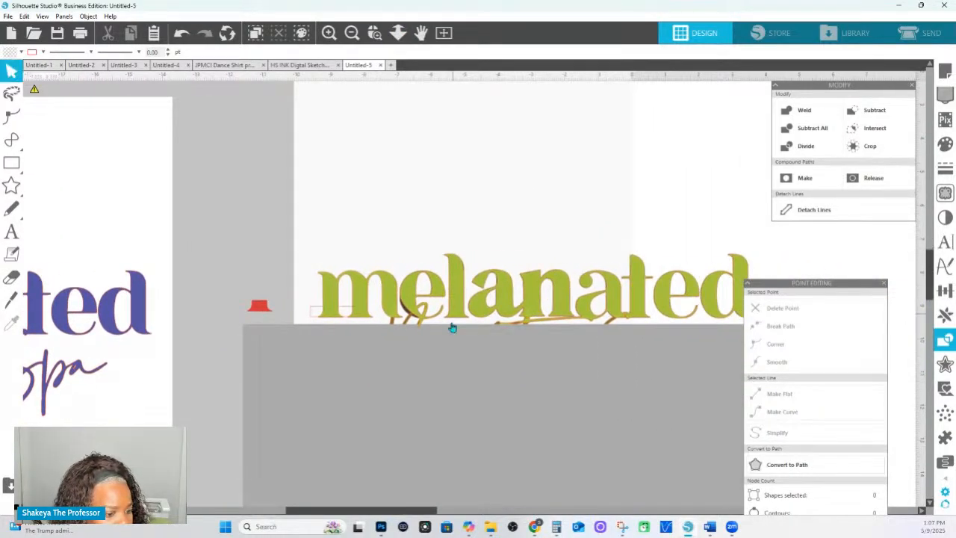
left_click_drag(426, 340, 378, 342)
left_click(338, 290)
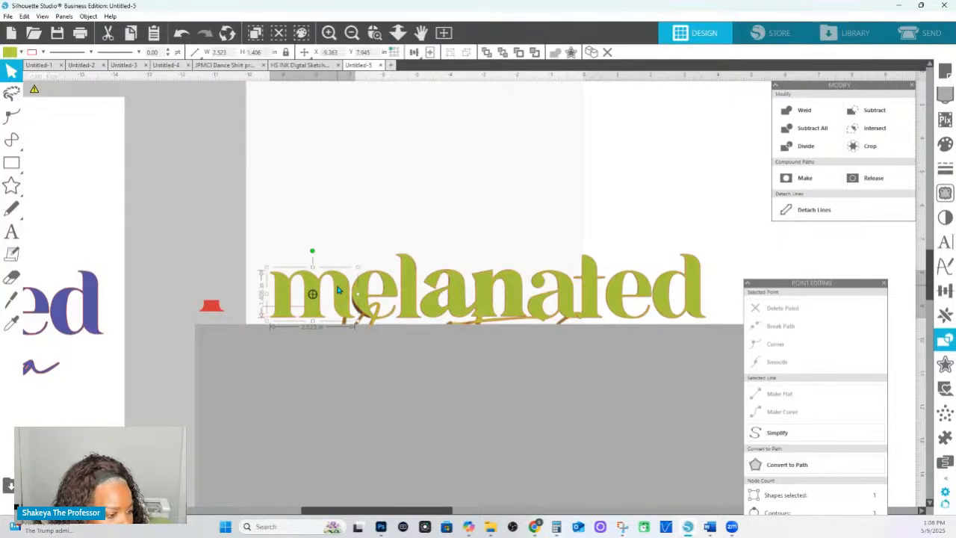
left_click(217, 311)
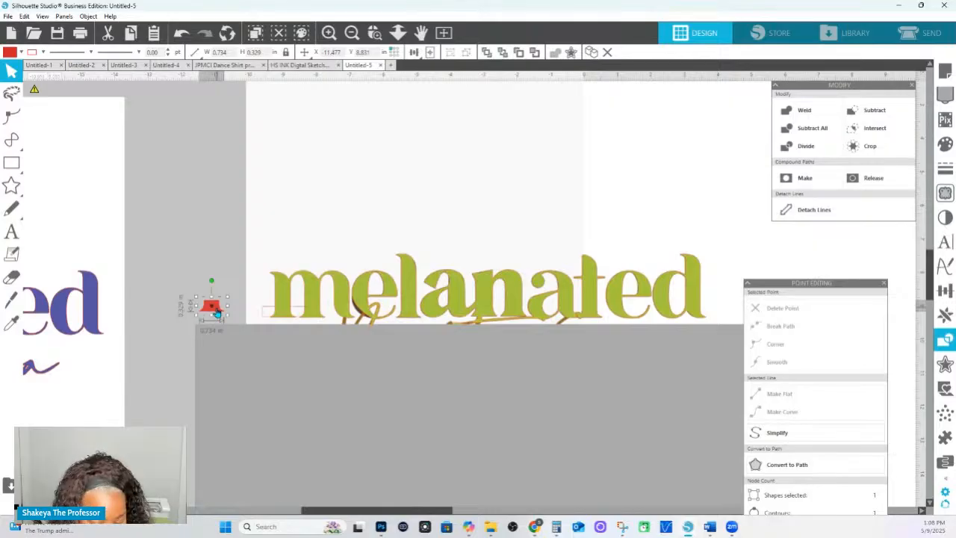
left_click_drag(217, 308, 517, 320)
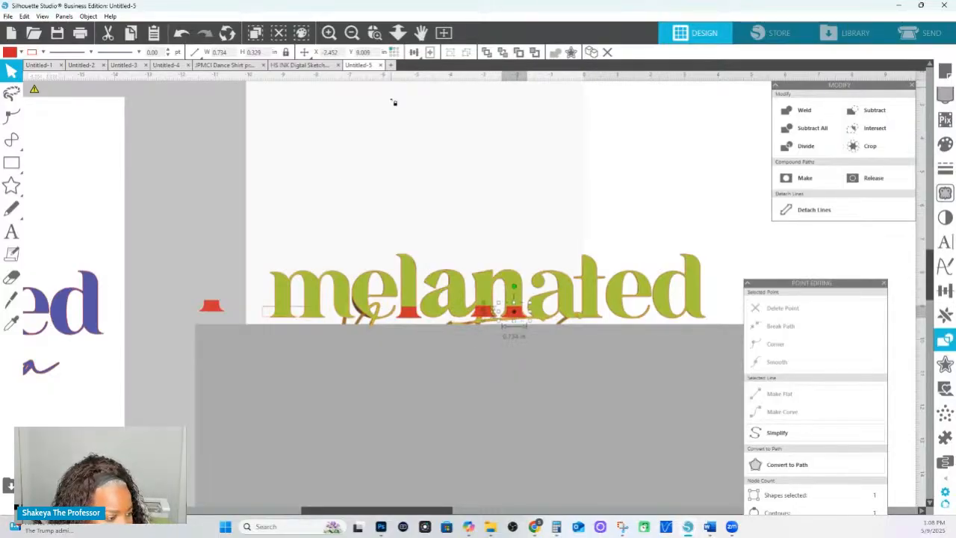
- Delete the stray script-swash points from the e's outline and set a smooth point at the bottom of its bowl
left_click_drag(435, 306, 493, 332)
double_click(371, 280)
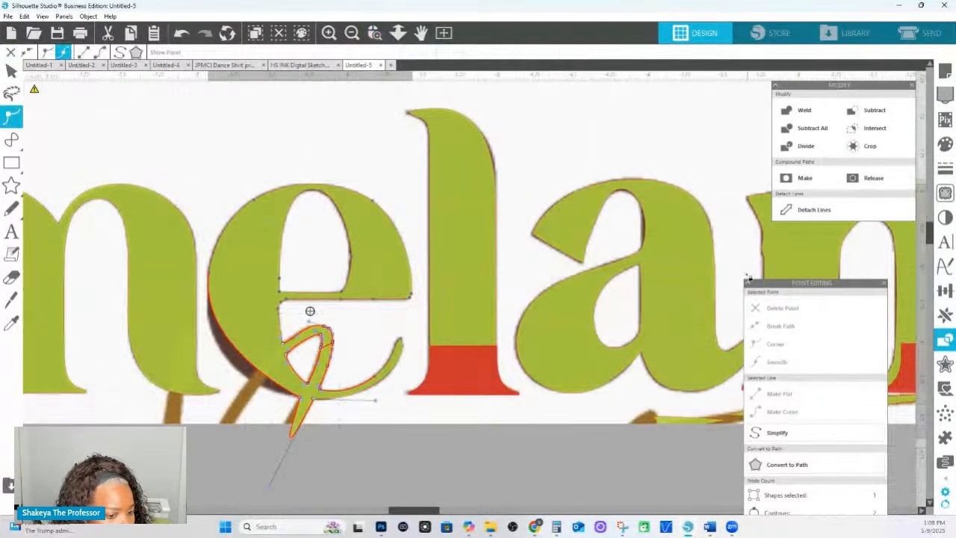
left_click(836, 315)
mouse_move(320, 347)
left_mouse_down()
mouse_move(281, 400)
mouse_move(277, 393)
left_mouse_up()
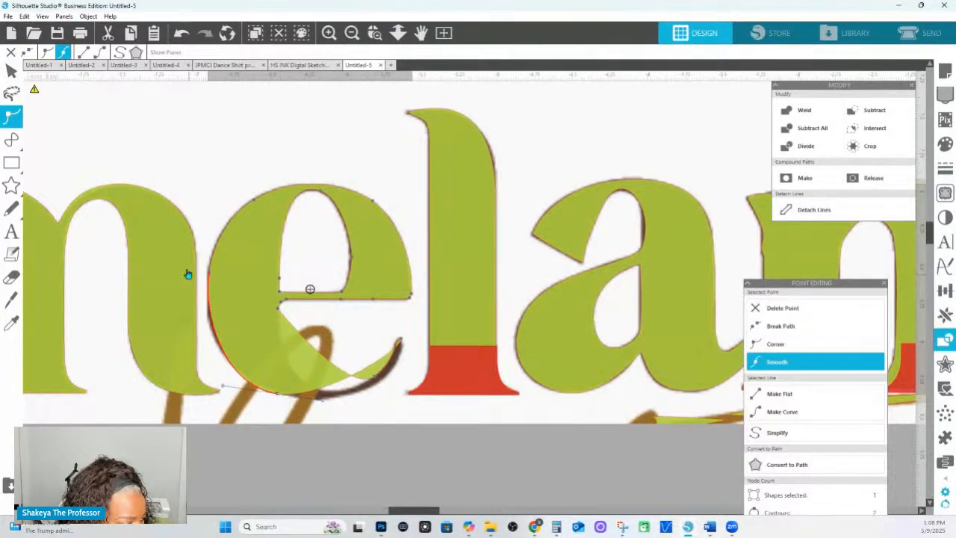
- Smooth the e's outer bowl by moving its leftmost point slightly outward, lengthening its lower handle and refining the two upper points
left_click_drag(210, 273, 207, 271)
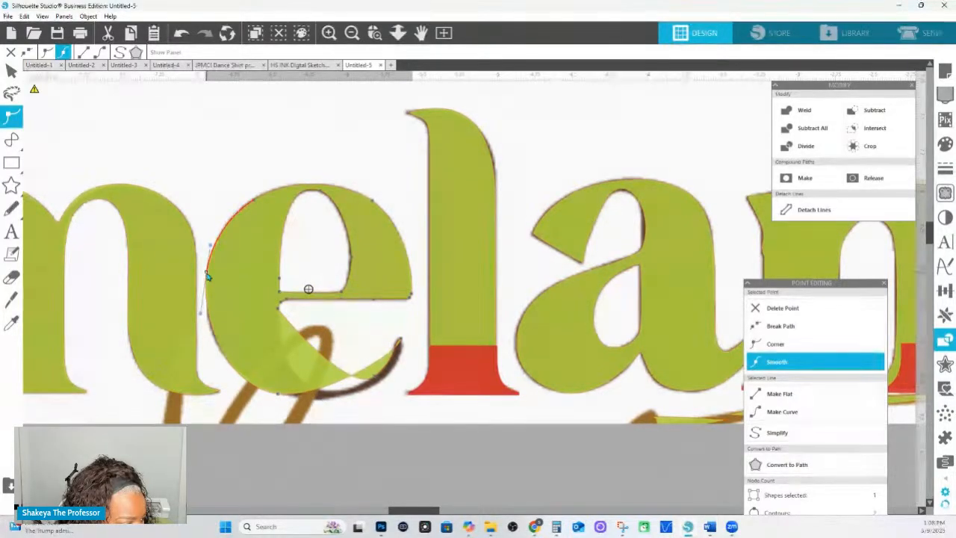
left_click_drag(200, 313, 198, 324)
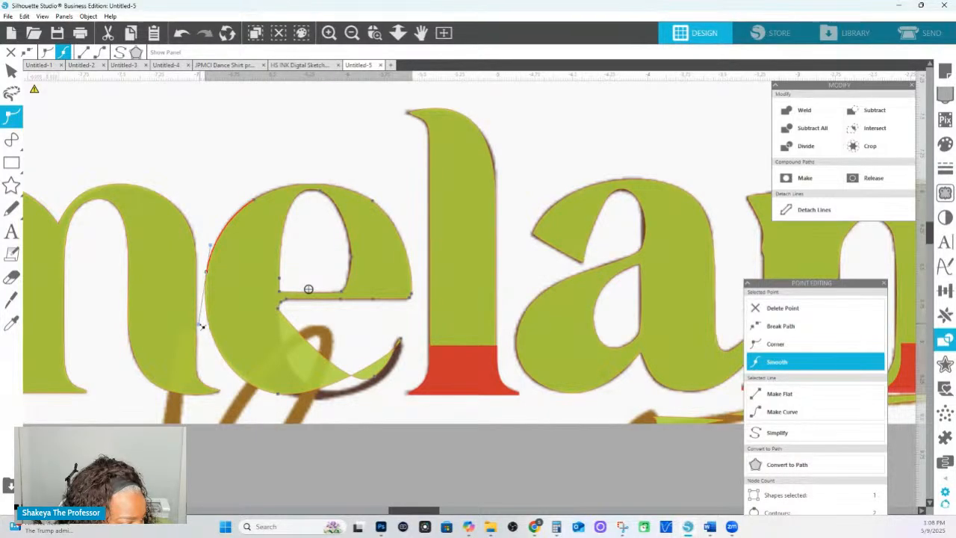
left_click_drag(201, 325, 202, 324)
left_click(252, 202)
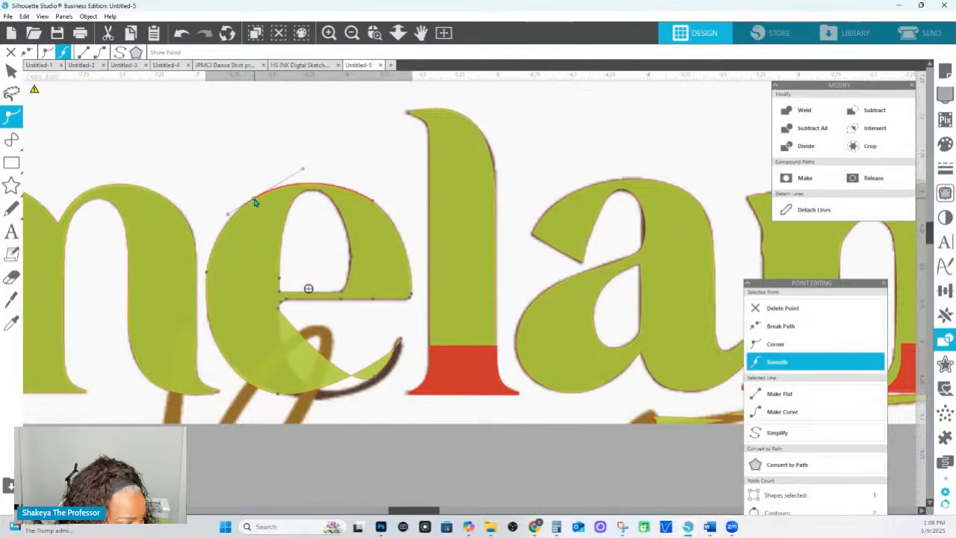
left_click(374, 201)
- Reduce the e's right crossbar tip to one corner point with a flat underside, and refine the outer curve above it
left_click(409, 299)
left_click(779, 393)
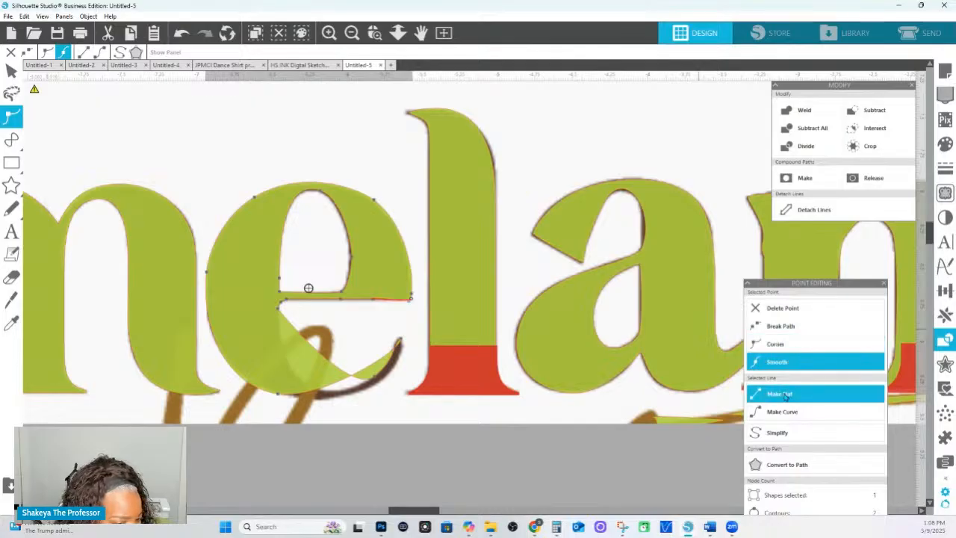
left_click(414, 300)
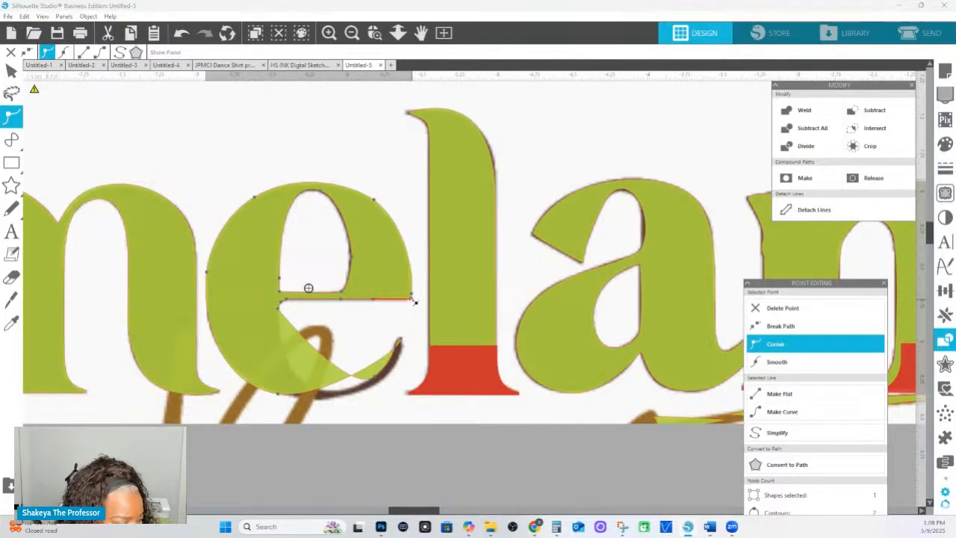
left_click(412, 296)
left_click(779, 307)
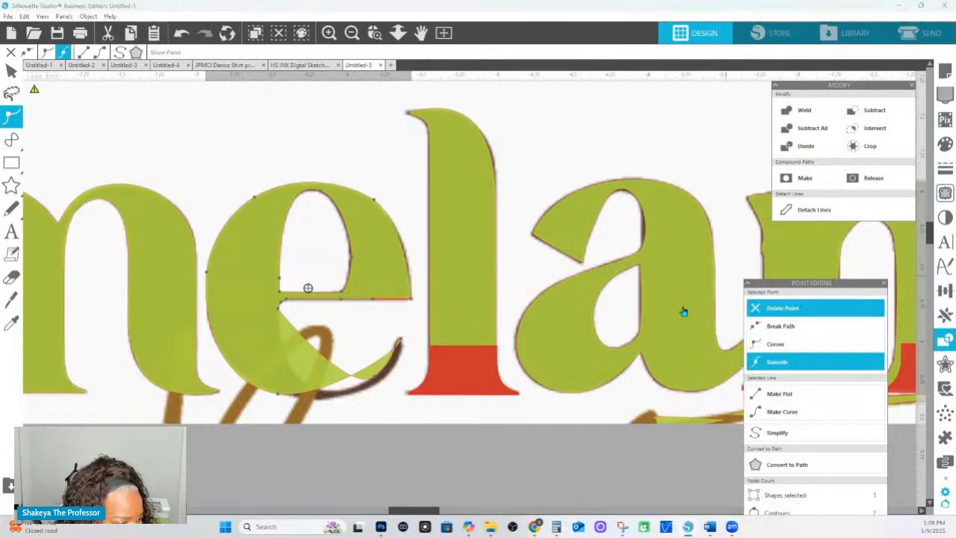
left_click(415, 300)
left_click(782, 411)
left_click(776, 361)
left_click(775, 344)
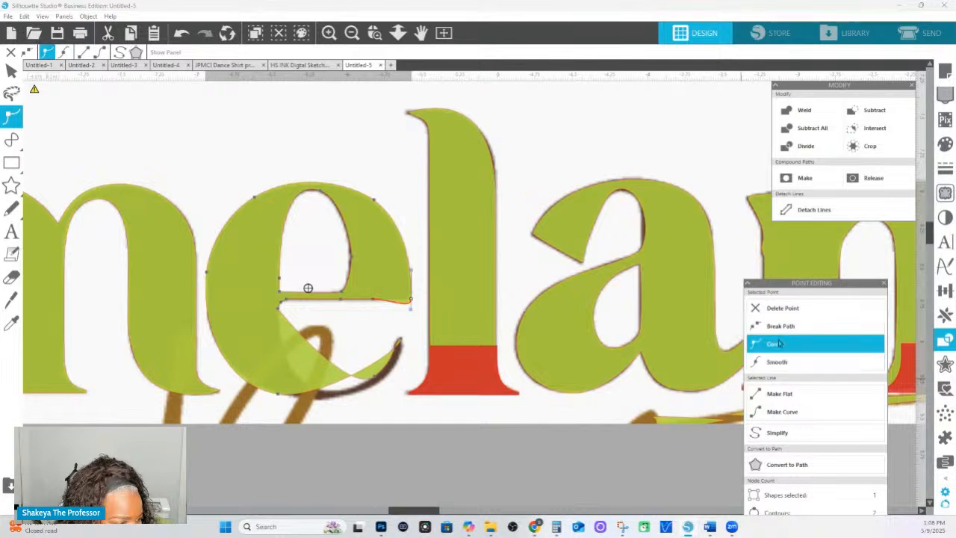
left_click(748, 394)
left_click(373, 203)
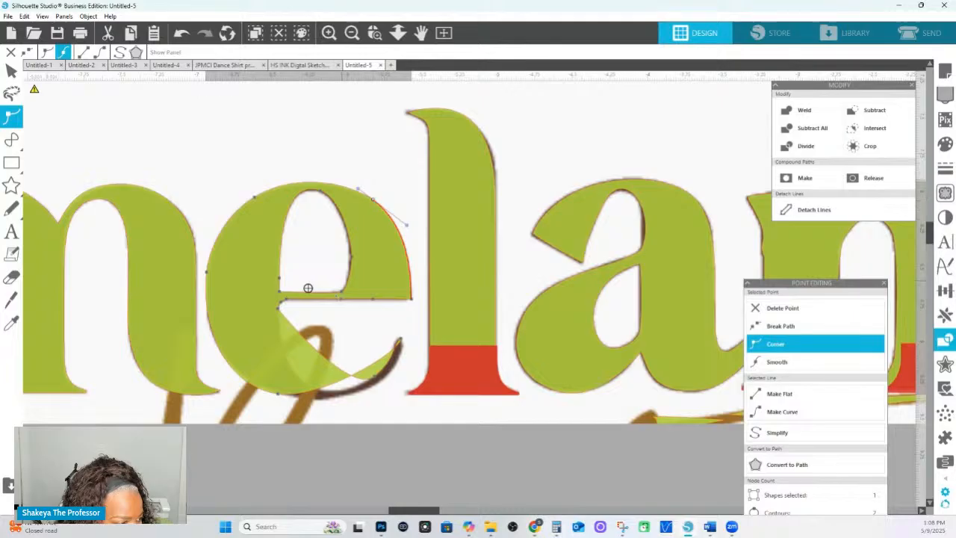
- Flatten the bottom edge of the e's counter and make its two end points corners
left_click(340, 295)
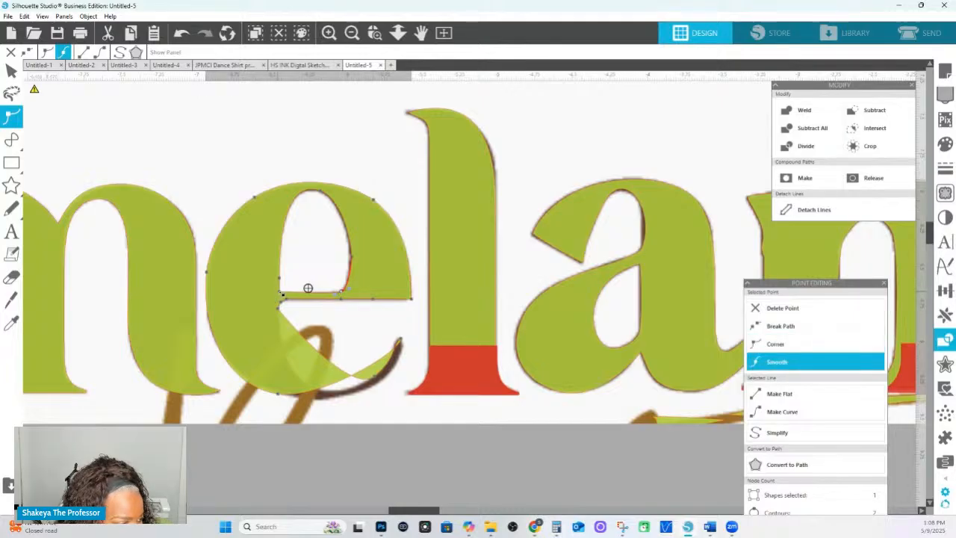
left_click(282, 292)
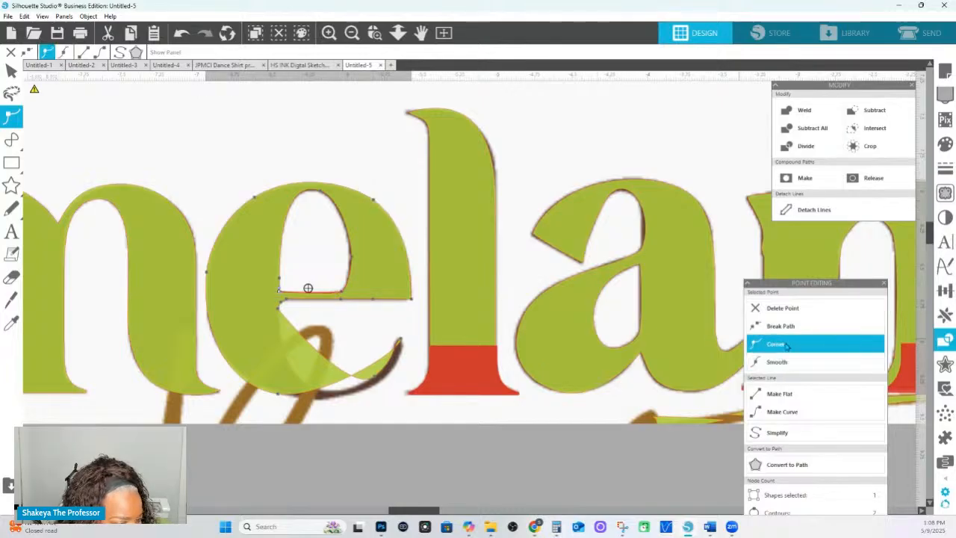
left_click(778, 394)
left_click(345, 292)
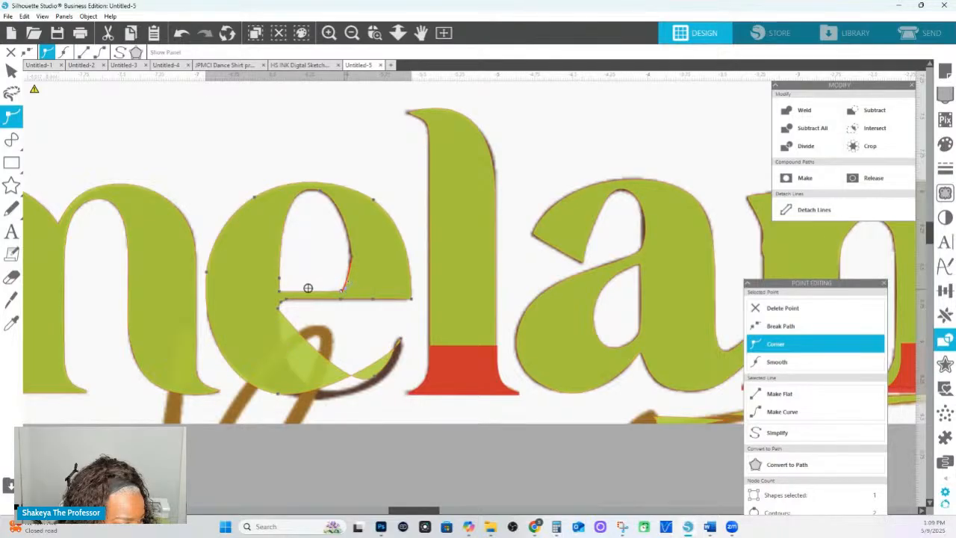
- Reshape the right side of the e's counter by adjusting its side, top and lower-right points and their handles
left_click(348, 252)
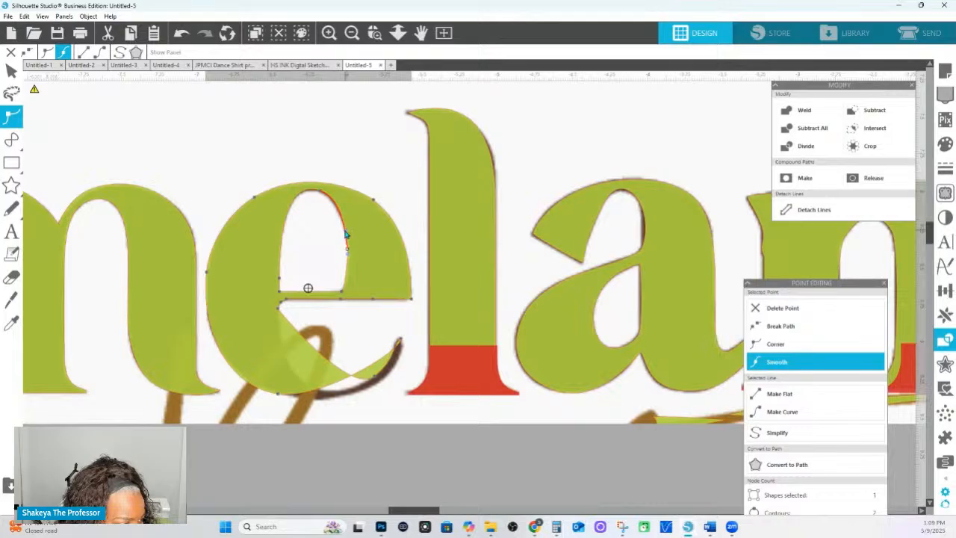
left_click_drag(320, 192, 318, 193)
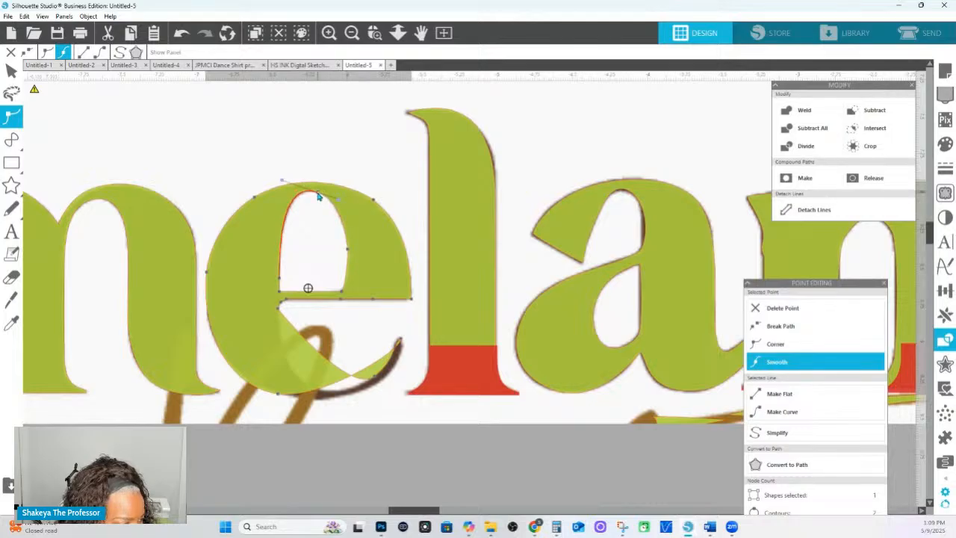
left_click(347, 250)
left_click_drag(348, 252, 349, 260)
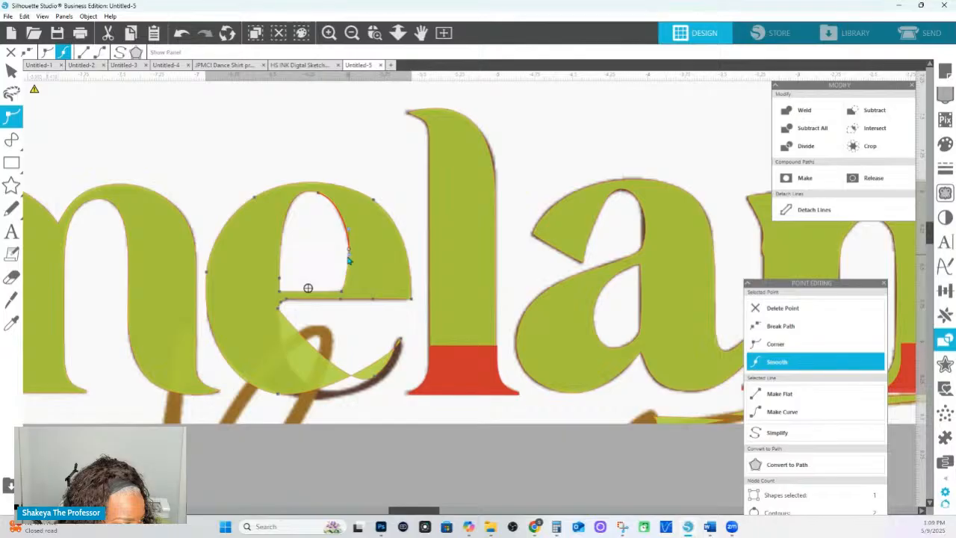
mouse_move(342, 292)
left_mouse_down()
mouse_move(371, 295)
mouse_move(357, 300)
mouse_move(347, 287)
left_mouse_up()
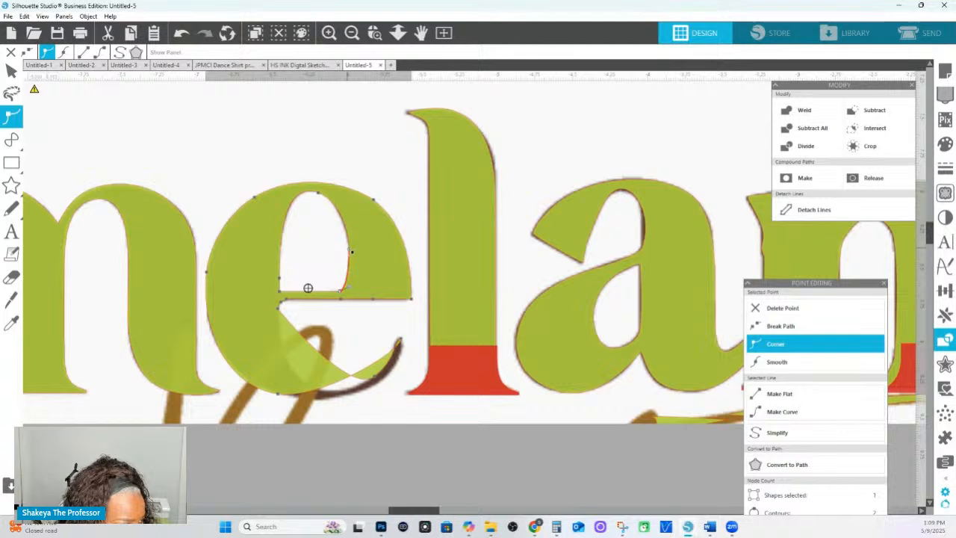
left_click(347, 251)
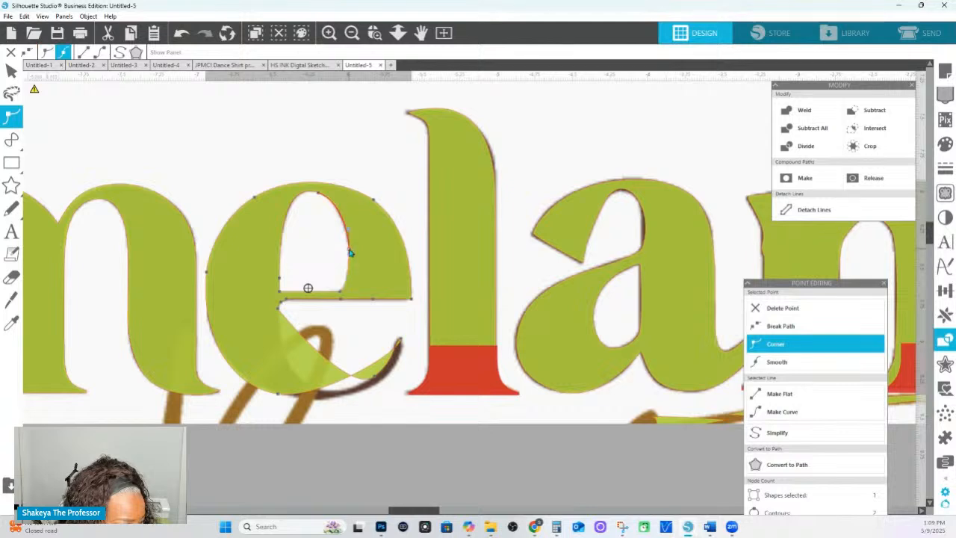
- Replace the off-centre point atop the e's counter with a centred smooth point and extend its handle to round the right side
left_click(283, 238)
left_click(313, 193)
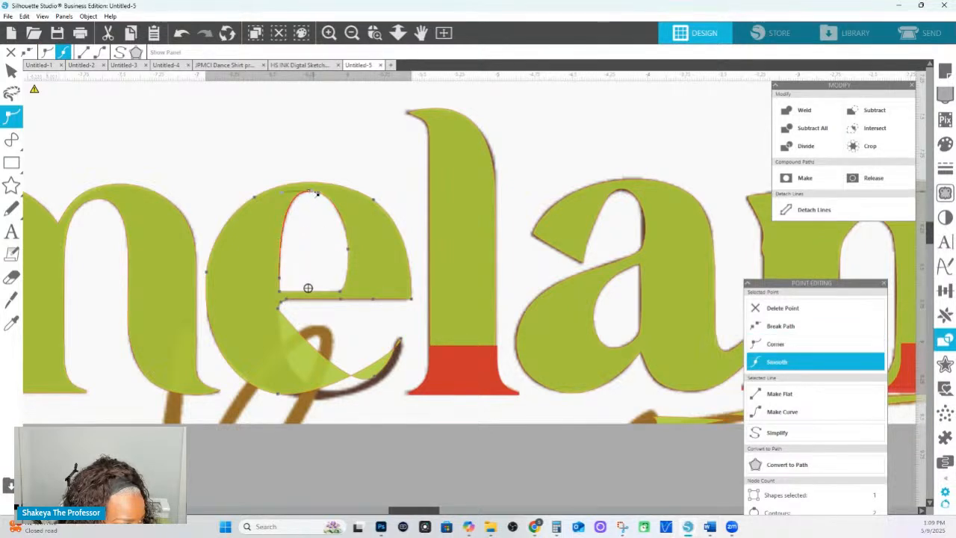
left_click(780, 307)
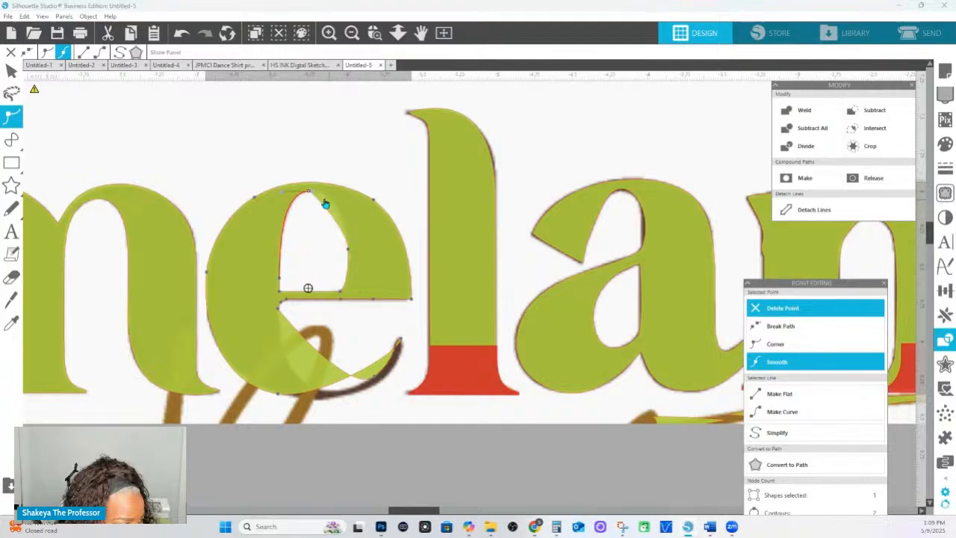
left_click_drag(314, 195, 335, 194)
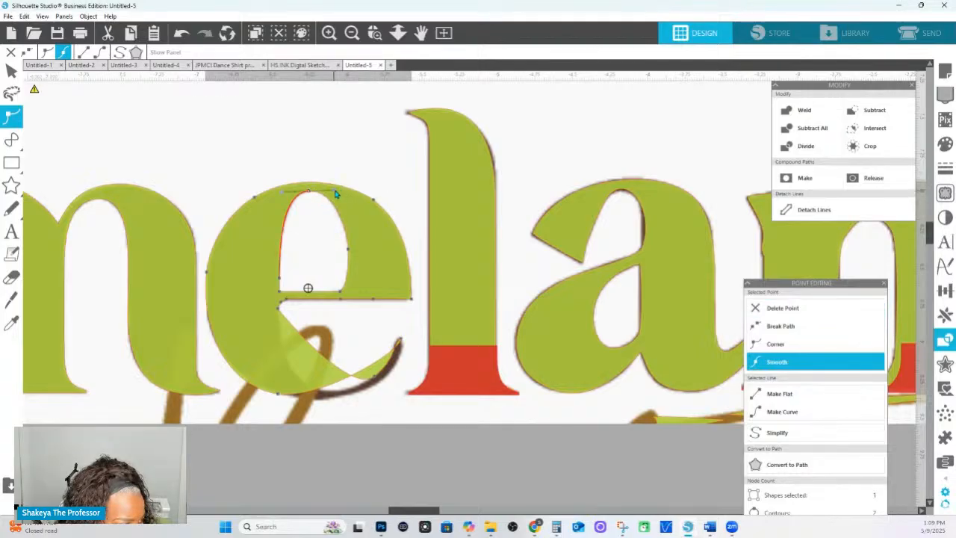
- Make the lower-left point of the e's counter a corner, and fine-tune the counter's right side and the letter's outer left curve
left_click(279, 279)
left_click(775, 343)
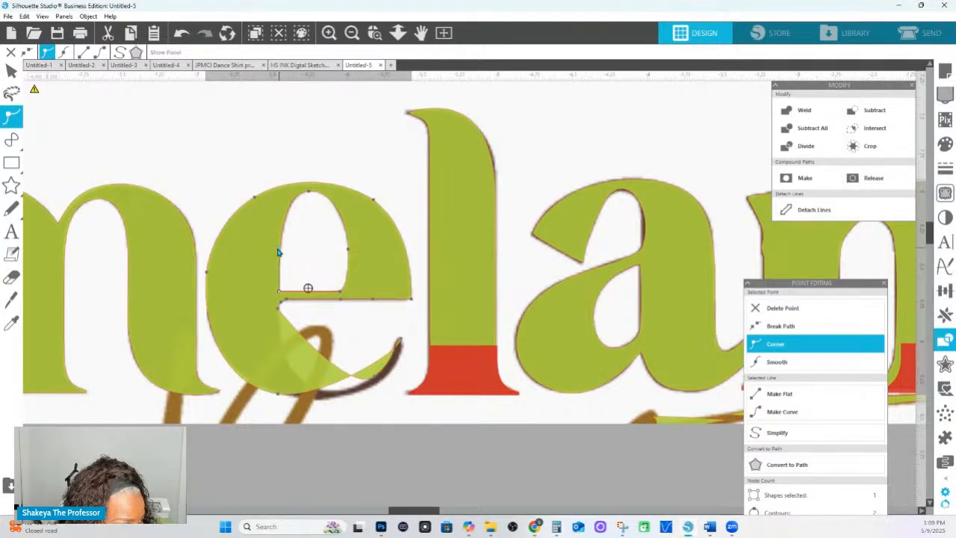
left_click(348, 251)
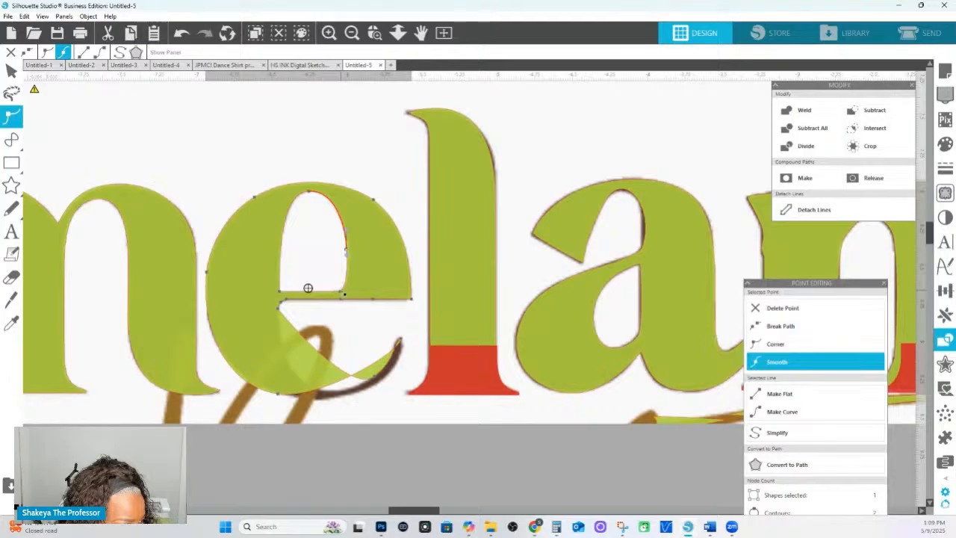
left_click(345, 292)
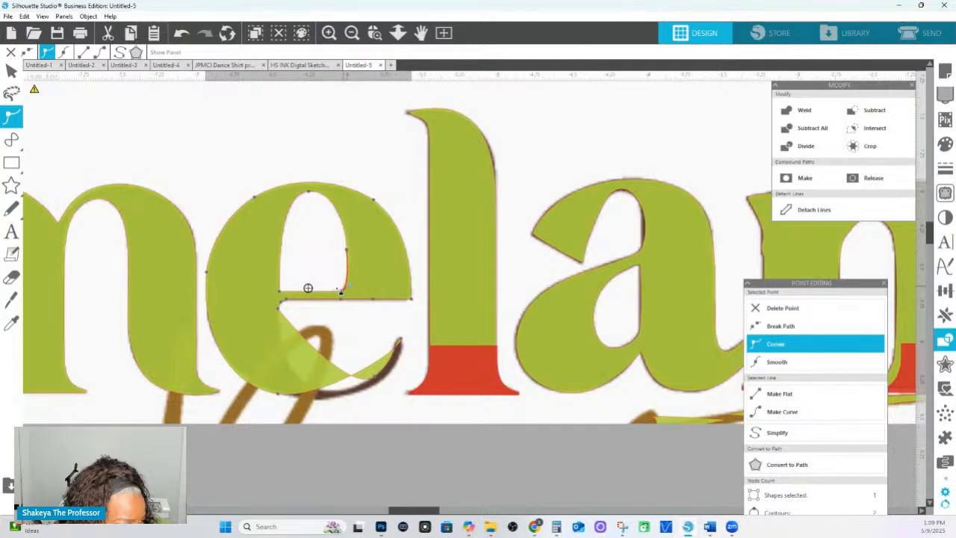
left_click(210, 275)
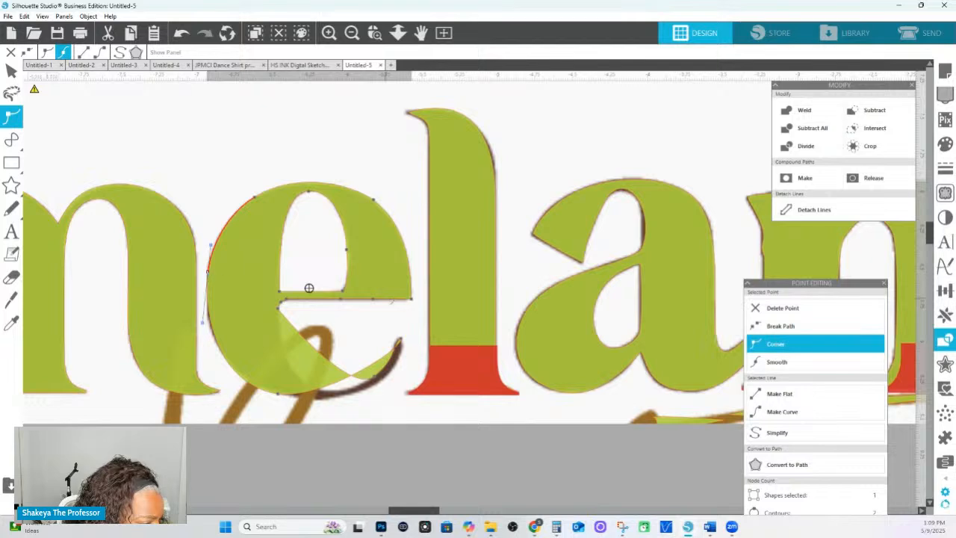
- Draw a guide rectangle about 1.326 by 0.378 in across the opening below the e's crossbar and fill it grey
left_click(22, 174)
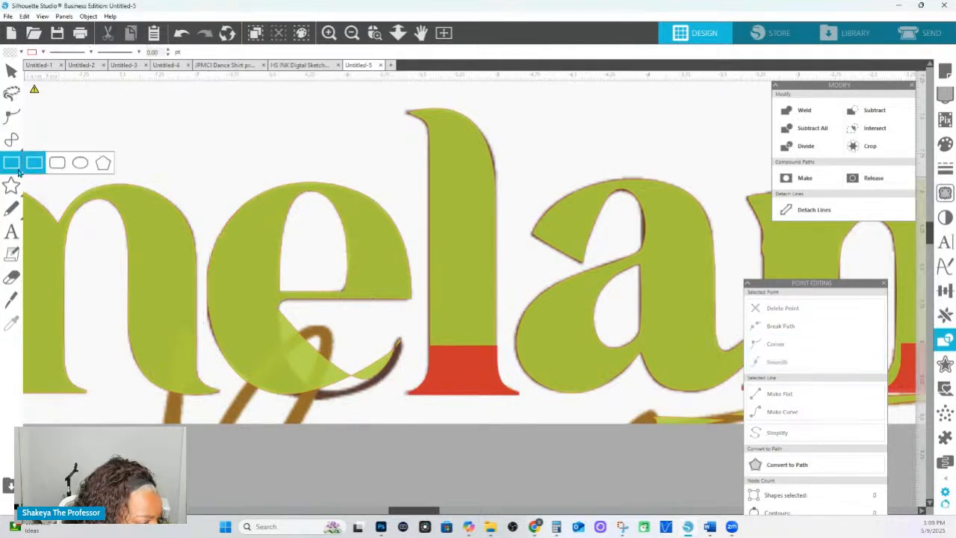
left_click_drag(236, 297, 437, 359)
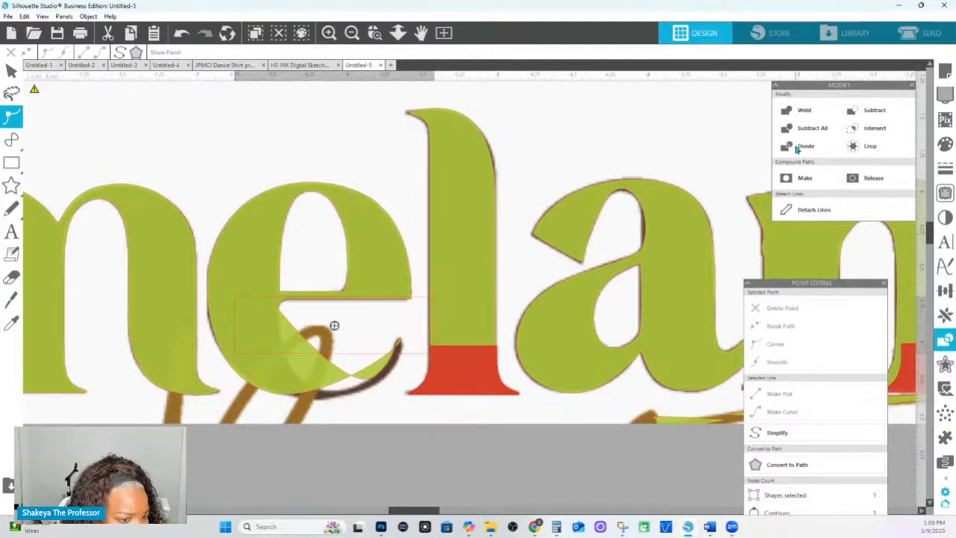
left_click(234, 357)
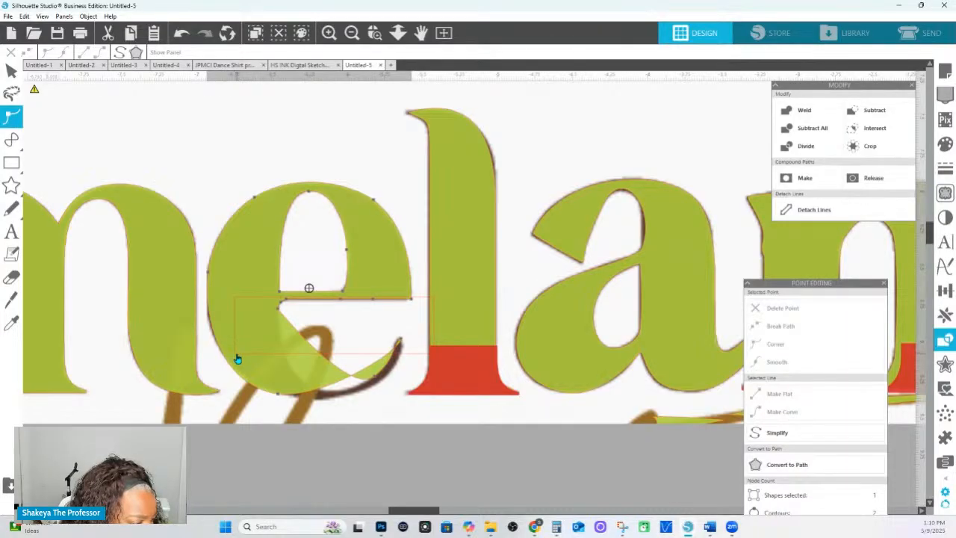
left_click(236, 358)
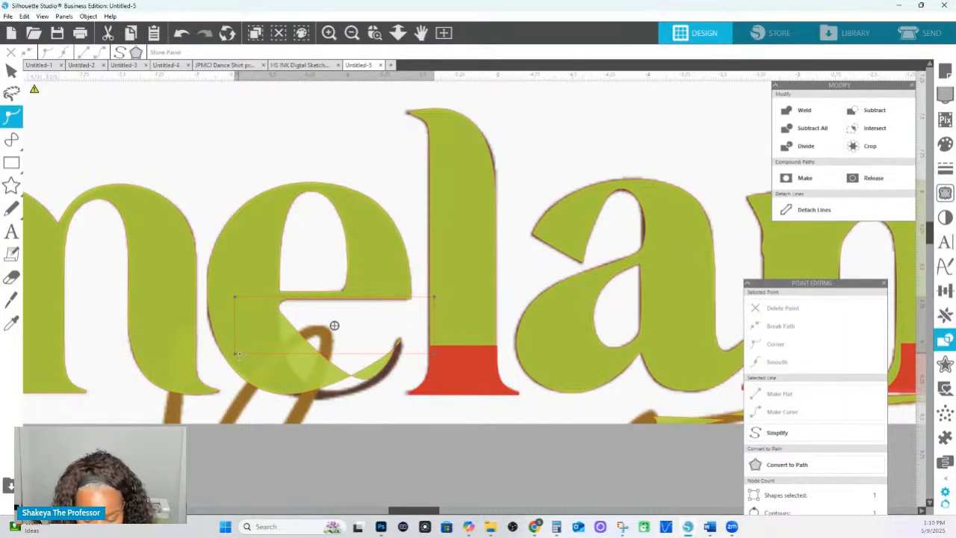
double_click(239, 354)
left_click(278, 431)
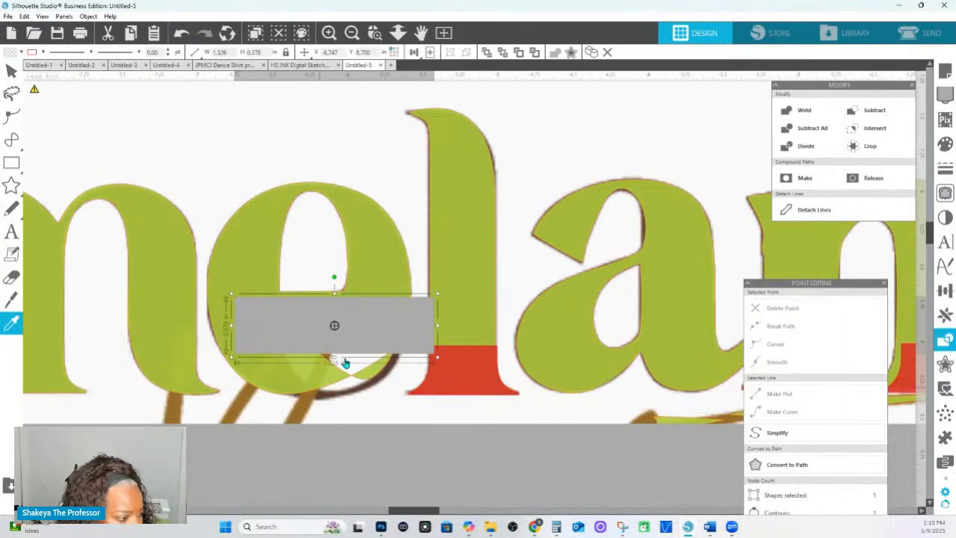
- Align the grey rectangle with the underside of the e's crossbar as a straightness guide, and move it down clear of the crossbar
double_click(402, 300)
left_click(396, 319)
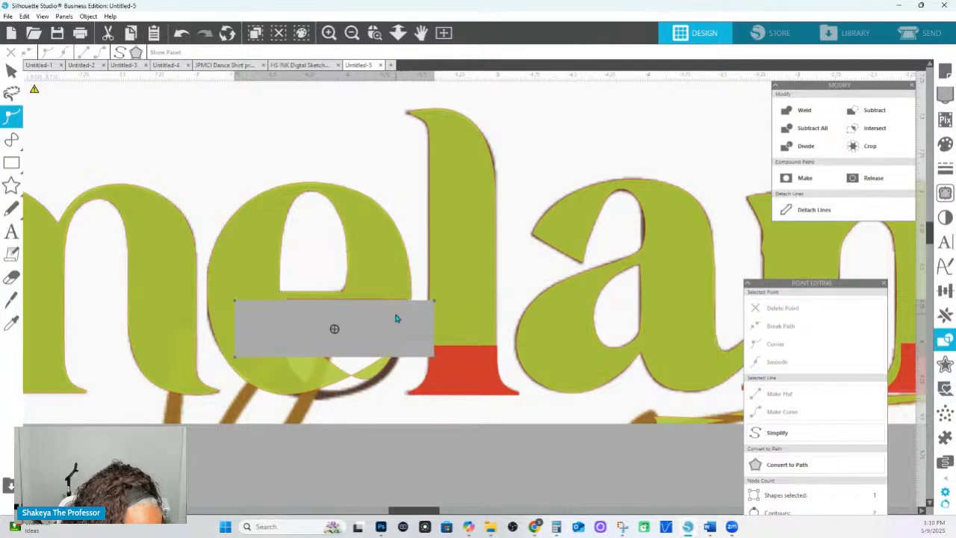
left_click(379, 294)
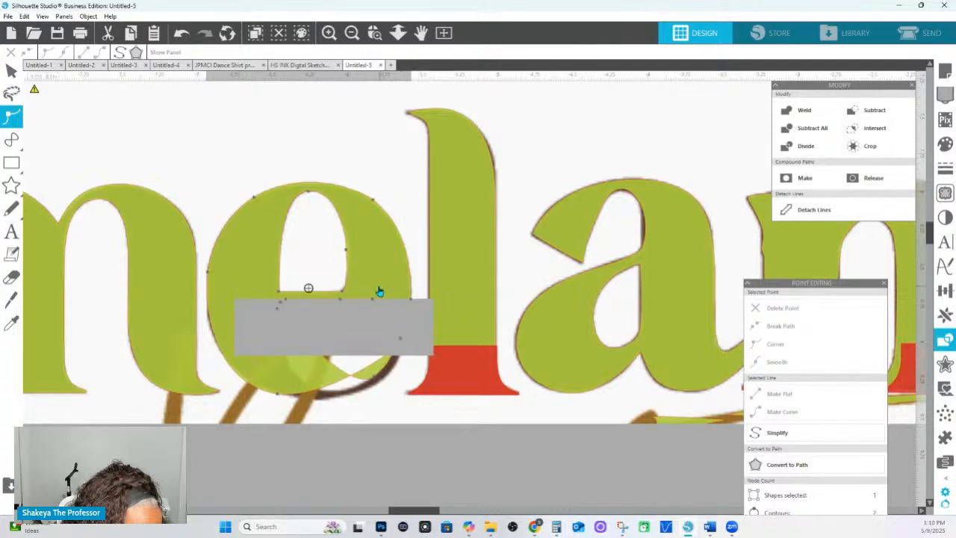
left_click(335, 303)
left_click(340, 237)
left_click_drag(344, 333, 352, 407)
left_click(336, 301)
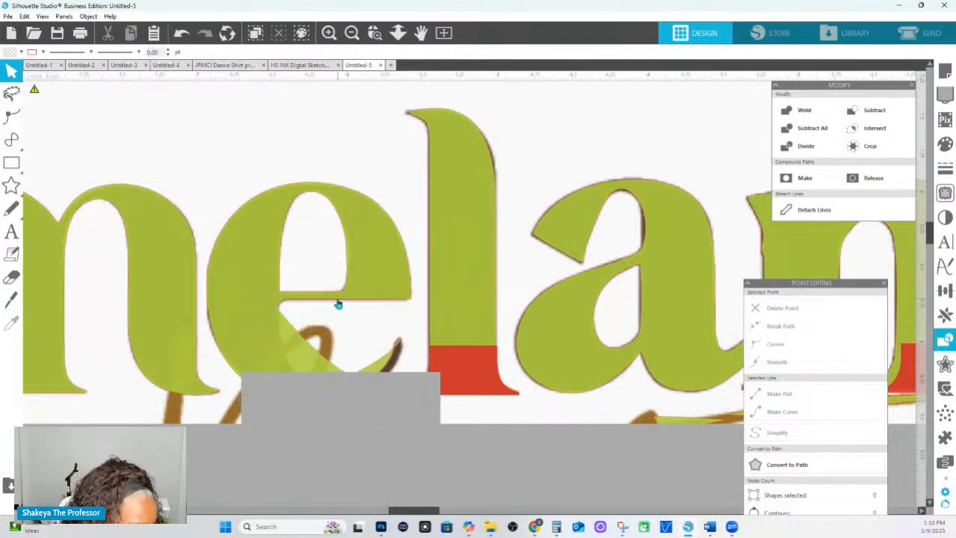
- Delete the surplus points where the e's crossbar underside meets the bowl, leaving a single inner corner point
double_click(336, 299)
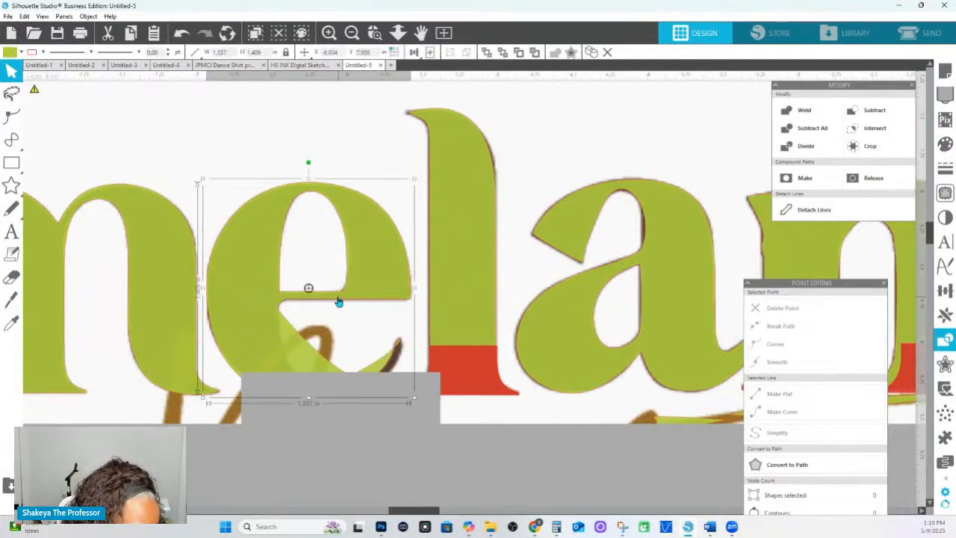
left_click(284, 302)
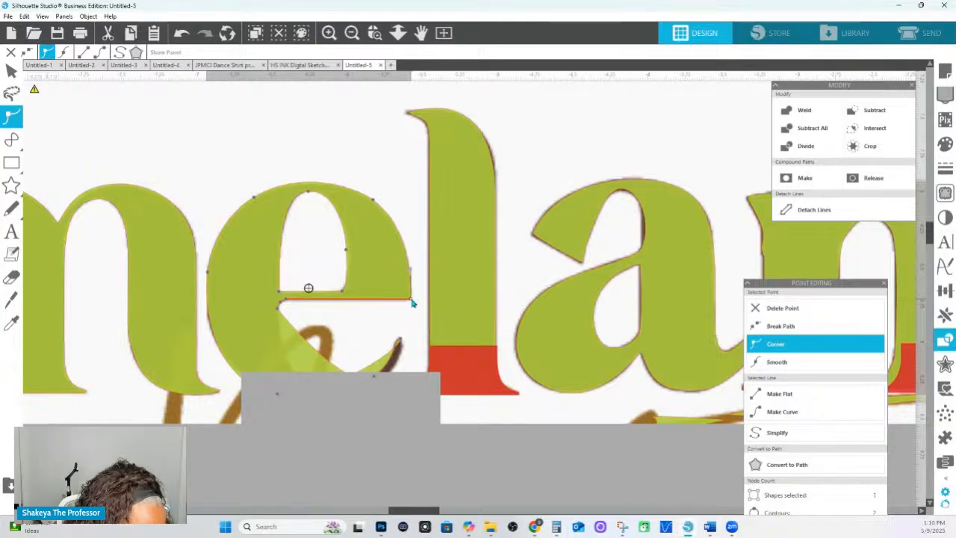
left_click(291, 325)
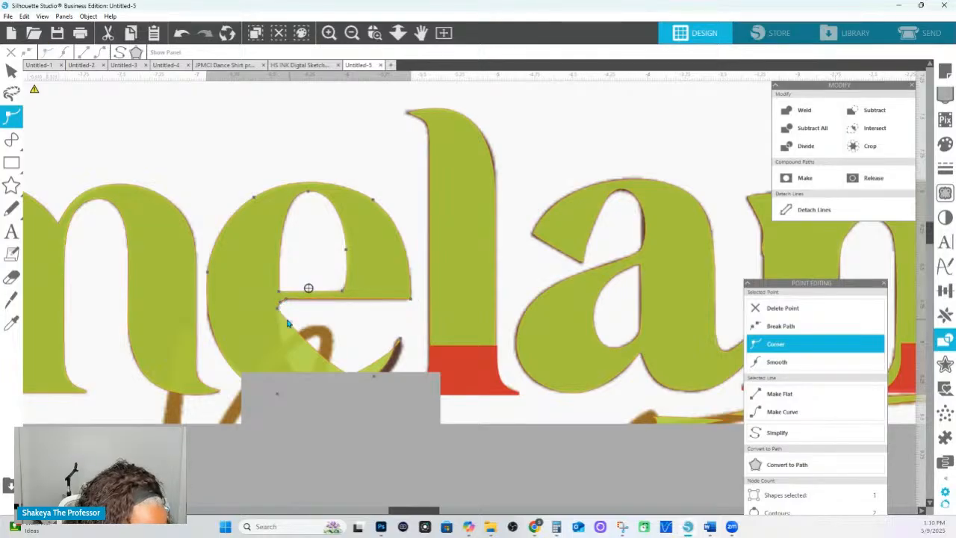
left_click(277, 307)
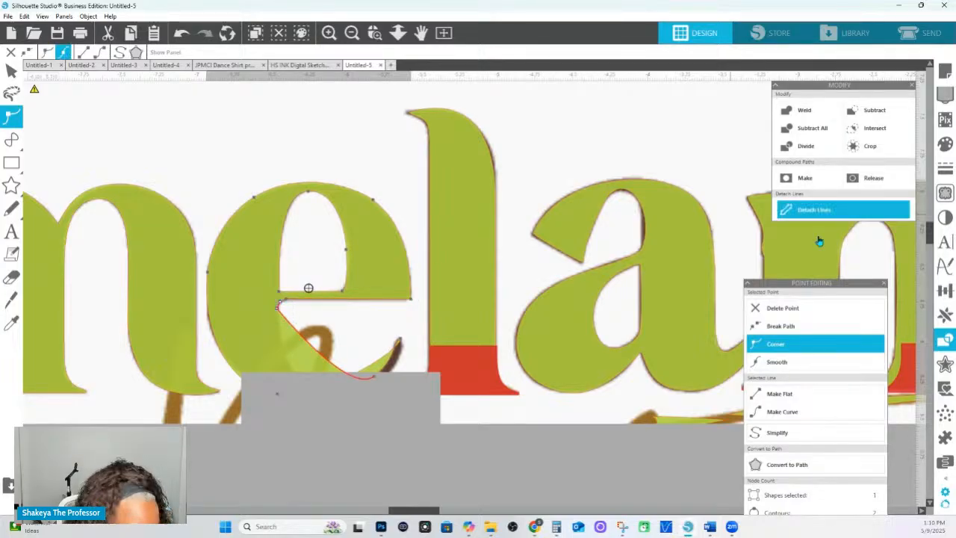
left_click(800, 308)
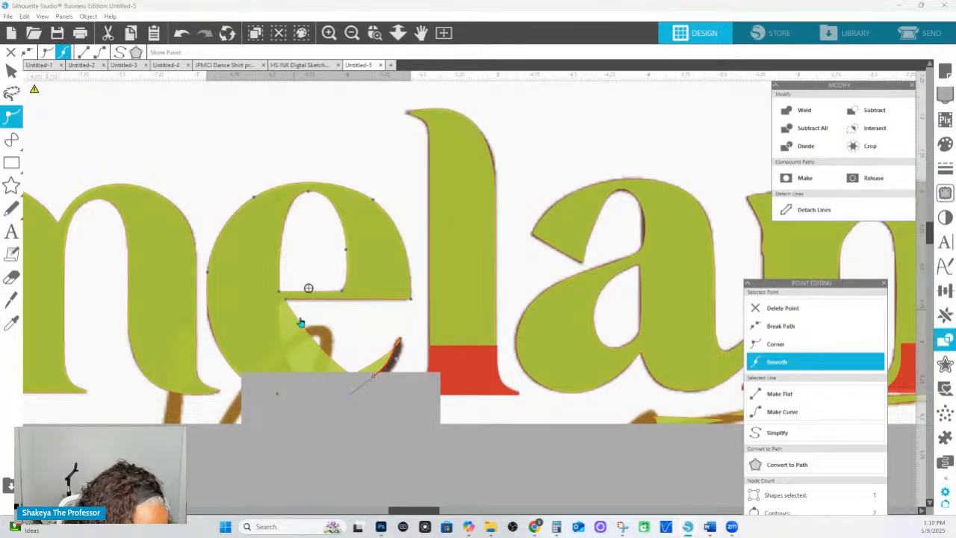
- Round the inner and outer edges of the e's lower bowl with added points, and move the grey rectangle off the page
left_click_drag(309, 339, 299, 376)
scroll(307, 368, "down", 5)
left_click_drag(350, 354, 339, 436)
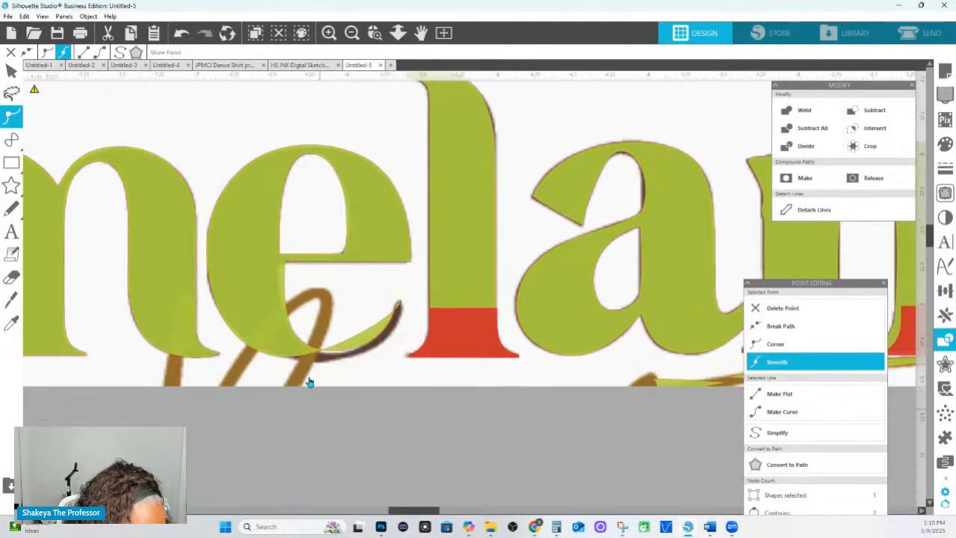
left_click(351, 339)
left_click(351, 341)
mouse_move(351, 340)
left_mouse_down()
mouse_move(371, 356)
mouse_move(362, 355)
left_mouse_up()
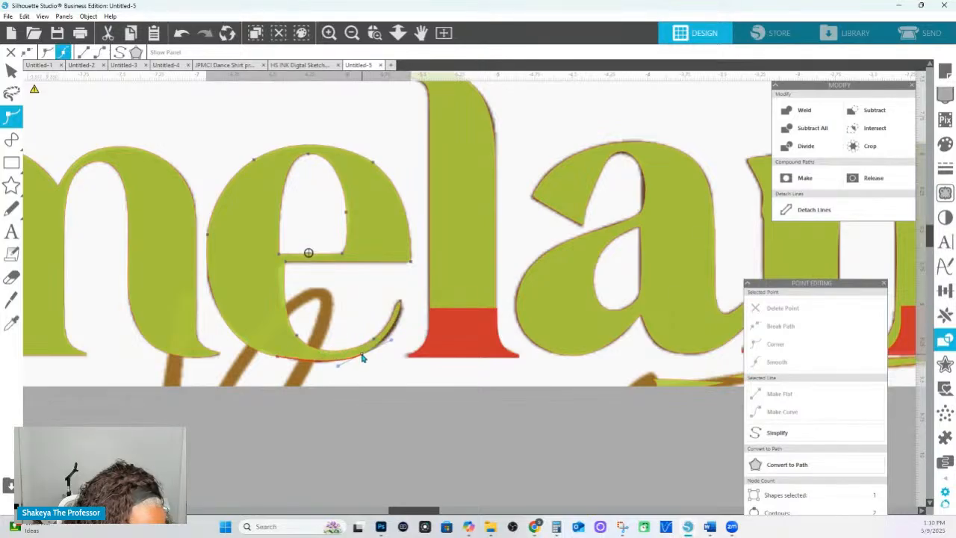
- Shape the e's tail tip and smooth the outer bottom curve by adjusting its points and handles and adding a point at the lowest part
left_click(401, 307)
left_click(402, 303)
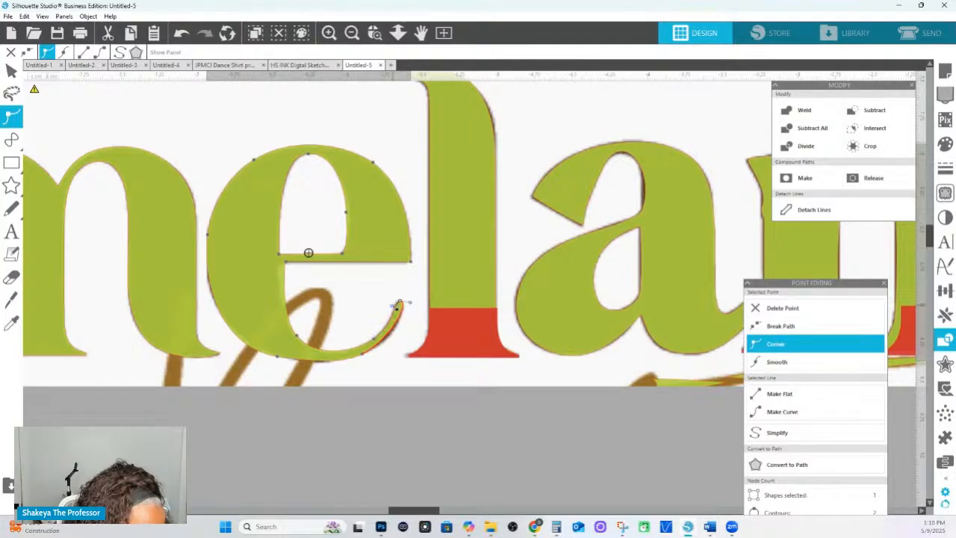
left_click(364, 358)
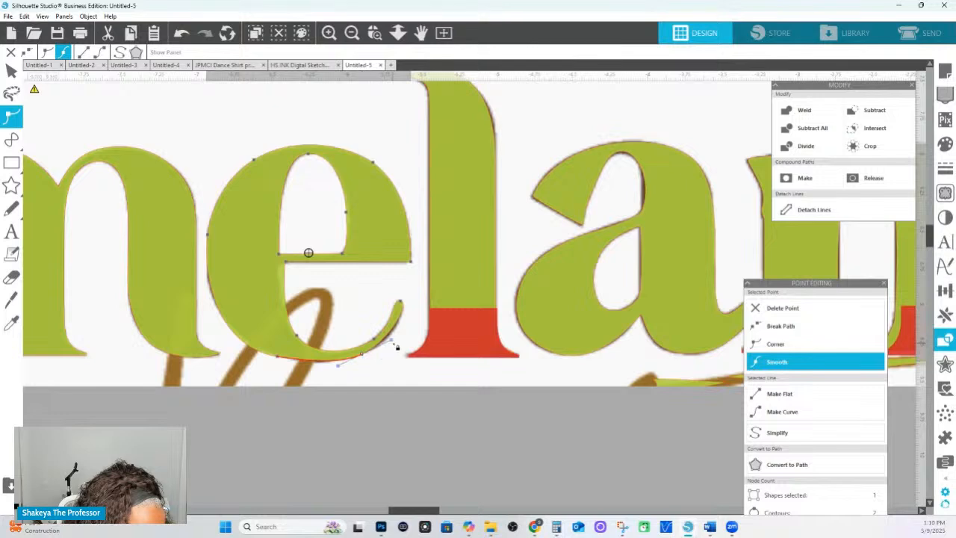
left_click(278, 355)
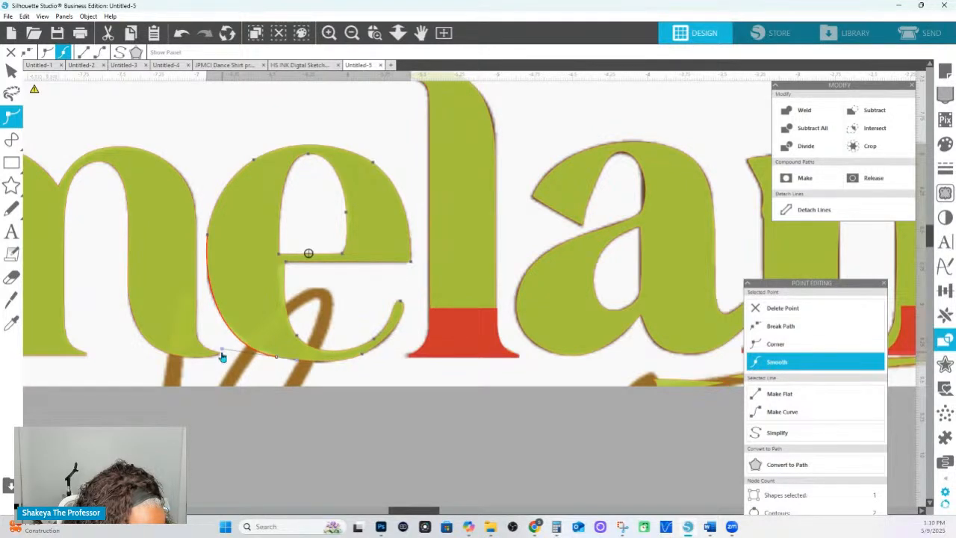
mouse_move(222, 351)
left_mouse_down()
mouse_move(232, 356)
mouse_move(220, 343)
left_mouse_up()
left_click(322, 364)
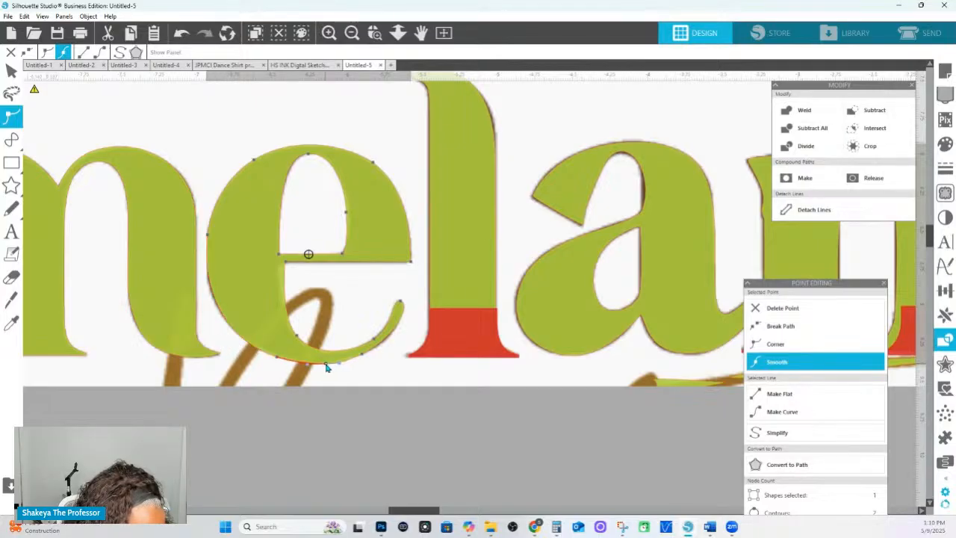
left_click(364, 358)
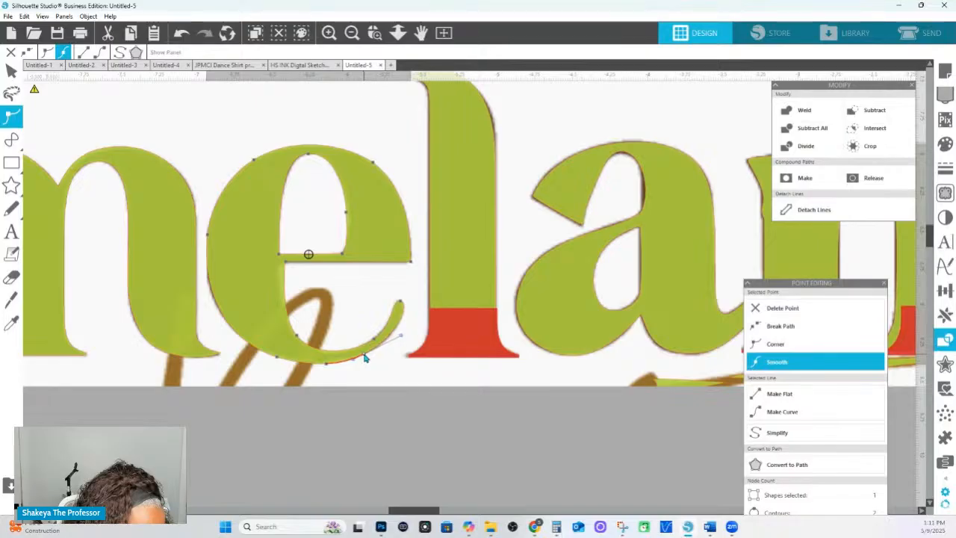
- Move the e's inner corner left in line with the counter, and refine the bowl's inner curve below it
left_click_drag(303, 345, 294, 337)
mouse_move(286, 260)
left_mouse_down()
mouse_move(250, 254)
mouse_move(282, 265)
left_mouse_up()
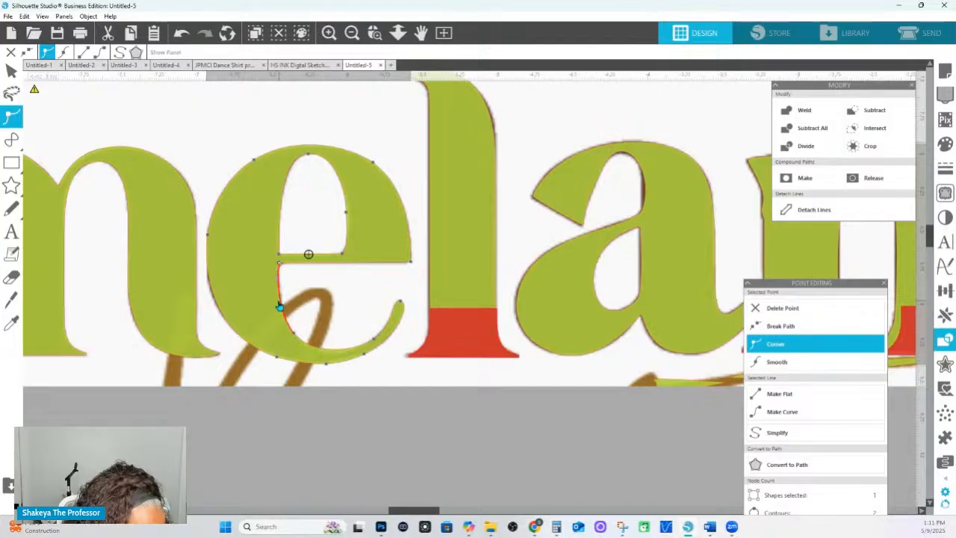
left_click(295, 336)
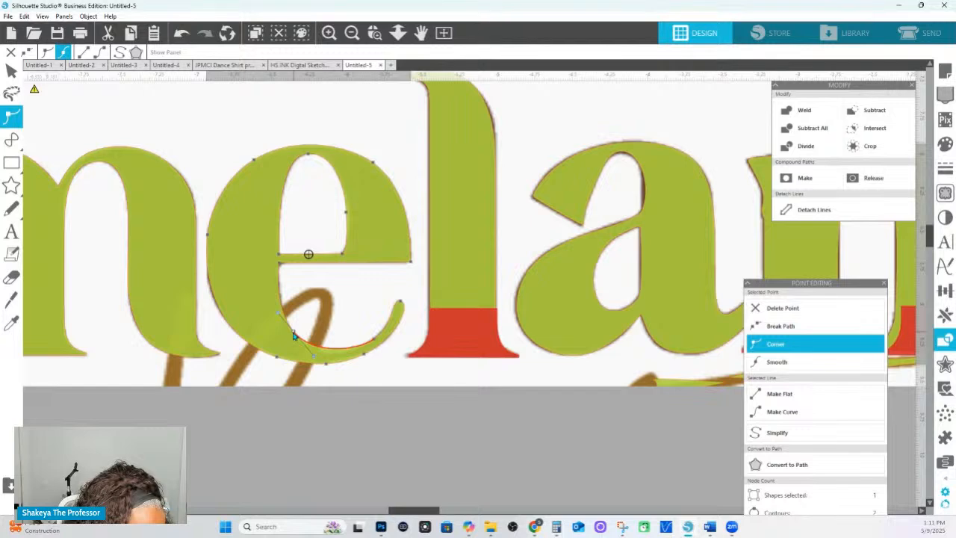
left_click(281, 268)
left_click(280, 265)
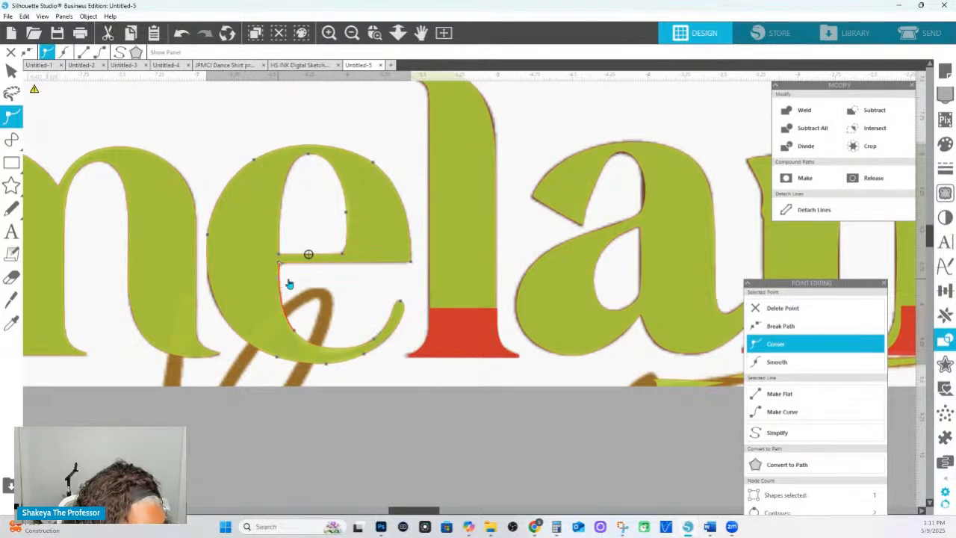
- Fine-tune the e's tail tip, bottom curve, outer left side and inner corner by adjusting their points and handles
left_click(401, 303)
left_click_drag(401, 304, 395, 305)
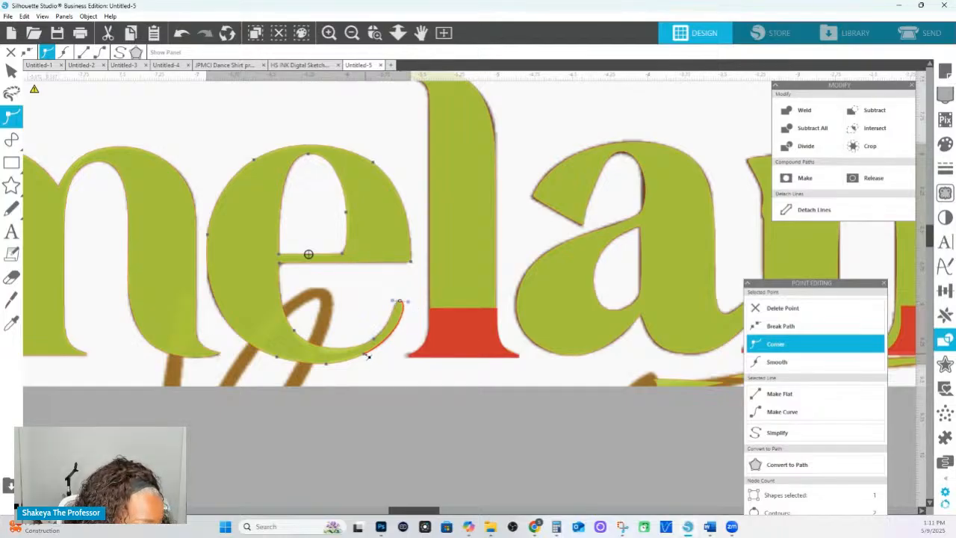
left_click(329, 365)
left_click(326, 367)
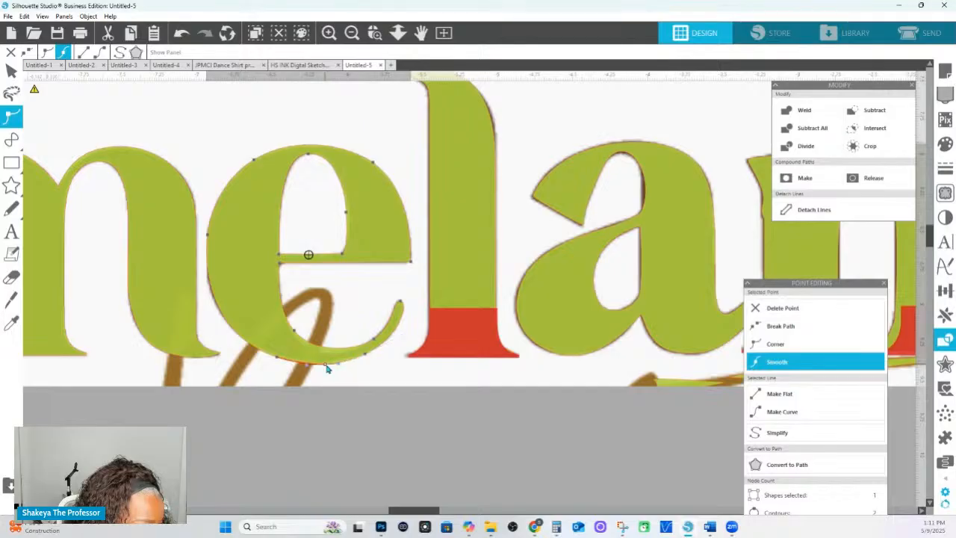
left_click(279, 361)
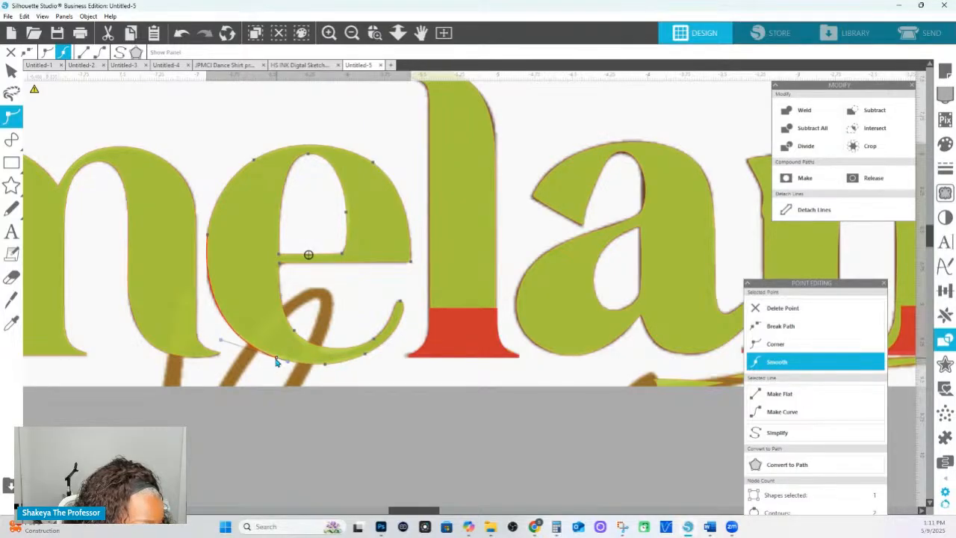
left_click(209, 236)
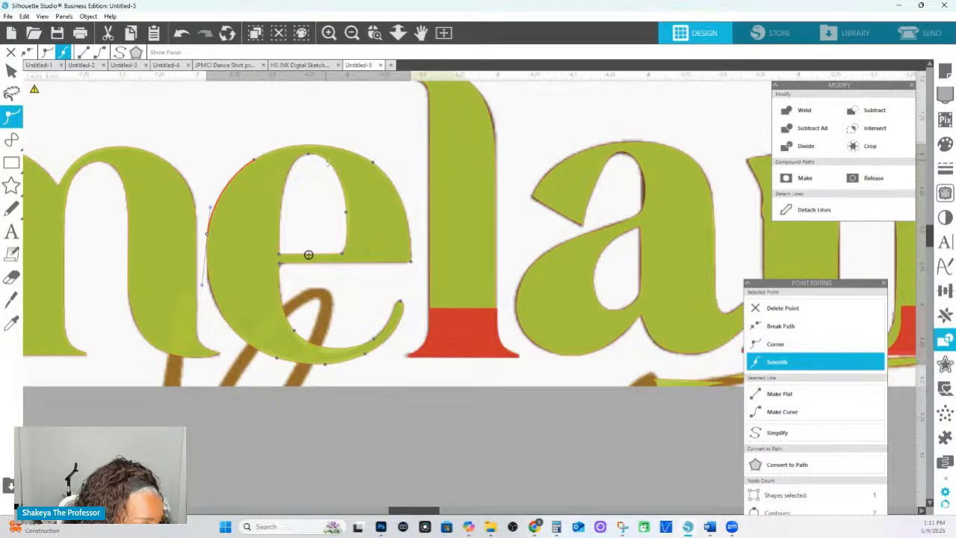
left_click(281, 266)
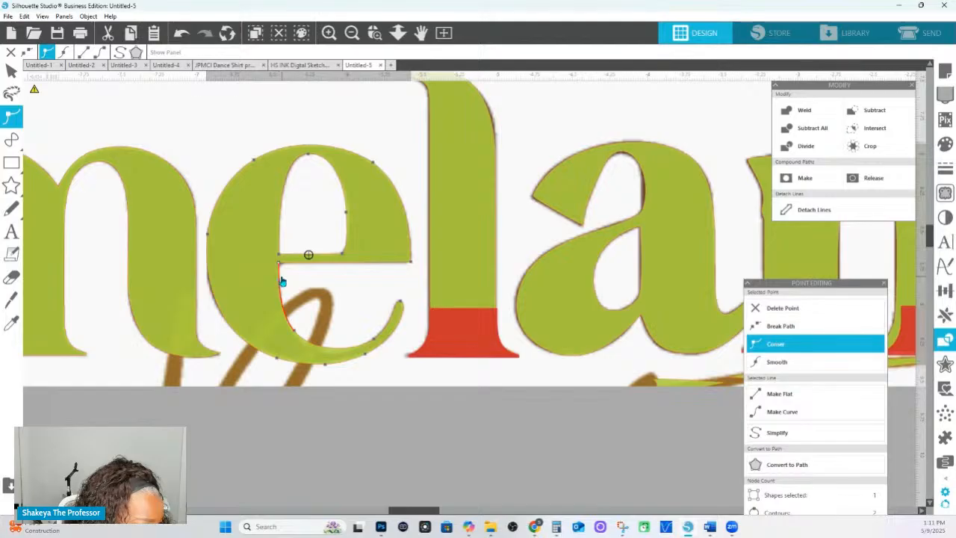
- Adjust the tip and bottom curve of the m's last foot, and nudge the point on the last arch's outer shoulder
left_click(217, 357)
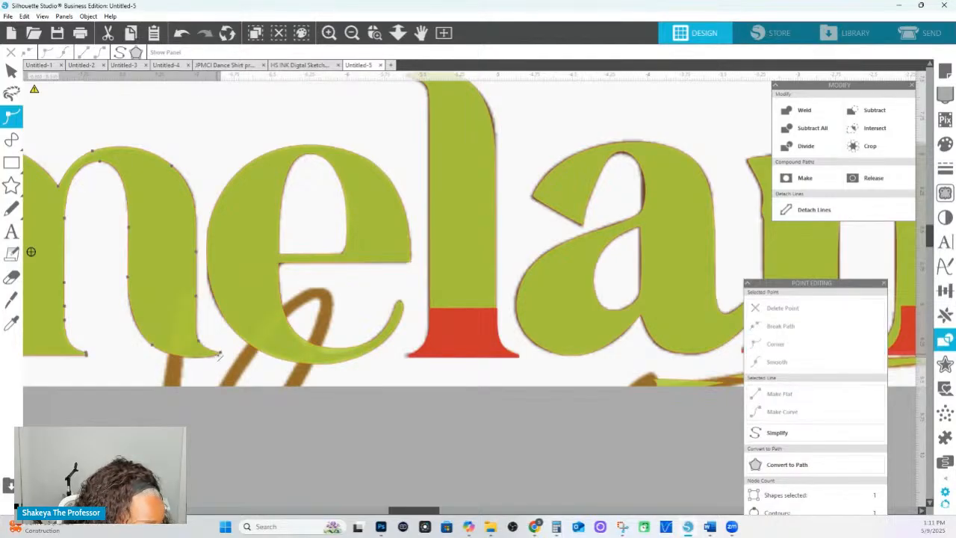
left_click(218, 356)
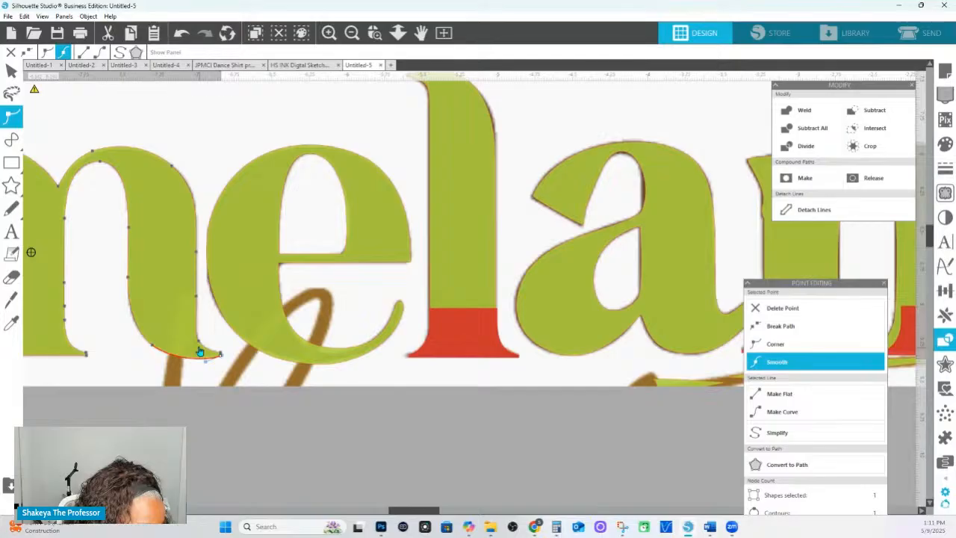
left_click(199, 343)
right_click(173, 169)
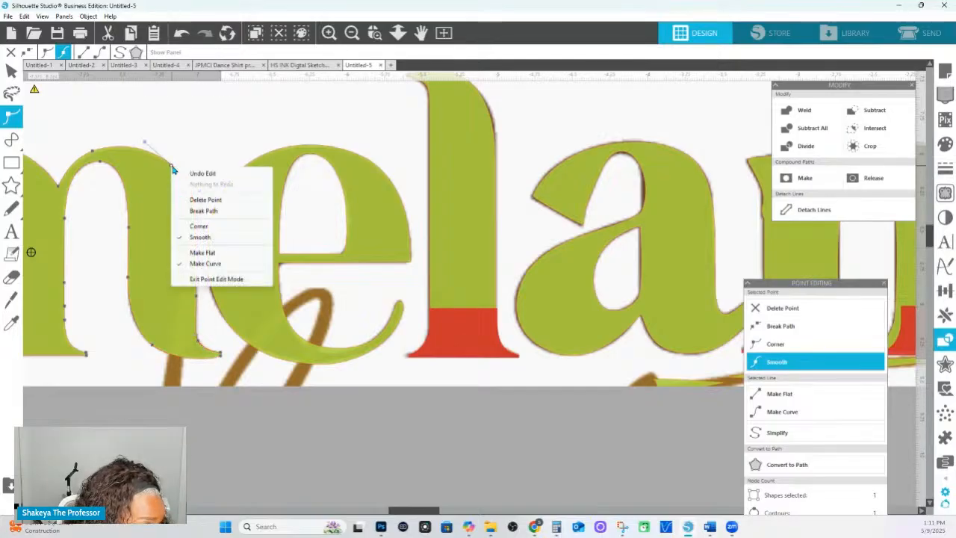
left_click(172, 169)
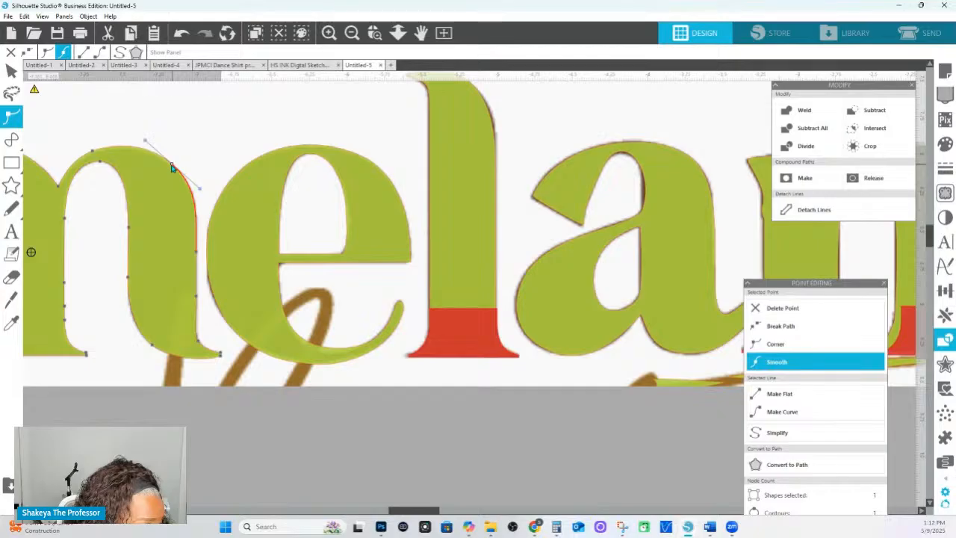
- Delete the extra point low on the m's last stem, align the point above the foot with the stem, and refine the foot's bottom curve
left_click(199, 297)
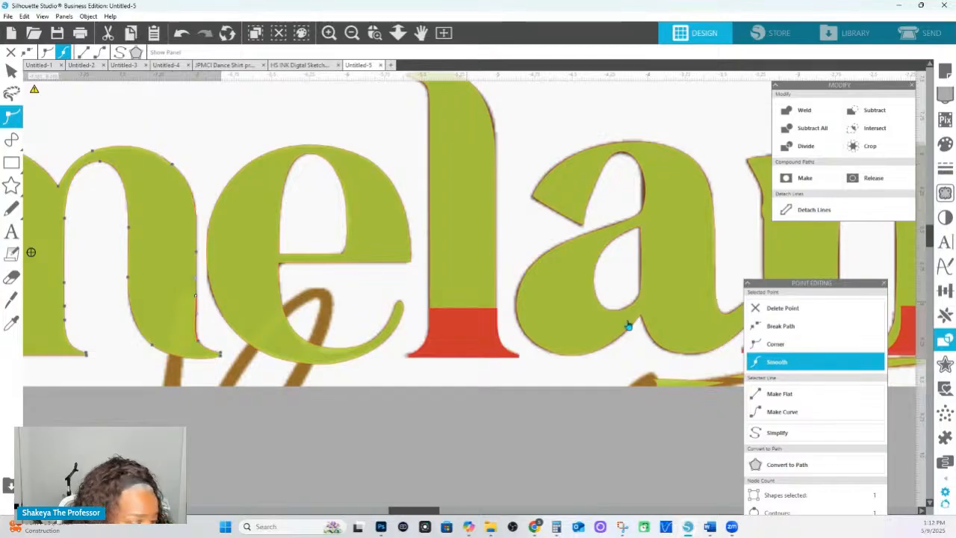
left_click(793, 325)
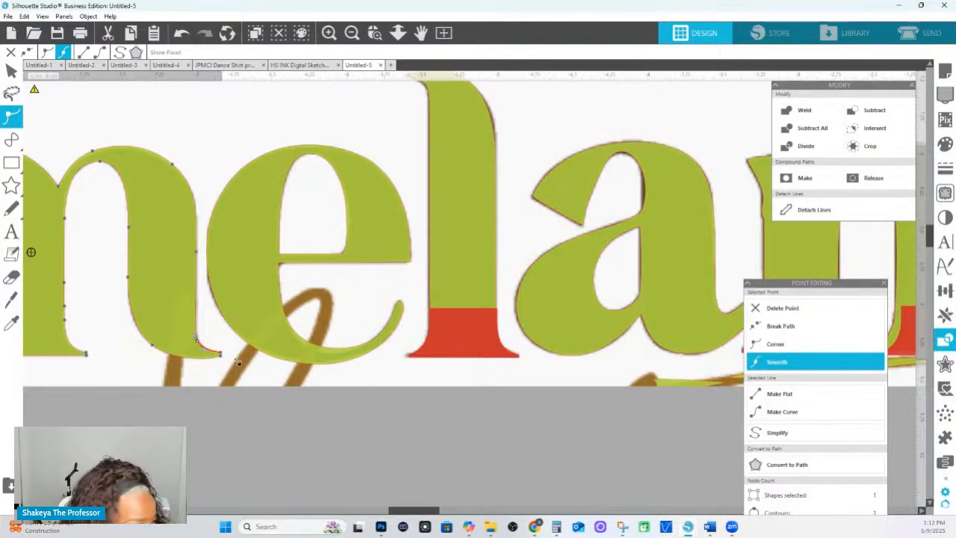
left_click(145, 345)
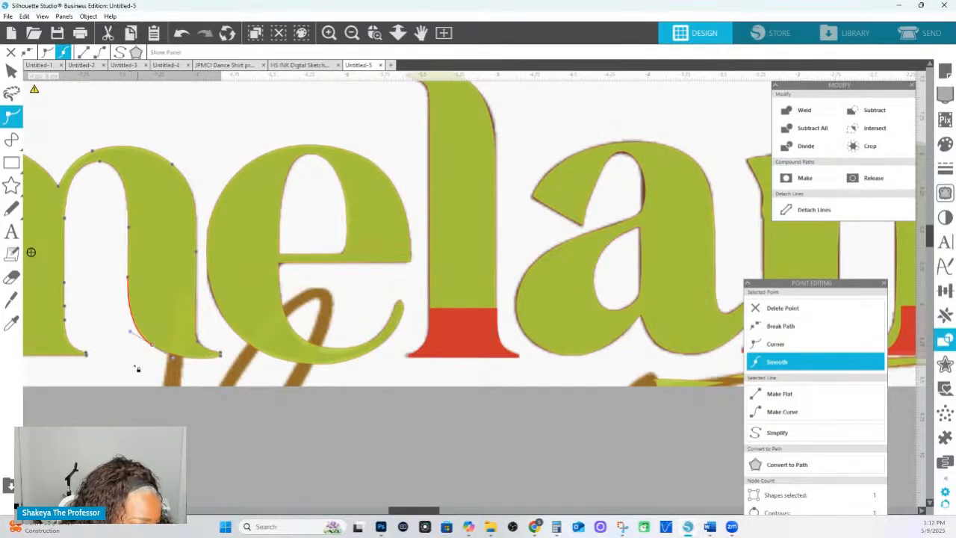
left_click(220, 356)
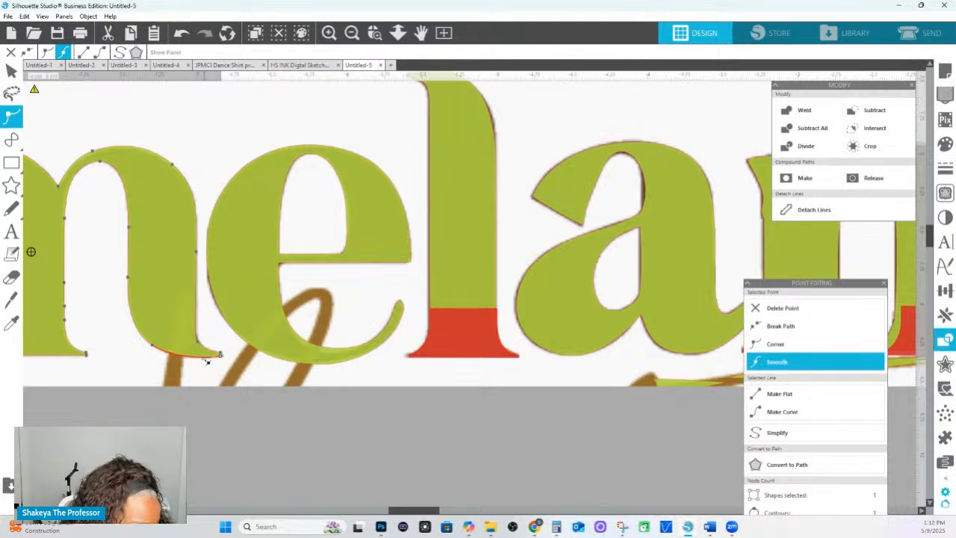
- Make the tip of the m's last foot a corner point and add a point along the foot's bottom curve
scroll(132, 359, "left", 5)
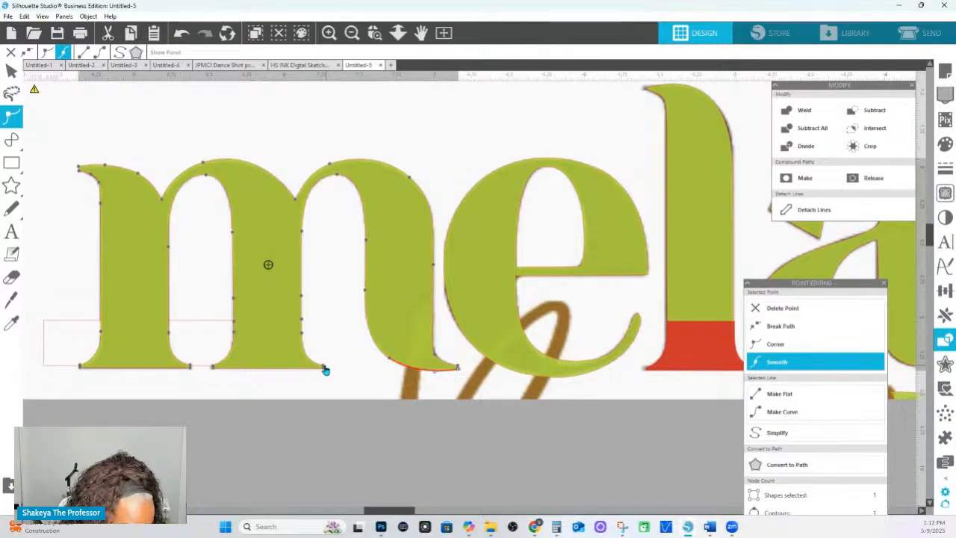
left_click(342, 373)
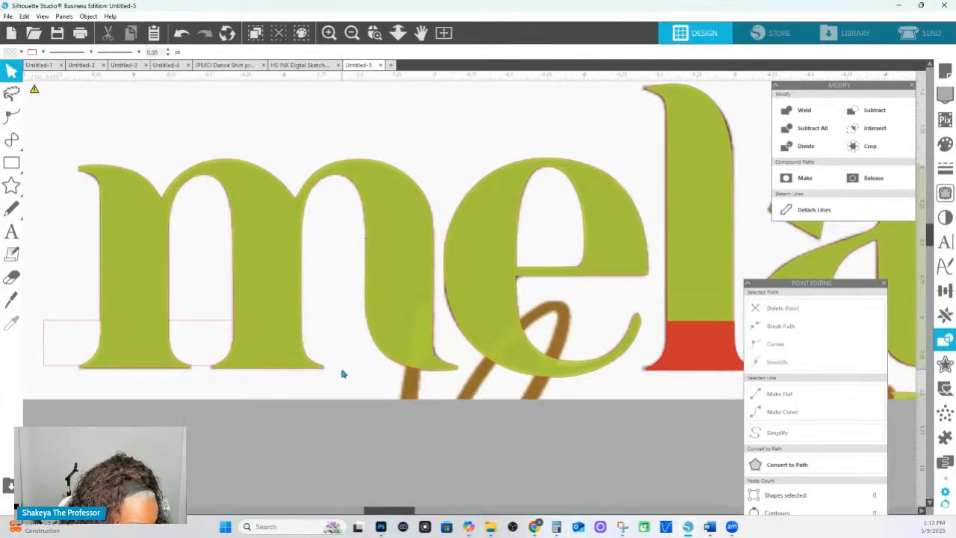
double_click(453, 373)
left_click(458, 369)
left_click(775, 343)
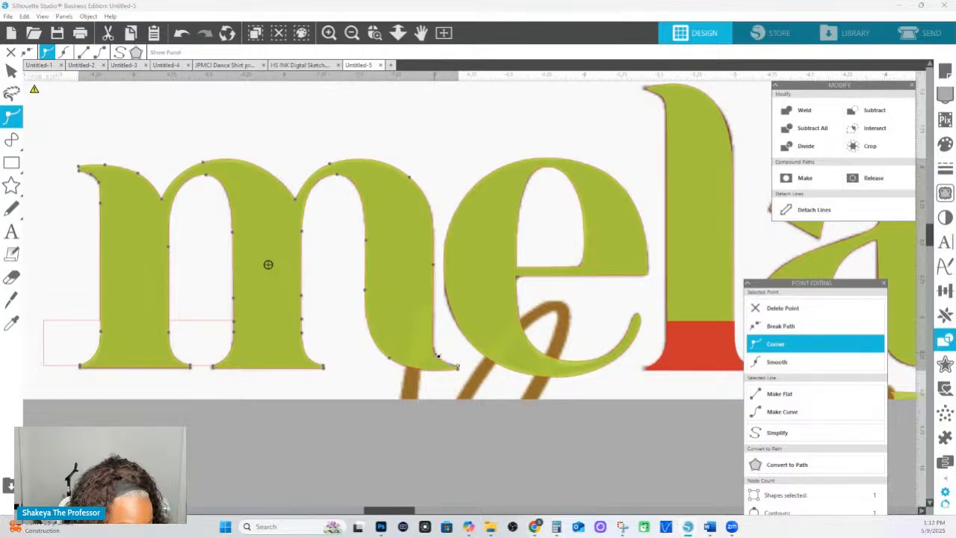
left_click(436, 358)
left_click(431, 362)
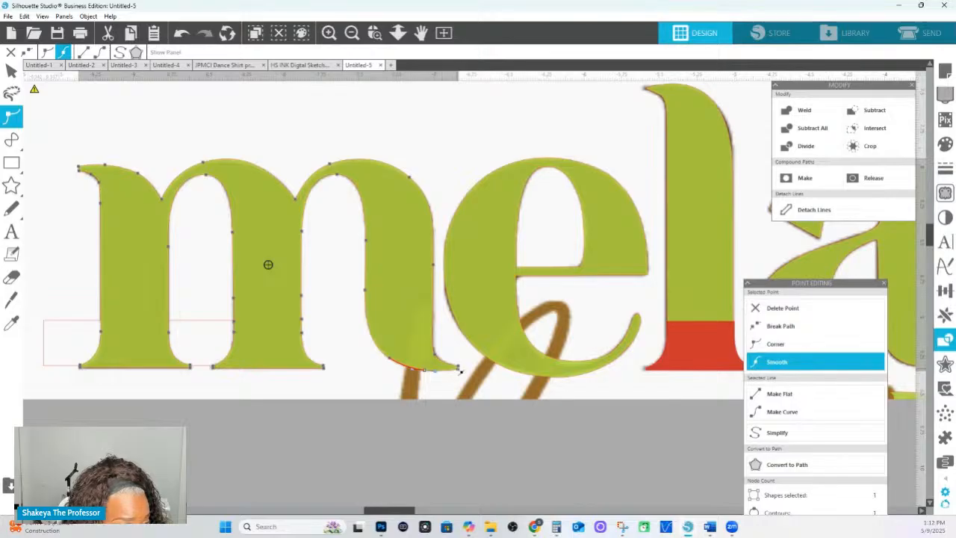
left_click(458, 369)
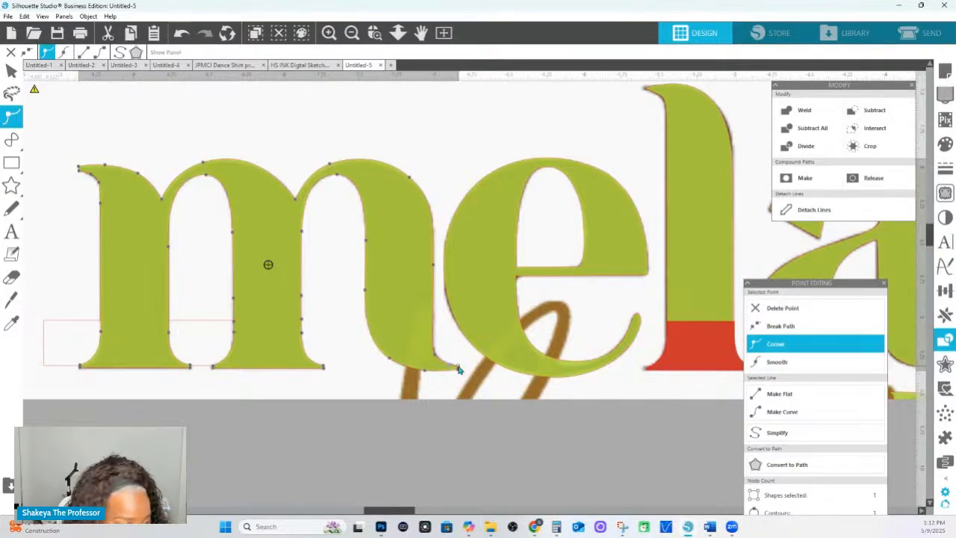
left_click(443, 162)
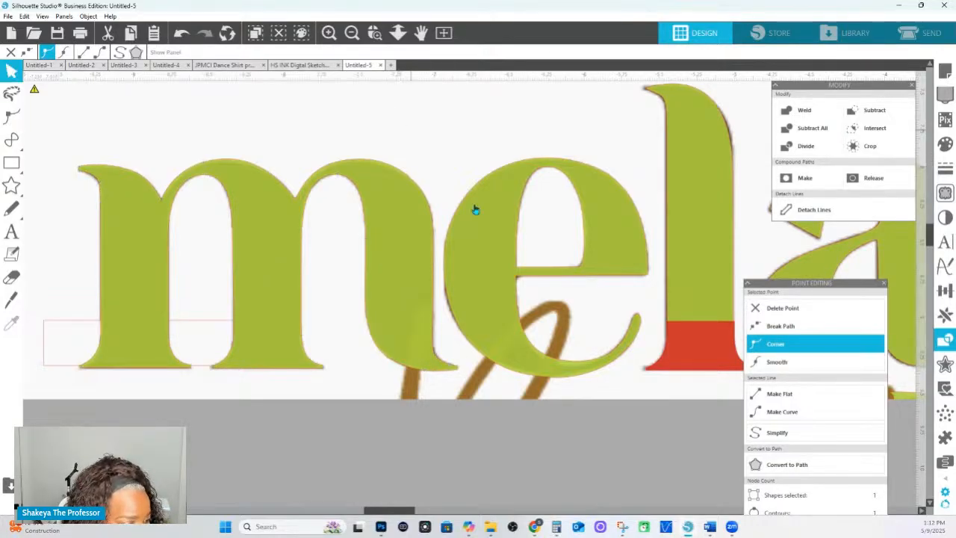
- Reopen the e for point editing and refine the rounding of its tail tip by adjusting the tip point and its handles
left_click_drag(559, 329, 332, 365)
left_click(399, 277)
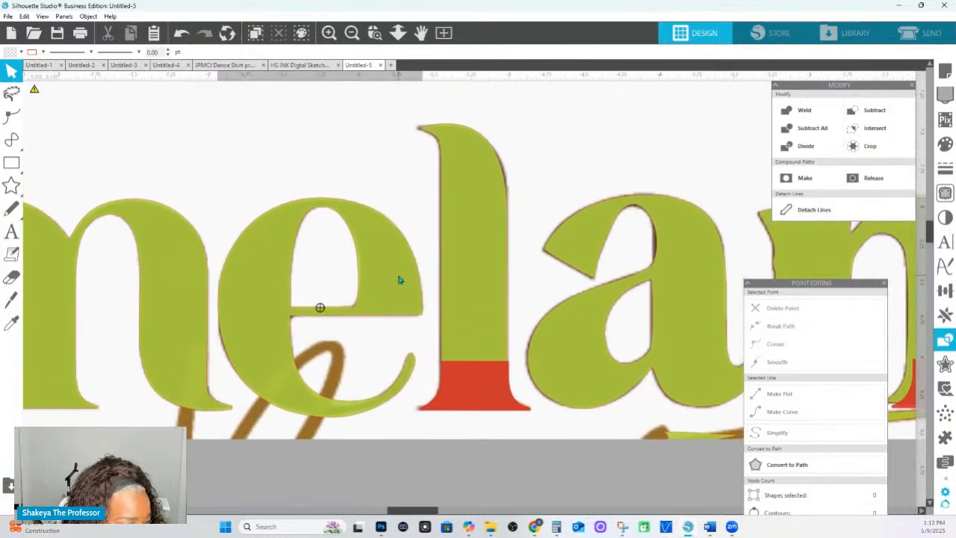
double_click(411, 373)
left_click(413, 354)
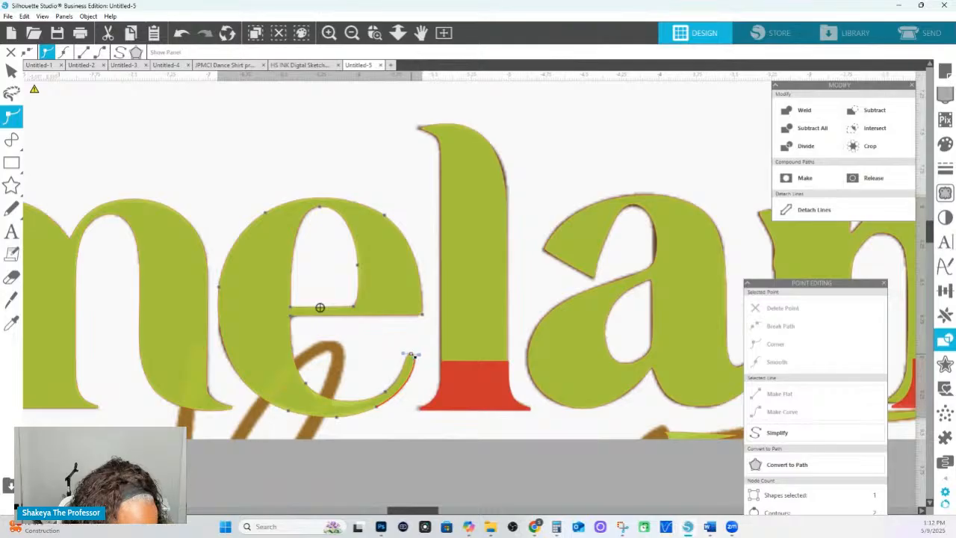
double_click(409, 360)
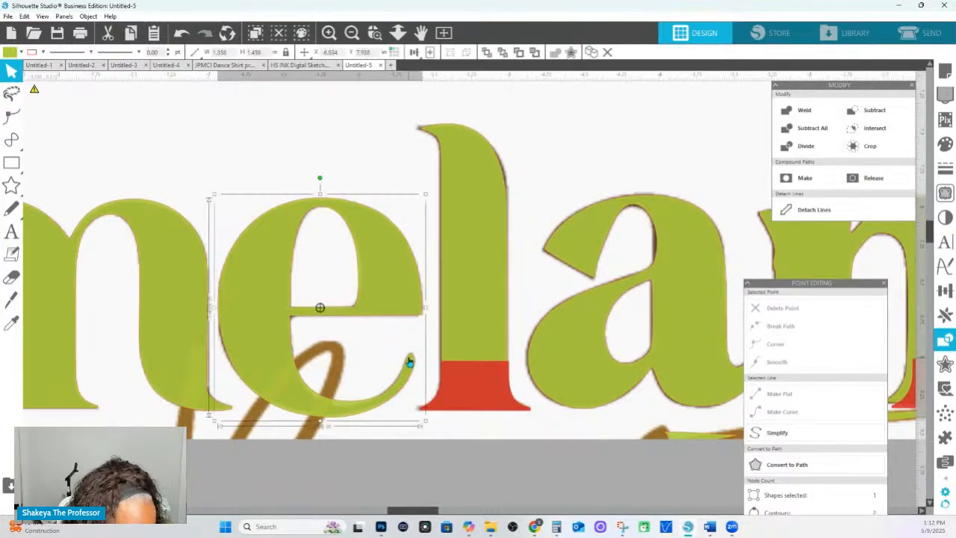
double_click(409, 361)
left_click(409, 356)
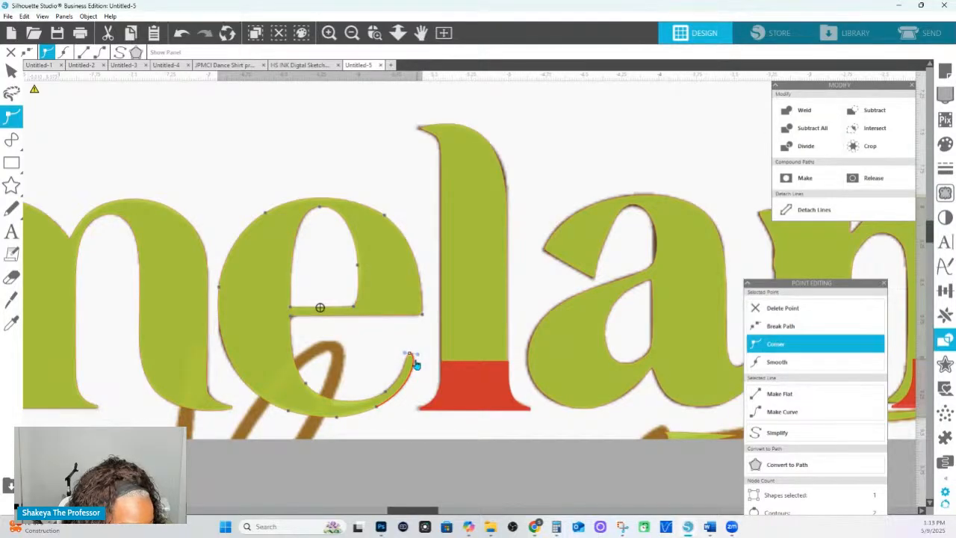
left_click(428, 358)
double_click(410, 359)
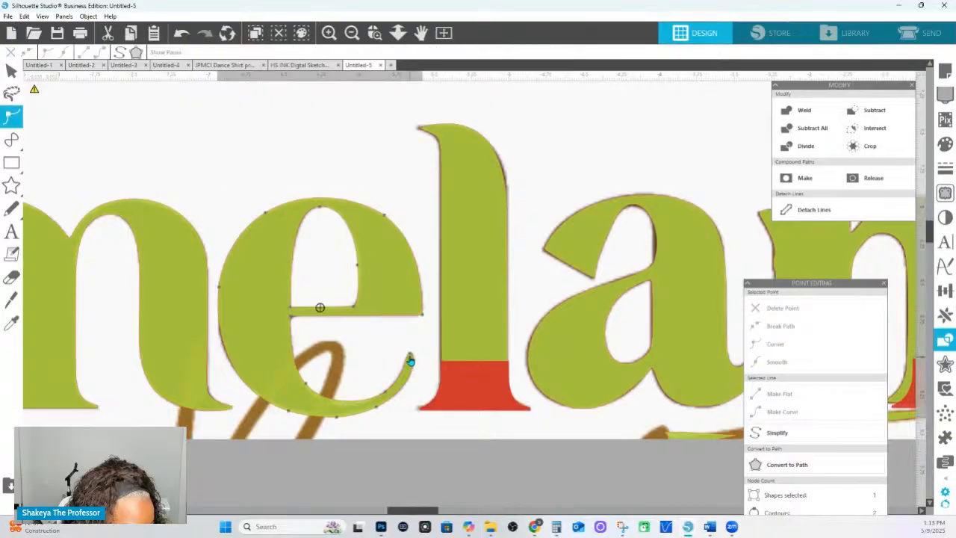
left_click(409, 354)
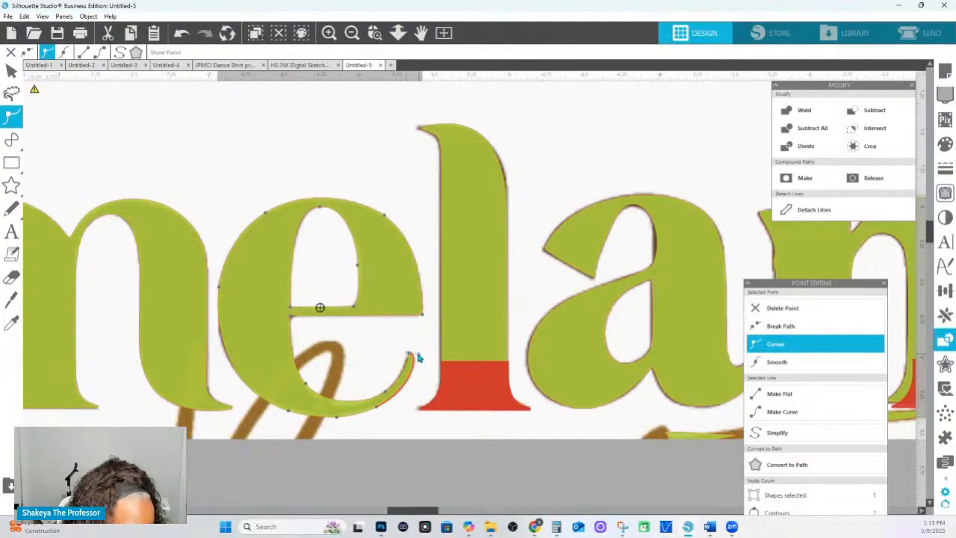
- Add a point at the base of the e's lower bowl and smooth the tail's inner and outer curves around it
left_click(386, 392)
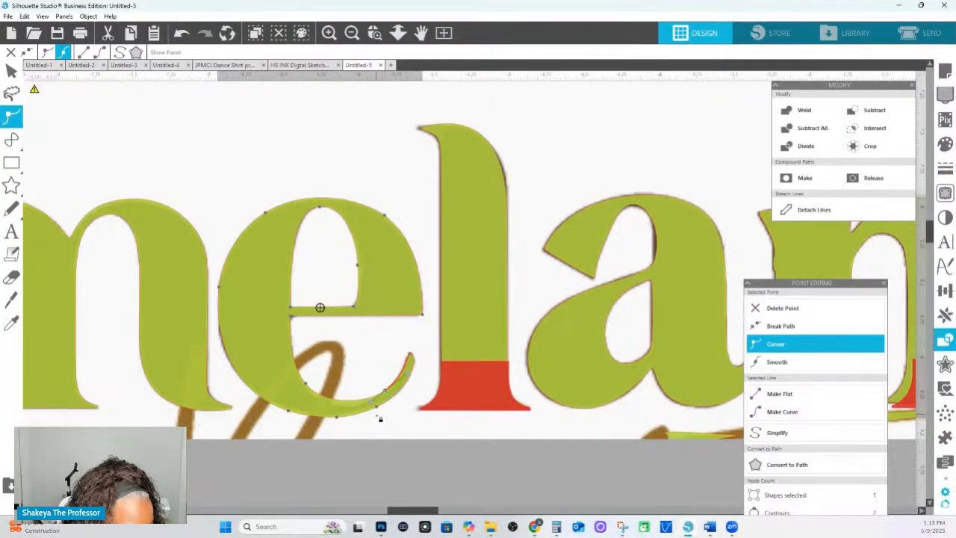
left_click_drag(332, 400, 331, 405)
left_click(387, 394)
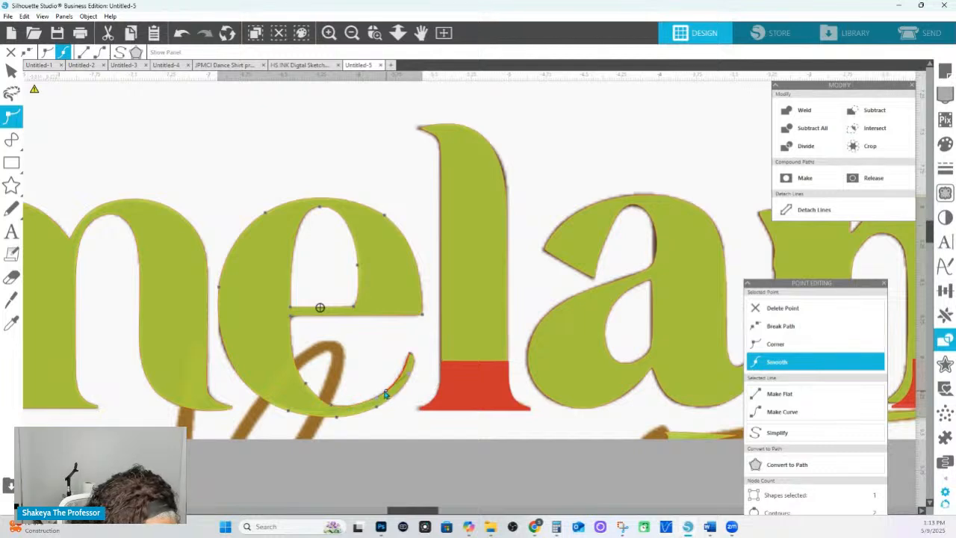
left_click(305, 386)
left_click(337, 416)
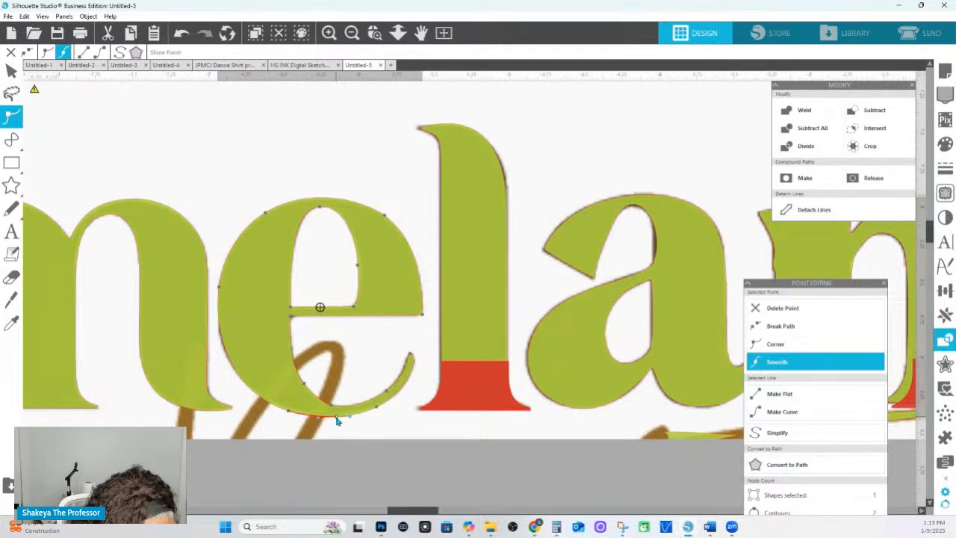
left_click(377, 407)
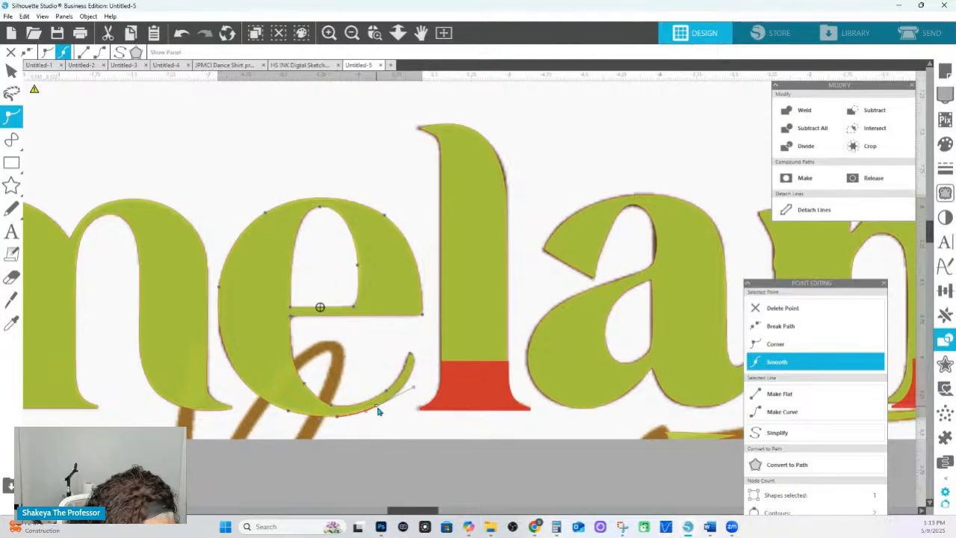
left_click(338, 409)
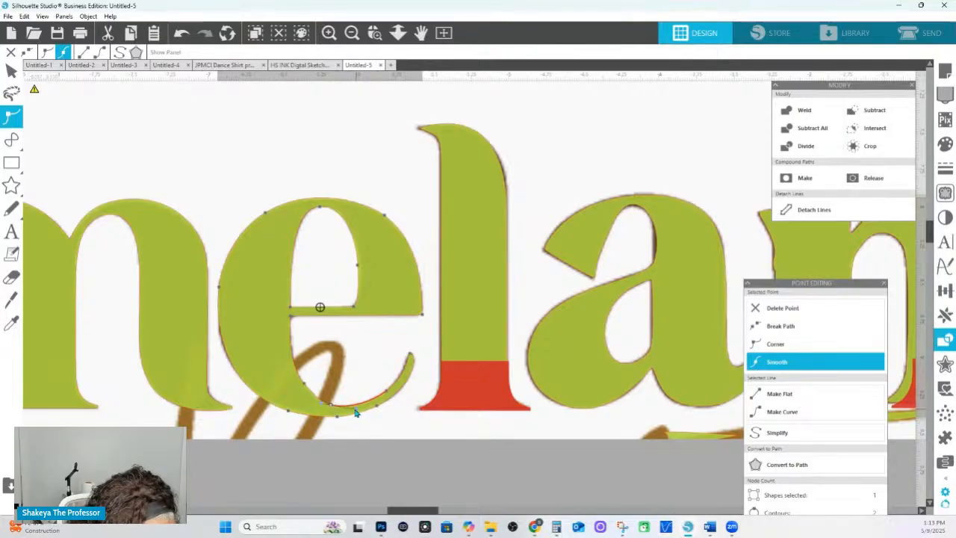
left_click(388, 395)
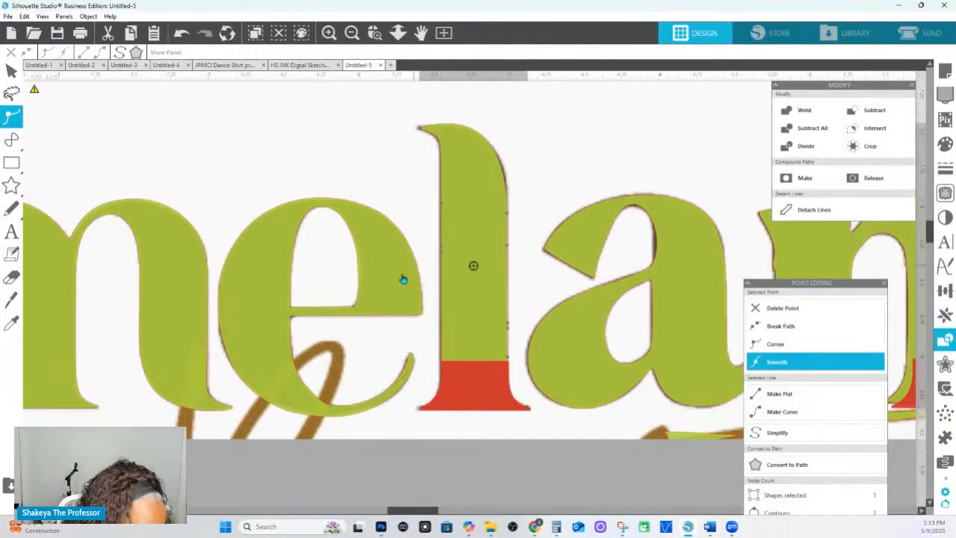
- Set the e's fill transparency to 100% and refit the counter's lower-right corner and right side to the traced image
left_click(945, 144)
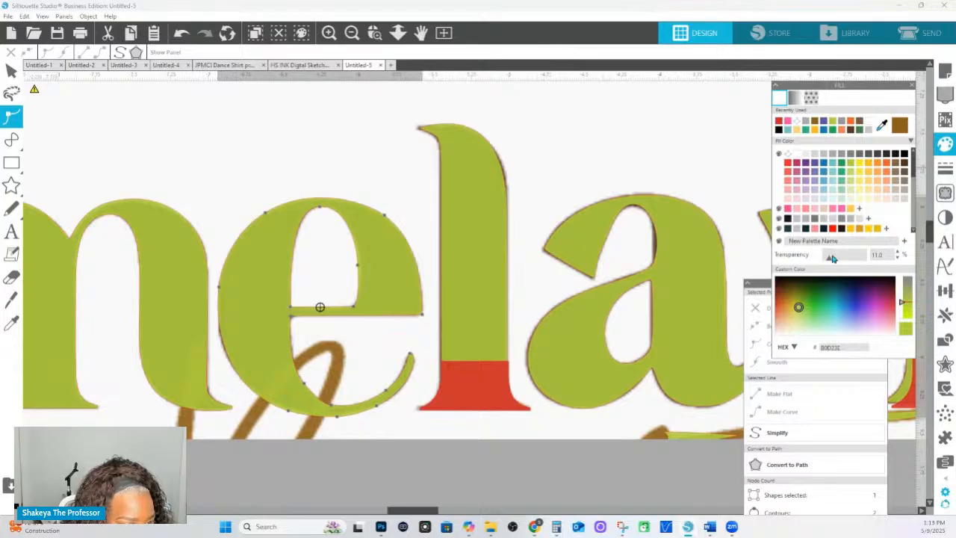
left_click_drag(828, 260, 870, 259)
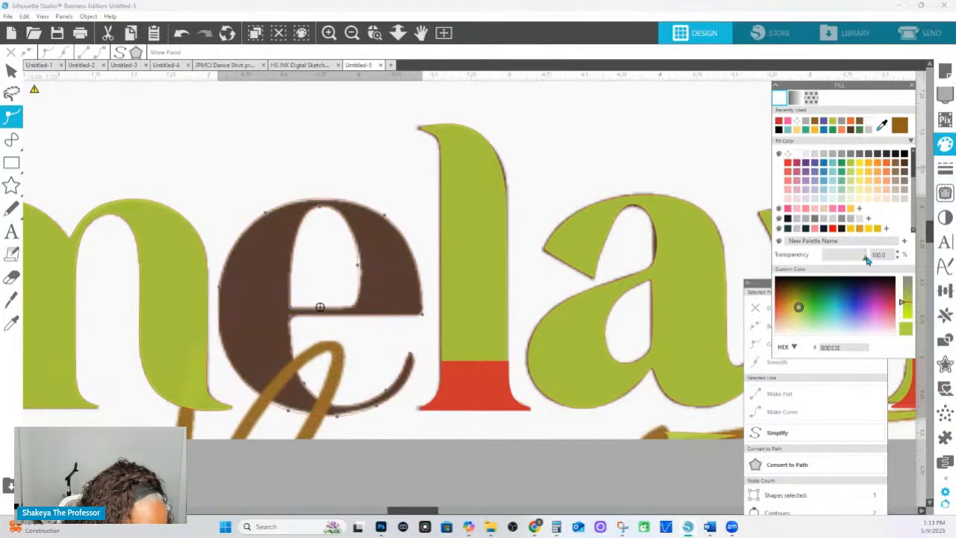
left_click(355, 310)
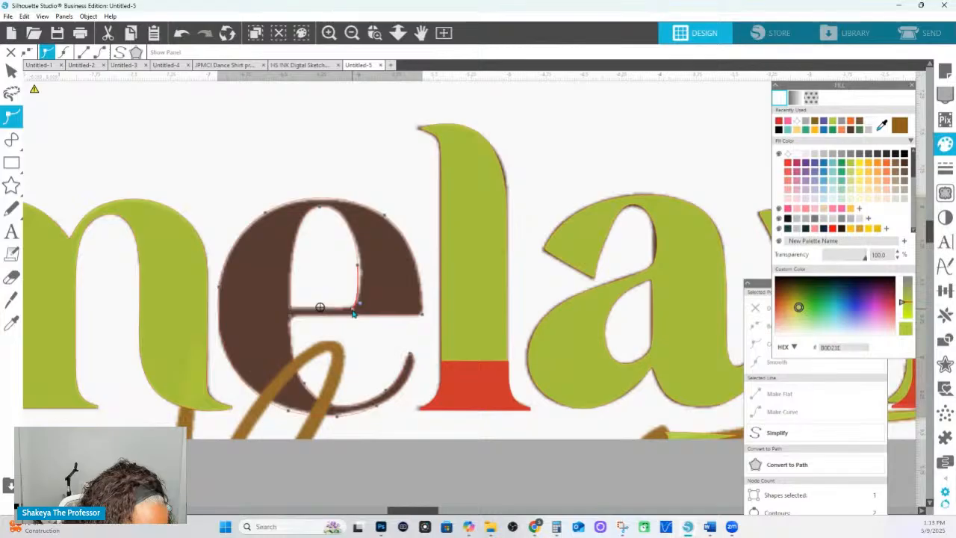
left_click_drag(360, 302, 365, 295)
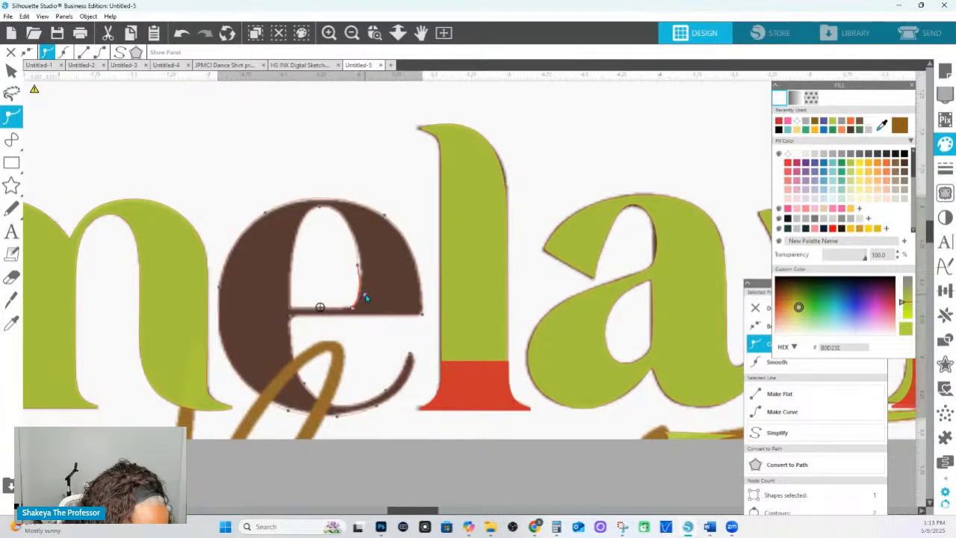
left_click(360, 266)
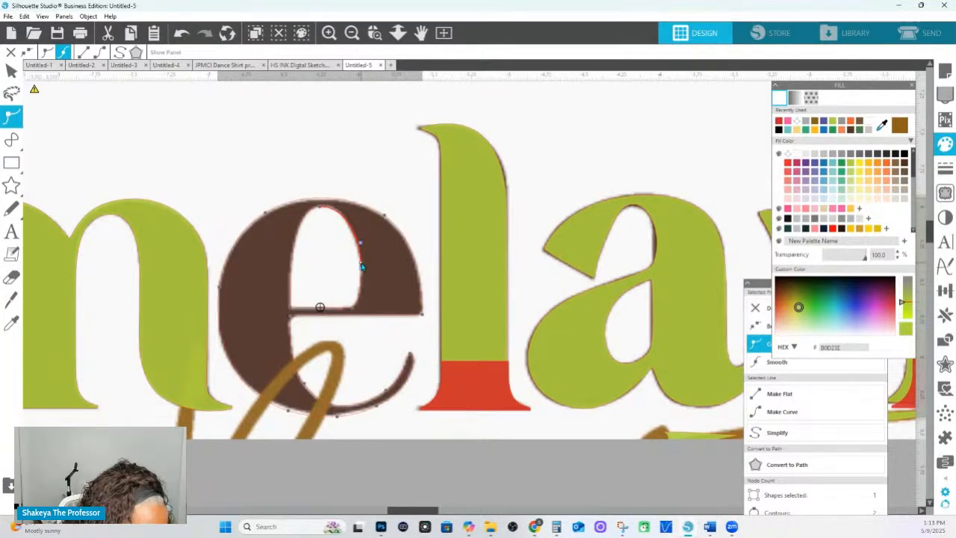
left_click_drag(360, 243, 359, 243)
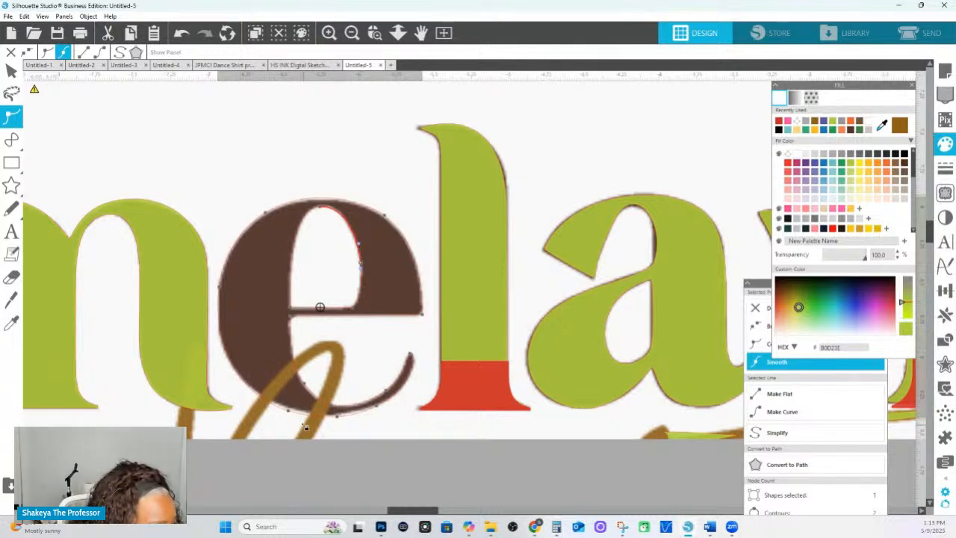
- Refit the e's outer lower-left curve and lowest point to the traced image by adjusting their points and handles
left_click(289, 412)
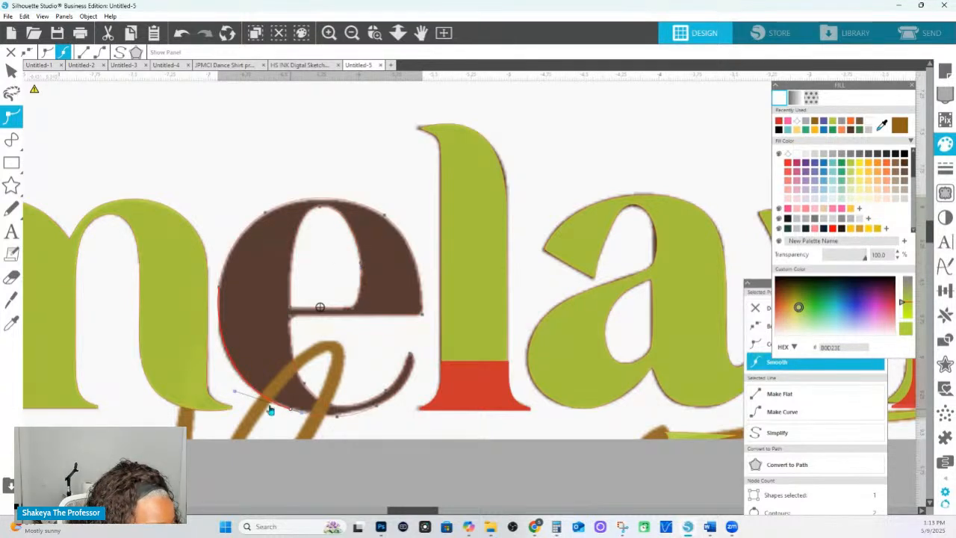
left_click_drag(236, 393, 230, 390)
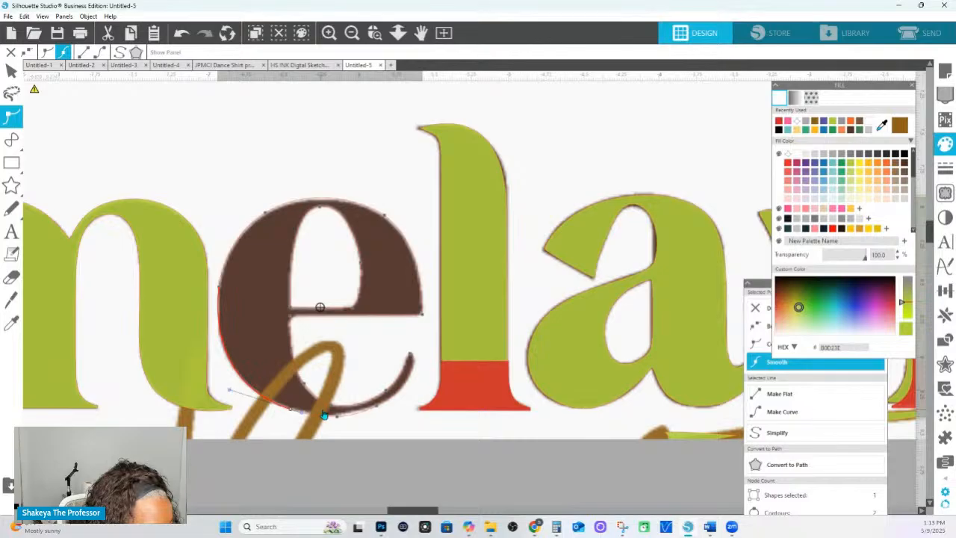
left_click(341, 417)
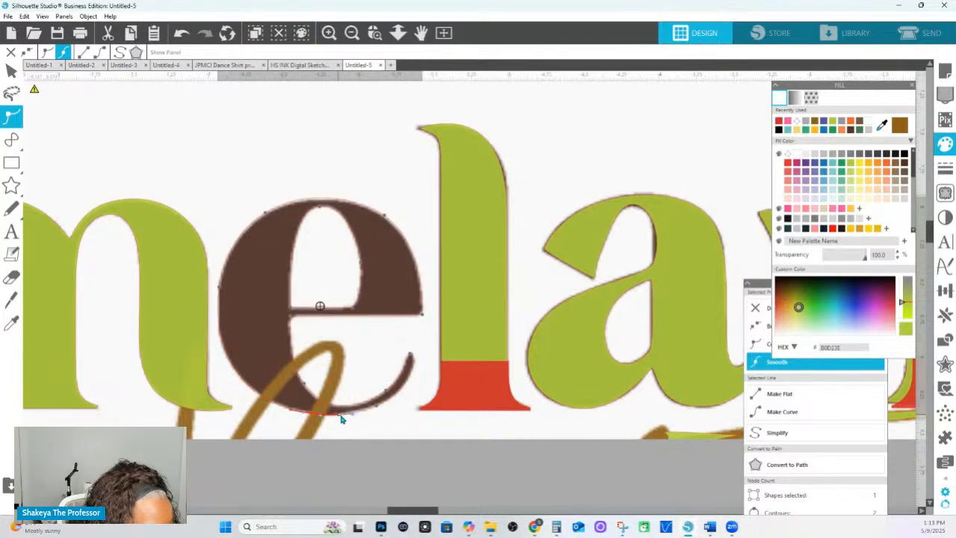
- Refit the outer and inner curves of the e's tail to the traced image and finish editing the e
left_click(379, 409)
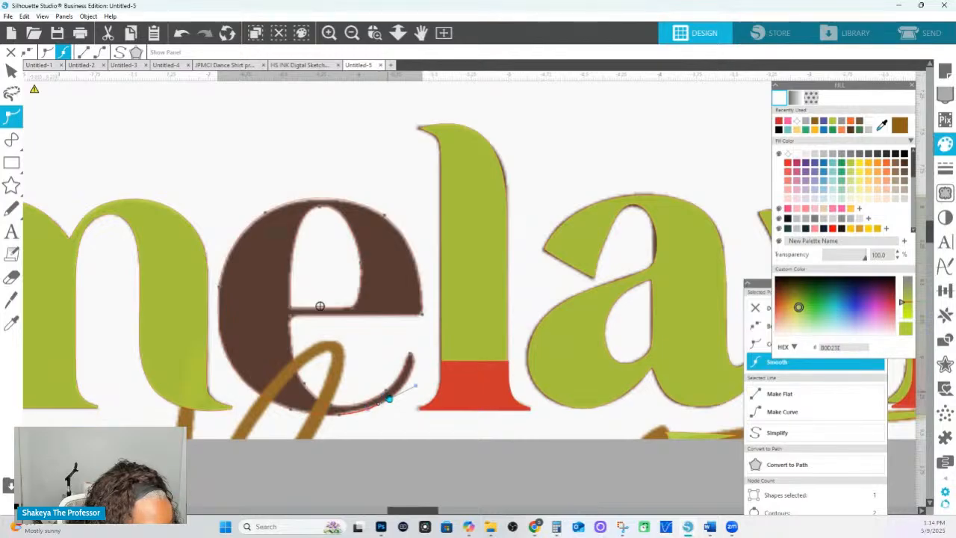
left_click(386, 394)
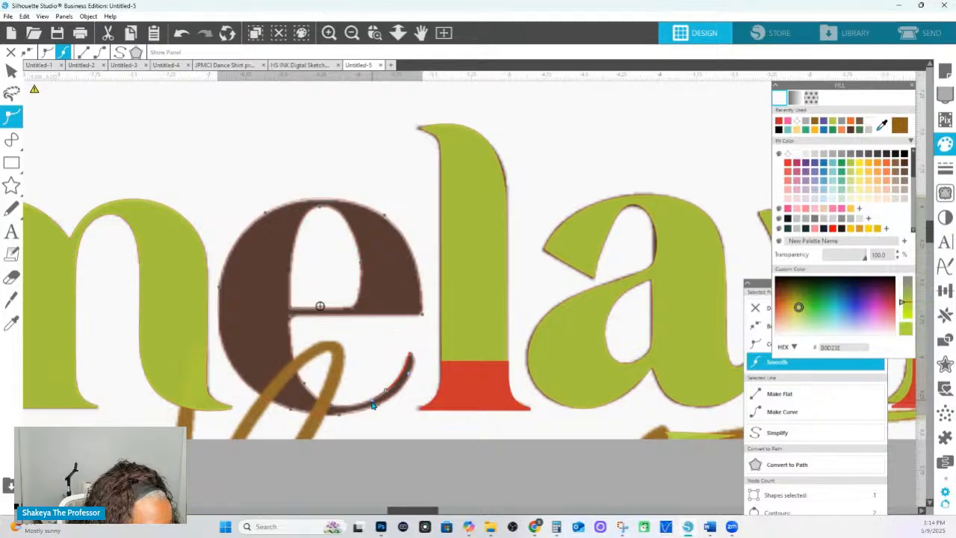
left_click(421, 347)
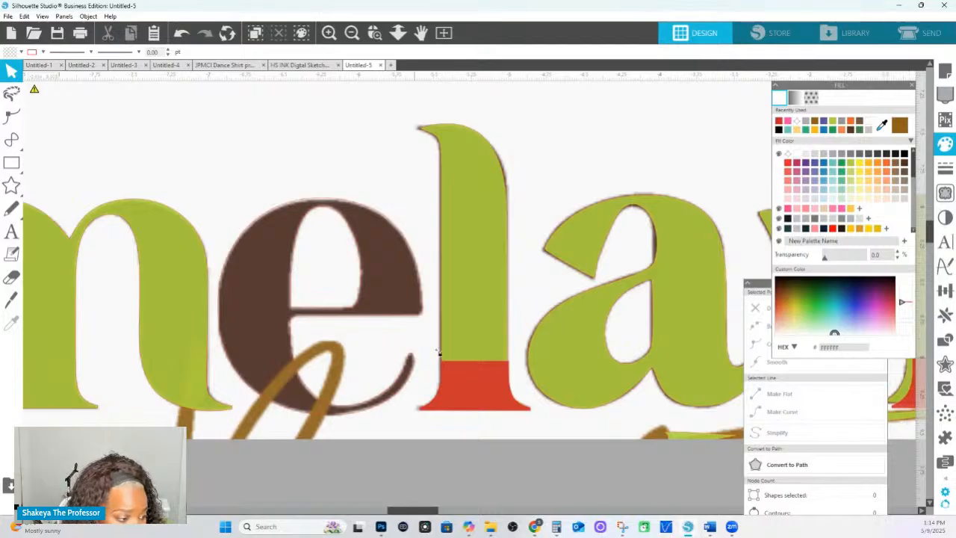
- Crop a copy of the m's last foot using a rectangle drawn over the lower part of its final stem
left_click(461, 192)
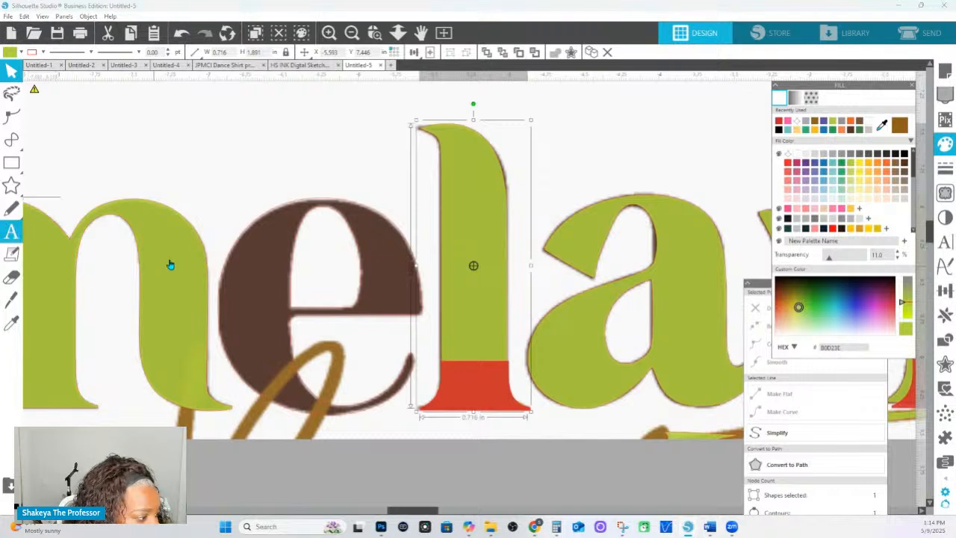
left_click(171, 262)
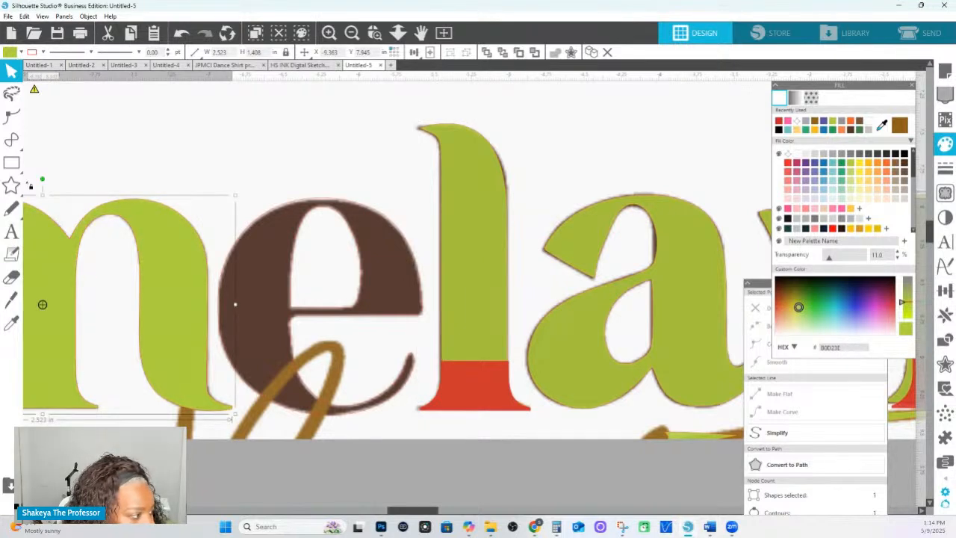
left_click(12, 163)
left_click(34, 163)
left_click_drag(111, 313, 275, 427)
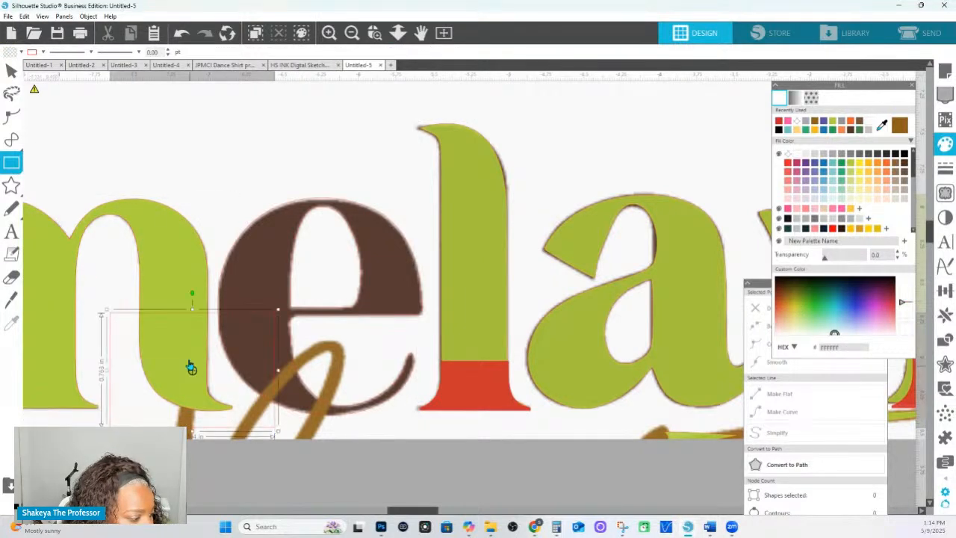
left_click(210, 355, "shift")
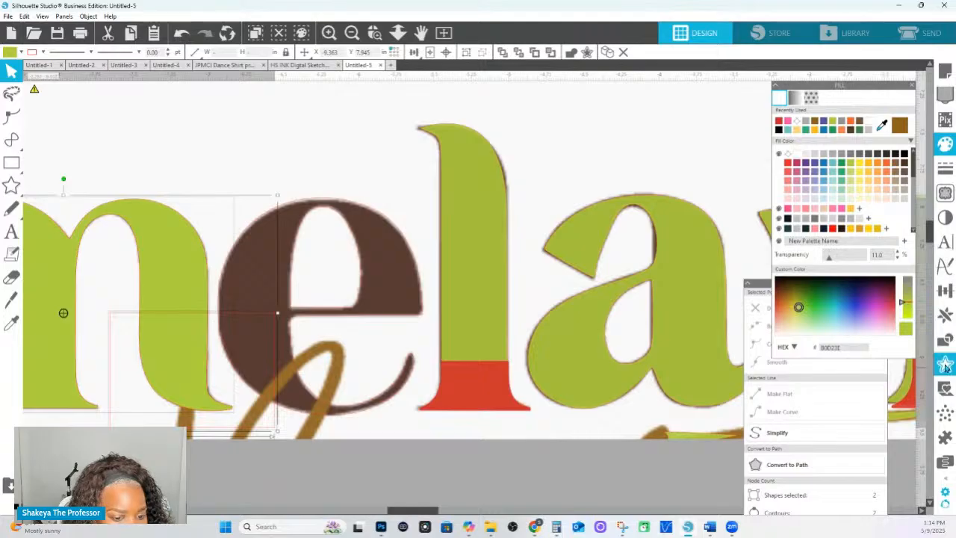
left_click(946, 340)
left_click(870, 146)
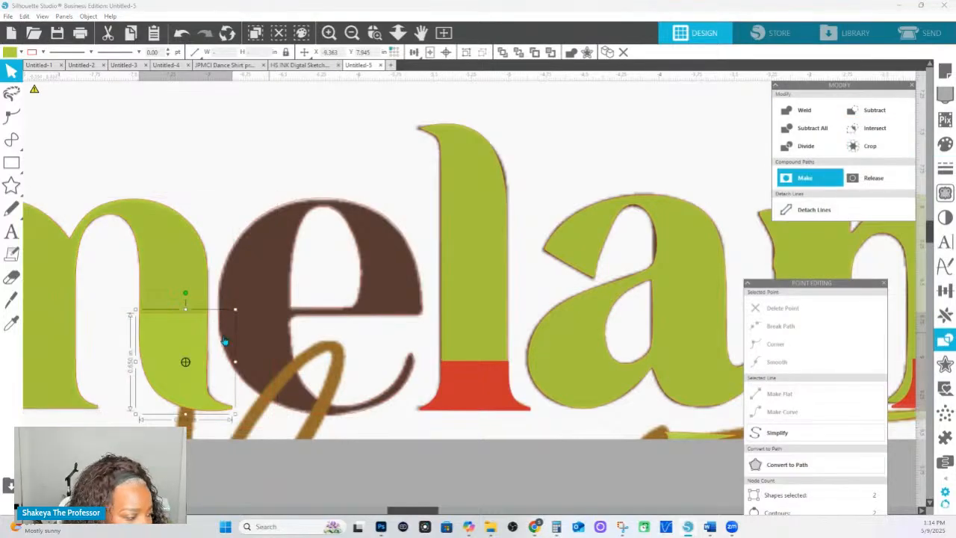
- Flip the cropped foot horizontally and vertically, then fit it over the top of the l at about 0.598 in wide
right_click(207, 342)
left_click(256, 209)
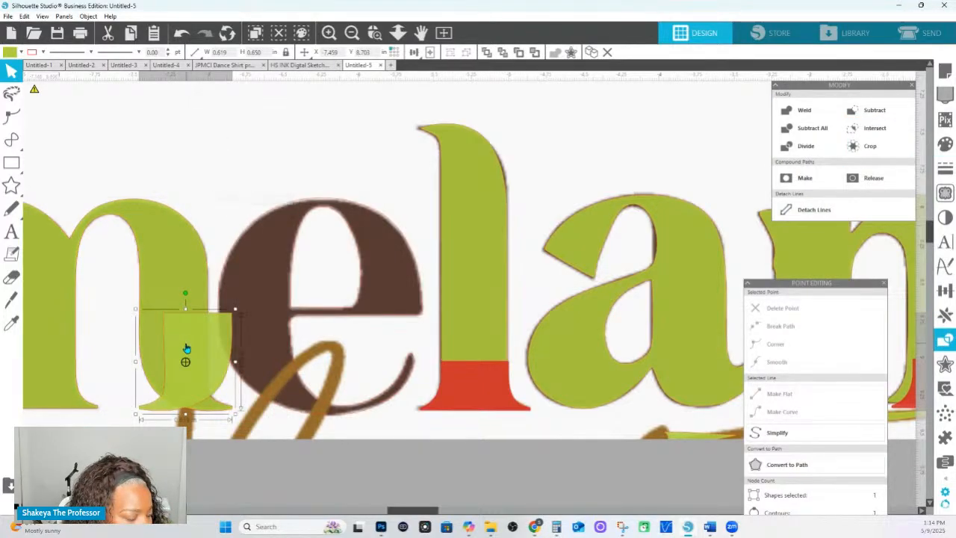
right_click(187, 348)
left_click(215, 204)
left_click_drag(200, 379, 479, 195)
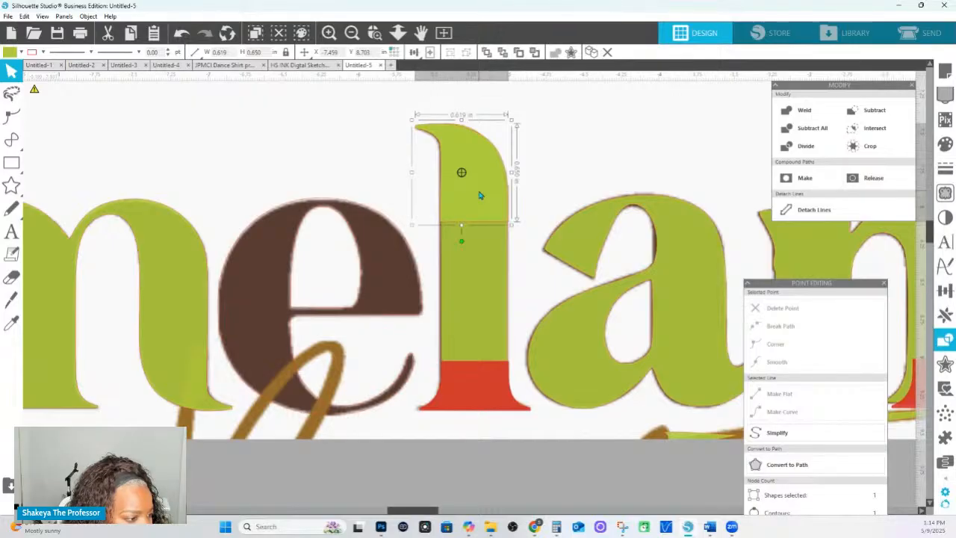
left_click_drag(480, 196, 511, 176)
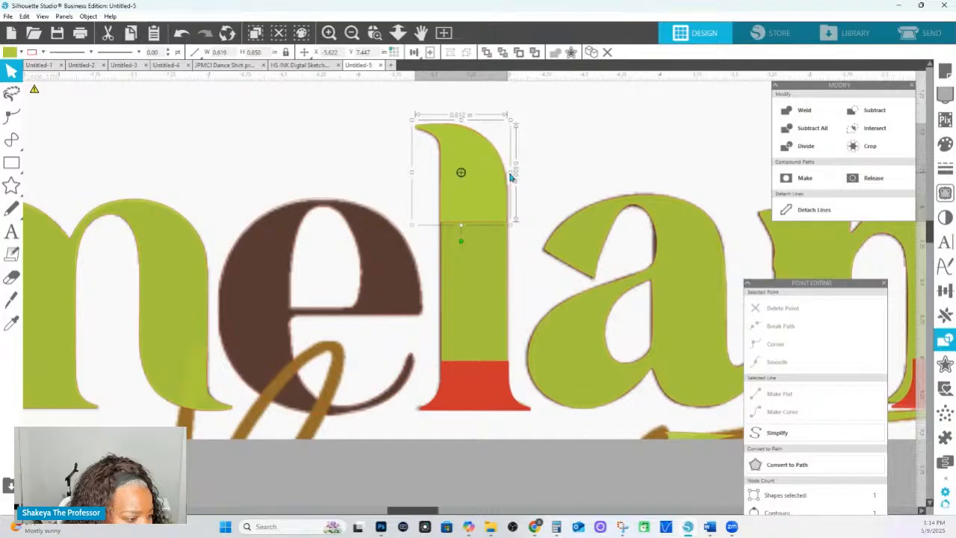
left_click_drag(413, 176, 416, 176)
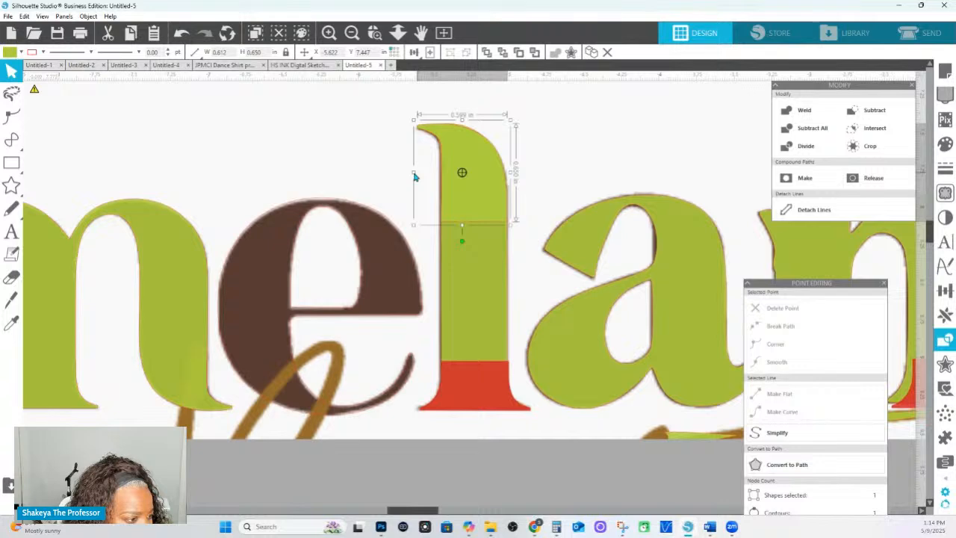
- Open the l for point editing and rework its old top points so its outline sits beneath the flipped foot piece
double_click(488, 250)
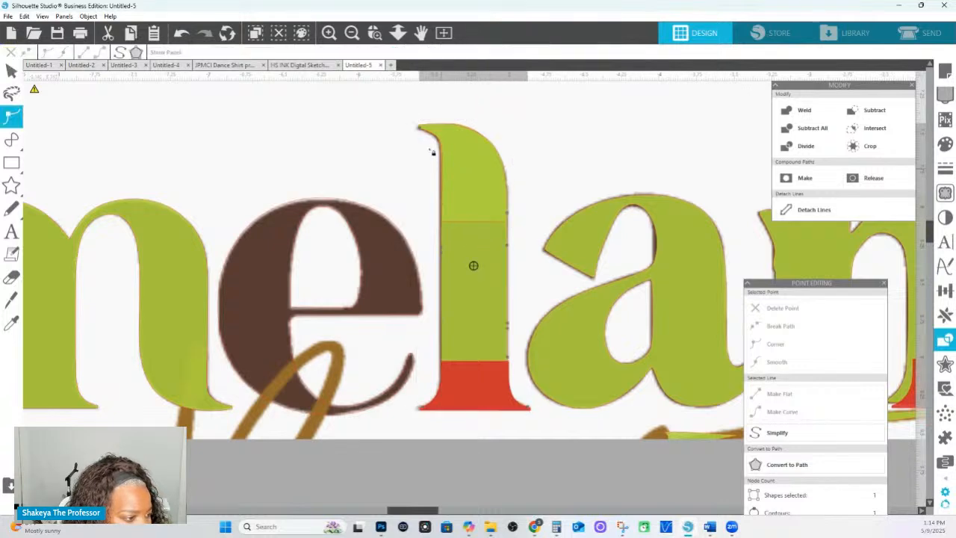
left_click_drag(400, 113, 515, 190)
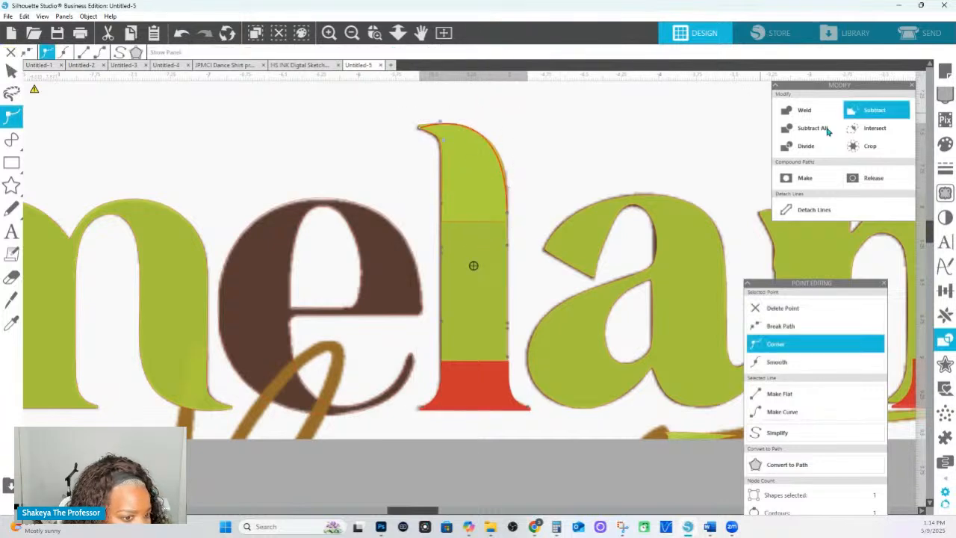
left_click(776, 362)
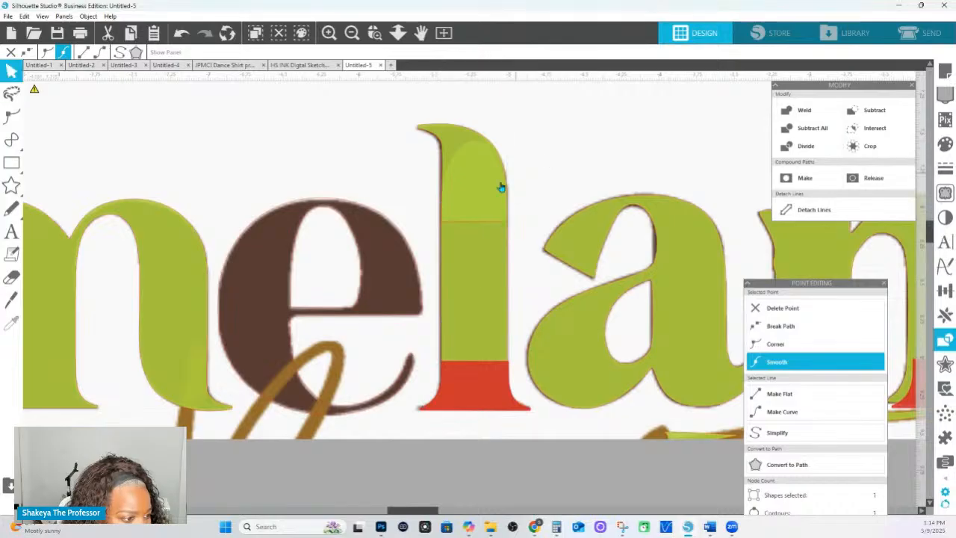
- Weld the flipped top piece, the l's stem and the red base piece into a single letter
left_click(495, 198)
left_click(476, 265, "shift")
left_click(482, 386, "shift")
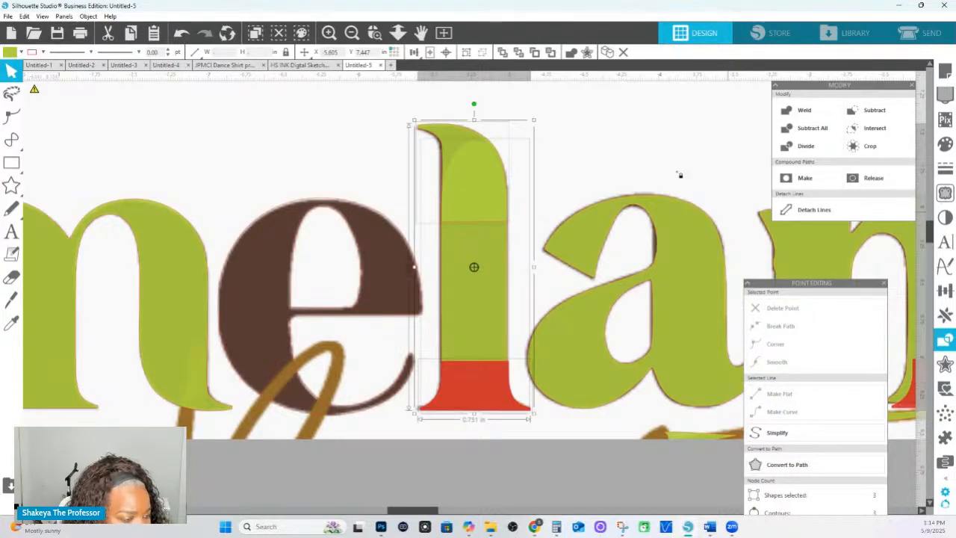
left_click(802, 110)
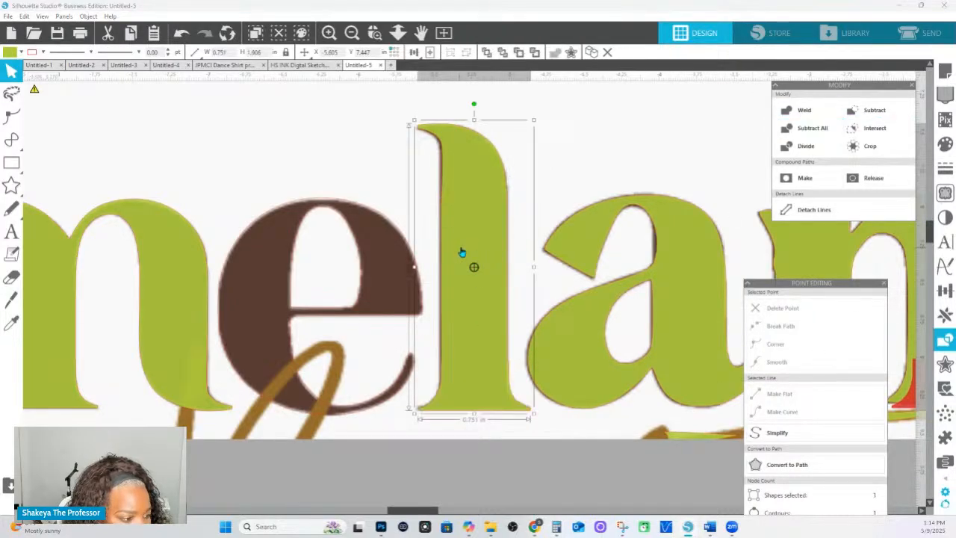
- Open the welded l for point editing and clean up the stray points on the upper part of its left edge
double_click(462, 252)
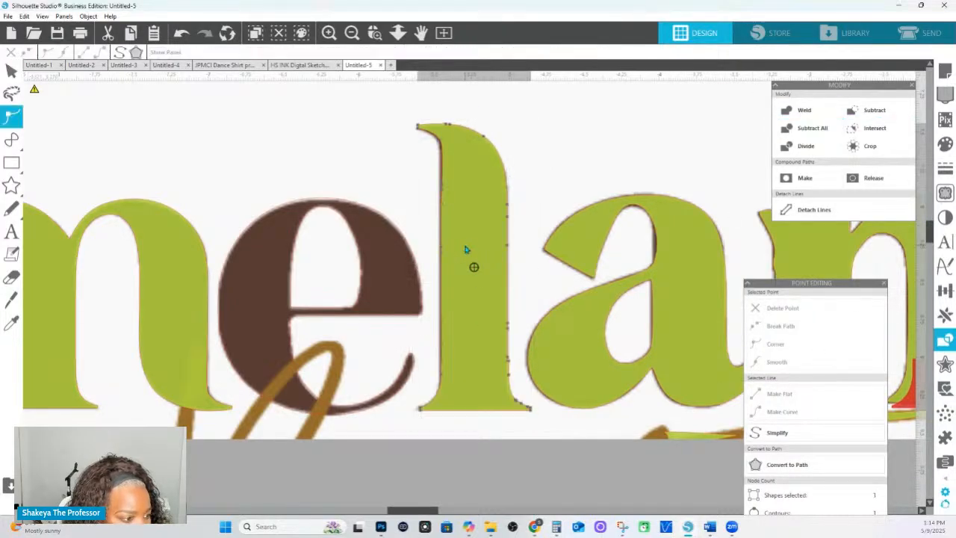
left_click(442, 187)
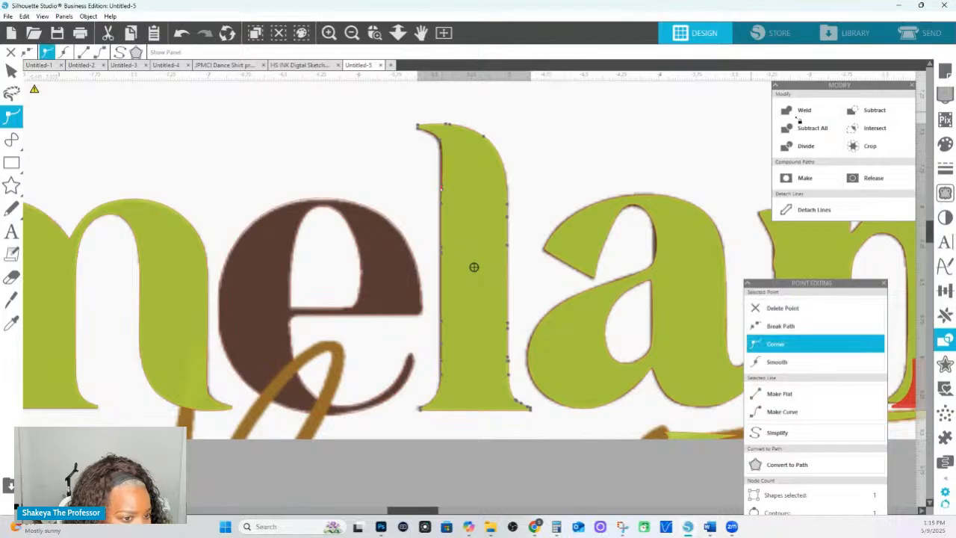
left_click(778, 308)
right_click(460, 221)
left_click(439, 203)
left_click(439, 189)
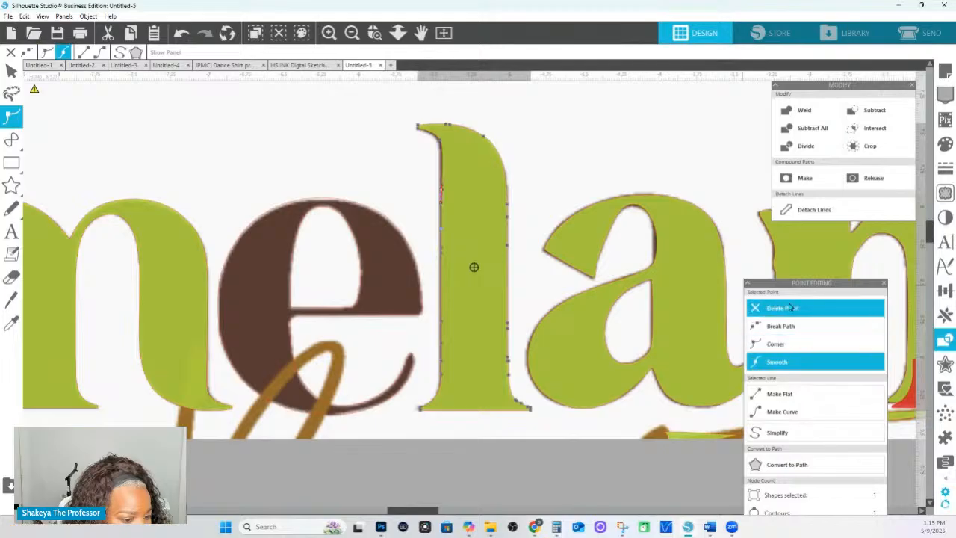
- Delete the redundant points along both sides of the l's stem and adjust the point above its right foot
left_click_drag(432, 230, 543, 365)
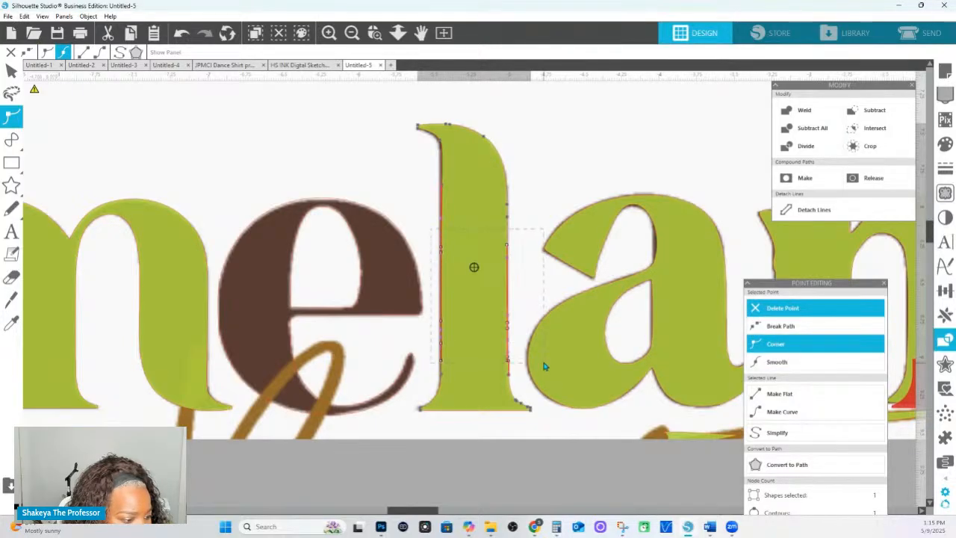
left_click(796, 310)
left_click(508, 380)
left_click_drag(508, 376, 510, 377)
left_click(534, 301)
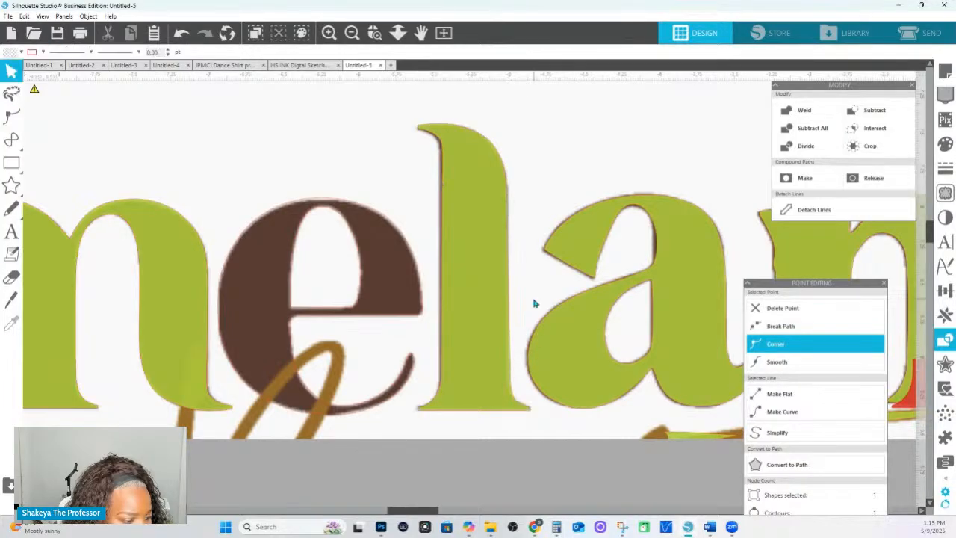
- Open the second a for point editing and delete the points of the script stroke joined to its lower left
left_click_drag(641, 342, 356, 330)
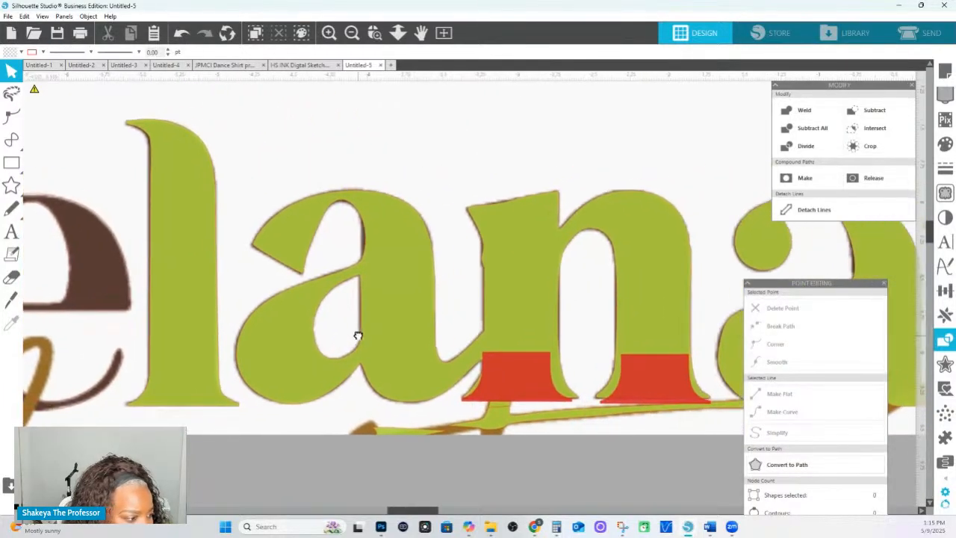
left_click_drag(452, 336, 386, 331)
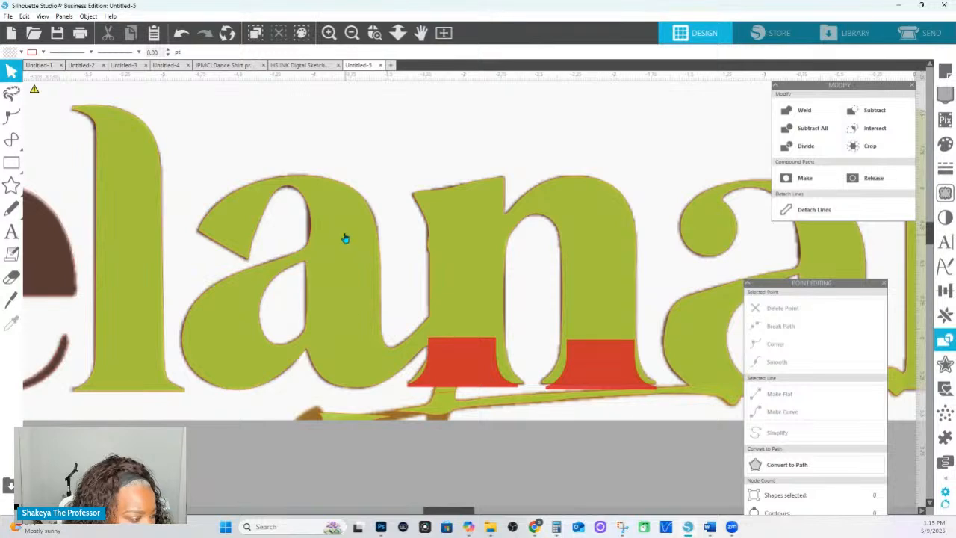
left_click_drag(420, 275, 385, 275)
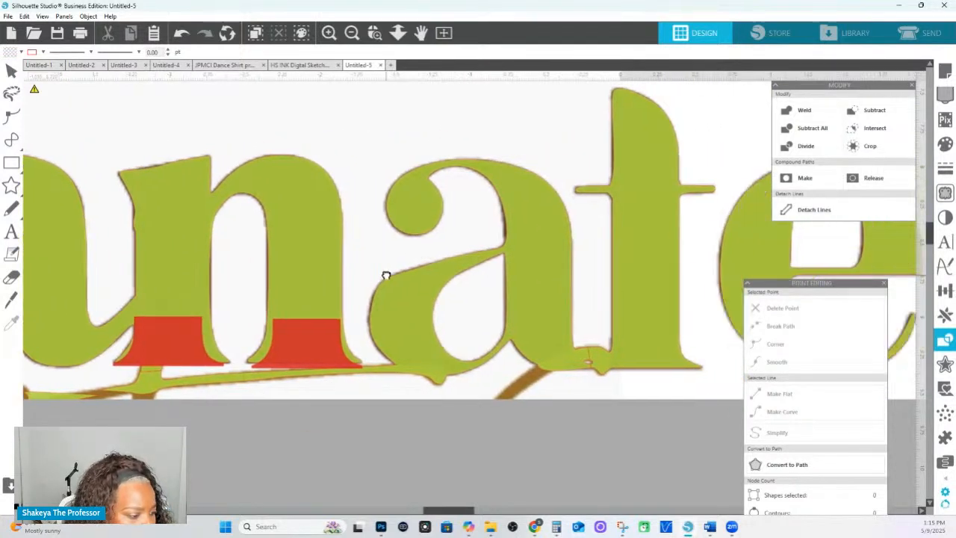
double_click(406, 311)
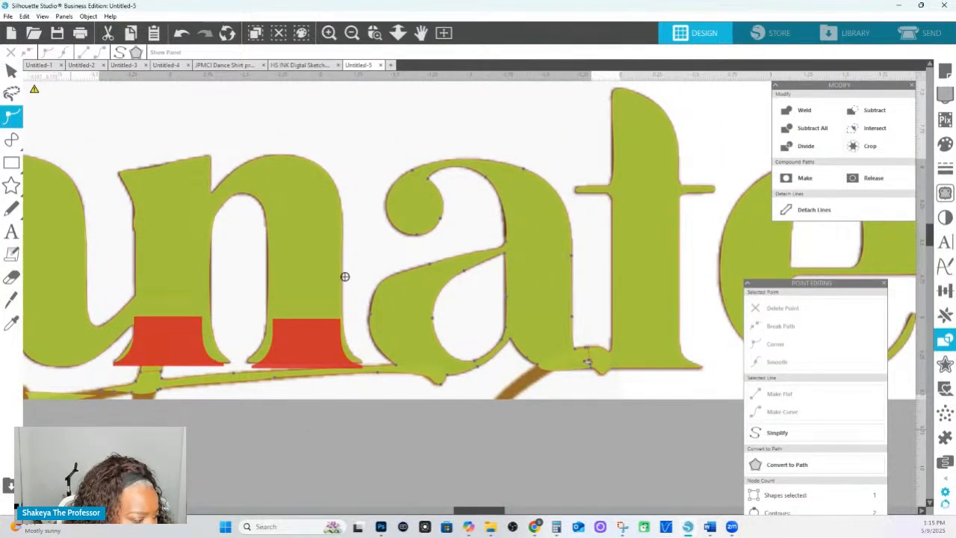
left_click(418, 372)
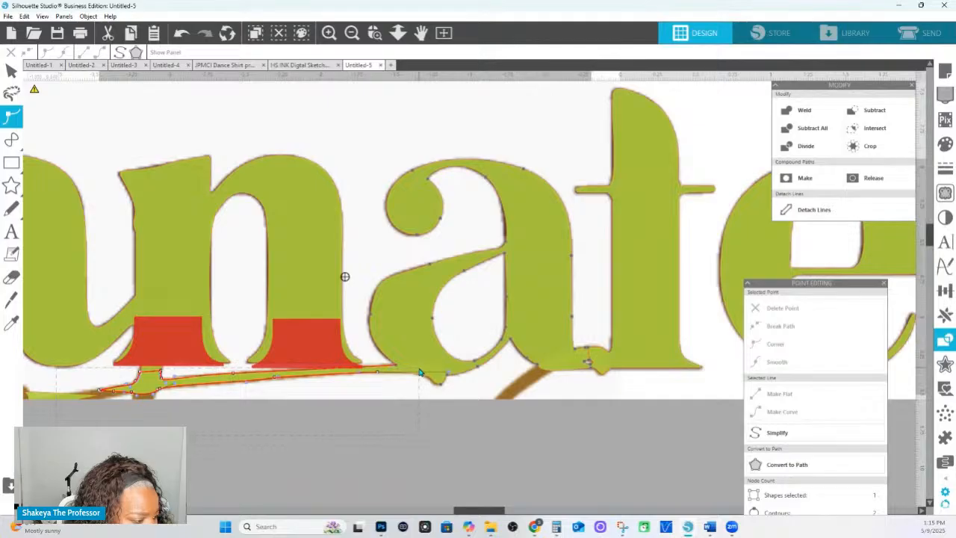
left_click_drag(447, 373, 448, 373)
left_click(772, 308)
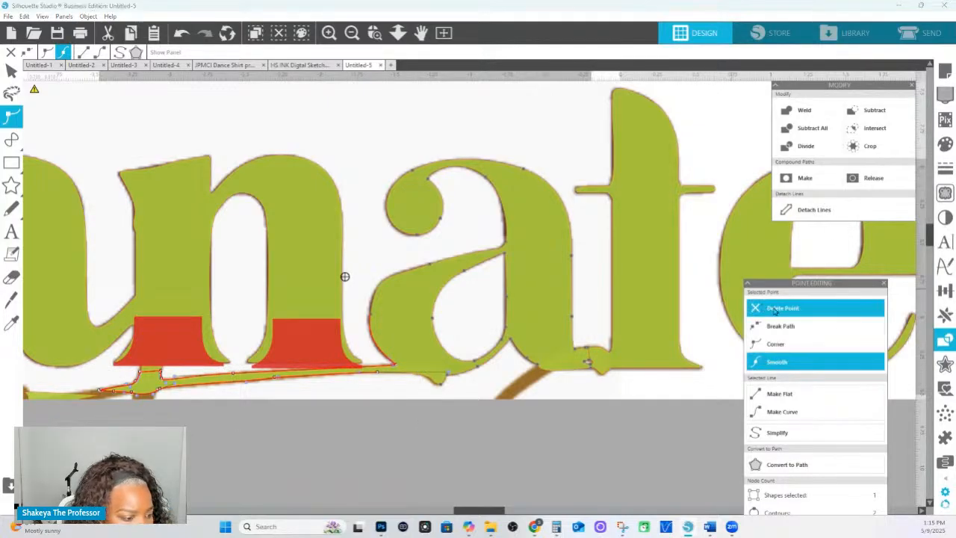
- Reshape the lower-left curve of the second a's bowl and set the letter's fill transparency to 73%
left_click(448, 378)
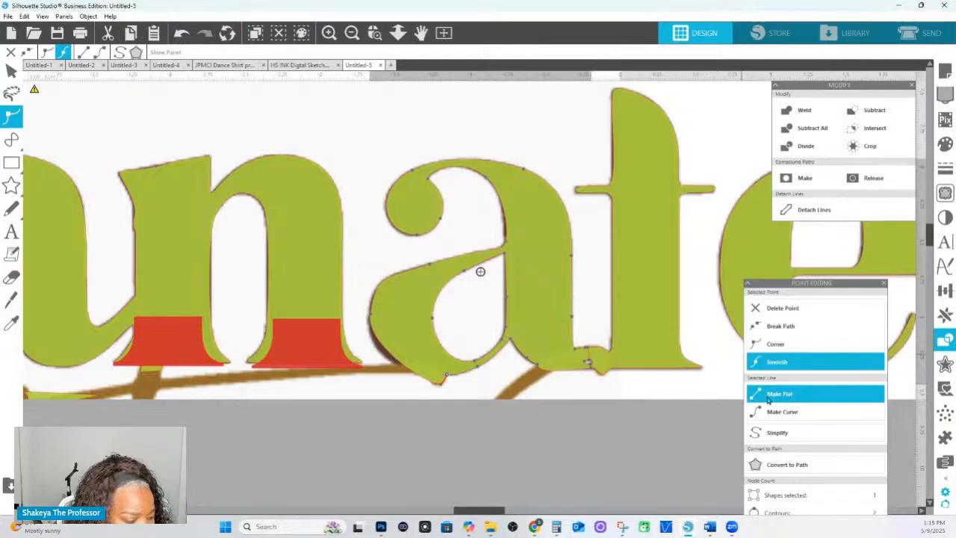
left_click_drag(441, 383, 402, 371)
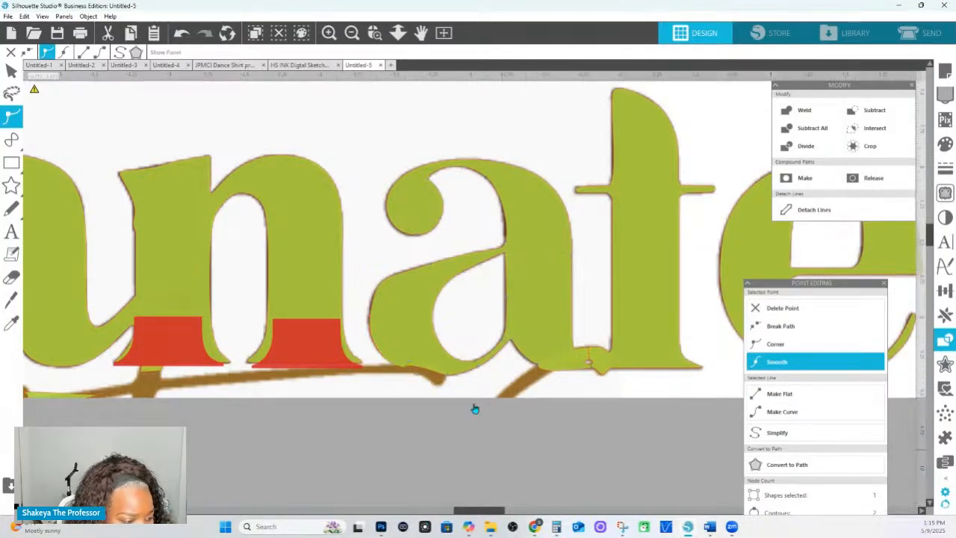
left_click(478, 265)
left_click(942, 144)
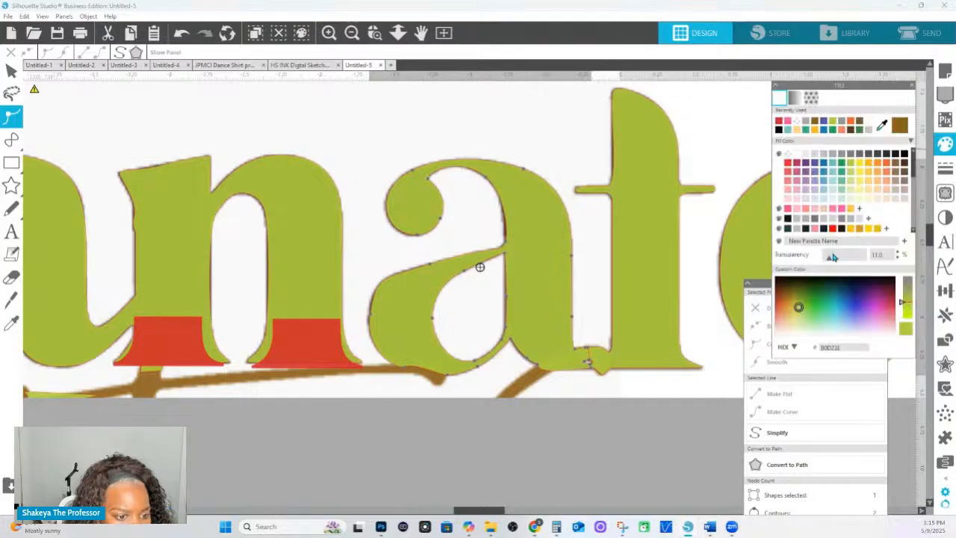
left_click_drag(831, 260, 854, 259)
- Refit the underside of the second a's bowl and make the point where it meets the stem a corner
left_click(450, 379)
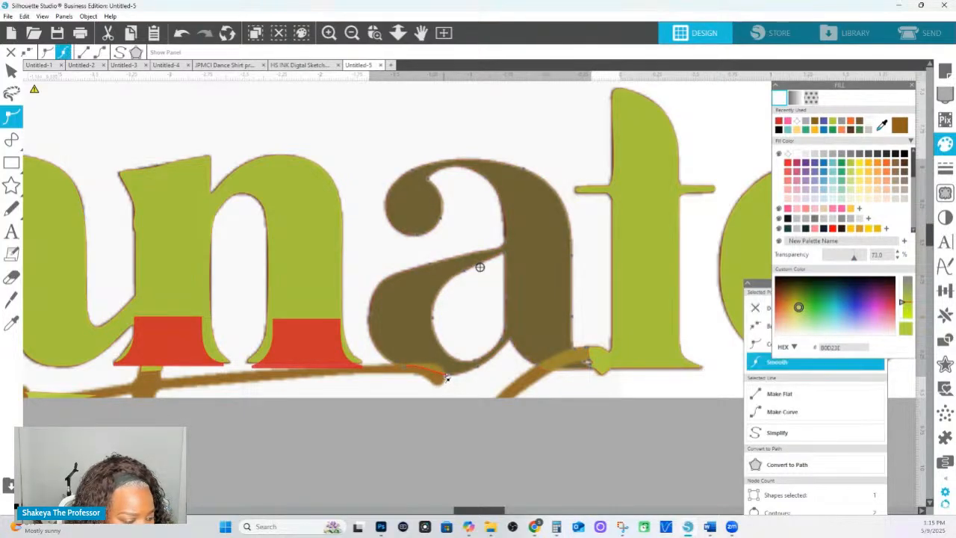
left_click(753, 285)
left_click_drag(752, 285, 690, 293)
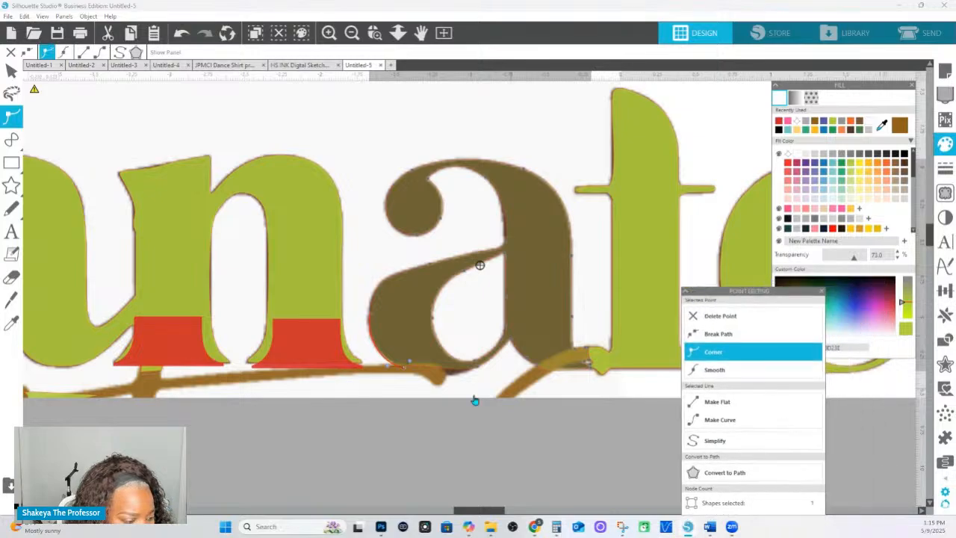
left_click(509, 340)
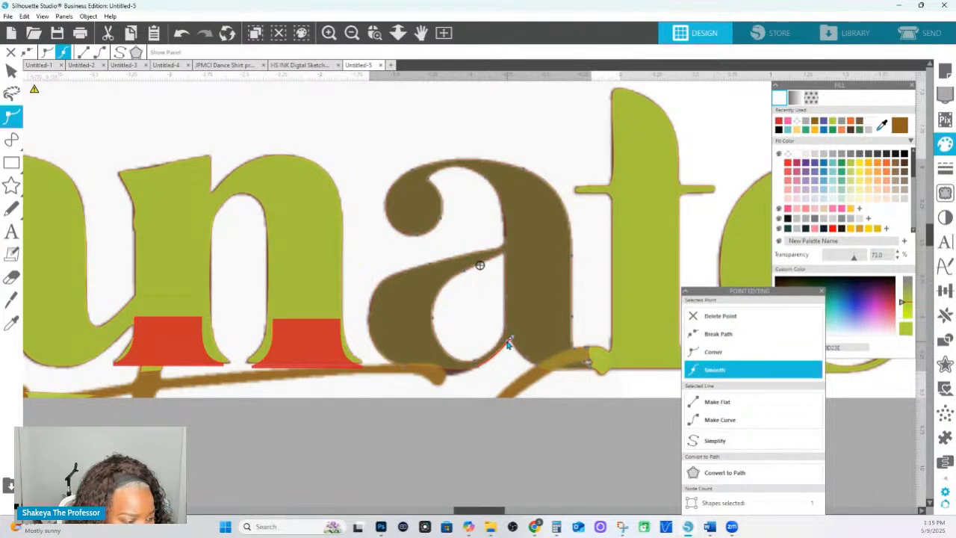
left_click(509, 342)
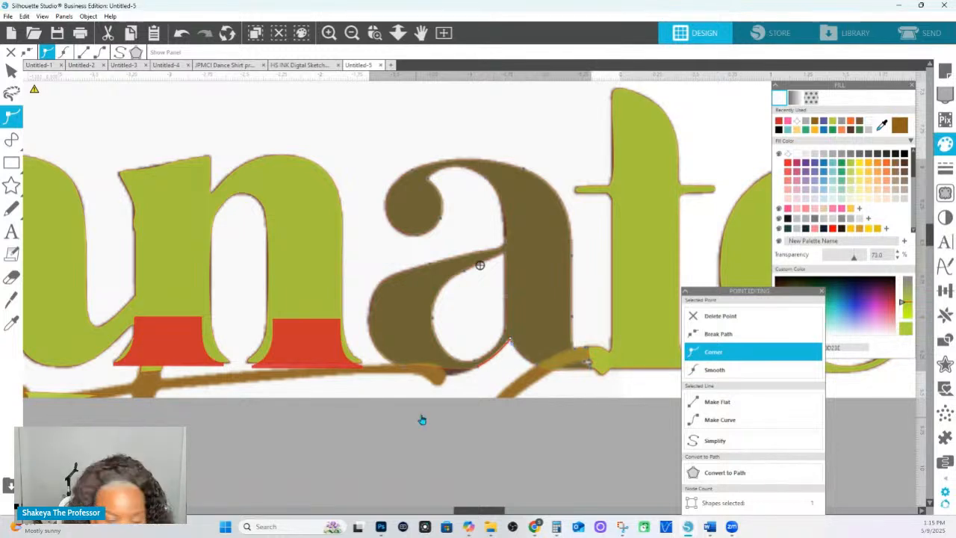
- Refit the curve along the underside of the second a's bowl and adjust the point at the bowl's far left
left_click(478, 369)
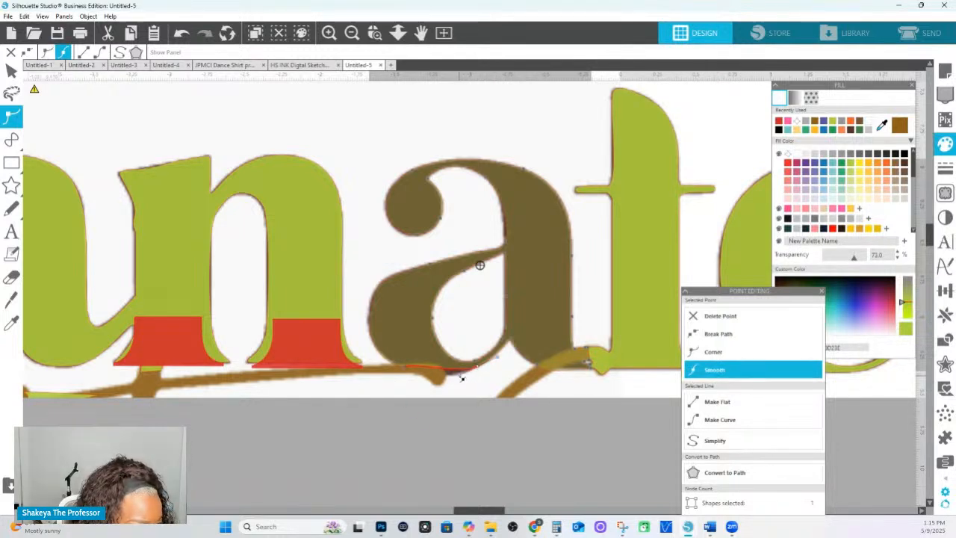
left_click(413, 365)
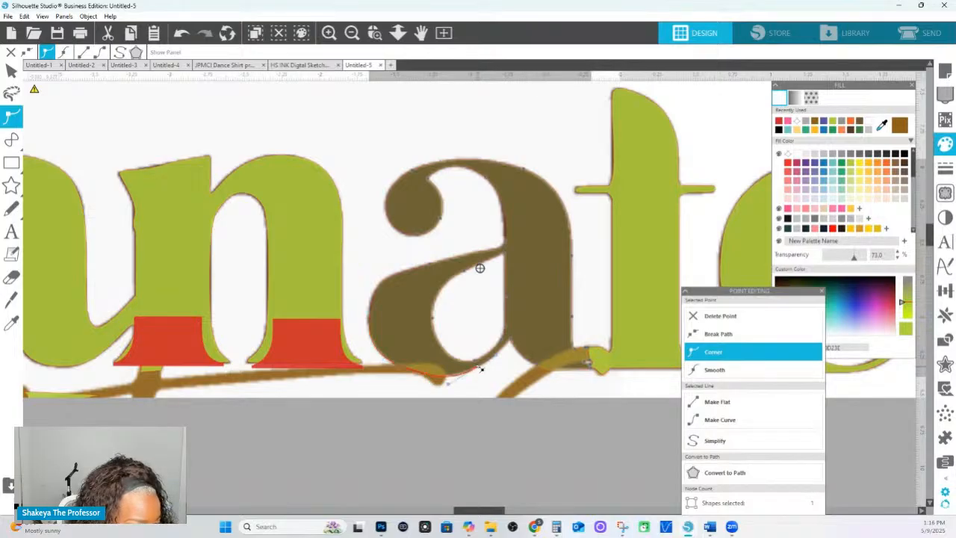
left_click(476, 369)
left_click(368, 319)
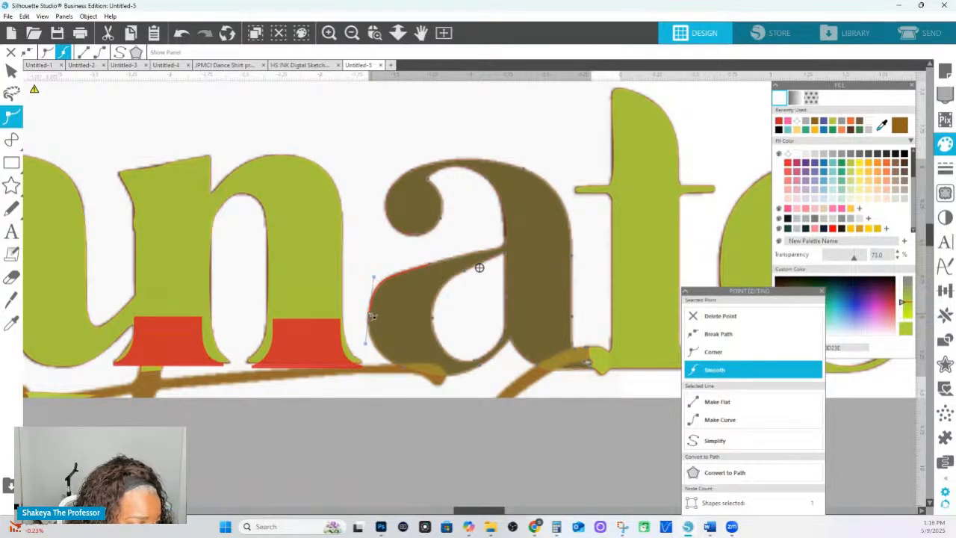
- Adjust the point on the upper edge of the second a's bowl and refit its curve into the stem
left_click(432, 266)
left_click_drag(433, 265, 438, 264)
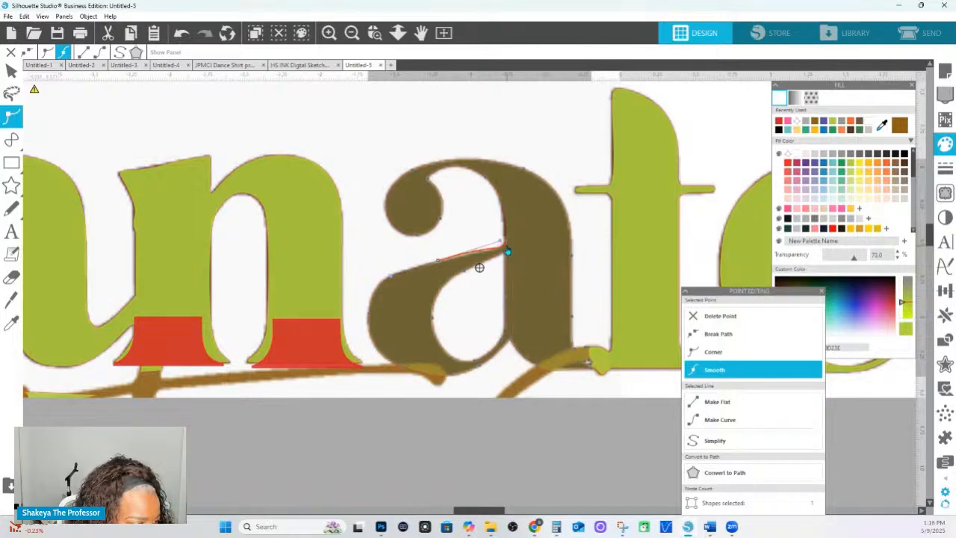
left_click(509, 243)
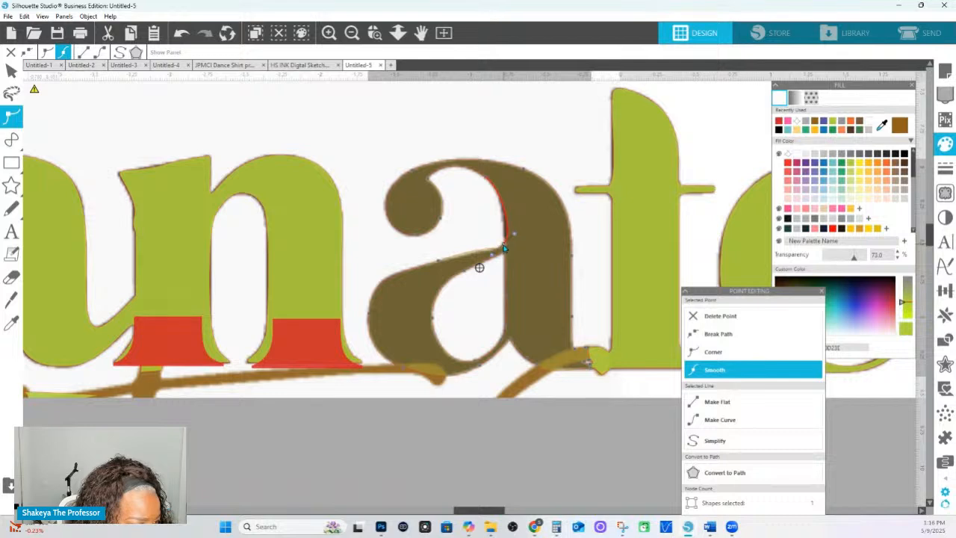
left_click(439, 264)
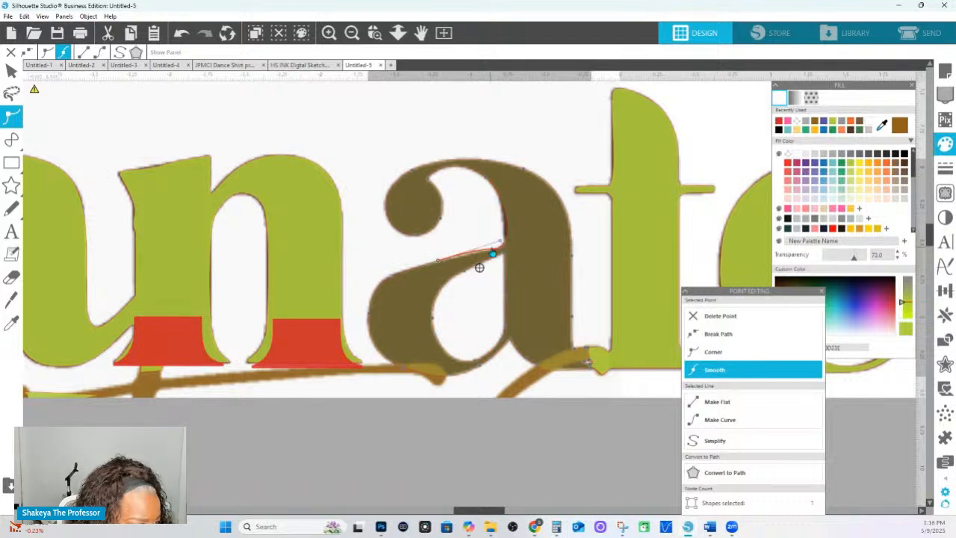
left_click_drag(498, 244, 491, 249)
left_click(505, 247)
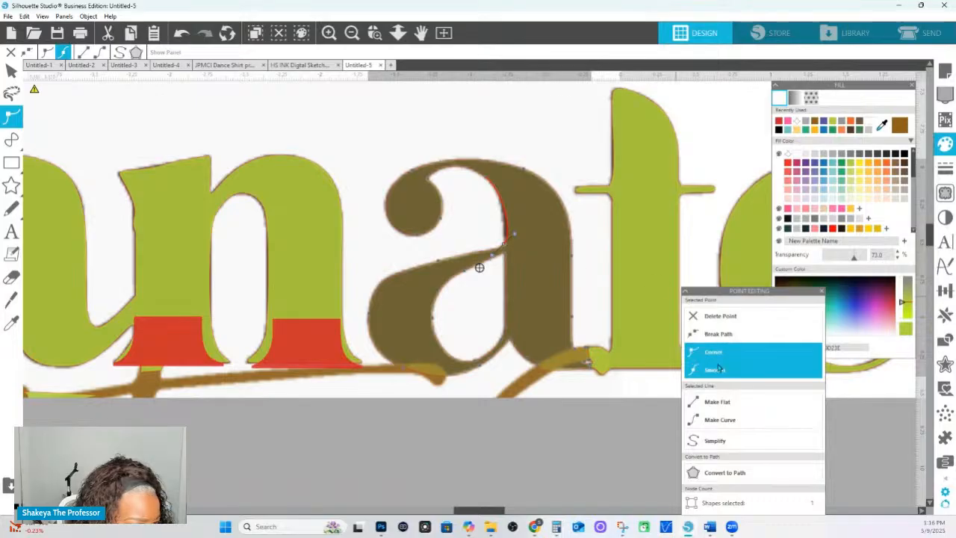
- Select all points of the second a and convert them to corner points
left_click(398, 32)
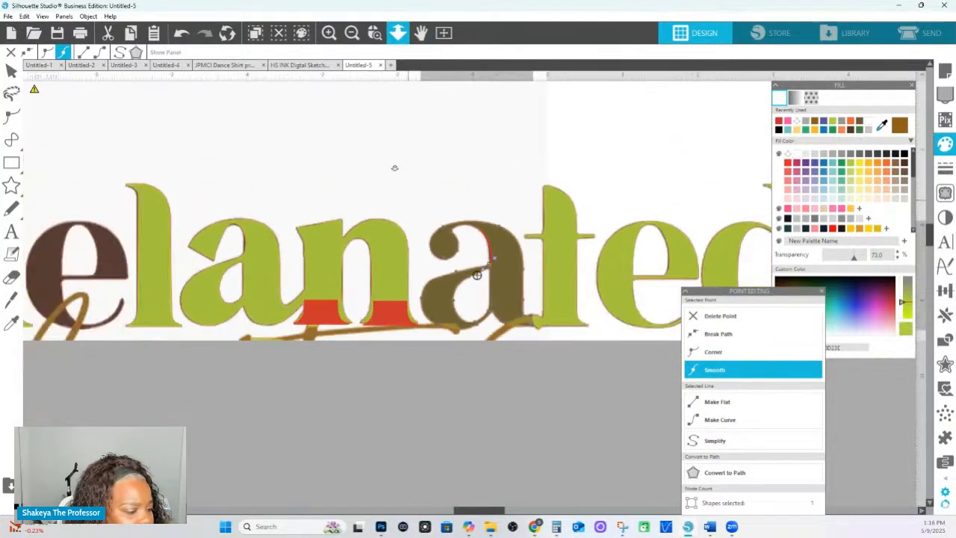
left_click_drag(369, 180, 558, 370)
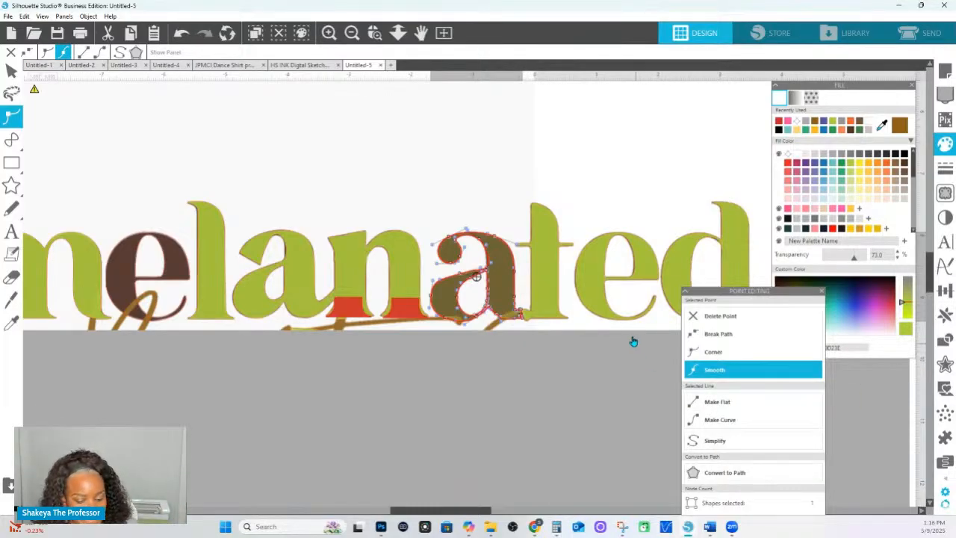
key("i")
left_click(715, 369)
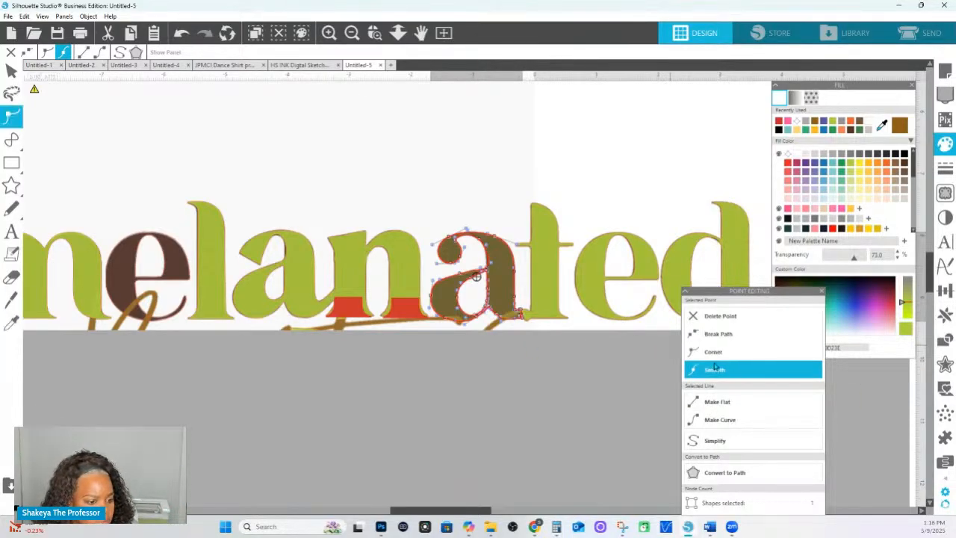
left_click(715, 353)
left_click(479, 339)
- Adjust the points on the inner side of the second a's ball terminal and refit the inner curve running down to the bowl junction
left_click(375, 32)
left_click_drag(430, 222, 551, 321)
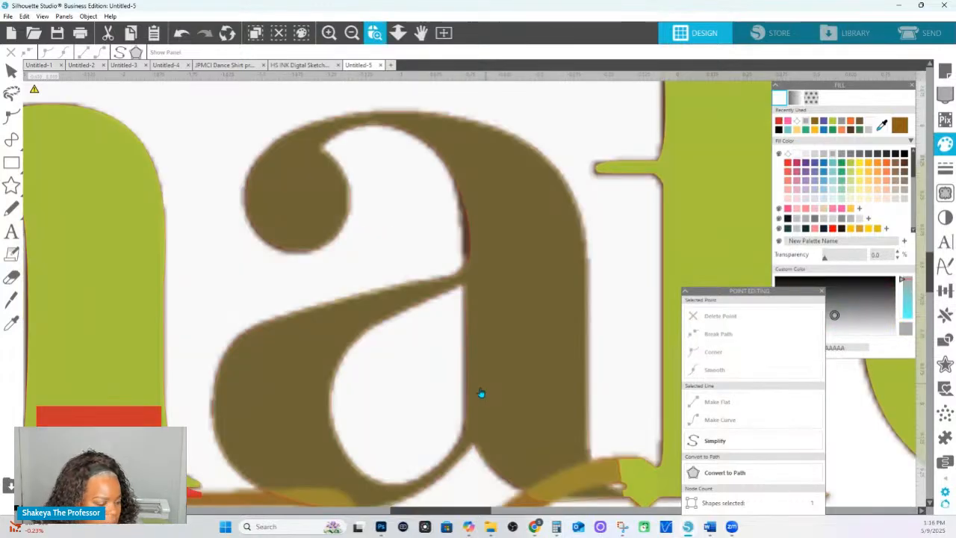
left_click(456, 152)
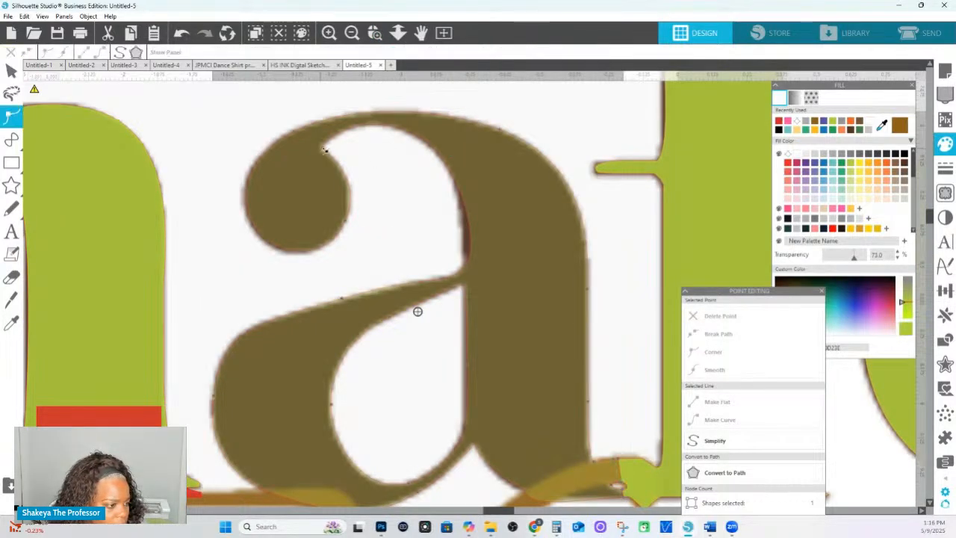
left_click(320, 151)
left_click(320, 151)
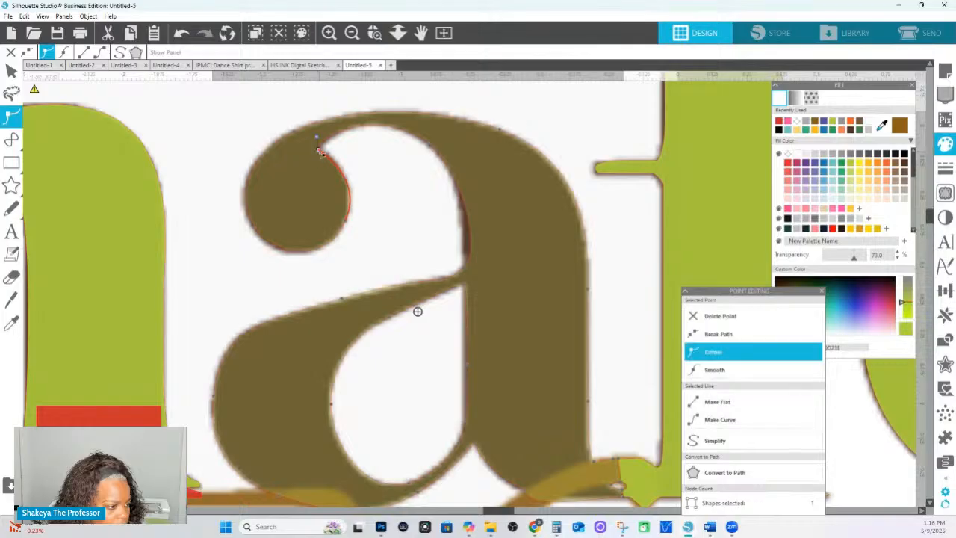
left_click(346, 223)
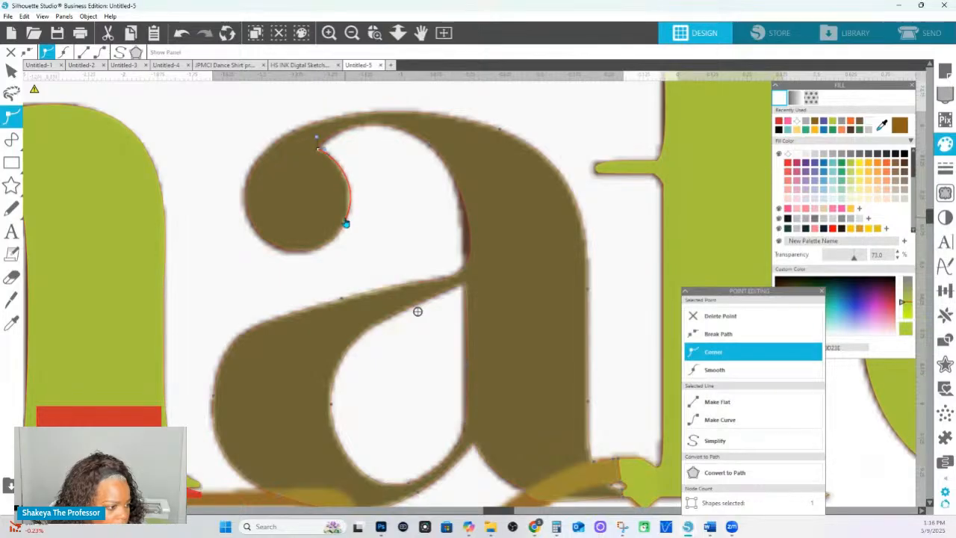
left_click(346, 228)
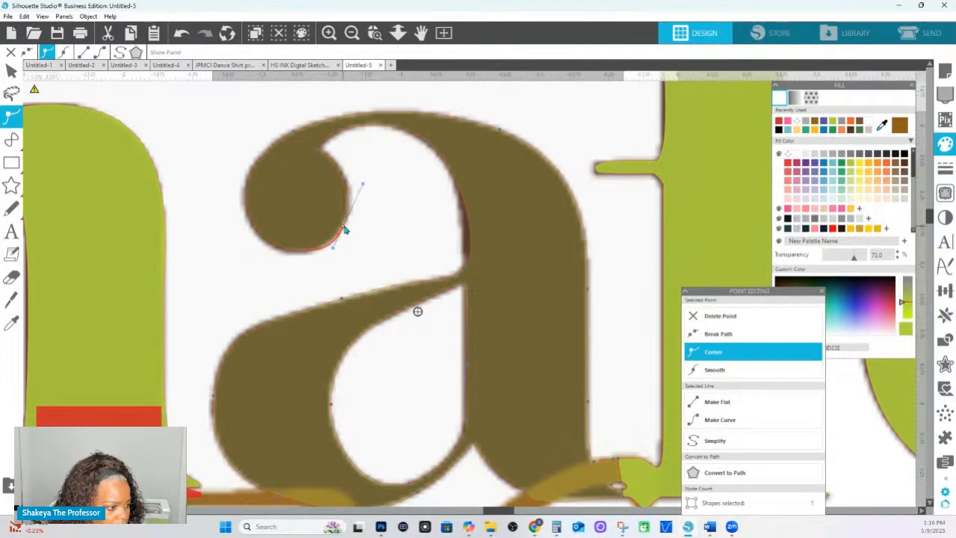
left_click(320, 147)
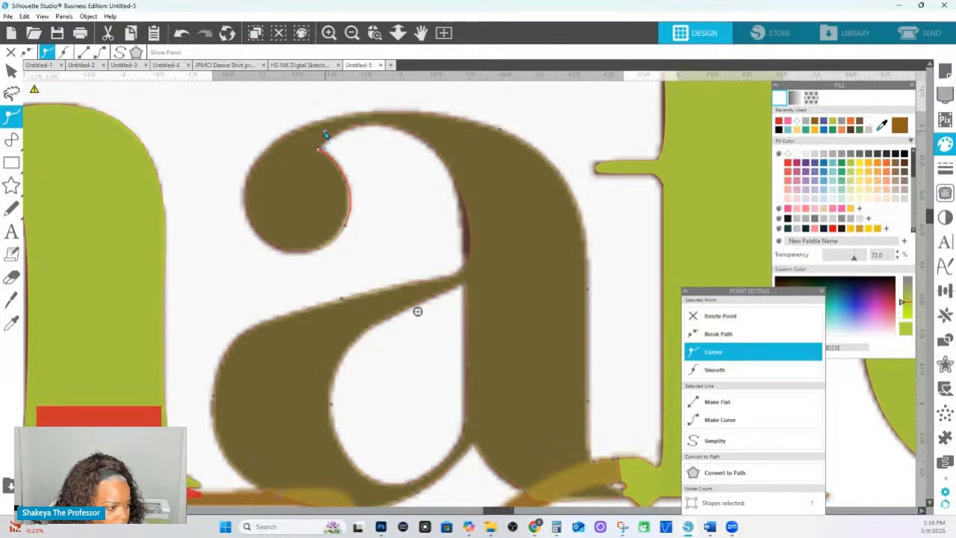
left_click(464, 271)
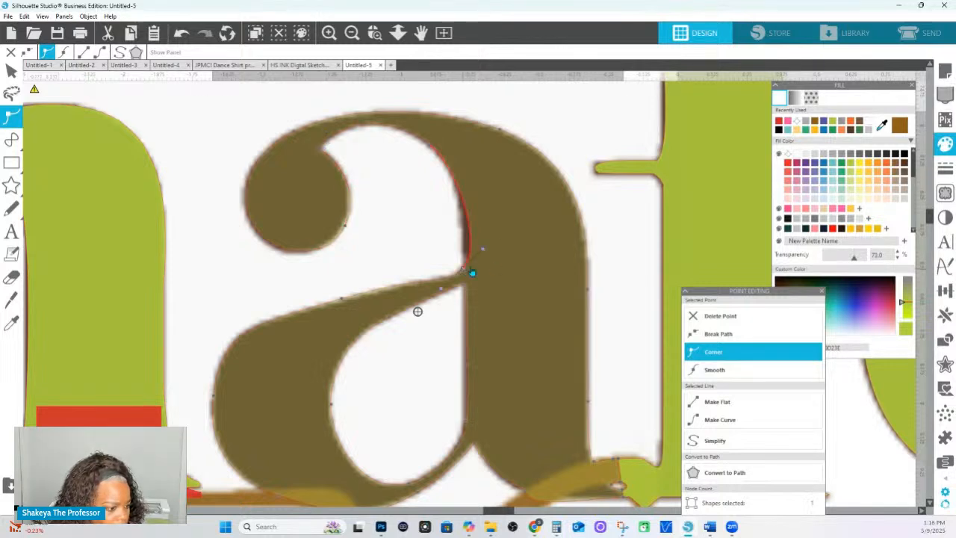
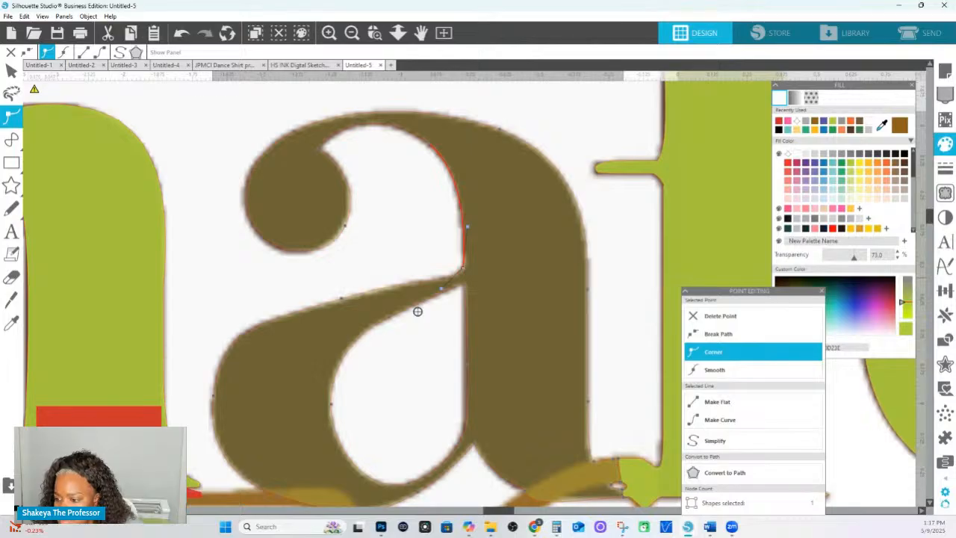
- Refit the outer edge of the second a's ball terminal, adding a point at its lower left and adjusting the point above it
left_click(295, 256)
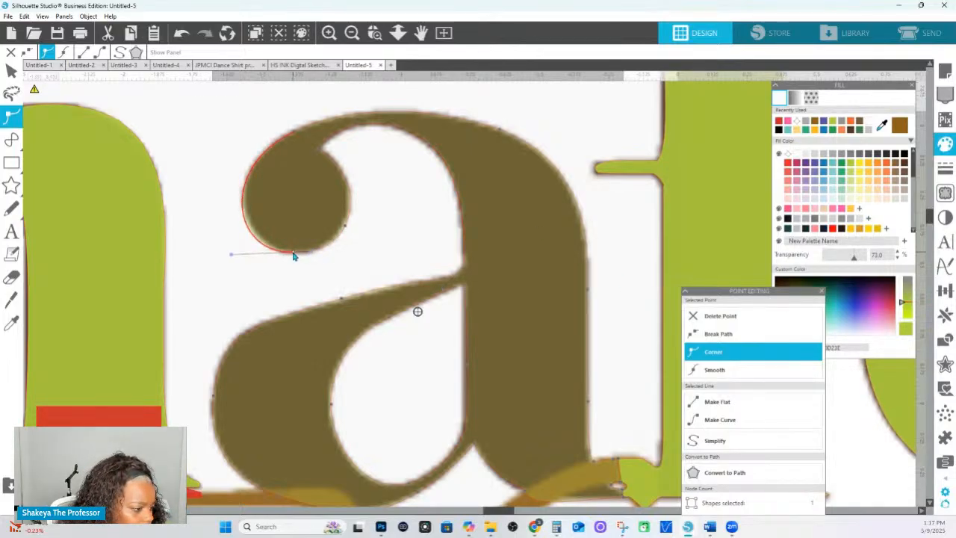
left_click(342, 228)
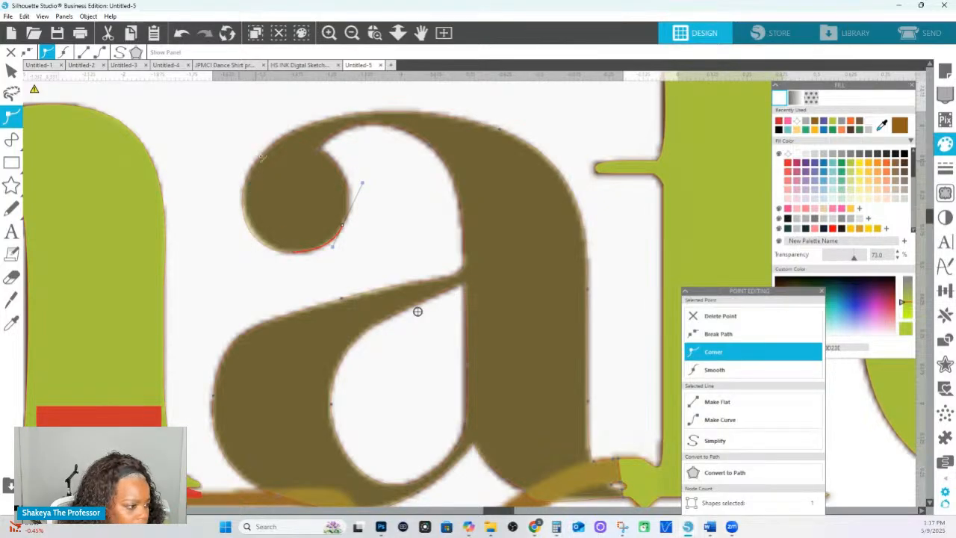
left_click(296, 133)
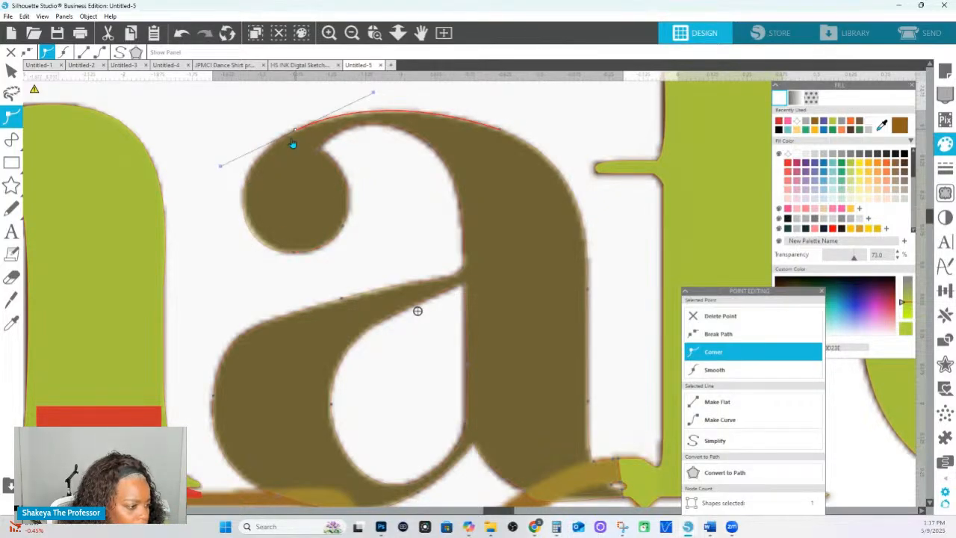
left_click(254, 235)
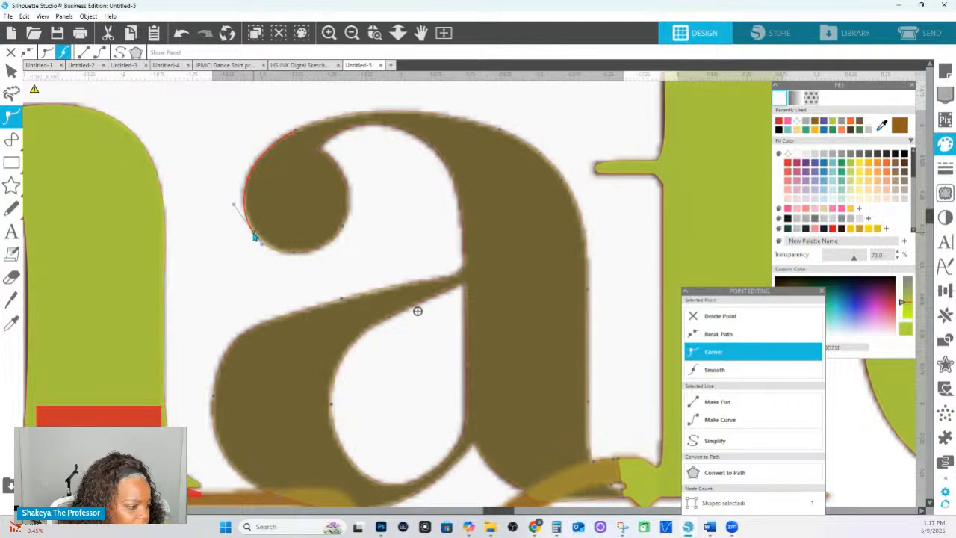
left_click(296, 132)
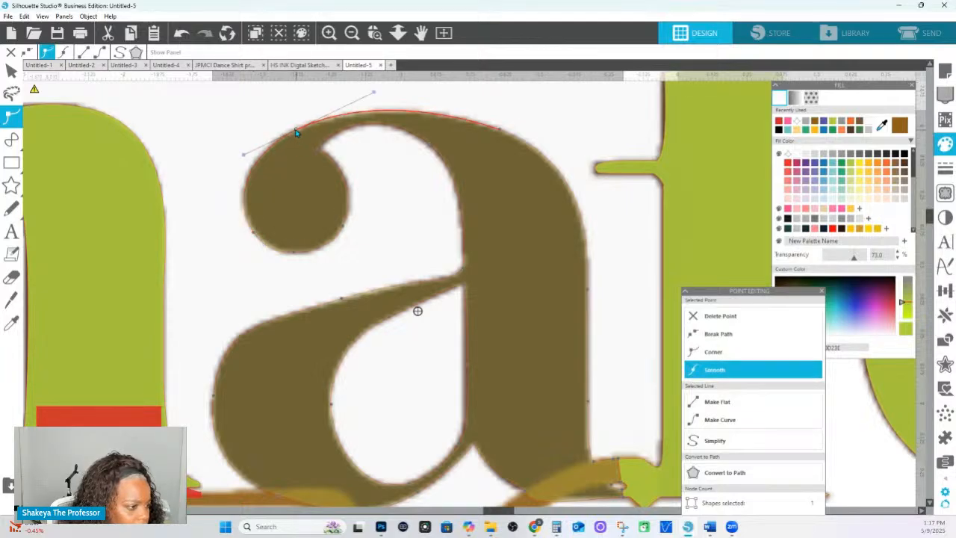
left_click(496, 140)
left_click(501, 133)
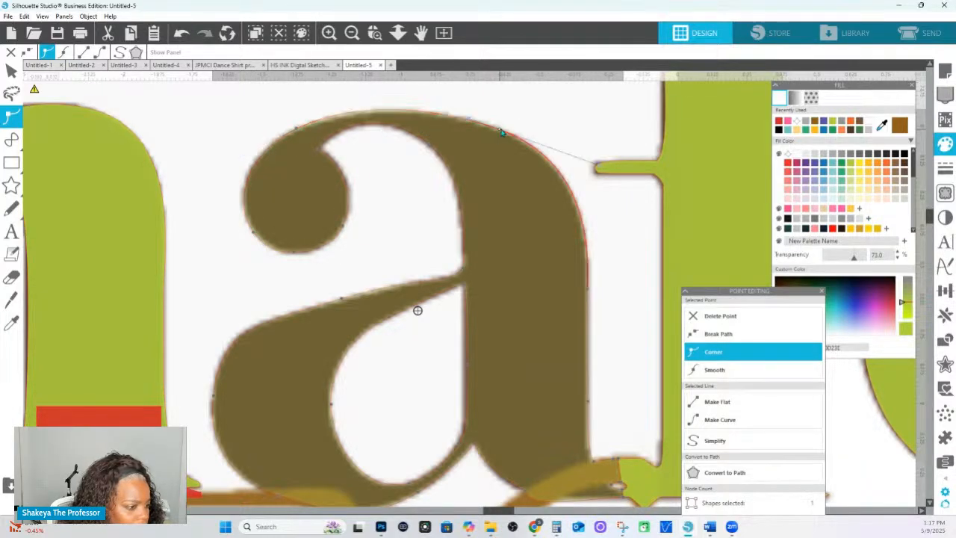
- Reposition the corner where the second a's bowl meets the stem and refit the outer curve of the top arch
left_click(464, 271)
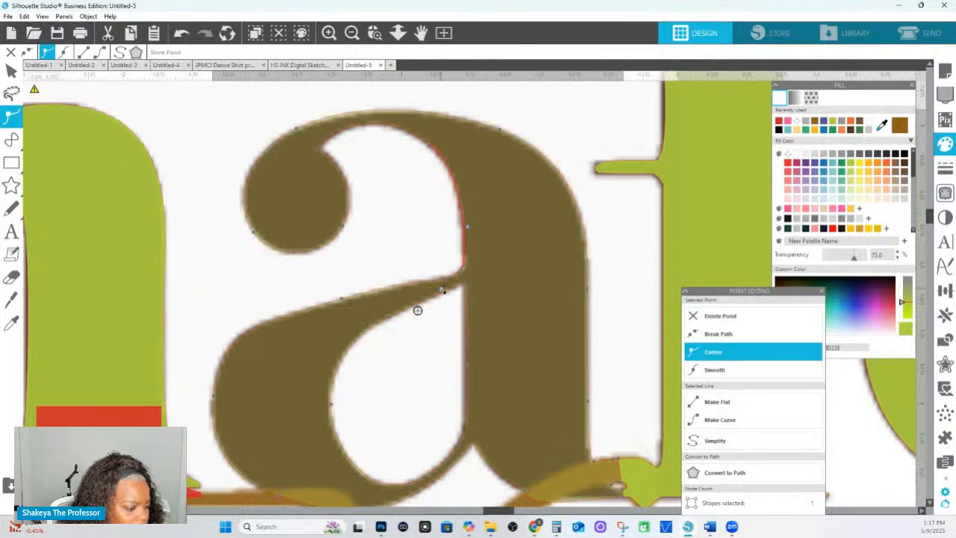
left_click_drag(463, 270, 464, 276)
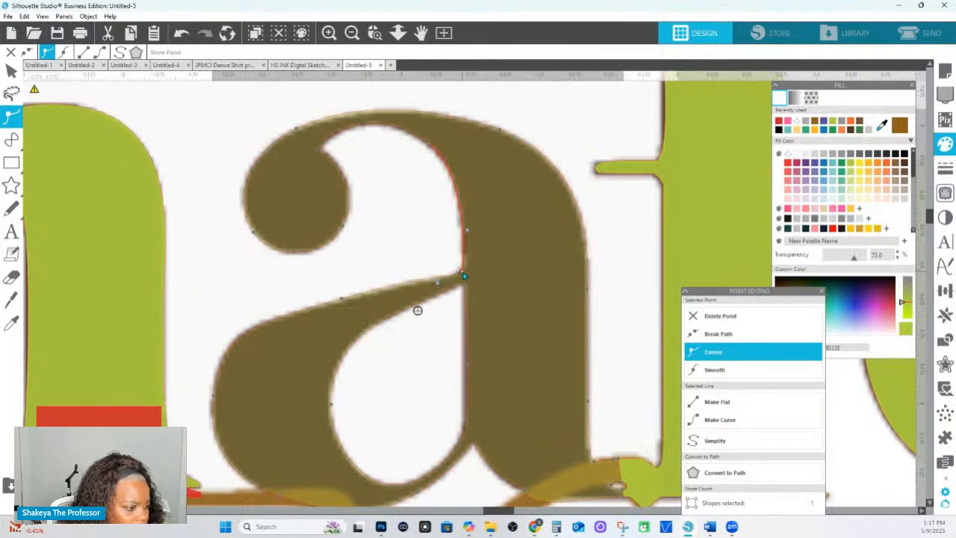
left_click(322, 152)
left_click(499, 130)
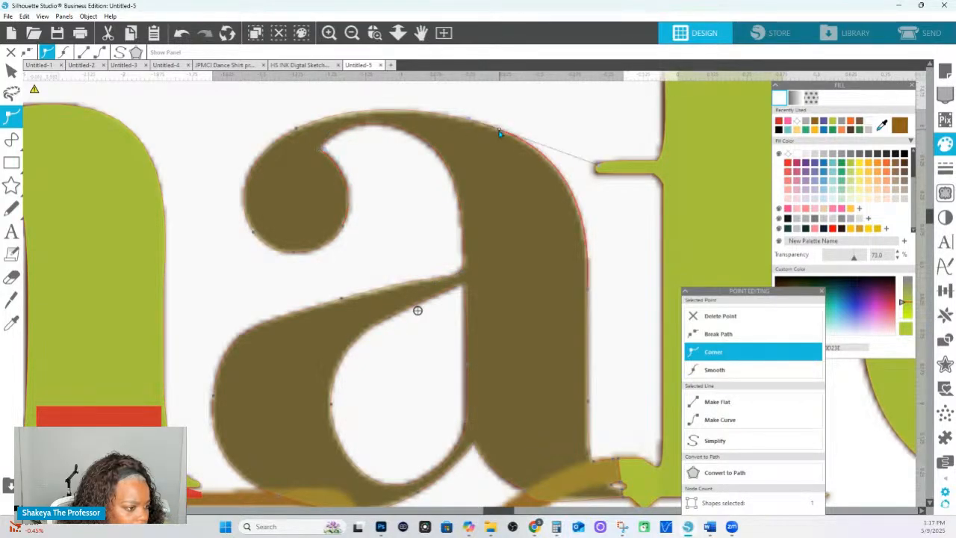
left_click(298, 130)
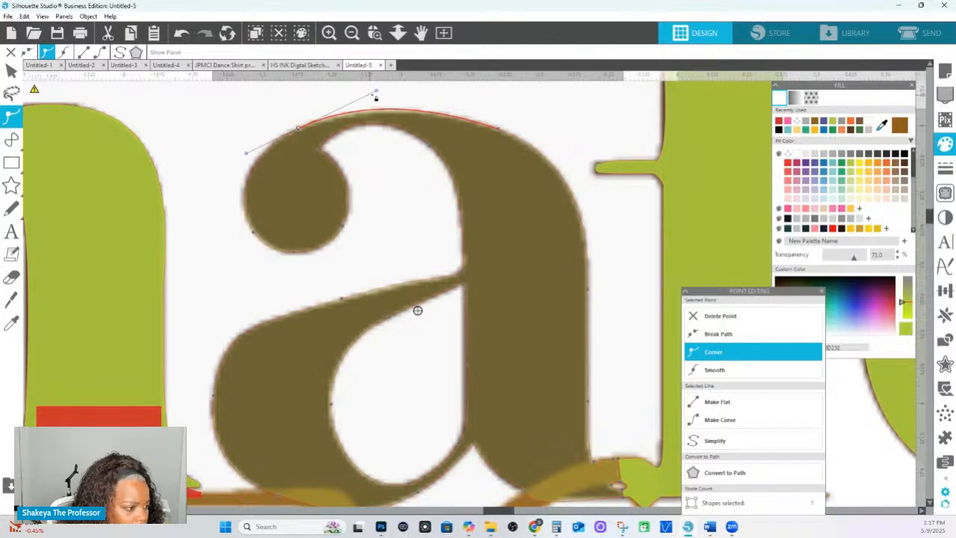
left_click_drag(376, 94, 367, 94)
- Straighten the upper edge of the second a's bowl up to the stem and fine-tune the corner where they meet
left_click(341, 301)
left_click(465, 271)
left_click_drag(438, 285, 438, 282)
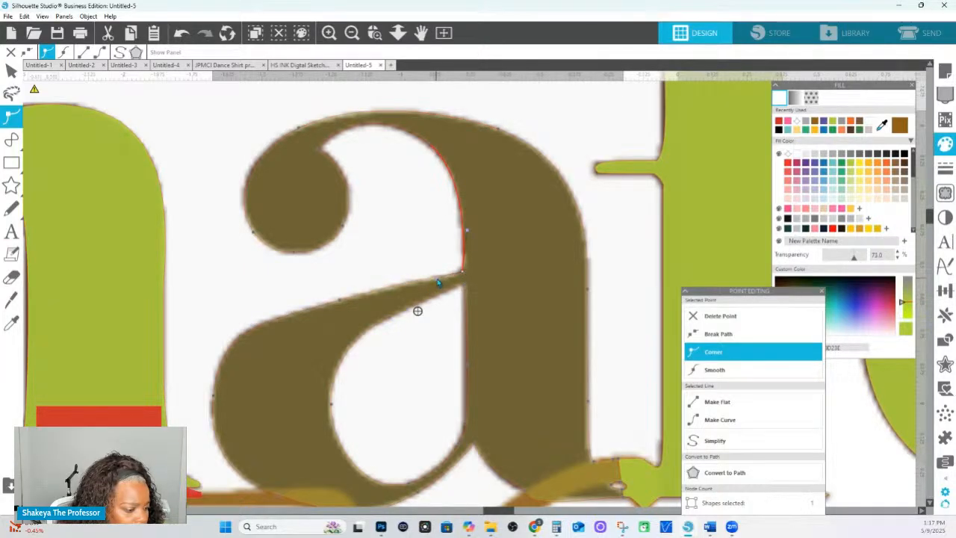
left_click(342, 301)
left_click_drag(434, 274, 463, 280)
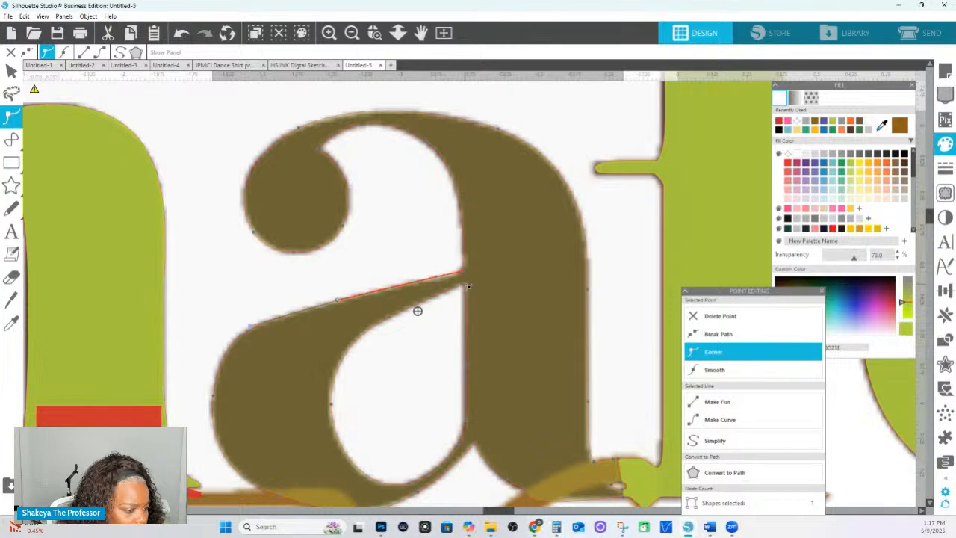
left_click(462, 277)
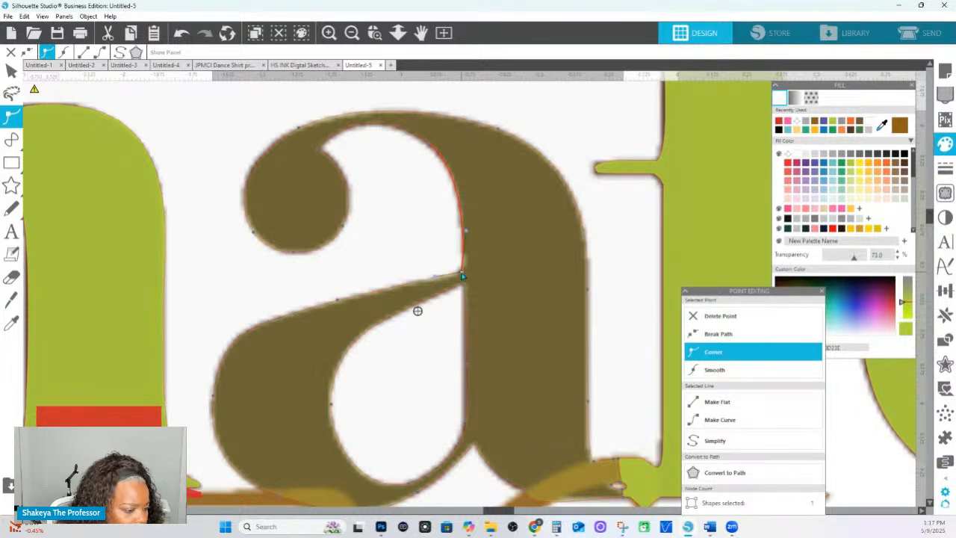
- Refit the outline of the second a's lower counter, adjusting its top corner, left-side point and lower-right point
left_click(462, 284)
scroll(320, 365, "down", 2)
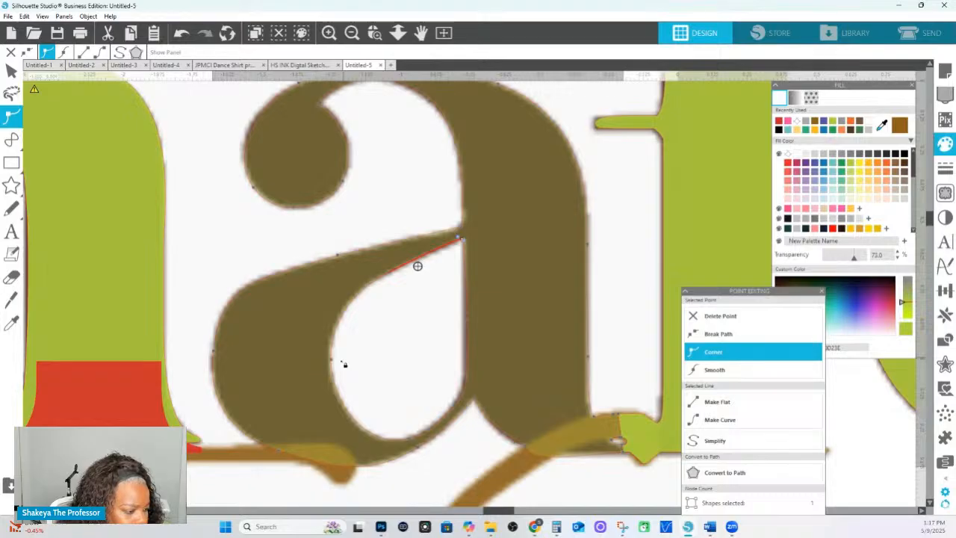
left_click(334, 363)
left_click(455, 401)
left_click_drag(468, 382, 466, 398)
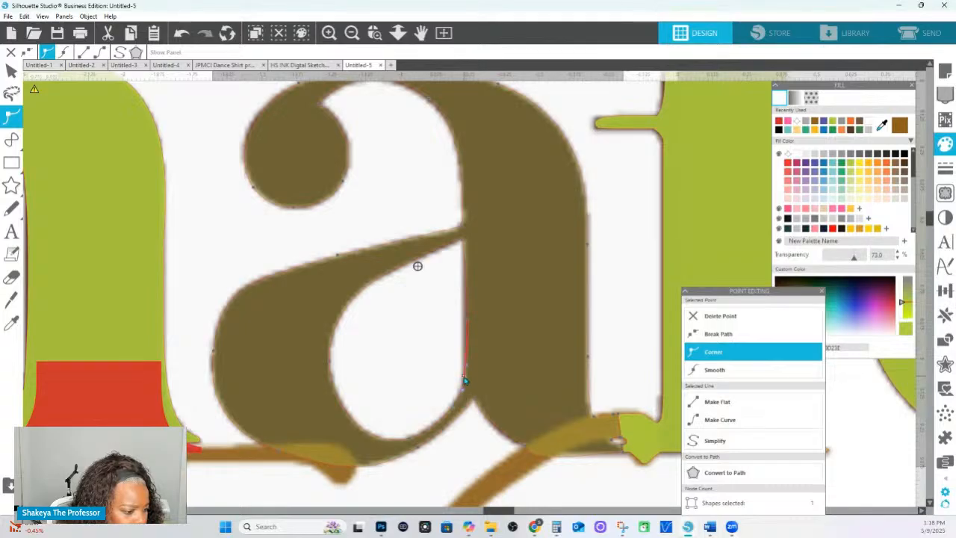
- Delete the middle point on the stem side of the second a's lower counter and align the counter's top corner with the stem
left_click(464, 304)
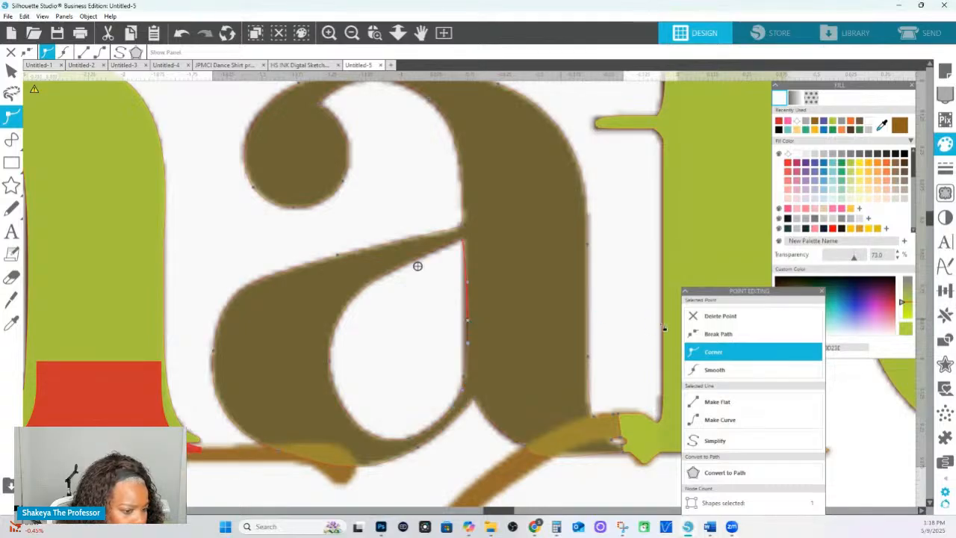
left_click(707, 324)
left_click(463, 241)
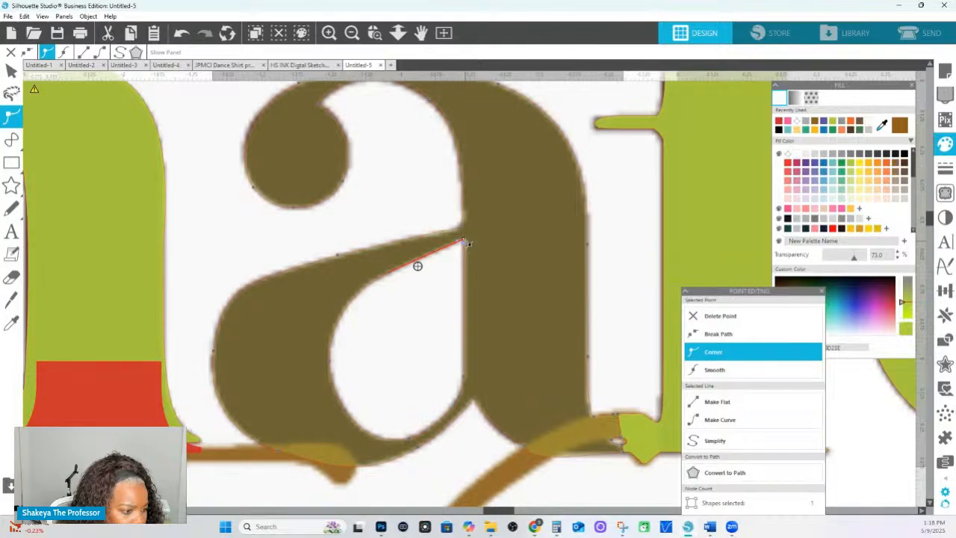
- Delete the surplus points along the outer side of the second a's stem and move the remaining point to the stem's lower-right corner
left_click(462, 231)
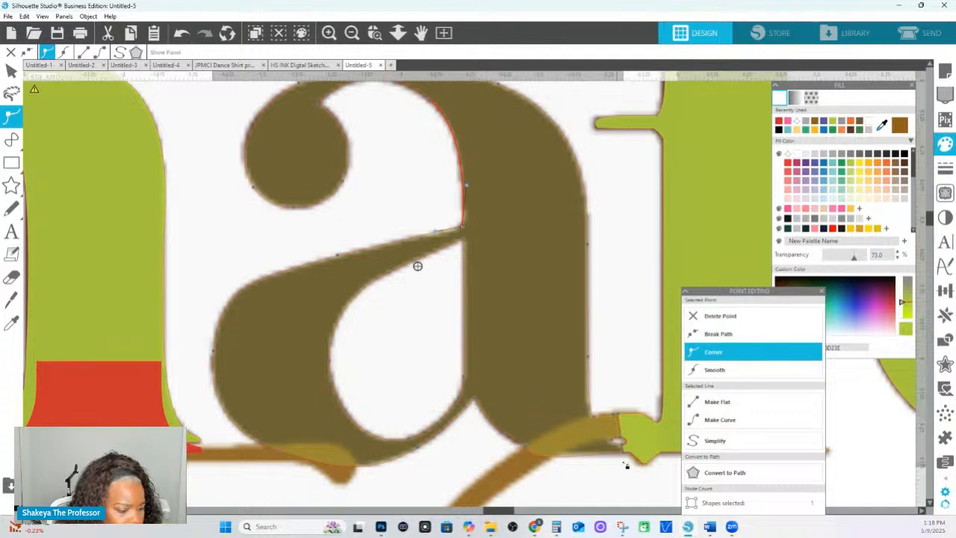
left_click_drag(552, 307, 629, 437)
key("Delete")
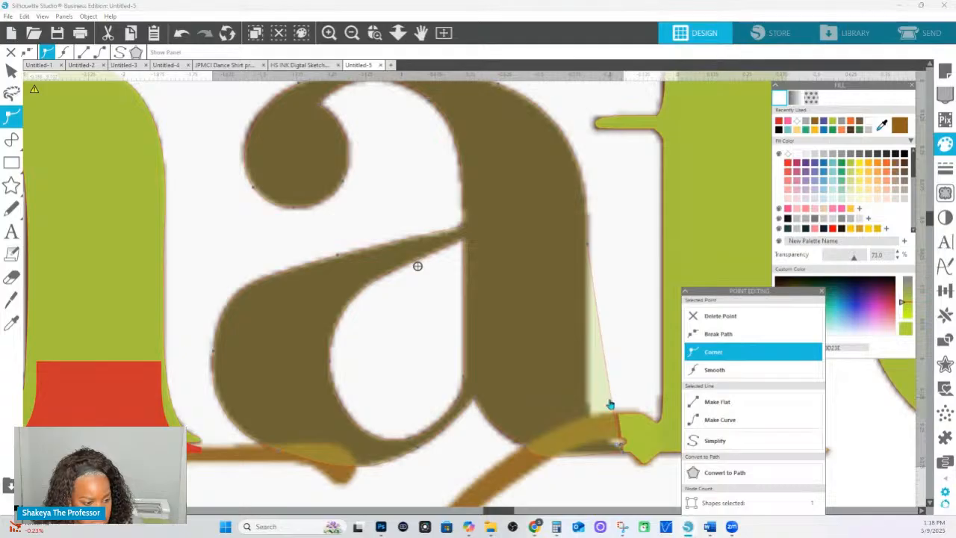
left_click_drag(613, 403, 590, 417)
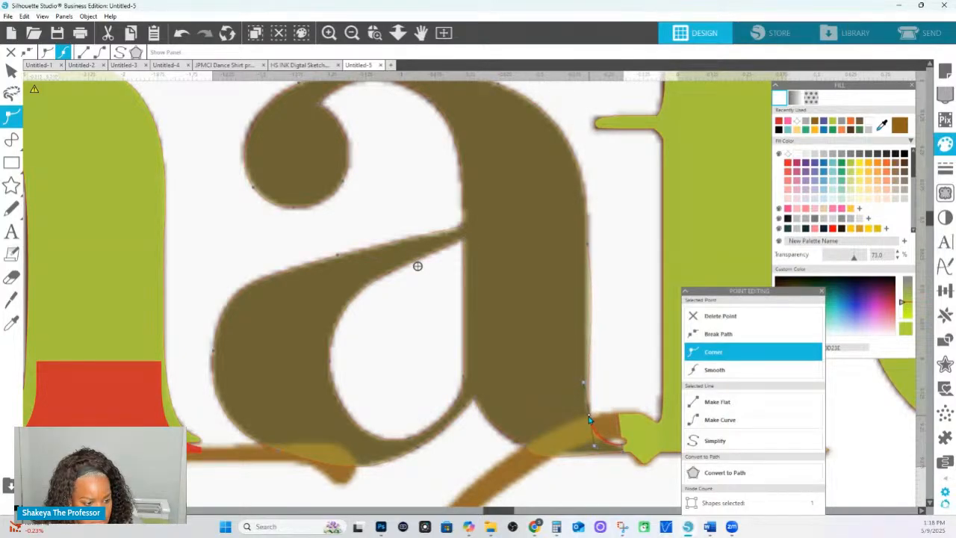
- Duplicate the letter l in place and fill the copy with teal
left_click(398, 32)
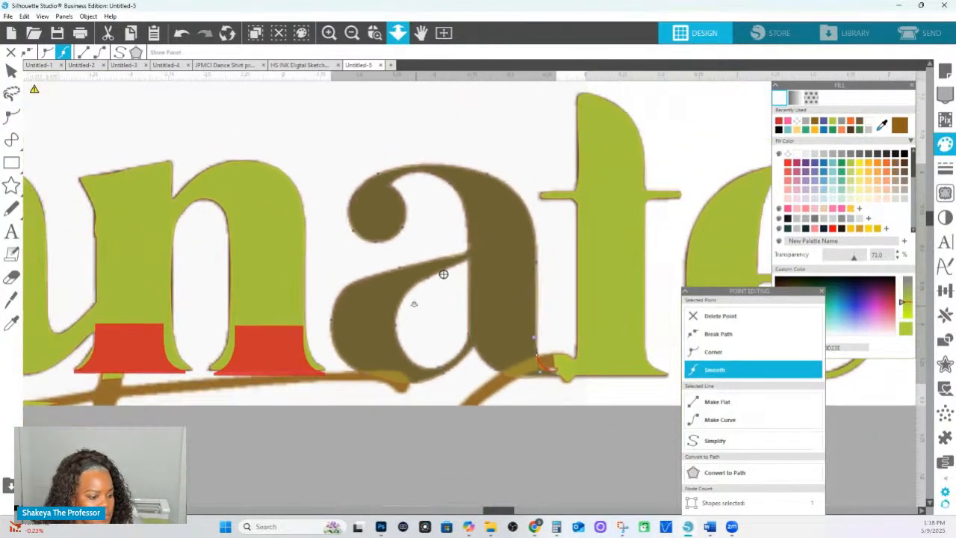
left_click(171, 230)
double_click(156, 217)
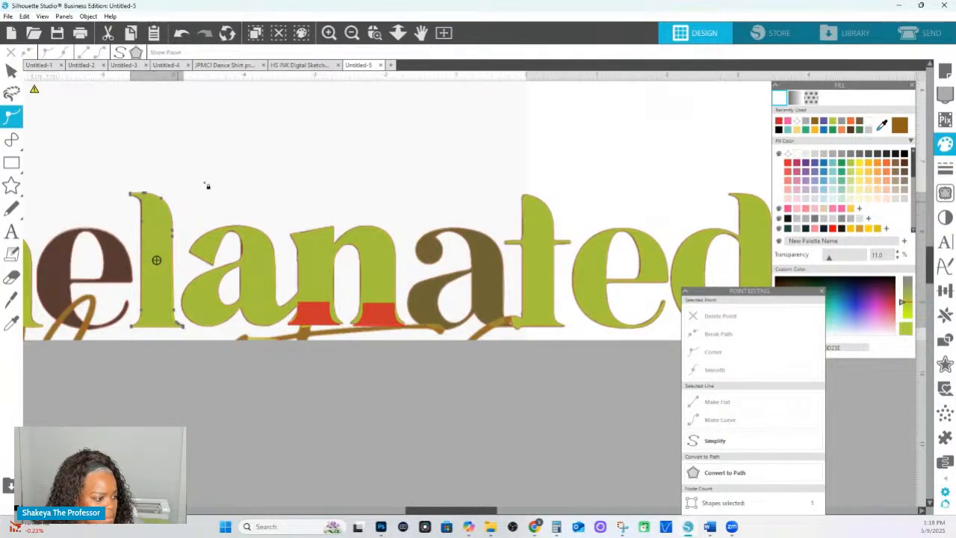
double_click(156, 216)
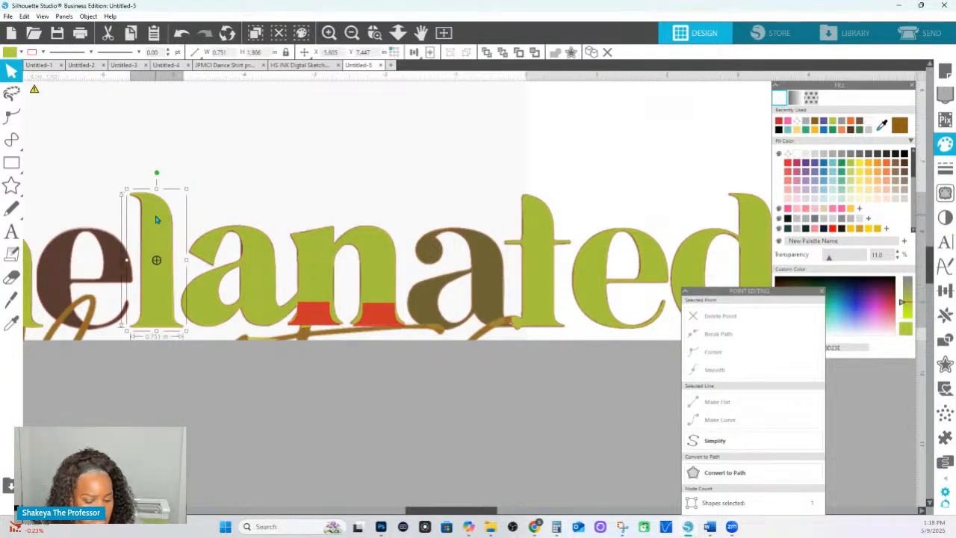
left_click(832, 172)
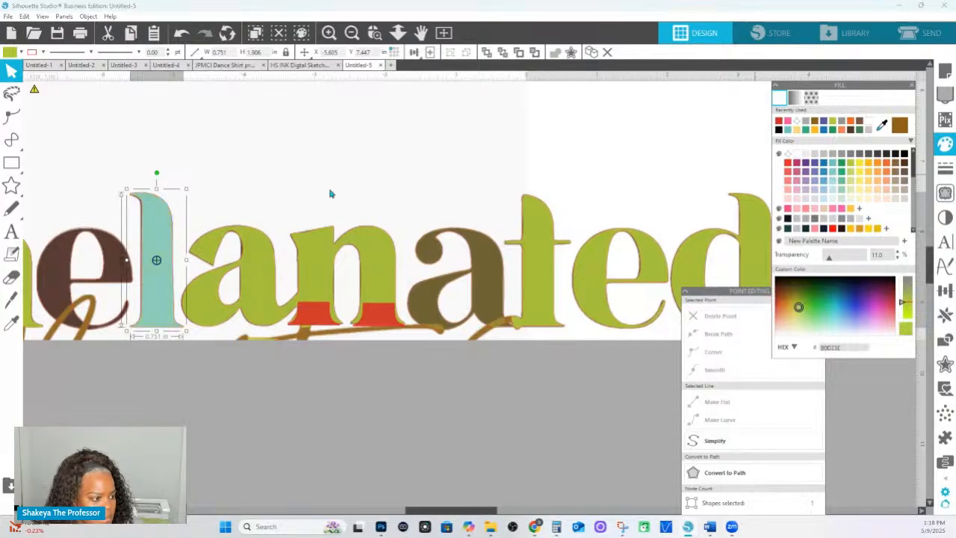
- Draw a rectangle over the upper half of the teal l copy and crop the copy to it
left_click(11, 163)
left_click_drag(124, 162, 196, 257)
left_click(162, 279, "shift")
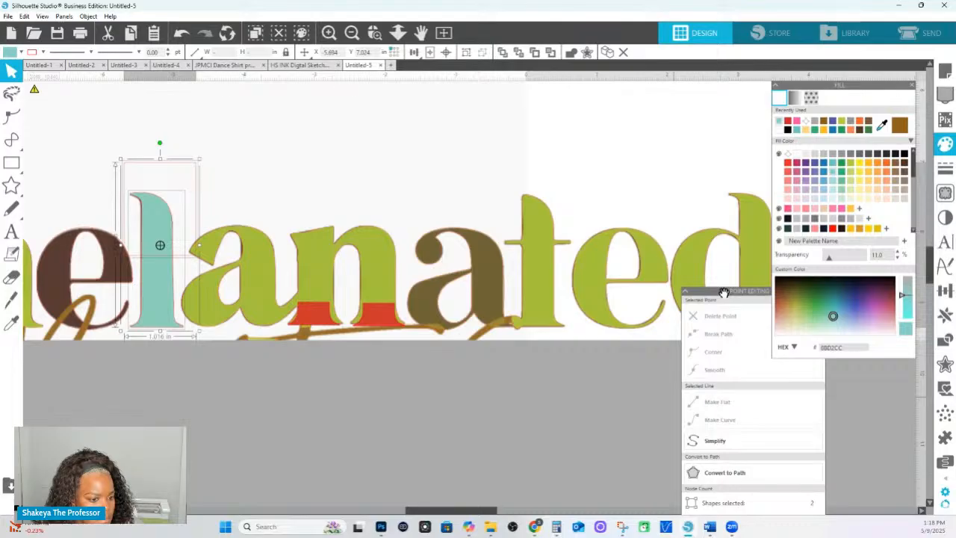
left_click(945, 339)
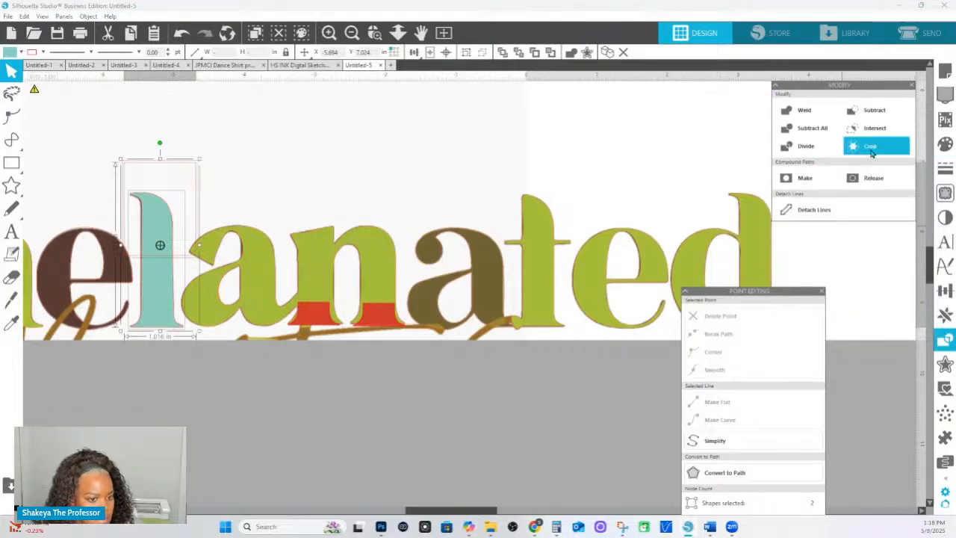
left_click(868, 147)
- Move the cropped teal piece to the second a, flip it vertically and horizontally, and place it over the lower stem
left_click(162, 238)
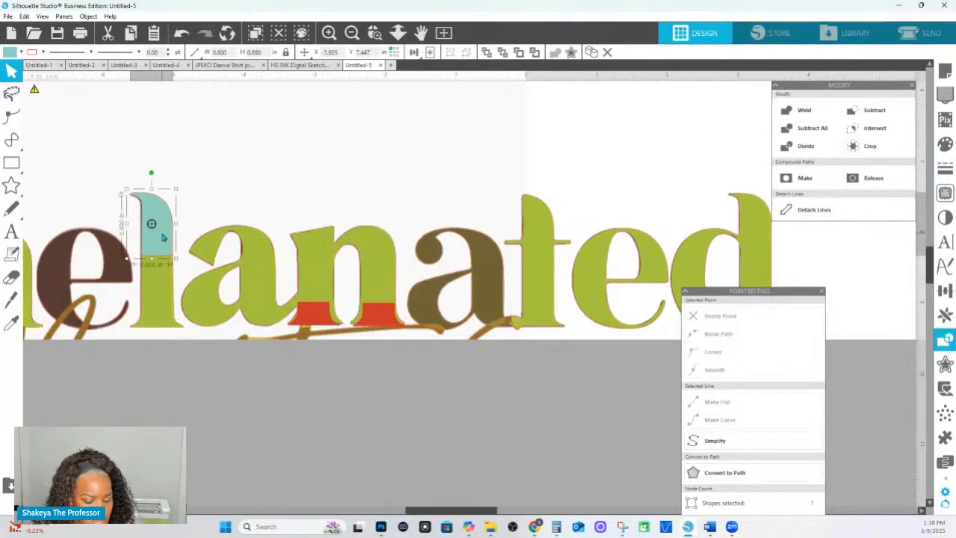
left_click_drag(162, 237, 512, 321)
right_click(512, 321)
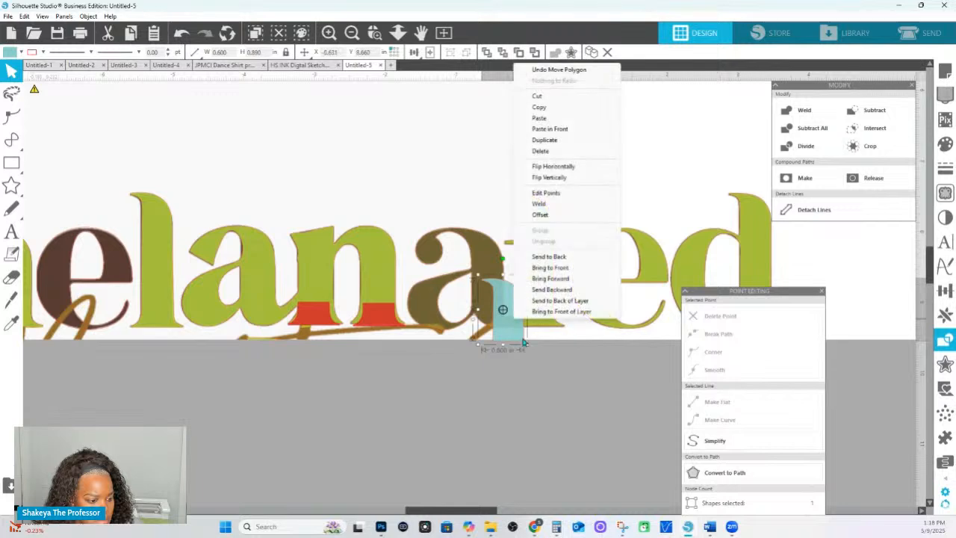
left_click(551, 178)
right_click(531, 250)
left_click(549, 167)
mouse_move(505, 327)
left_mouse_down()
mouse_move(489, 302)
mouse_move(482, 312)
mouse_move(491, 315)
left_mouse_up()
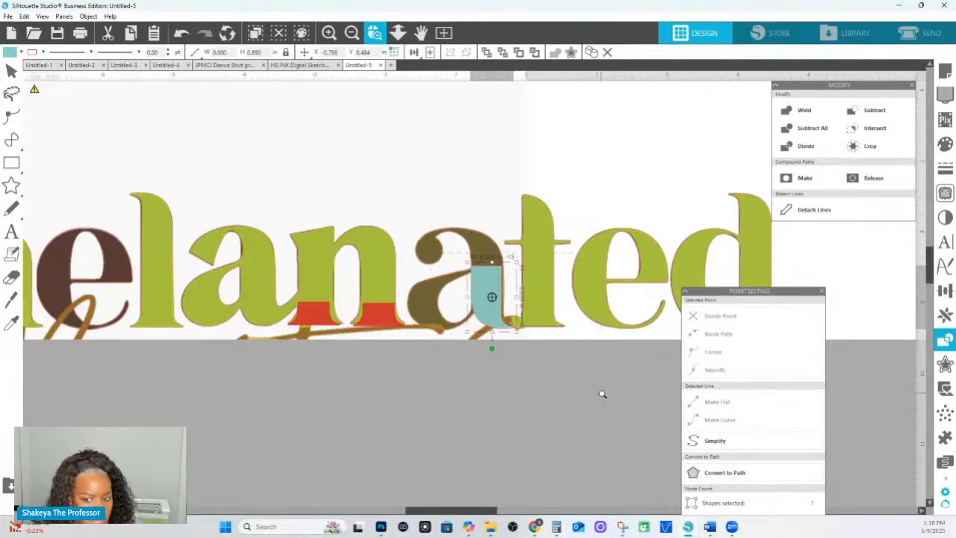
- Narrow the teal piece to about 0.591 in and nudge it into line with the second a's stem and foot
scroll(612, 403, "up", 2)
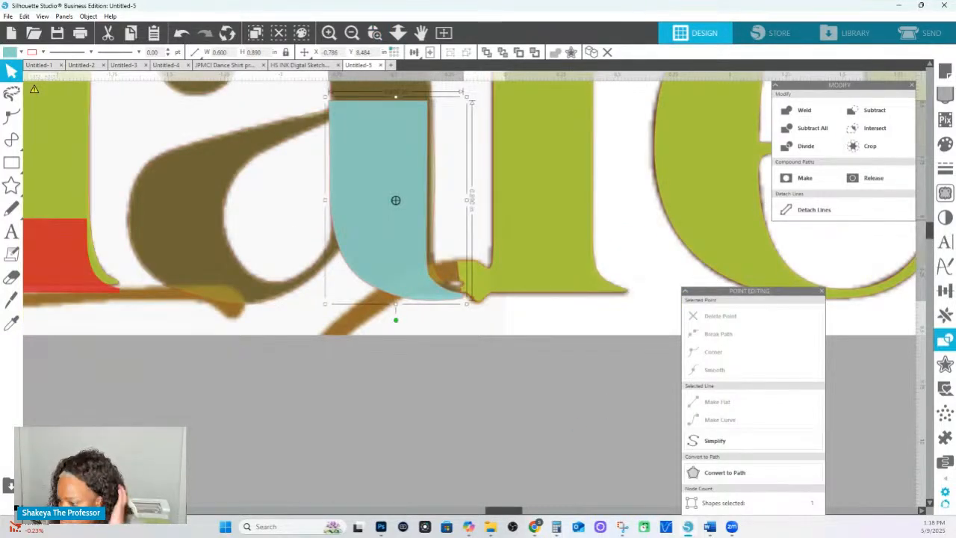
left_click(434, 373)
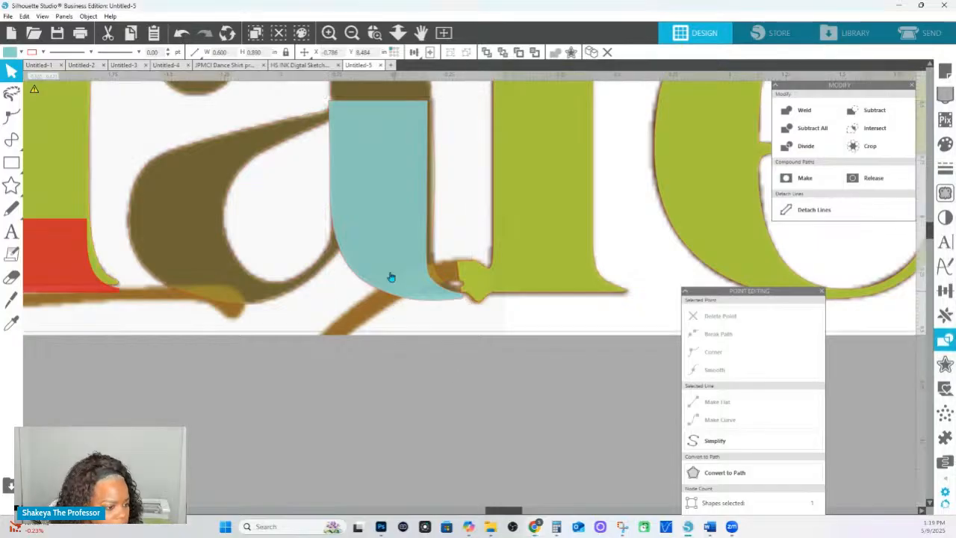
left_click(391, 277)
left_click_drag(388, 268, 389, 267)
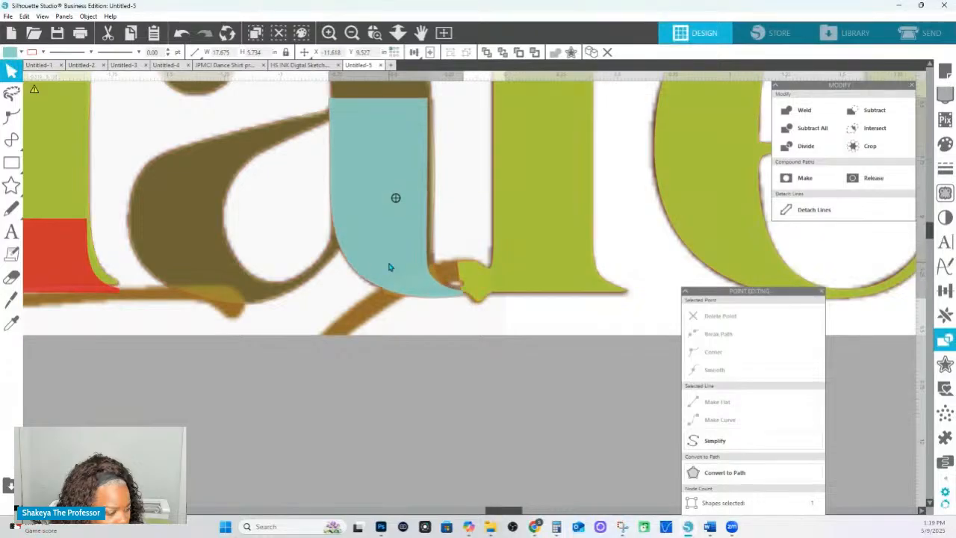
right_click(388, 266)
left_click(345, 202)
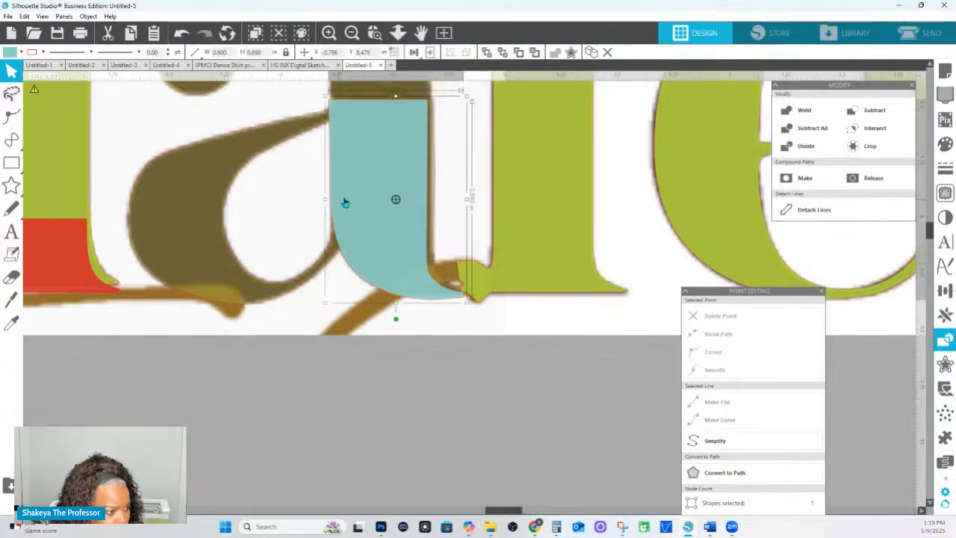
left_click_drag(327, 204, 329, 203)
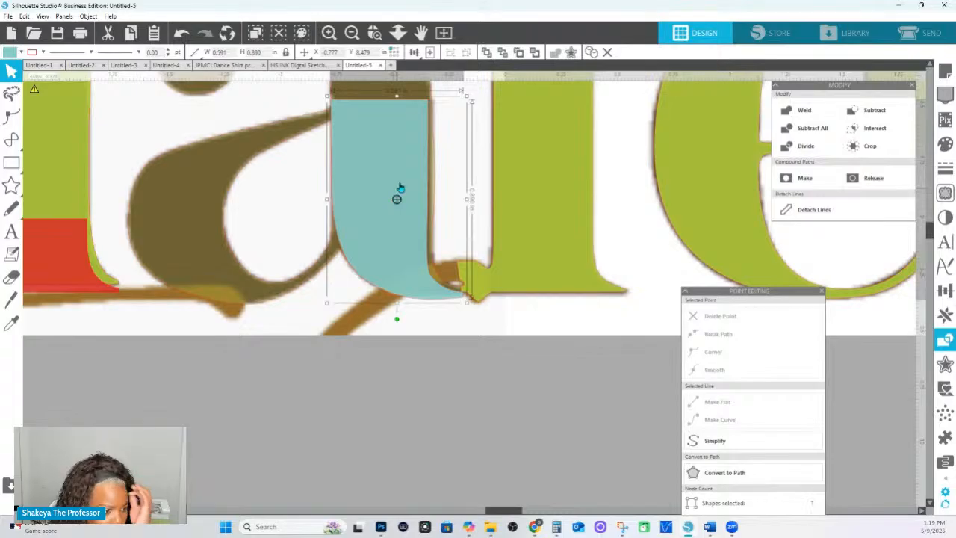
scroll(472, 201, "up", 1)
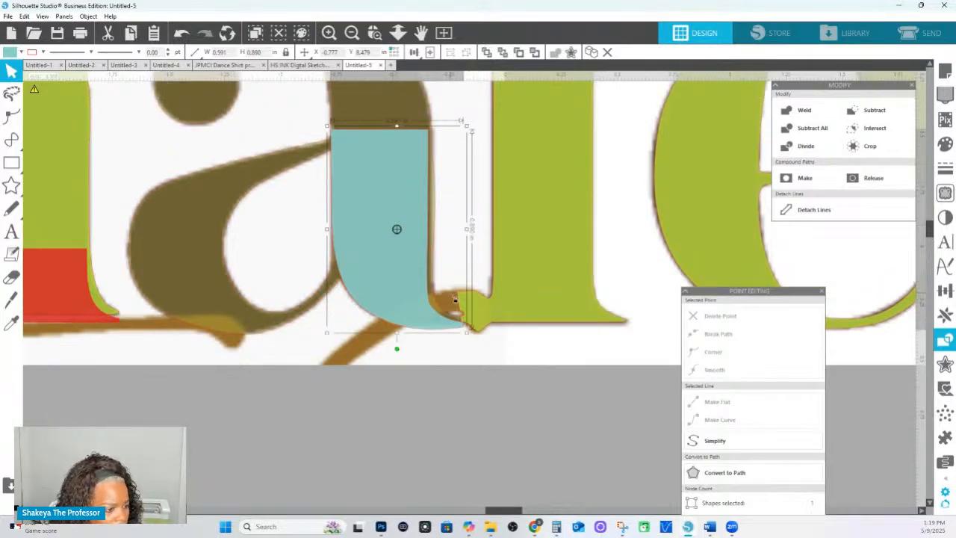
left_click(435, 320)
left_click_drag(434, 315, 432, 320)
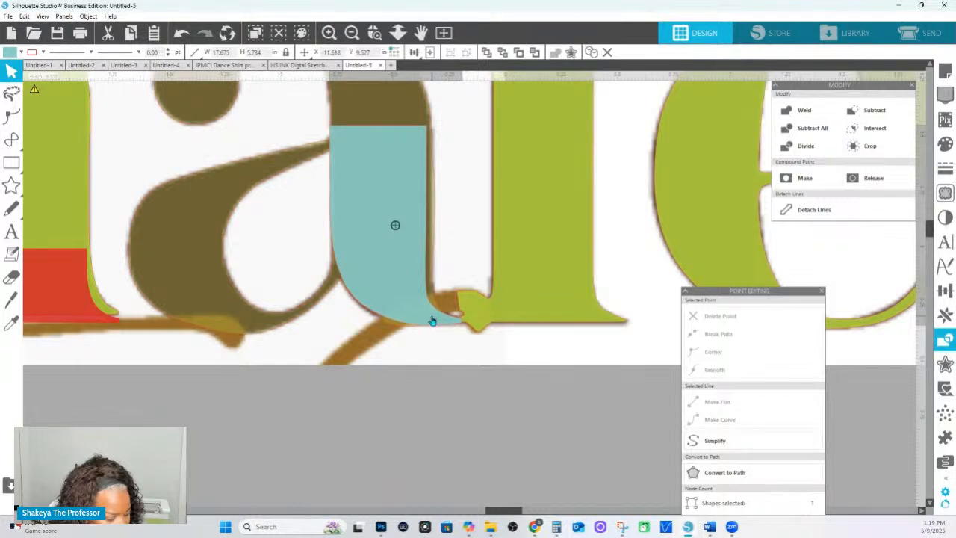
- Delete the teal piece's upper corners and side points, keeping only the part that forms the foot of the second a
double_click(432, 320)
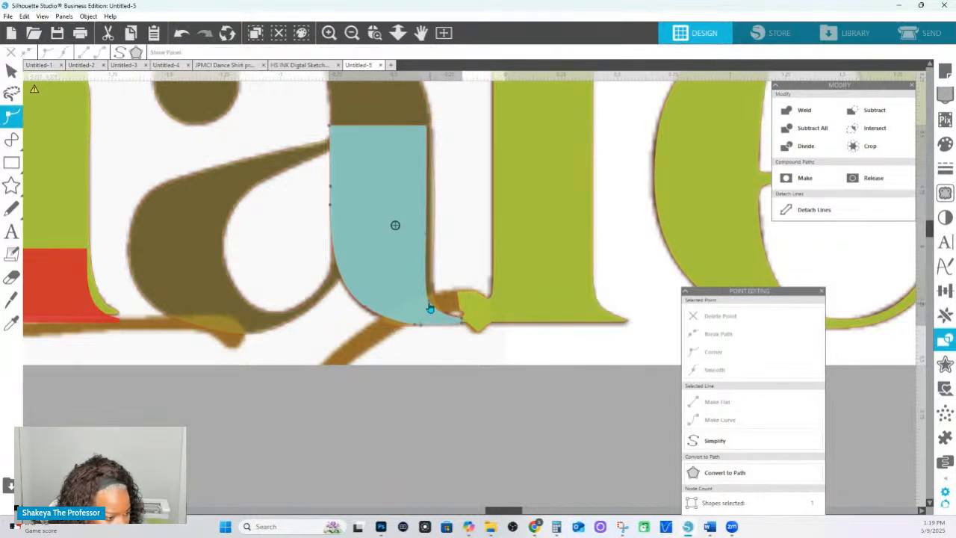
left_click(437, 302)
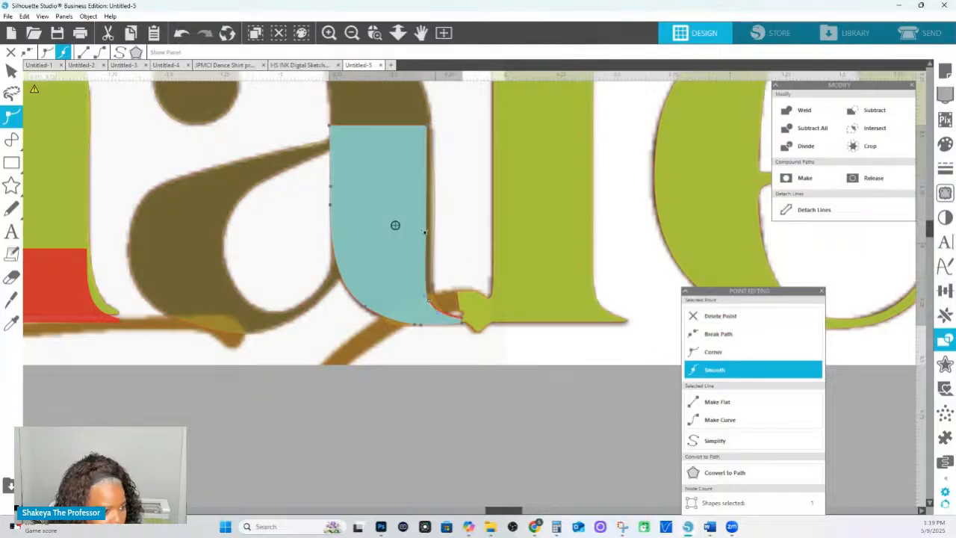
left_click(423, 192)
left_click_drag(304, 115, 467, 172)
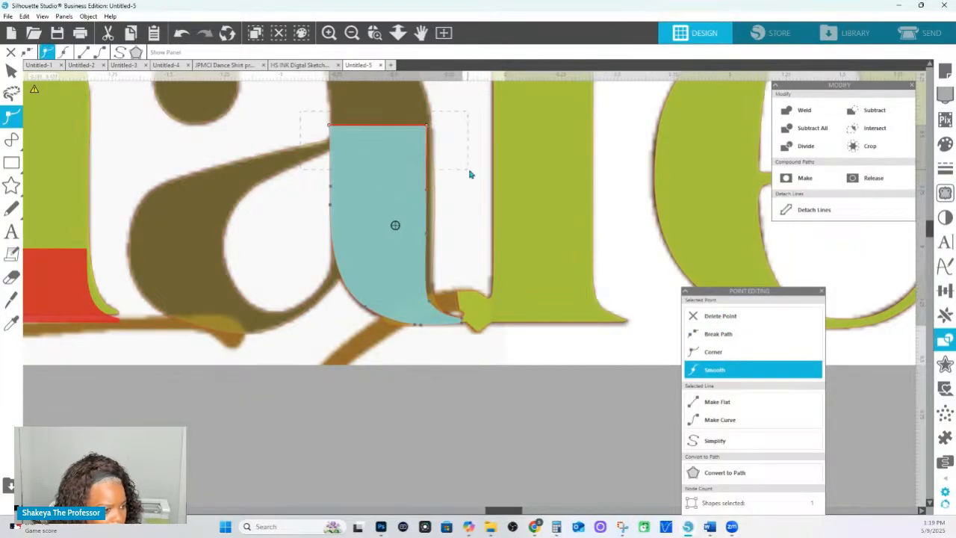
left_click(713, 315)
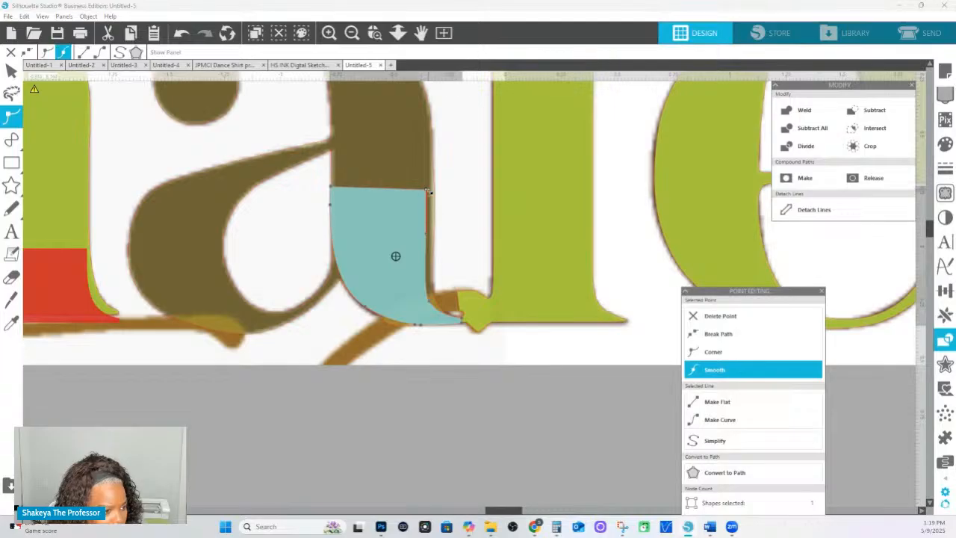
left_click_drag(287, 167, 427, 290)
left_click(713, 315)
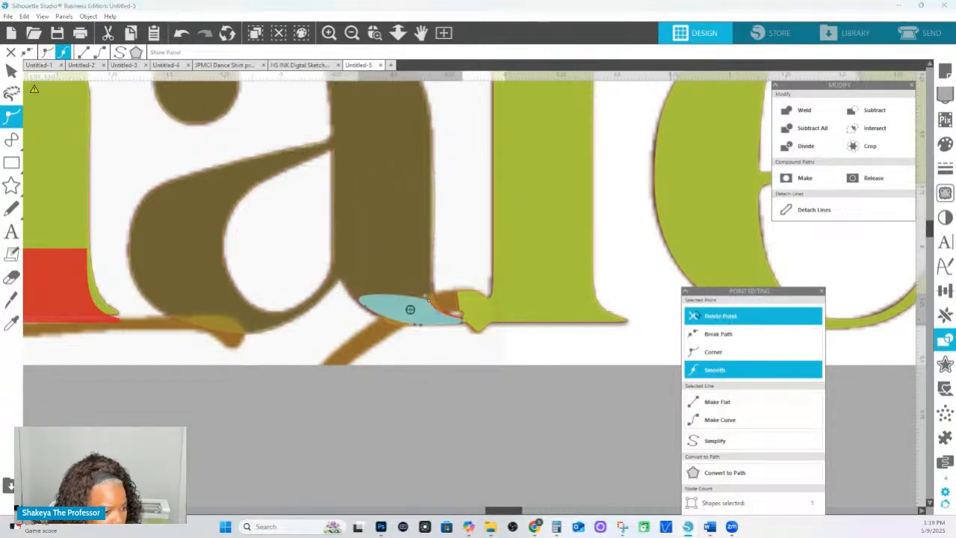
- Adjust the teal foot piece's upper-right and left-side points to follow the stem's edge and the traced foot curve
left_click(411, 323)
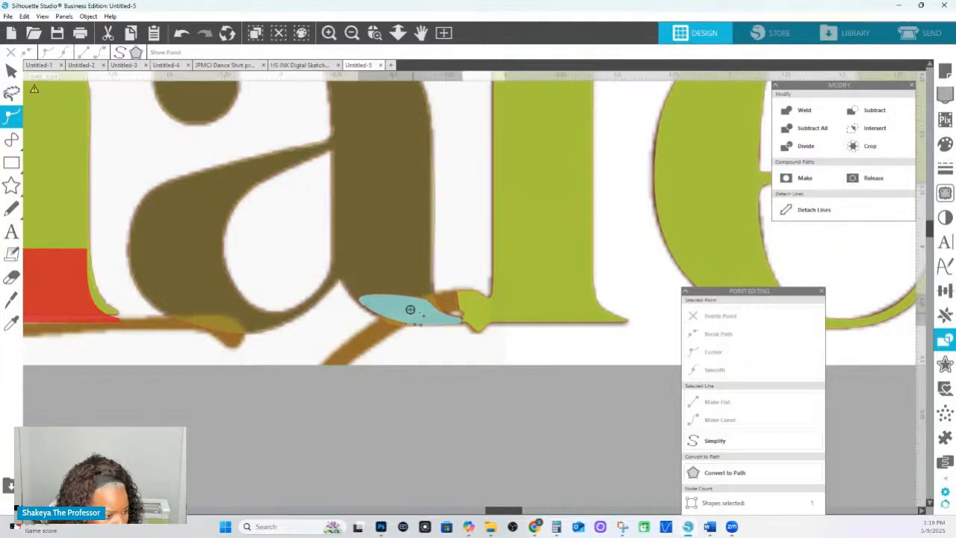
left_click(432, 302)
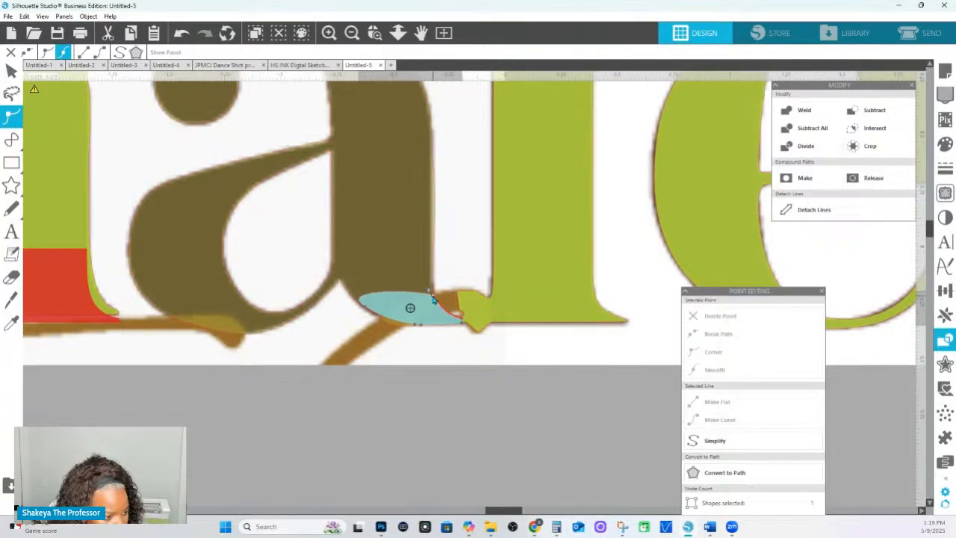
left_click(432, 298)
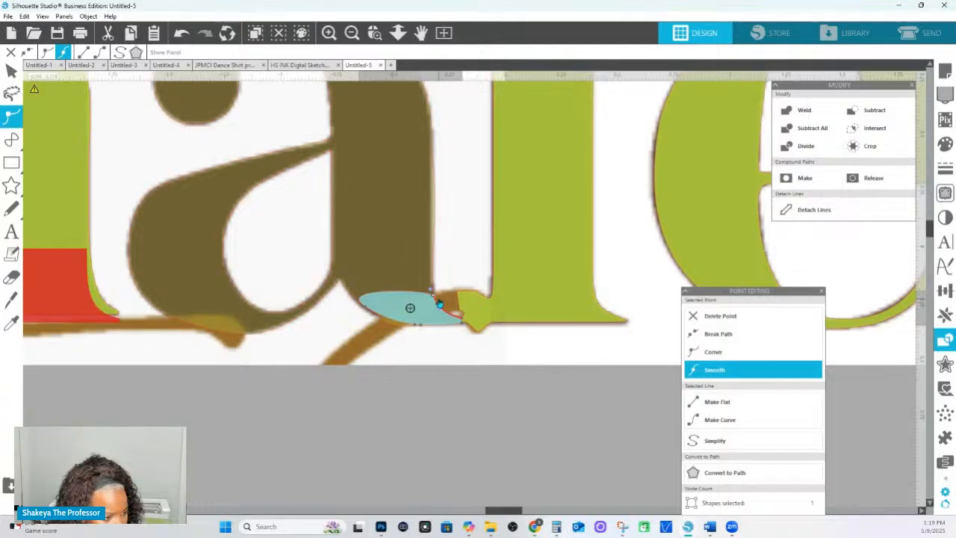
left_click(367, 309)
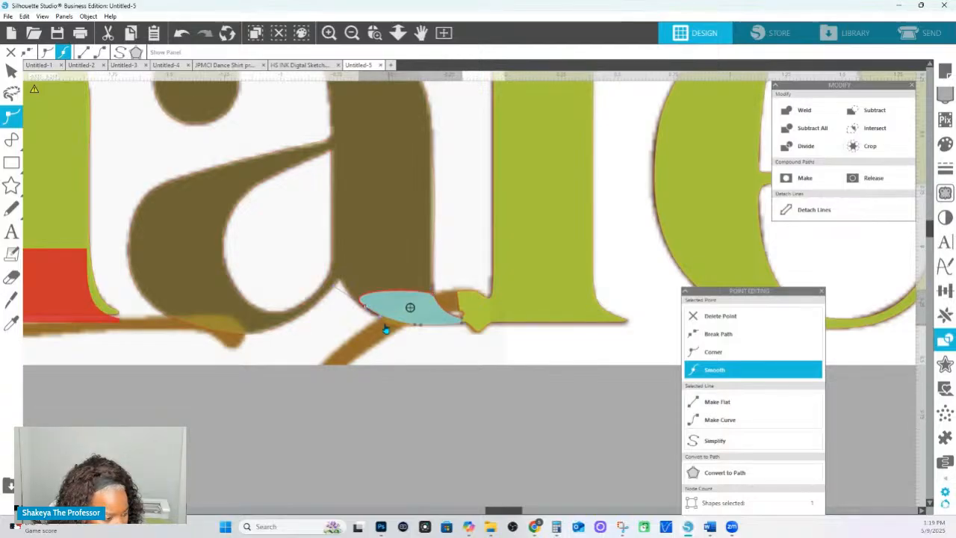
left_click_drag(366, 311, 363, 312)
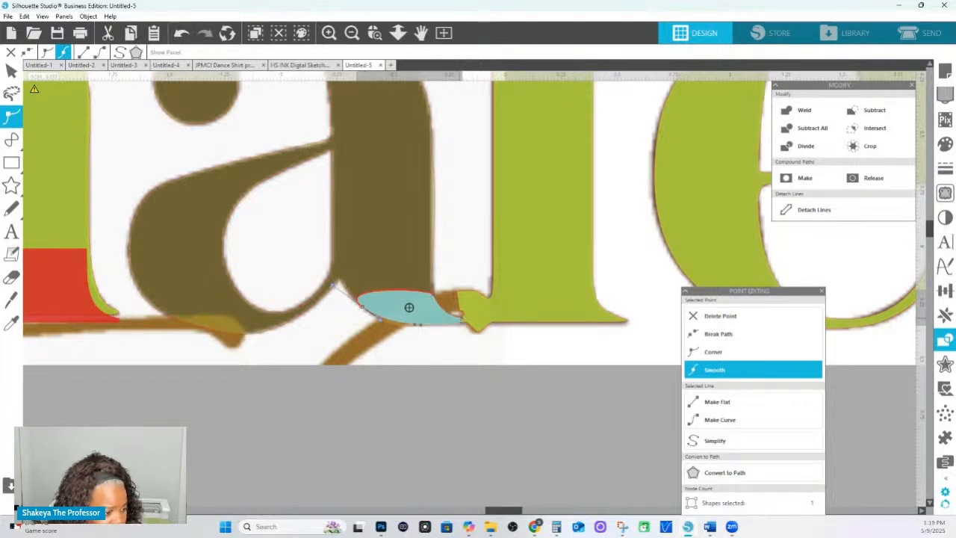
- Adjust the second a's own outline points beneath the teal foot piece, converting selected foot points to corners
double_click(293, 171)
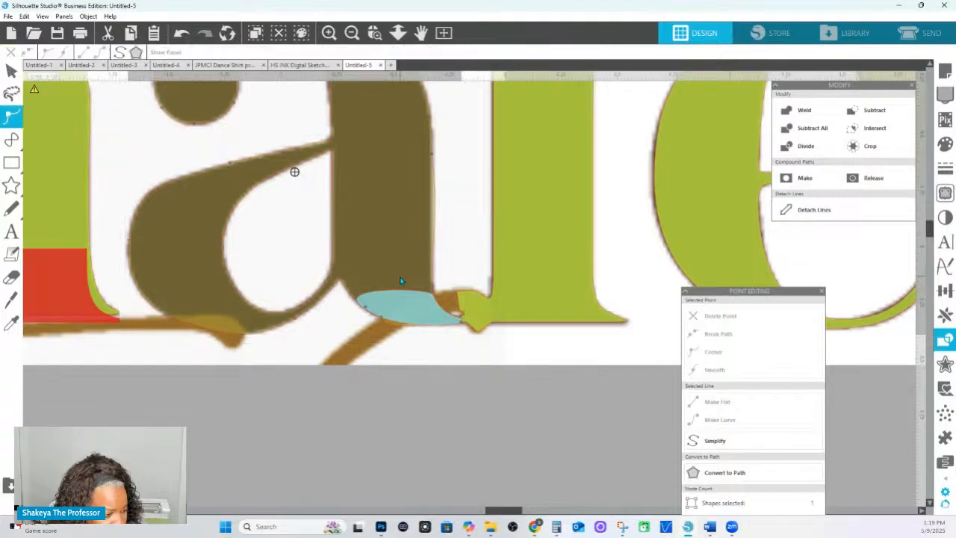
left_click(382, 317)
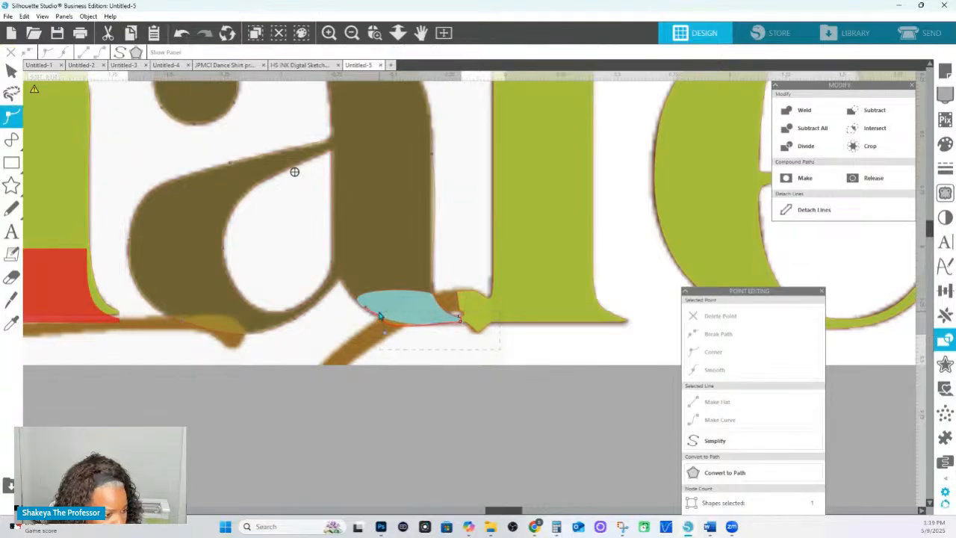
left_click(430, 300)
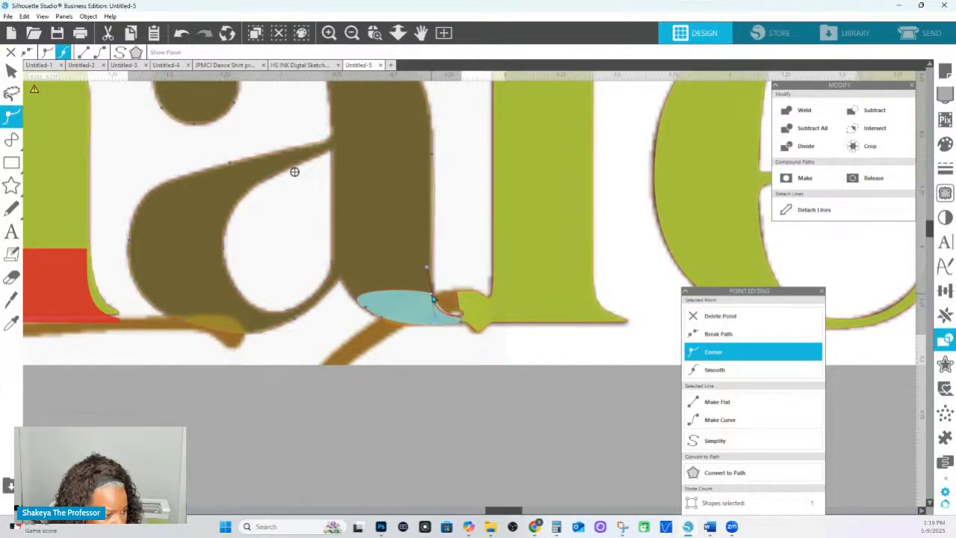
left_click_drag(491, 349, 367, 308)
left_click(713, 352)
left_click(456, 377)
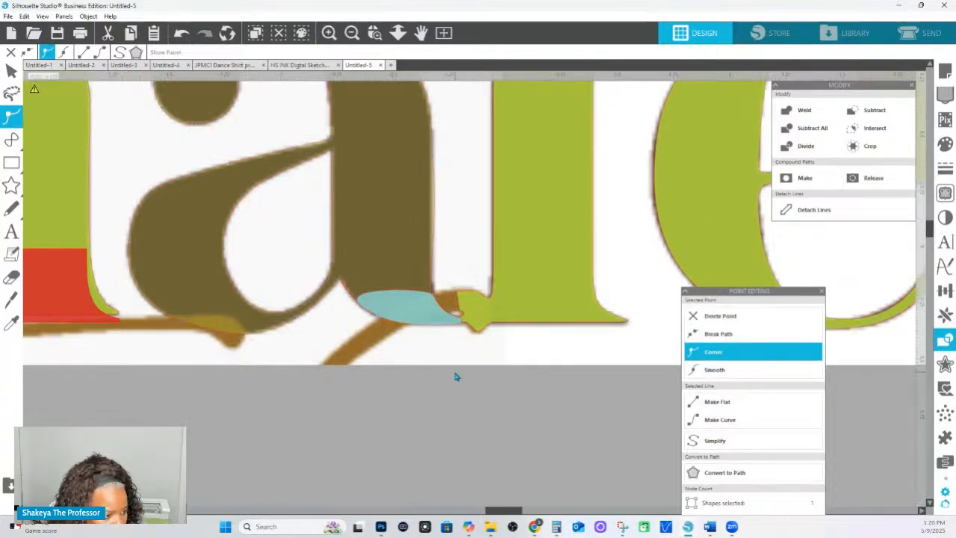
- Weld the teal foot piece to the second a and set the merged letter's fill transparency to 0%
left_click(415, 322)
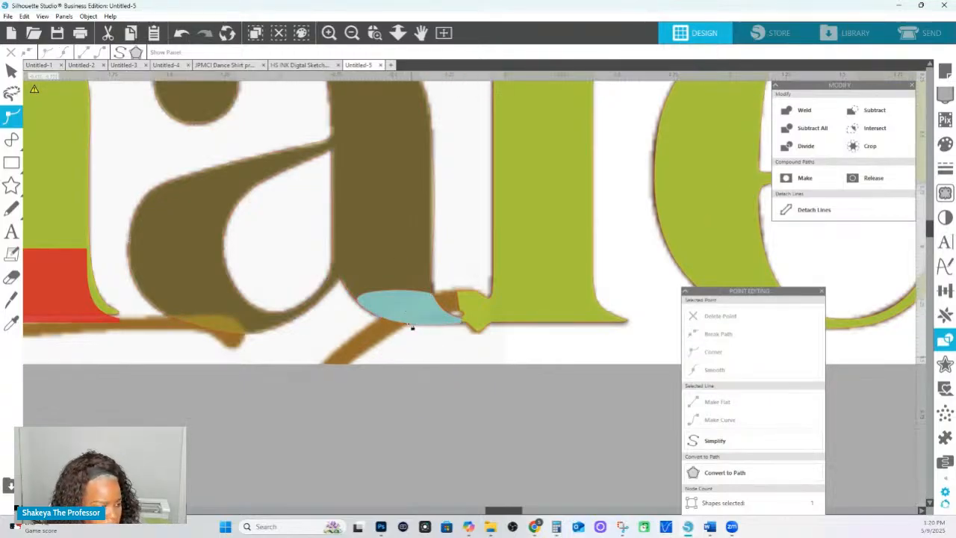
left_click(403, 260)
left_click(415, 212, "shift")
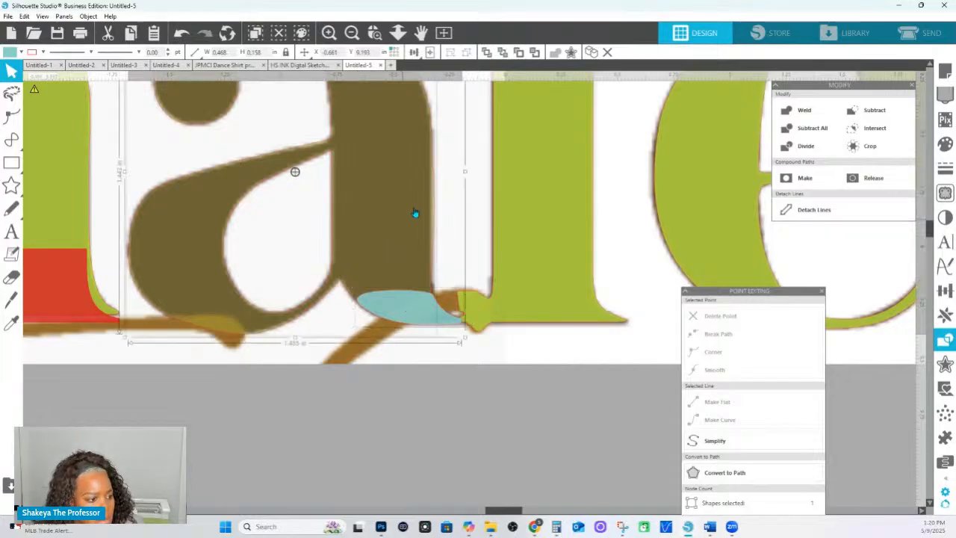
left_click(811, 127)
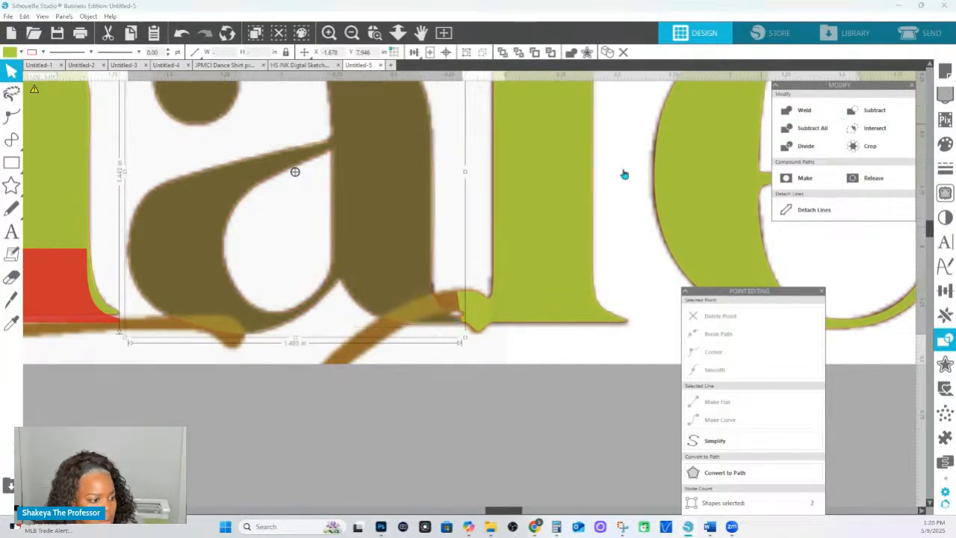
left_click(944, 143)
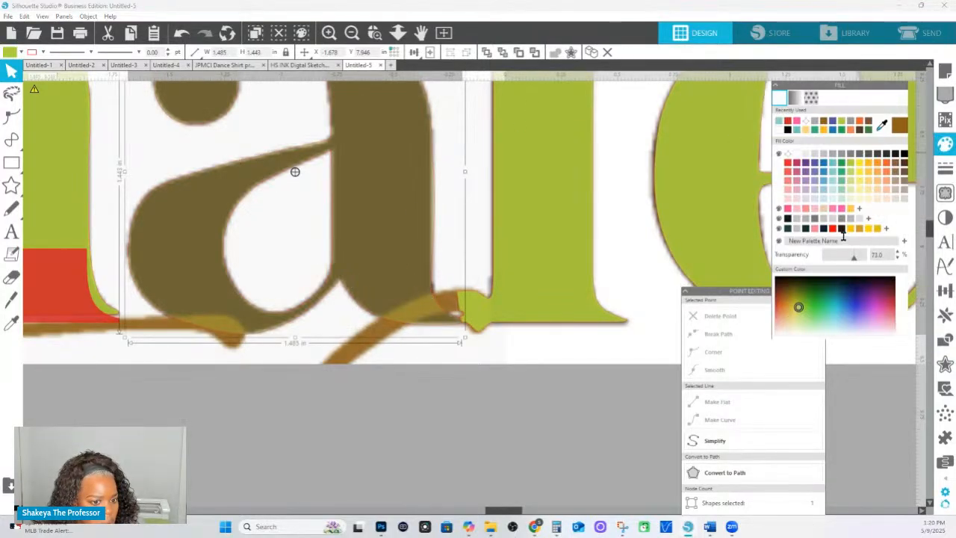
left_click_drag(866, 264, 603, 272)
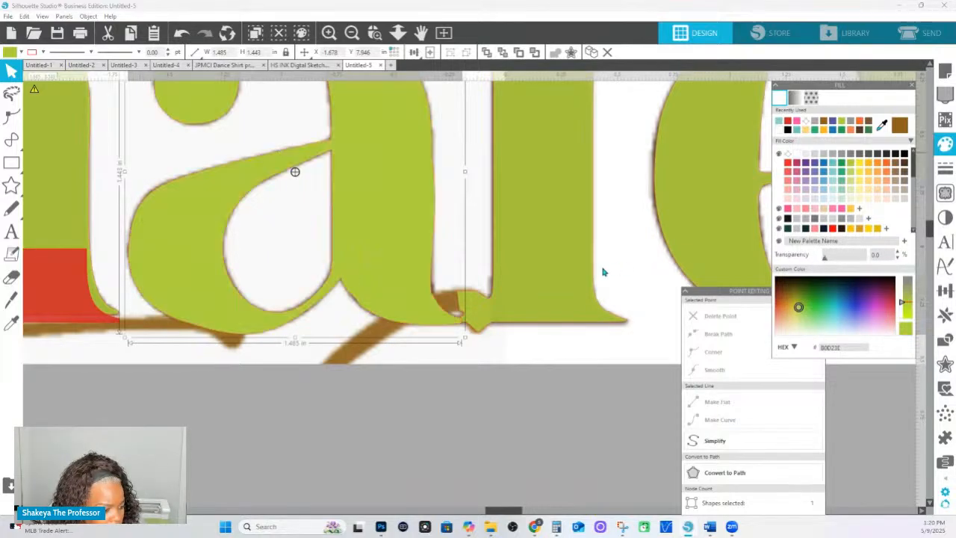
- Delete the surplus points on the second a's lower-left foot curve and where its stem meets the foot
double_click(377, 274)
left_click(355, 300)
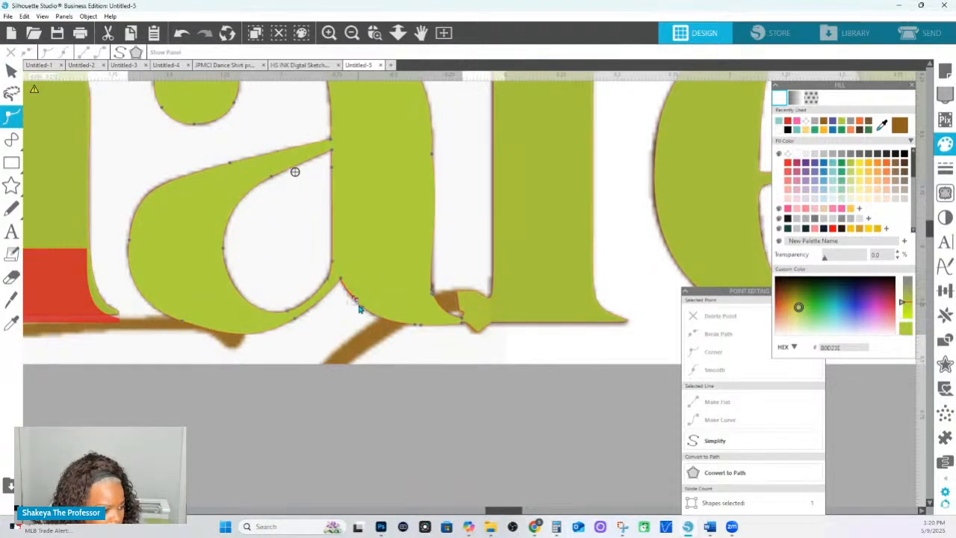
left_click(721, 316)
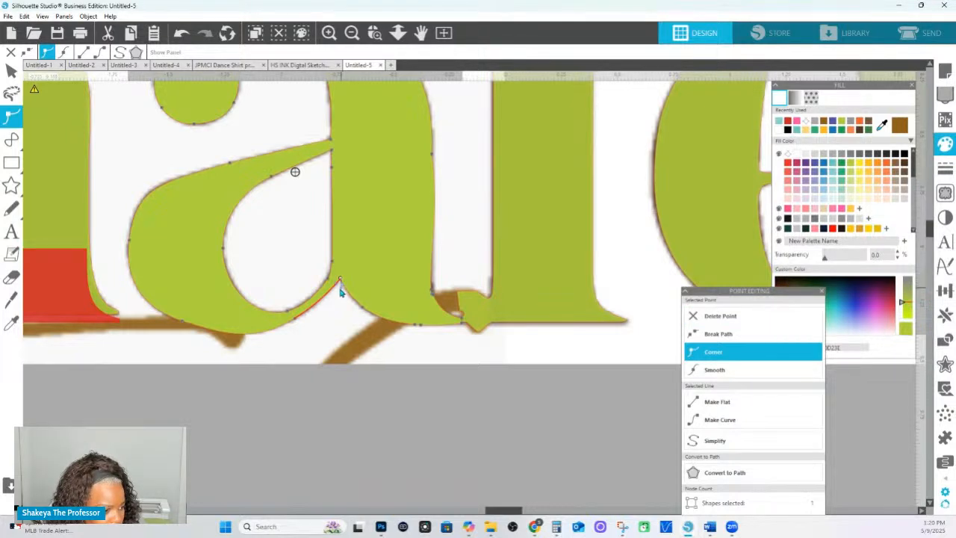
left_click(432, 291)
left_click(721, 318)
left_click(714, 319)
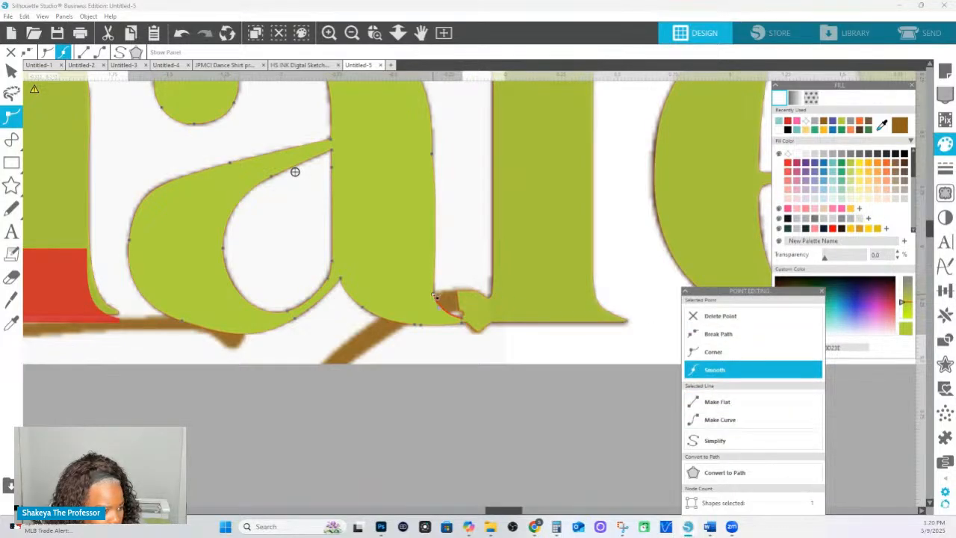
- Smooth the point joining the second a's stem and foot, and adjust the curve handles to straighten the stem's right edge
left_click(716, 370)
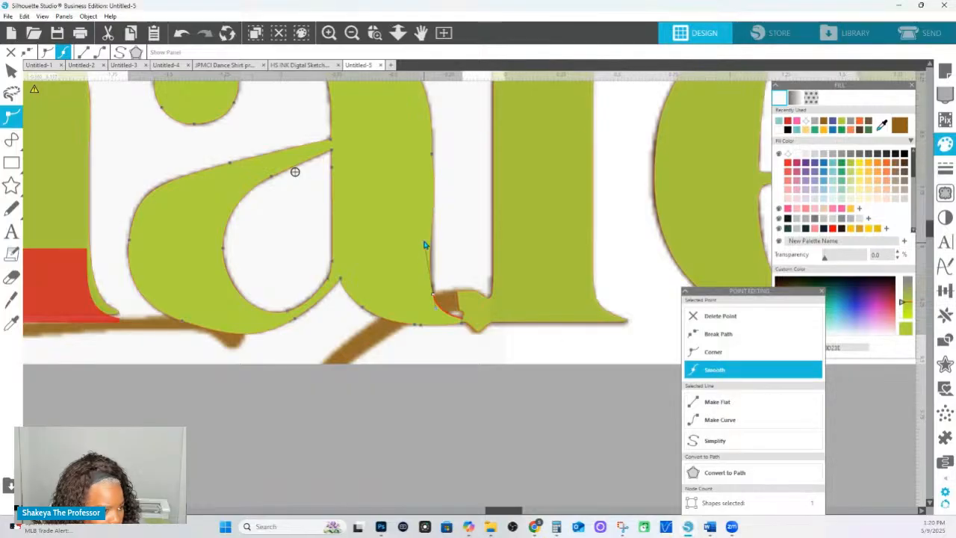
left_click_drag(435, 313, 437, 311)
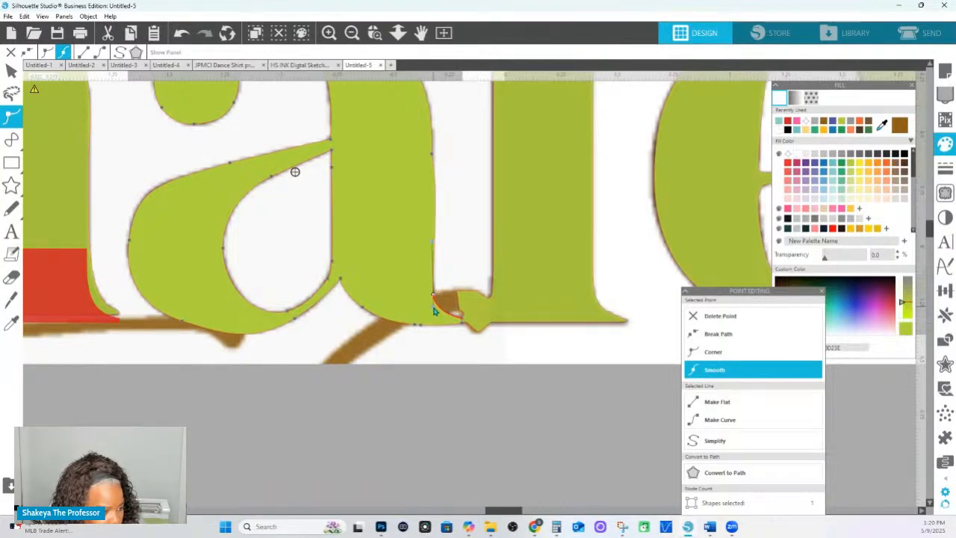
left_click_drag(434, 185, 413, 256)
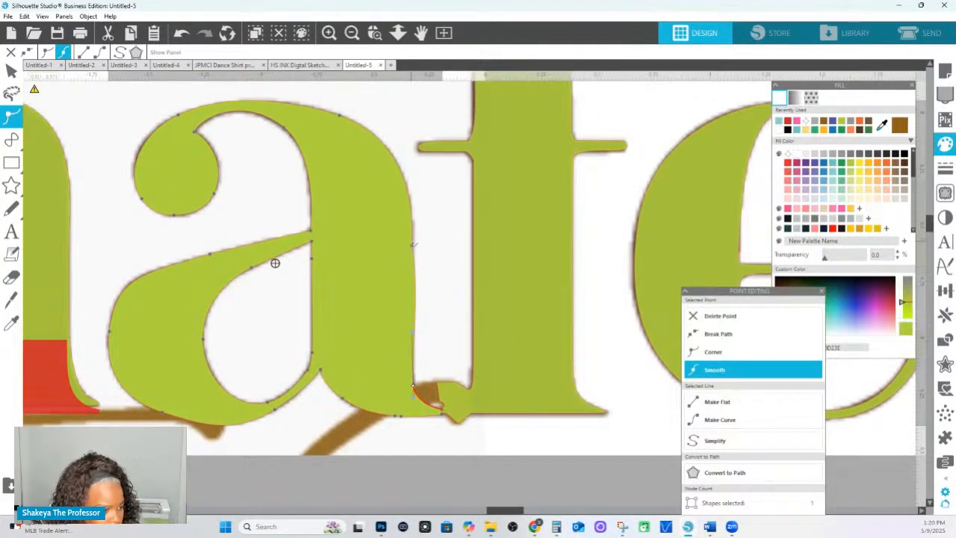
left_click(412, 248)
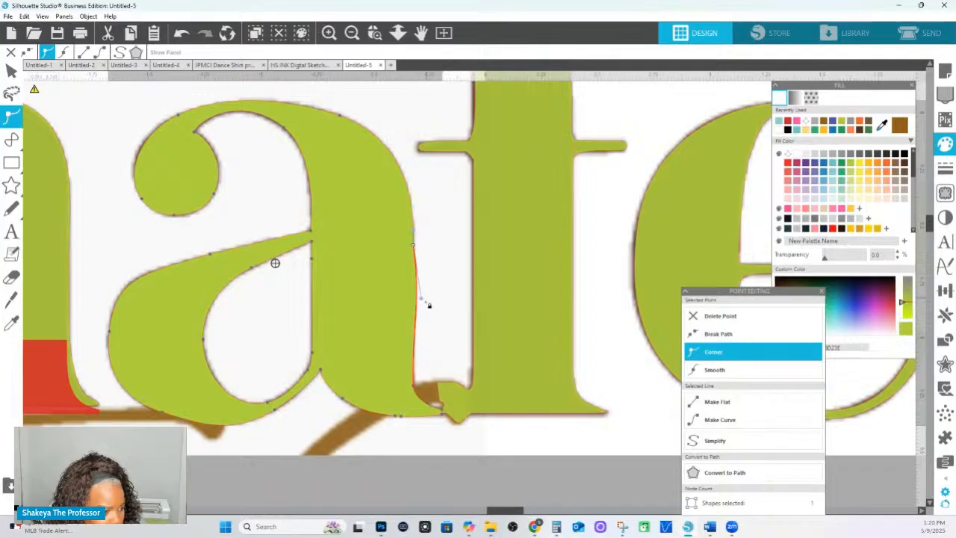
left_click_drag(424, 302, 416, 301)
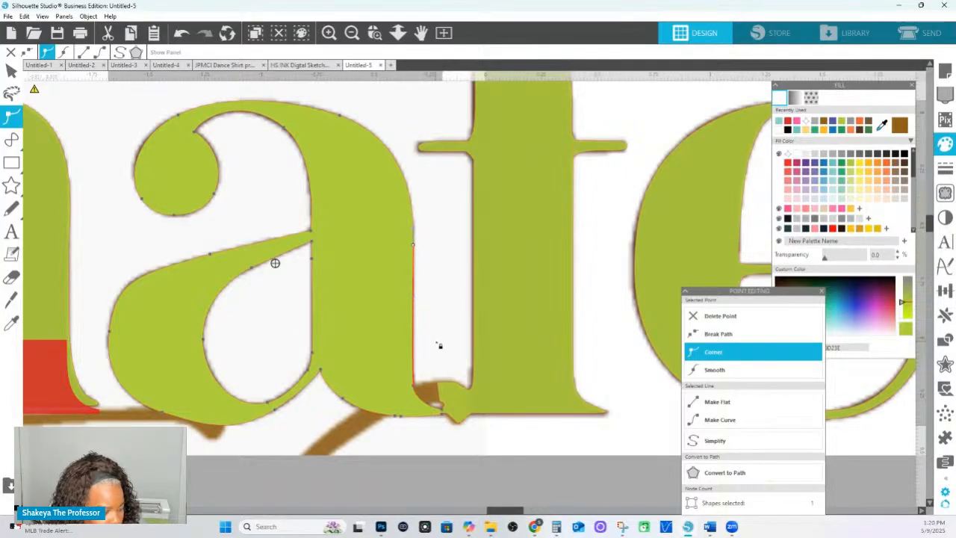
left_click(438, 345)
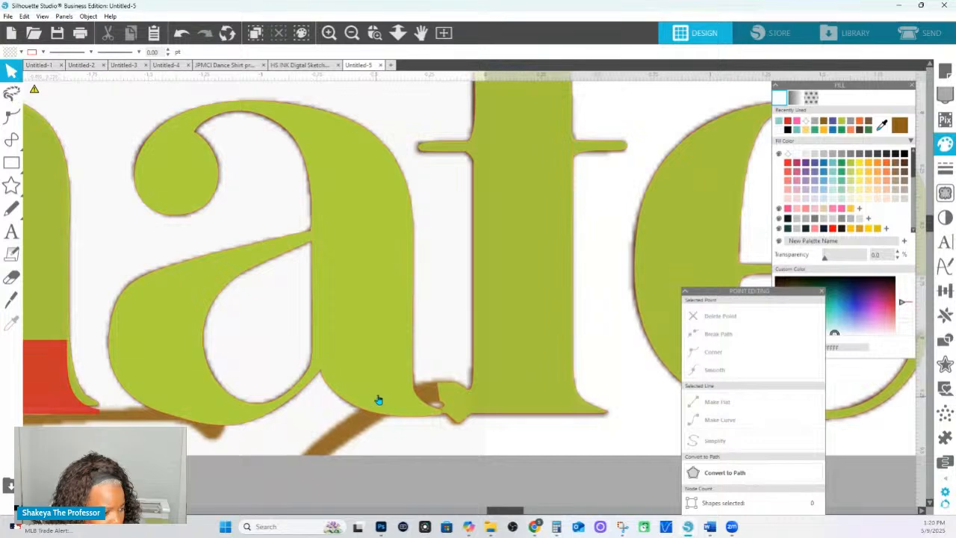
- Reshape the underside of the second a's bowl by adjusting its lower-left and lower-right points to follow the traced curve
left_click(211, 427)
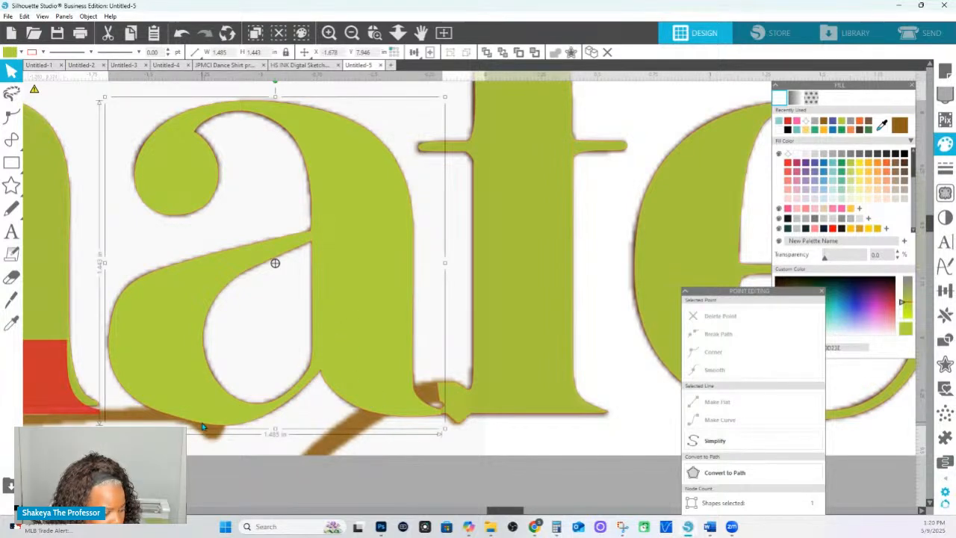
double_click(199, 424)
left_click(200, 424)
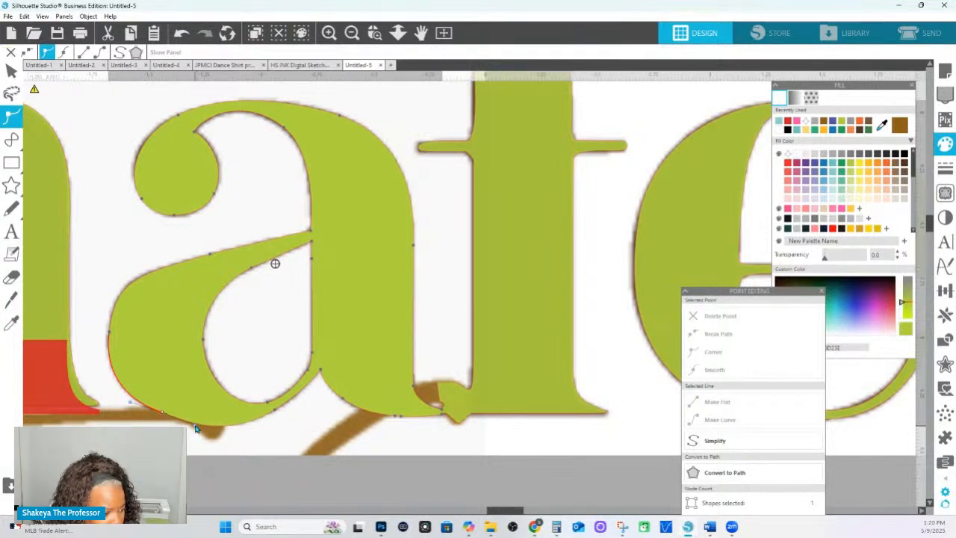
left_click(162, 417)
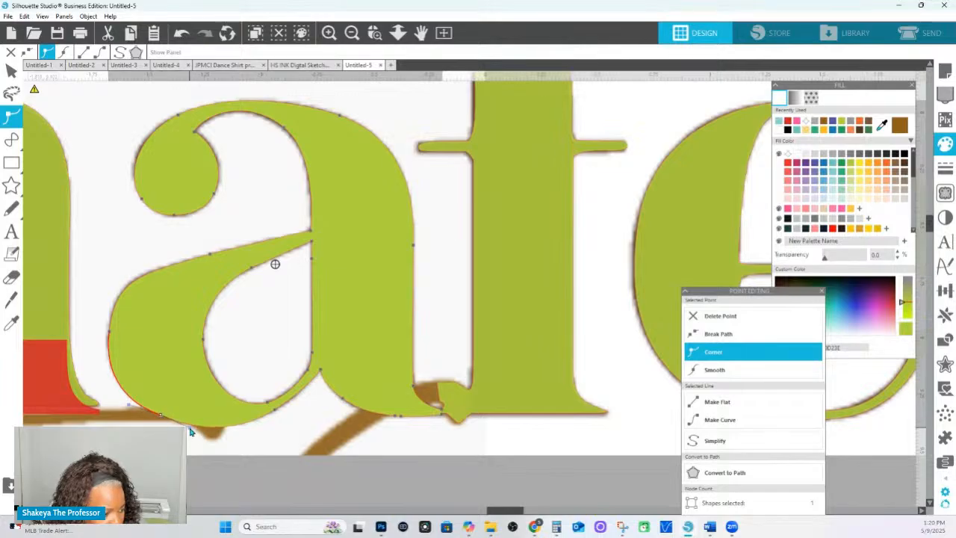
left_click(274, 416)
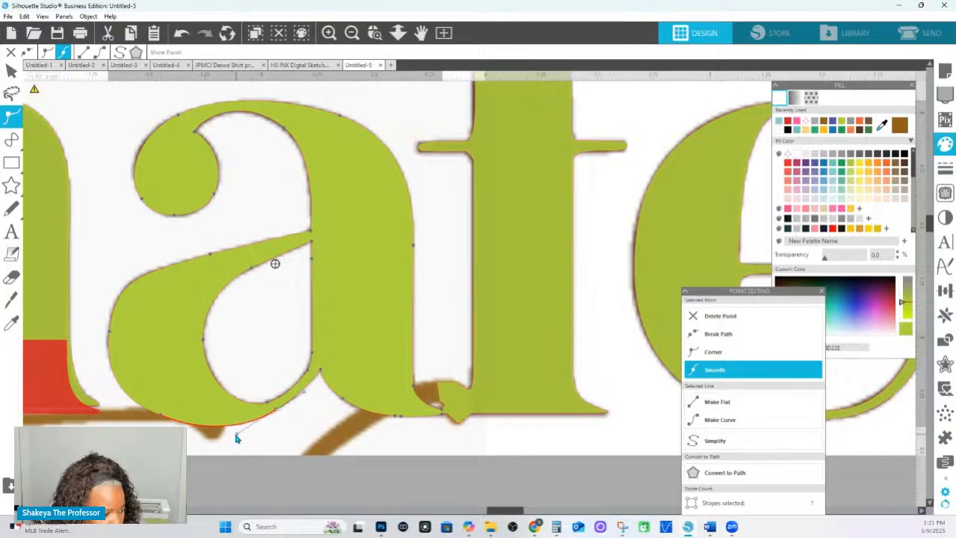
left_click(397, 32)
left_click_drag(379, 251, 395, 273)
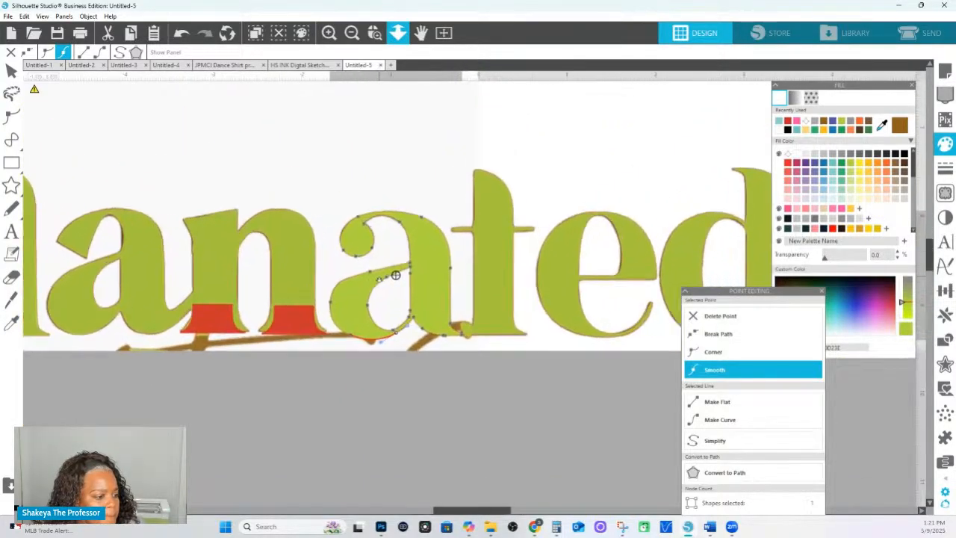
key("Escape")
left_click(426, 256)
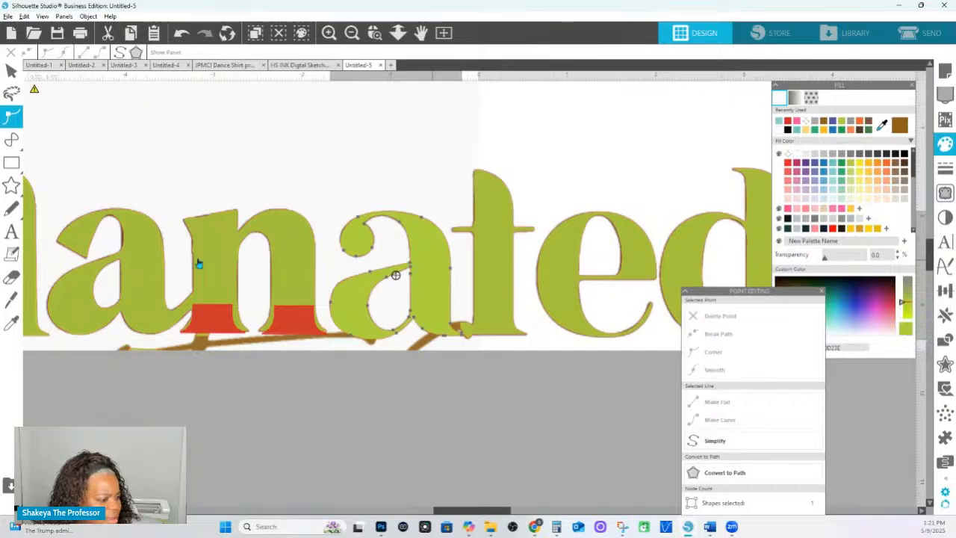
left_click(461, 442)
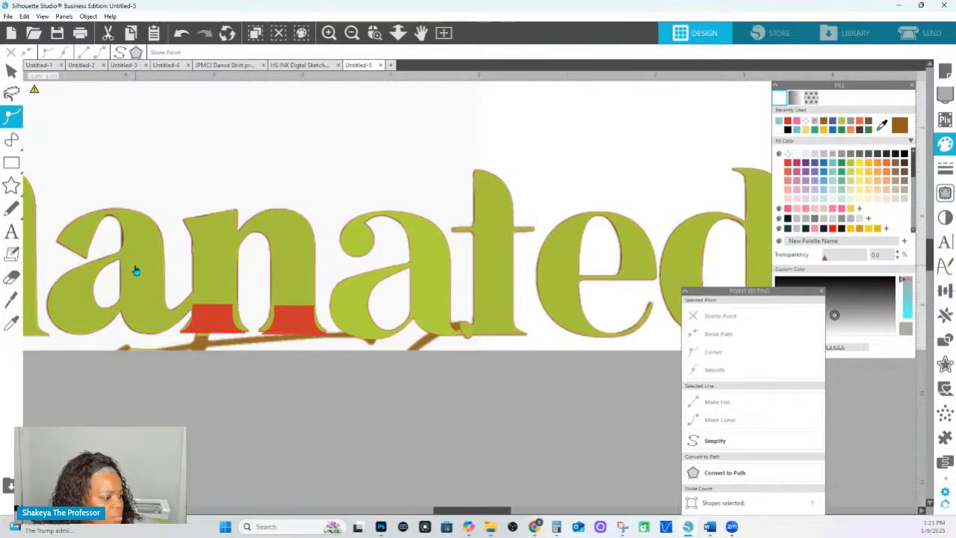
- Duplicate the dark brown first e to its right and fill the copy teal with 0% transparency
left_click(399, 33)
left_click_drag(405, 243, 408, 270)
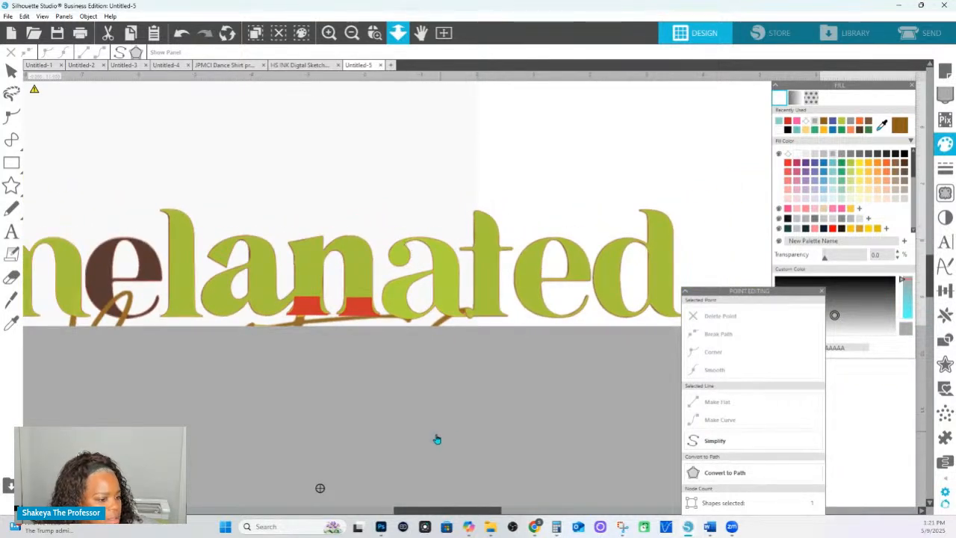
key("Escape")
left_click(149, 269)
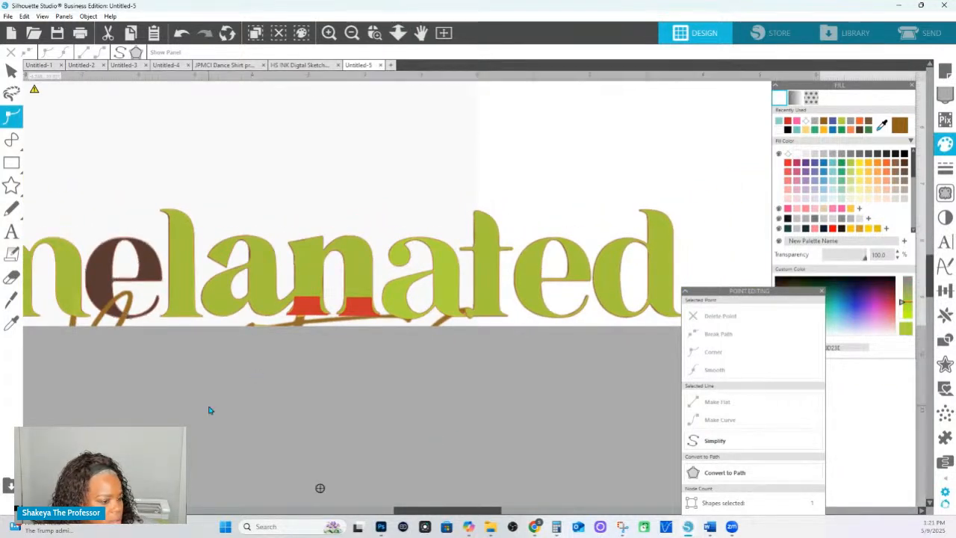
left_click(537, 285)
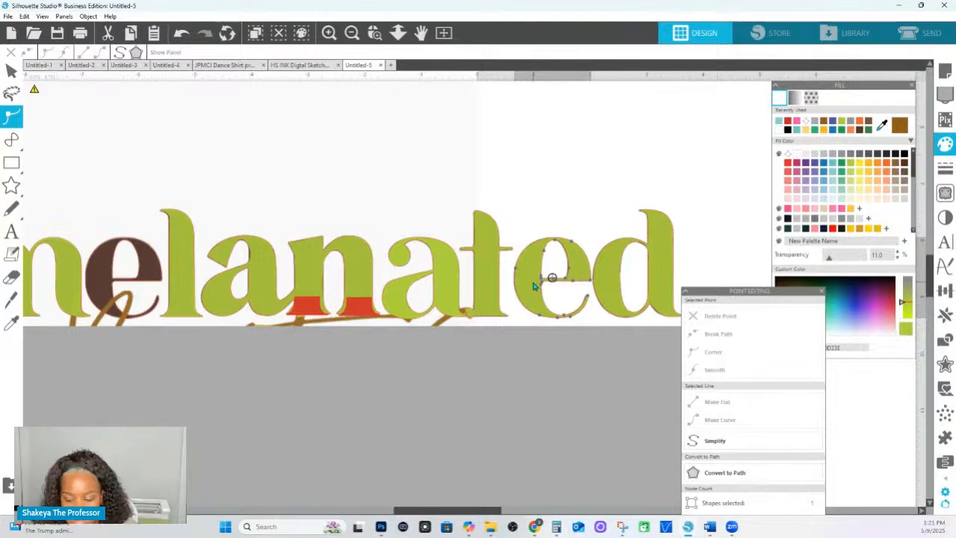
left_click(150, 270)
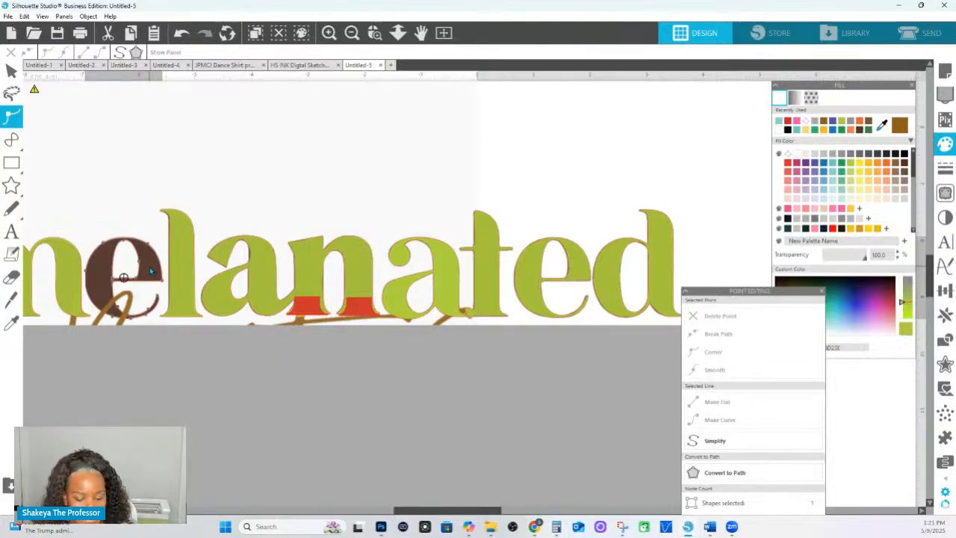
key("Escape")
key("ctrl+Right")
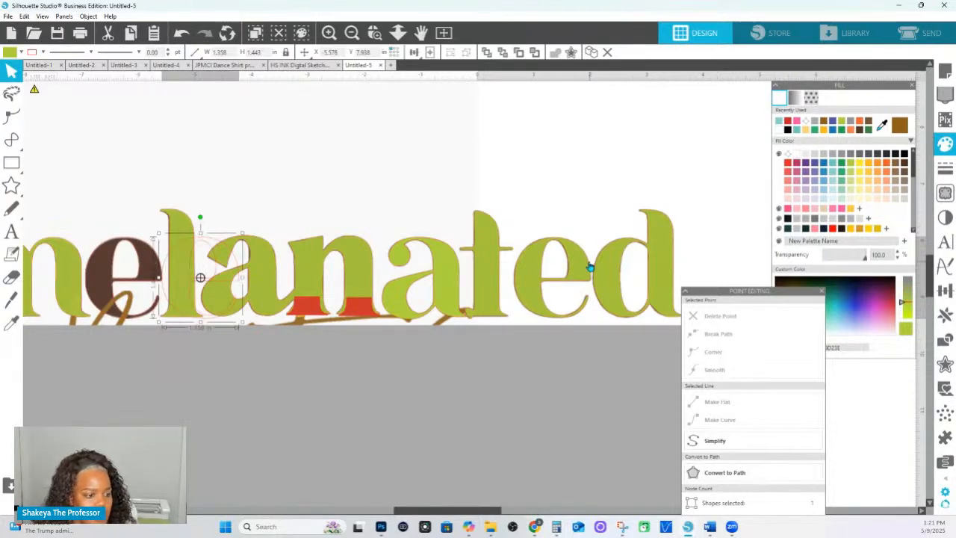
left_click(832, 179)
left_click_drag(865, 258, 810, 259)
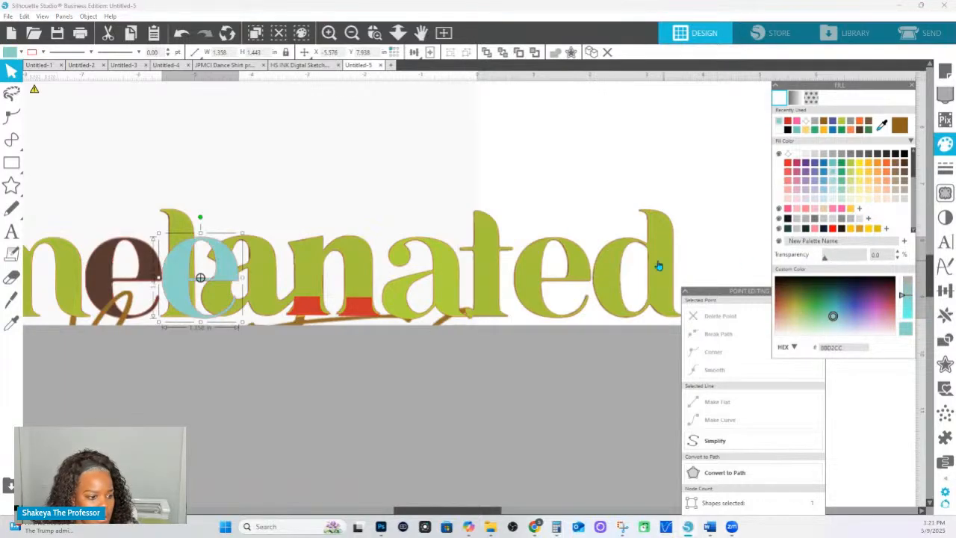
- Align the teal e copy with the right edge of the green second e
right_click(590, 272)
left_click(622, 463)
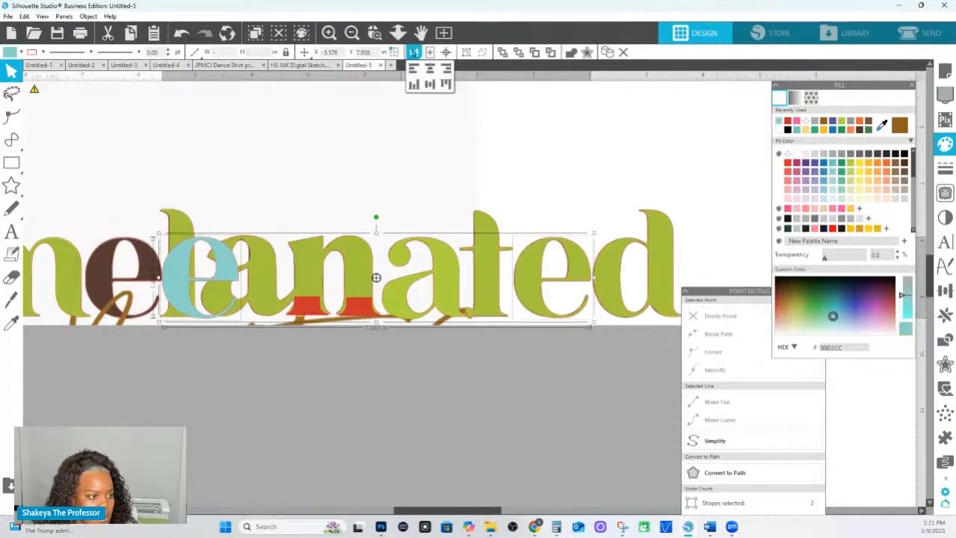
mouse_move(414, 58)
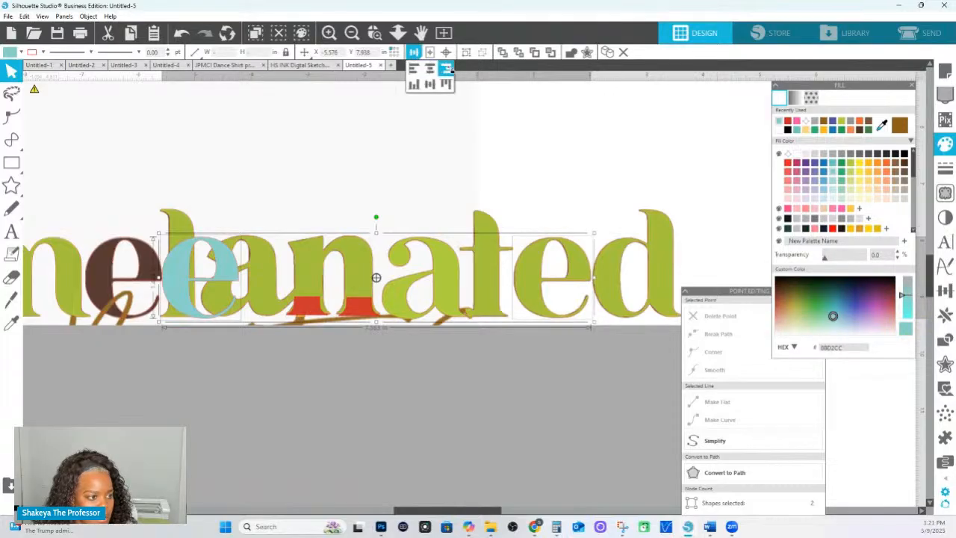
- Align the teal e with the green e near the end of the word, and delete the green e
left_click(445, 67)
left_click(445, 86)
left_click(648, 359)
left_click(577, 267)
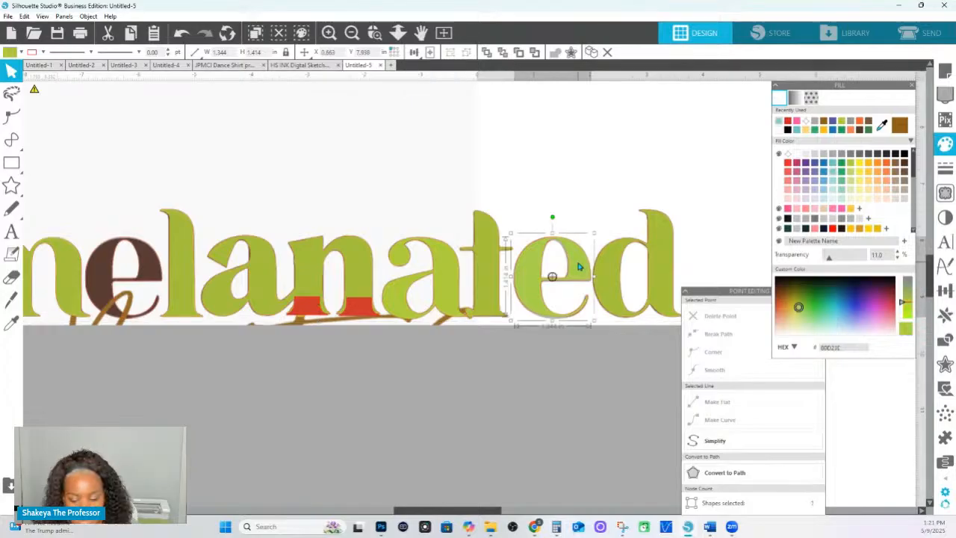
key("Delete")
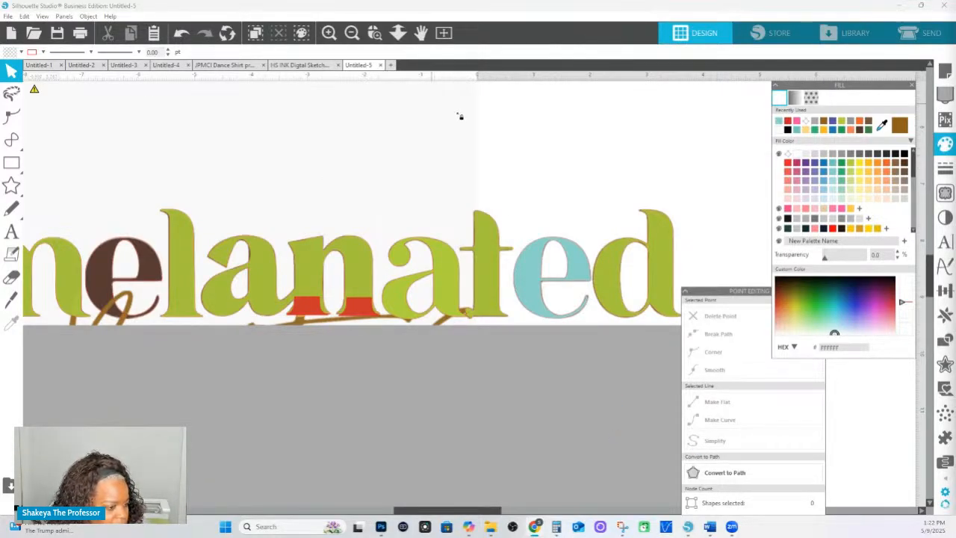
left_click(518, 395)
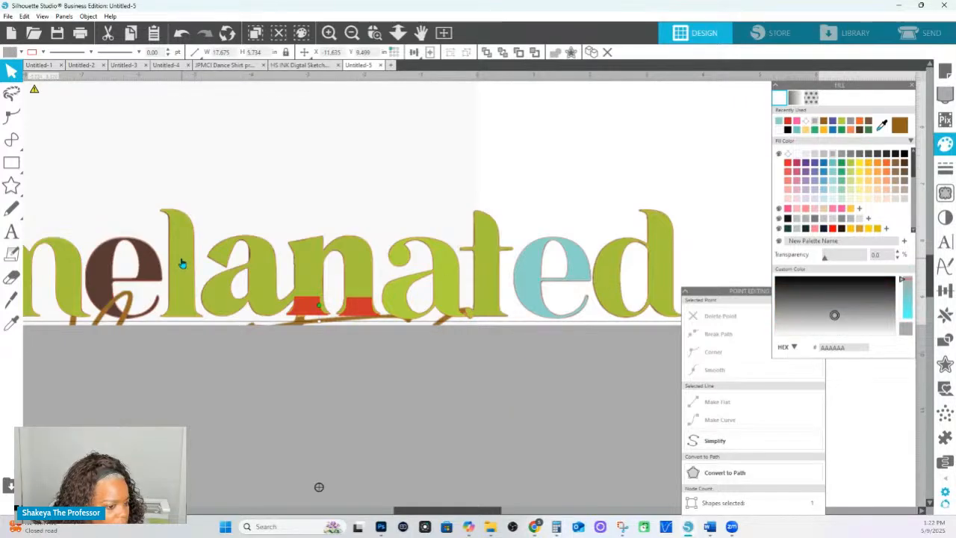
- Place a copy of the green l over the stem of the t and fill it with the teal sampled from the e
left_click(184, 263)
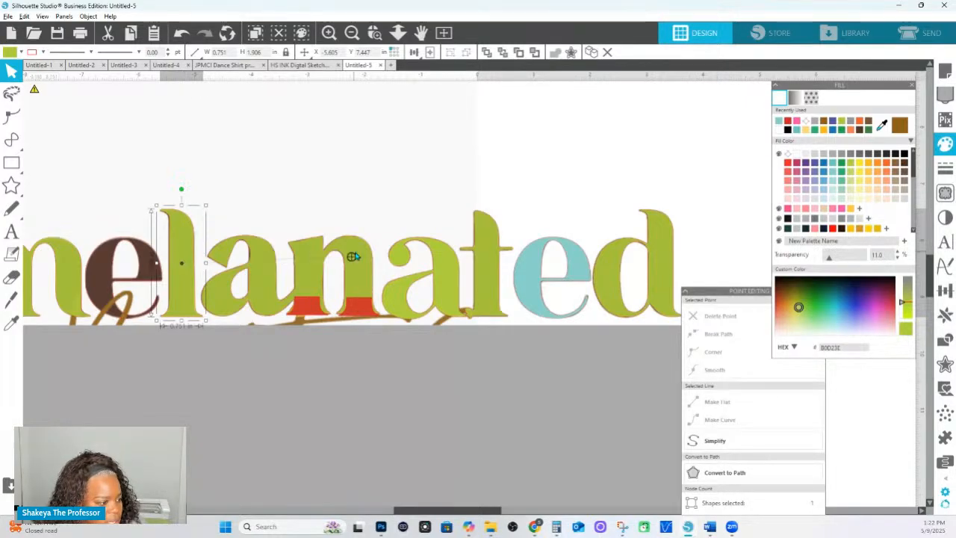
left_click_drag(189, 251, 492, 253)
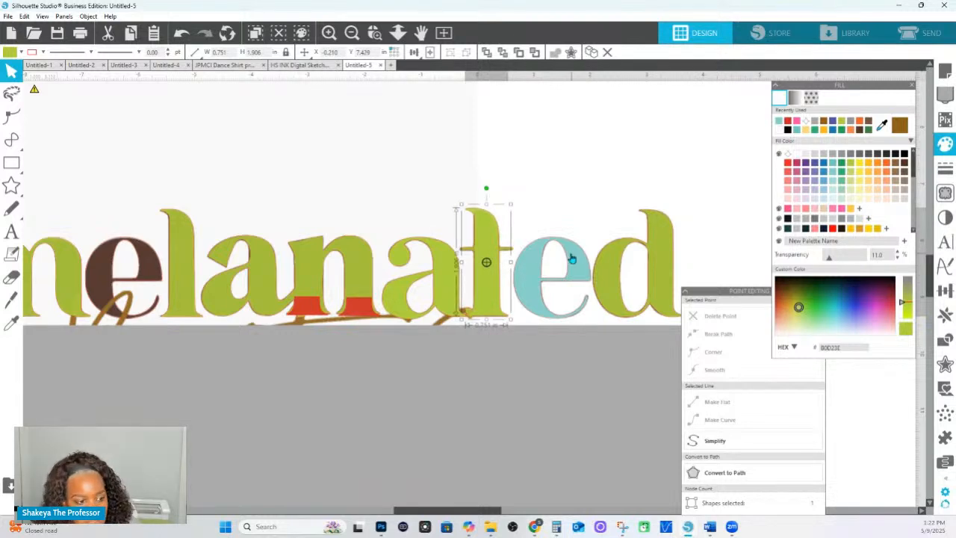
key("i")
left_click(572, 256)
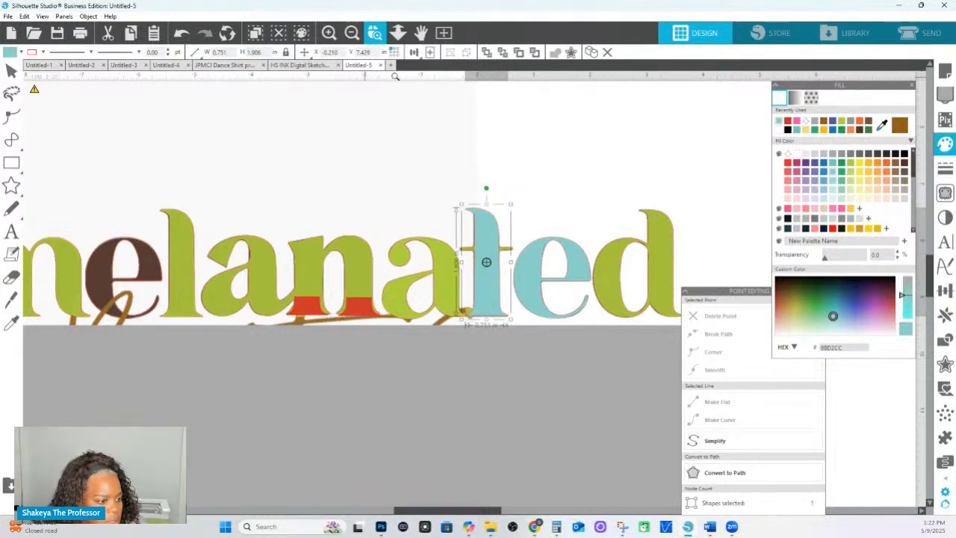
- Edit the teal stem's points and delete the ones forming the serif at its upper left
scroll(605, 362, "up", 3)
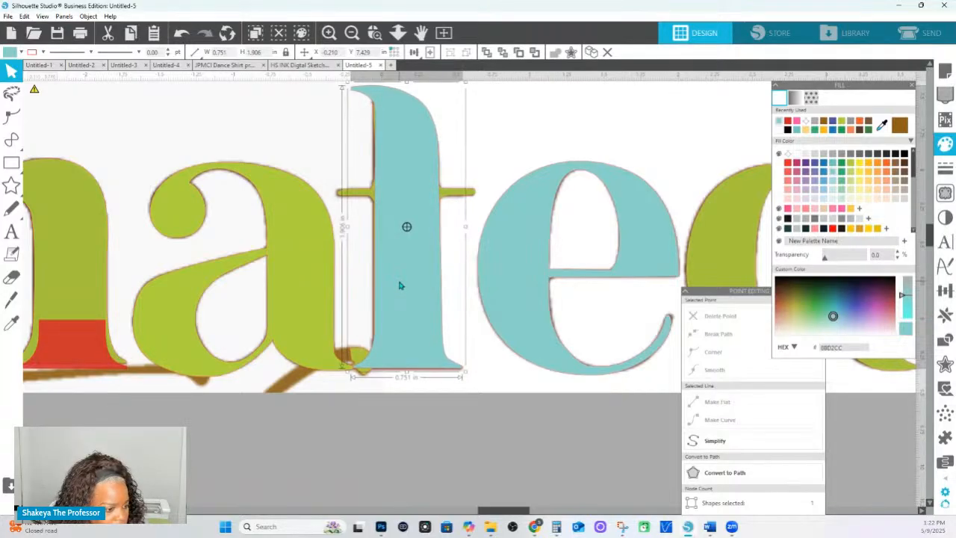
scroll(396, 238, "up", 1)
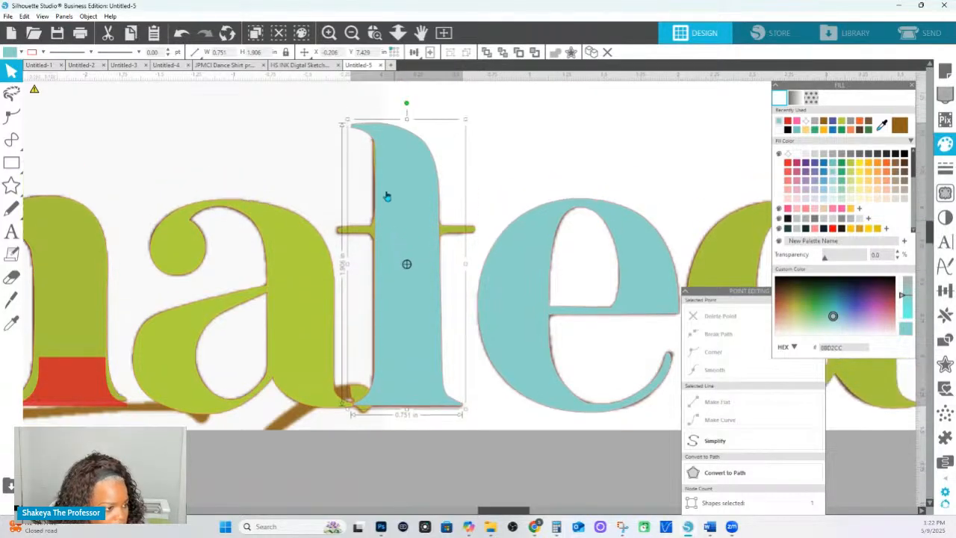
double_click(389, 155)
left_click_drag(324, 102, 388, 138)
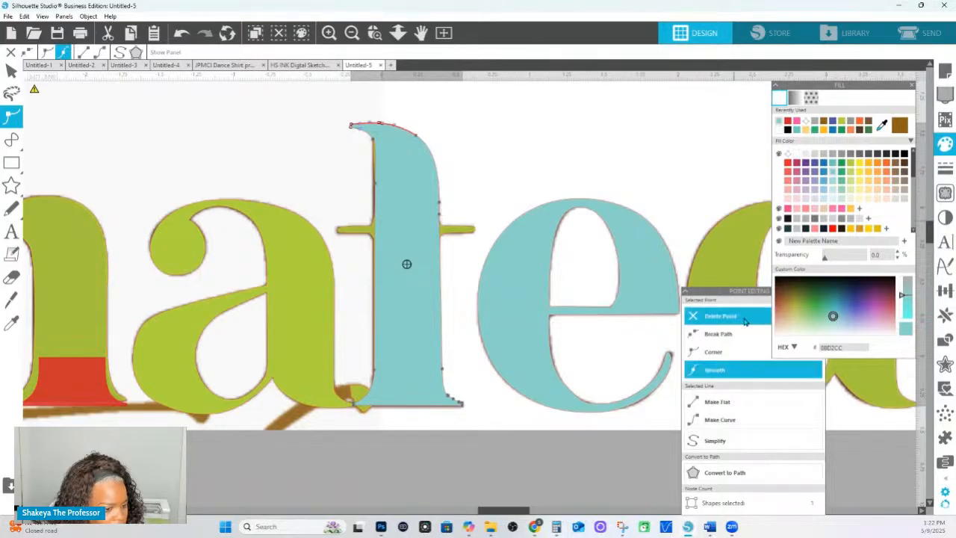
key("Delete")
- Adjust the curve handles at the top of the teal stem to match the rounded top of the traced t
left_click_drag(417, 136, 436, 152)
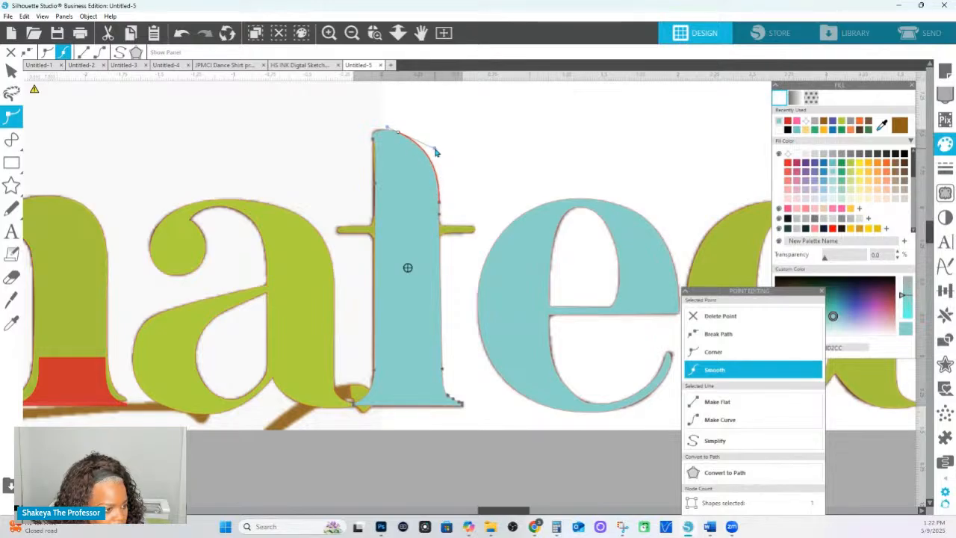
left_click(374, 135)
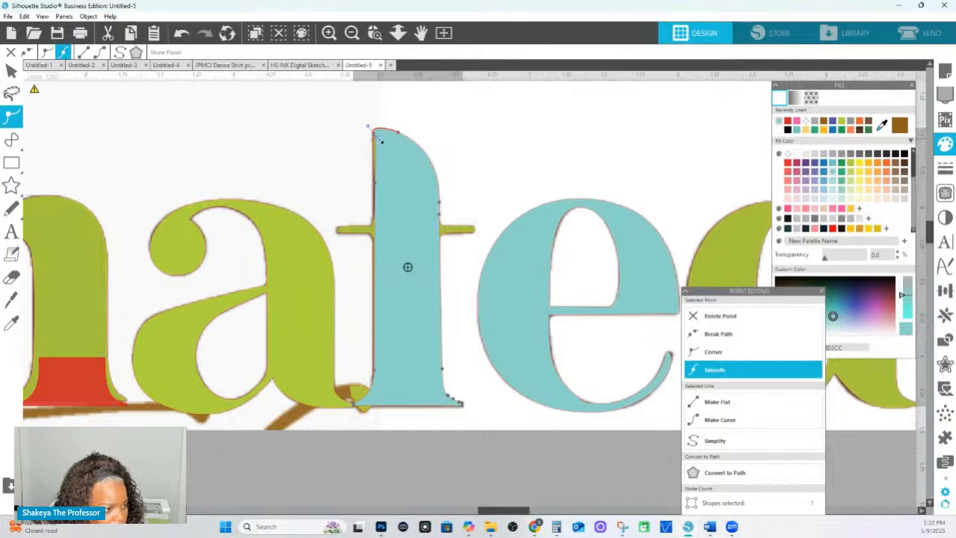
left_click_drag(375, 140, 372, 141)
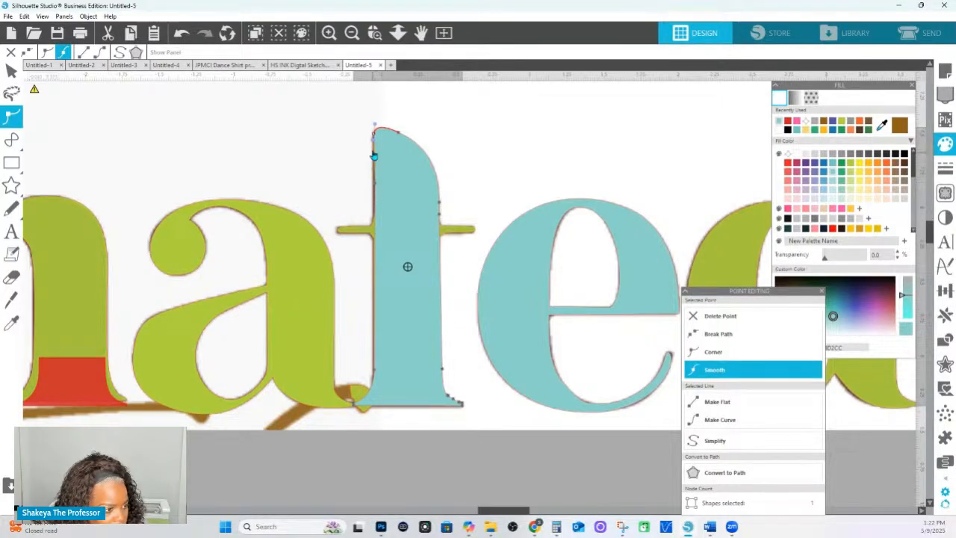
left_click(385, 130)
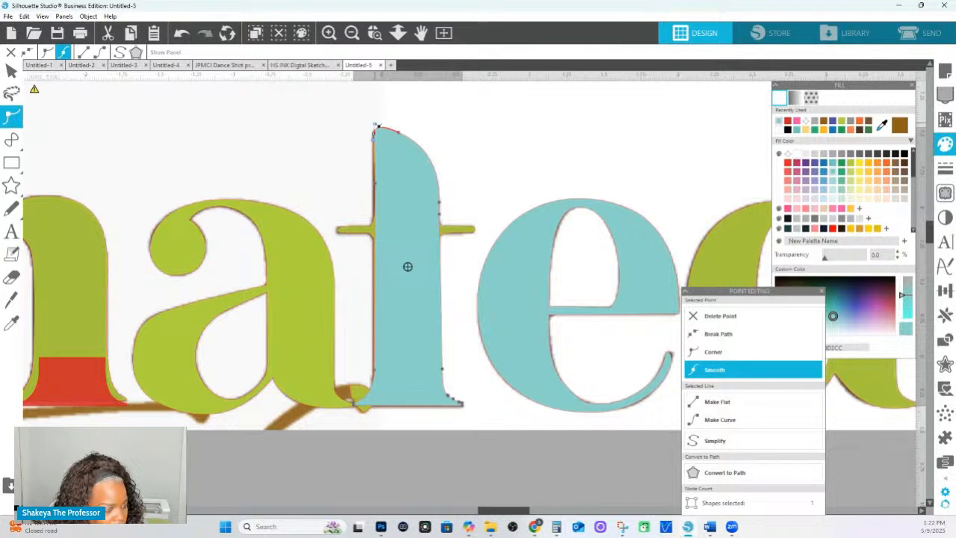
left_click(400, 134)
left_click(450, 115)
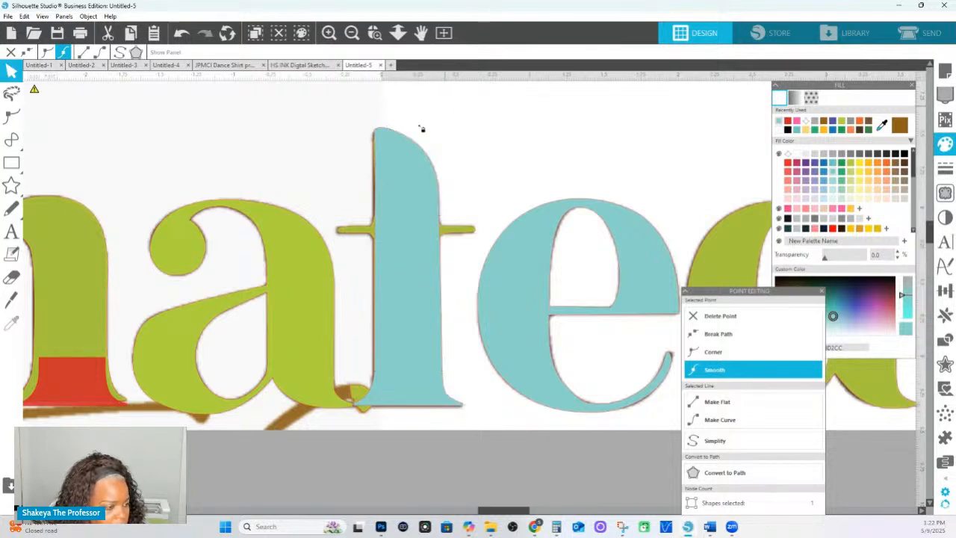
- Reshape the teal stem's upper-left tip into a sharp corner by deleting the extra edge point and repositioning the corner point
left_click_drag(408, 152, 474, 180)
key("ctrl+z")
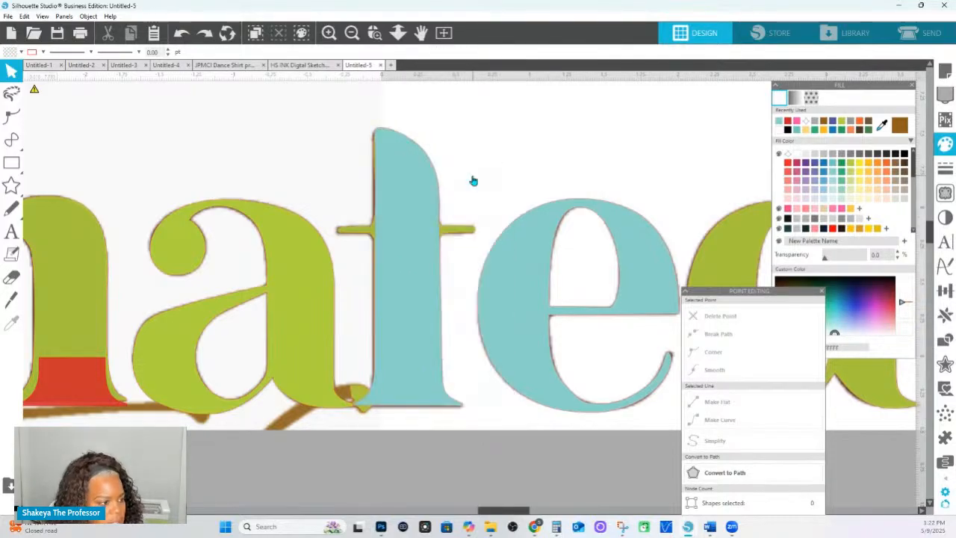
double_click(381, 140)
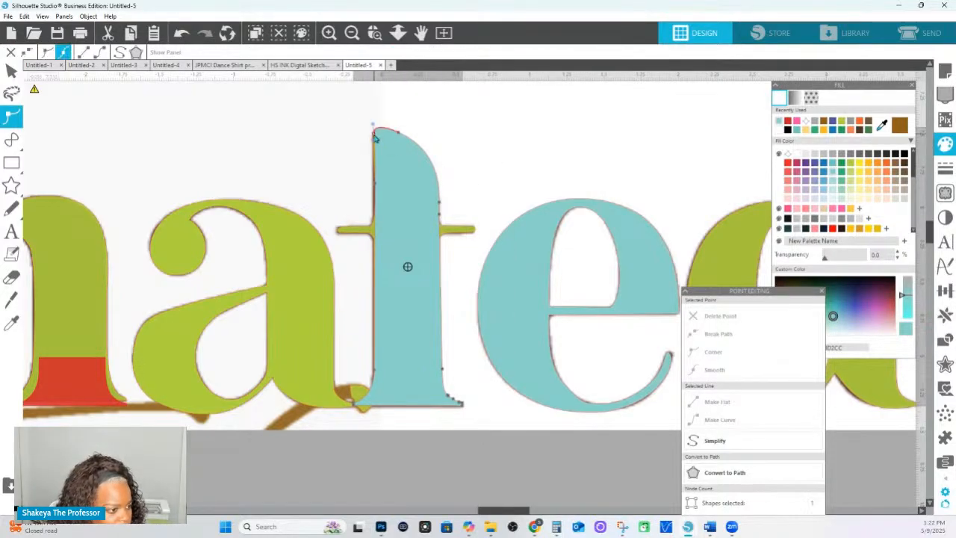
left_click(376, 140)
left_click(378, 184)
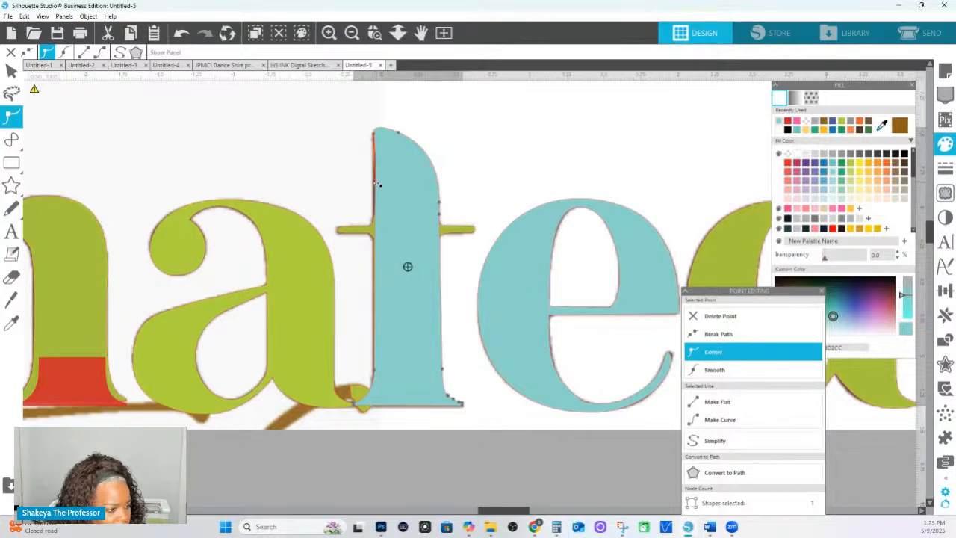
left_click(715, 370)
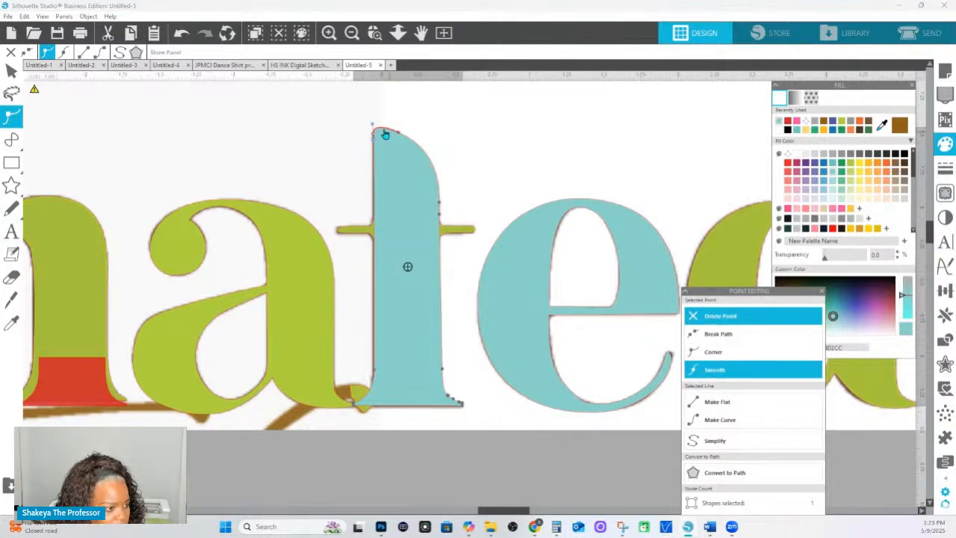
left_click_drag(373, 134, 372, 130)
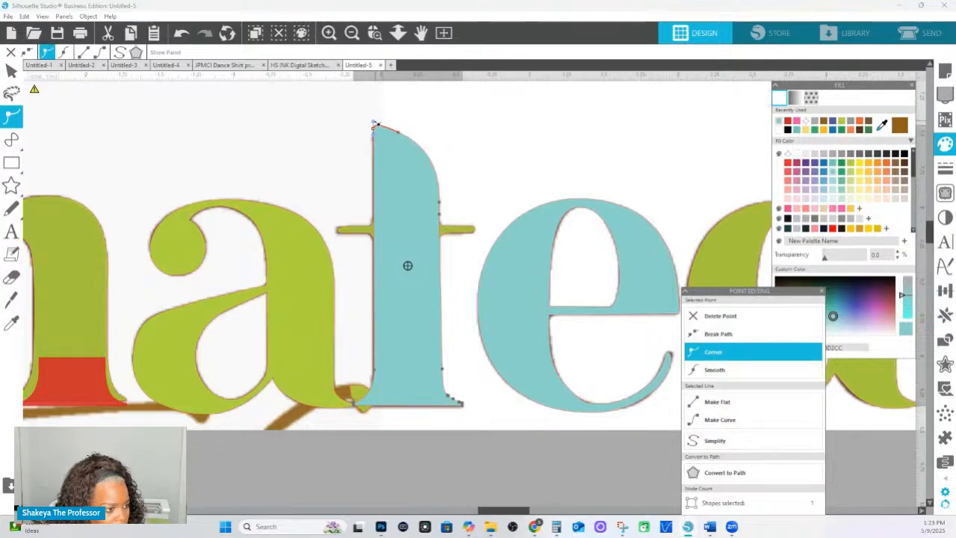
left_click_drag(373, 121, 374, 128)
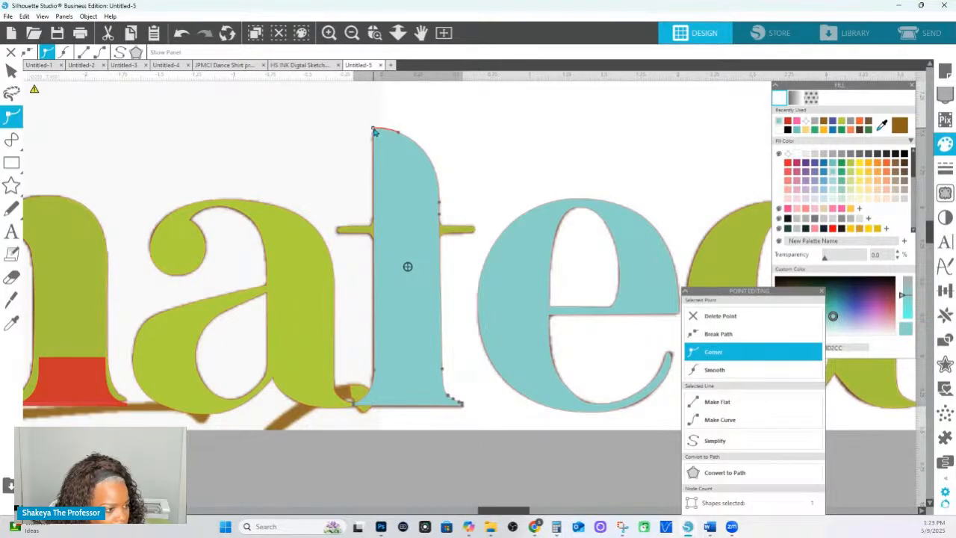
left_click(434, 127)
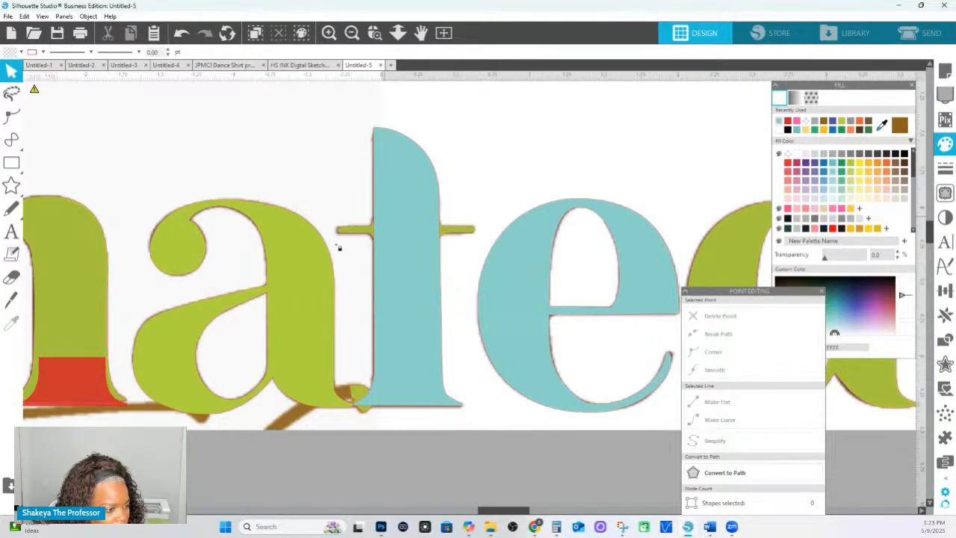
- Draw a rectangle about 0.94 by 0.05 in over the t's crossbar and weld it to the teal stem
left_click(34, 162)
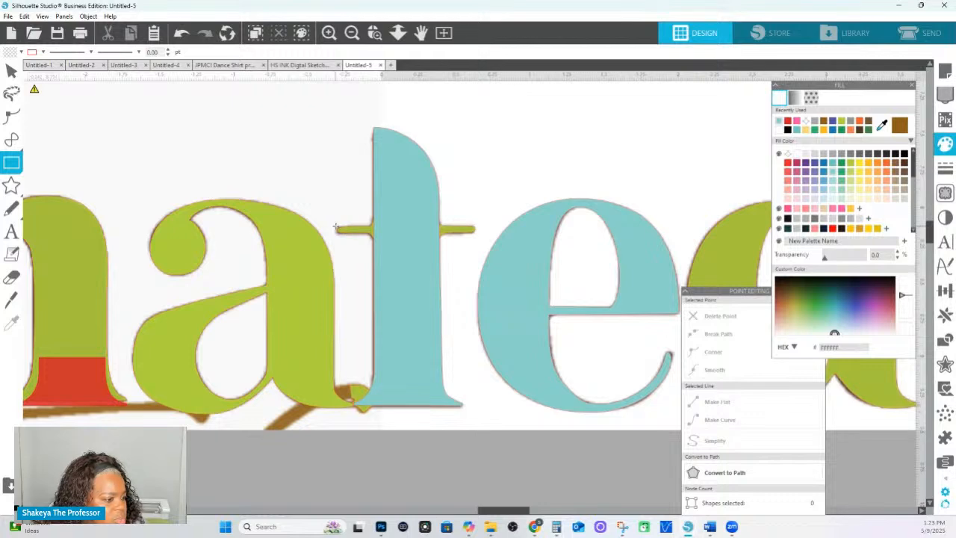
left_click_drag(335, 225, 475, 239)
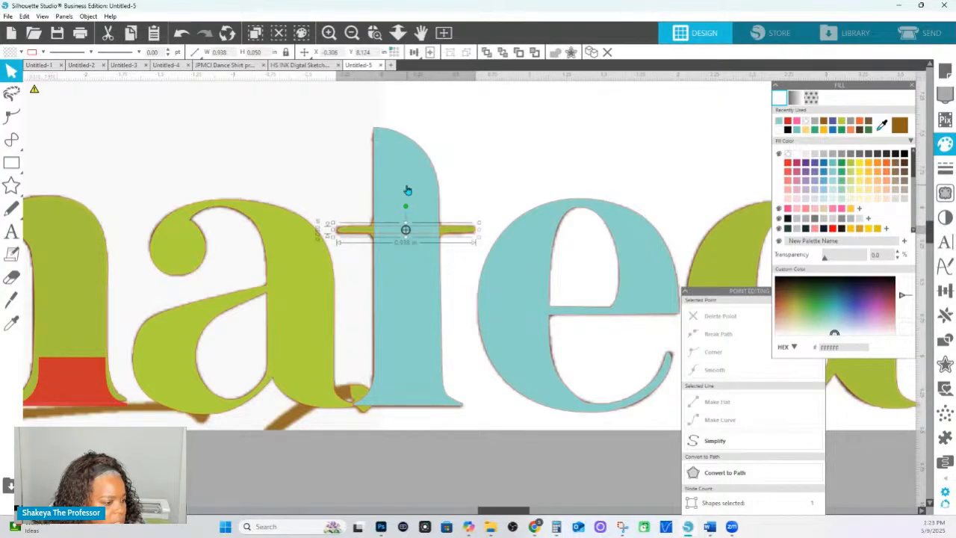
left_click(408, 190, "shift")
left_click(566, 65)
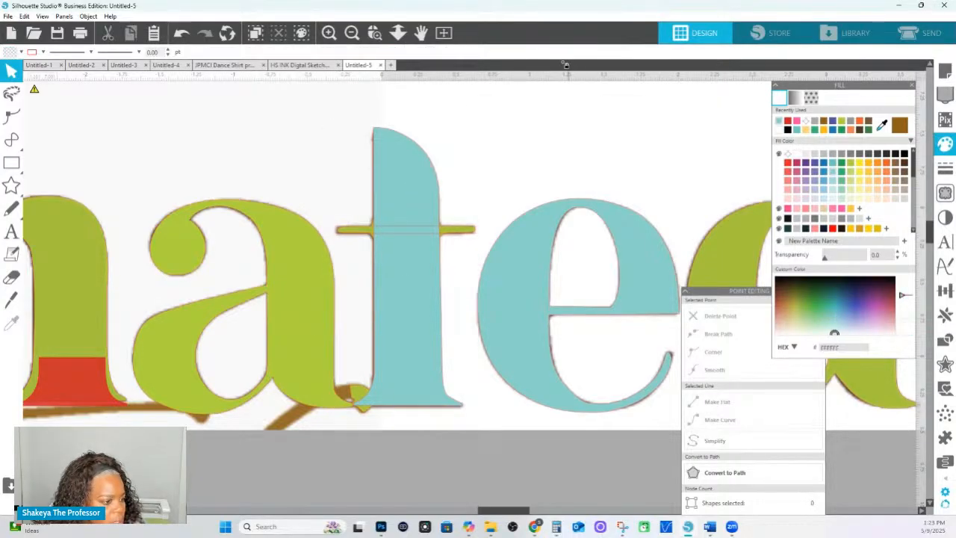
left_click(408, 228)
left_click(421, 203, "shift")
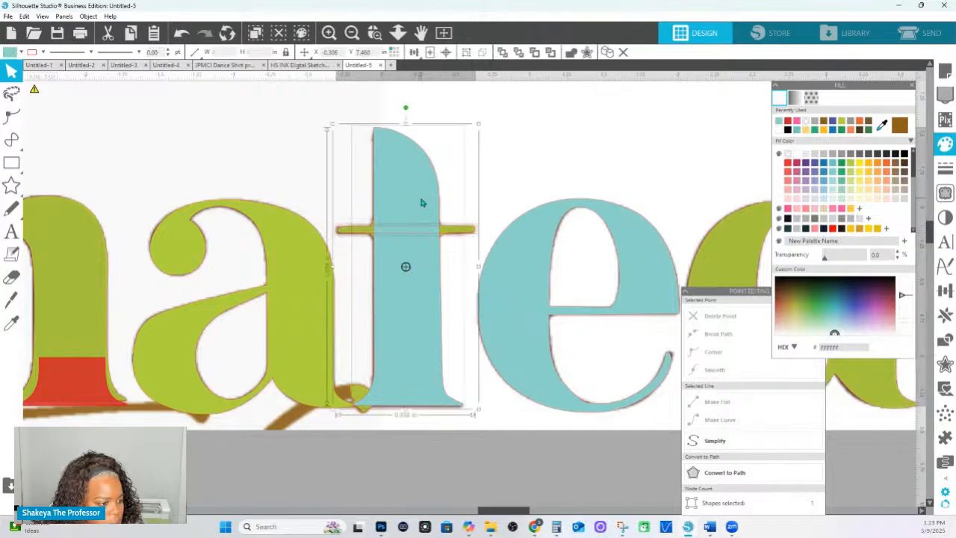
left_click(570, 56)
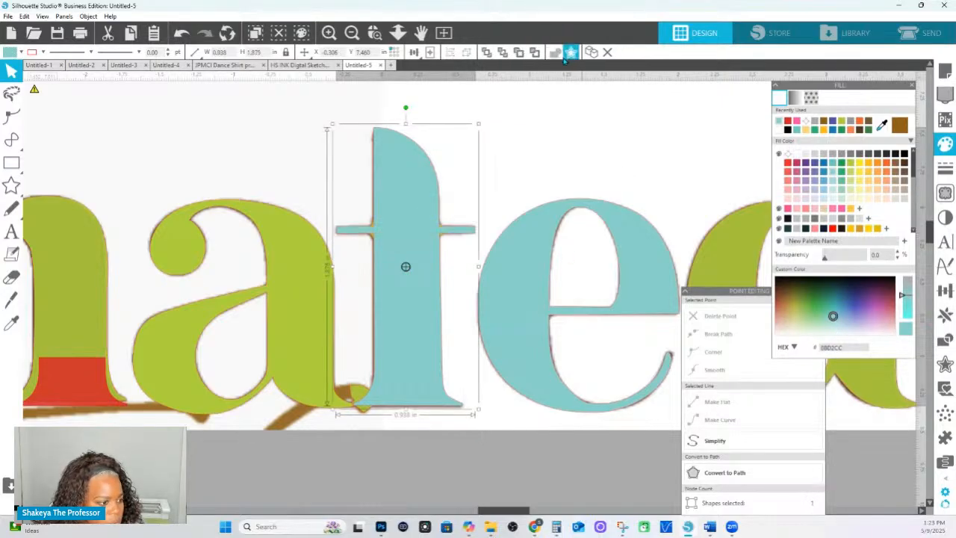
left_click(492, 175)
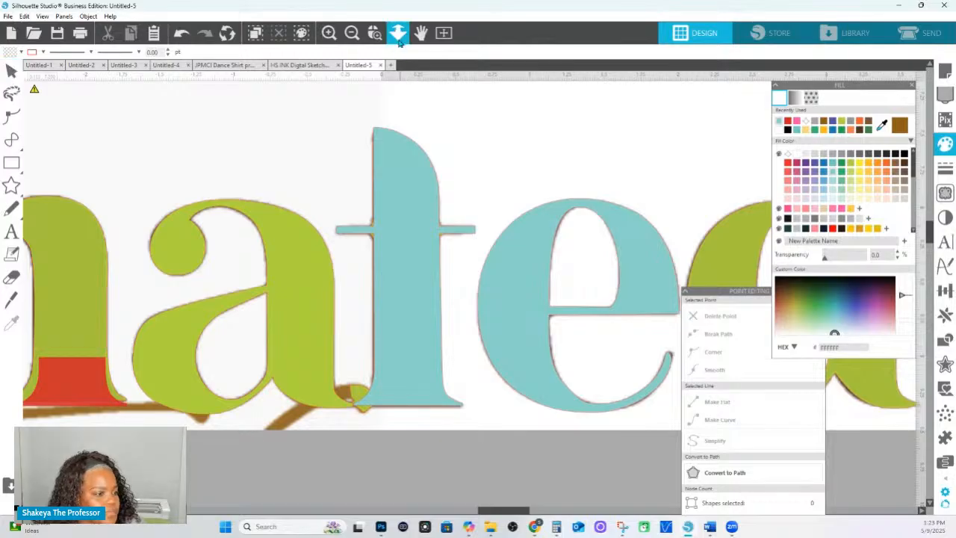
- Place a copy of the green l over the stem of the d and fill it with yellow
left_click(400, 41)
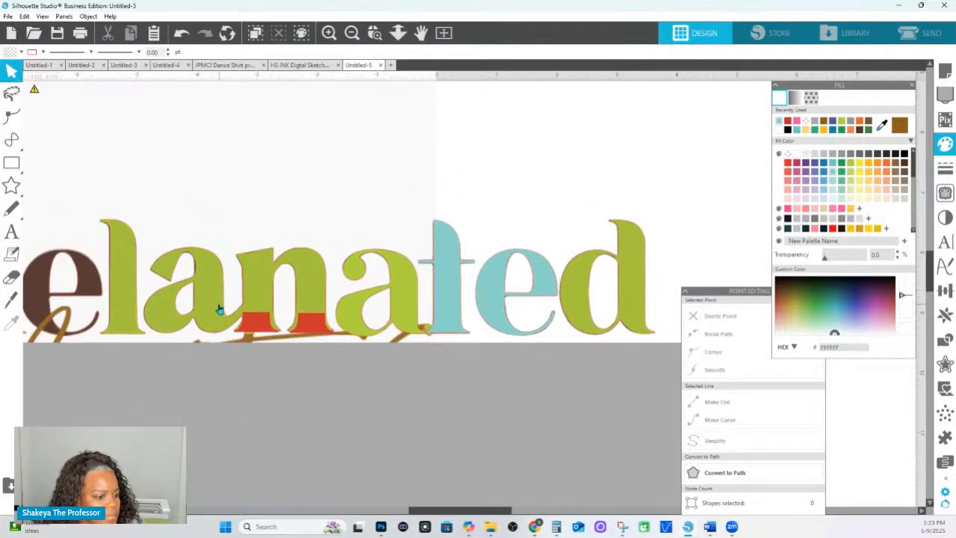
left_click(134, 305)
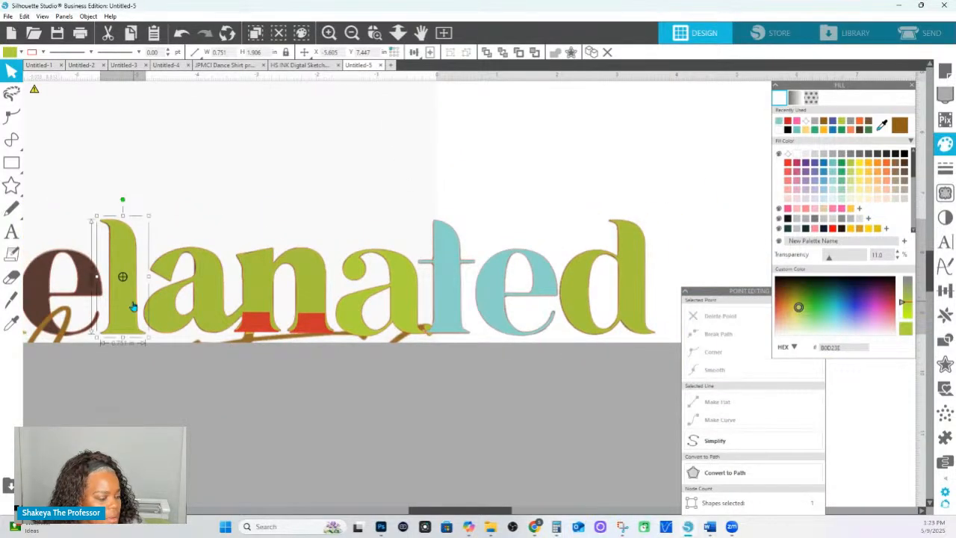
left_click_drag(133, 302, 640, 305)
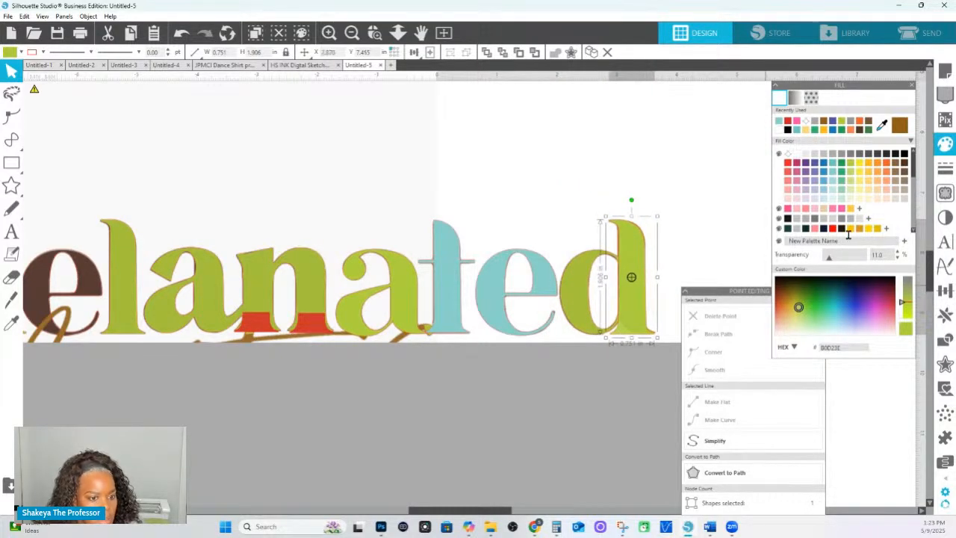
left_click(850, 230)
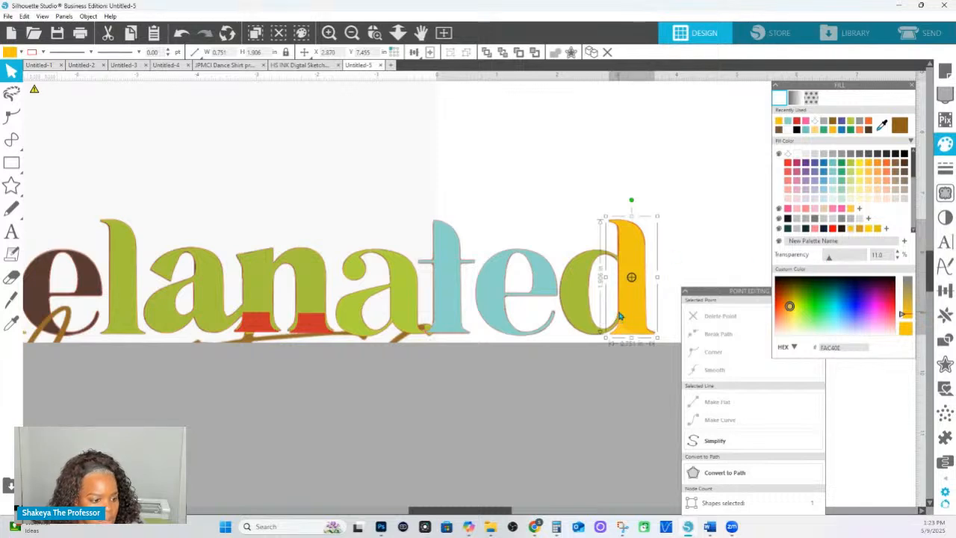
- Remove the serif from the base of the yellow stem by deleting its foot points
double_click(619, 318)
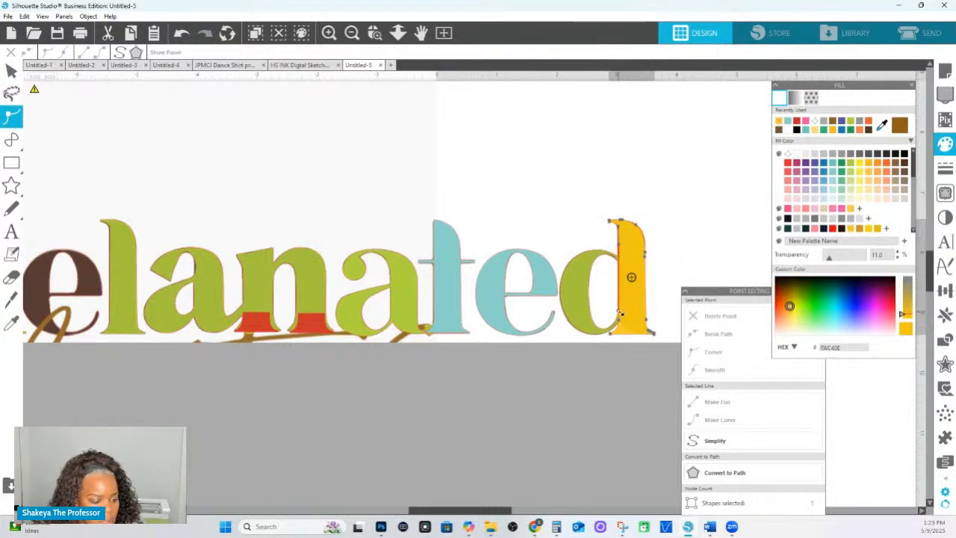
left_click(621, 314)
left_click(657, 321)
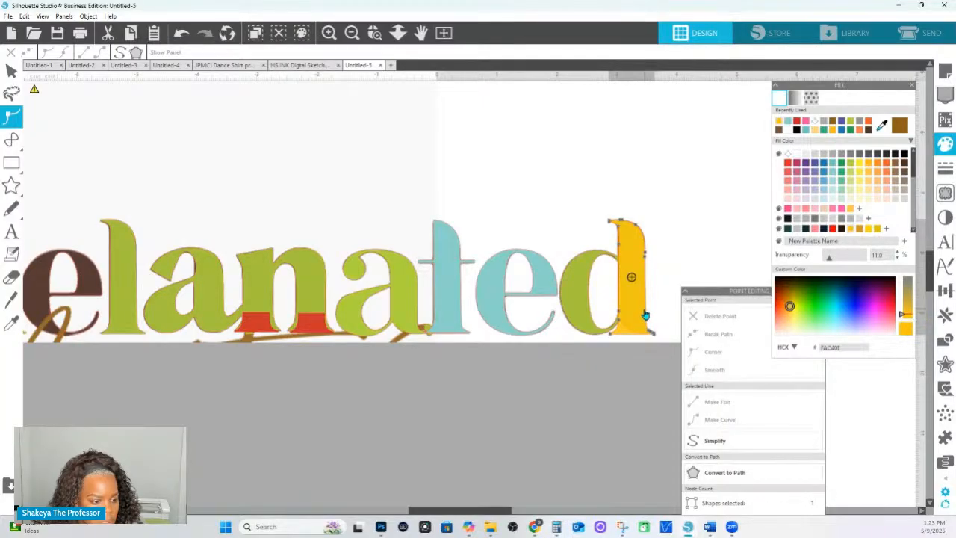
left_click(652, 330)
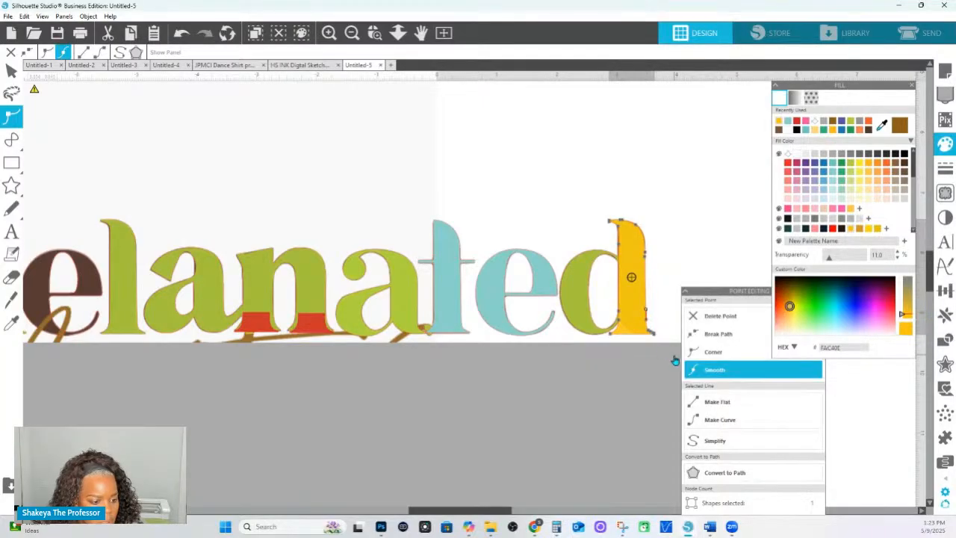
left_click(651, 331)
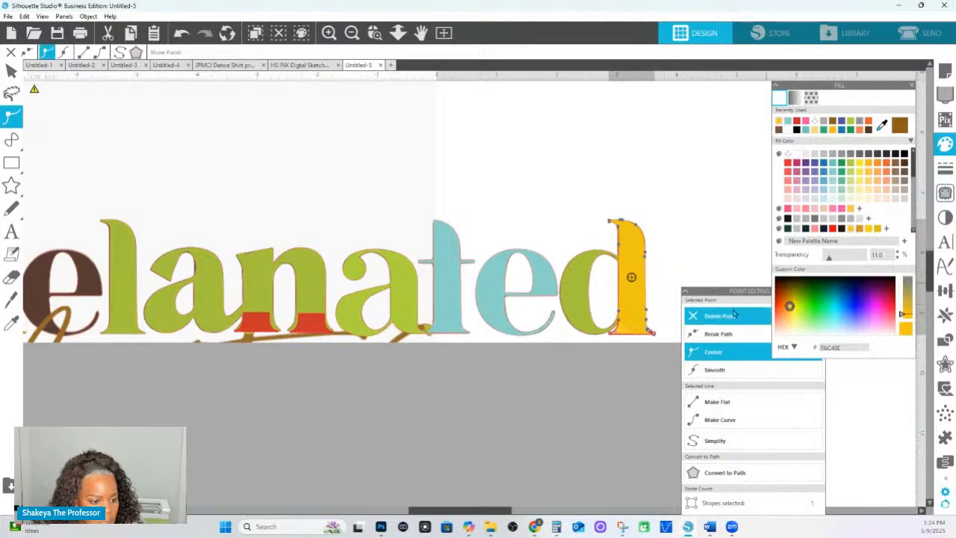
left_click(729, 316)
left_click(381, 386)
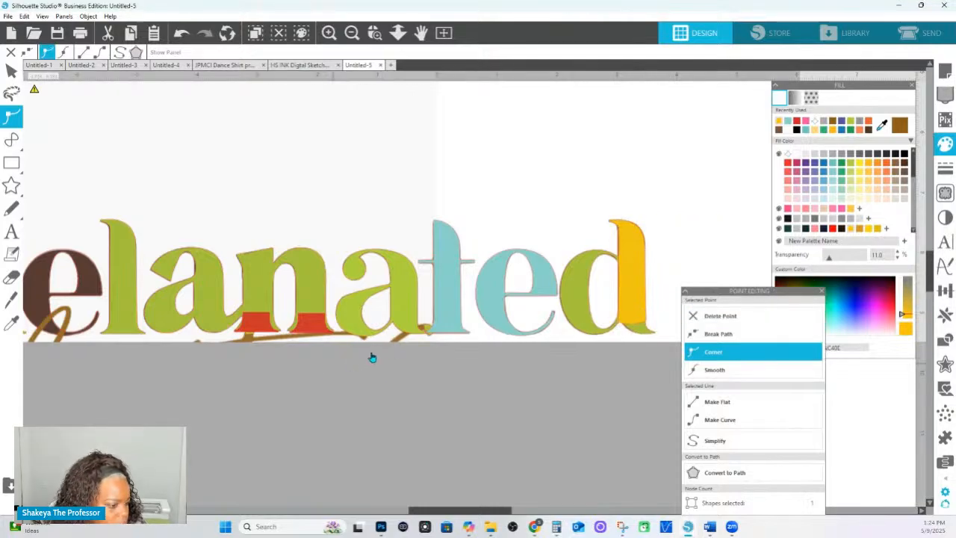
- Place a copy of the green a next to the t over the lower part of the t and e
left_click(407, 313)
left_click(411, 419)
left_click(416, 326)
left_click(404, 397)
left_click(403, 323)
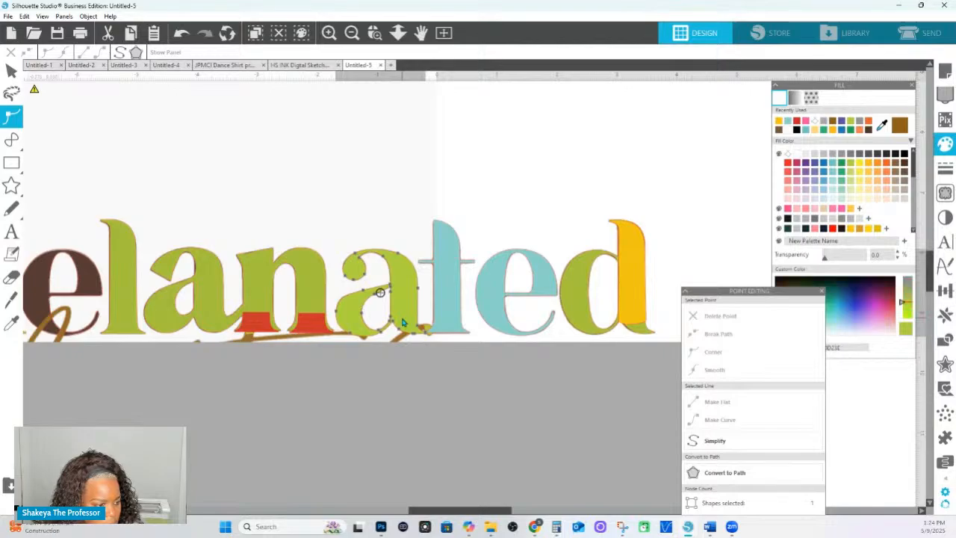
left_click(412, 380)
double_click(412, 309)
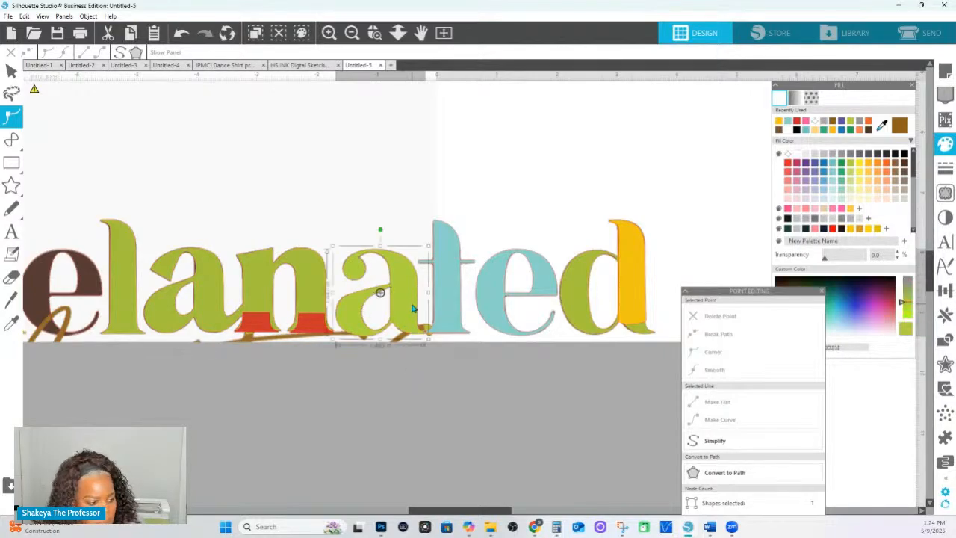
left_click_drag(412, 309, 500, 338)
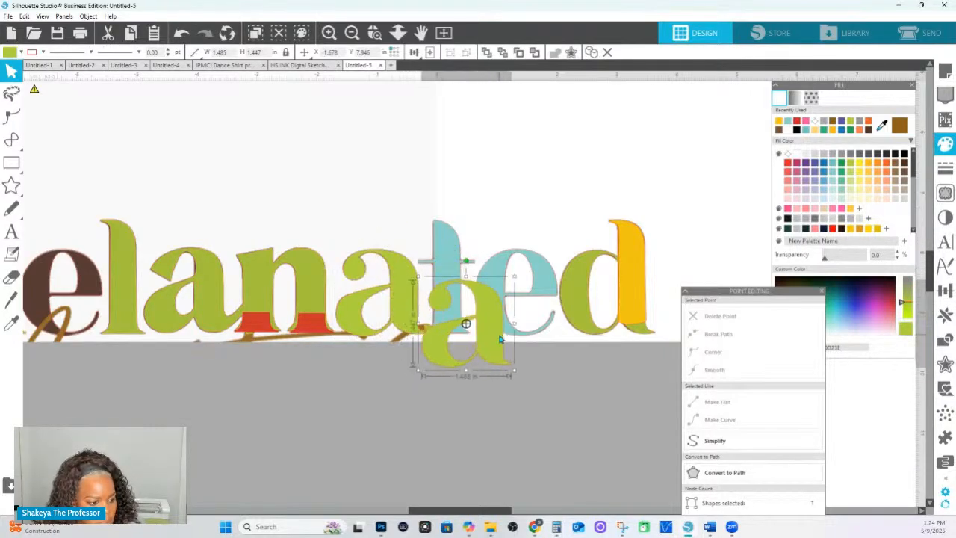
- Draw a rectangle about 1.26 by 1.03 in over the copied a's lower-right foot and divide the two shapes
left_click(11, 163)
left_click_drag(550, 395, 473, 334)
left_click(491, 356, "shift")
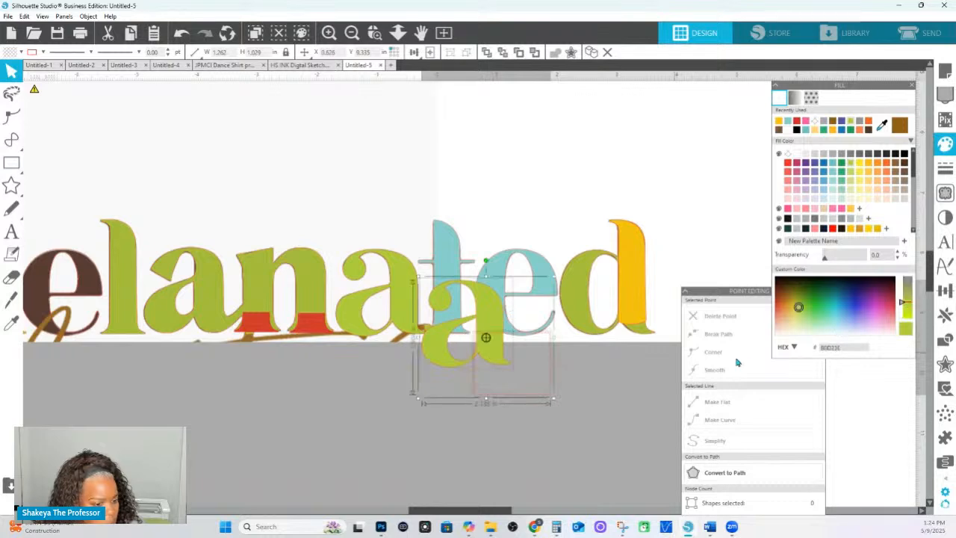
left_click(945, 340)
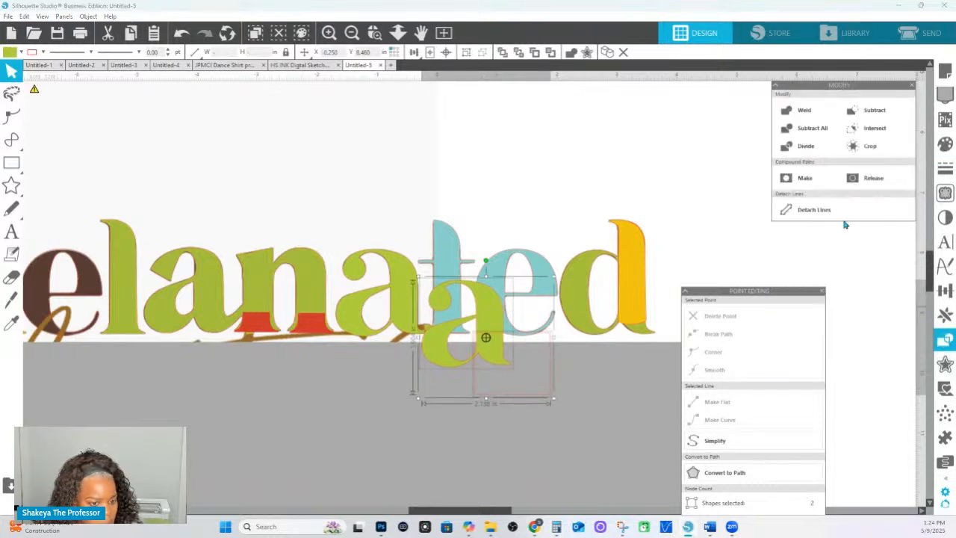
left_click(805, 146)
- Move the cut-off green foot of the a onto the base of the d's yellow stem
left_click_drag(504, 351, 643, 327)
left_click(643, 327)
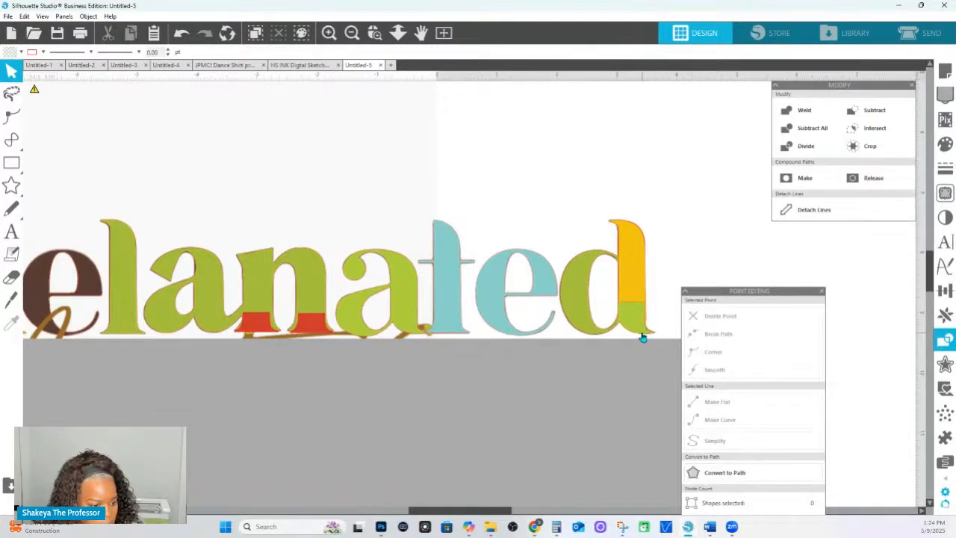
left_click(643, 334)
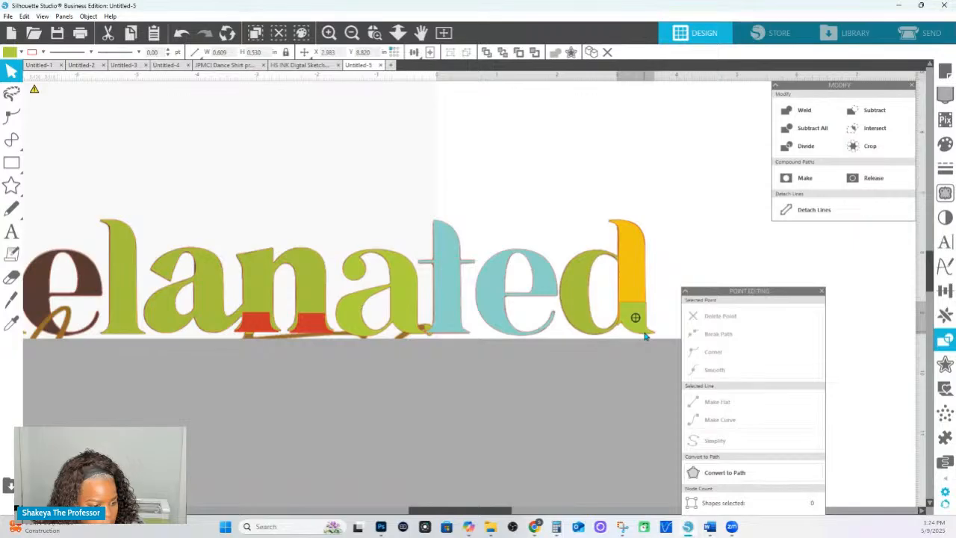
- Delete the extra point on the lower-left edge of the green foot piece
double_click(634, 329)
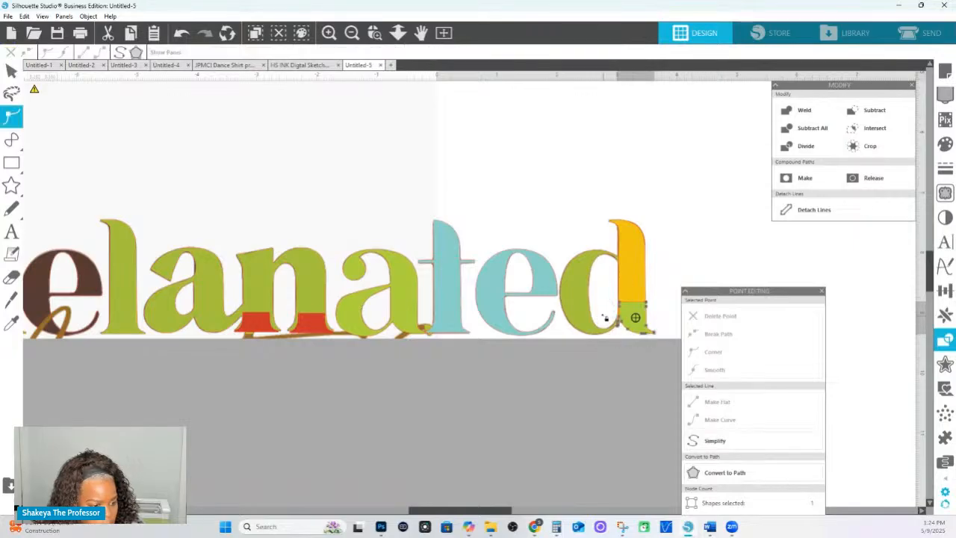
left_click(617, 326)
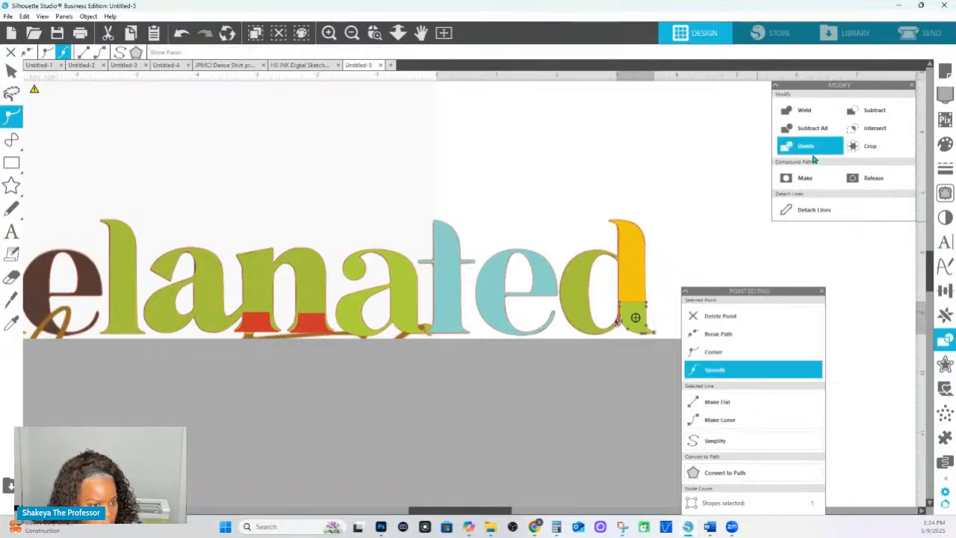
left_click(723, 317)
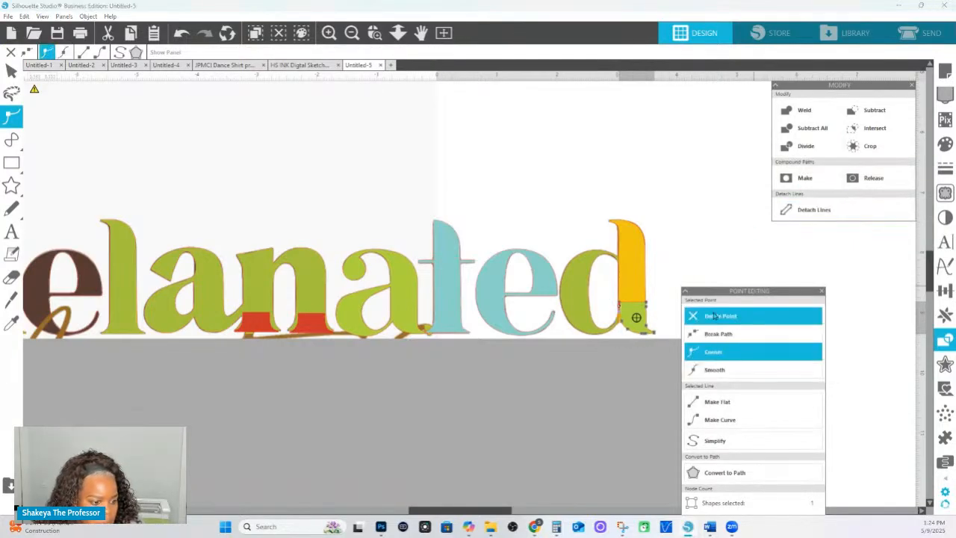
left_click(622, 347)
- Straighten the yellow stem's right edge by deleting the extra upper point and turning the remaining one into a corner with a vertical handle
left_click(375, 33)
left_click_drag(487, 230, 700, 389)
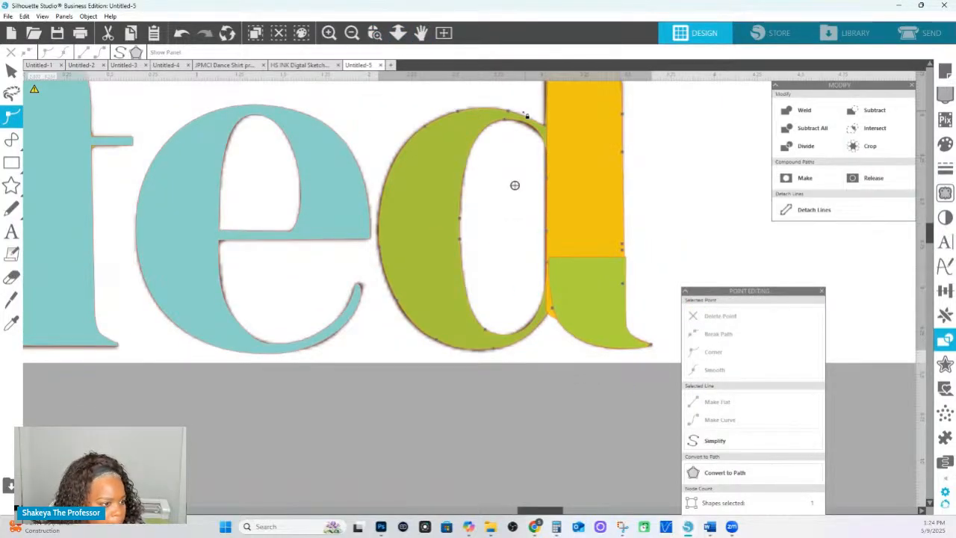
left_click(546, 129)
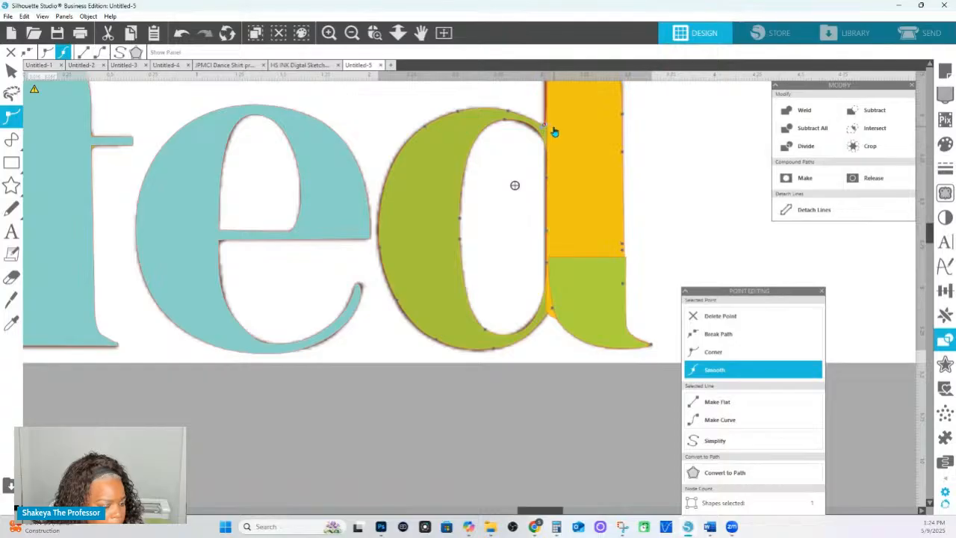
scroll(619, 154, "up", 2)
scroll(611, 155, "up", 2)
left_click(586, 165)
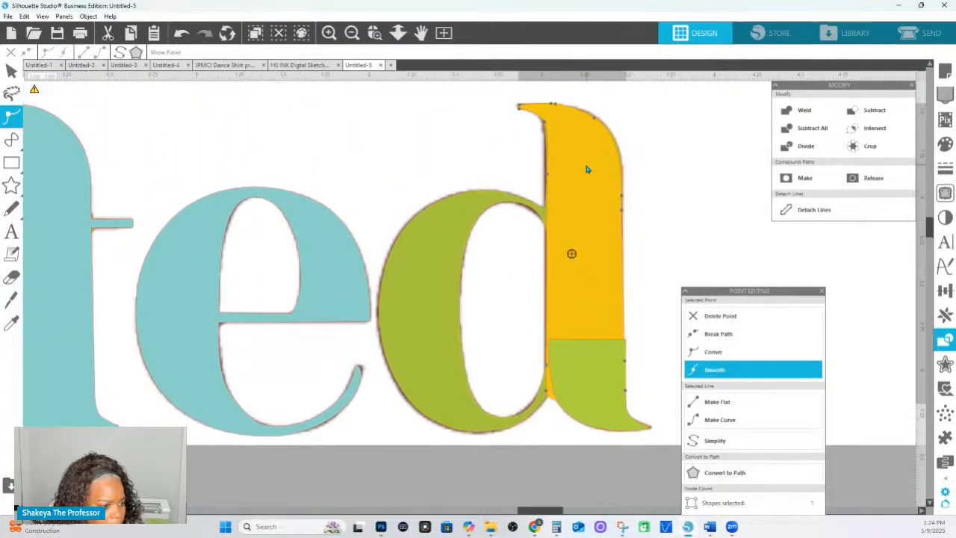
left_click(619, 196)
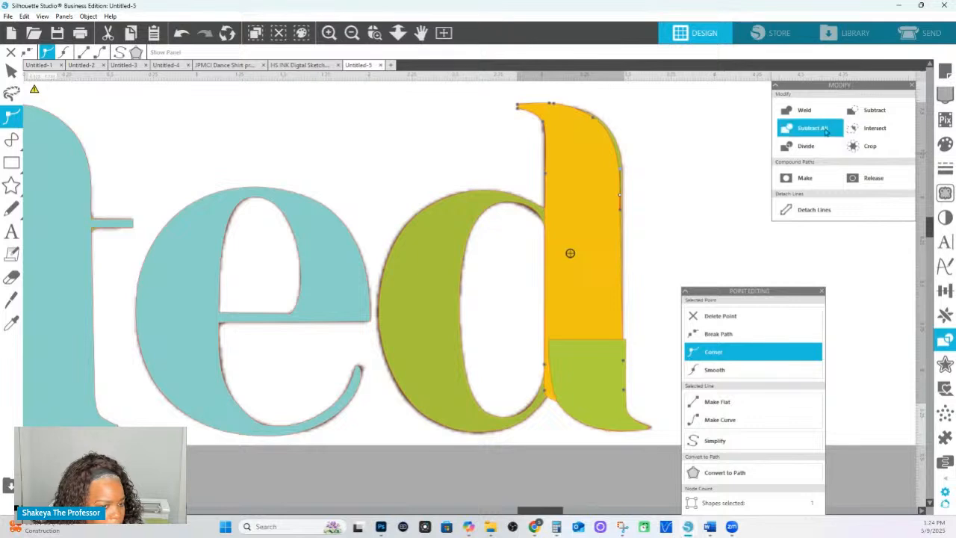
left_click(729, 316)
left_click_drag(620, 210, 622, 210)
left_click(715, 370)
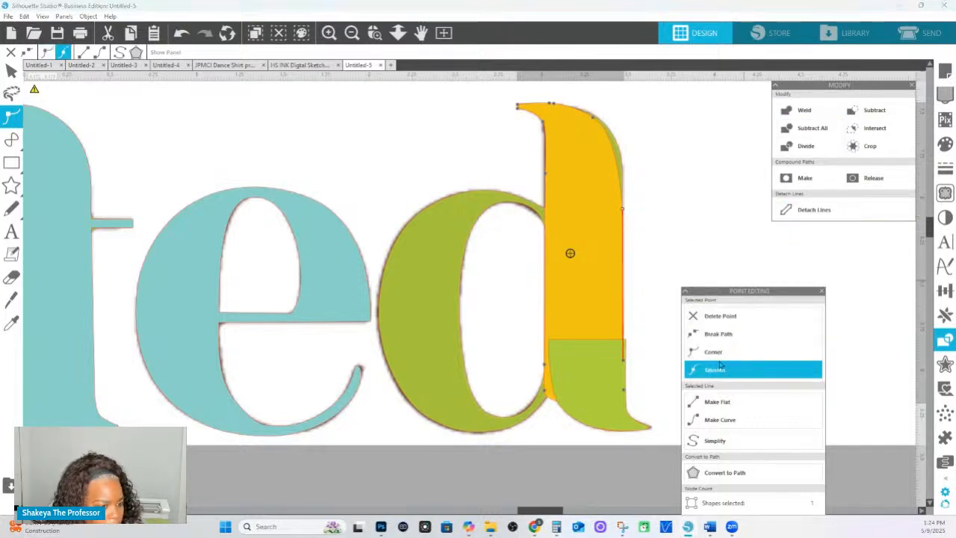
left_click(714, 352)
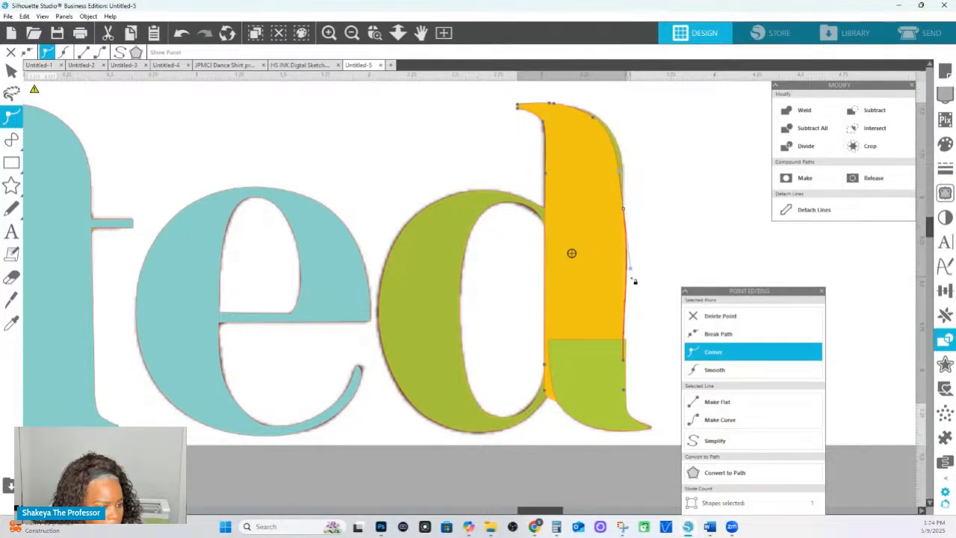
left_click_drag(631, 270, 623, 268)
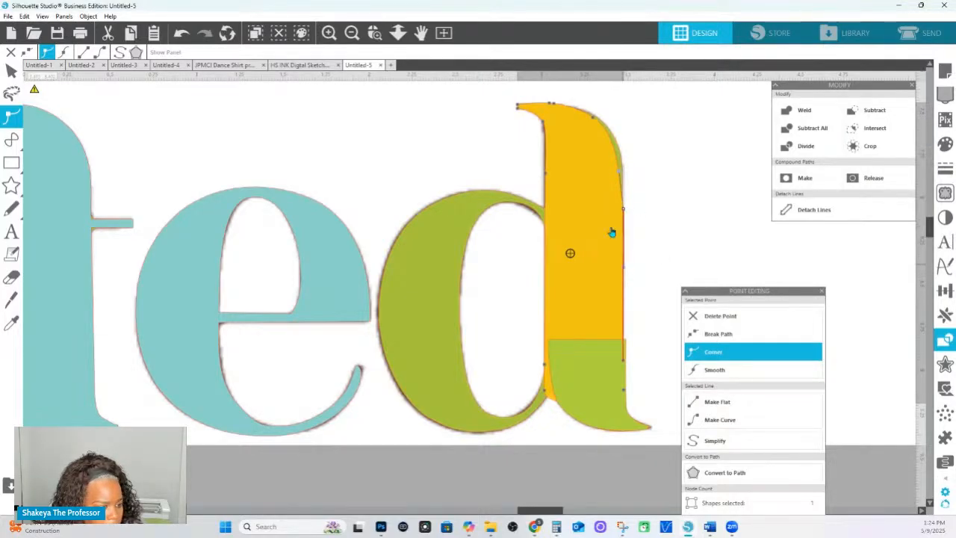
- Reshape the yellow stem's upper-right shoulder to match the rounded top of the traced d
left_click_drag(620, 173, 624, 135)
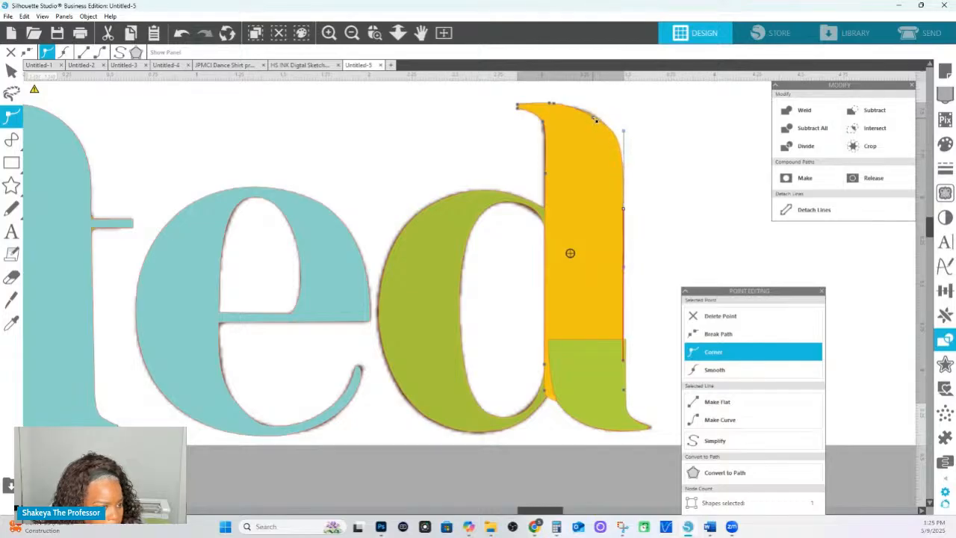
left_click(591, 115)
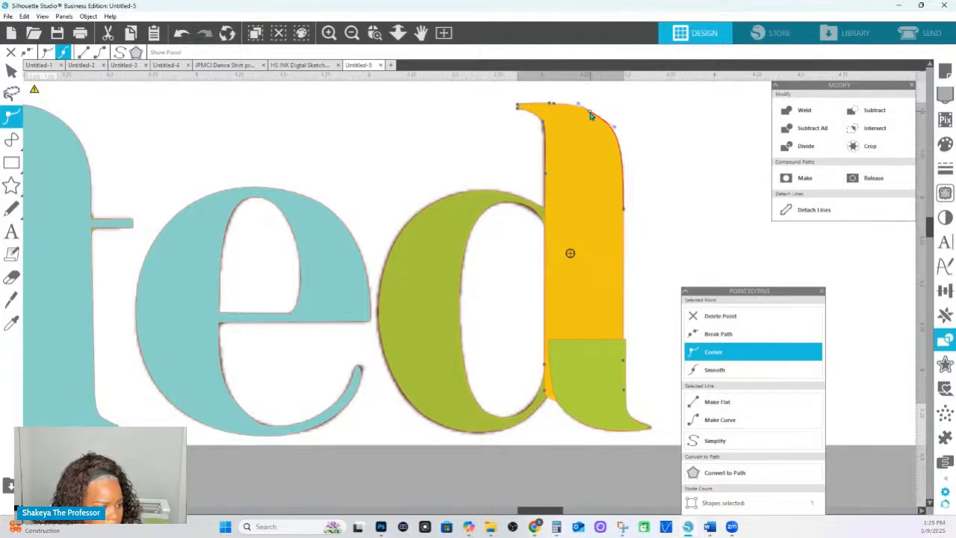
left_click(433, 139)
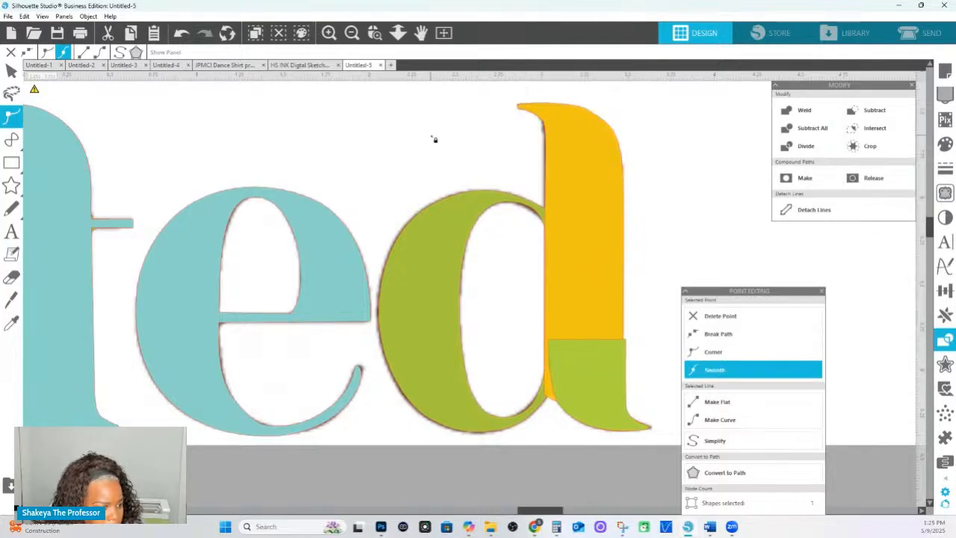
- Convert the point where the green d's bowl meets the stem at the top into a corner
left_click(470, 203)
double_click(529, 212)
left_click(546, 212)
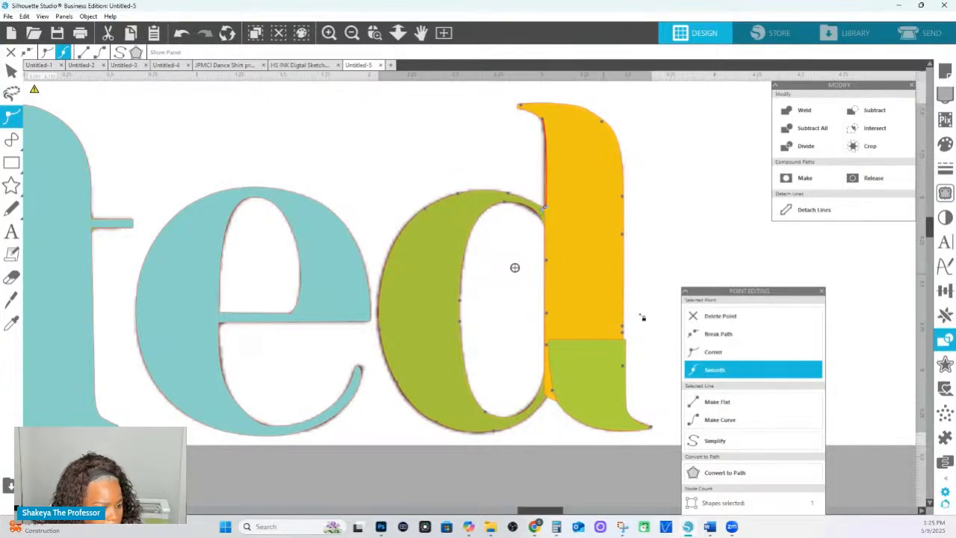
left_click(713, 352)
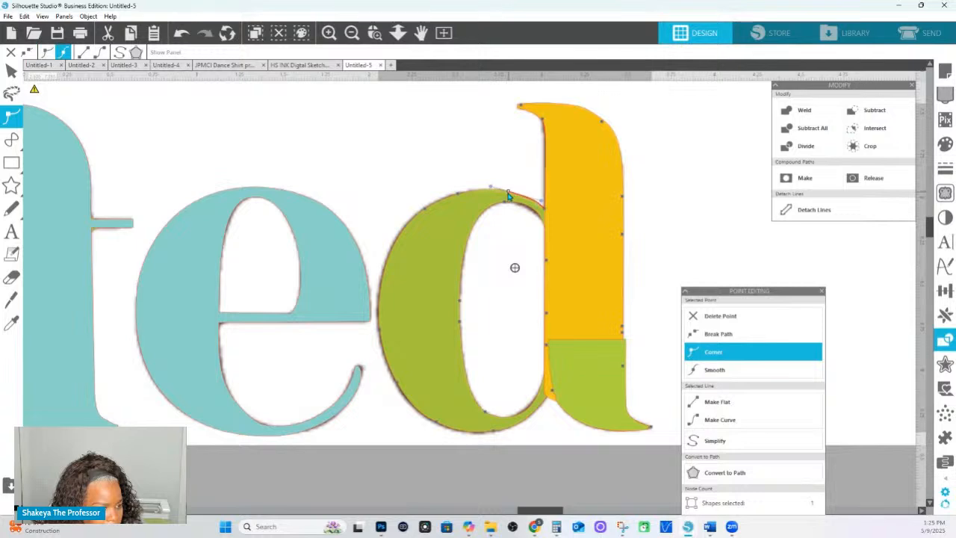
- Delete the extra point on top of the green d's bowl and adjust the handles to smooth its upper-left curve
left_click(548, 210)
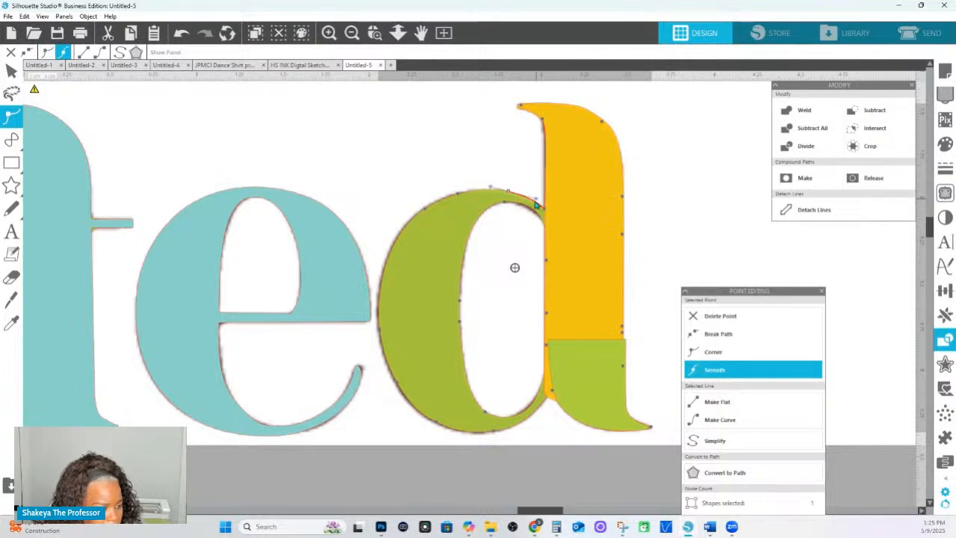
left_click(728, 315)
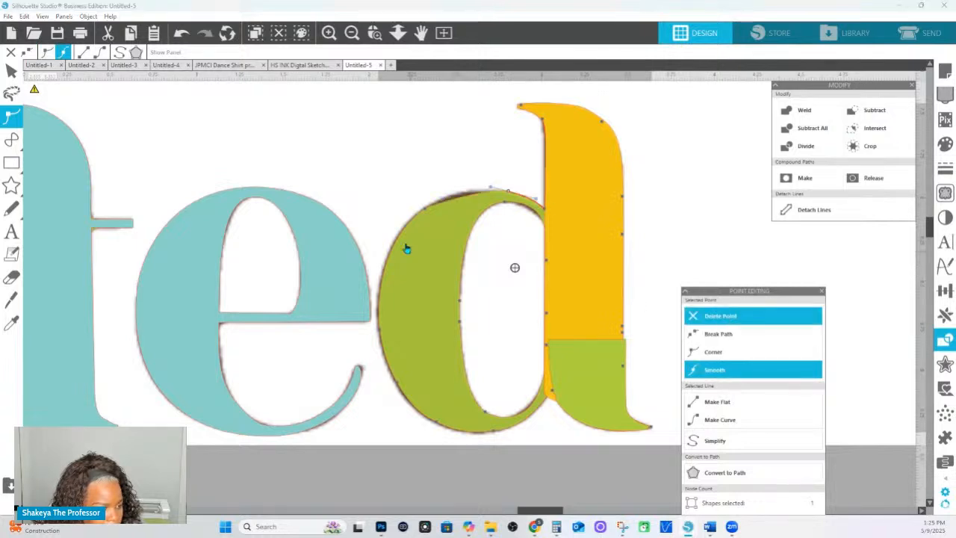
left_click_drag(493, 190, 457, 182)
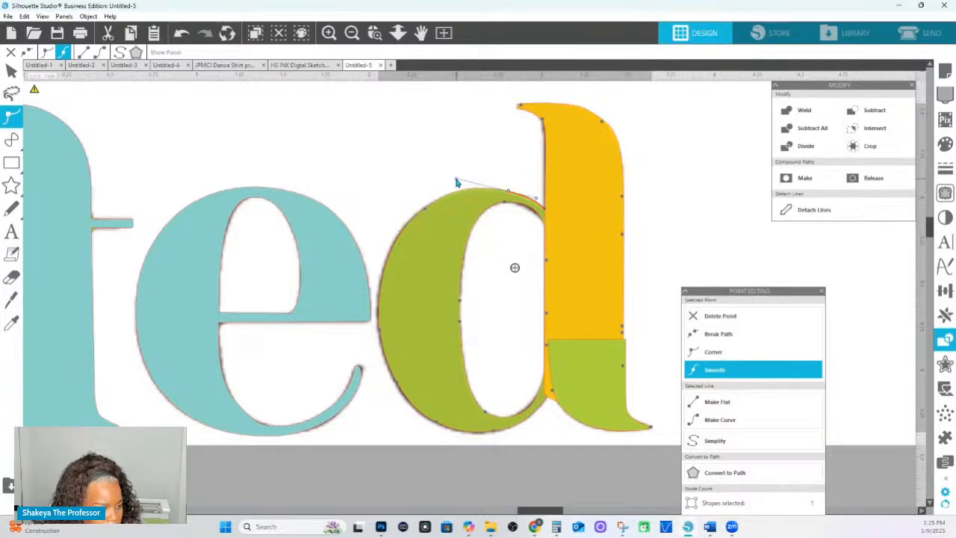
left_click(422, 213)
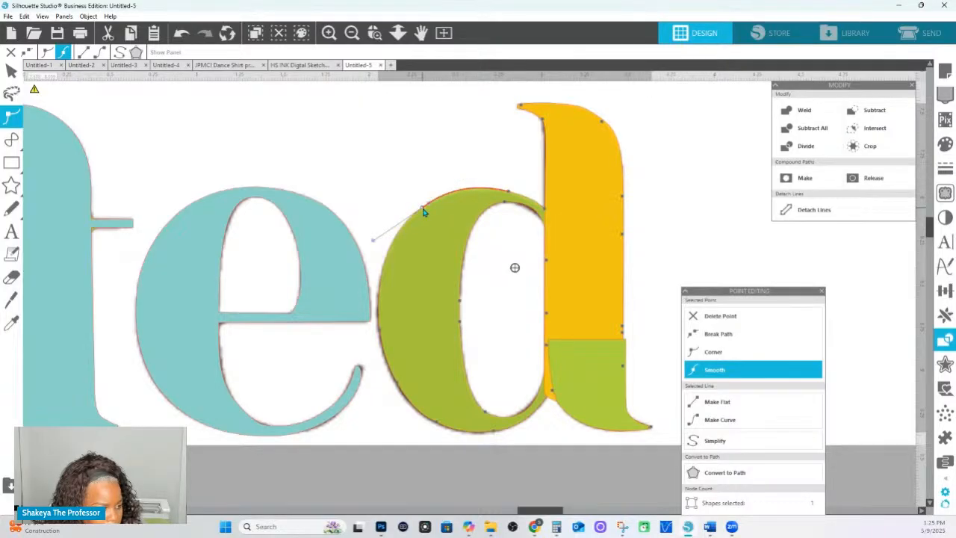
left_click_drag(373, 241, 379, 240)
- Smooth the left and bottom curves of the green d's bowl by removing the extra lower-left point and adjusting the remaining points and handles
left_click_drag(379, 329, 375, 329)
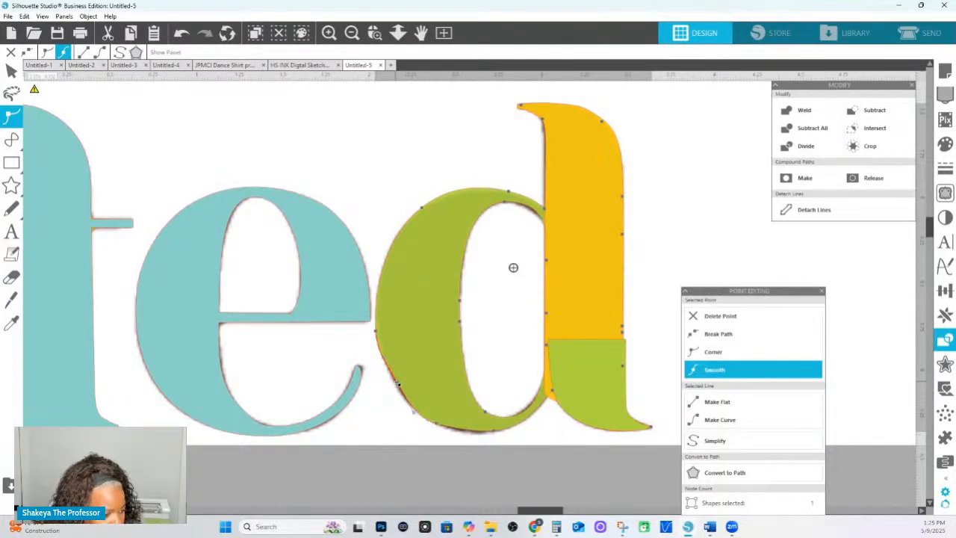
left_click(442, 427)
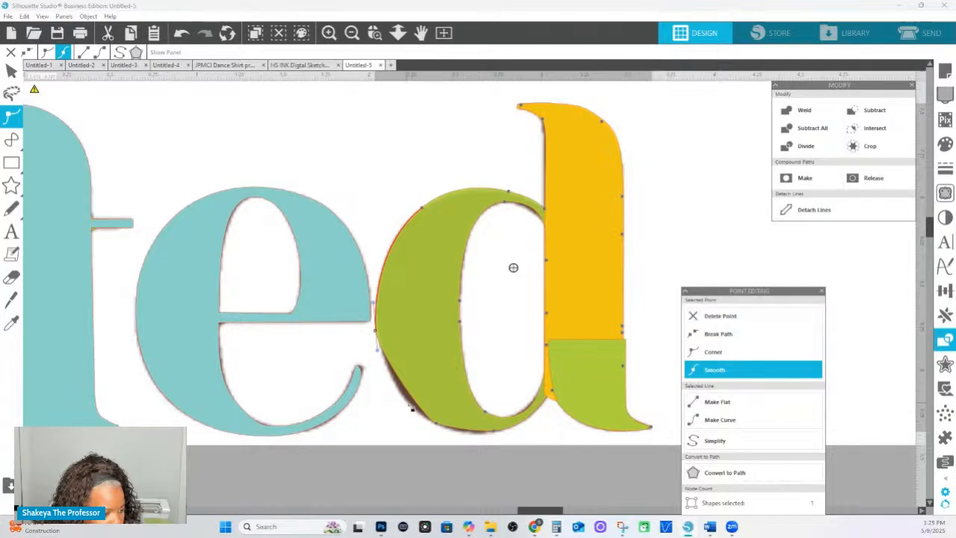
left_click_drag(427, 423, 398, 414)
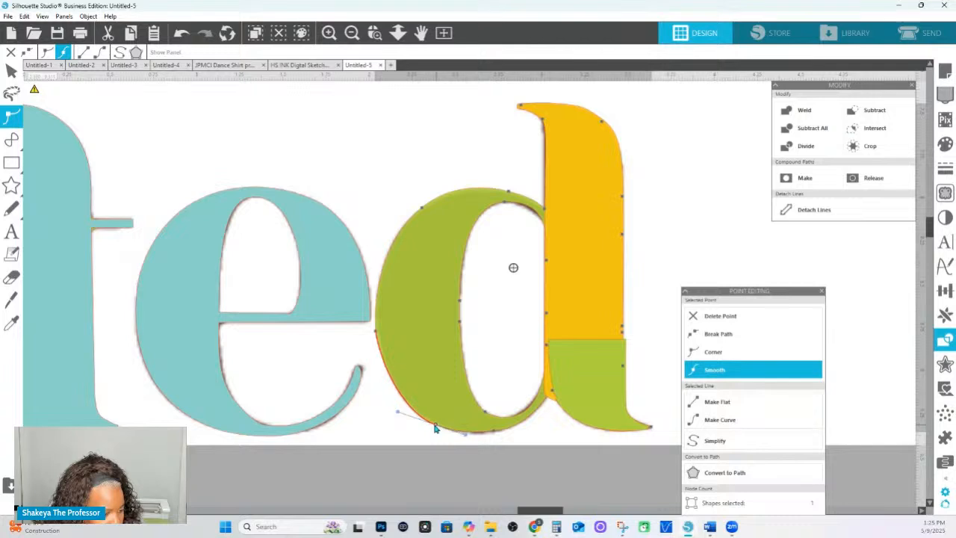
left_click_drag(468, 439, 470, 441)
left_click_drag(376, 333, 379, 331)
left_click(493, 431)
left_click_drag(489, 436, 485, 436)
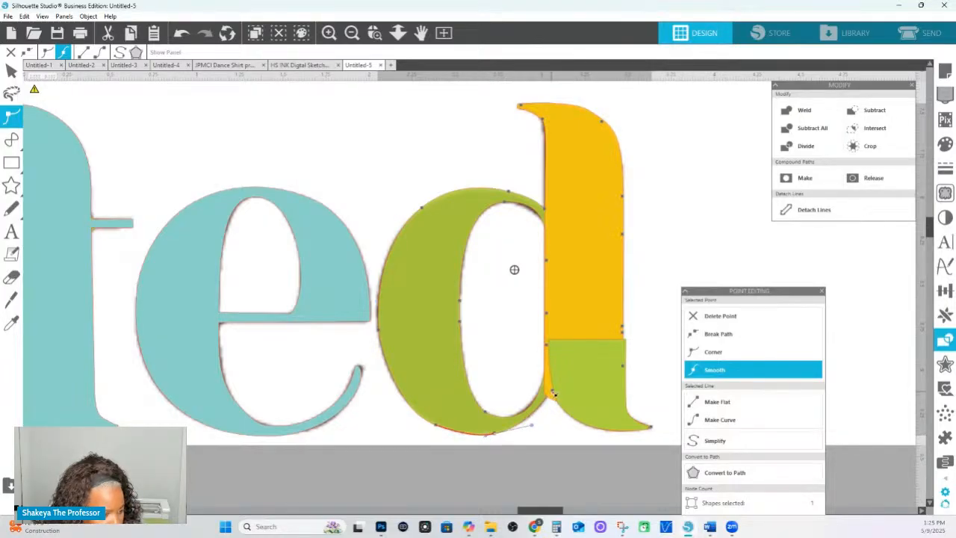
- Adjust the green d's lower join with the stem and refine the points and handles around the inside of its bowl
left_click(553, 392)
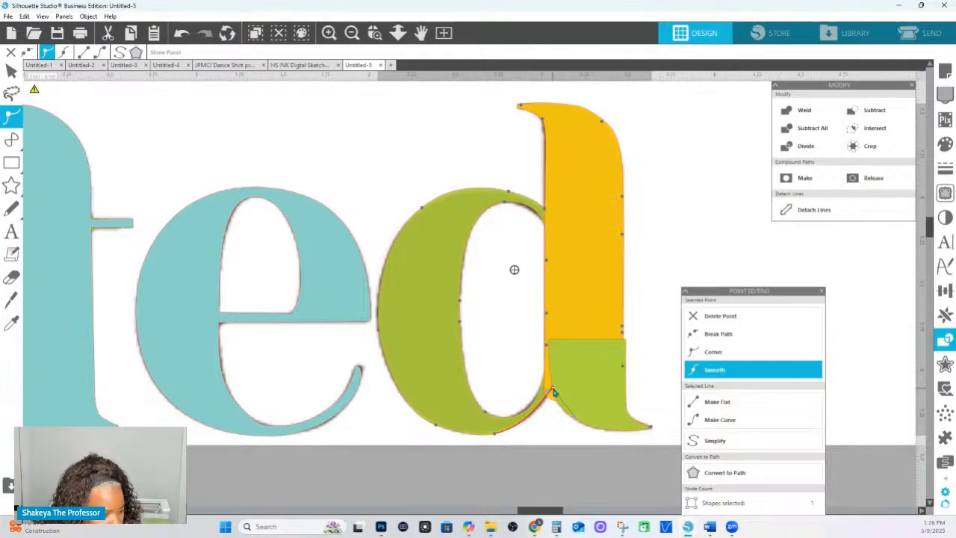
left_click(550, 391)
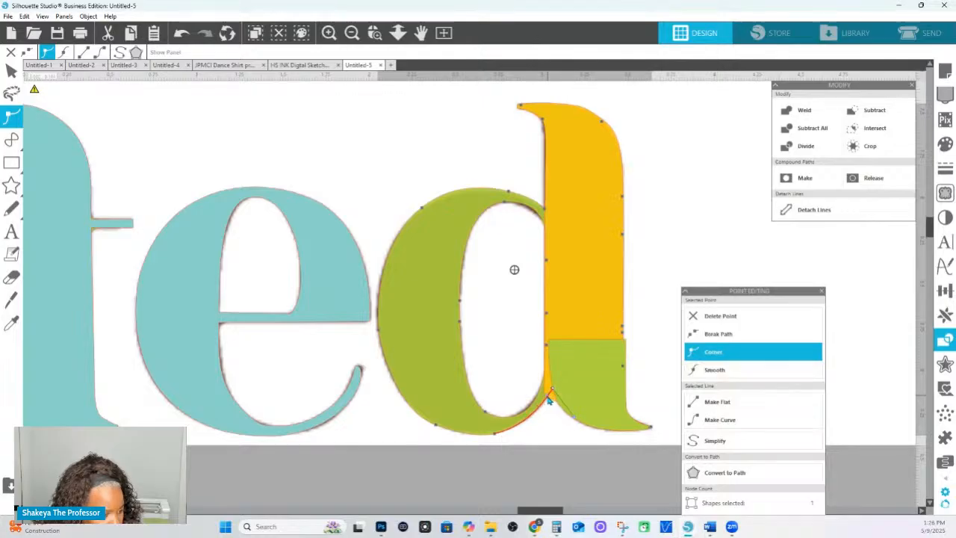
left_click(486, 412)
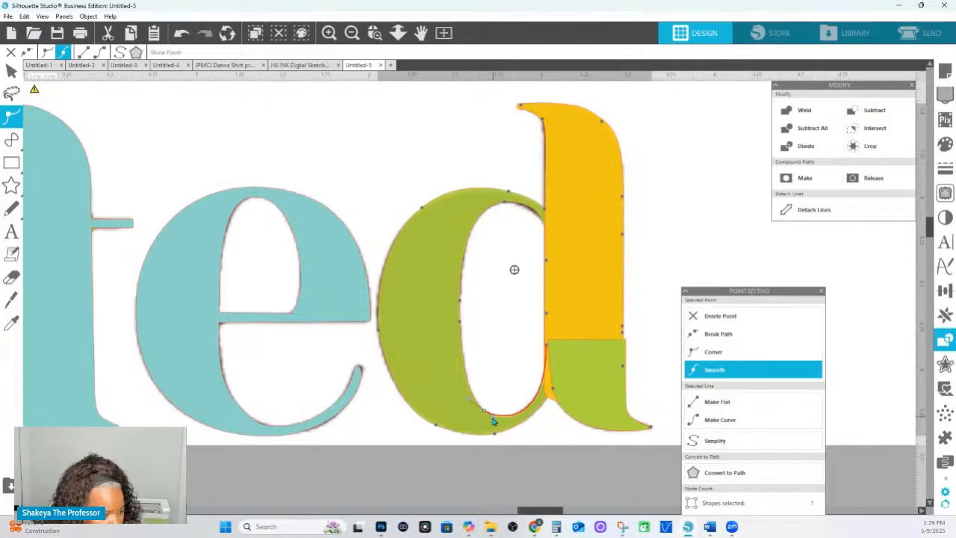
left_click_drag(548, 348, 541, 439)
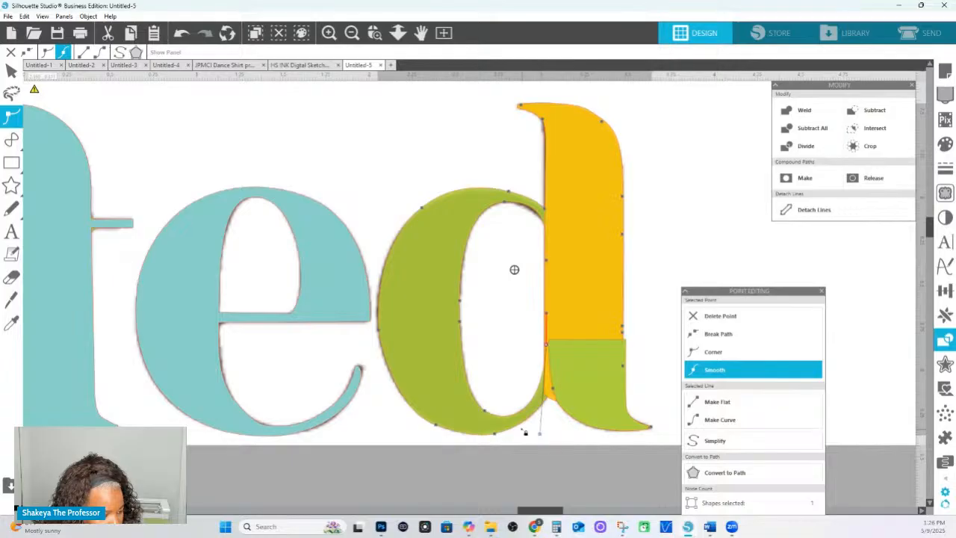
left_click(486, 413)
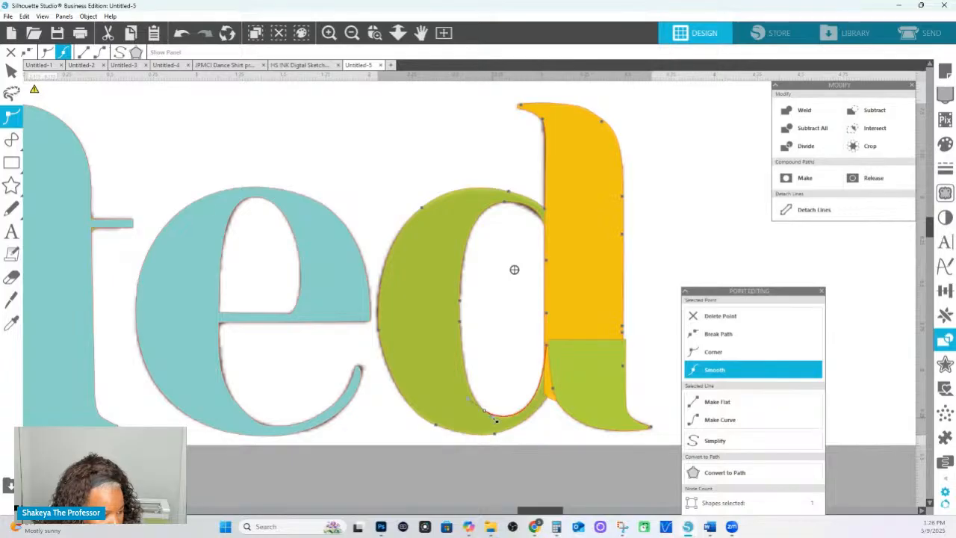
left_click(458, 307)
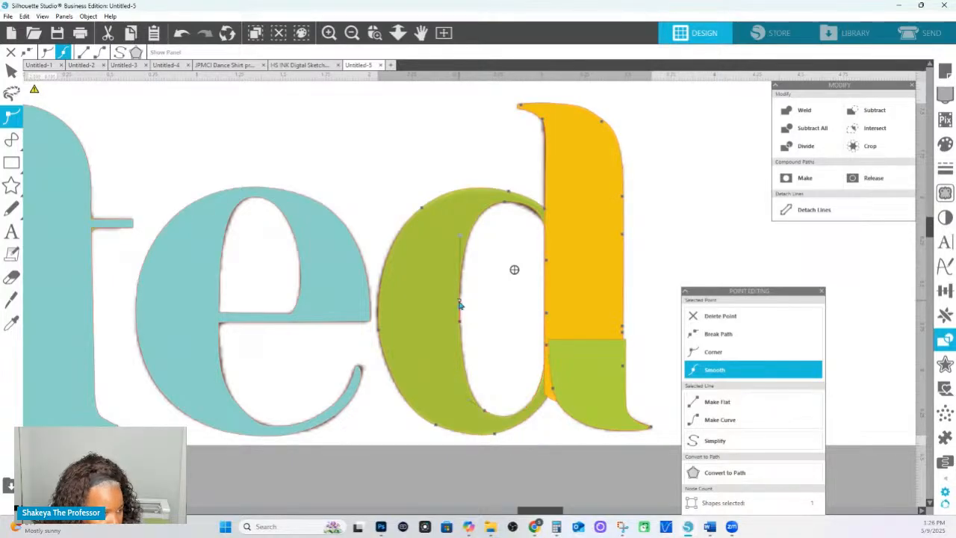
left_click(504, 203)
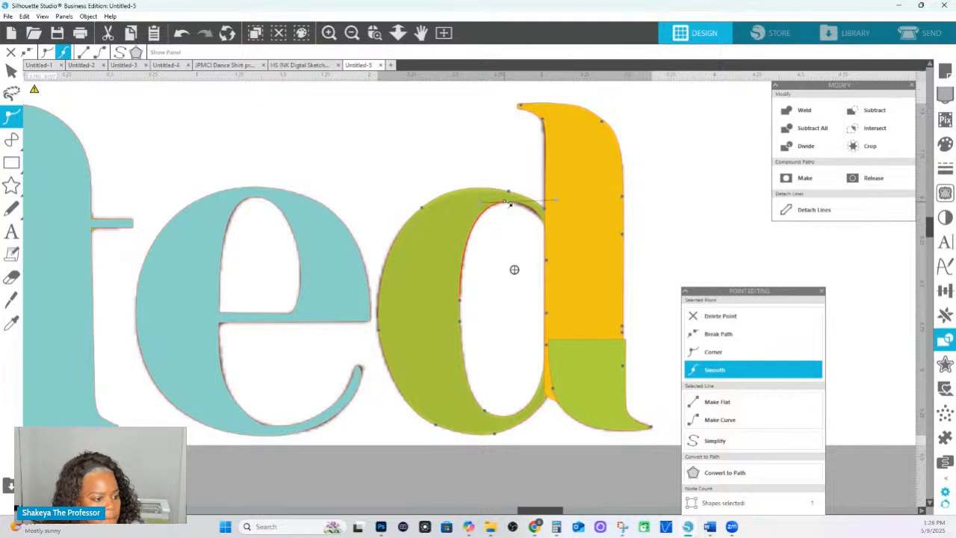
left_click_drag(559, 208, 546, 206)
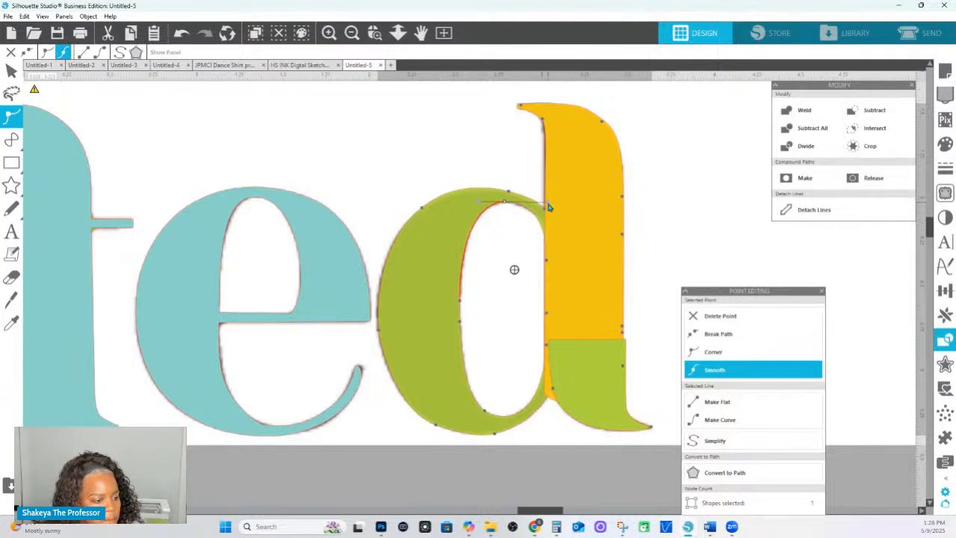
- Pull the yellow stem's bottom-left point up and inward so its lower end sits behind the green foot piece
left_click(596, 331)
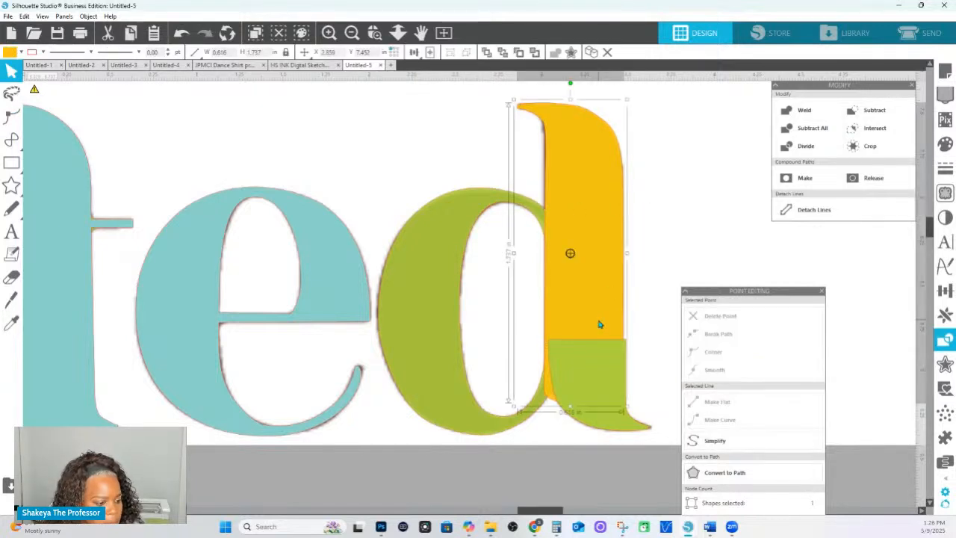
left_click_drag(546, 392, 565, 384)
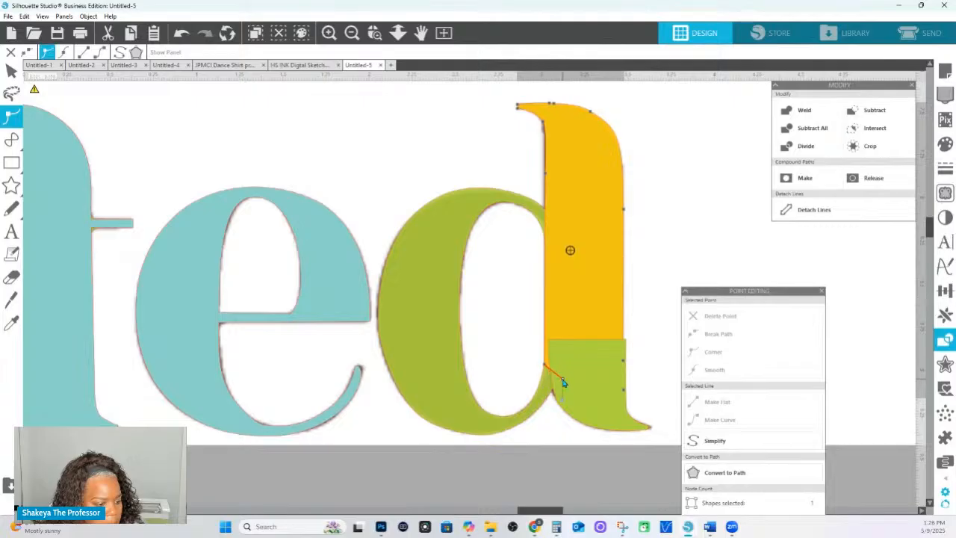
left_click(628, 253)
- Widen the green foot piece to about 0.59 in and reshape its edges to line up with the stem and traced serif
left_click(607, 361)
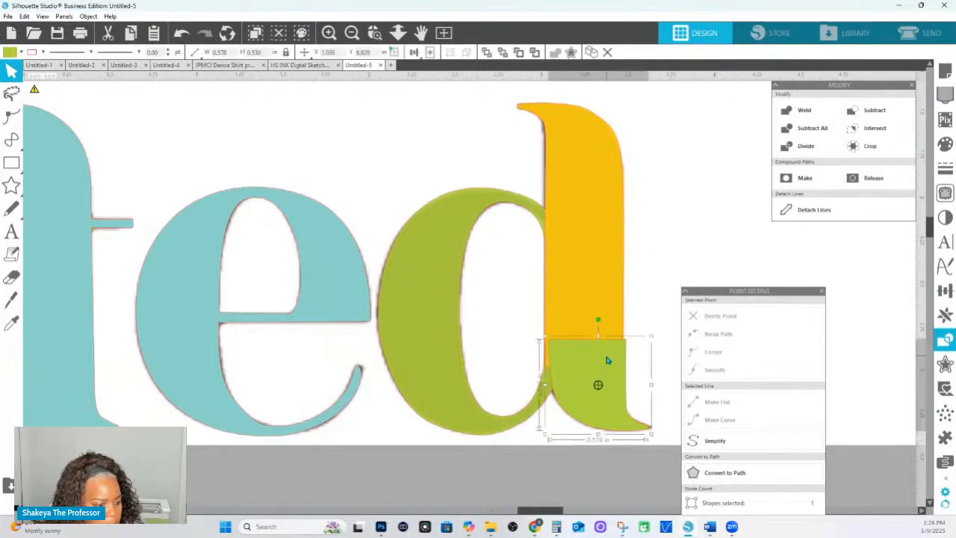
left_click_drag(652, 384, 652, 382)
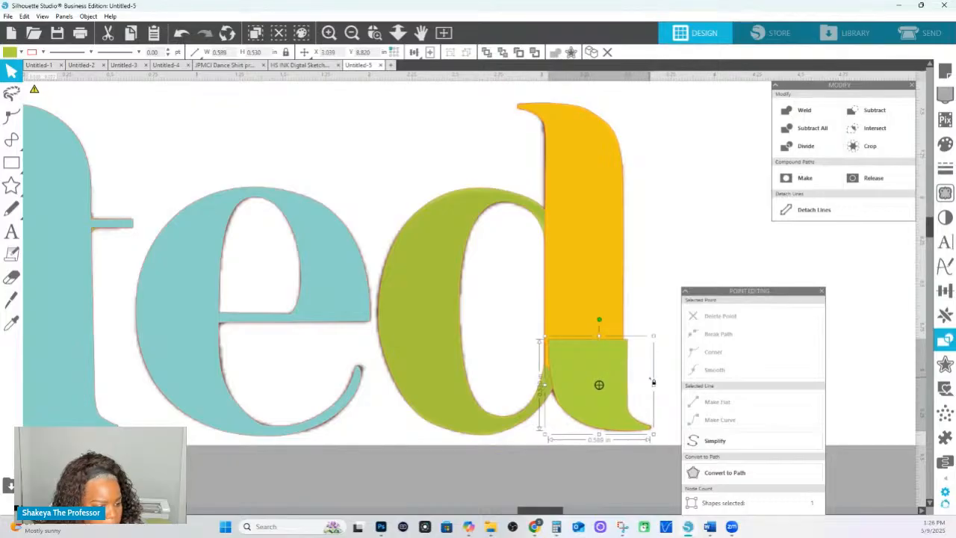
double_click(615, 366)
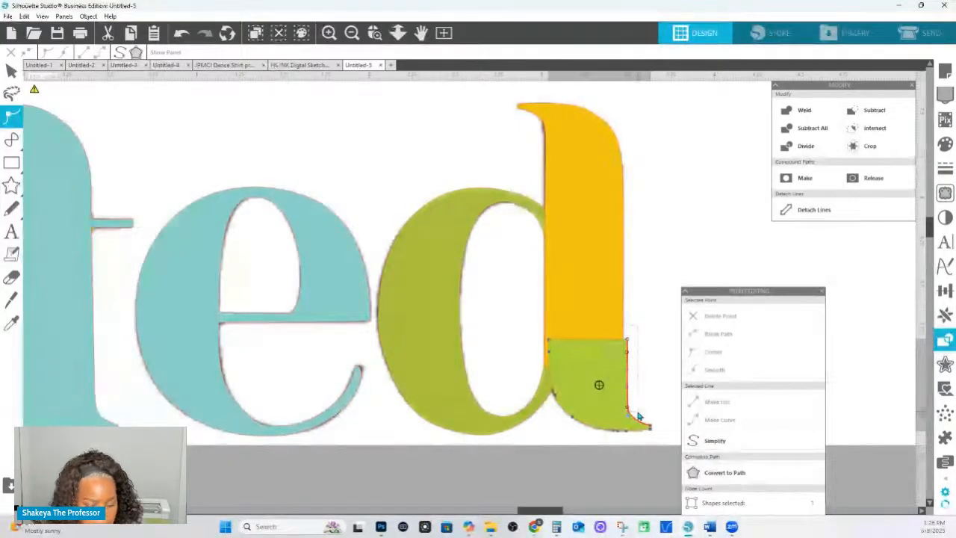
left_click(639, 415)
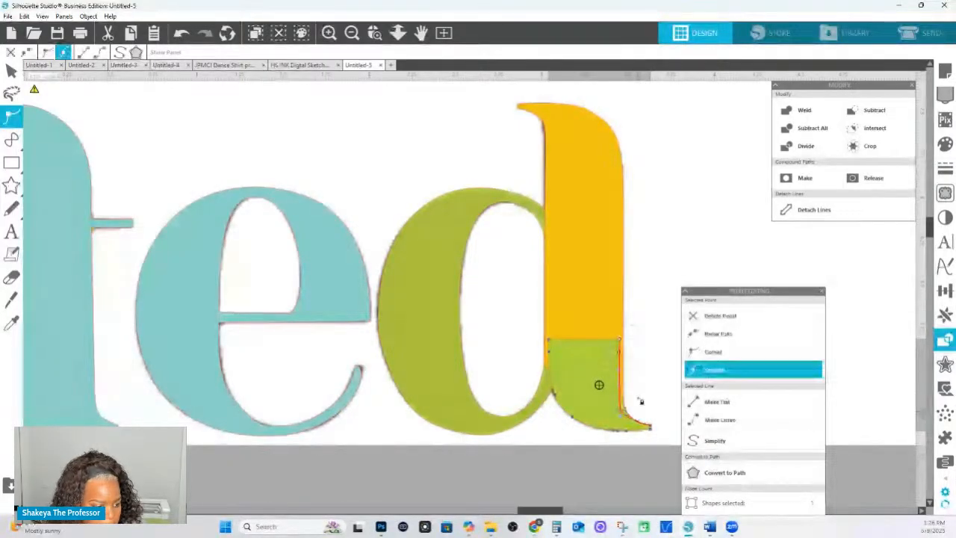
scroll(631, 377, "up", 2)
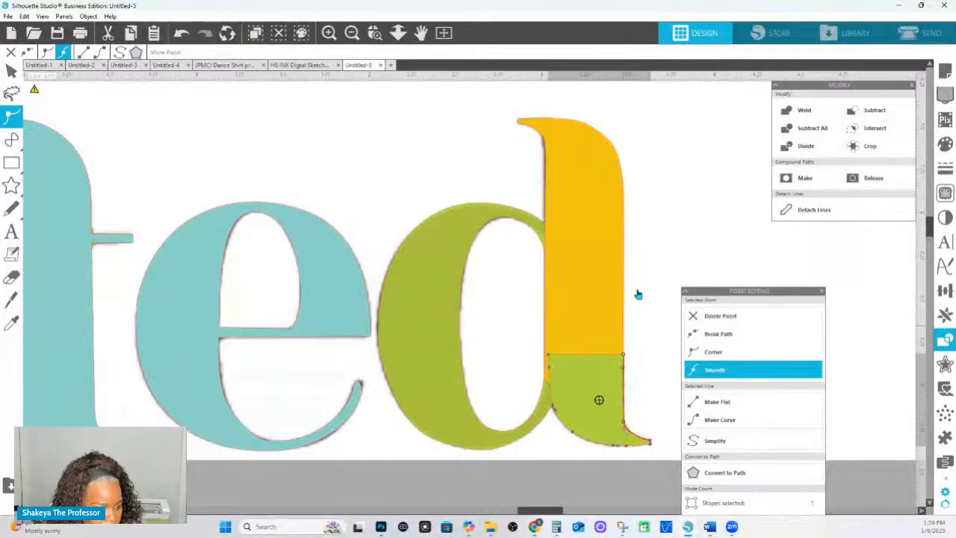
scroll(646, 277, "up", 1)
left_click(556, 420)
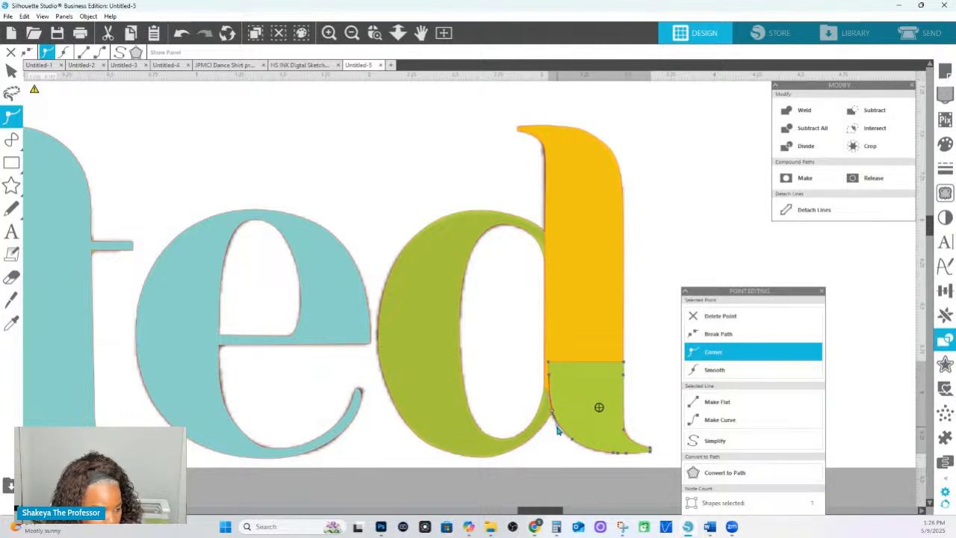
left_click(644, 420)
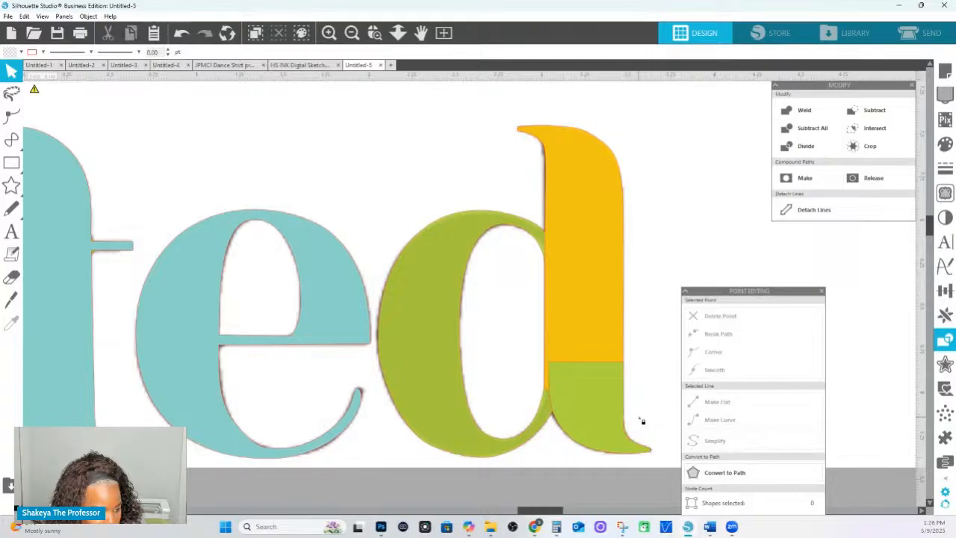
- Weld the bowl, yellow stem and green foot into a single d and recolour it with the teal of the neighbouring e
left_click(595, 396)
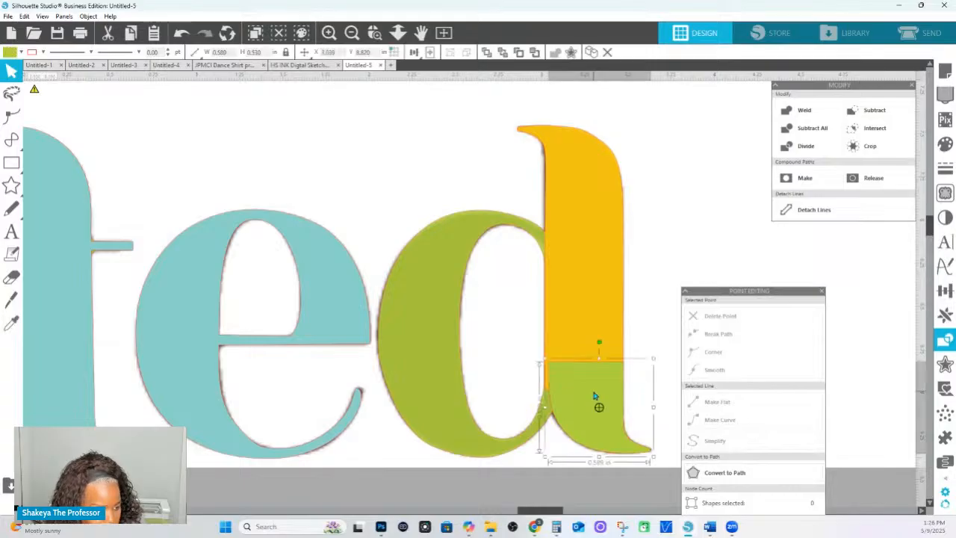
left_click(592, 277)
left_click(474, 224, "shift")
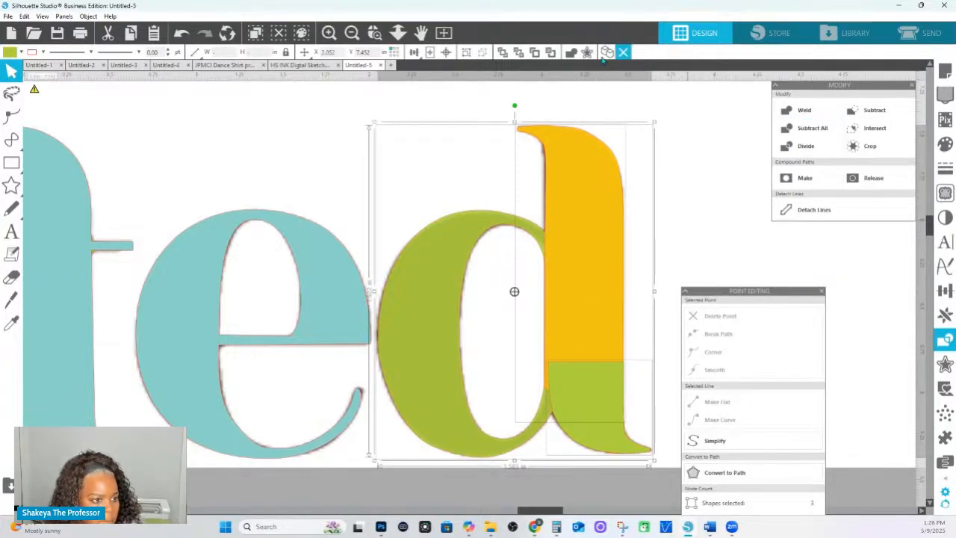
left_click(570, 52)
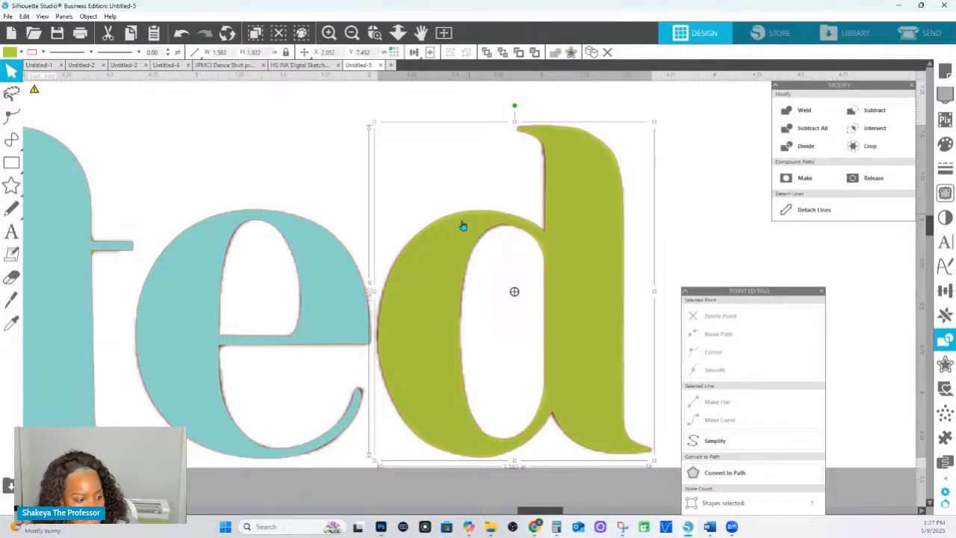
left_click(13, 321)
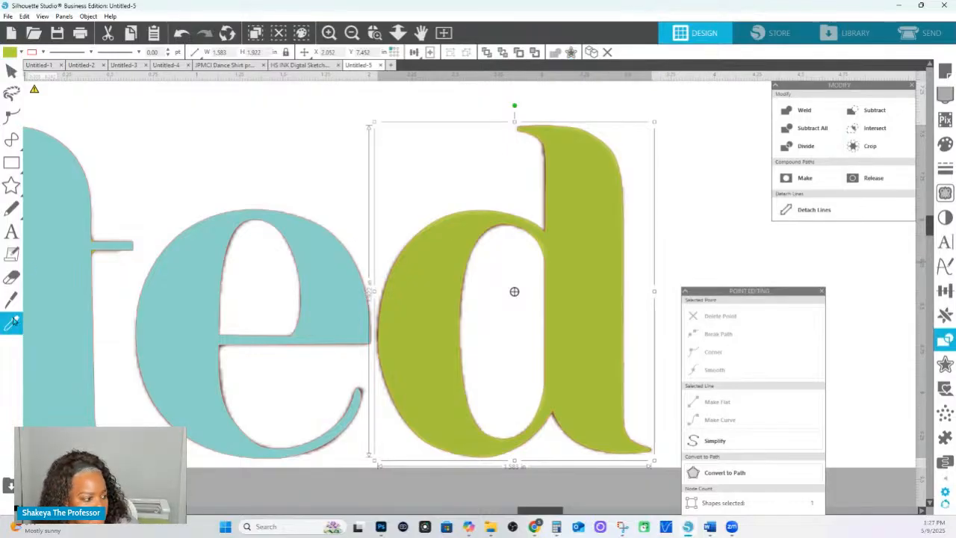
left_click(189, 284)
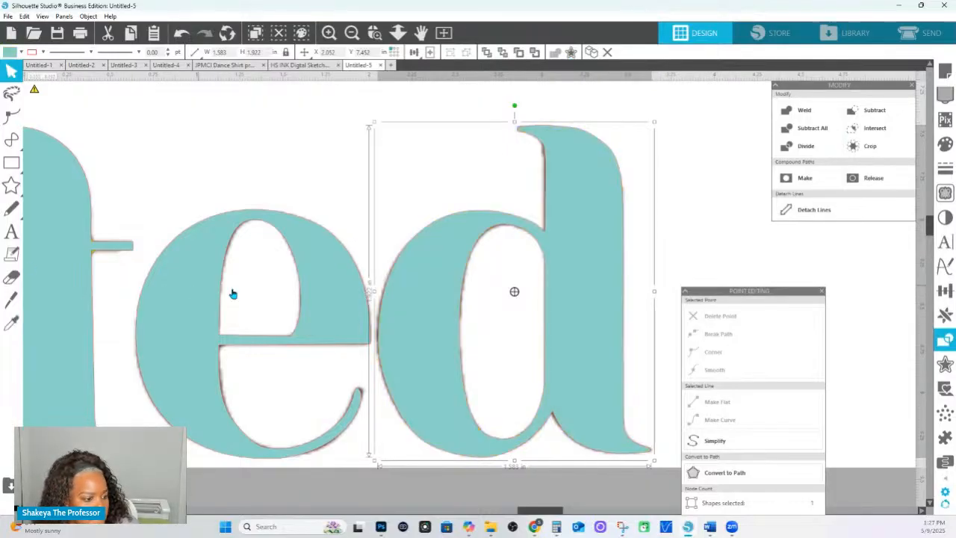
- Simplify the points of the welded teal d
double_click(595, 330)
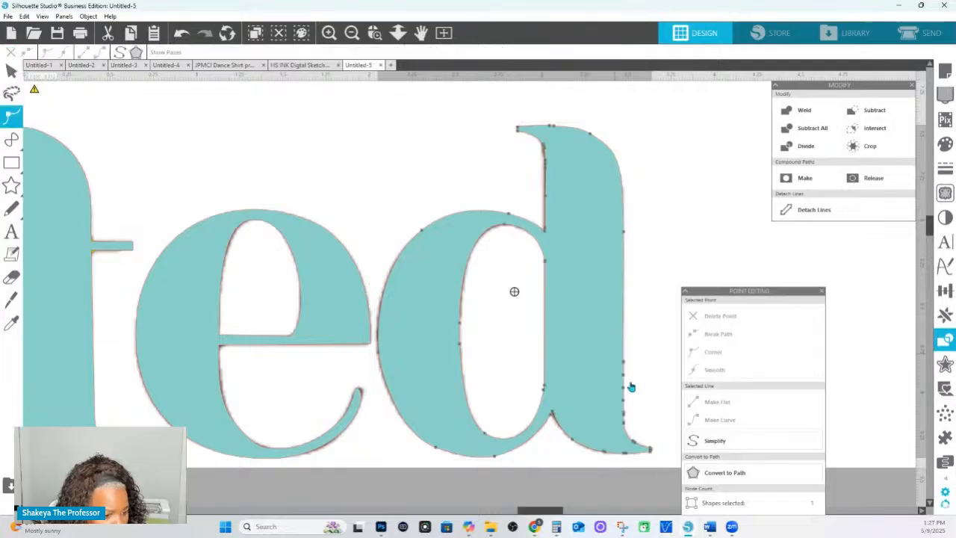
left_click(651, 452)
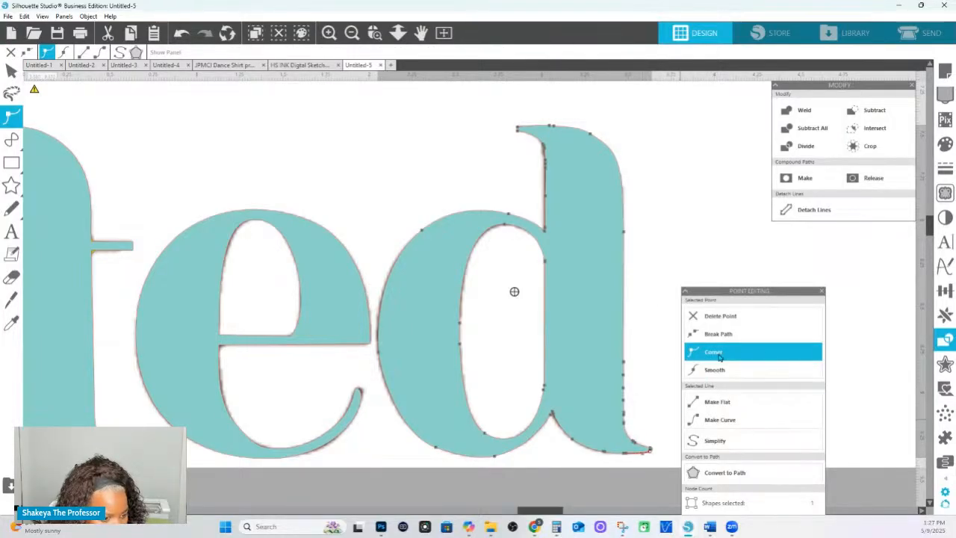
left_click(708, 441)
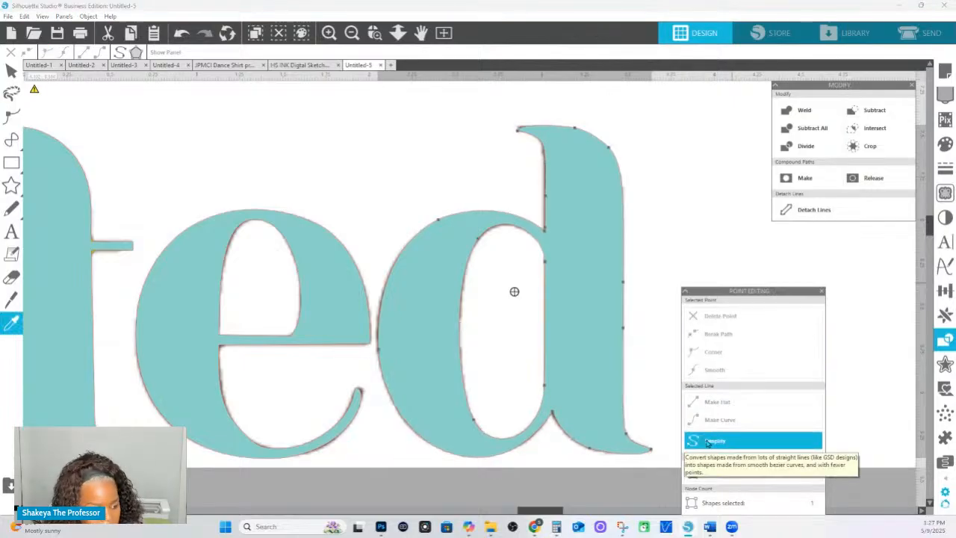
left_click(649, 448)
left_click(662, 303)
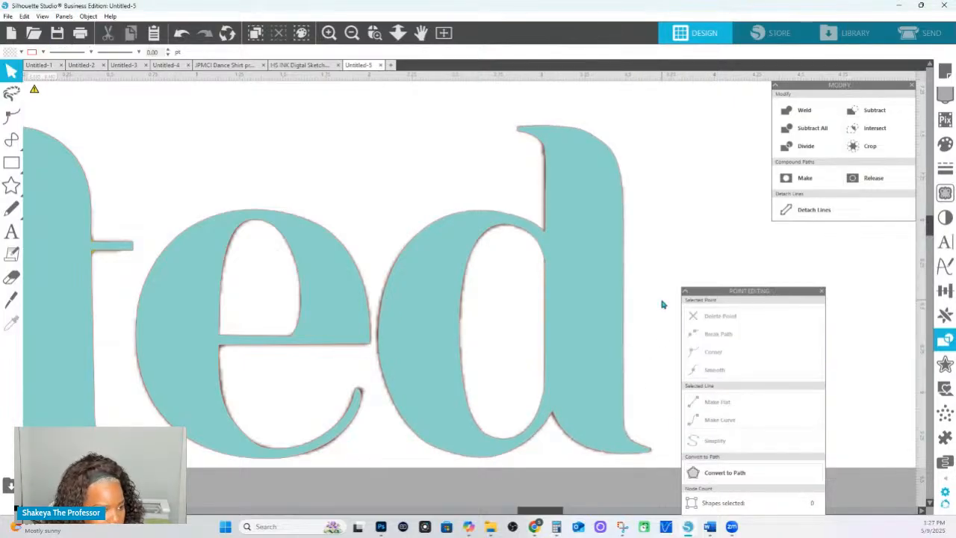
- Recolour the green a before the t with the teal sampled from the t
left_click(399, 34)
left_click_drag(407, 112, 412, 172)
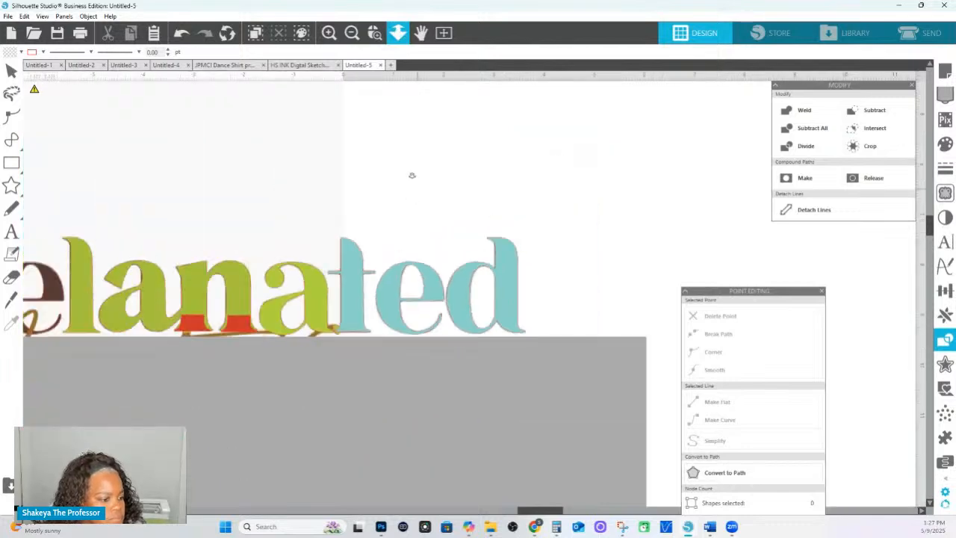
left_click_drag(348, 335, 539, 336)
left_click(536, 330)
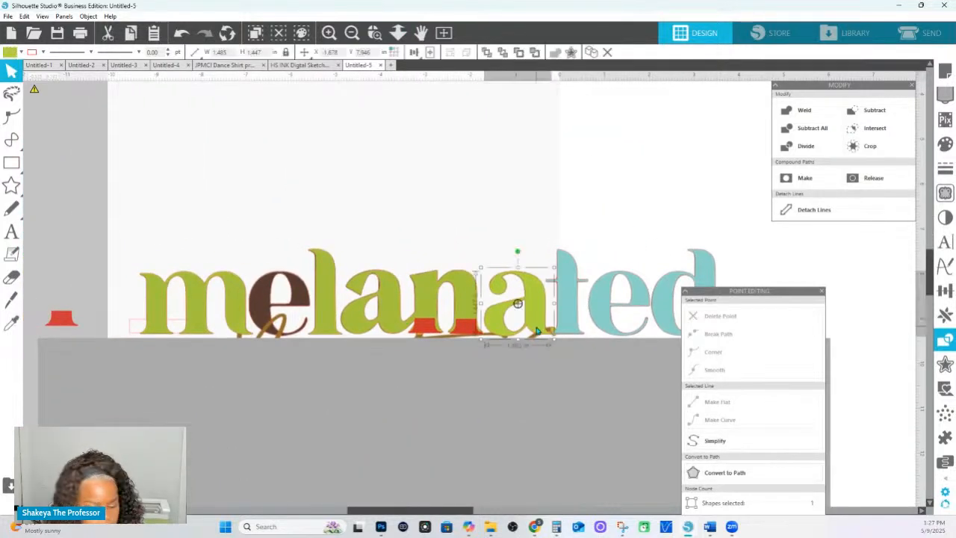
key("i")
left_click(567, 314)
left_click(461, 177)
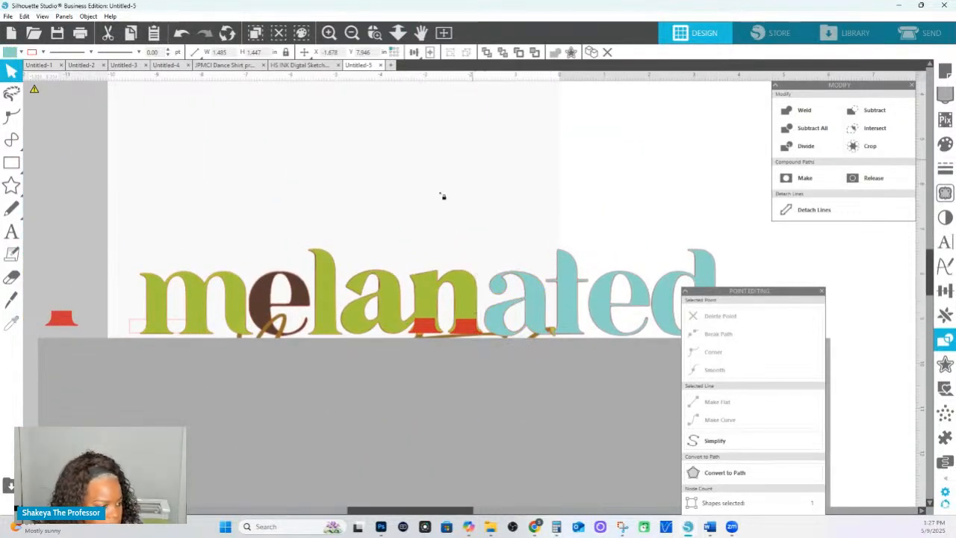
- Recolour the l, the first e and the m with the same teal sampled from the finished letters
left_click(323, 300)
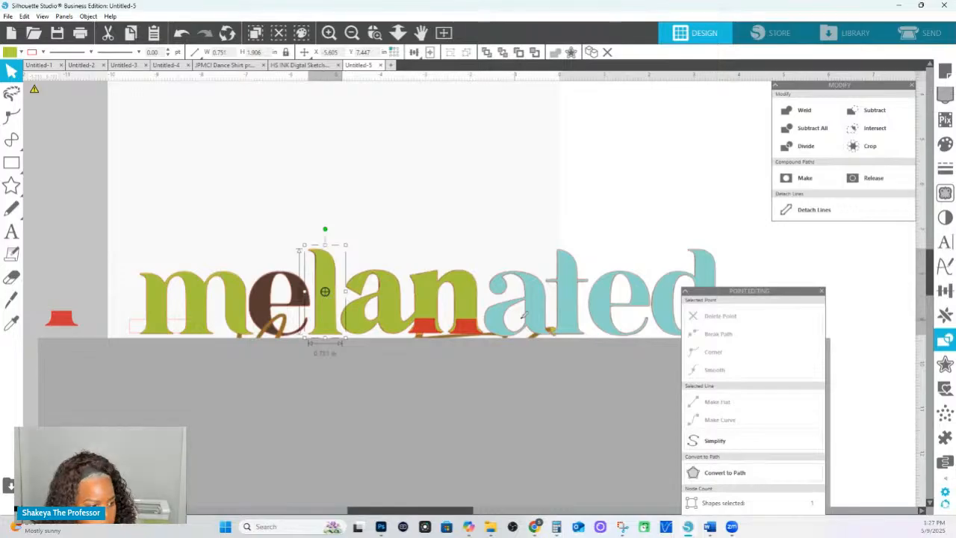
key("i")
left_click(501, 304)
key("v")
left_click(291, 294)
key("i")
left_click(317, 292)
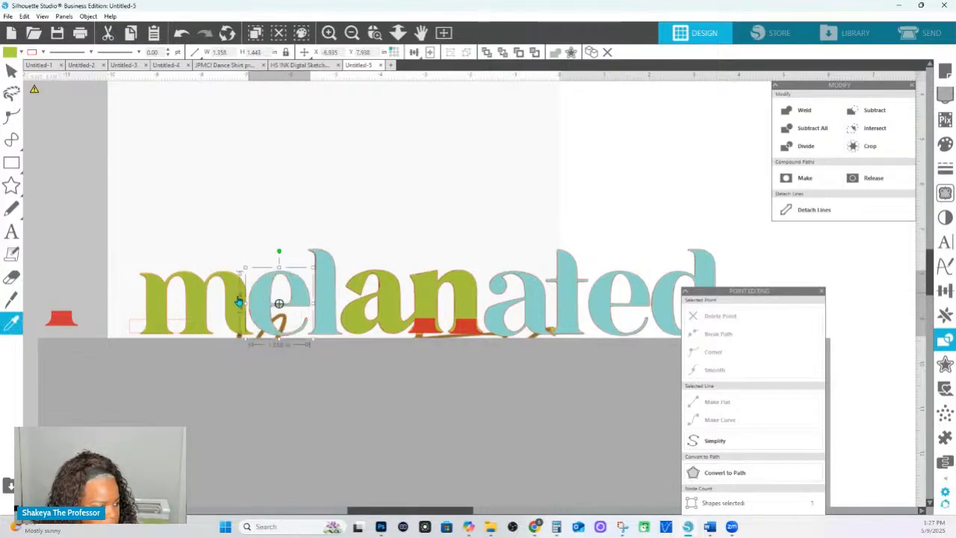
key("v")
left_click(216, 299)
key("i")
left_click(300, 291)
key("v")
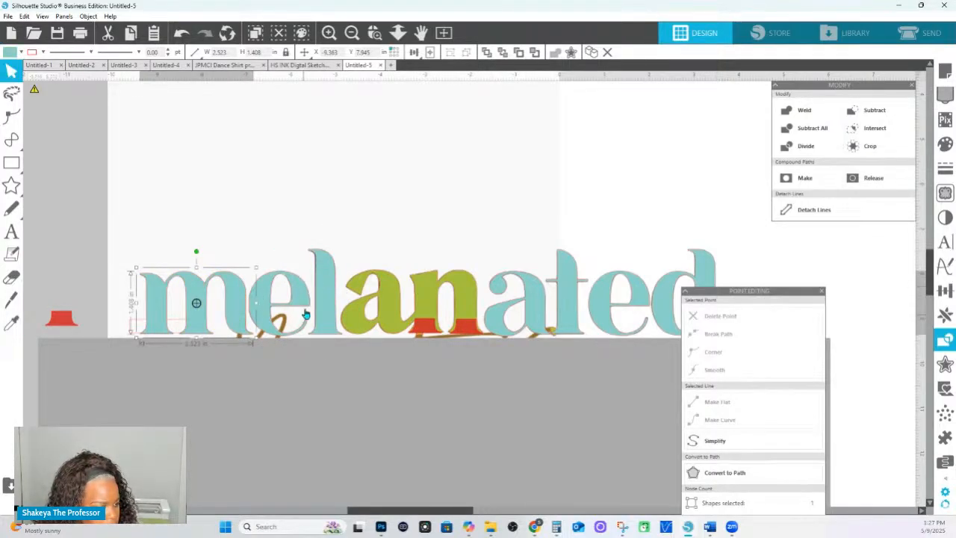
- Select every point of the joined green a and n shape and try to make them corner points
left_click(375, 37)
left_click_drag(316, 240, 490, 344)
left_click(376, 39)
left_click_drag(264, 171, 871, 462)
left_click_drag(553, 261, 388, 238)
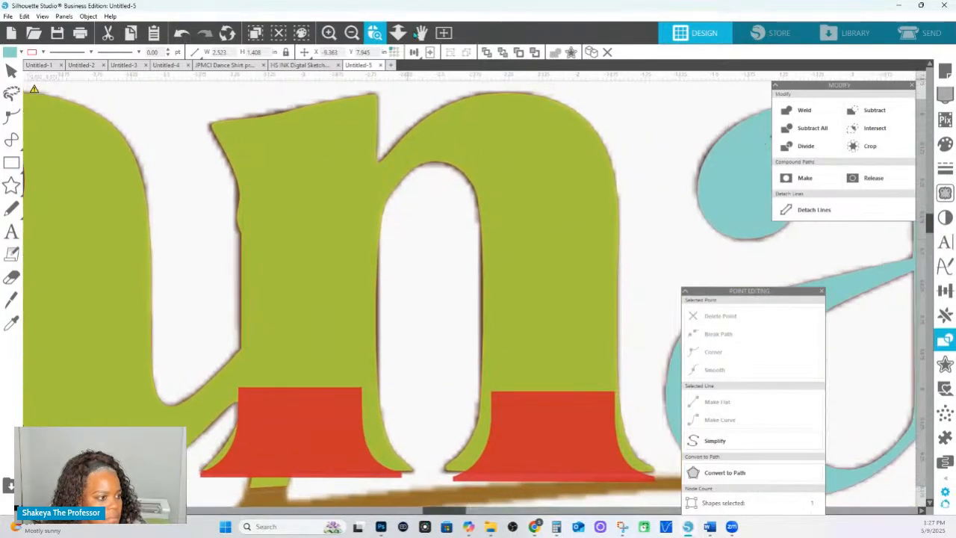
left_click(399, 35)
left_click_drag(401, 97, 403, 142)
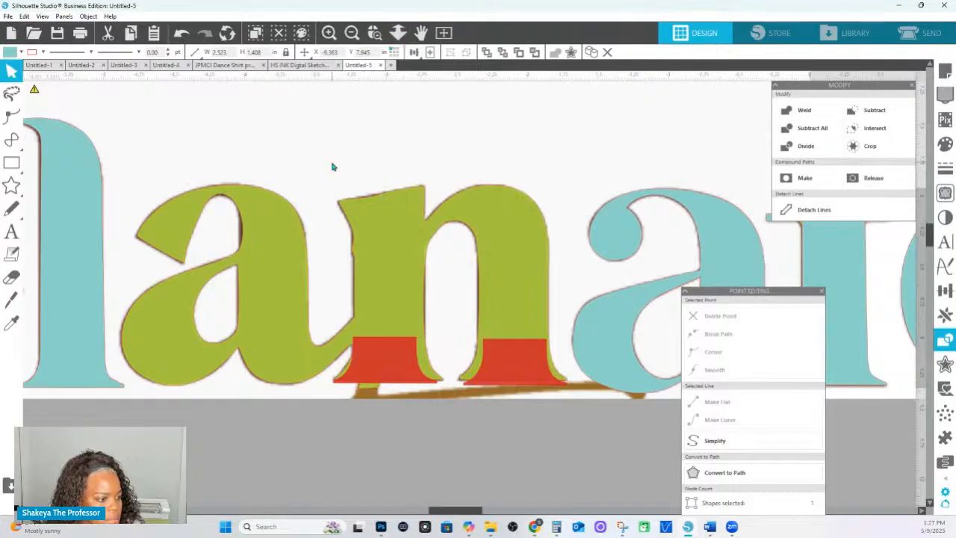
left_click(267, 221)
double_click(249, 212)
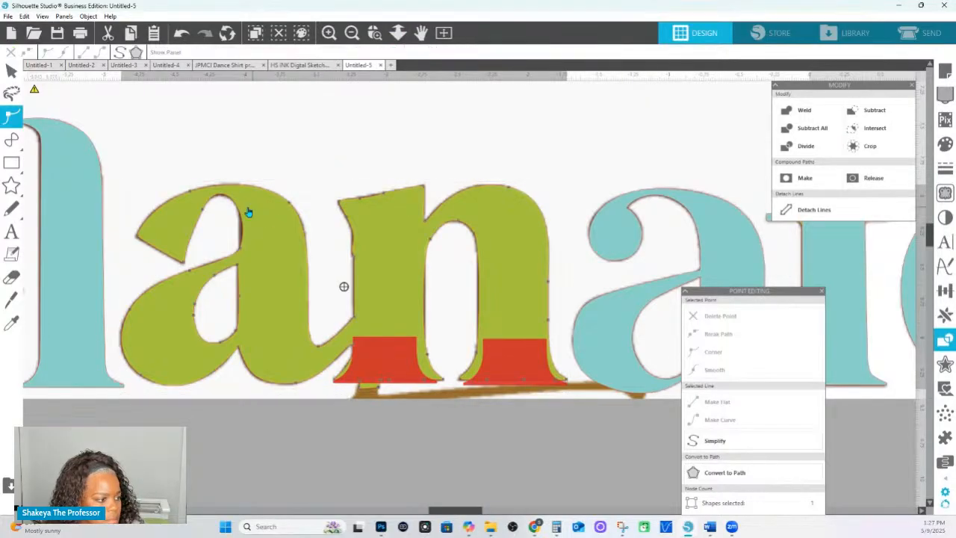
left_click_drag(117, 143, 584, 455)
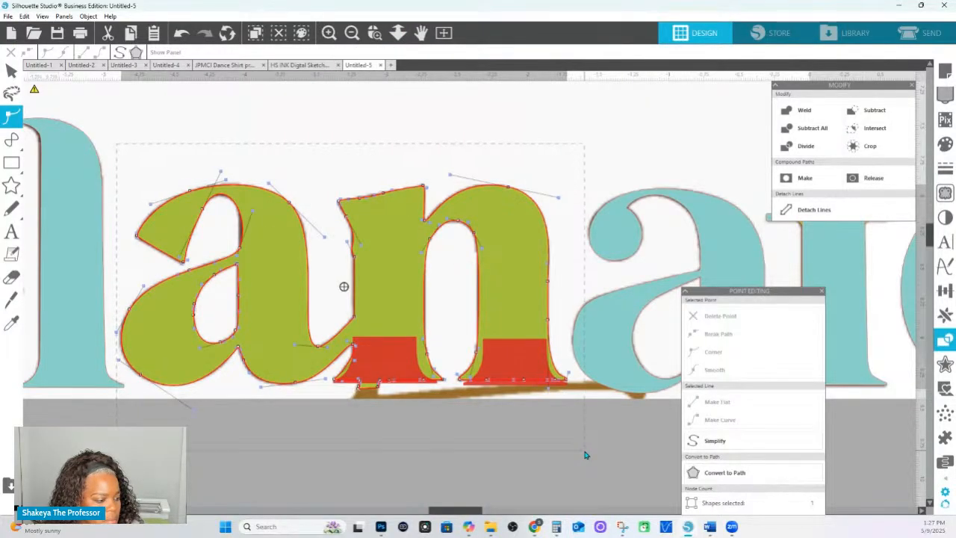
left_click(719, 371)
left_click(714, 352)
left_click(496, 157)
- Delete the surplus points along the n's slanted top serif and on the upper outer edge of its first stem
double_click(475, 212)
left_click_drag(356, 172, 391, 212)
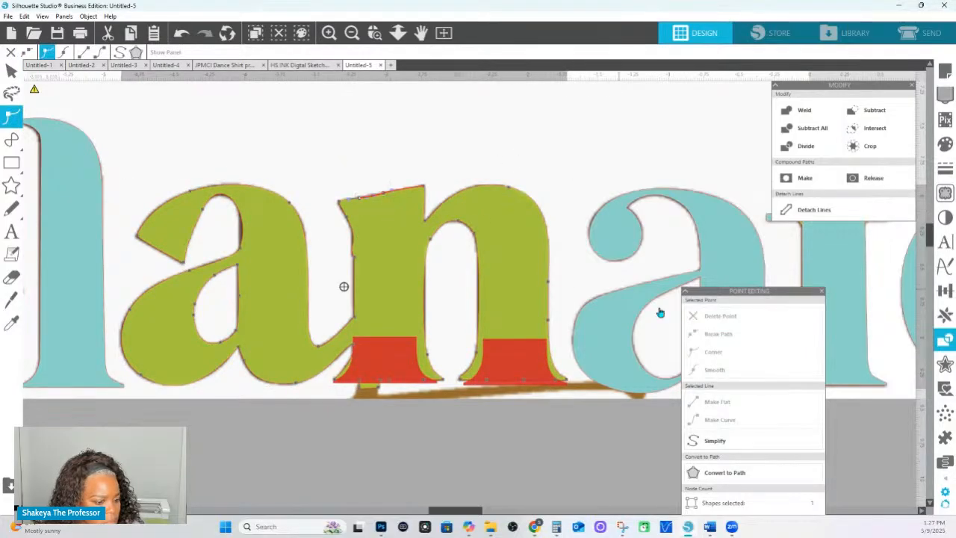
left_click(722, 316)
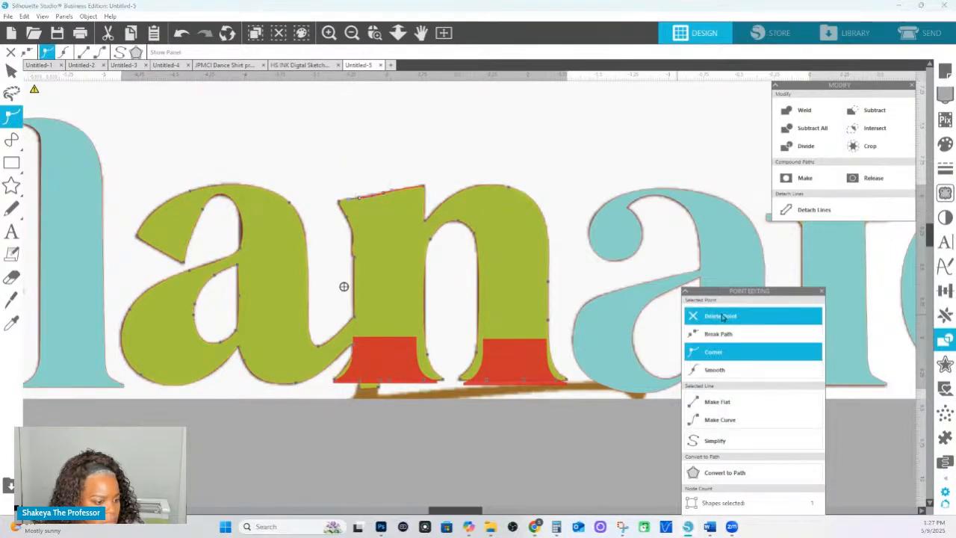
left_click(353, 241)
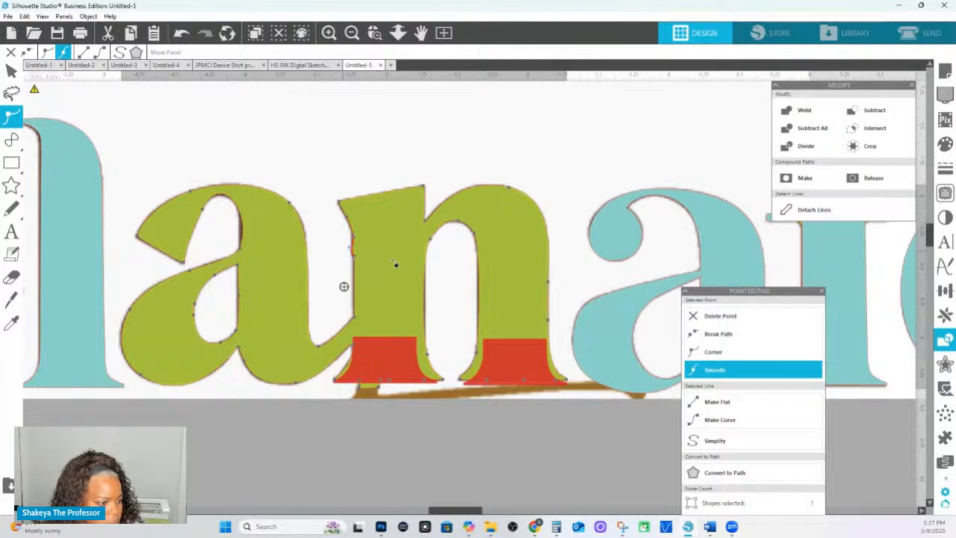
left_click(726, 318)
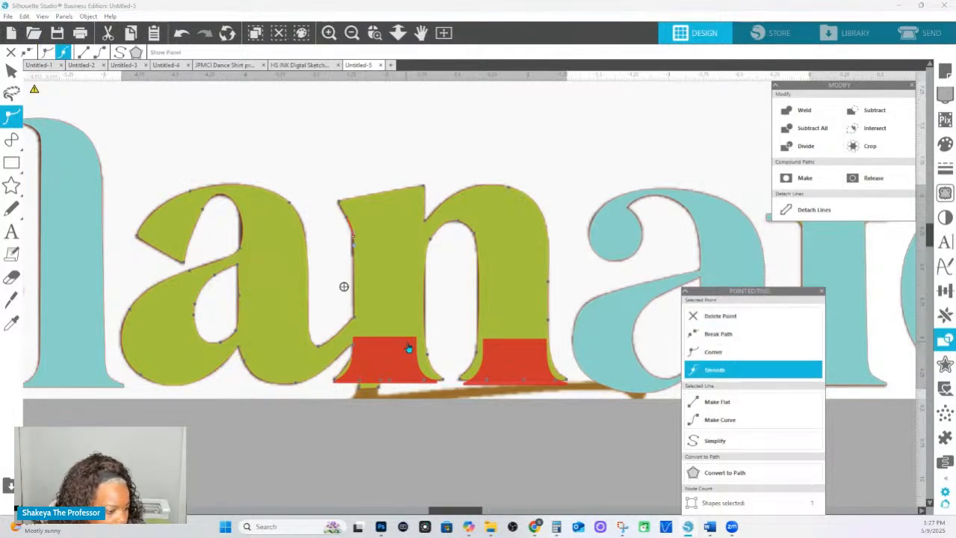
left_click(448, 441)
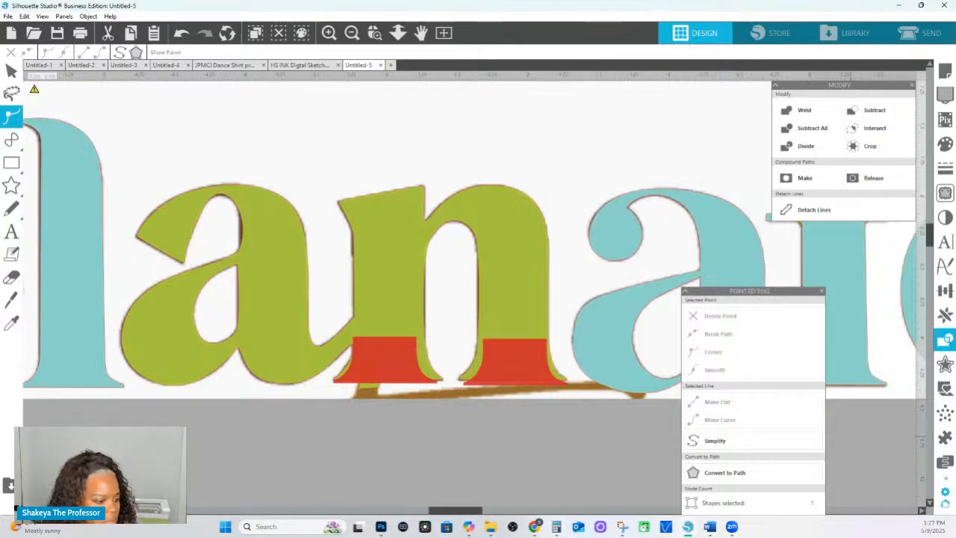
- Position the second red foot over the base of the n's second leg and enlarge it to about 0.78 by 0.35 in
left_click(508, 370)
left_click_drag(508, 367, 507, 368)
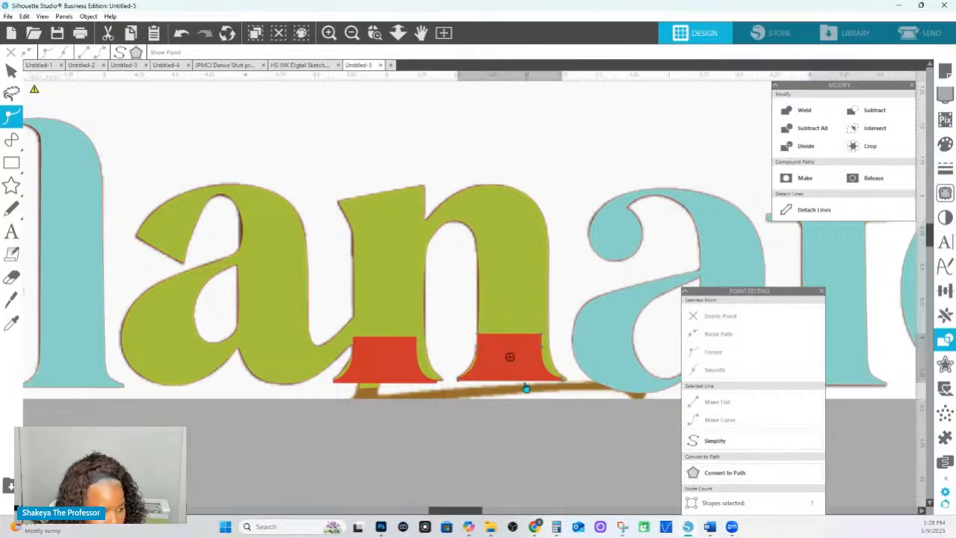
double_click(543, 348)
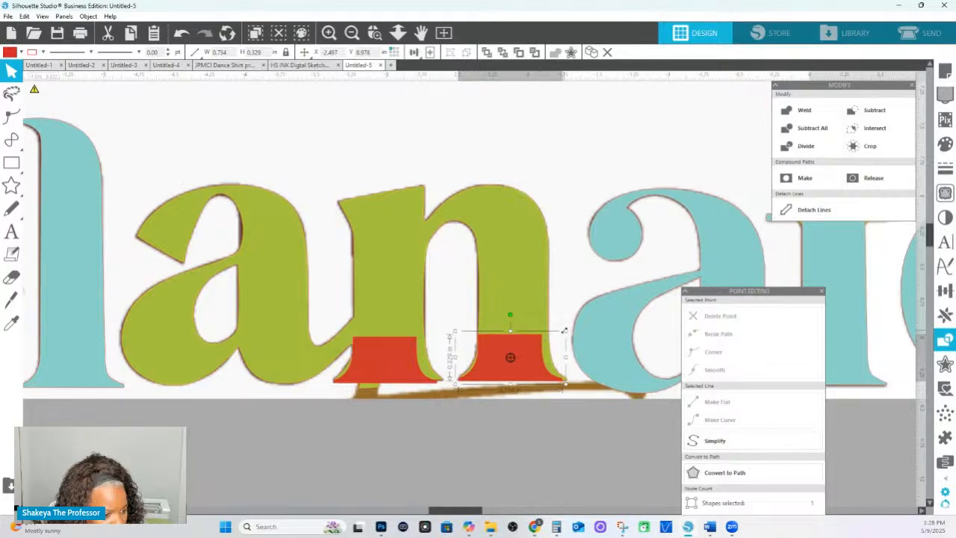
left_click_drag(565, 334, 568, 326)
- Adjust the side points of the second red foot so its edges follow both sides of the n's second leg
double_click(527, 345)
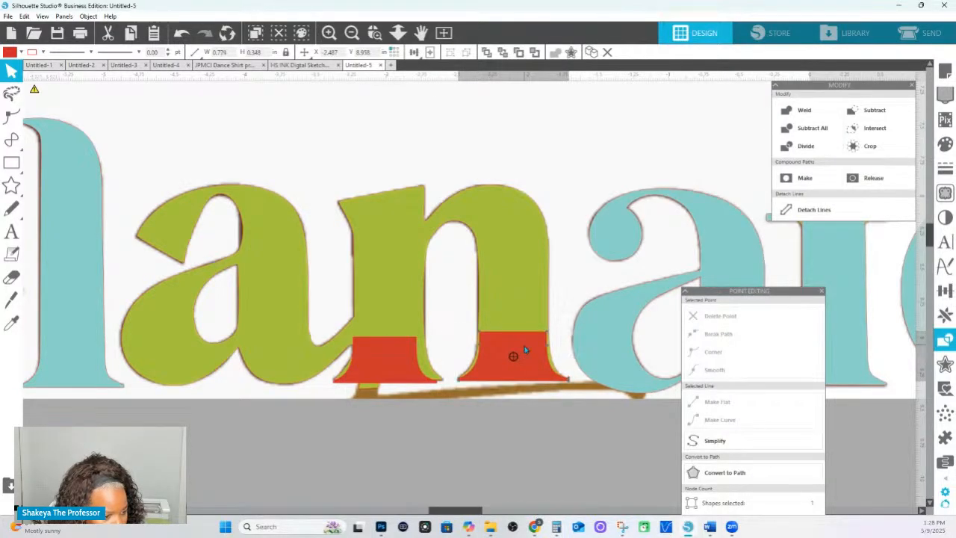
left_click(557, 380)
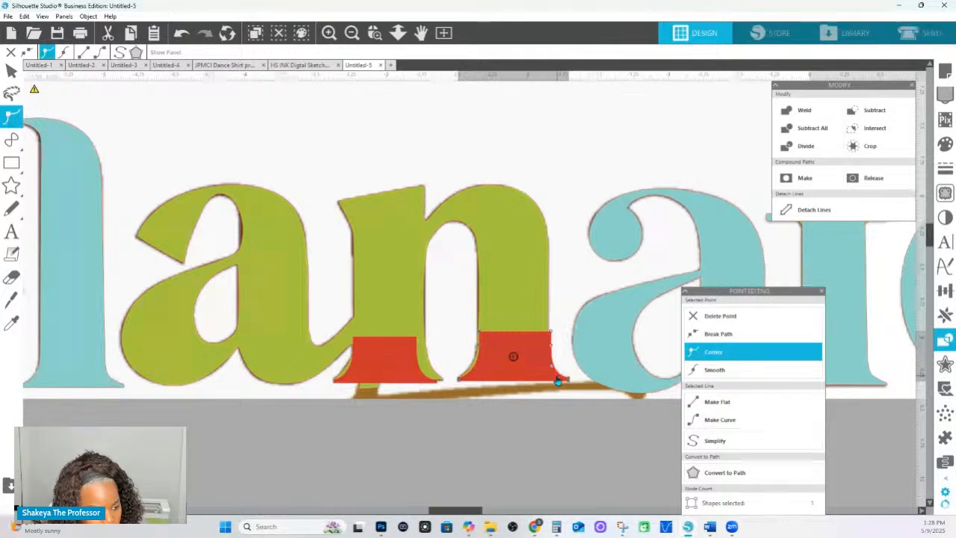
left_click(481, 359)
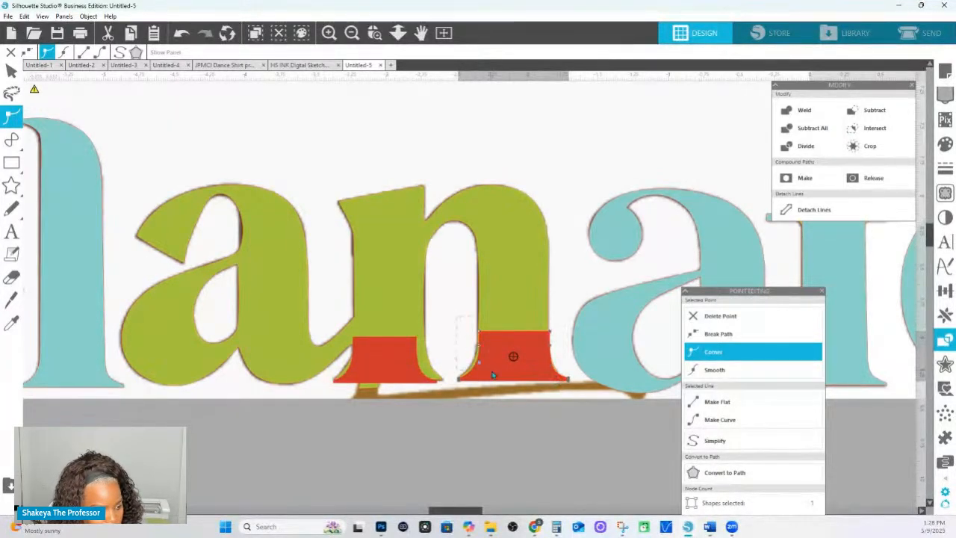
key("Left")
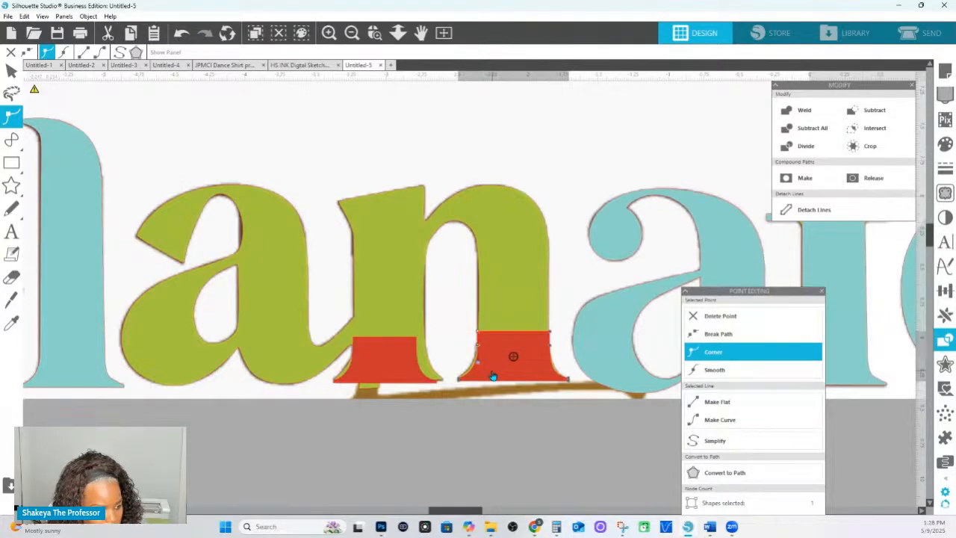
left_click(488, 362)
double_click(489, 361)
left_click(480, 347)
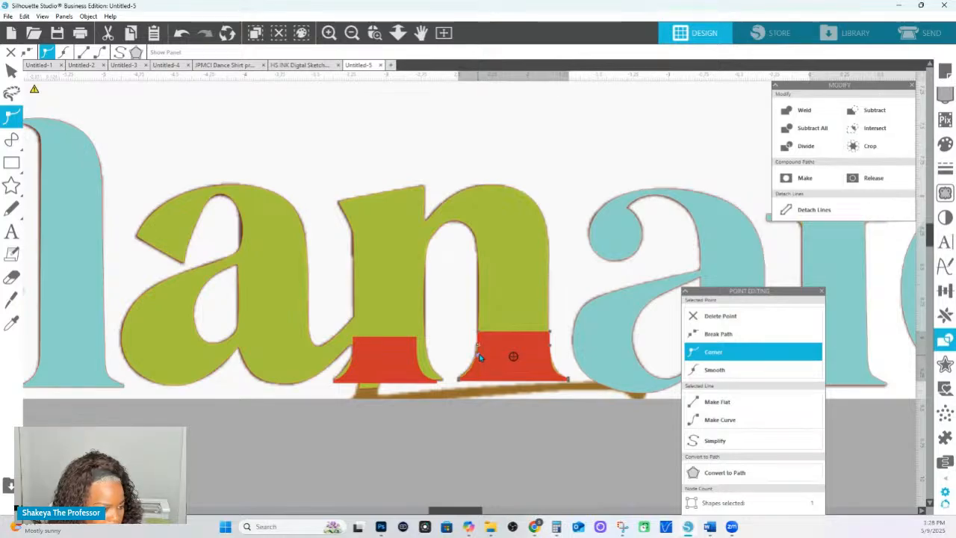
left_click(551, 346)
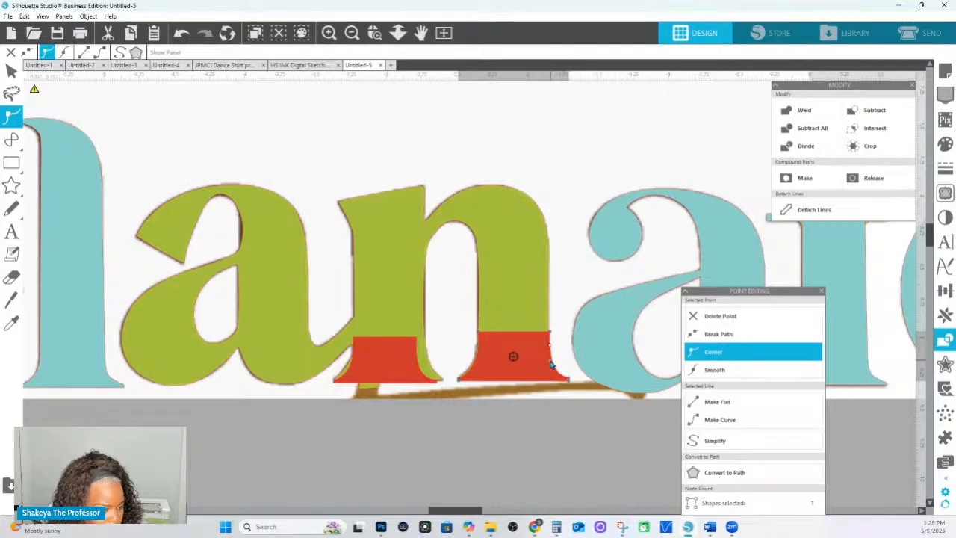
left_click(518, 427)
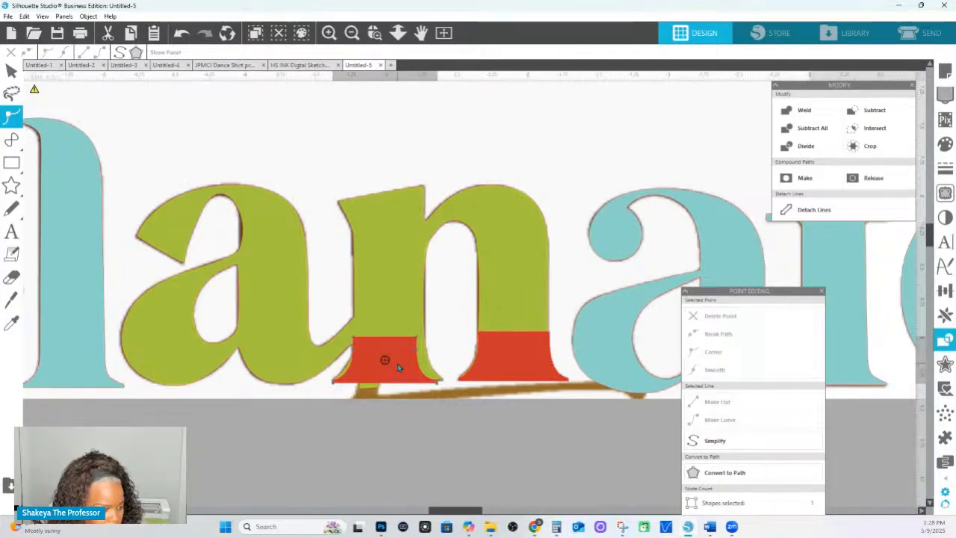
- Delete the old red foot on the n's first leg and duplicate the reshaped second foot beside it
key("Escape")
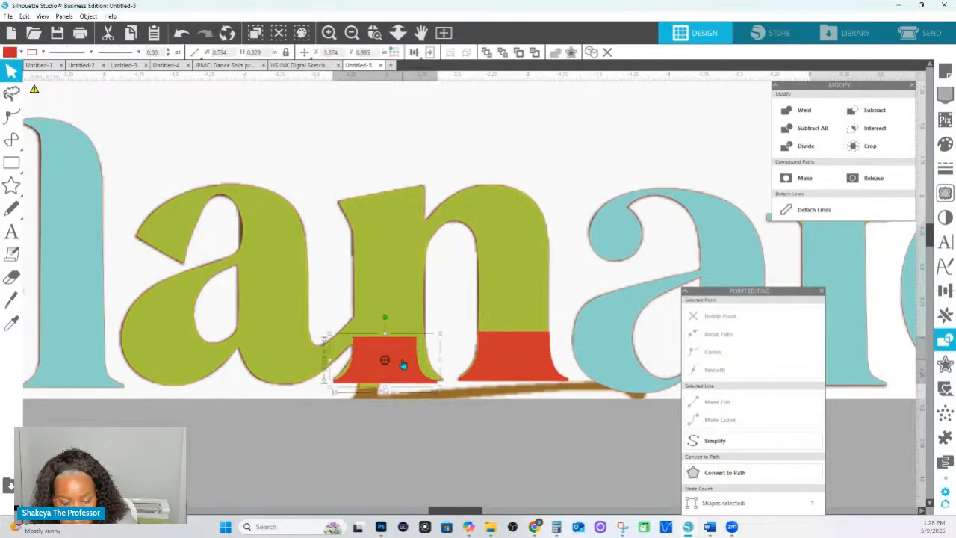
key("Delete")
left_click(528, 369)
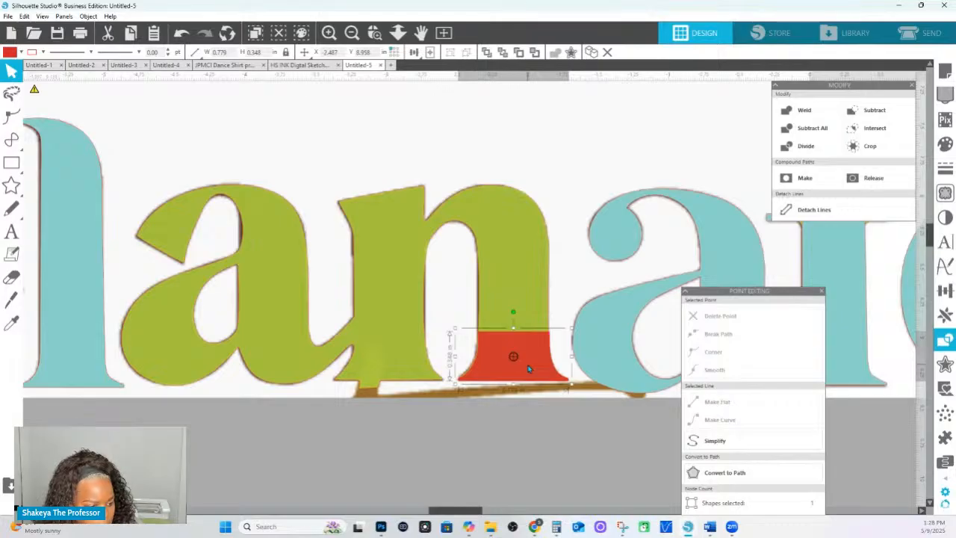
key("ctrl+z")
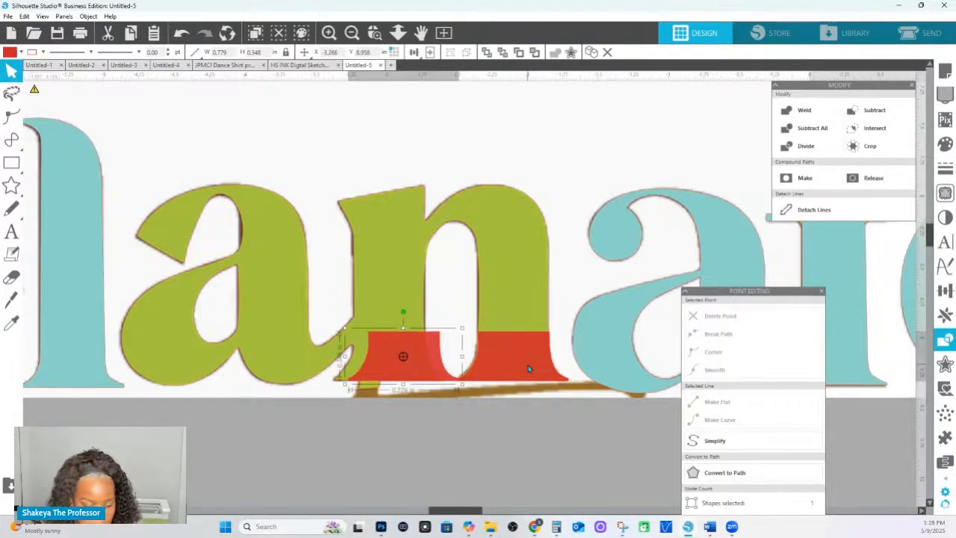
- Nudge the duplicated red foot into place over the base of the n's first leg
key("Left")
key("Left")
key("Left")
key("Left")
key("Down")
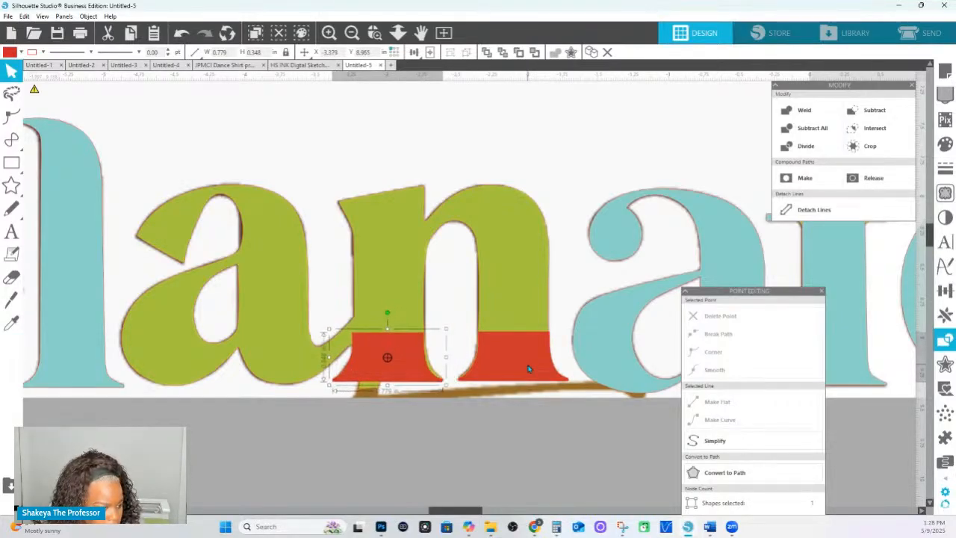
key("i")
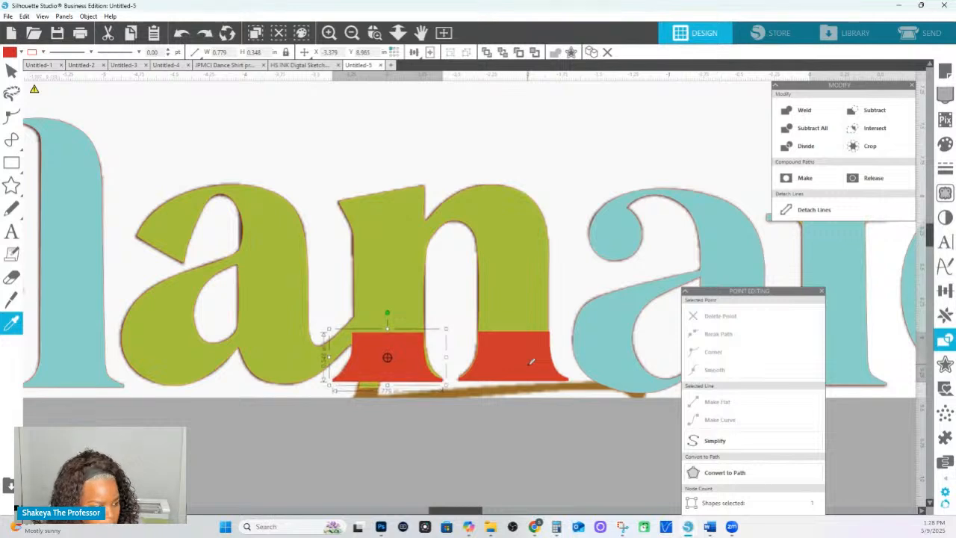
key("Up")
key("Right")
key("v")
key("Left")
key("Right")
key("Up")
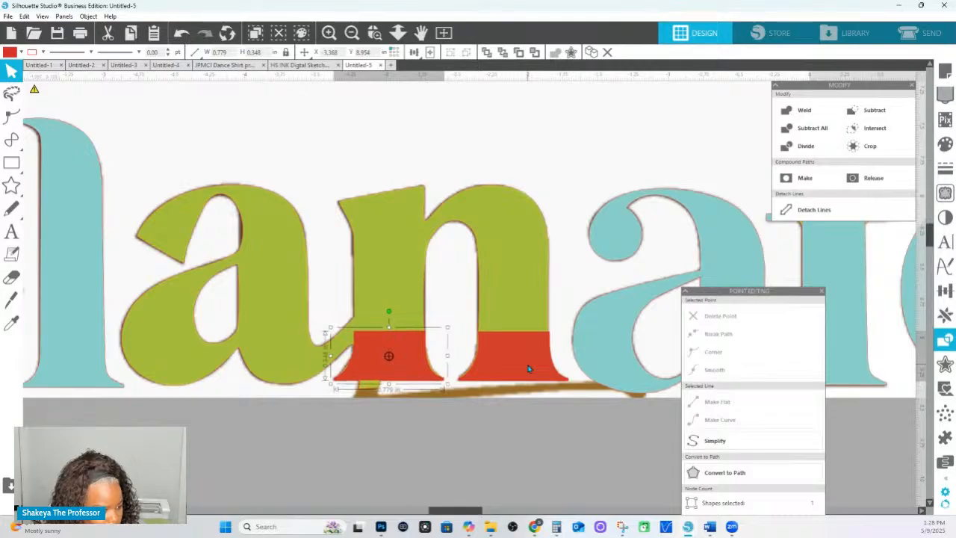
key("i")
key("v")
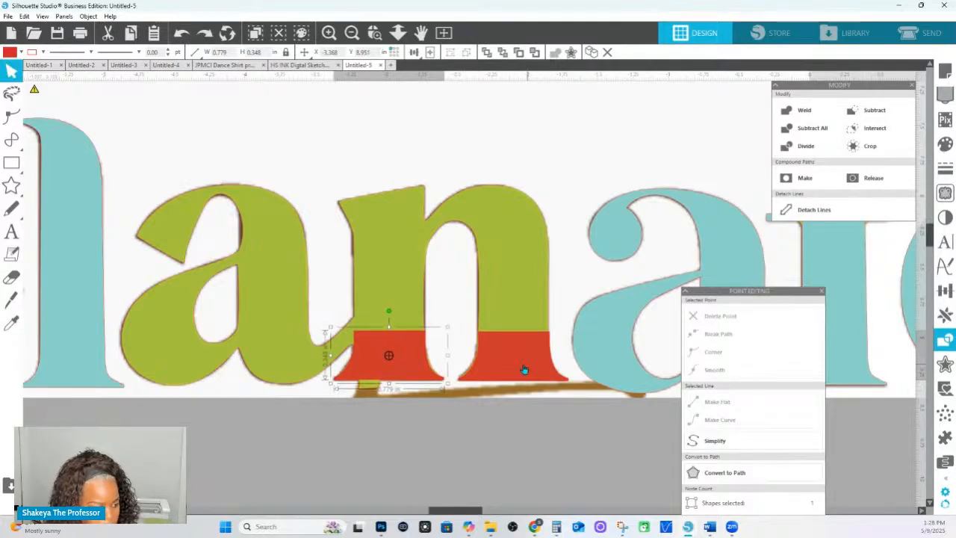
- Align the two red feet of the n along their top edges
left_click(515, 371, "shift")
left_click(413, 51)
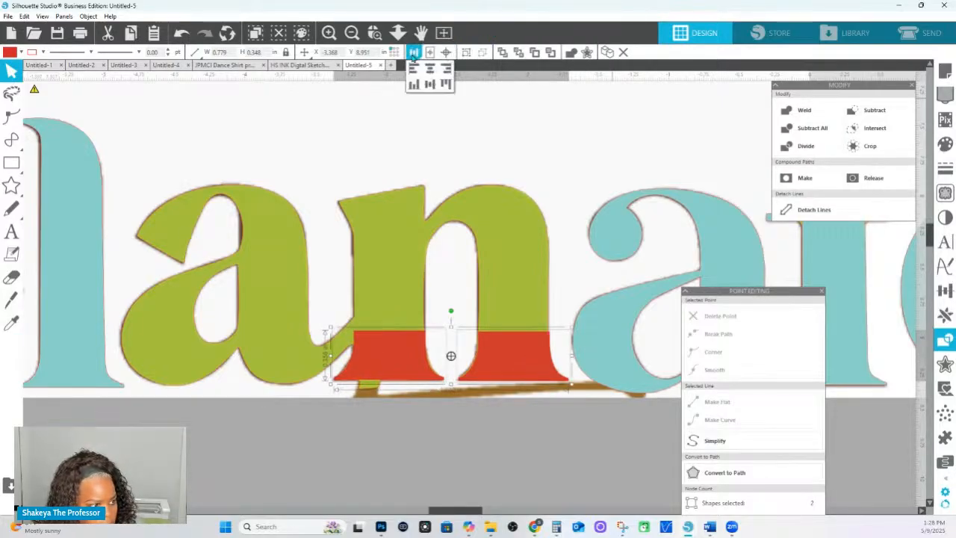
left_click(446, 84)
left_click(456, 427)
- Open the green "an" for point editing and adjust the points where the n's top serif curves into its first leg
double_click(410, 373)
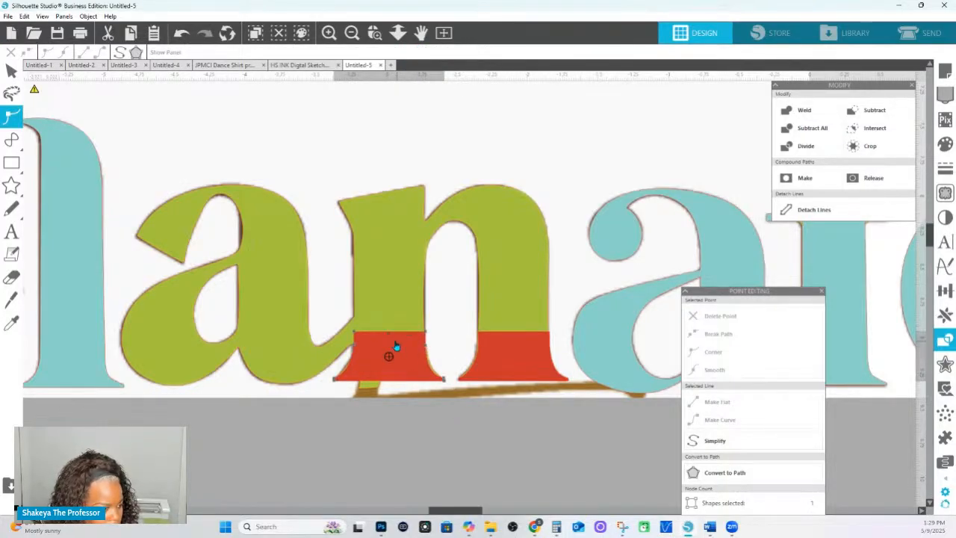
left_click(359, 214)
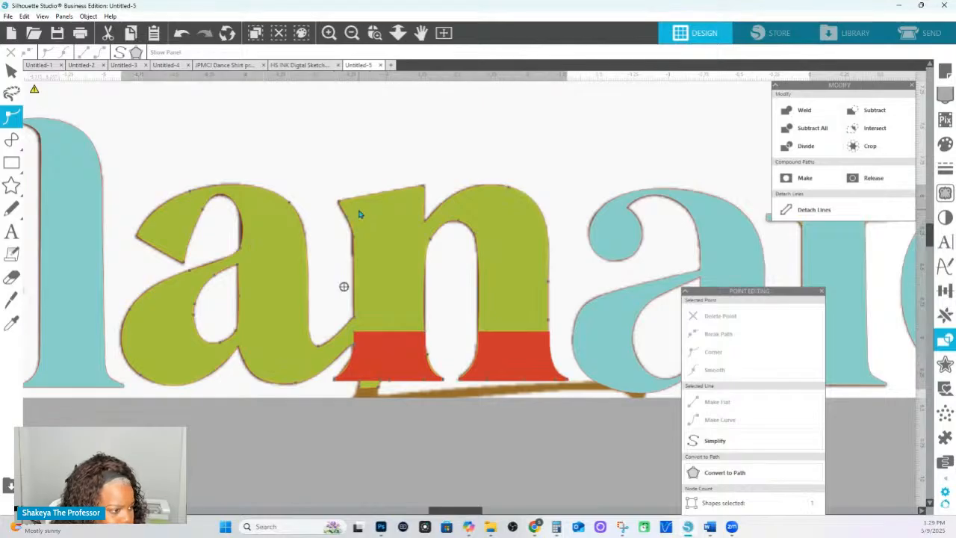
left_click(355, 241)
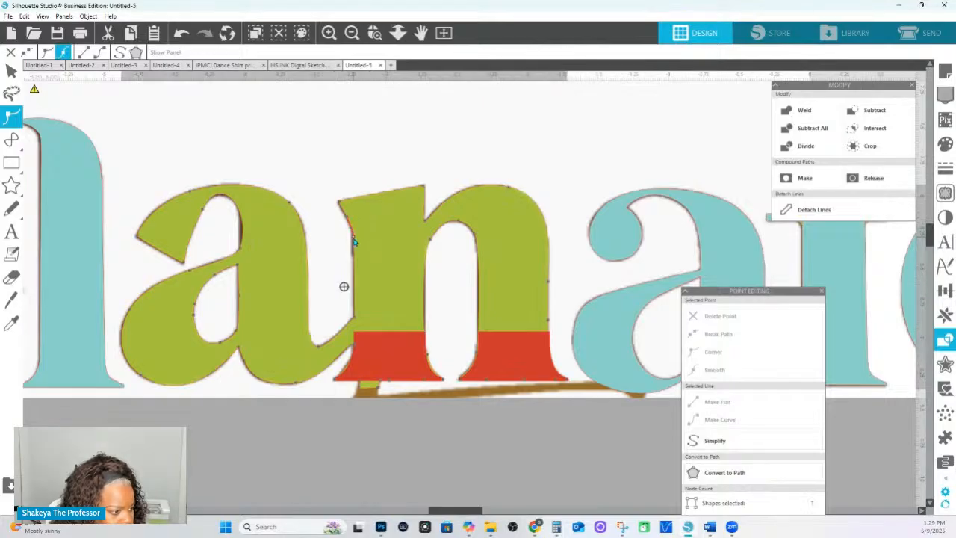
left_click(348, 222)
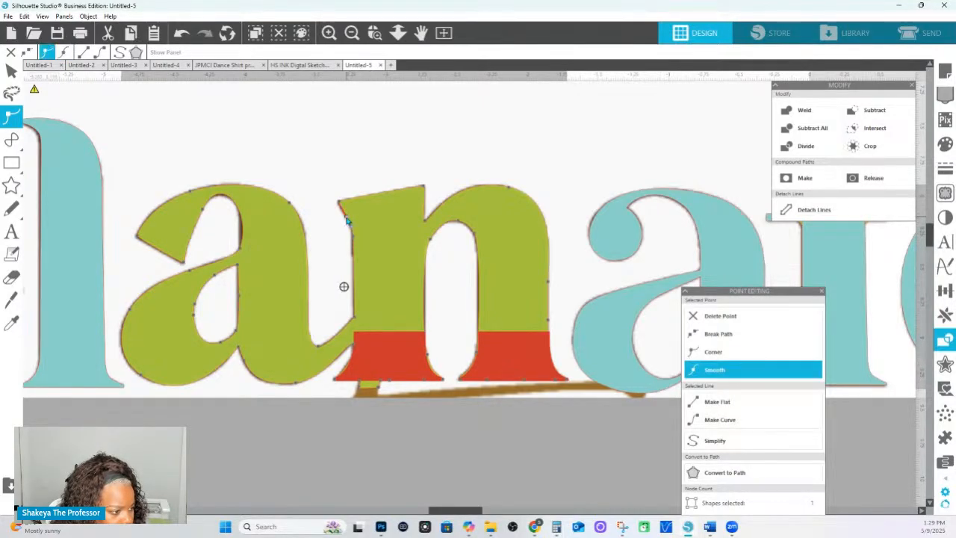
- Flatten the n's slanted top serif edge and the short vertical edge from its peak down to the arch
left_click(341, 202)
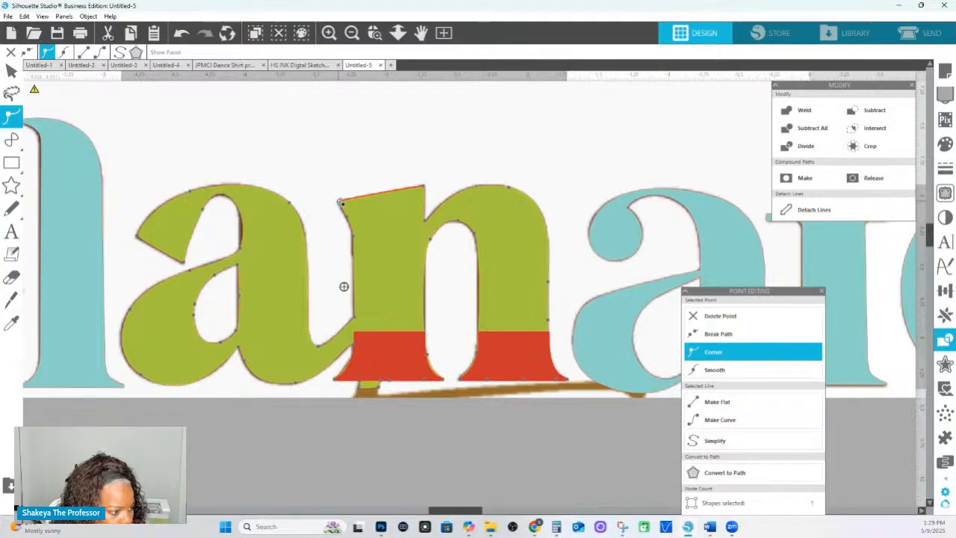
left_click(705, 401)
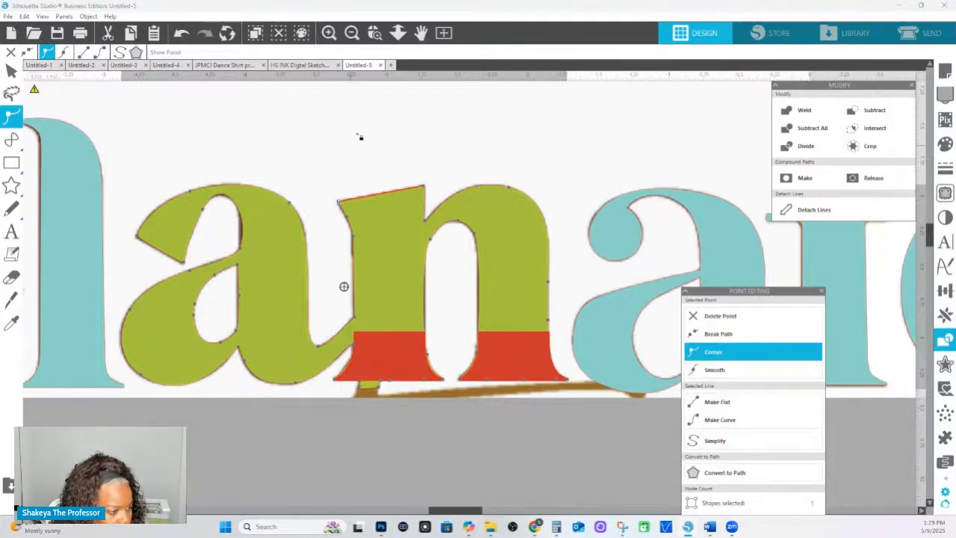
left_click(424, 186)
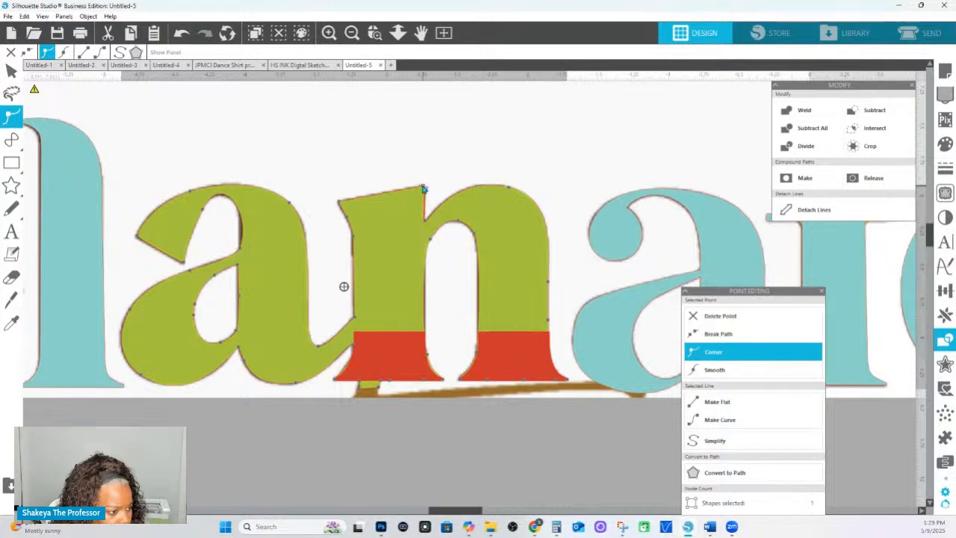
left_click(706, 401)
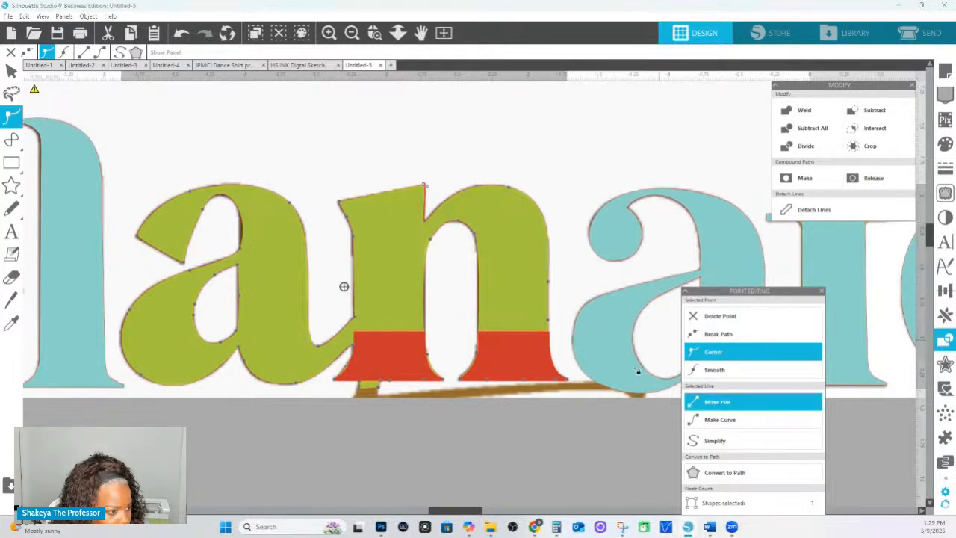
- Adjust the points along the outer curve of the n's arch and the outer side of its second leg
left_click(429, 222)
right_click(431, 222)
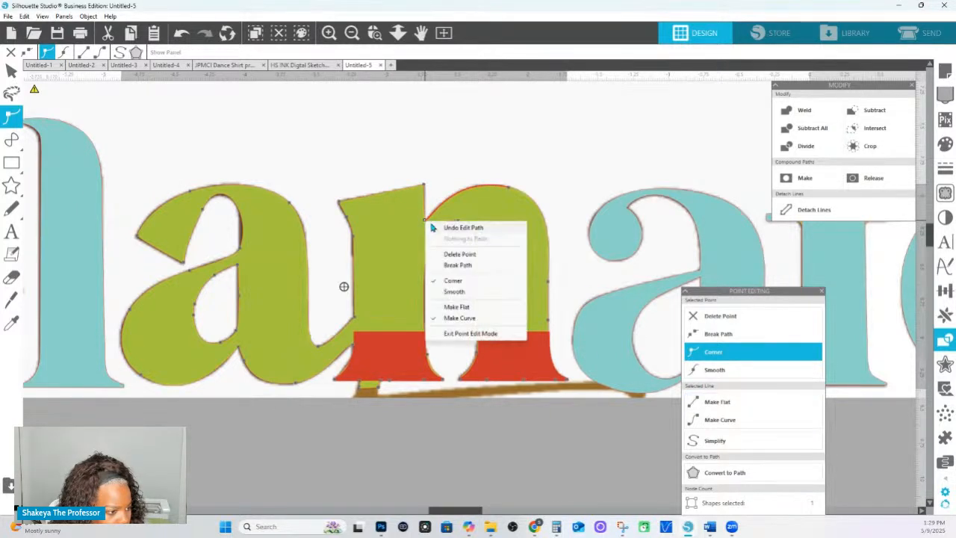
left_click(430, 224)
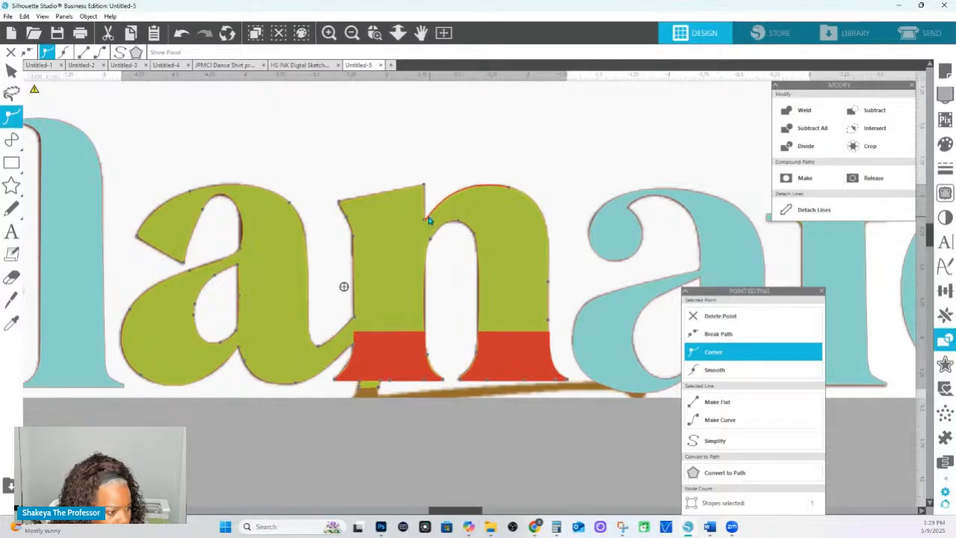
left_click(511, 189)
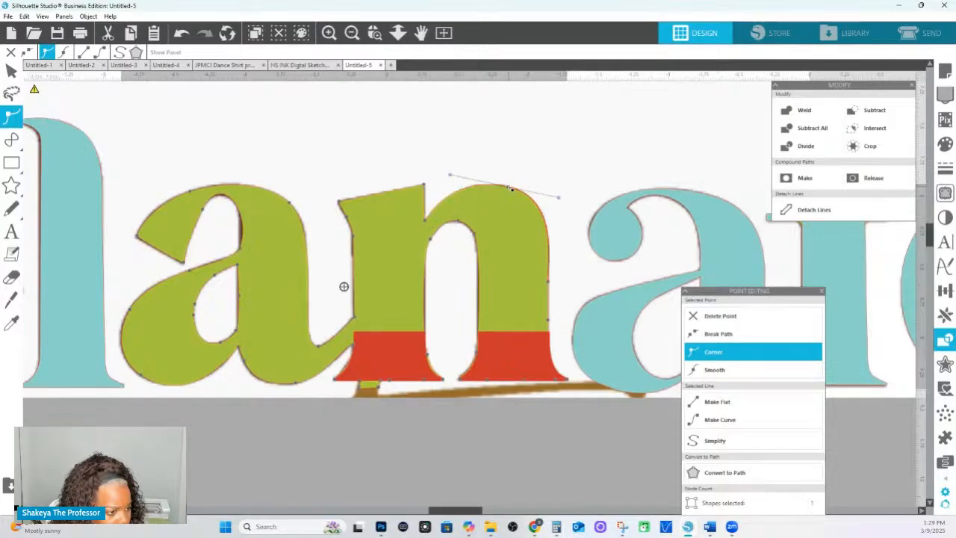
left_click(549, 284)
left_click(551, 322)
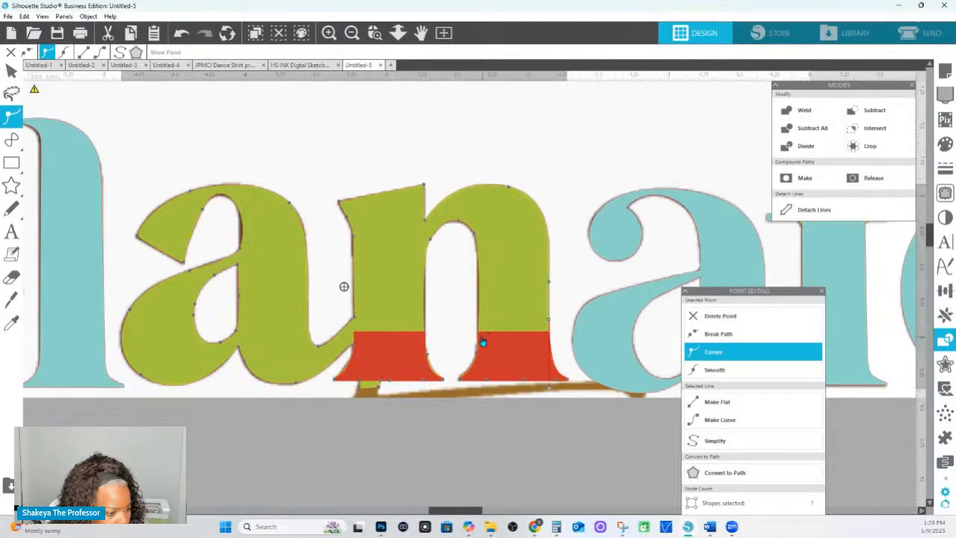
- Adjust the points around the n's inner arch and down the inner edge of its first leg
left_click(430, 241)
left_click(458, 224)
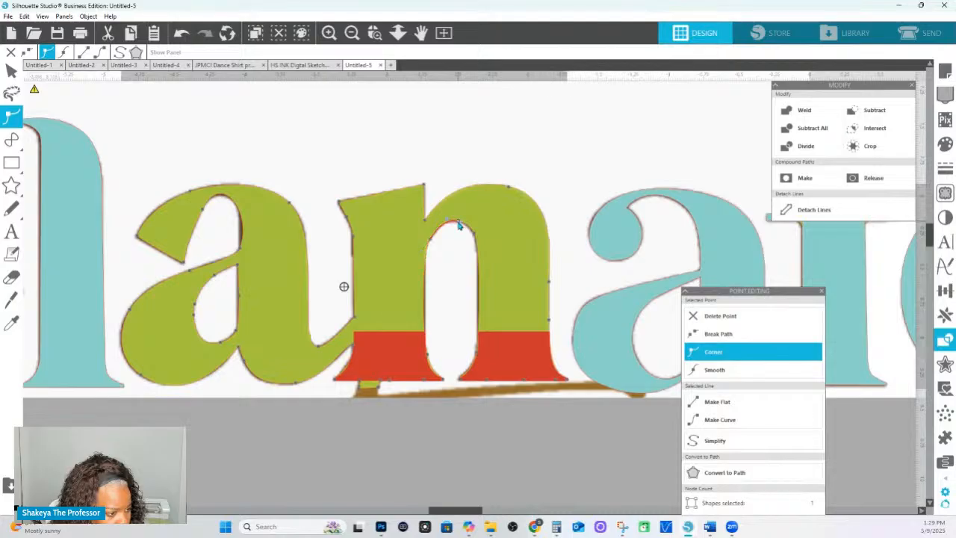
left_click(474, 234)
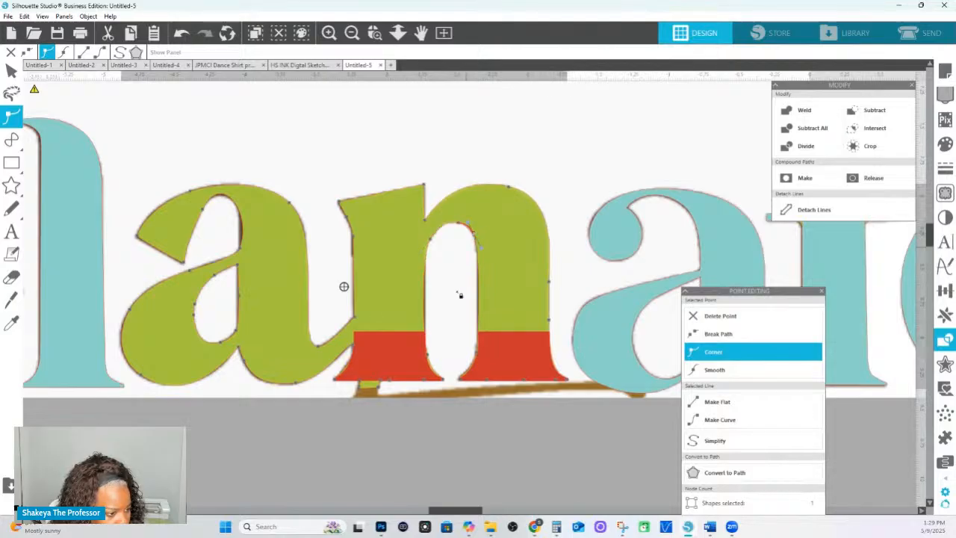
left_click(426, 334)
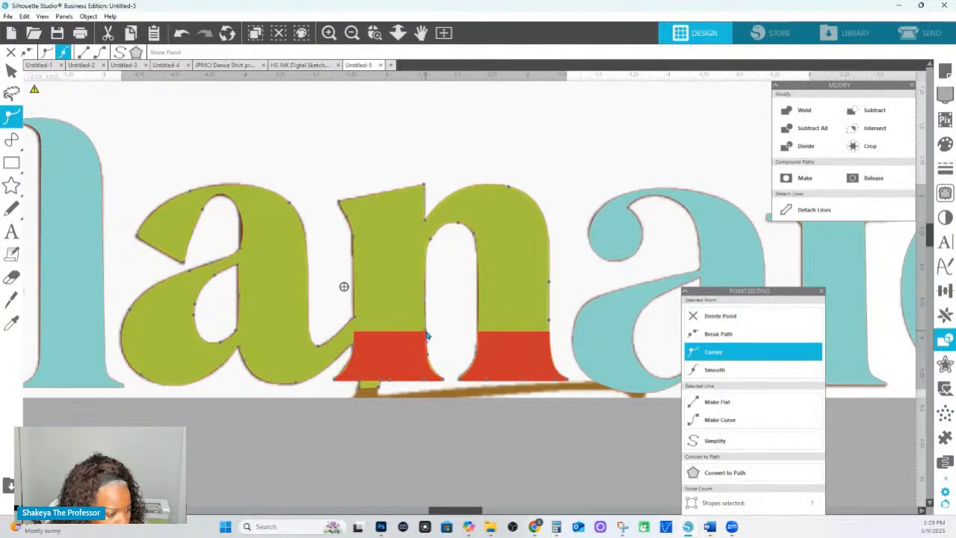
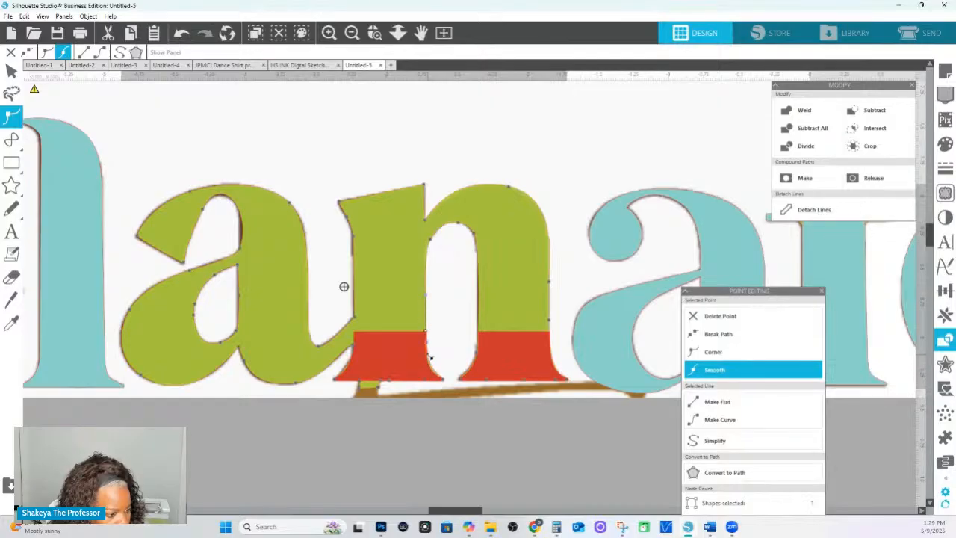
left_click(428, 358)
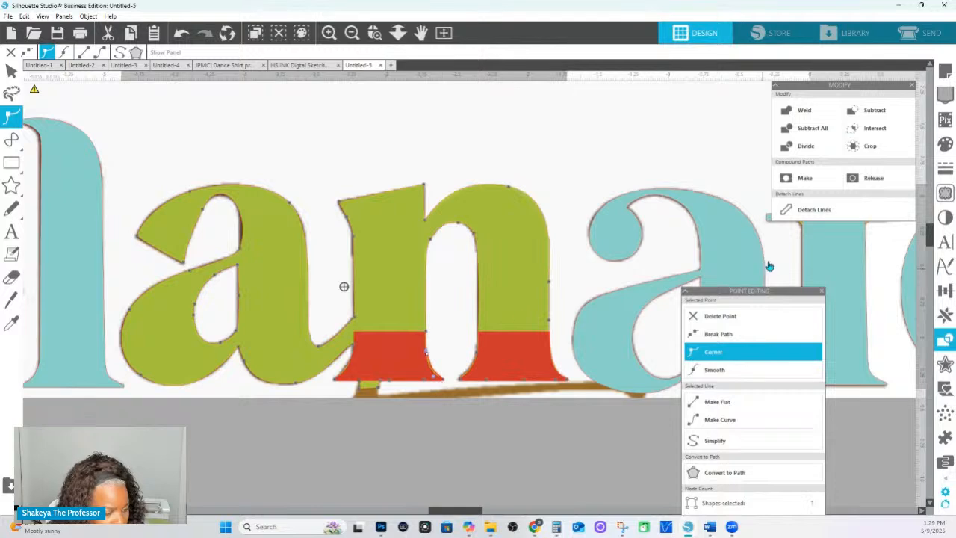
- Delete the leftover green points at the base of the n's first leg, around and below the red foot
left_click(732, 322)
left_click(731, 322)
left_click(731, 323)
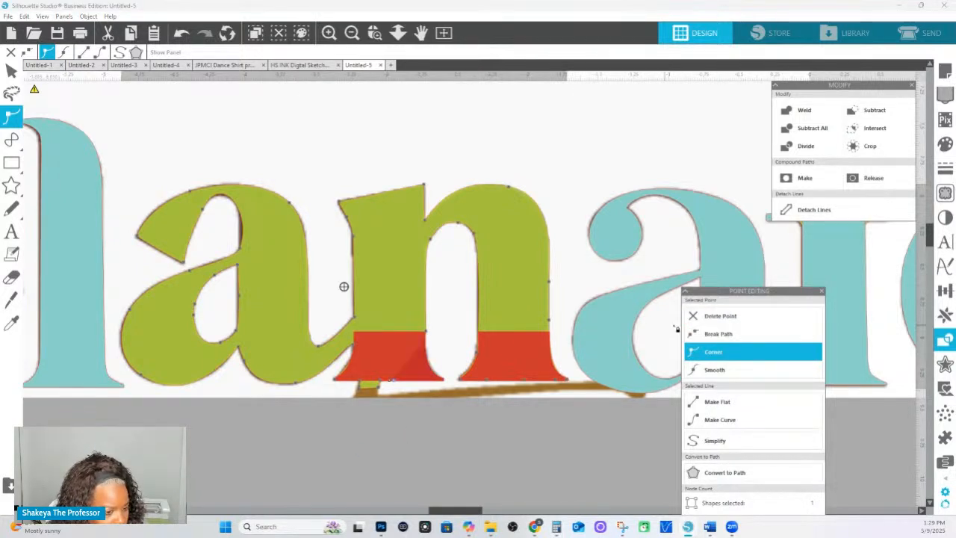
left_click(717, 323)
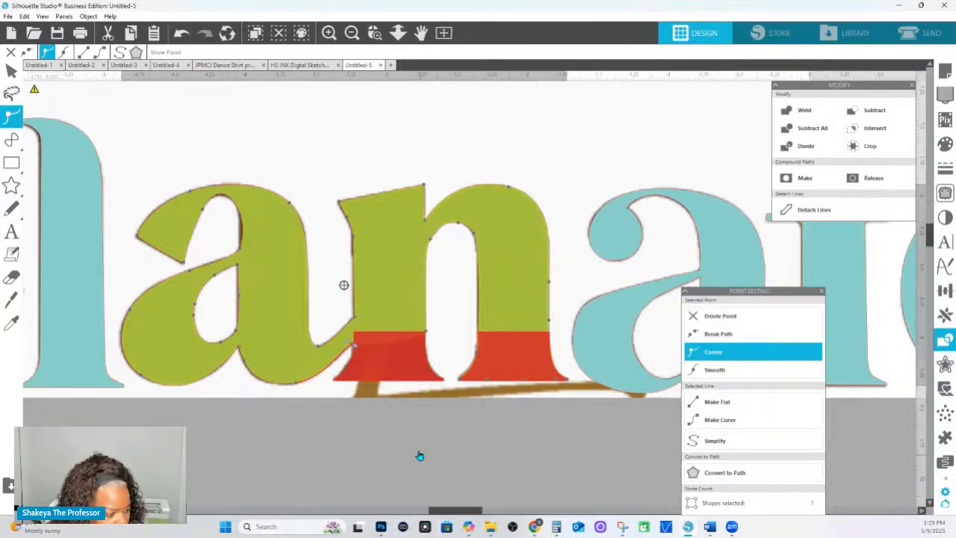
right_click(371, 261)
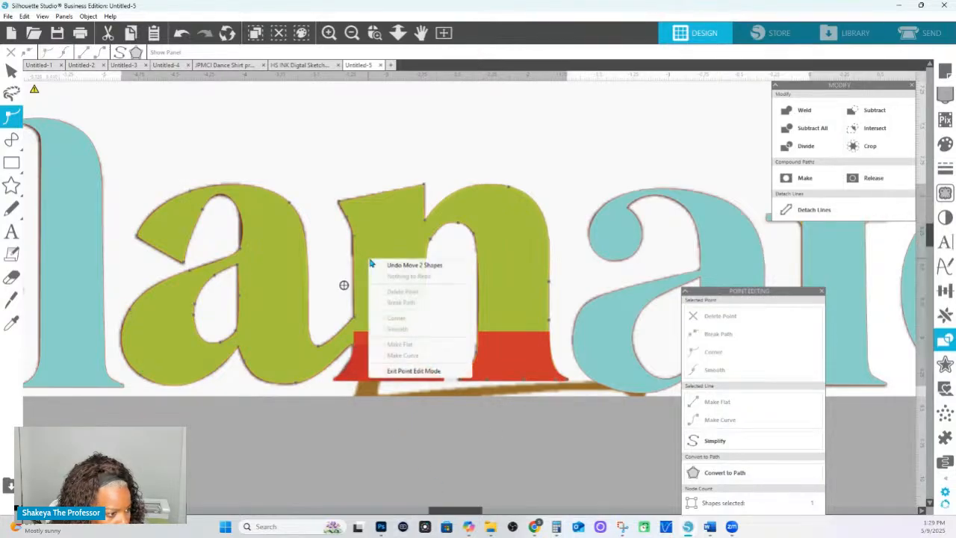
left_click(363, 163)
- Adjust the points around the green a's pointed upper end and along its outer top curve
left_click_drag(326, 318, 533, 322)
double_click(537, 350)
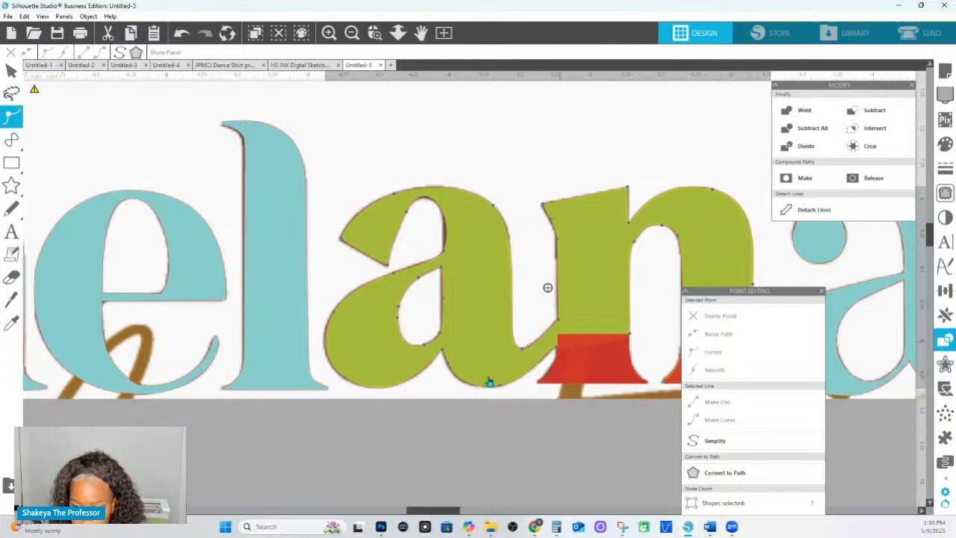
left_click(409, 215)
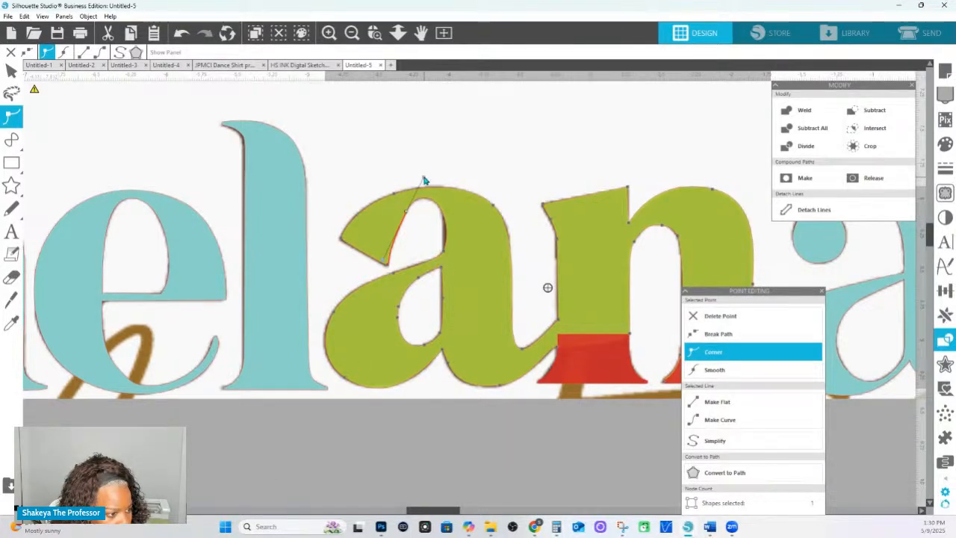
left_click(388, 265)
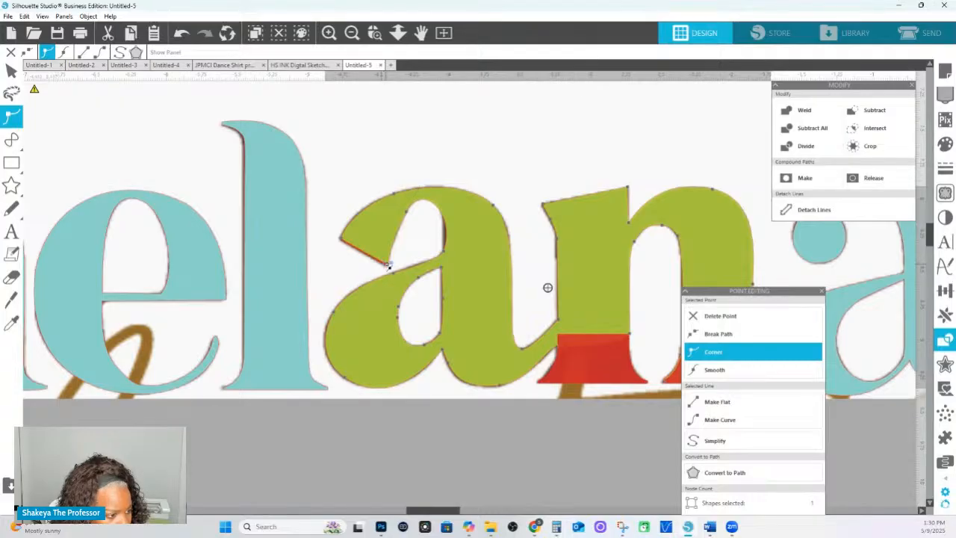
left_click(339, 240)
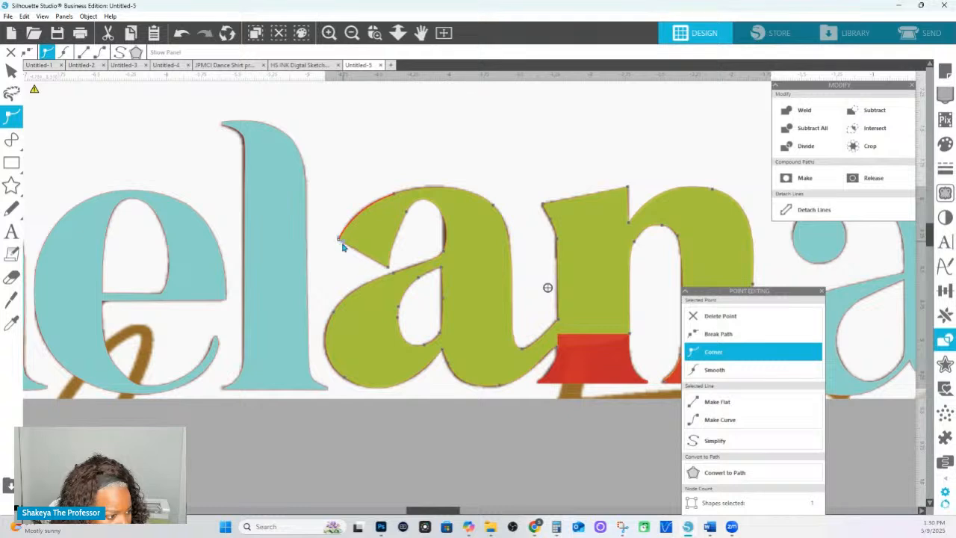
left_click(396, 195)
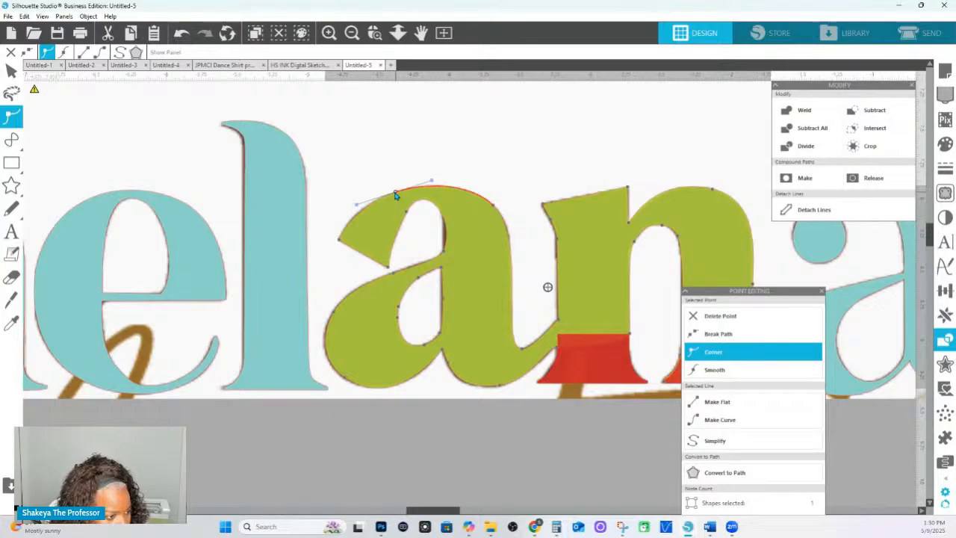
left_click(493, 209)
- Reshape the inner curve of the a's upper opening so it follows the traced letter down to the stem junction
left_click(454, 237)
mouse_move(458, 214)
left_mouse_down()
mouse_move(449, 229)
mouse_move(443, 220)
left_mouse_up()
left_click(711, 353)
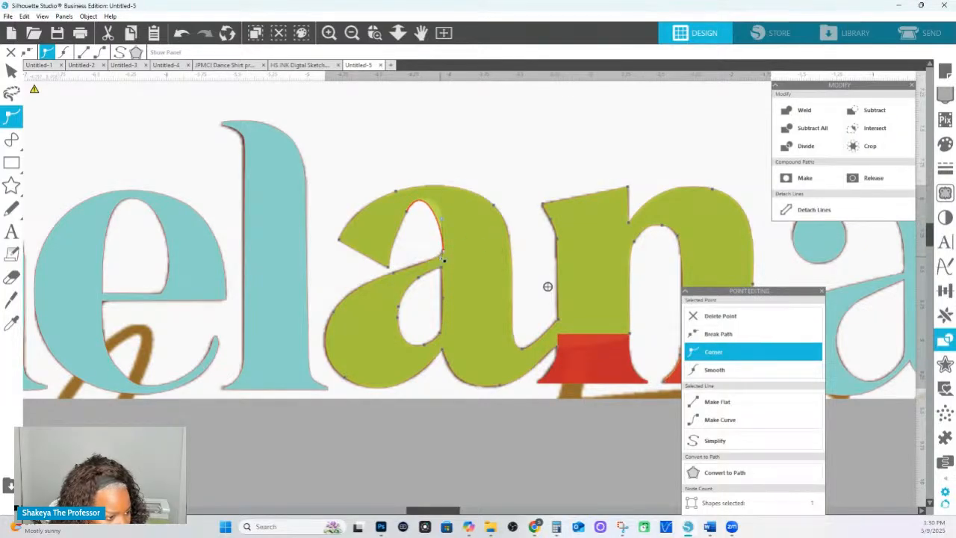
left_click(439, 214)
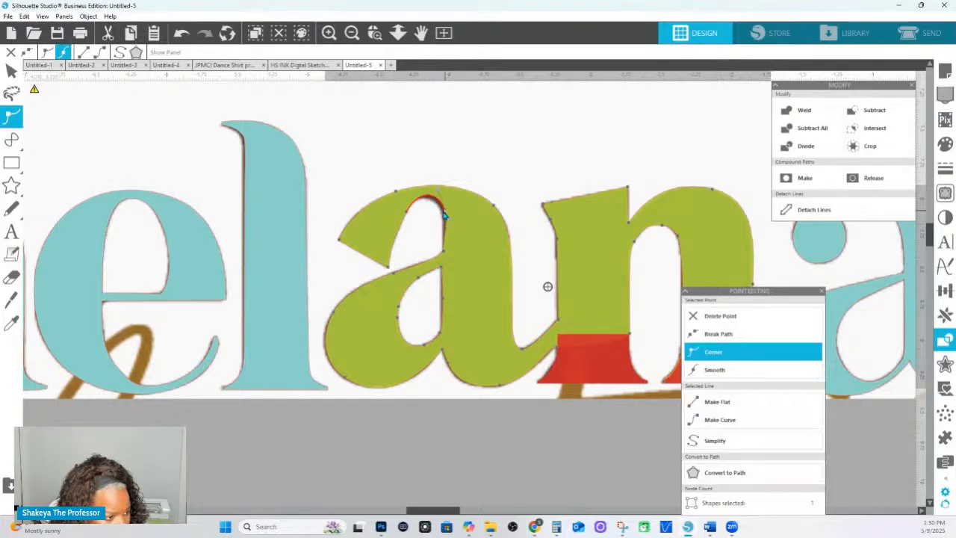
left_click(436, 196)
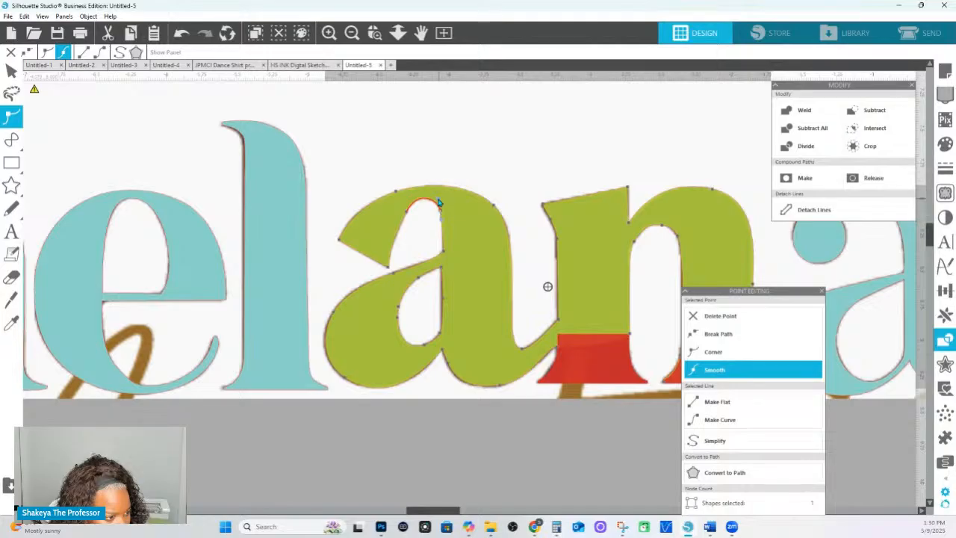
left_click(445, 254)
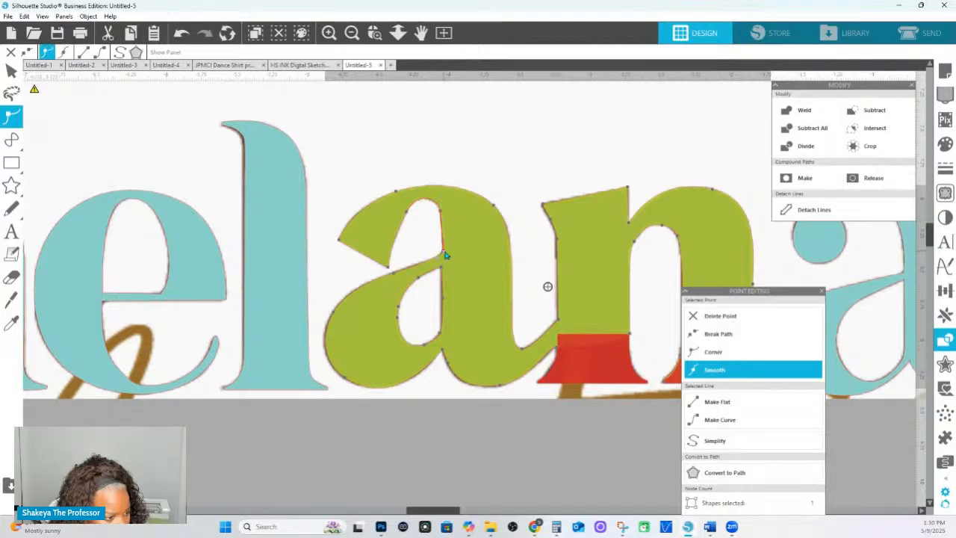
left_click(441, 261)
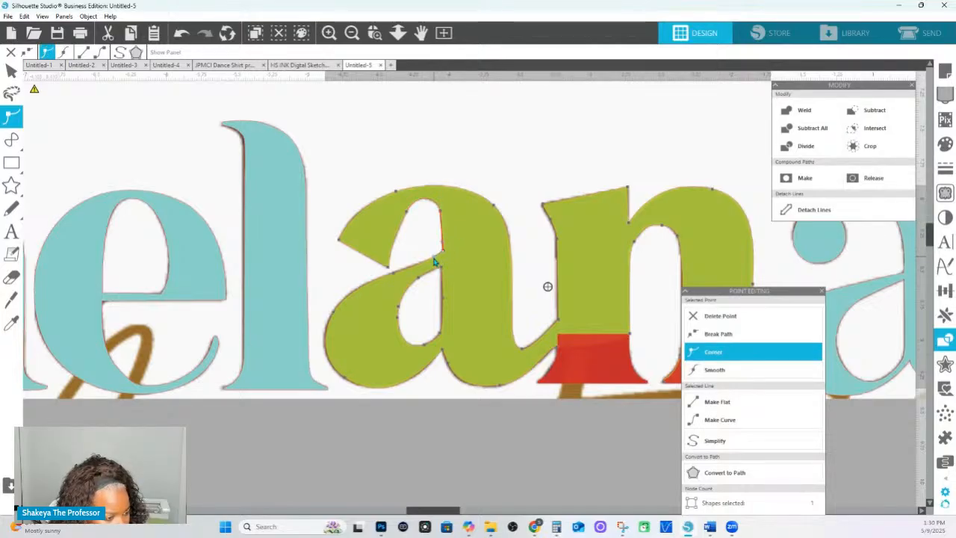
left_click(441, 215)
- Adjust the points along the outer edge of the a's bowl, from the upper joint around to the bottom notch
left_click(390, 275)
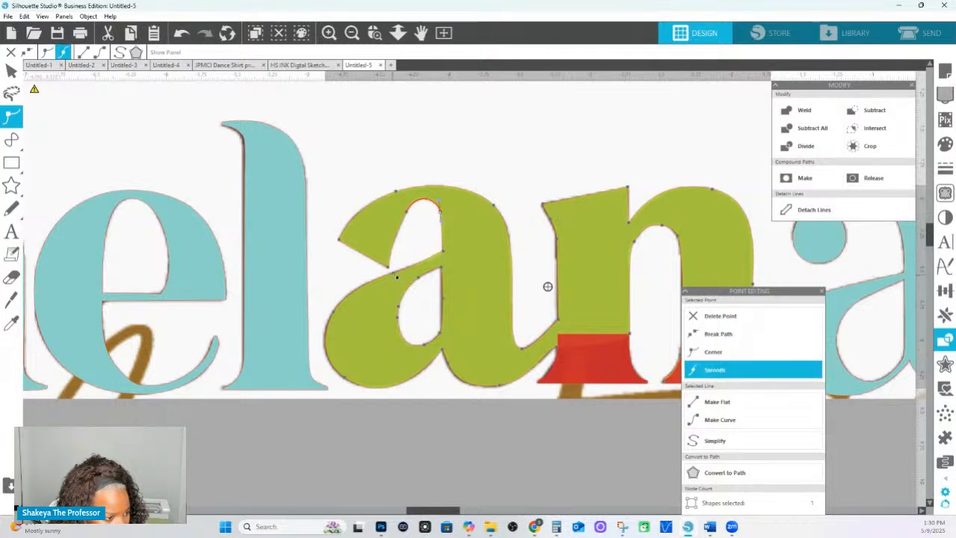
left_click(392, 274)
right_click(392, 275)
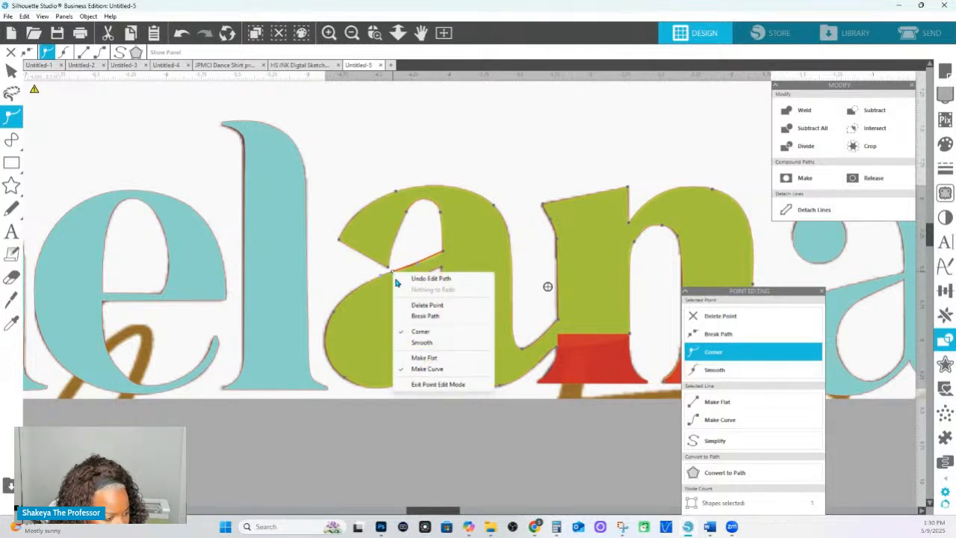
left_click(333, 315)
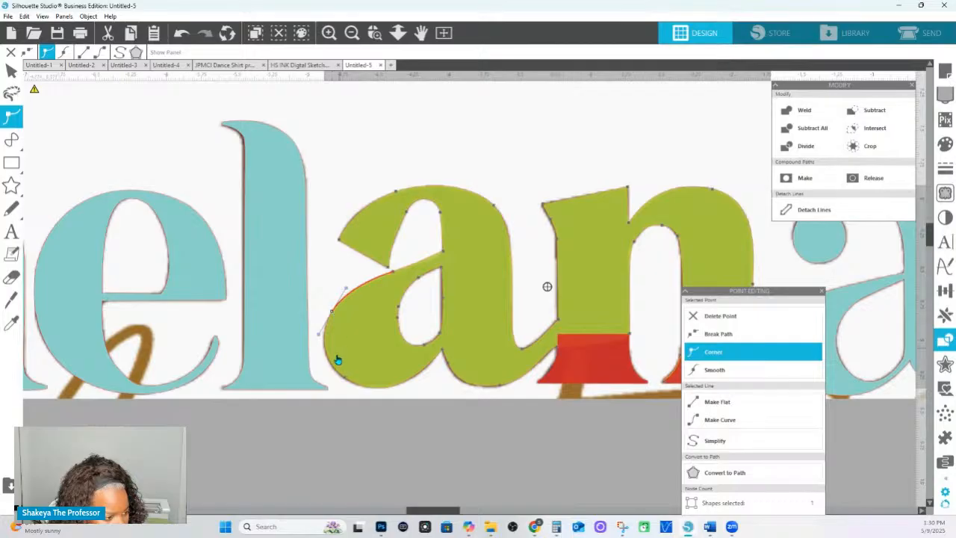
left_click(343, 383)
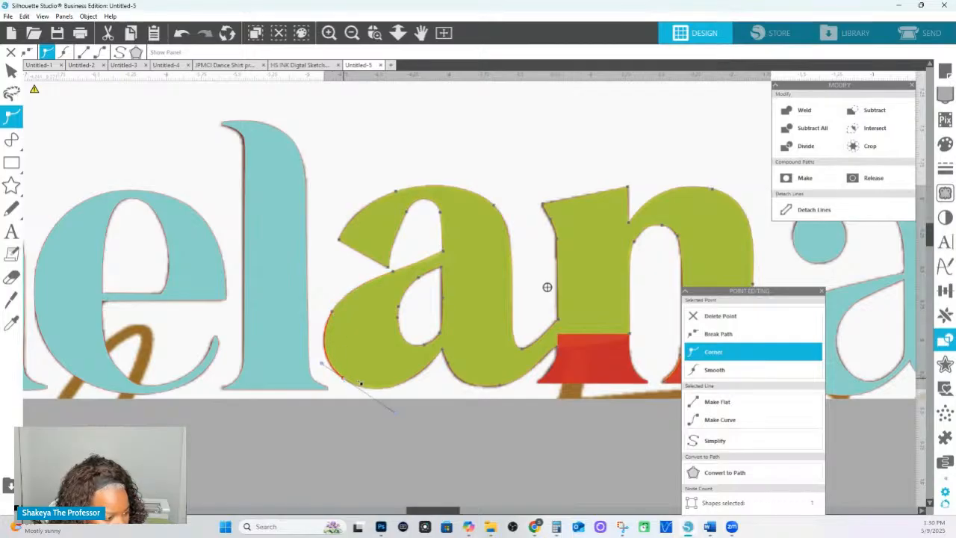
left_click(444, 350)
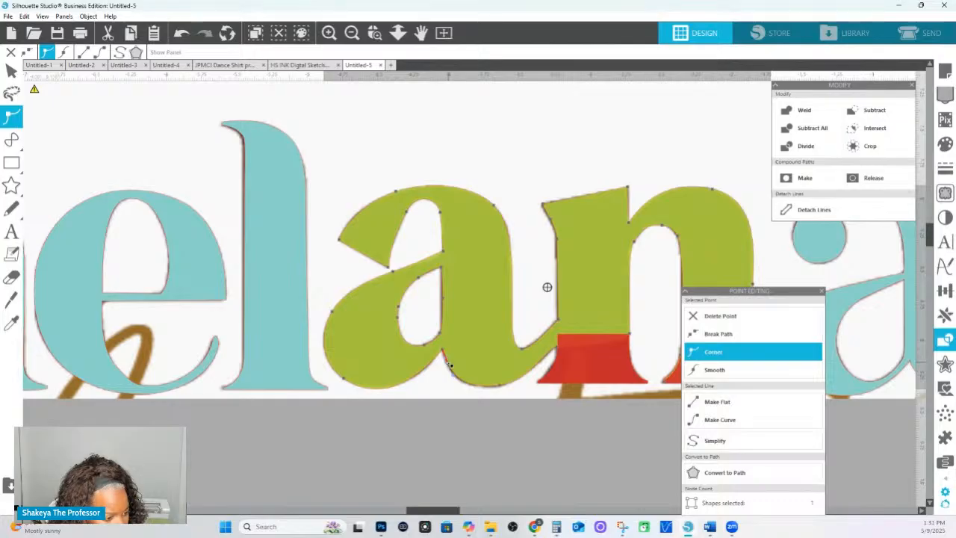
- Adjust the points along the green a's tail, from its bottom curve up to the n's first leg
left_click(499, 387)
left_click(521, 352)
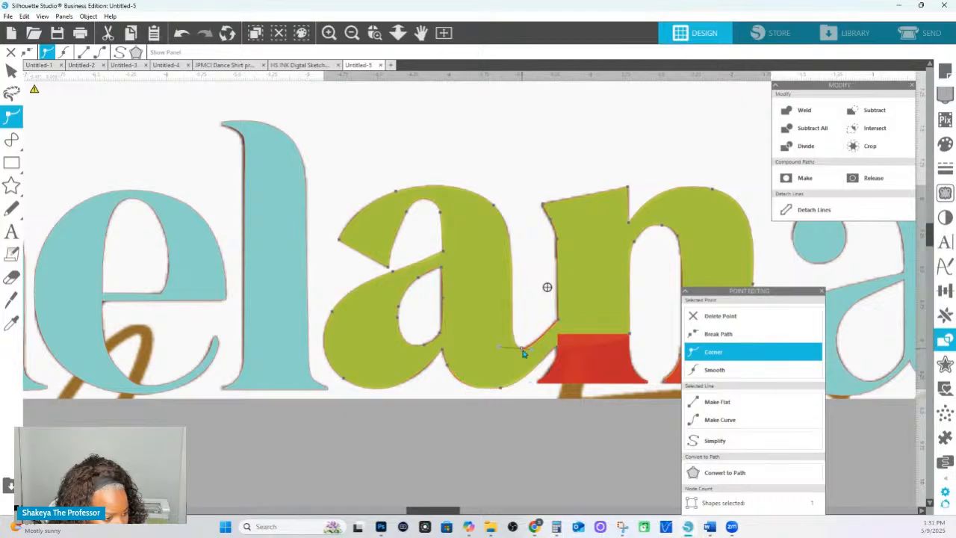
left_click(558, 348)
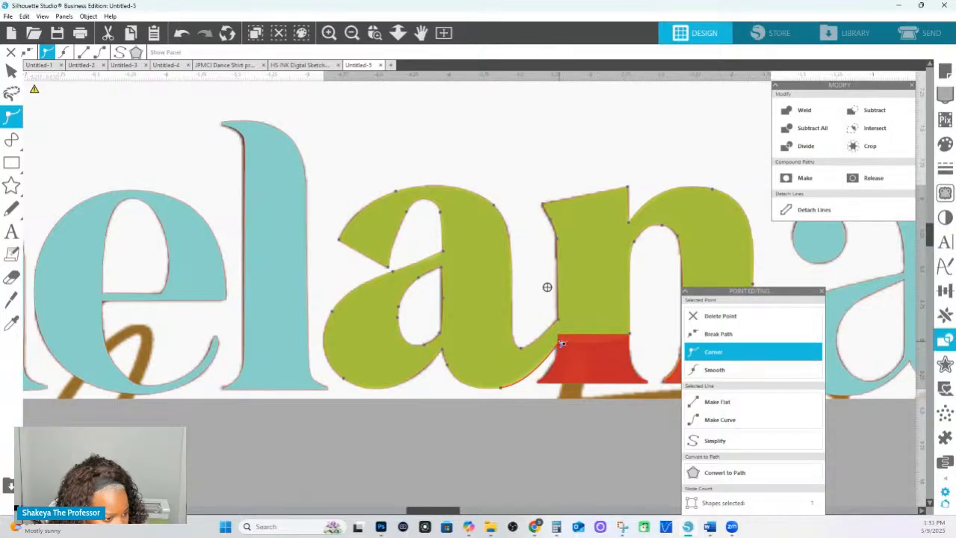
- Fine-tune the points around the a's enclosed lower opening, along its upper opening and at its pointed upper end
left_click(447, 305)
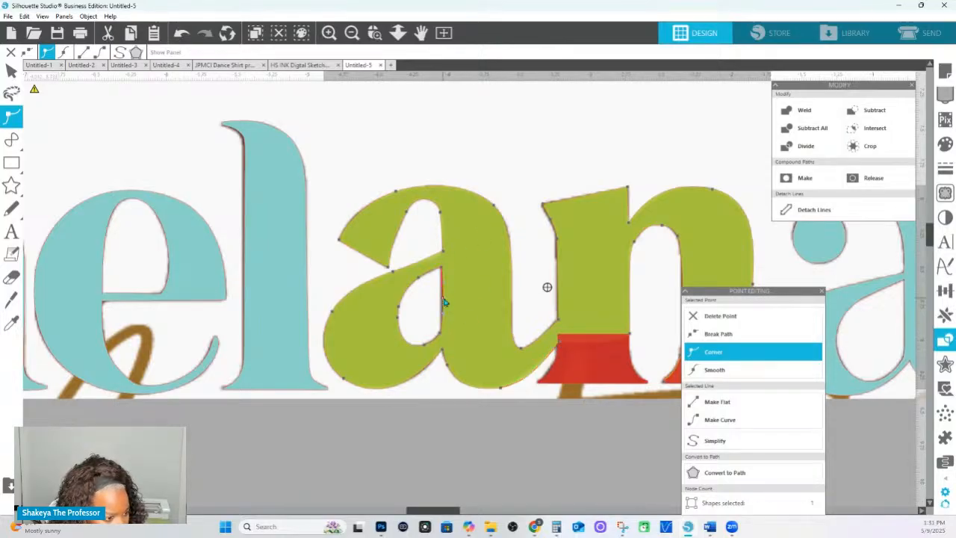
left_click(424, 346)
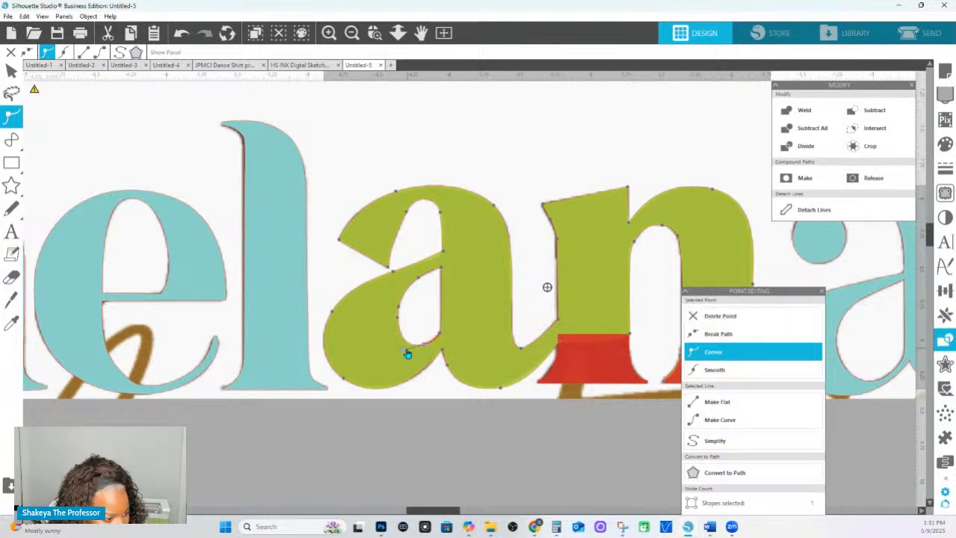
left_click(397, 322)
left_click(398, 307)
left_click(418, 282)
left_click(442, 270)
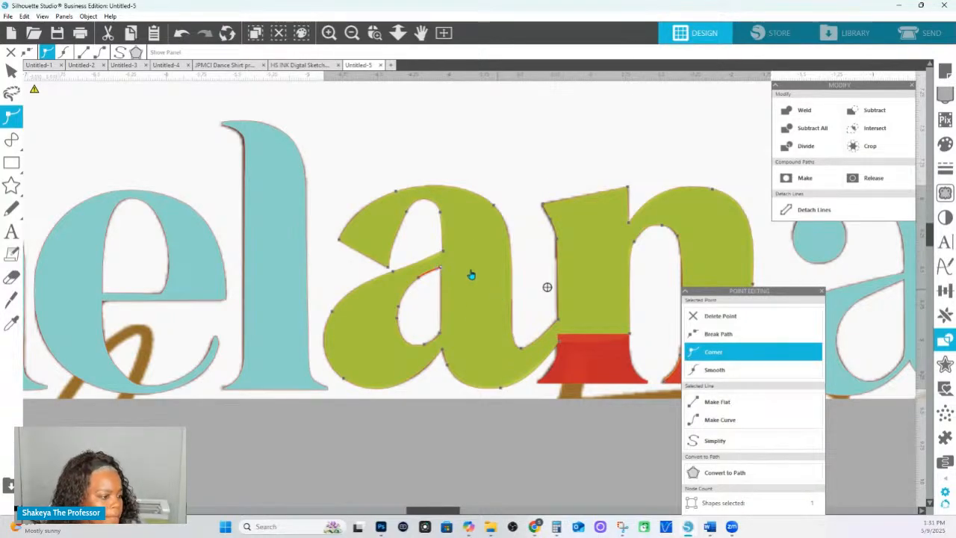
left_click(410, 212)
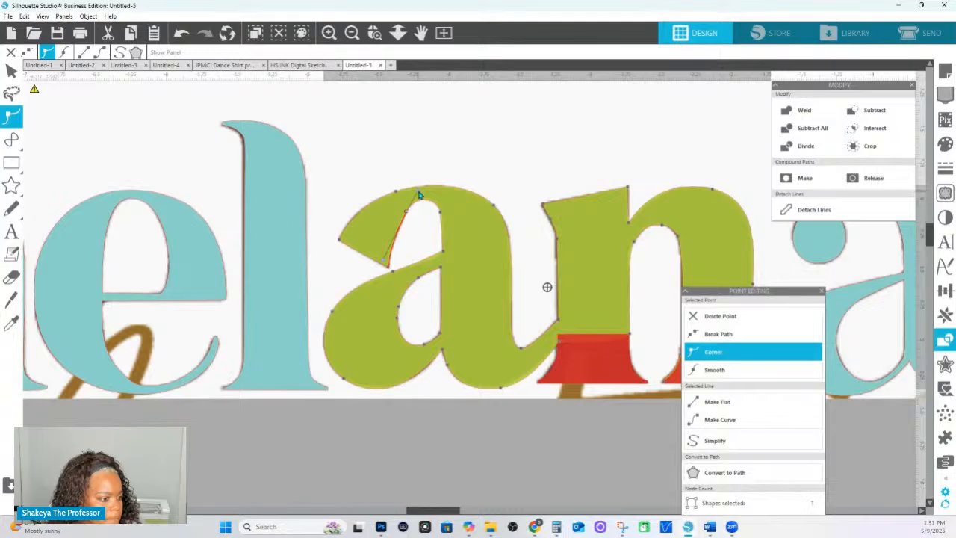
left_click(341, 241)
- Weld the two red feet to the green "an" and fill the combined shape with the teal of the neighbouring l
left_click(397, 32)
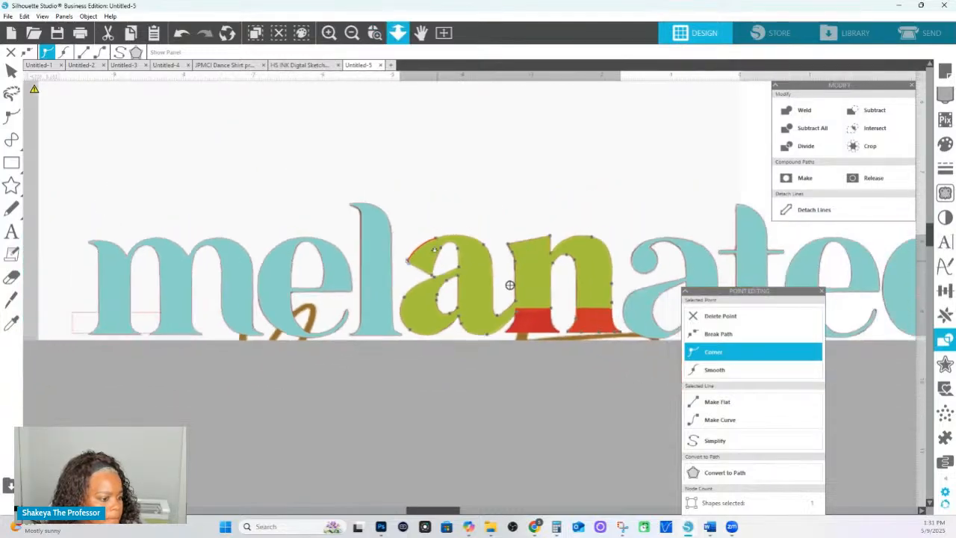
left_click(514, 380)
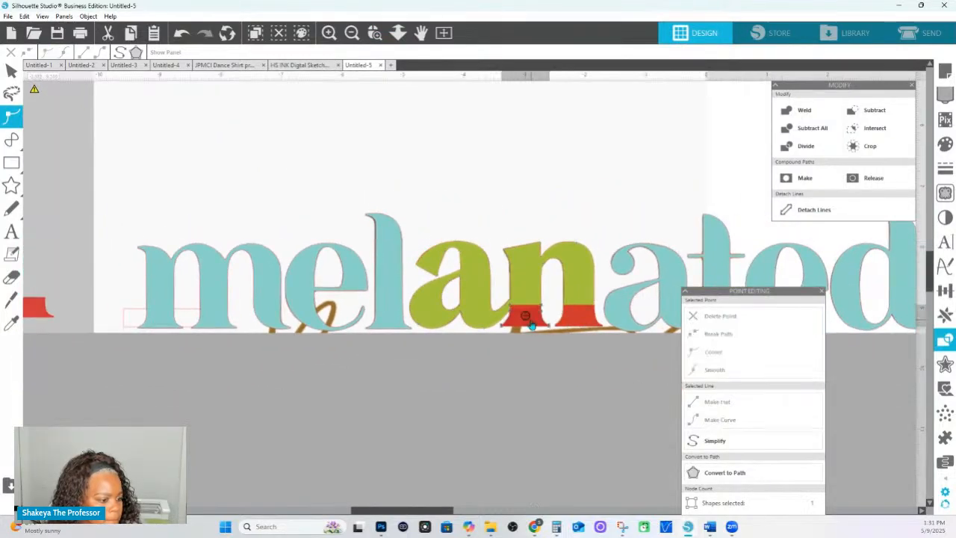
left_click(574, 323, "shift")
left_click(575, 322, "shift")
left_click(582, 281, "shift")
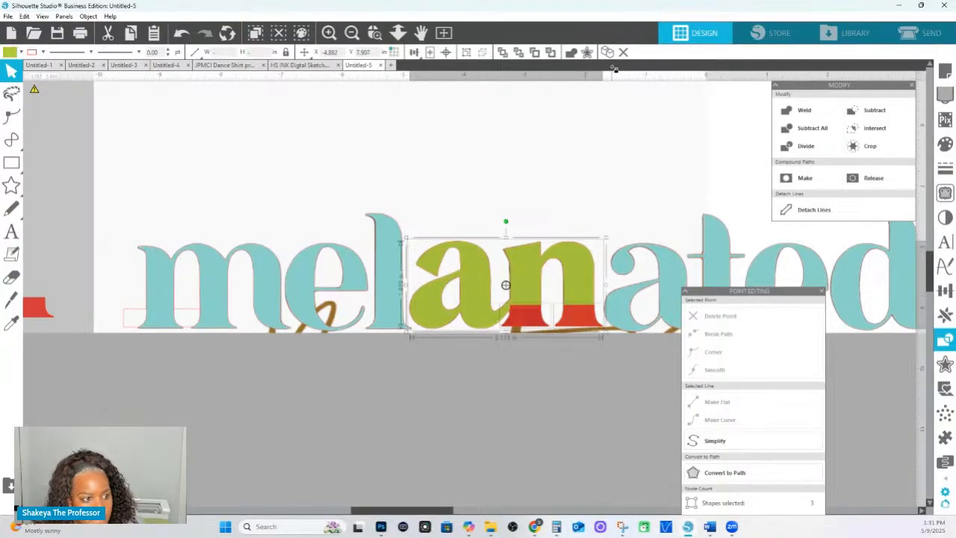
left_click(572, 53)
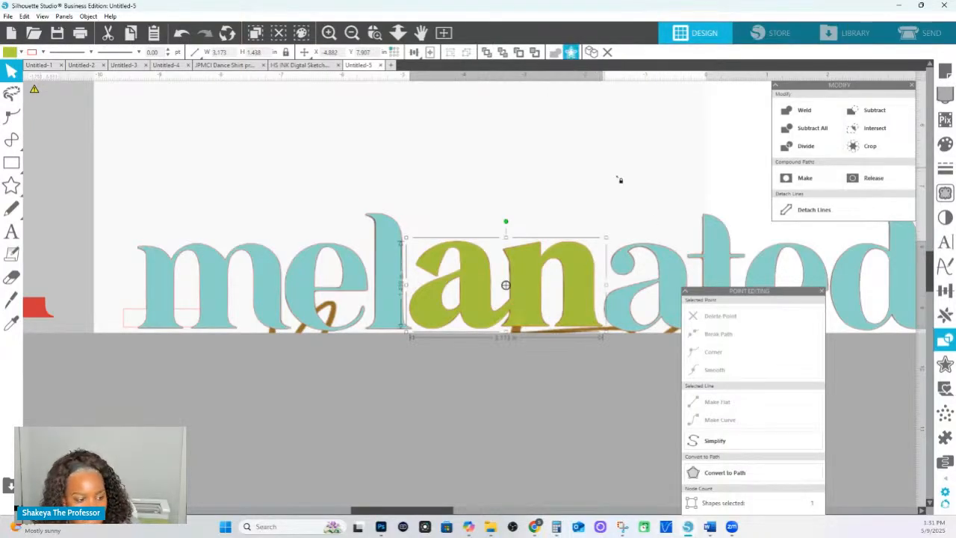
left_click(15, 322)
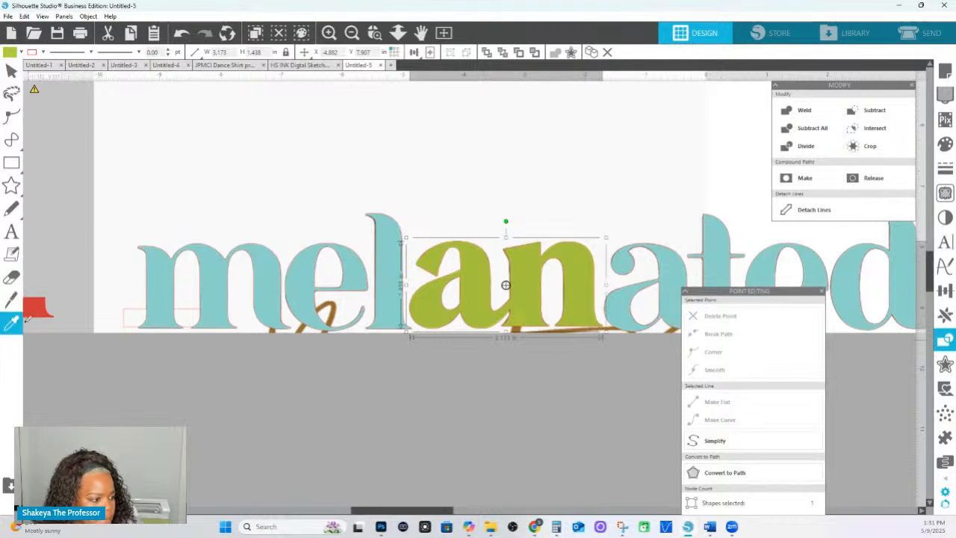
left_click(386, 270)
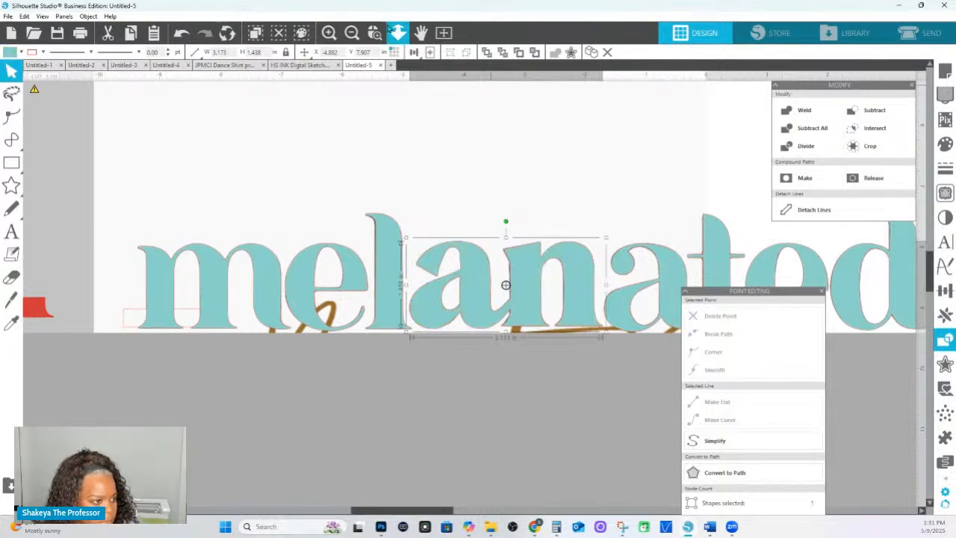
- Delete the extra point on the inner edge of the n's first leg, just above its foot
scroll(584, 326, "up", 3)
double_click(586, 326)
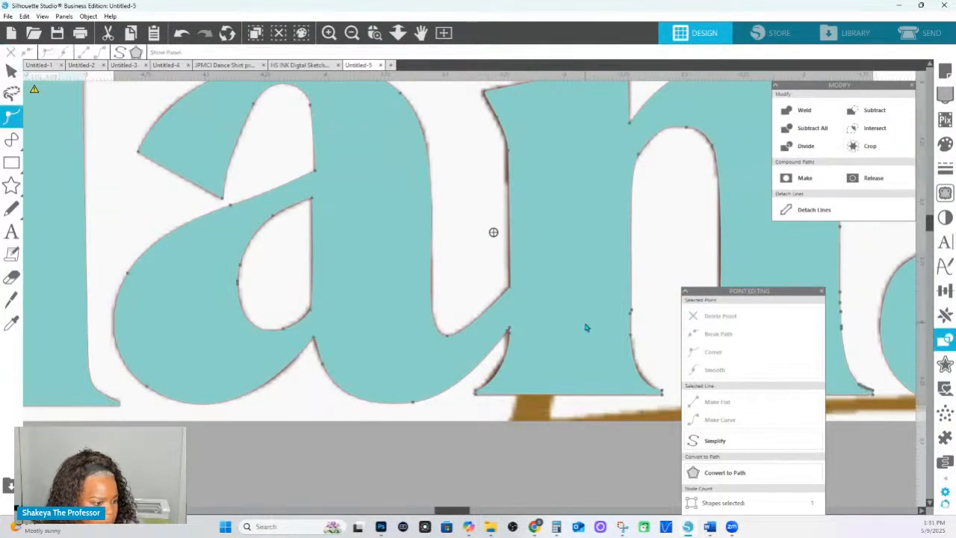
left_click(510, 332)
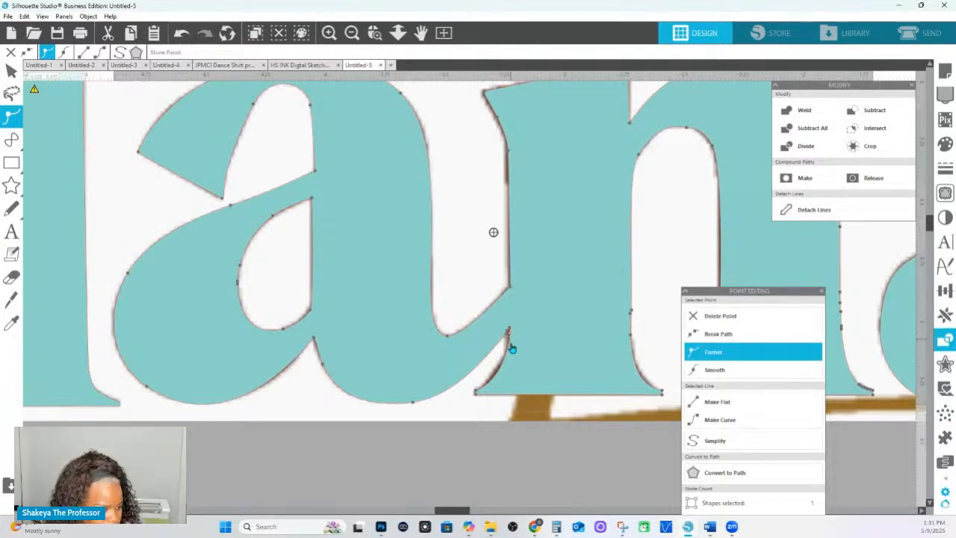
left_click(634, 311)
left_click(718, 316)
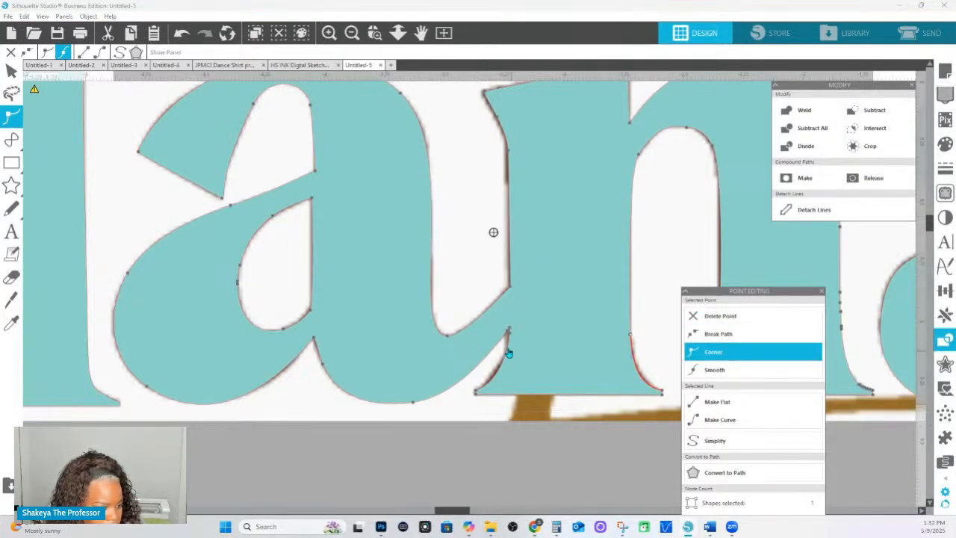
left_click(315, 339)
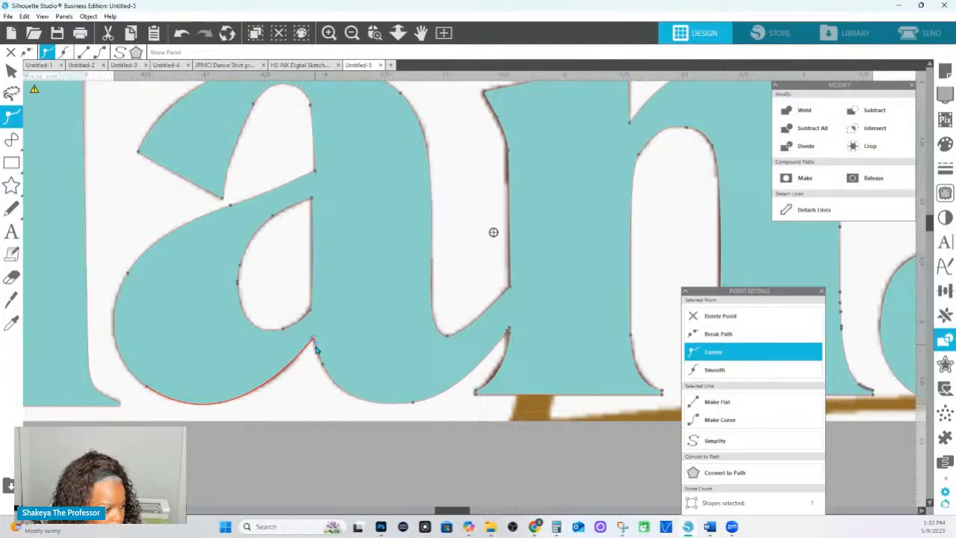
- Delete the redundant cluster of points along the outer edge of the n's second leg, above the foot
left_click_drag(417, 198, 209, 242)
left_click_drag(454, 245, 366, 219)
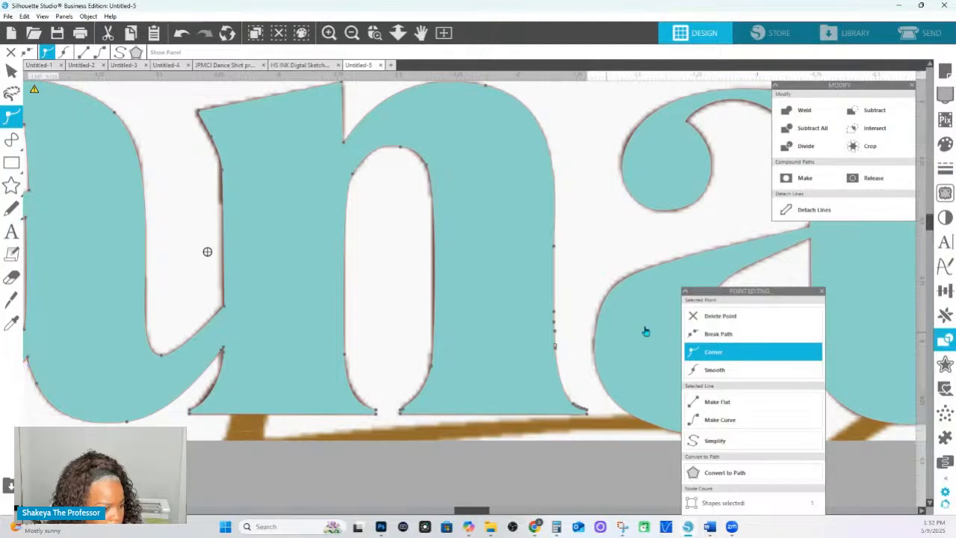
left_click(705, 321)
left_click(554, 328)
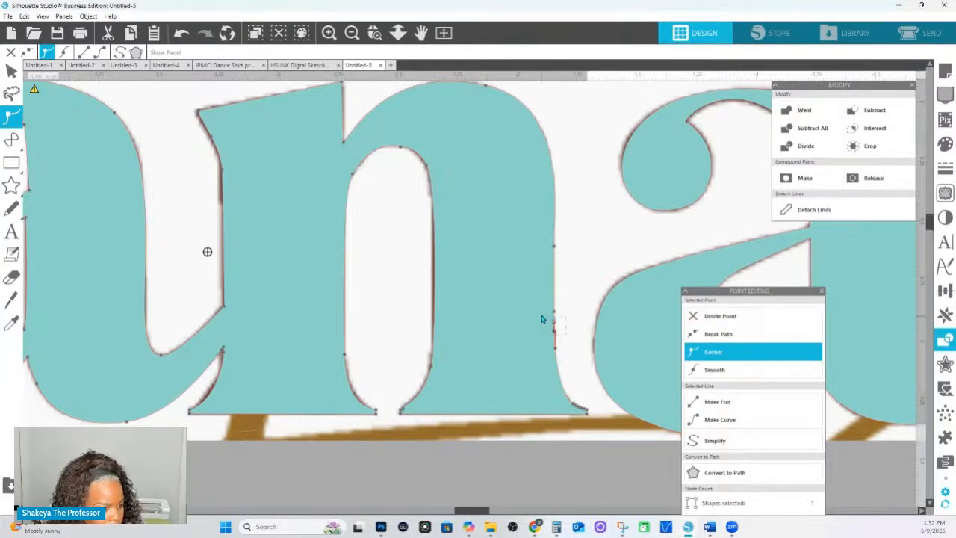
left_click(718, 318)
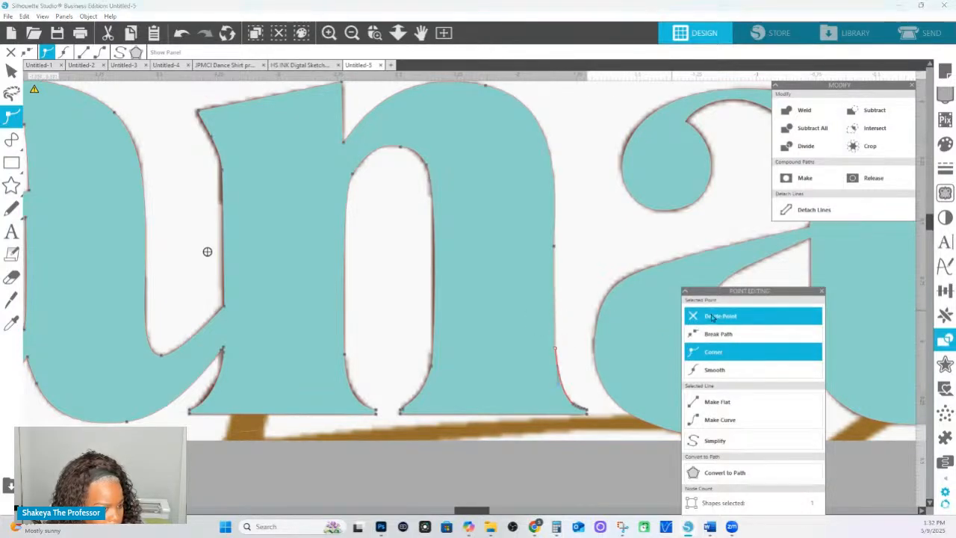
left_click(586, 370)
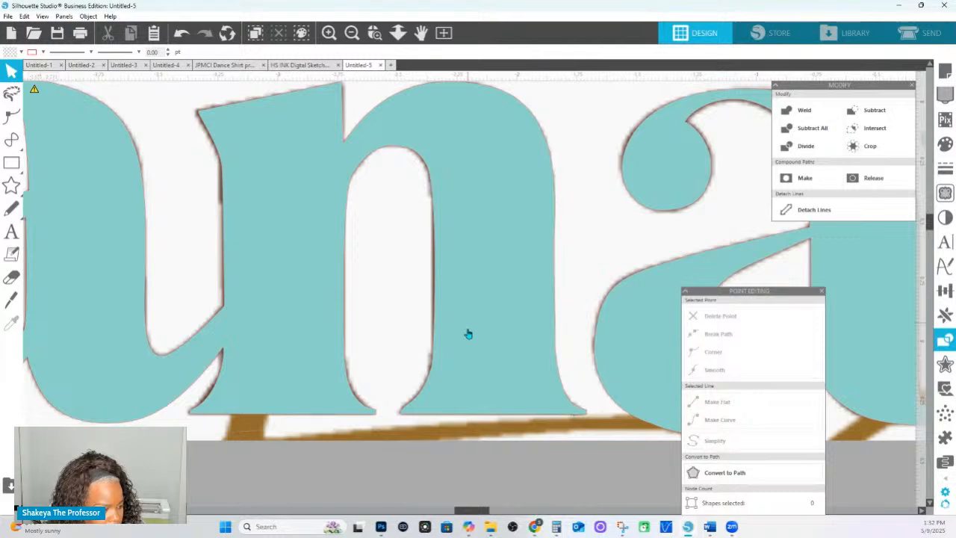
- Smooth the curve running into the inner serif of the n's second foot by reshaping it at the serif point
double_click(423, 413)
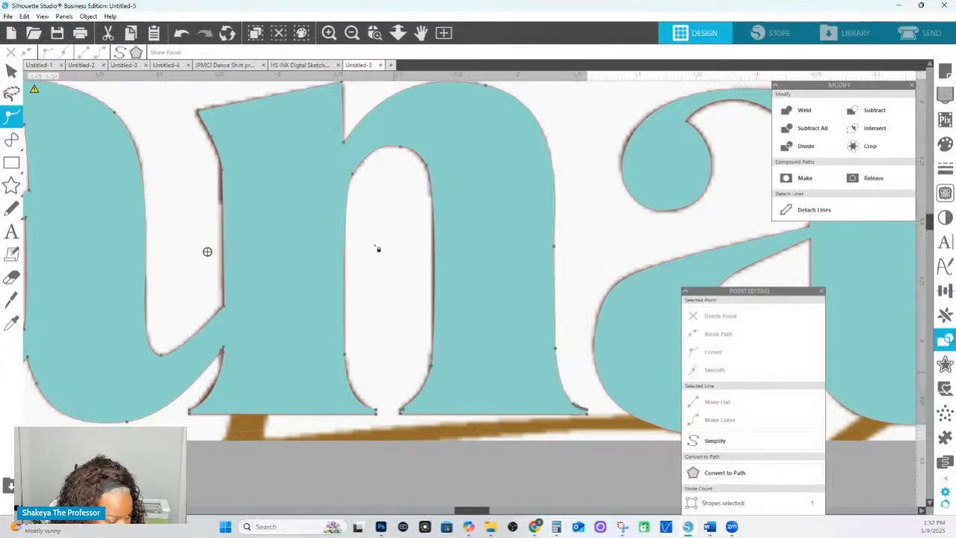
left_click(375, 32)
left_click_drag(408, 411, 463, 410)
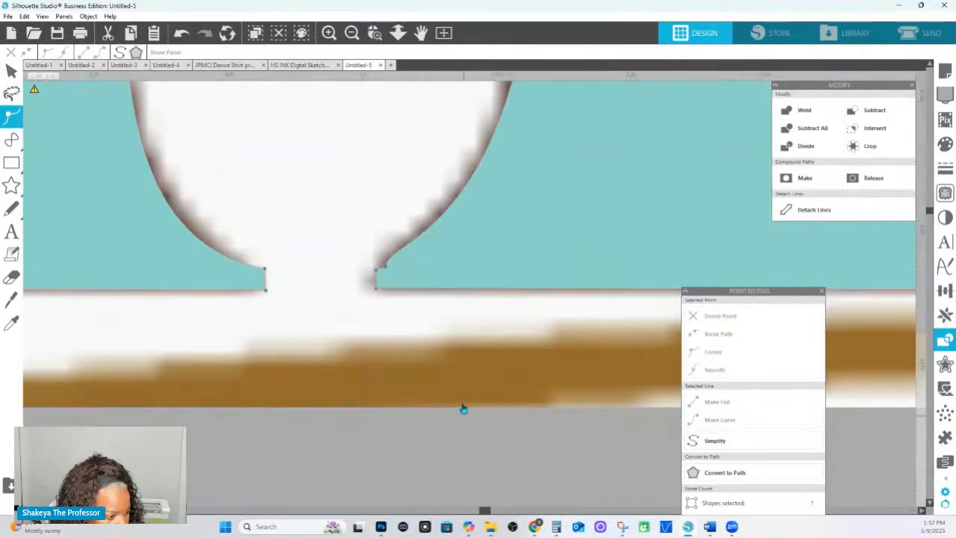
left_click(387, 270)
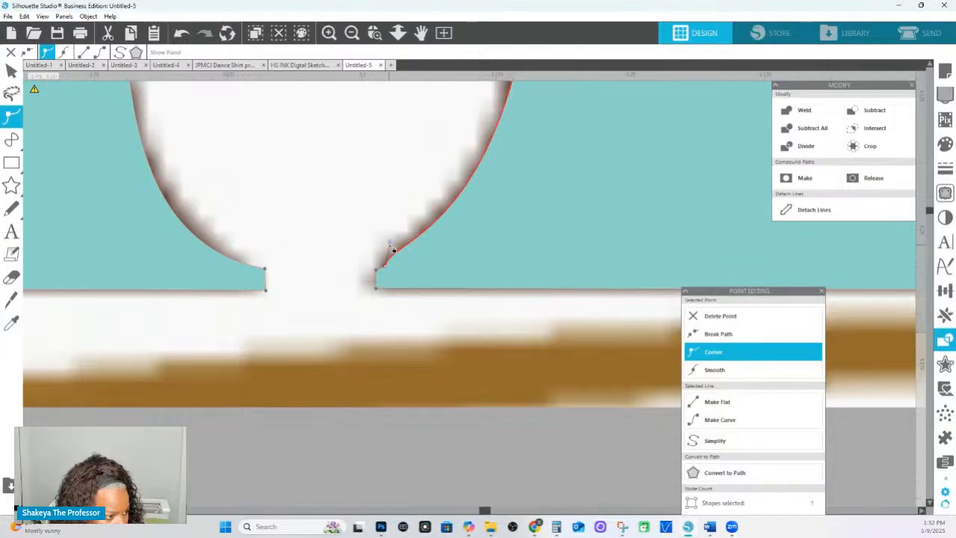
left_click_drag(393, 244, 418, 249)
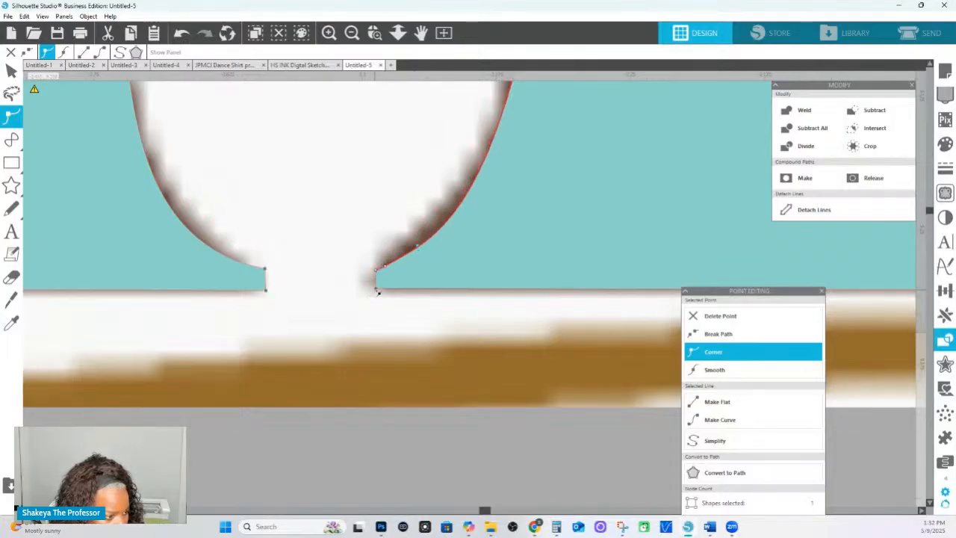
- Extend the inner serif tip of the n's second foot slightly outward and clean up the extra points where the curve meets it
key("Left")
key("Left")
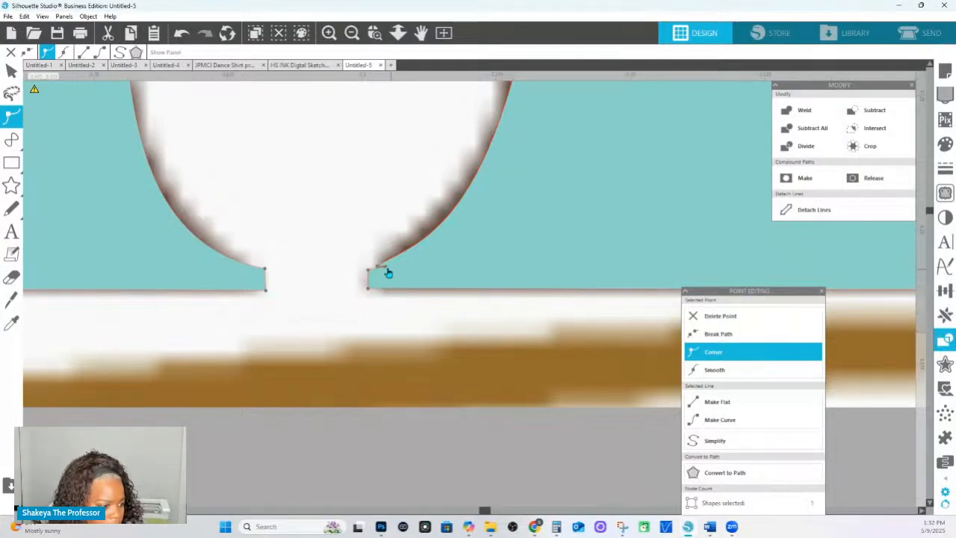
left_click(388, 269)
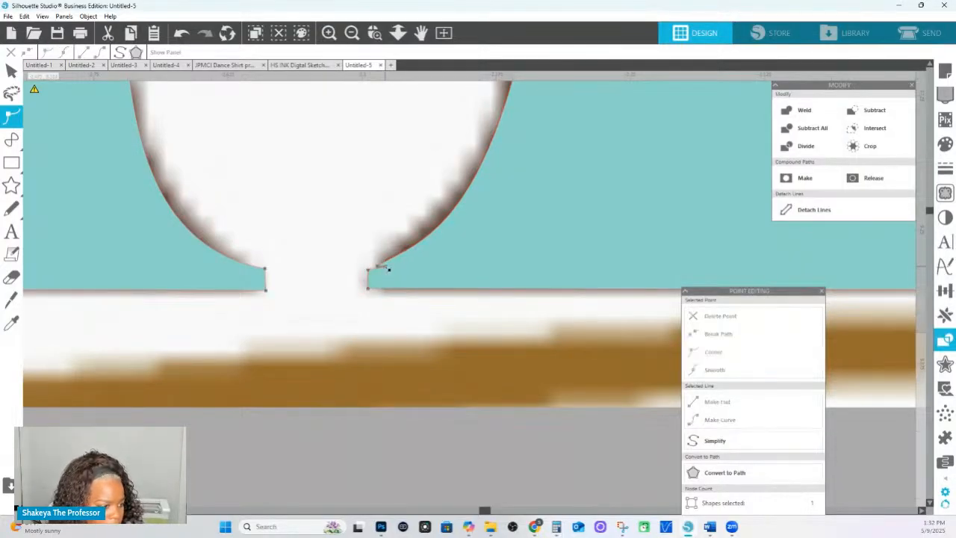
left_click(734, 314)
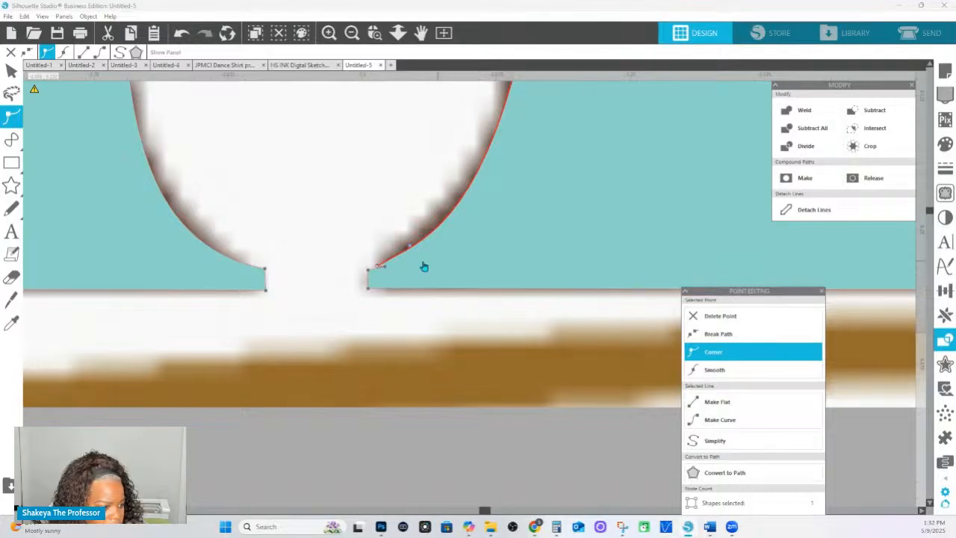
left_click(718, 316)
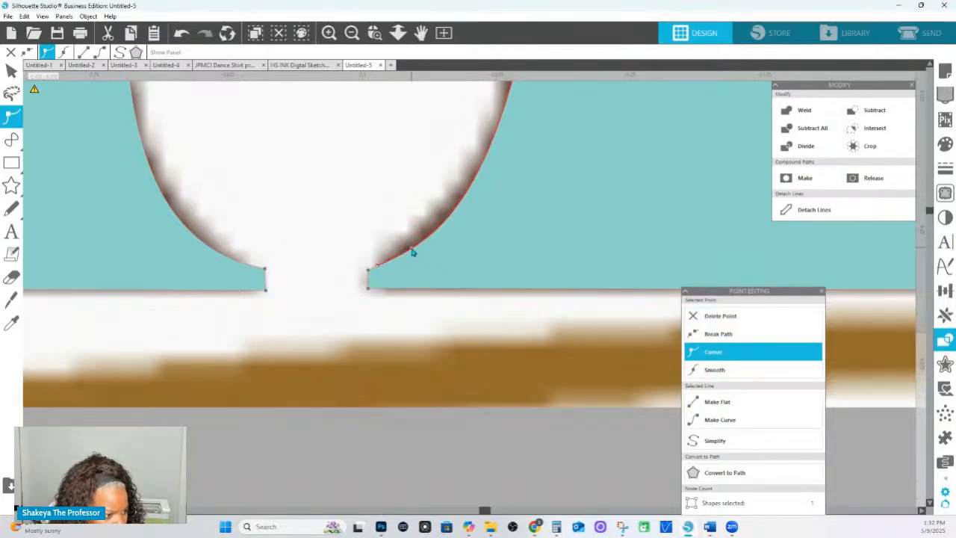
- Examine the outer serif of the n's second foot with its points shown, and compare the whole word
left_click(398, 33)
left_click_drag(454, 299, 438, 35)
left_click(586, 403)
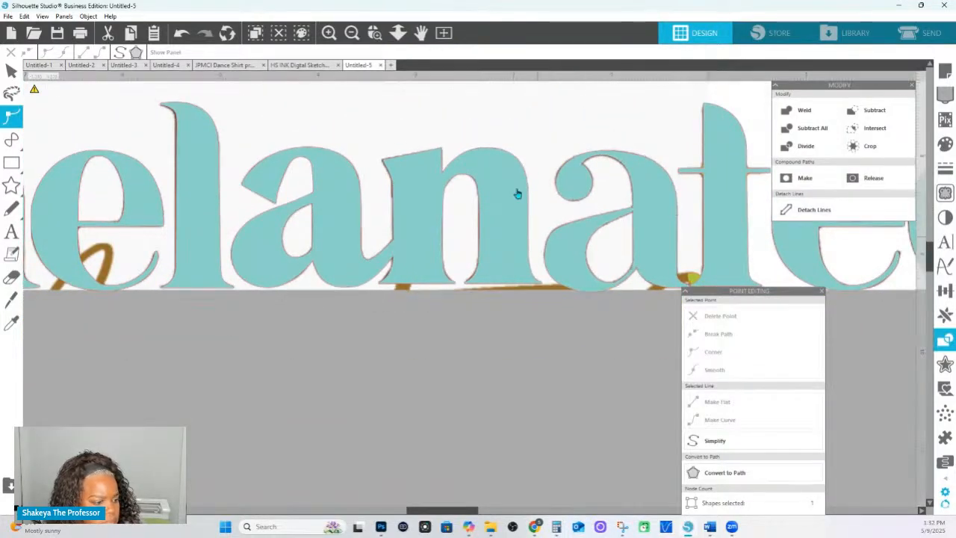
left_click(377, 36)
left_click(539, 283)
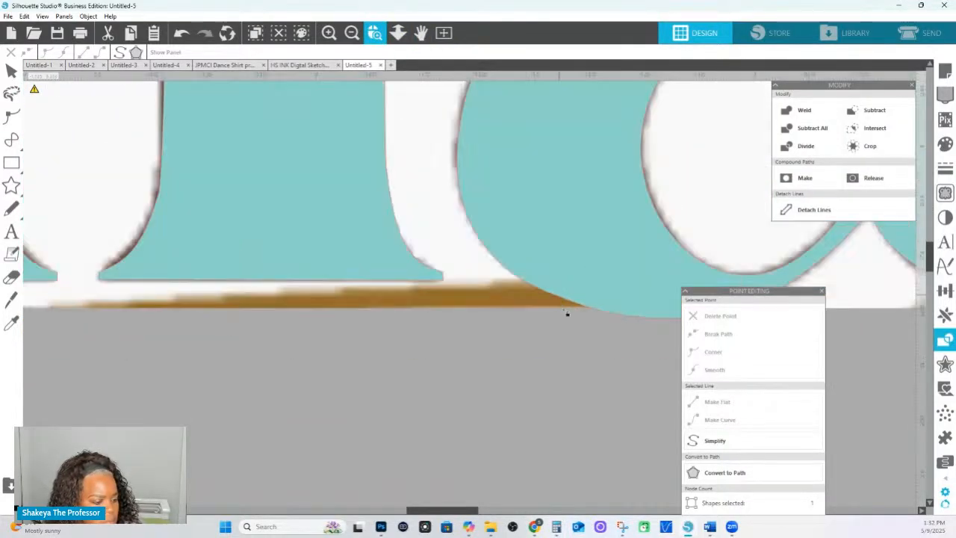
left_click(425, 263)
double_click(416, 271)
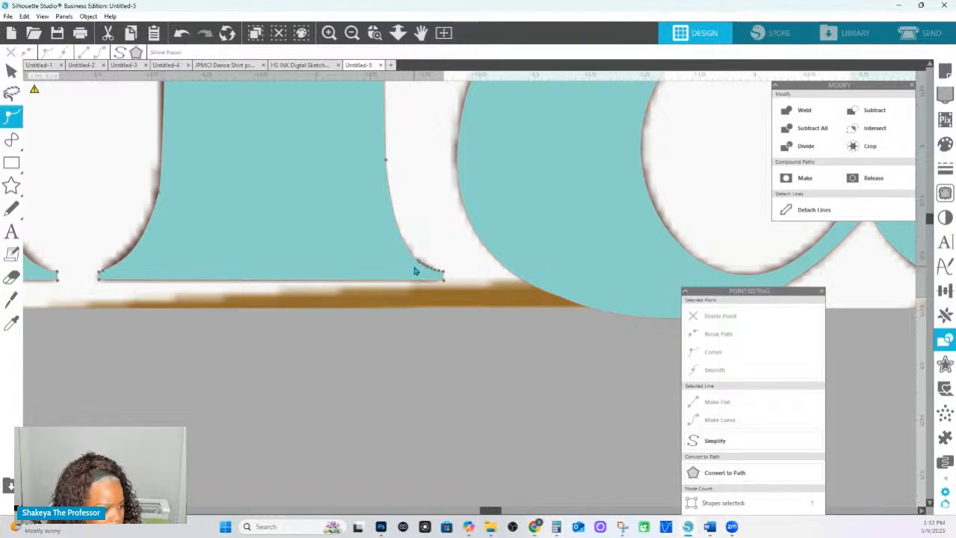
left_click(398, 32)
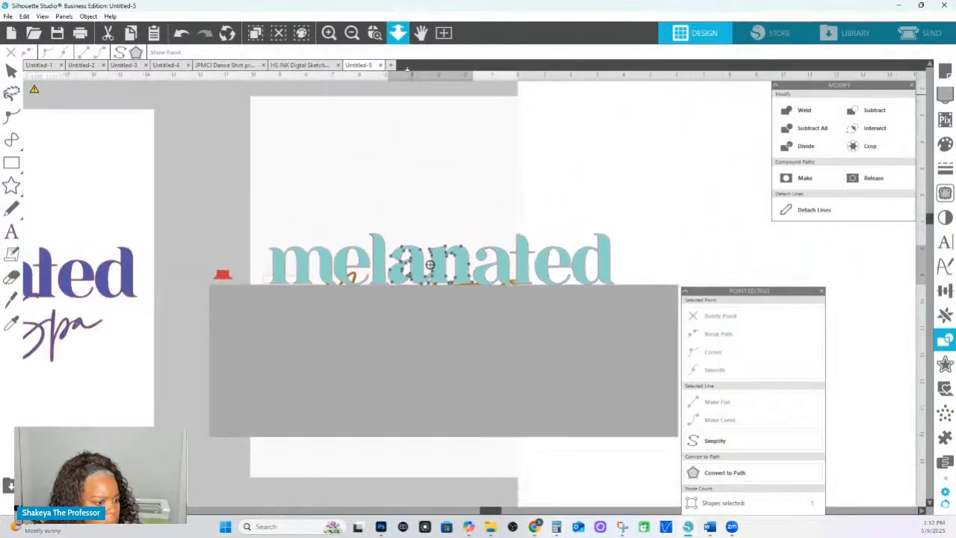
left_click(319, 168)
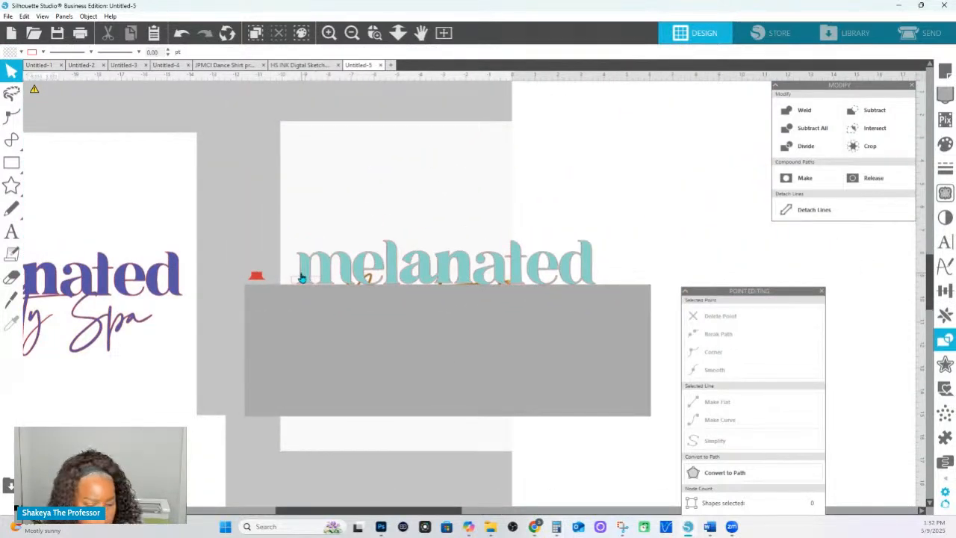
- Select all the letters of the teal word "melanated" together and remove their outline colour
left_click(304, 274)
left_click(379, 273, "shift")
left_click(389, 270, "shift")
left_click(418, 274, "shift")
left_click(441, 271, "shift")
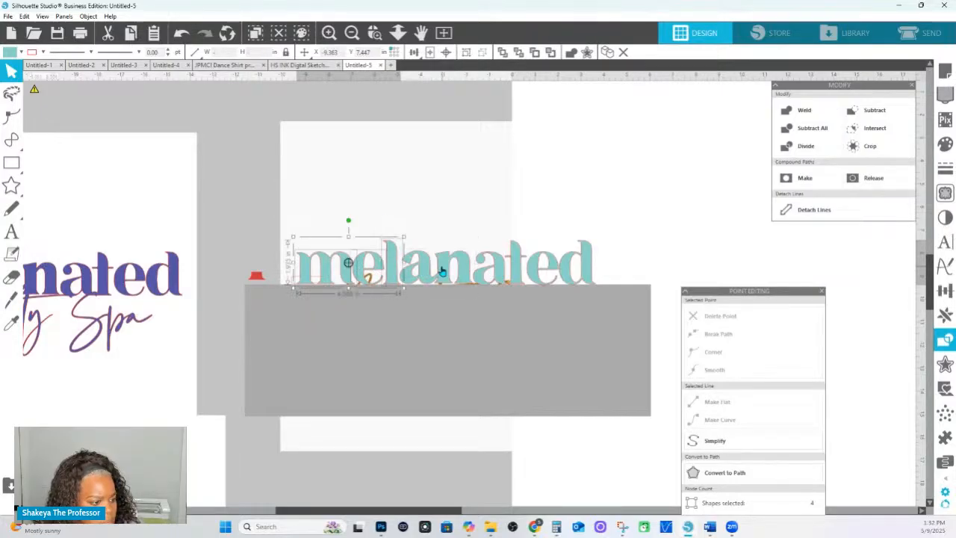
left_click(482, 274, "shift")
left_click(518, 274, "shift")
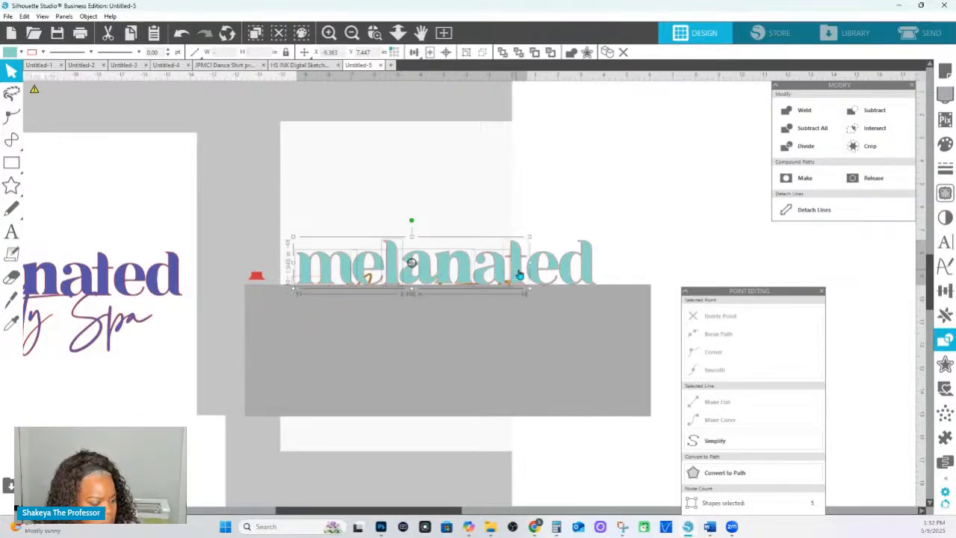
left_click(540, 274, "shift")
left_click(584, 273, "shift")
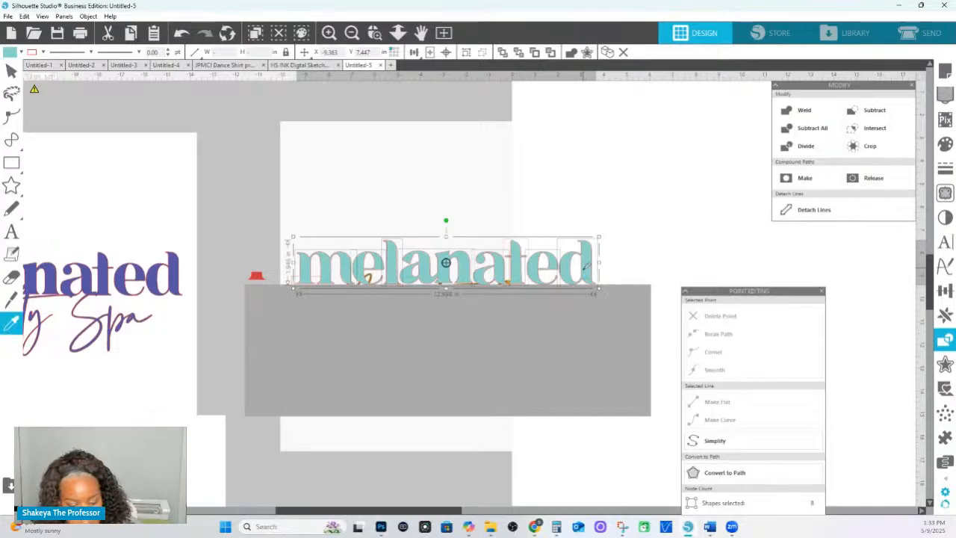
left_click(43, 54)
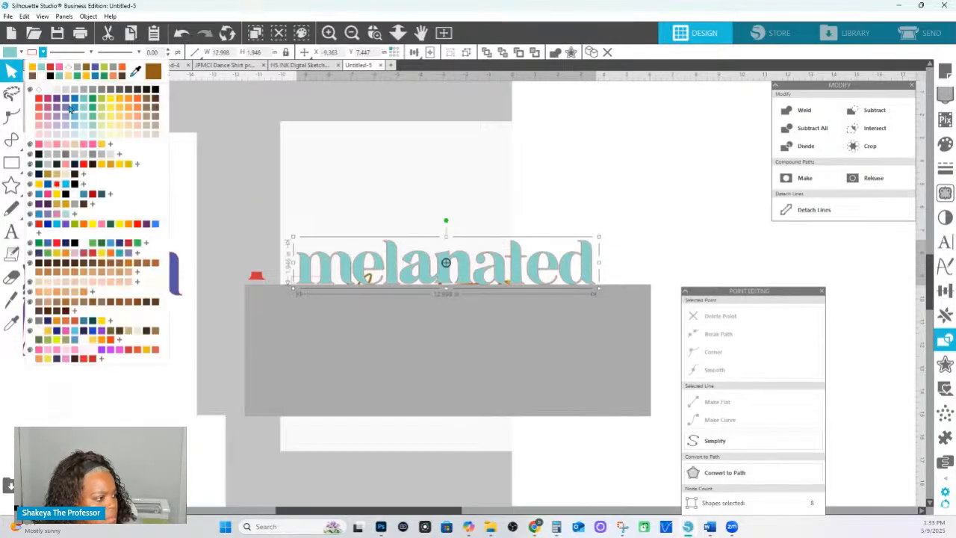
left_click(40, 89)
- Move the large grey rectangle down, off the "Beauty Spa" script below the teal word
left_click_drag(437, 361, 465, 511)
left_click(285, 226)
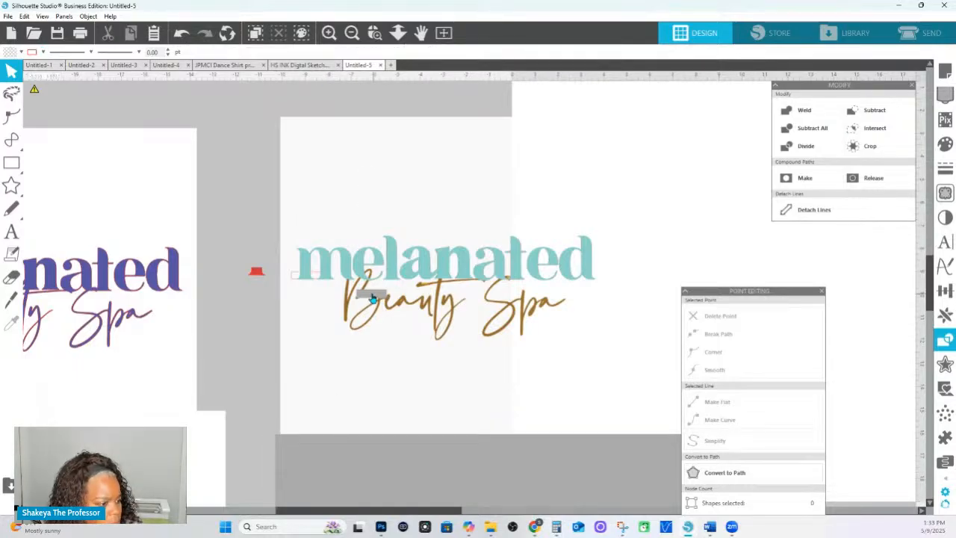
- Move the brown reference image aside and place the spare gold "Beauty Spa" script over the traced script beneath the teal word
left_click(398, 33)
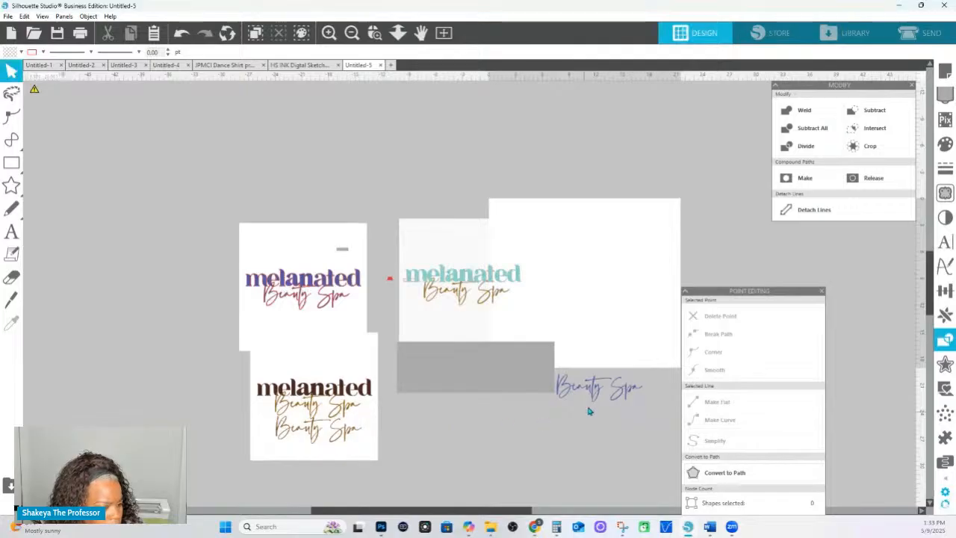
left_click_drag(348, 441, 555, 507)
left_click_drag(351, 442, 494, 300)
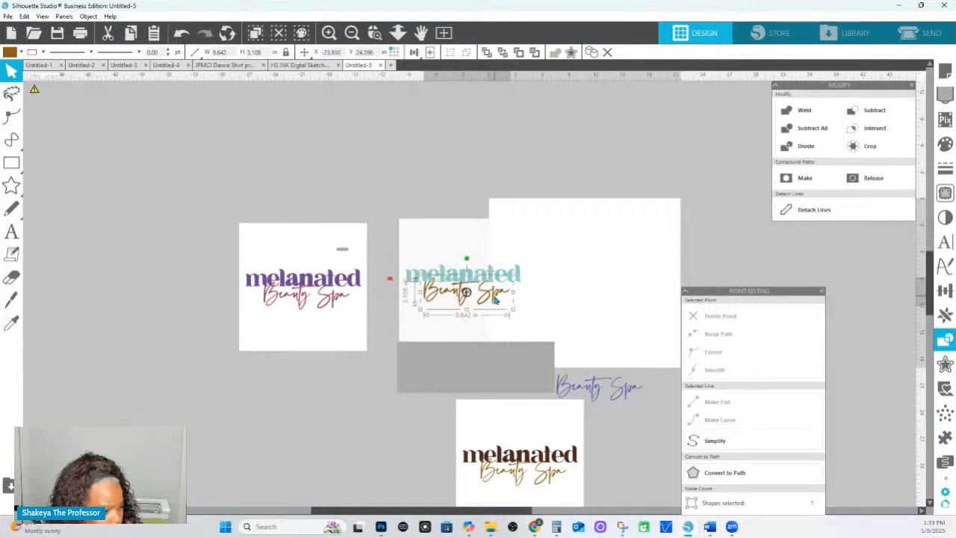
right_click(495, 299)
left_click(557, 245)
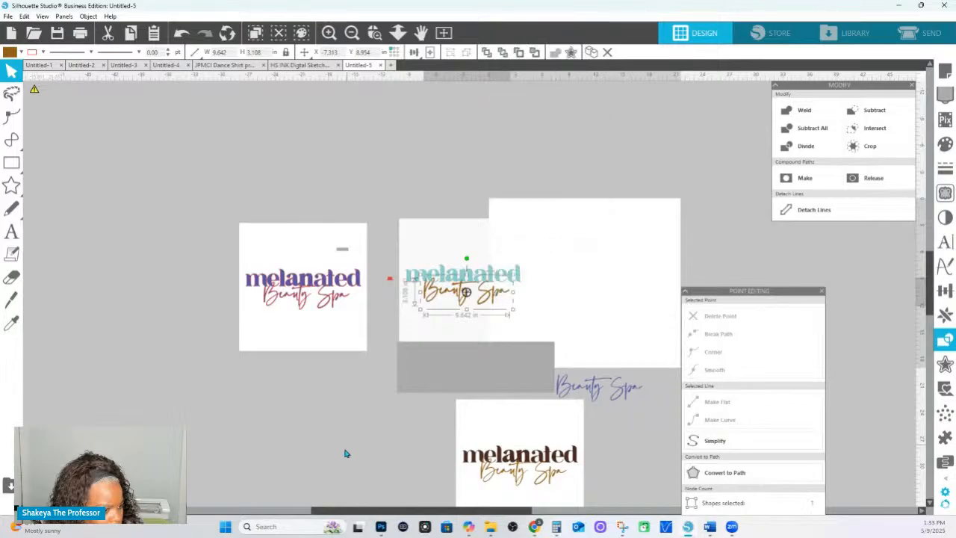
- Fill the teal "melanated" letters with the dark brown sampled from the reference logo
left_click(348, 450)
left_click(439, 279)
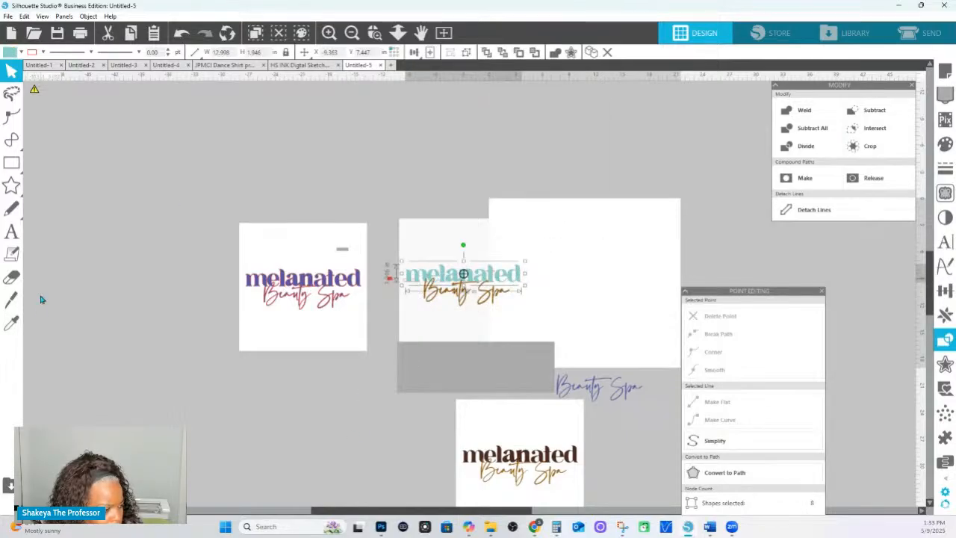
left_click(21, 51)
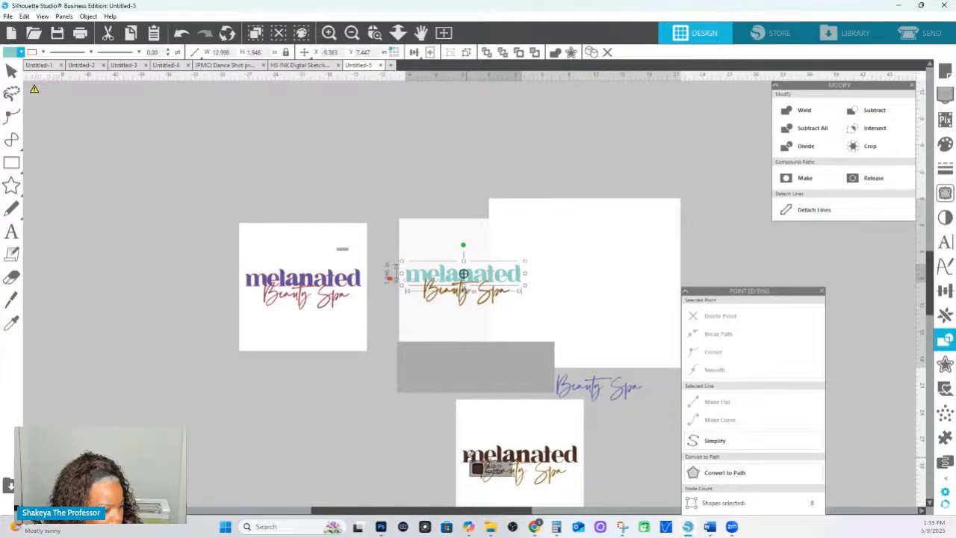
left_click(478, 467)
left_click(419, 360)
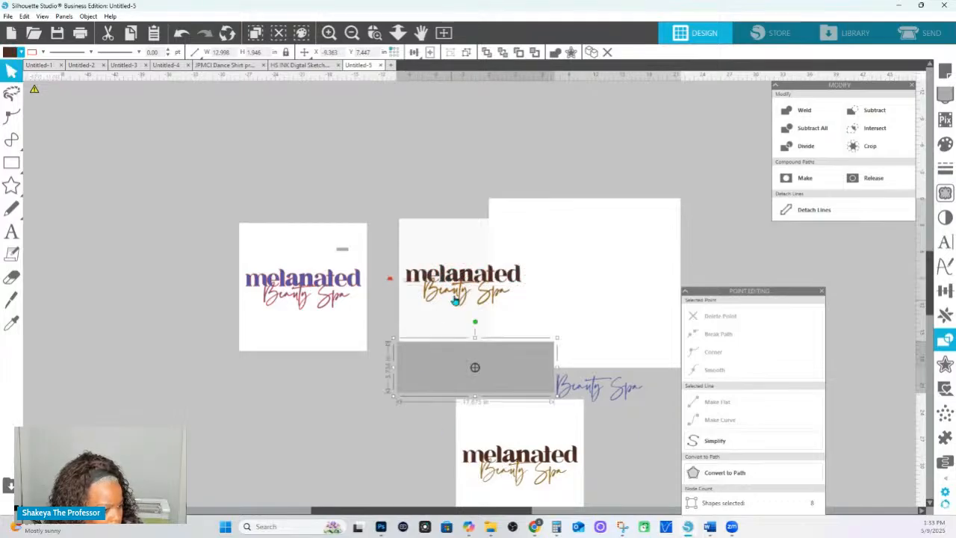
- Nudge the gold "Beauty Spa" script slightly up to match the reference script beneath it
left_click(464, 294)
left_click(374, 32)
left_click_drag(377, 257, 565, 310)
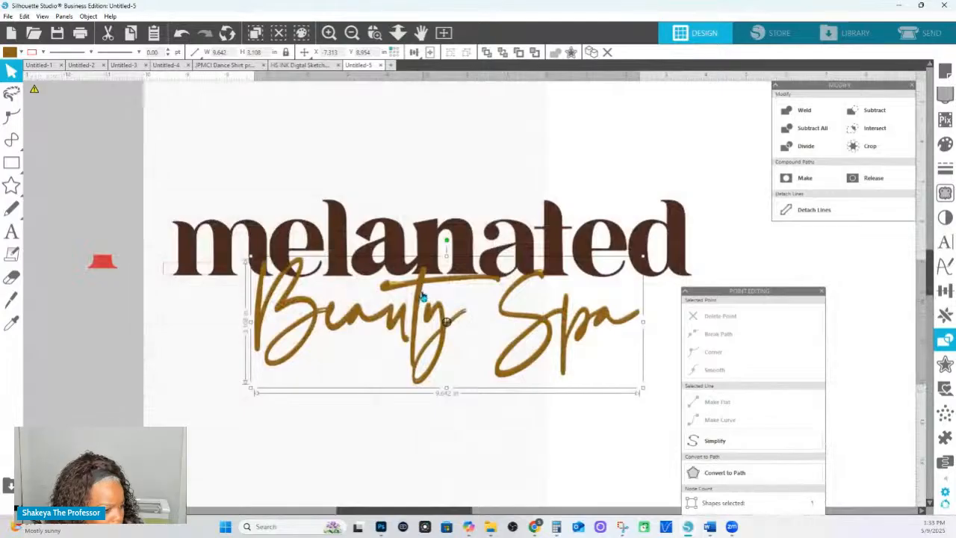
left_click_drag(420, 292, 419, 291)
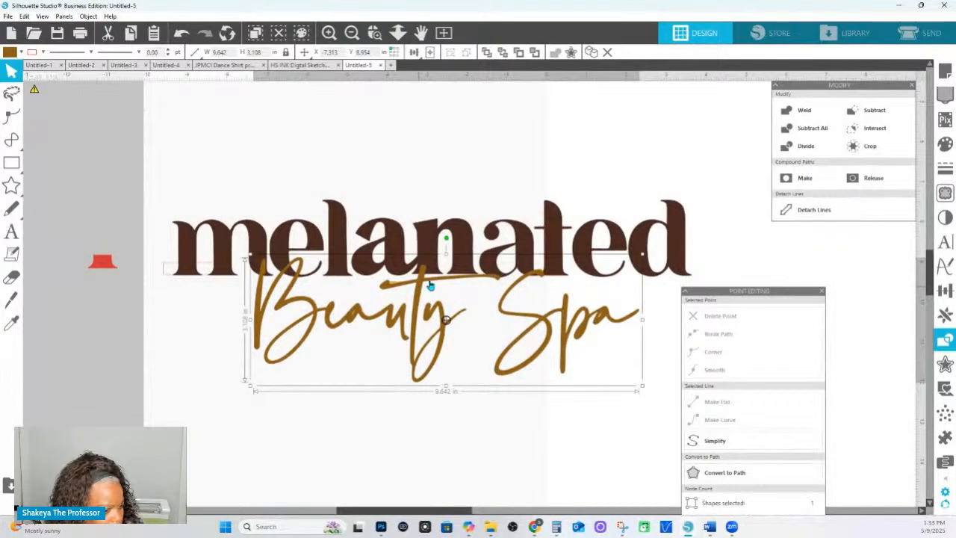
- Group the brown "melanated" letters with the gold script and move the finished logo into the empty area below the purple tracing
left_click(469, 255, "shift")
left_click(398, 33)
mouse_move(407, 160)
left_mouse_down()
mouse_move(408, 215)
mouse_move(418, 154)
left_mouse_up()
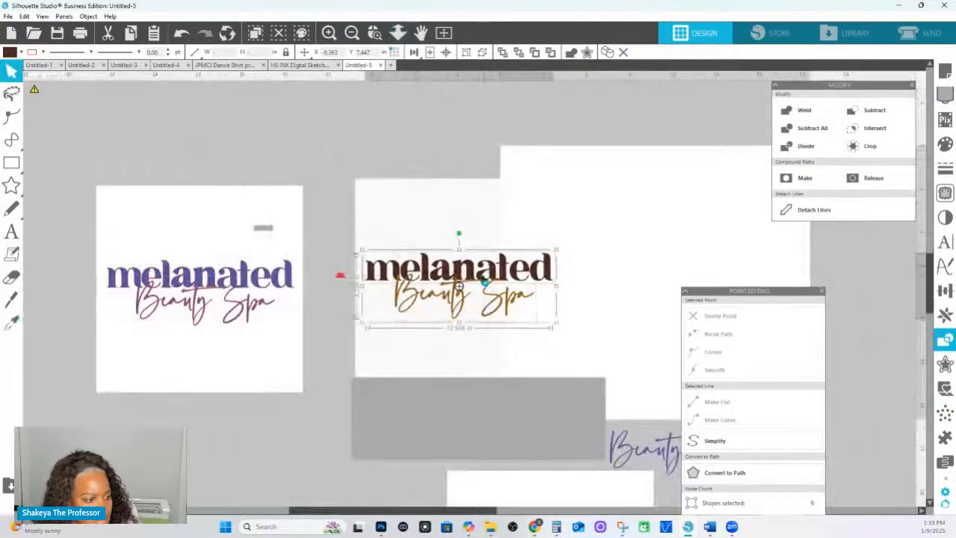
left_click_drag(494, 279, 283, 430)
left_click(363, 386)
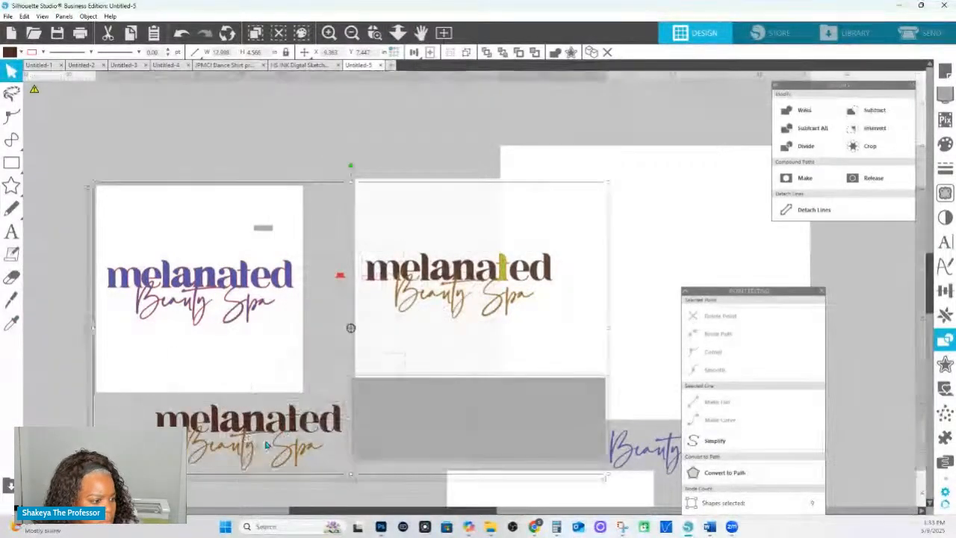
- Move the square reference image out from under the purple tracing and set it directly beside the finished logo
left_click(425, 355)
left_click(388, 173)
left_click(232, 359)
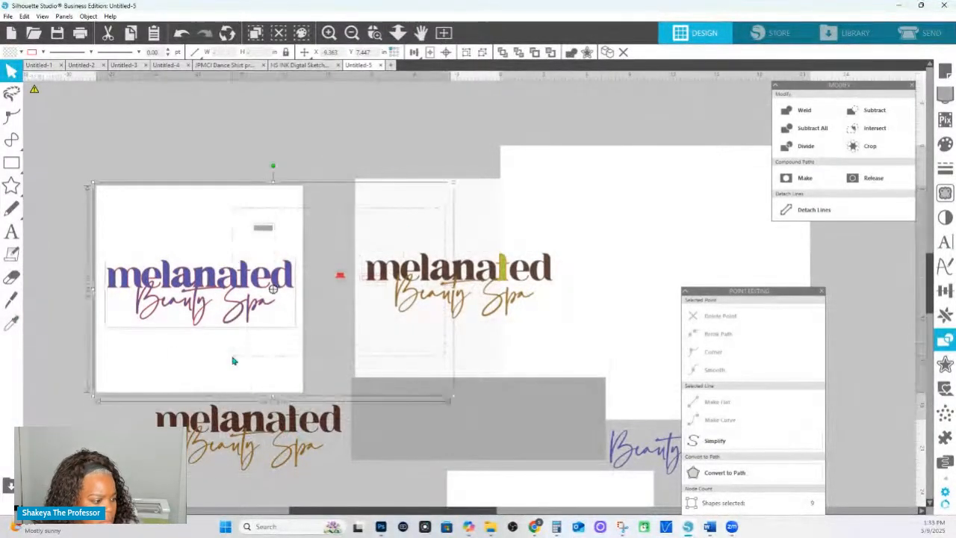
left_click(294, 181)
left_click(228, 214)
left_click_drag(228, 214, 84, 363)
key("space")
left_click_drag(177, 340, 382, 141)
left_click_drag(348, 200, 339, 202)
left_click(67, 166)
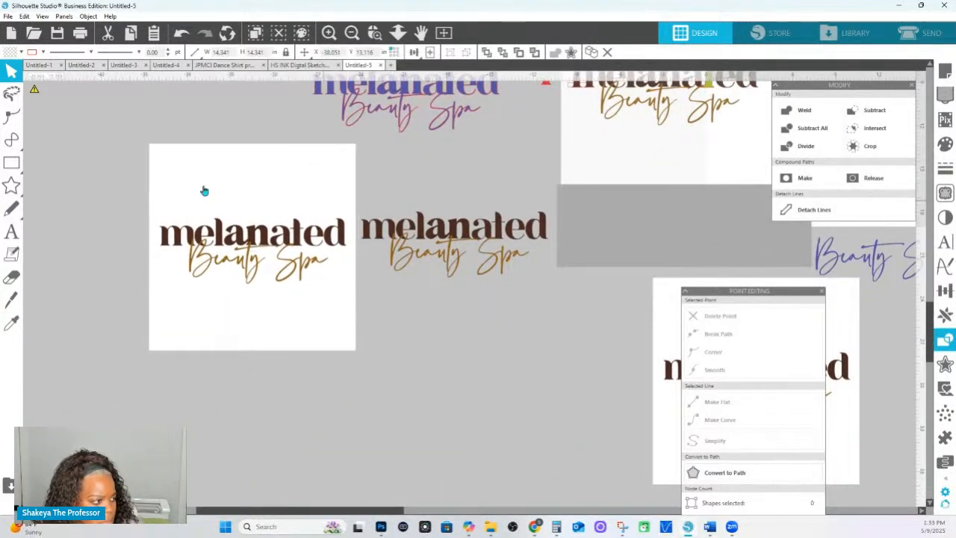
left_click(12, 163)
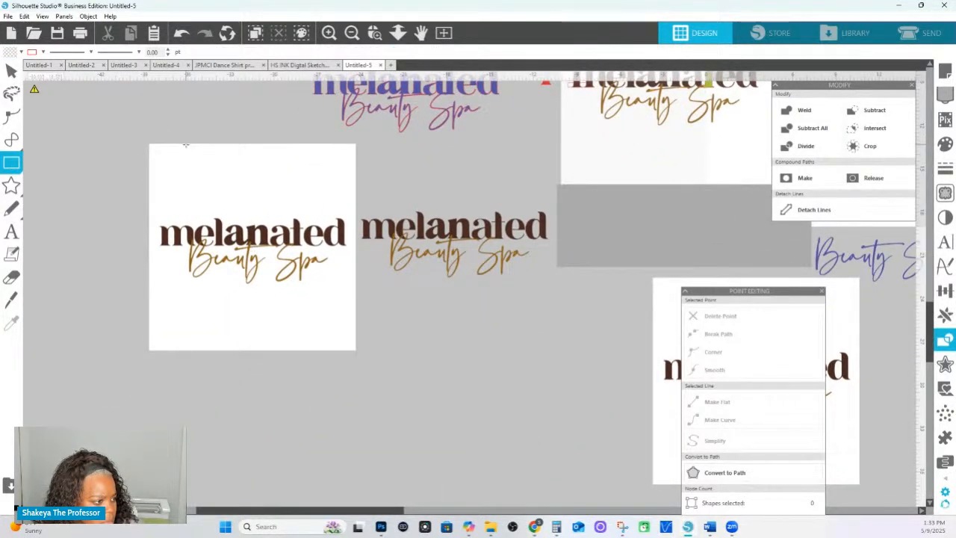
left_click_drag(190, 144, 464, 348)
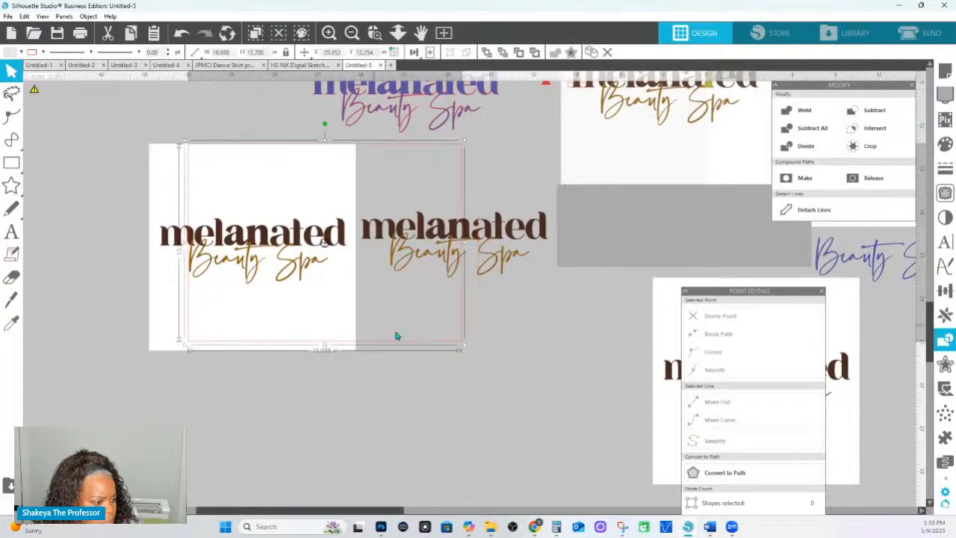
key("Delete")
- Give the finished logo a white background by duplicating the reference square beside it, filling the copy with sampled white and sending it to the back
left_click(284, 175)
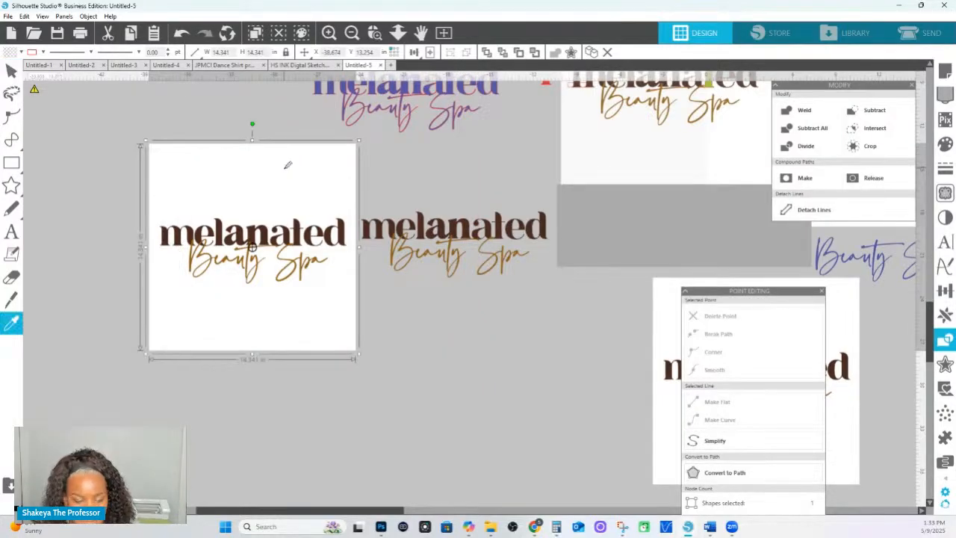
key("ctrl+d")
left_click(20, 52)
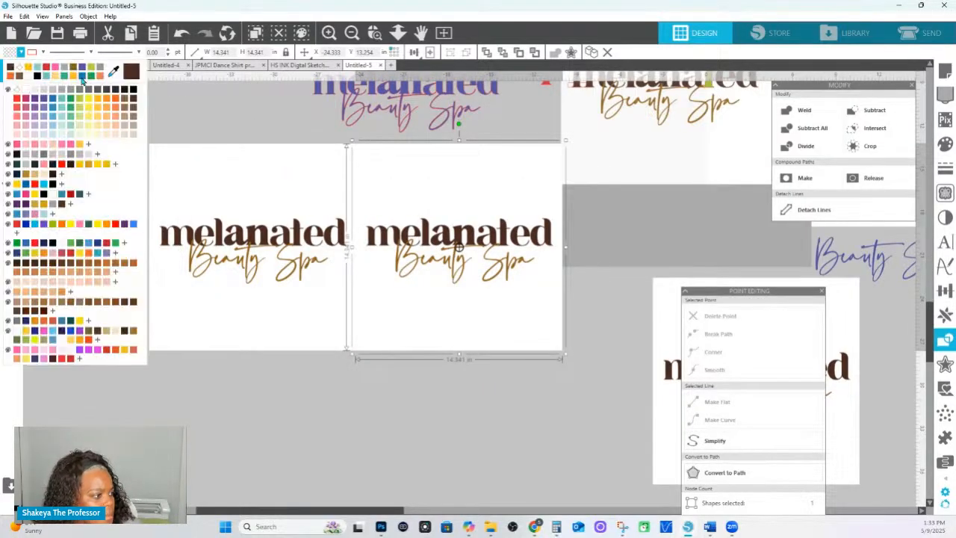
left_click(111, 74)
left_click(367, 192)
right_click(371, 190)
left_click(416, 383)
left_click_drag(501, 406, 162, 177)
left_click(398, 273)
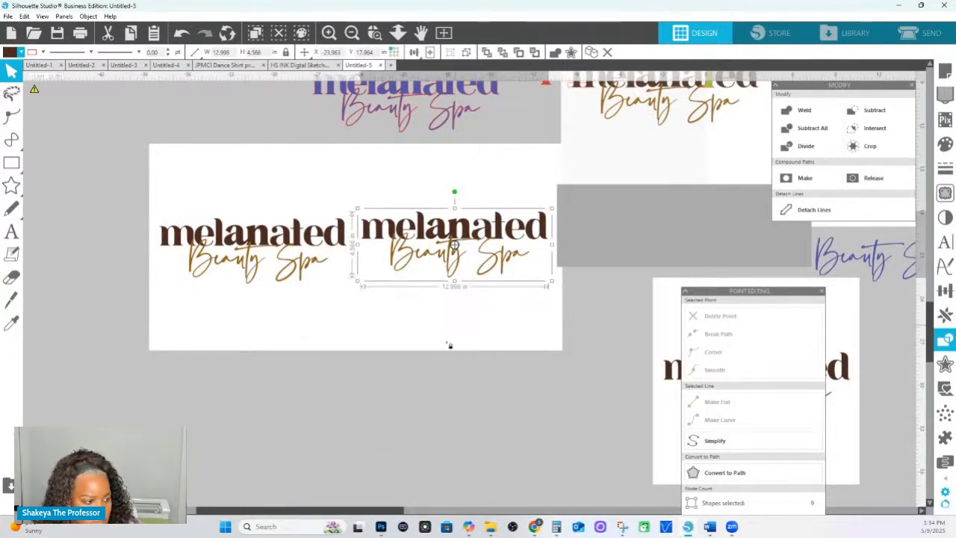
left_click(413, 403)
left_click_drag(170, 371, 405, 287)
key("ctrl+z")
key("Escape")
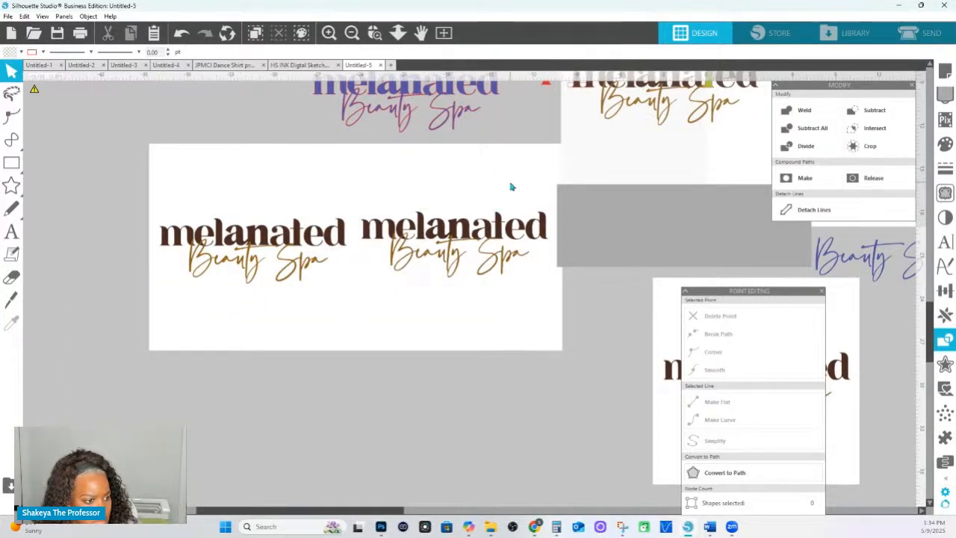
- Unlock Layer 2 and move the reference logo, the finished logo and their white backgrounds together into clear space
mouse_move(945, 461)
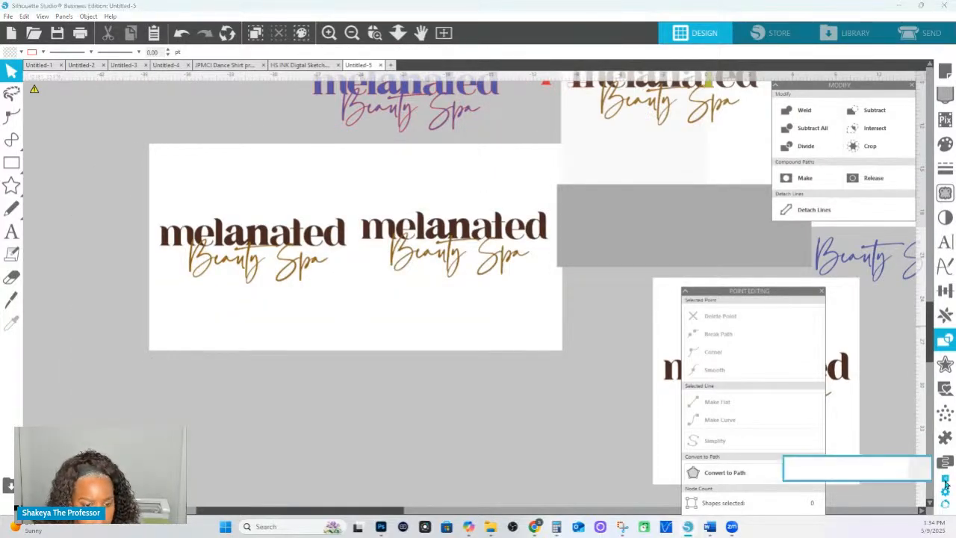
left_click(844, 468)
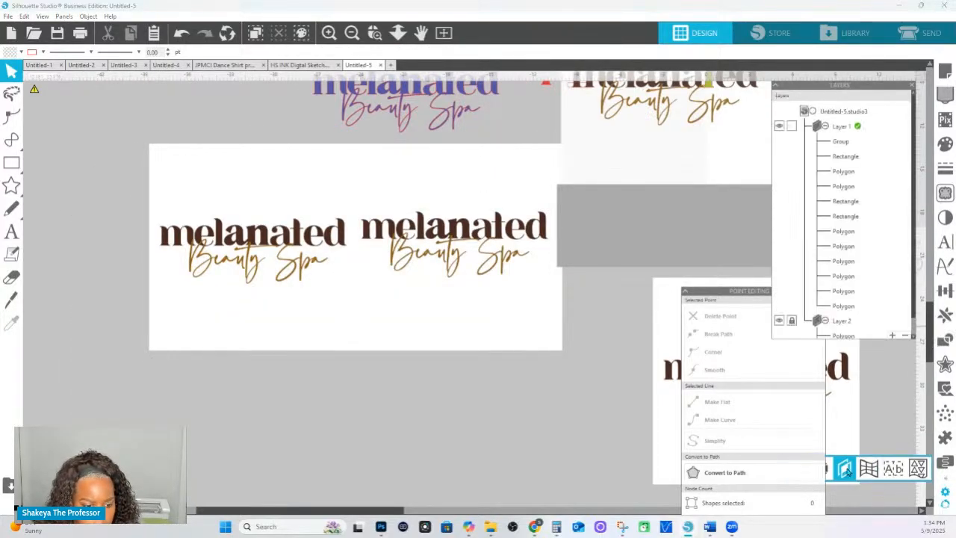
left_click(792, 322)
left_click_drag(516, 406, 240, 230)
left_click_drag(508, 193, 441, 251)
key("Escape")
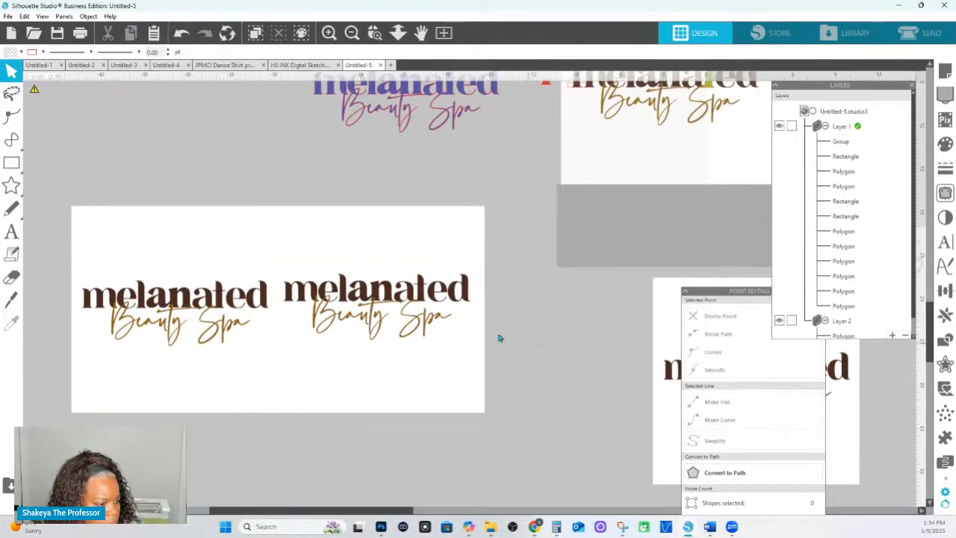
- Nudge the finished logo down on its white background to line it up with the reference logo
left_click_drag(528, 344, 357, 270)
left_click(383, 233, "shift")
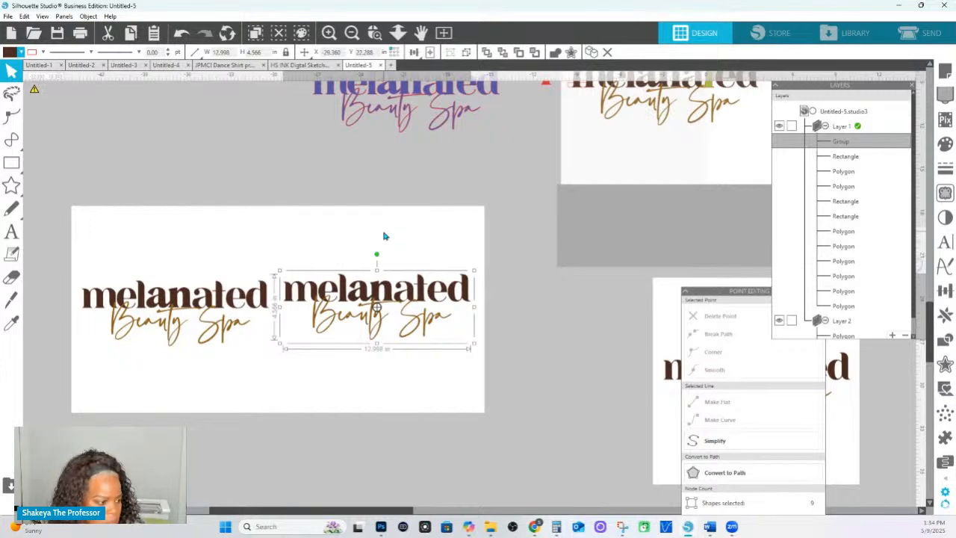
key("Down")
key("Down")
key("Down")
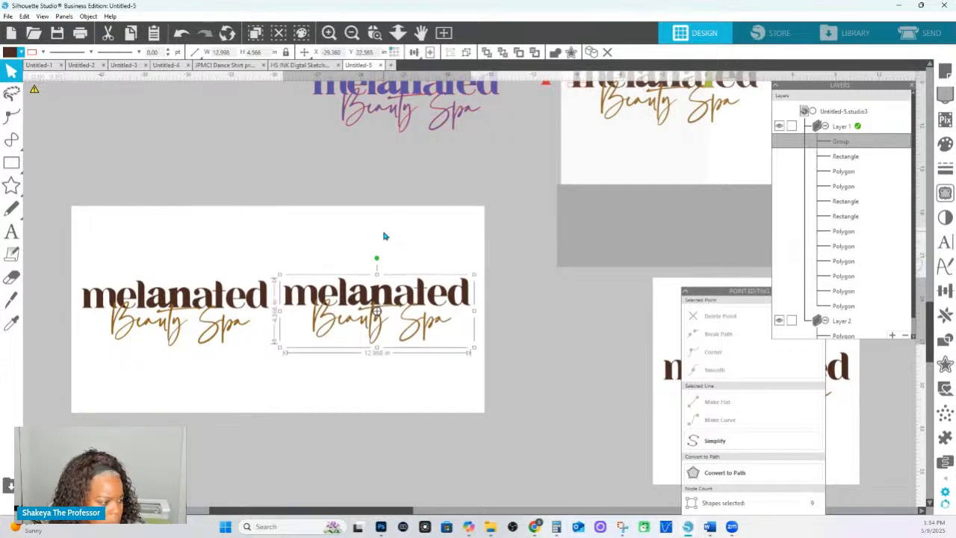
- Compare the finished logo with the reference logo side by side, examining the letter edges of both at close range
left_click(374, 32)
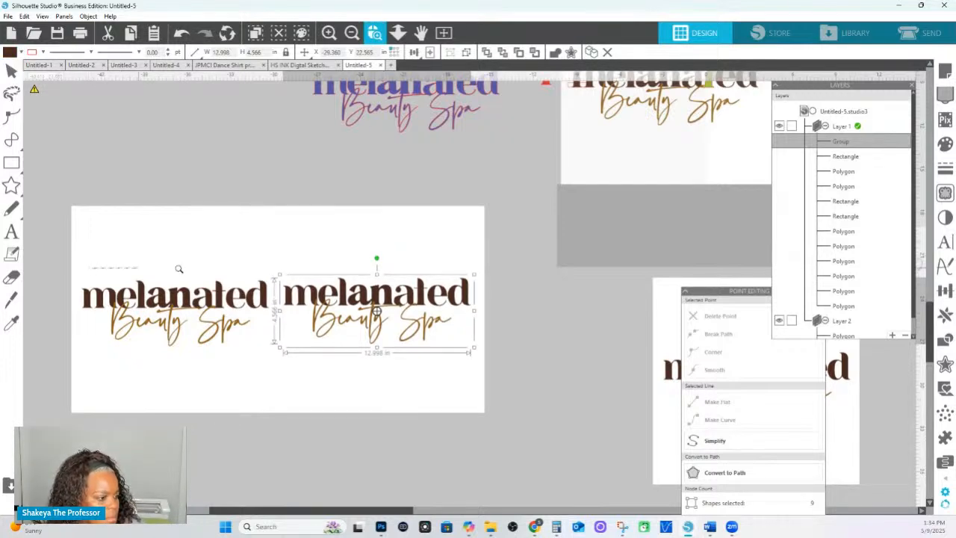
left_click_drag(84, 271, 532, 358)
left_click_drag(556, 400, 513, 341)
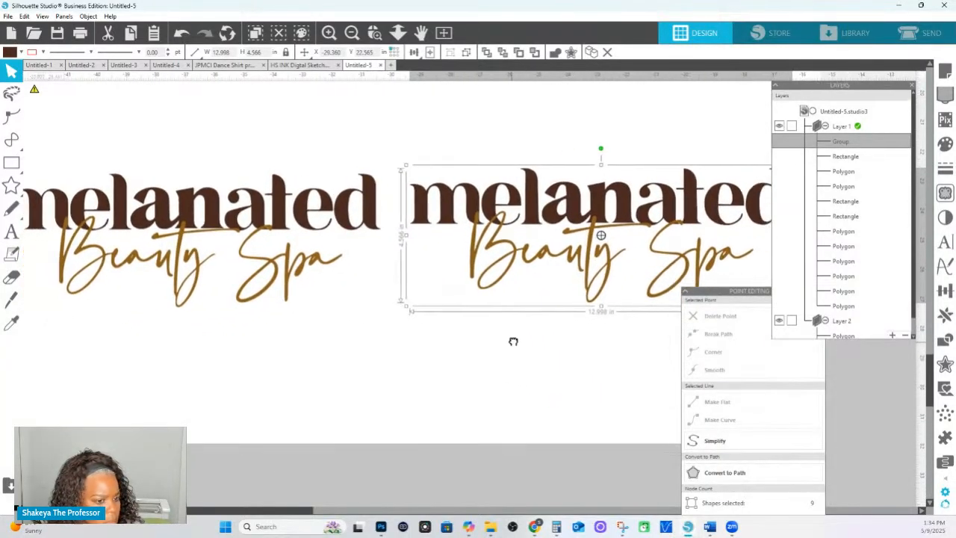
left_click(910, 88)
left_click(811, 293)
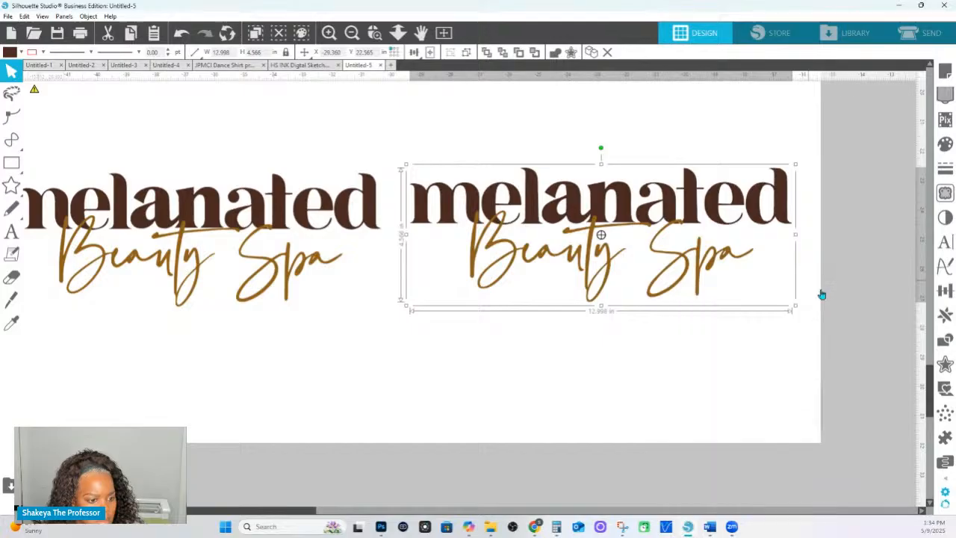
left_click_drag(467, 381, 601, 395)
left_click(374, 32)
left_click(809, 298)
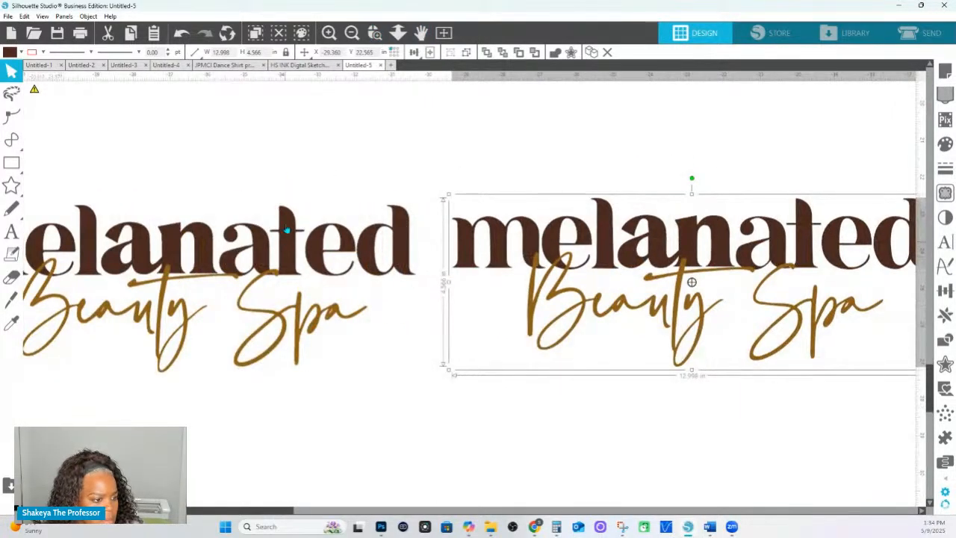
left_click(329, 32)
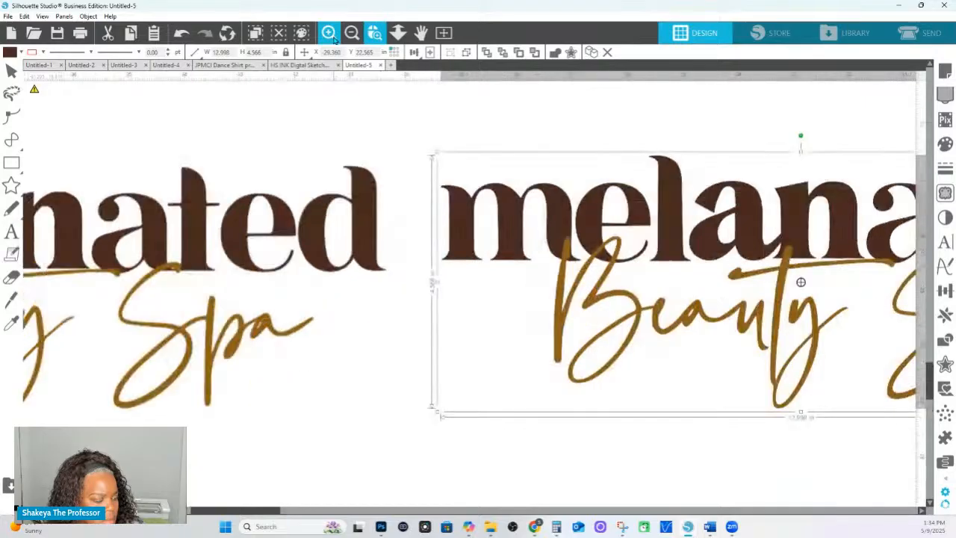
left_click(328, 32)
left_click_drag(249, 245, 948, 317)
left_click_drag(449, 218, 699, 207)
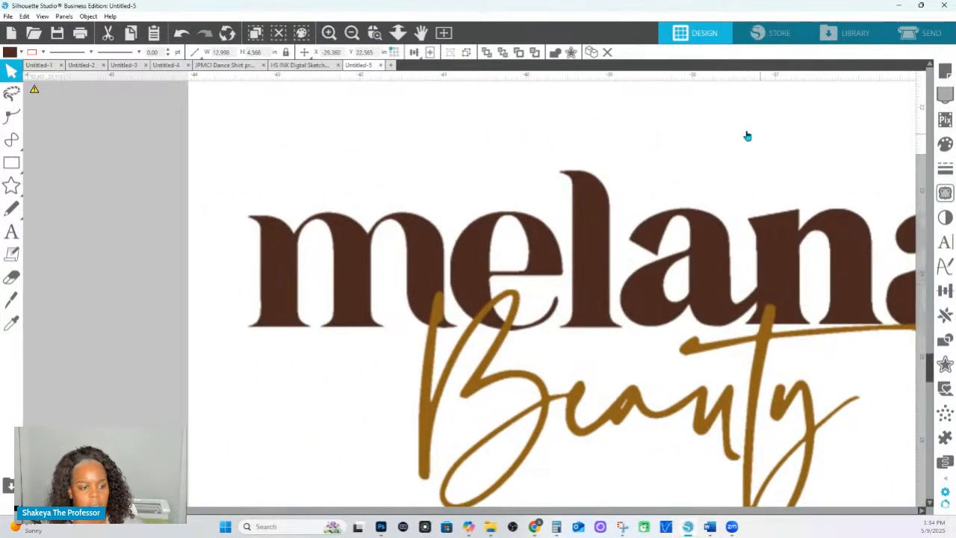
left_click_drag(901, 419, 647, 378)
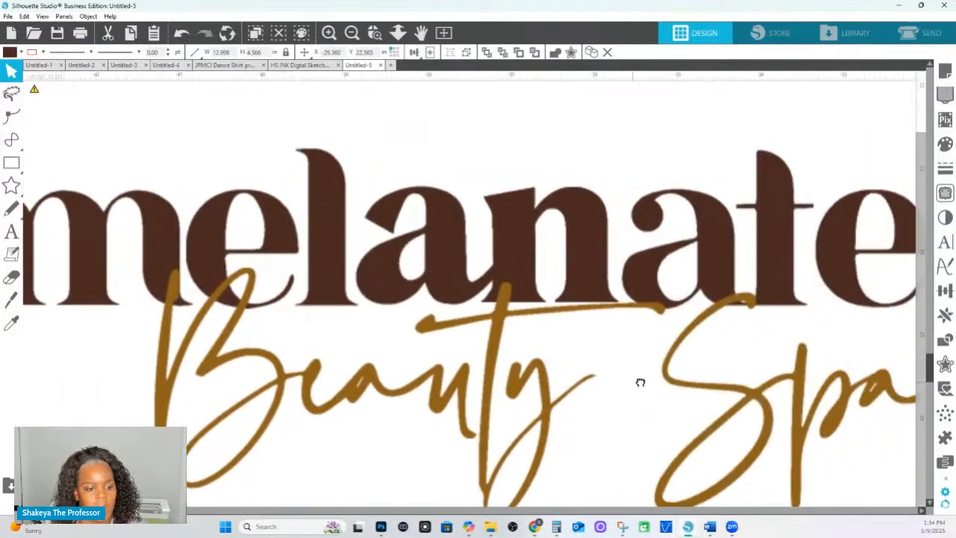
- Ungroup the finished logo and open its "Beauty Spa" script for point editing
left_click_drag(824, 348, 673, 351)
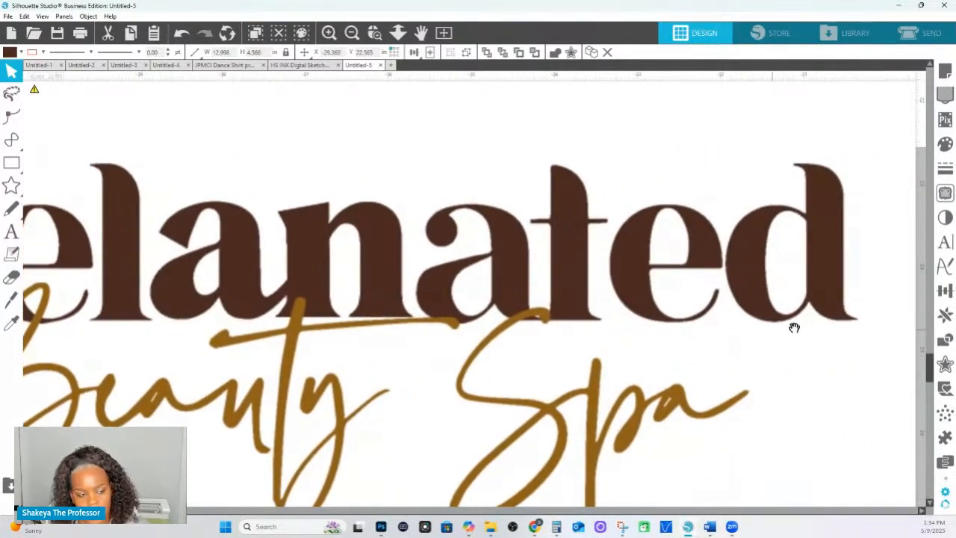
left_click_drag(855, 314, 704, 320)
left_click_drag(877, 329, 645, 331)
left_click_drag(802, 326, 746, 340)
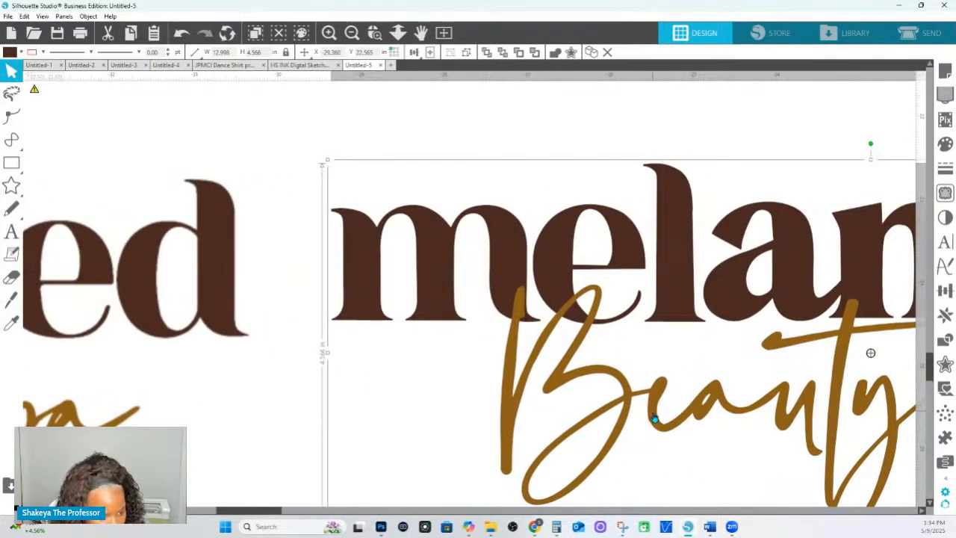
left_click(699, 448)
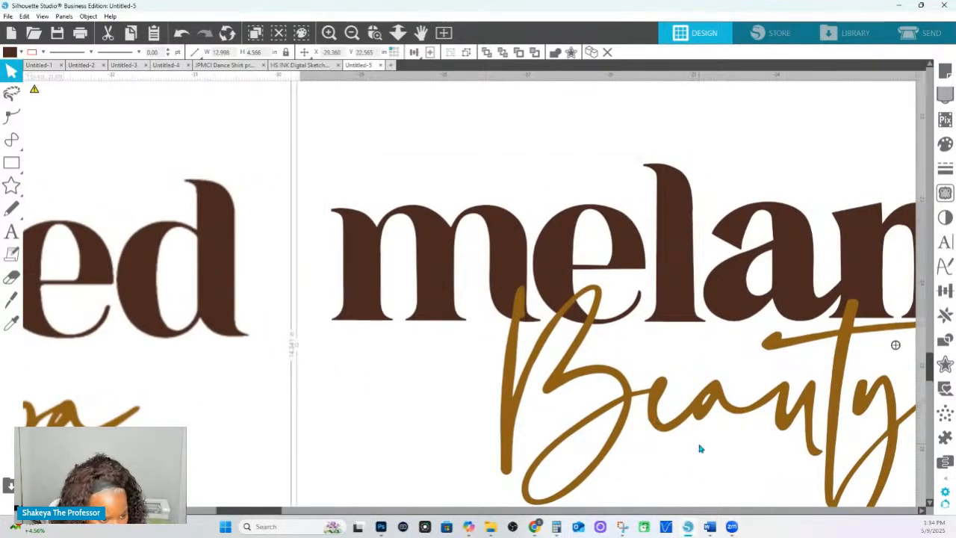
left_click(282, 360)
left_click(641, 427)
right_click(655, 427)
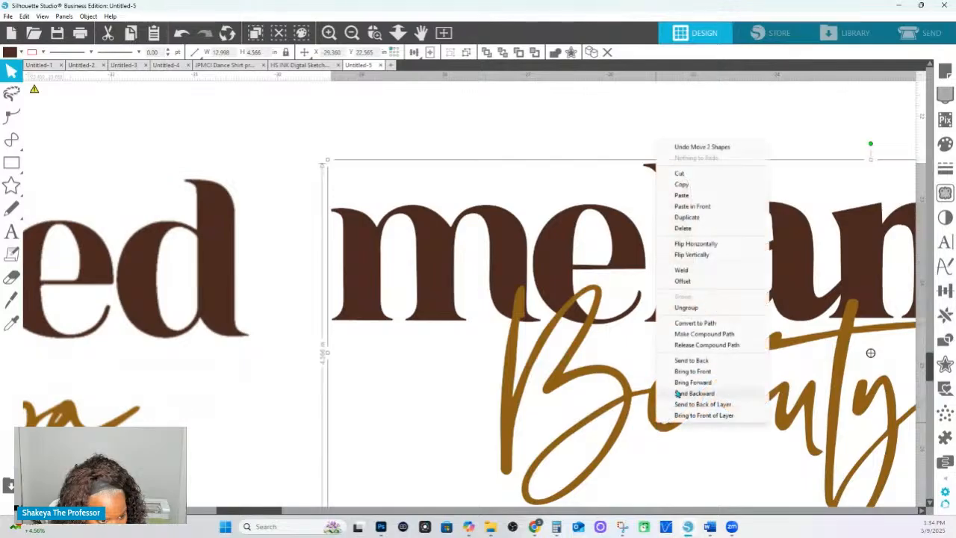
left_click(681, 307)
double_click(652, 427)
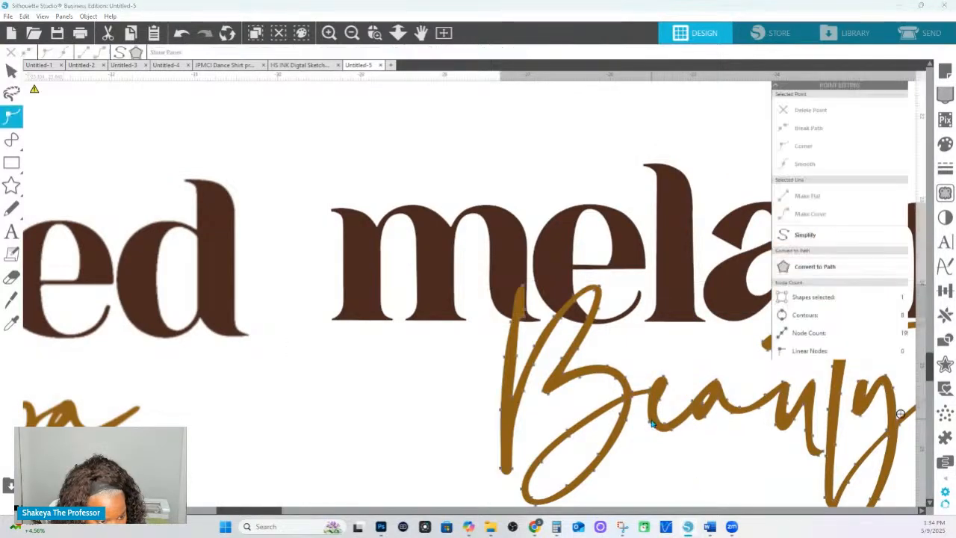
- Delete the extra point on the outer edge of the e in "Beauty" and reshape the stroke below its connecting line with the curve handle
left_click(375, 32)
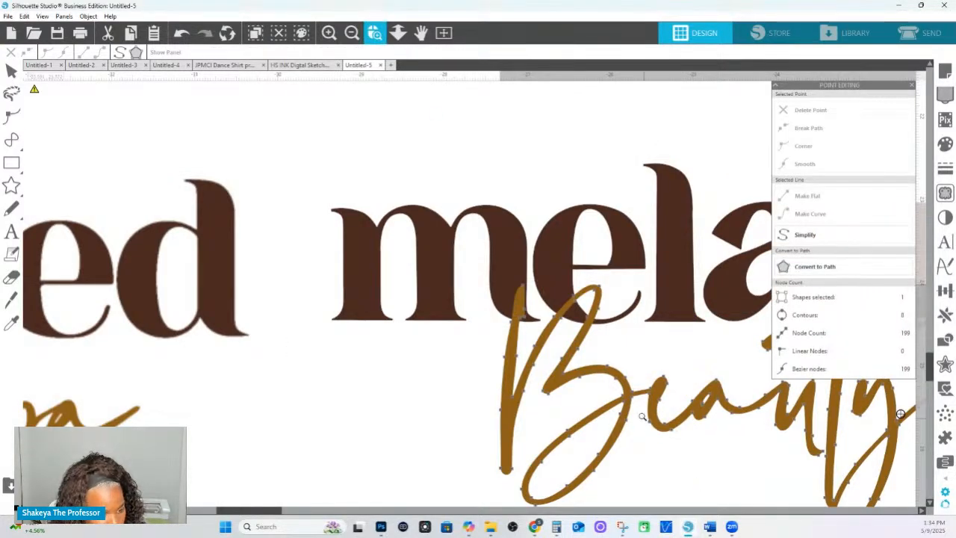
left_click(661, 430)
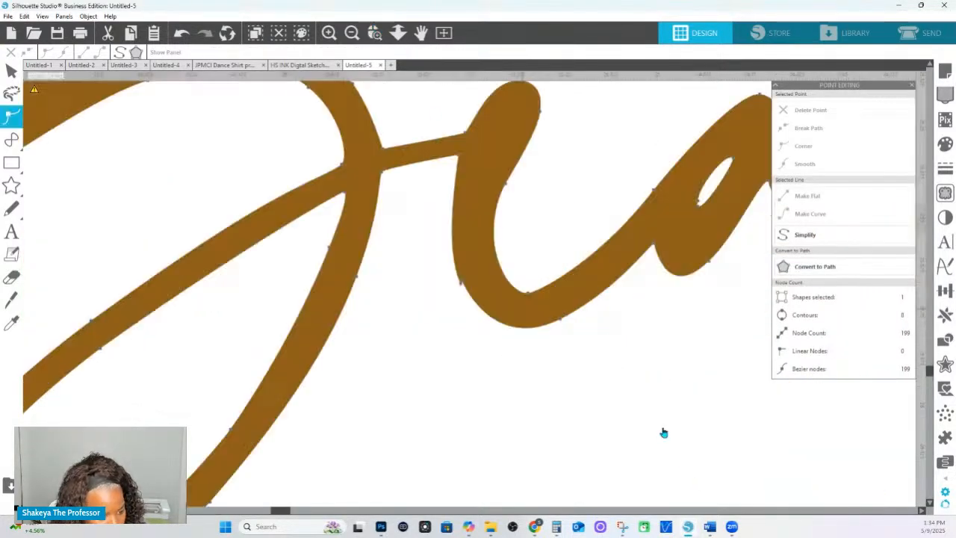
left_click(461, 285)
left_click(813, 110)
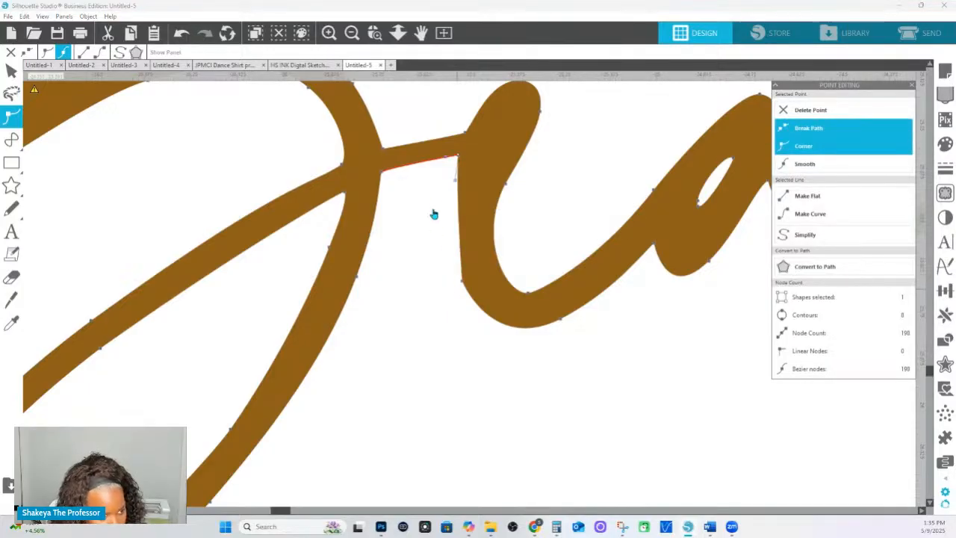
left_click_drag(455, 183, 448, 236)
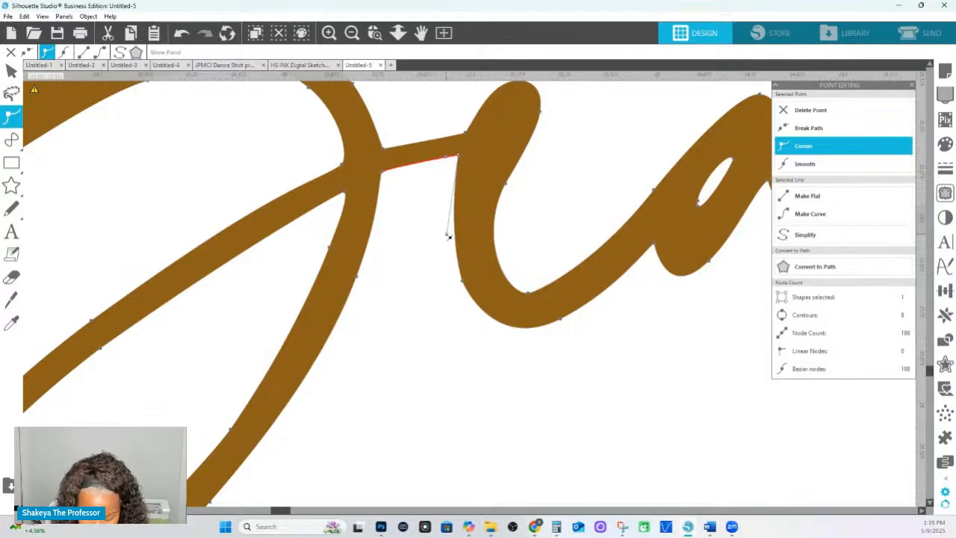
left_click_drag(449, 236, 453, 231)
left_click_drag(460, 157, 462, 155)
left_click_drag(455, 237, 450, 226)
- Refine the lower outer curve of the e in "Beauty" by adjusting its point handles into a smooth bend
left_click(458, 278)
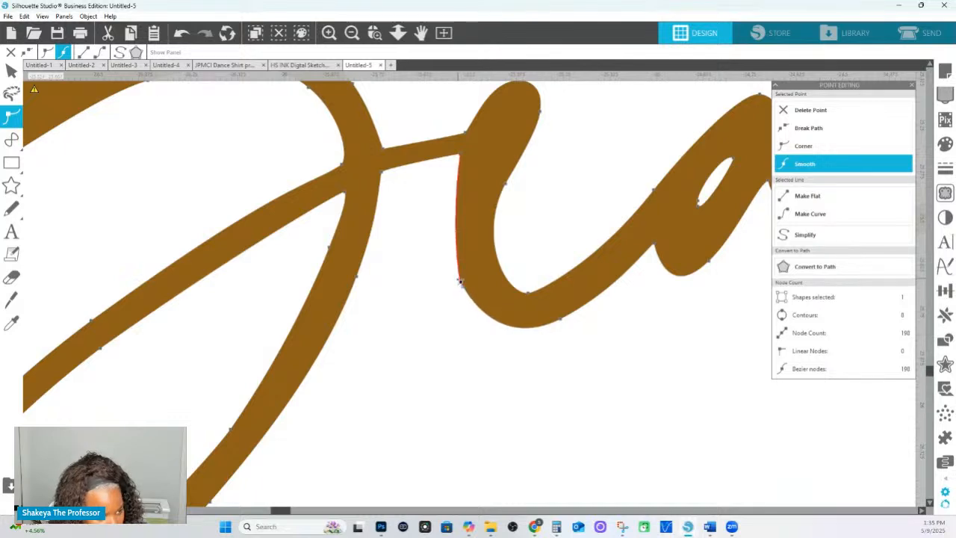
left_click(463, 157)
left_click_drag(454, 226, 448, 227)
left_click(460, 281)
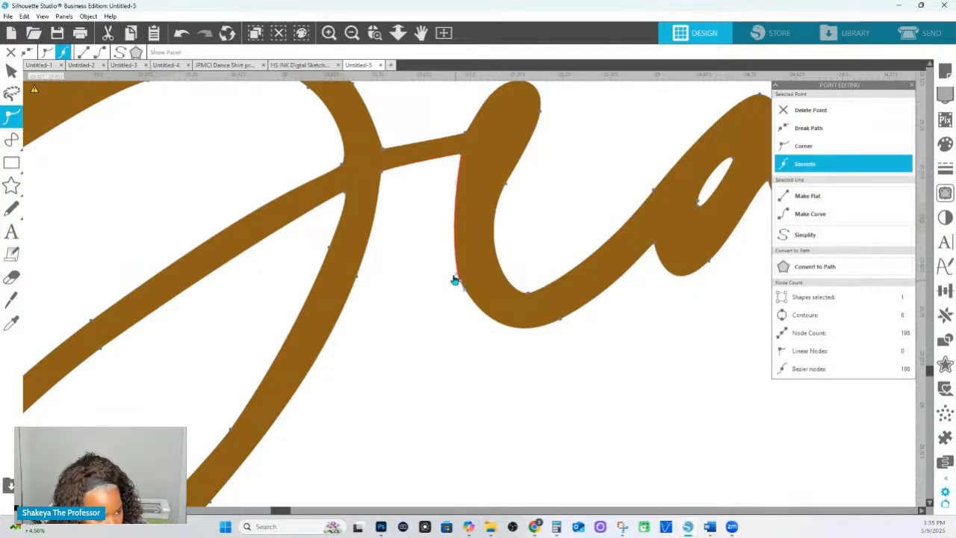
left_click_drag(457, 277, 468, 293)
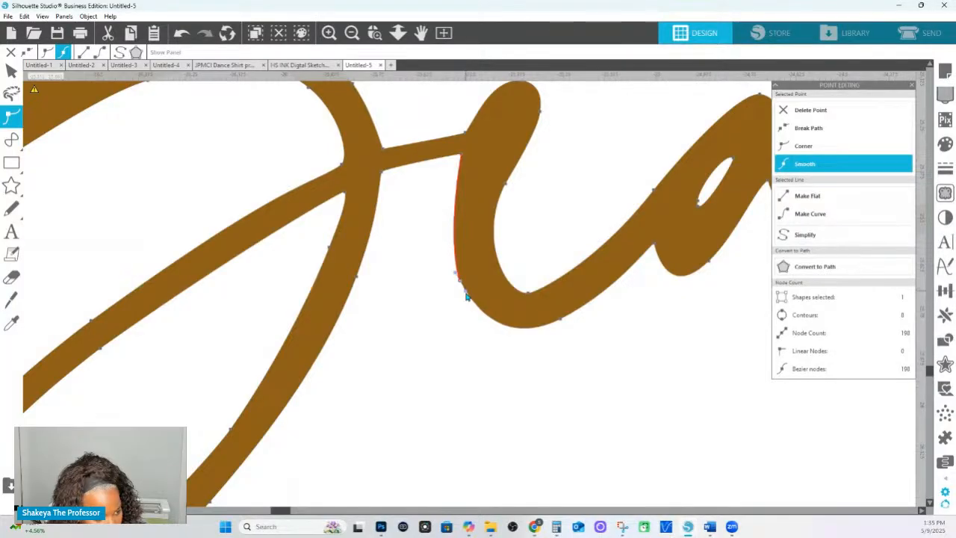
left_click(596, 353)
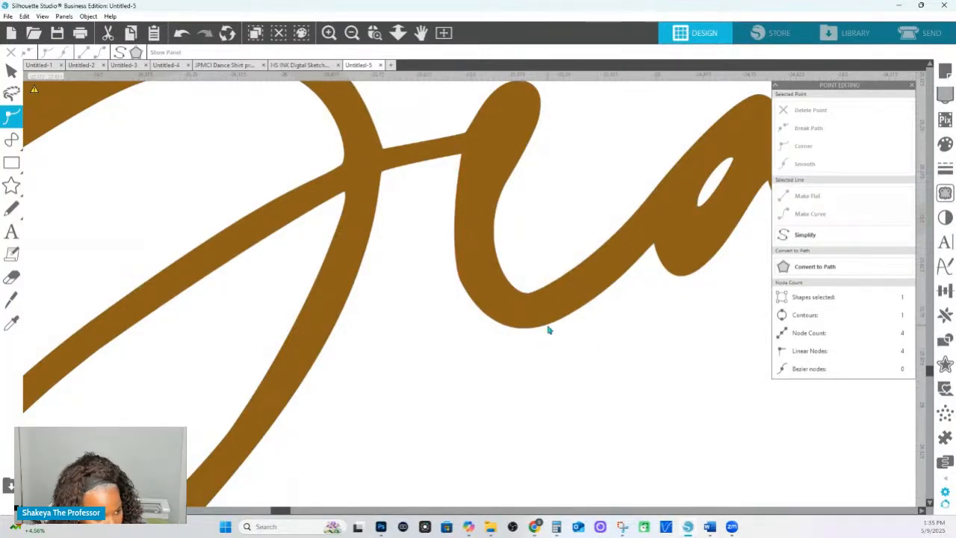
left_click(472, 300)
left_click(462, 288)
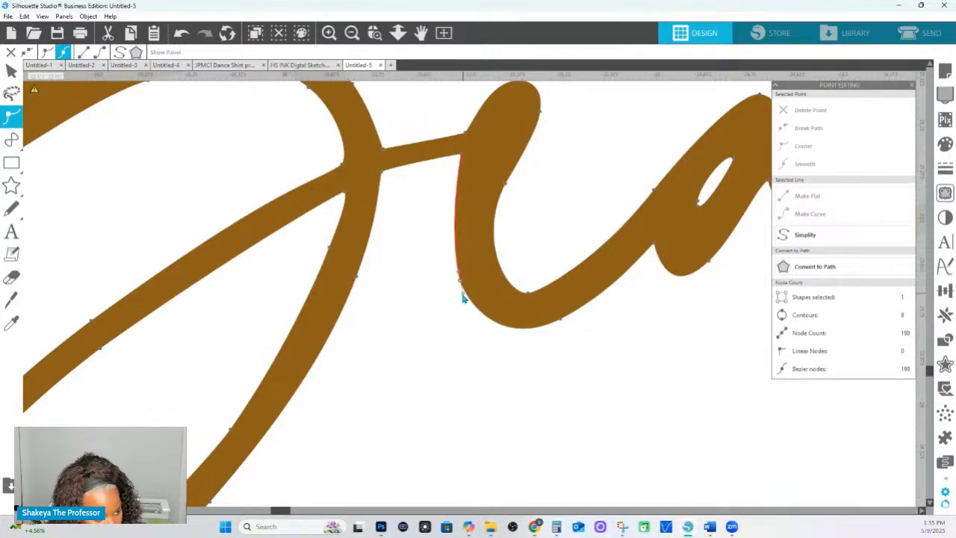
left_click(574, 396)
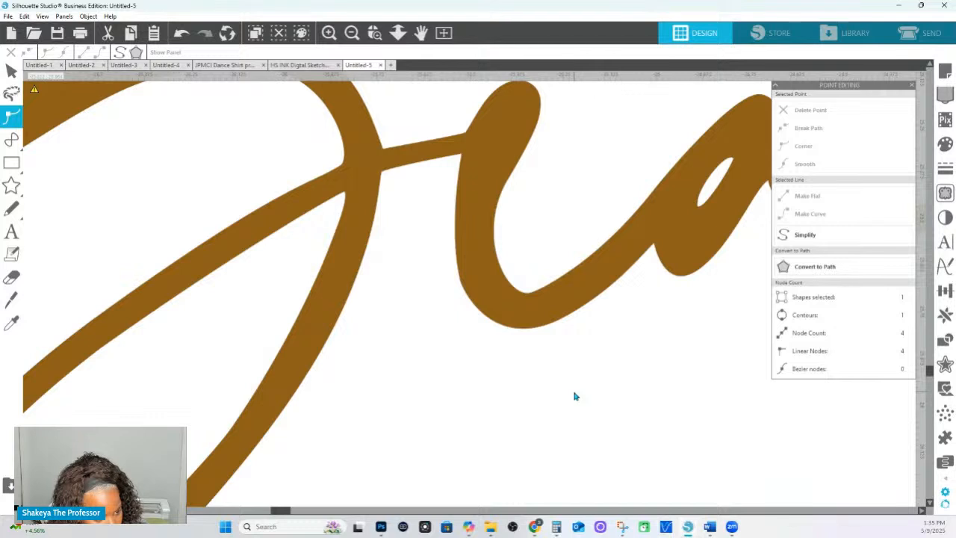
- Remove the surplus point from the inner opening of the a in "Beauty" to clean up its curve
left_click(698, 215)
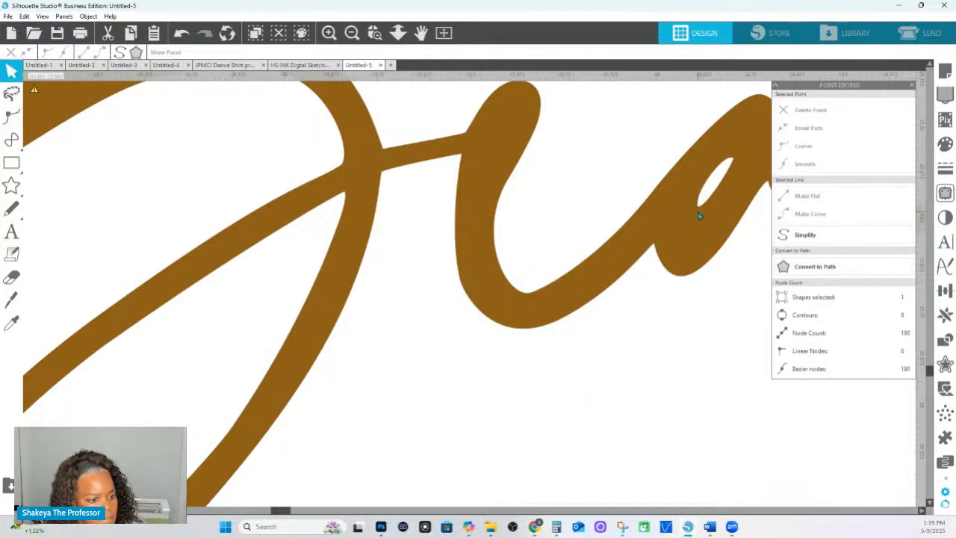
double_click(699, 211)
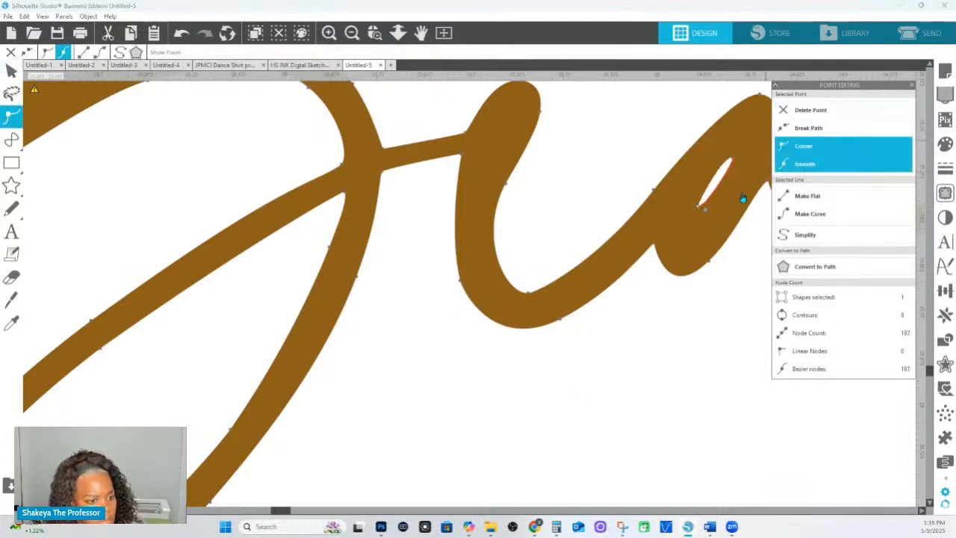
left_click(701, 210)
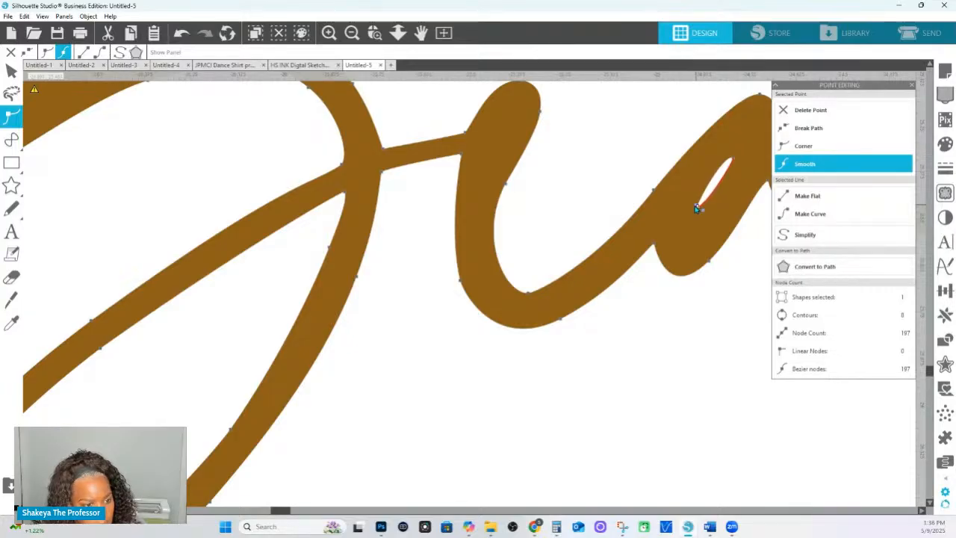
left_click(700, 309)
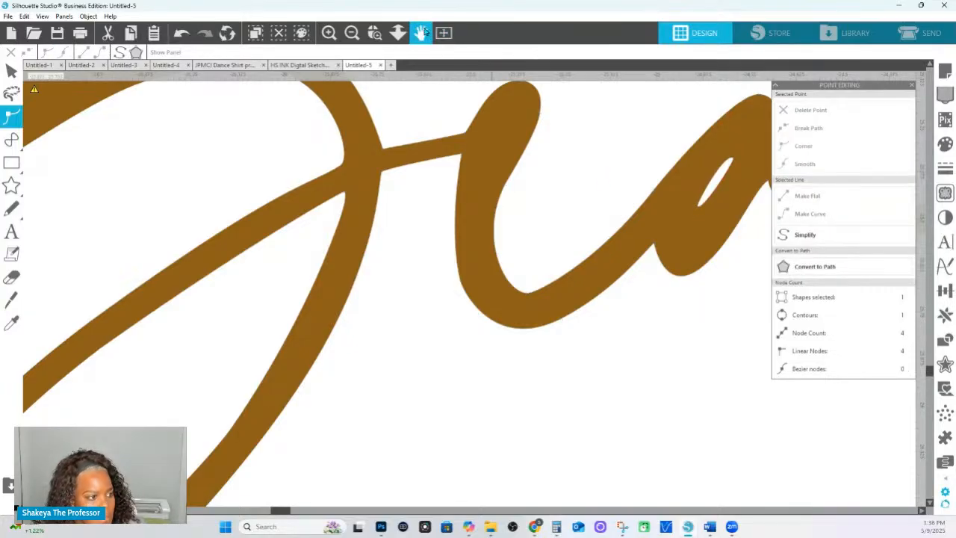
- Examine the finished logo's lettering against the reference logo, from the "ated Spa" end across to the finished script
left_click(403, 34)
left_click_drag(424, 96, 684, 229)
right_click(454, 148)
left_click(643, 133)
left_click_drag(686, 170, 818, 169)
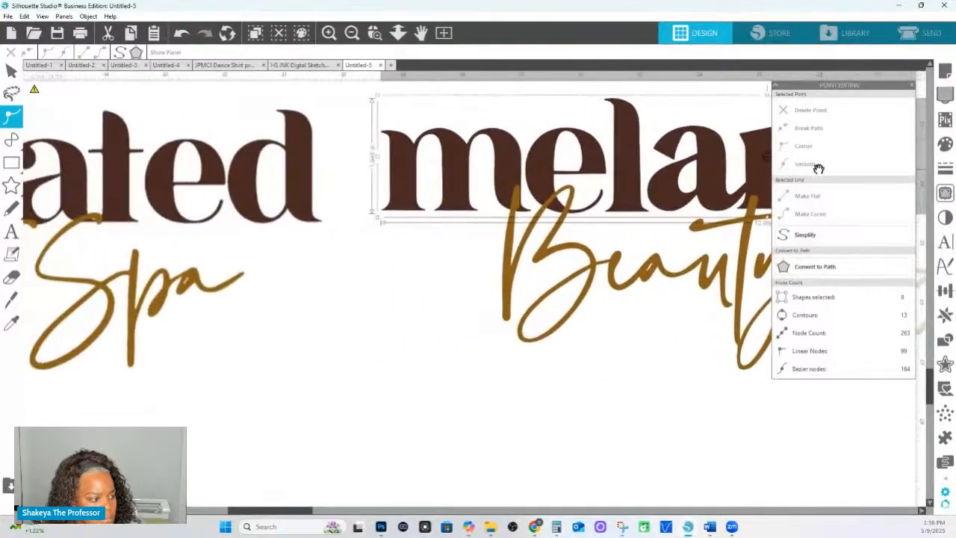
left_click_drag(267, 217, 579, 213)
mouse_move(235, 249)
left_mouse_down()
mouse_move(260, 251)
mouse_move(1, 237)
left_mouse_up()
left_click_drag(344, 248, 2, 236)
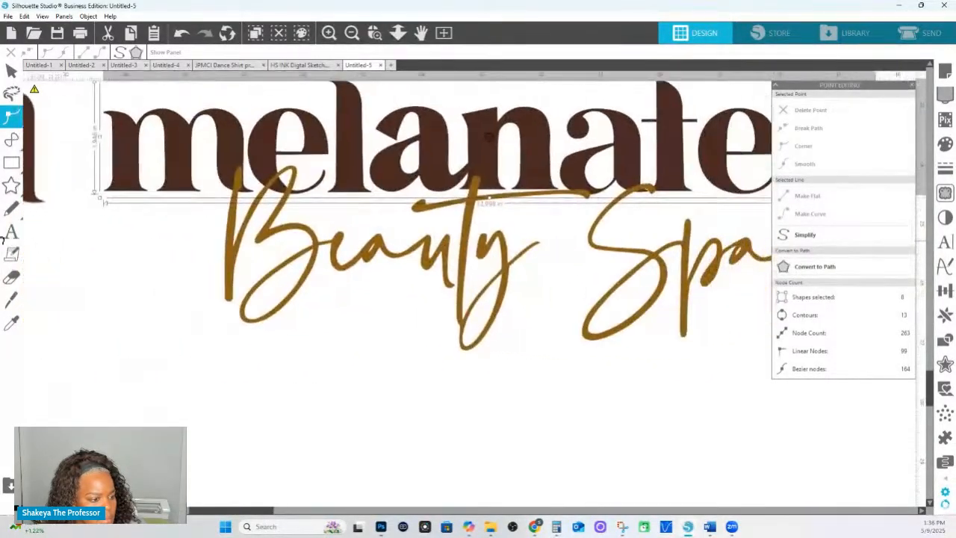
left_click_drag(434, 258, 367, 268)
- Paste a copy of the "Beauty Spa" script in front of the original and fill it yellow-orange
left_click(256, 266)
left_click(313, 416)
left_click(252, 269)
key("v")
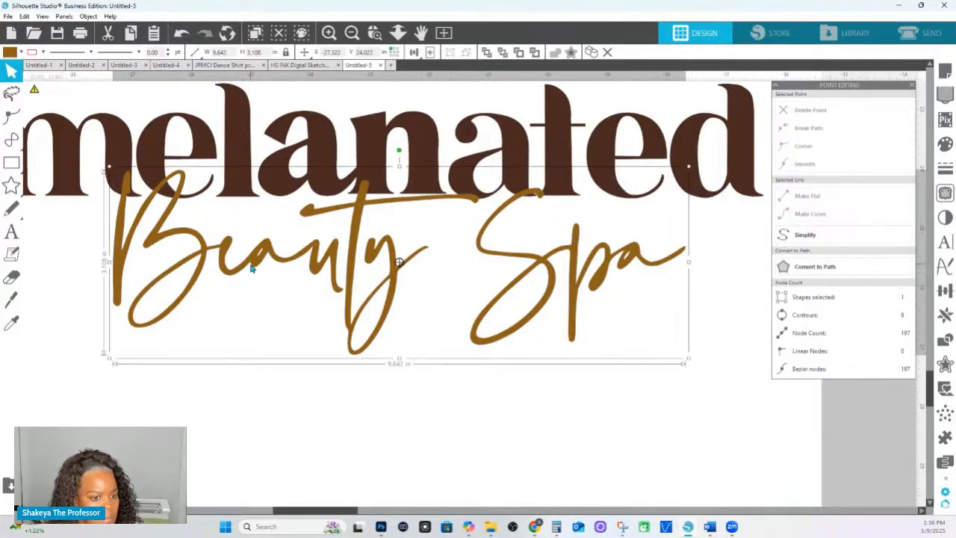
left_click(945, 143)
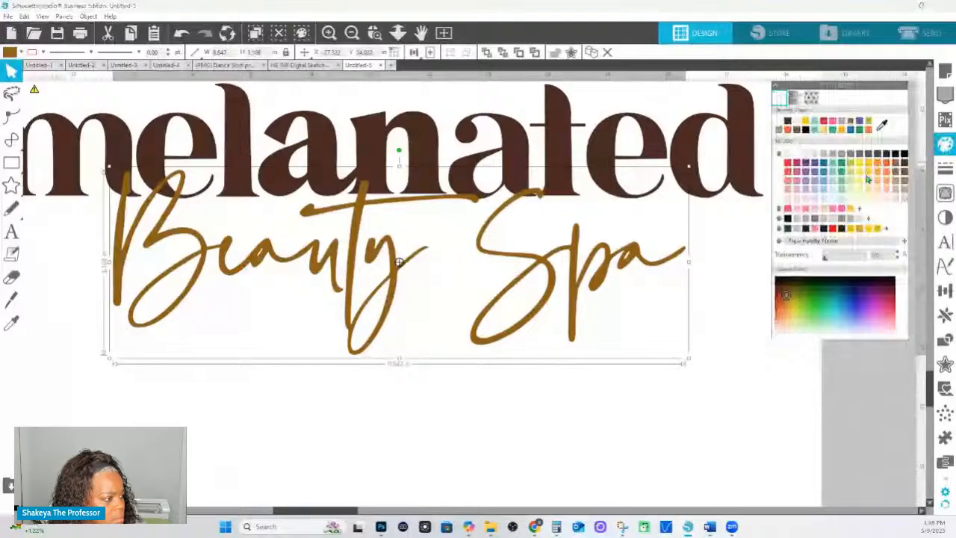
left_click(868, 179)
- Trim the yellow copy to a rectangle about 1.17 × 0.79 in around the a of "Beauty" and move the piece over the a of "Spa"
left_click(11, 163)
left_click_drag(239, 229, 311, 277)
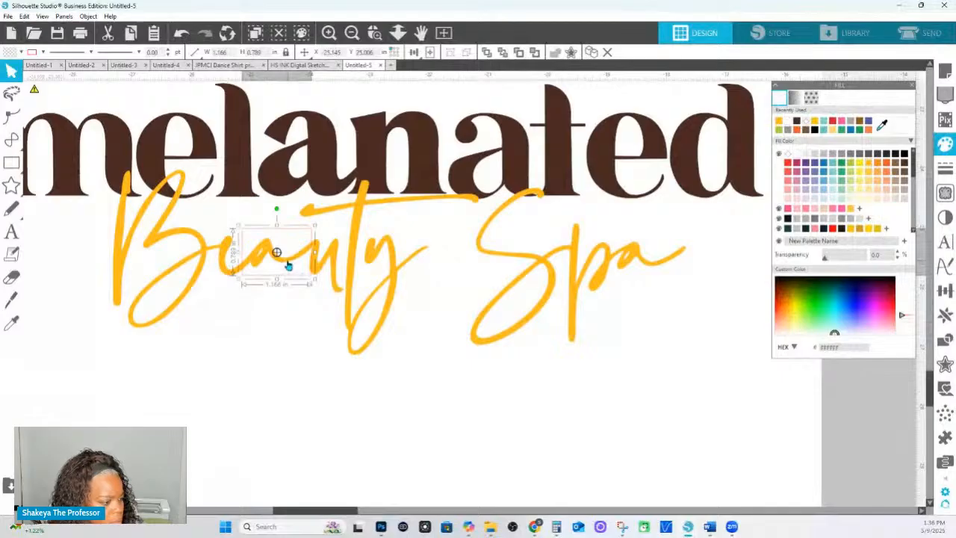
left_click(288, 262)
left_click(944, 340)
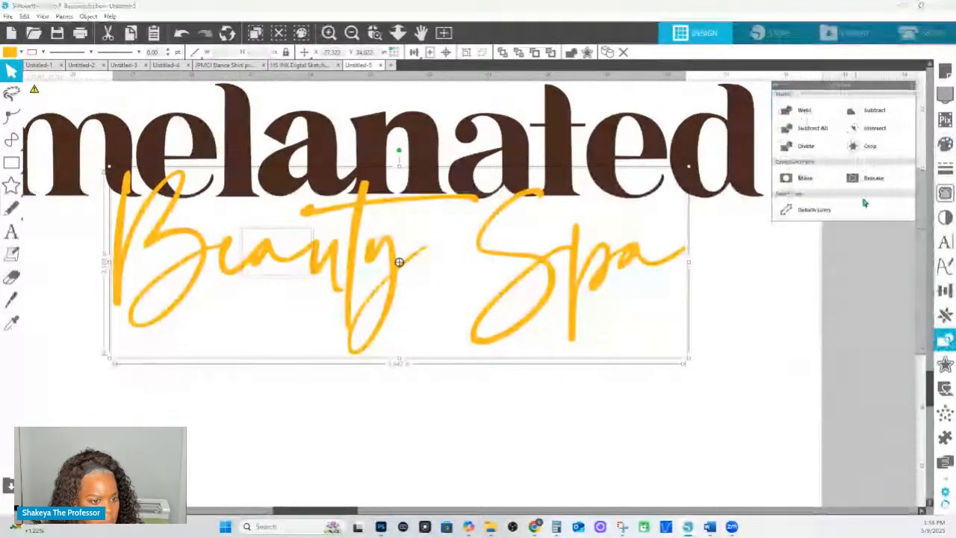
mouse_move(277, 256)
left_mouse_down()
mouse_move(599, 256)
mouse_move(651, 267)
left_mouse_up()
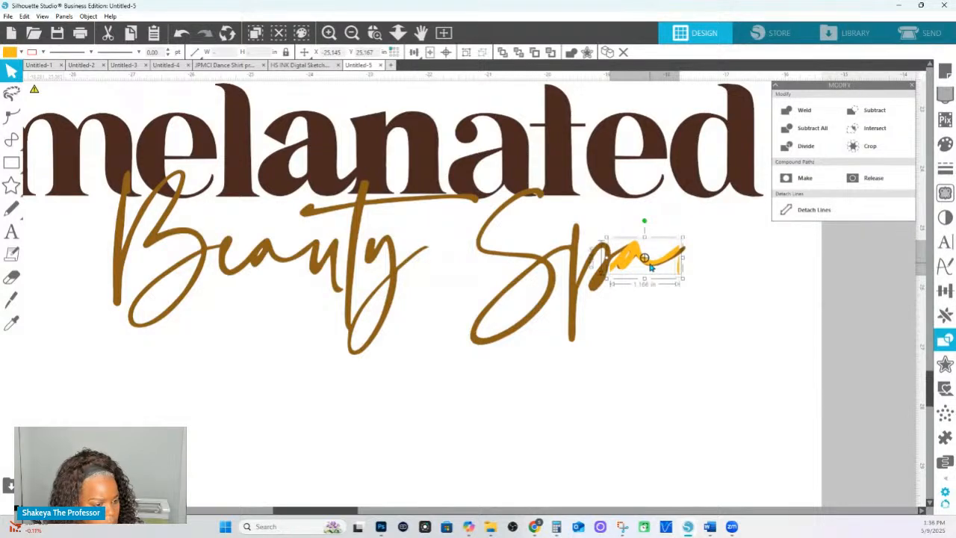
- Delete the stray yellow sliver beside the tail of the copied a
left_click(375, 33)
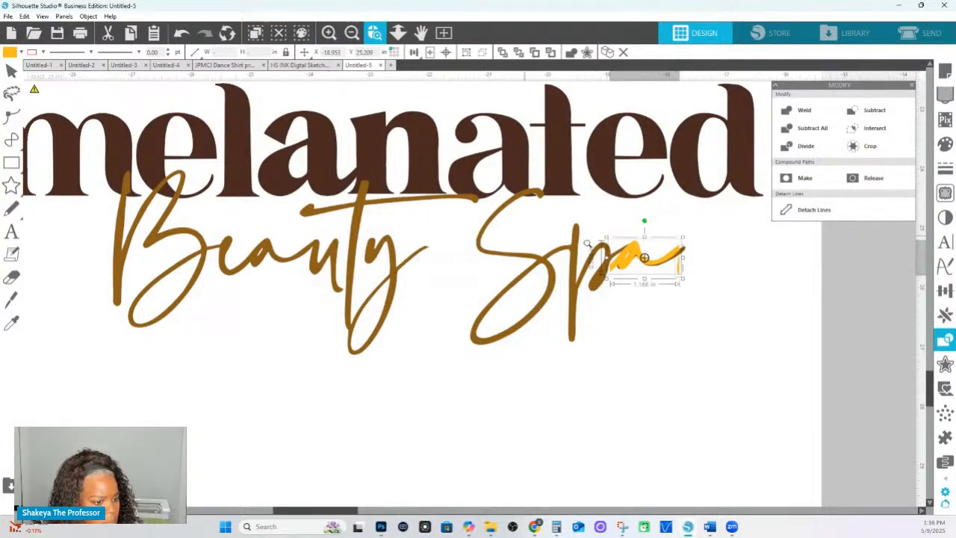
left_click_drag(534, 237, 825, 309)
left_click(430, 296)
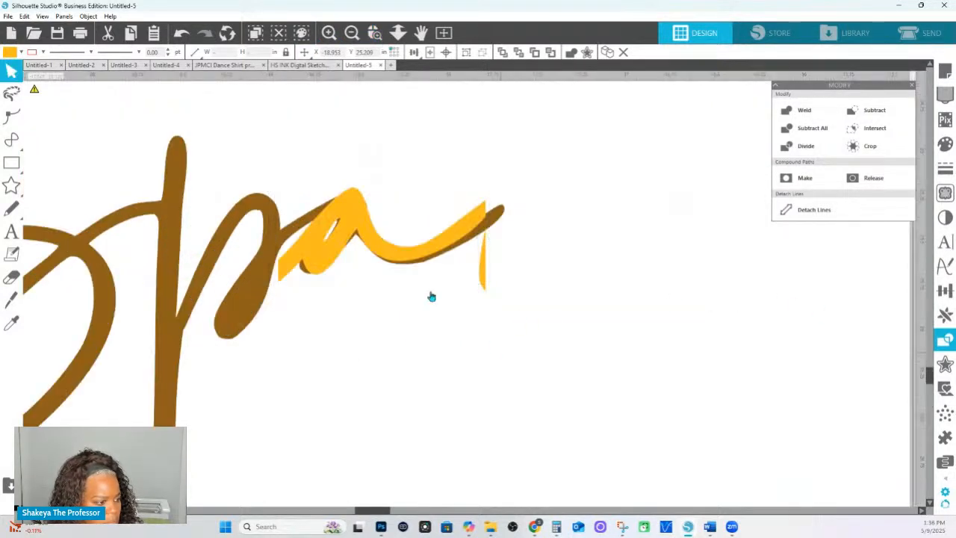
left_click(481, 278)
key("Delete")
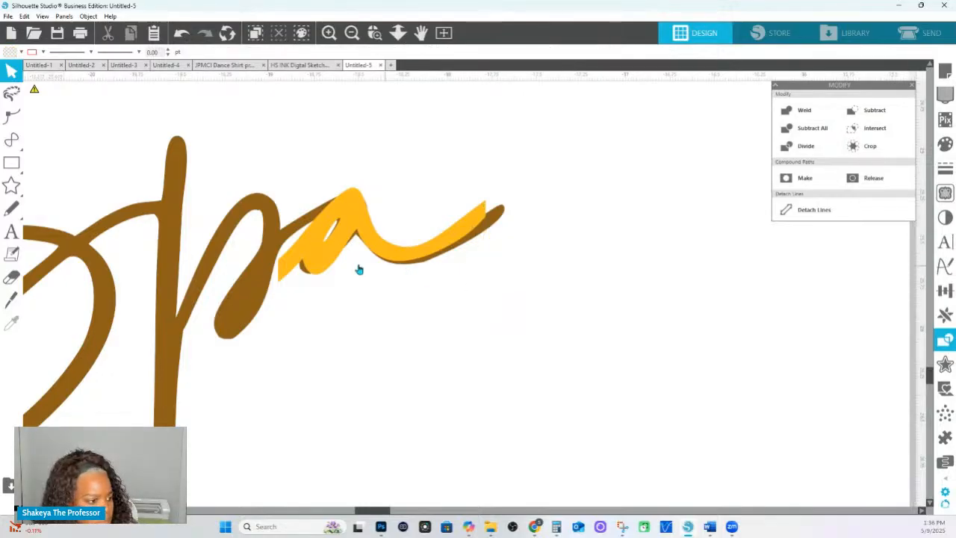
- Open the yellow a for point editing and delete the points of the connecting-stroke stub in front of its bowl
double_click(288, 265)
left_click(289, 265)
left_click(348, 311)
left_click(284, 257)
double_click(284, 258)
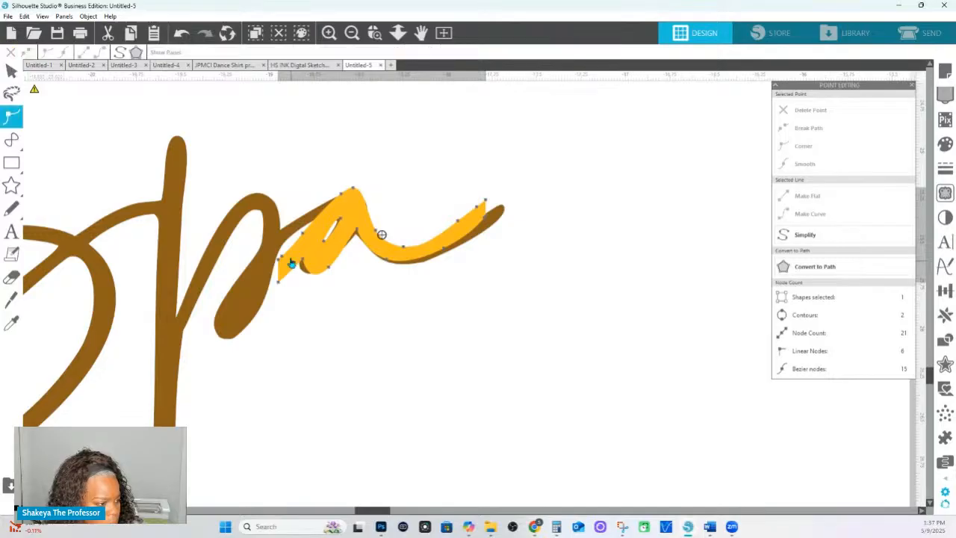
left_click(810, 109)
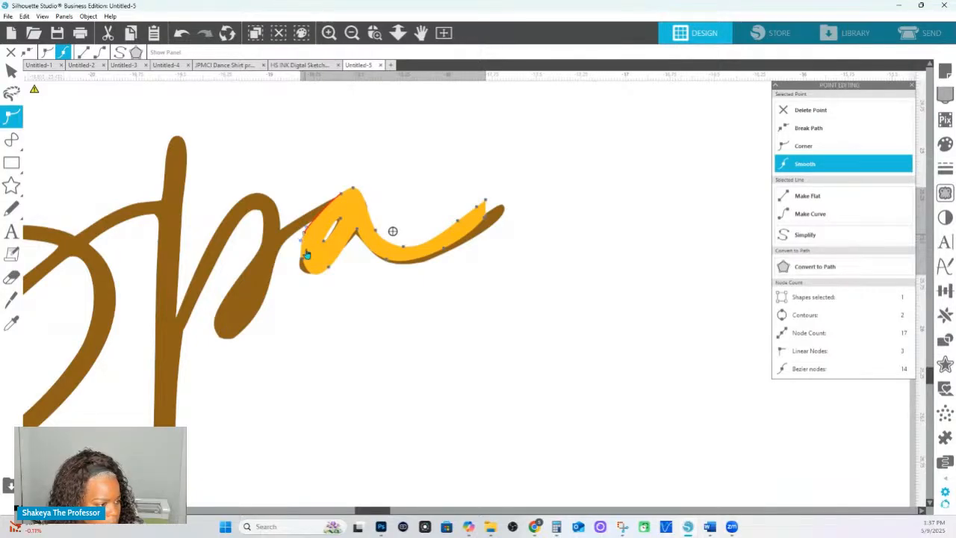
- Reshape the outer curve of the yellow a's bowl, moving its points and handles to cover the brown a underneath
left_click(304, 265)
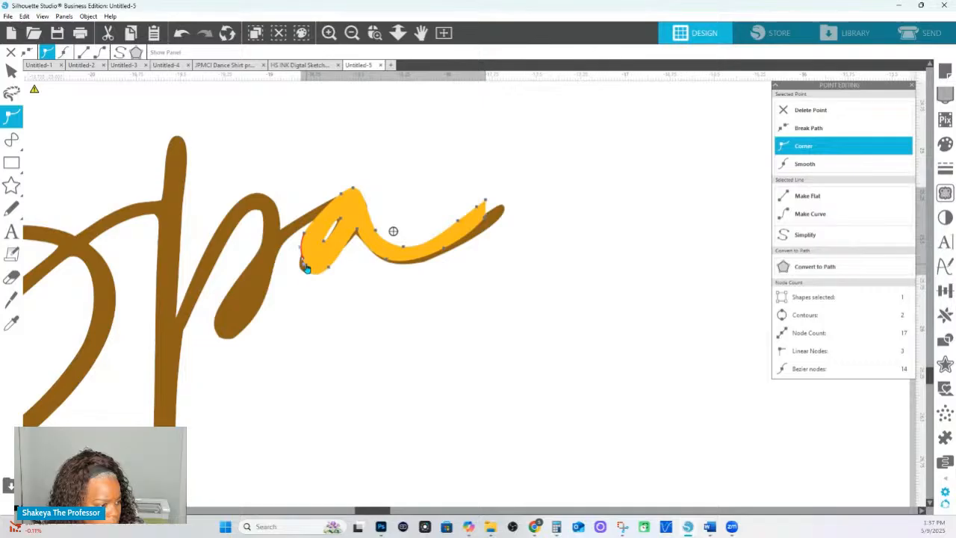
left_click_drag(301, 264, 301, 268)
left_click(307, 236)
left_click_drag(304, 233, 314, 239)
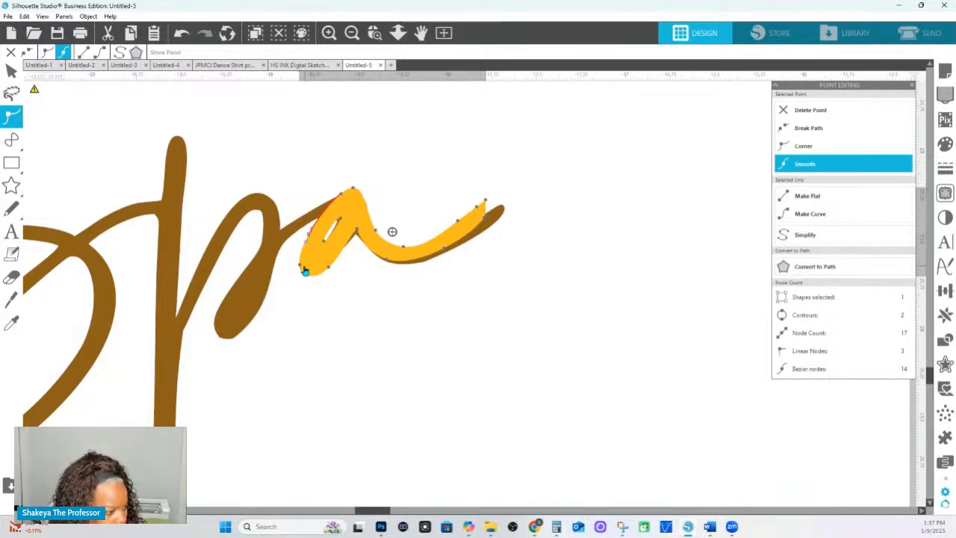
left_click(303, 267)
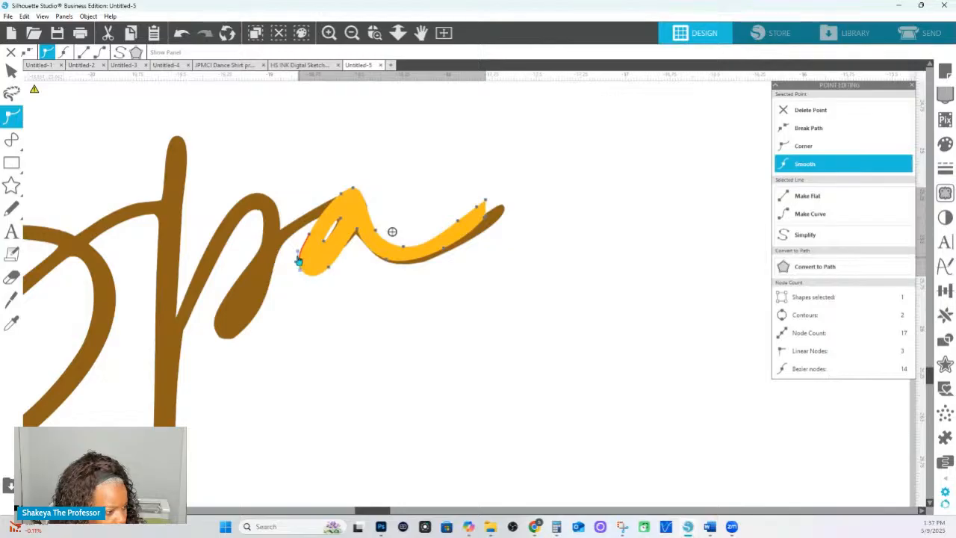
left_click(299, 255)
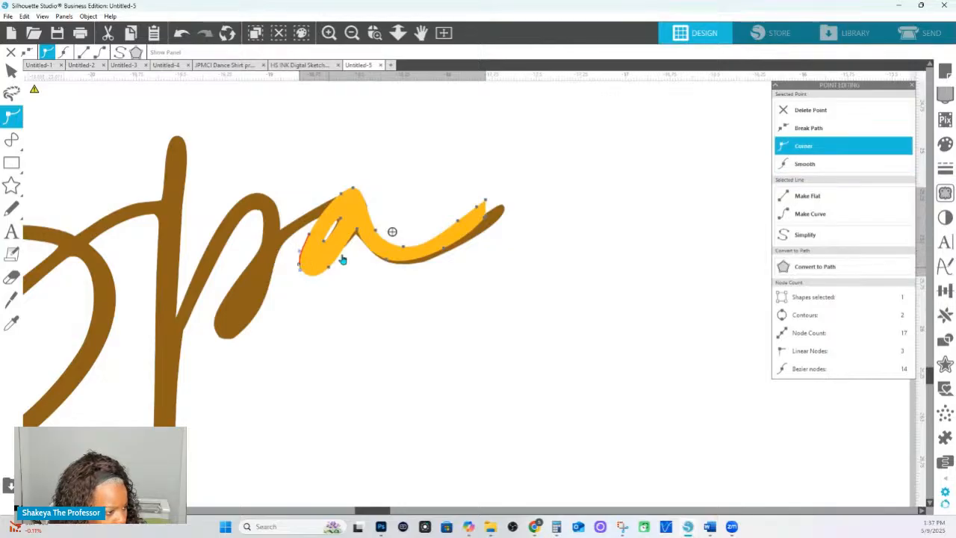
- Reopen the yellow a for point editing, delete the lower corner point at its tail end and extend the tail towards the brown tip
left_click(555, 282)
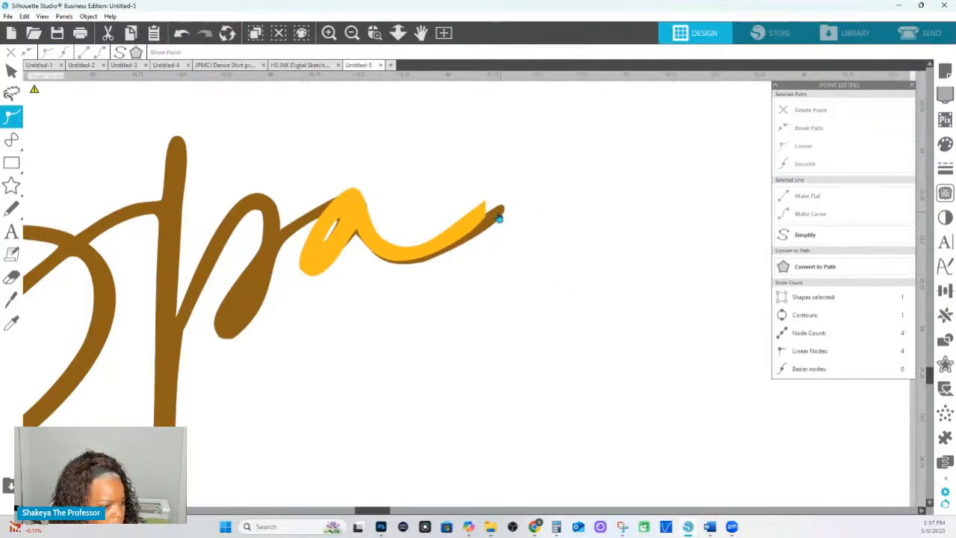
left_click(485, 217)
left_click(485, 217)
left_click(486, 219)
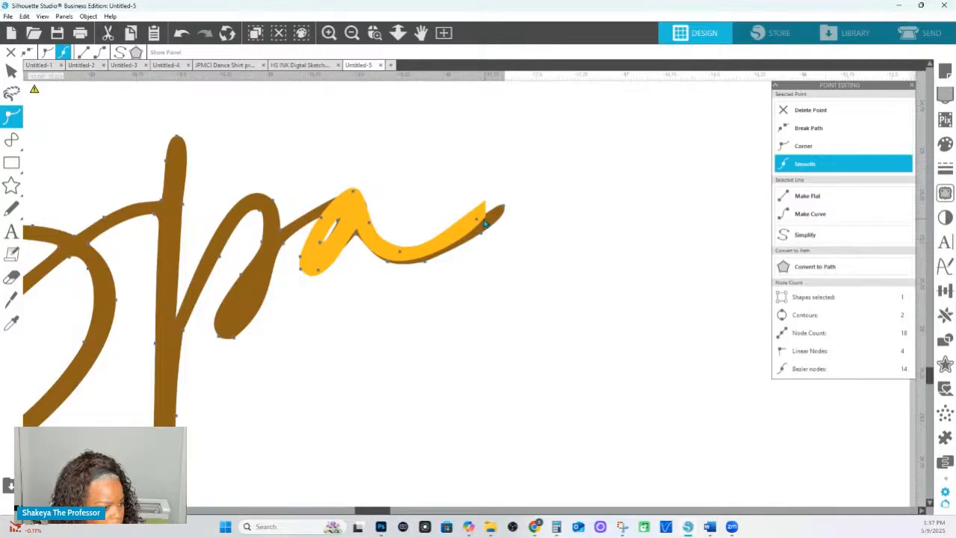
left_click(482, 220)
double_click(484, 223)
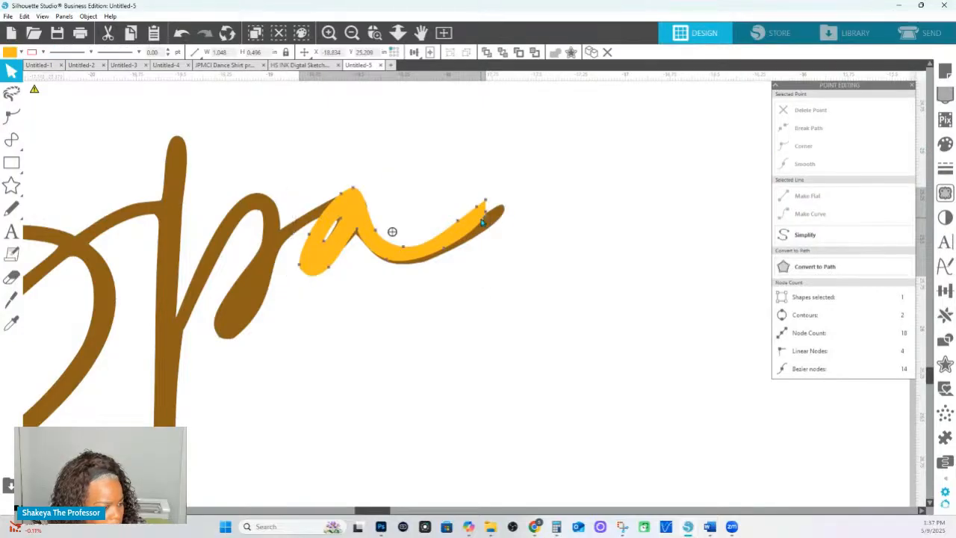
left_click(489, 218)
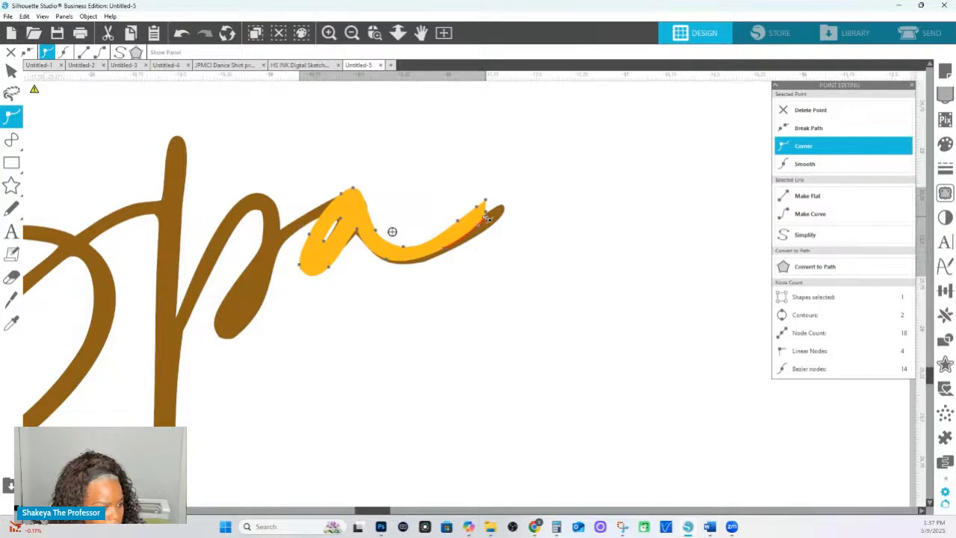
left_click(780, 110)
left_click_drag(486, 215, 497, 209)
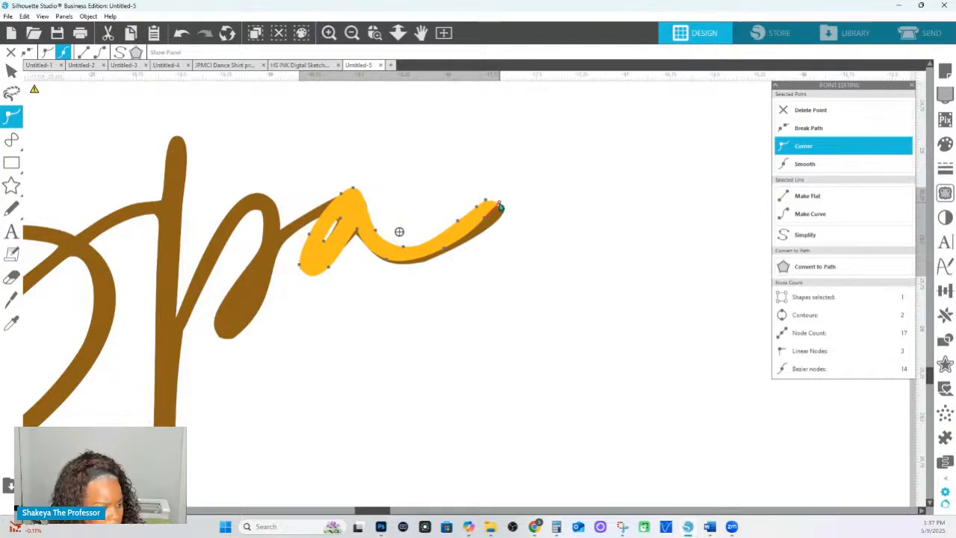
- Convert the short line at the end of the yellow a's tail to a curve and set the tip point to Corner
left_click(496, 205)
left_click(502, 204)
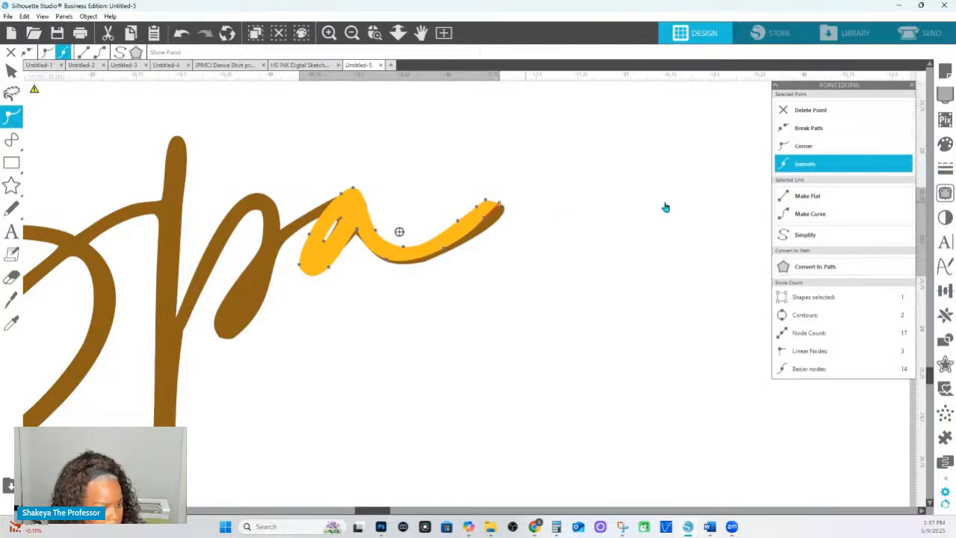
left_click(811, 213)
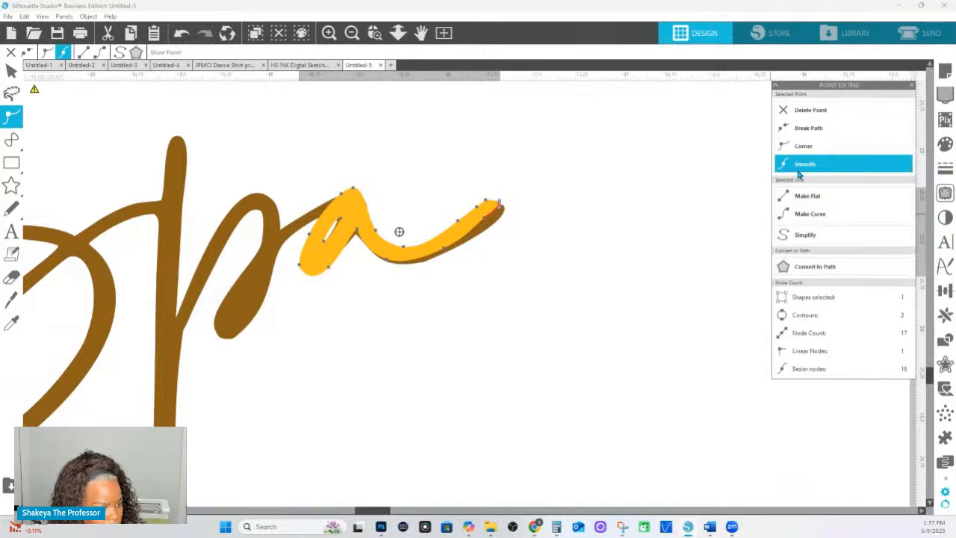
left_click(802, 147)
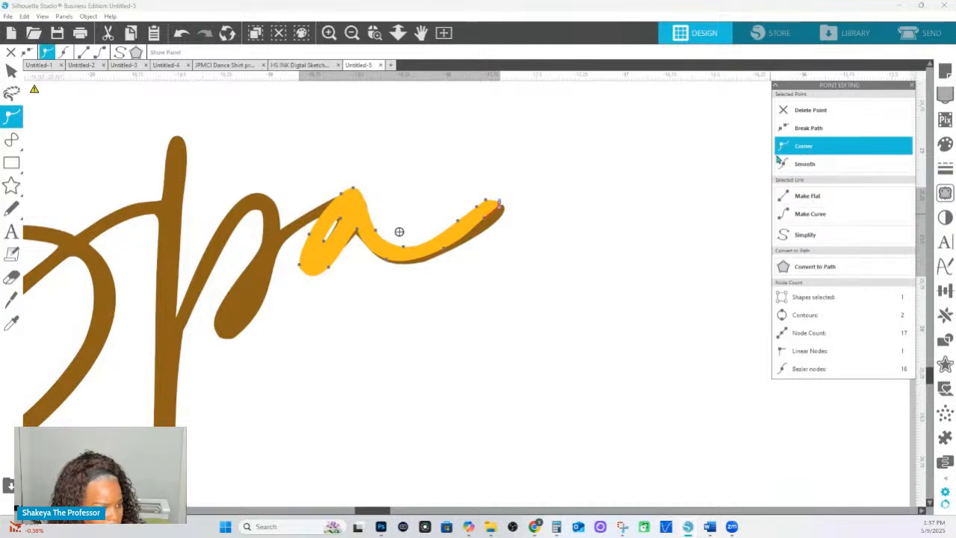
- Try to move the point on the lower edge of the yellow a's tail over the brown stroke
left_click(486, 218)
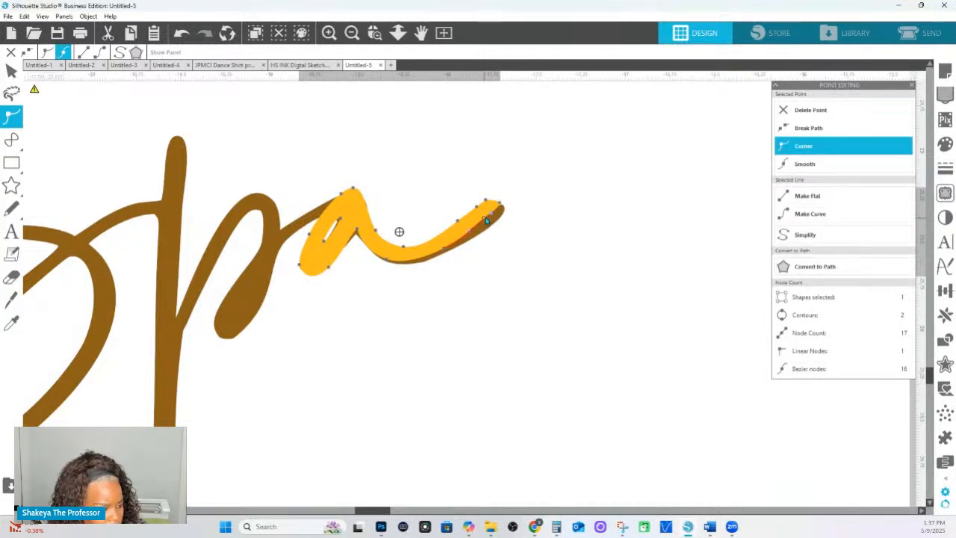
left_click_drag(487, 221, 494, 218)
key("ctrl+z")
double_click(486, 224)
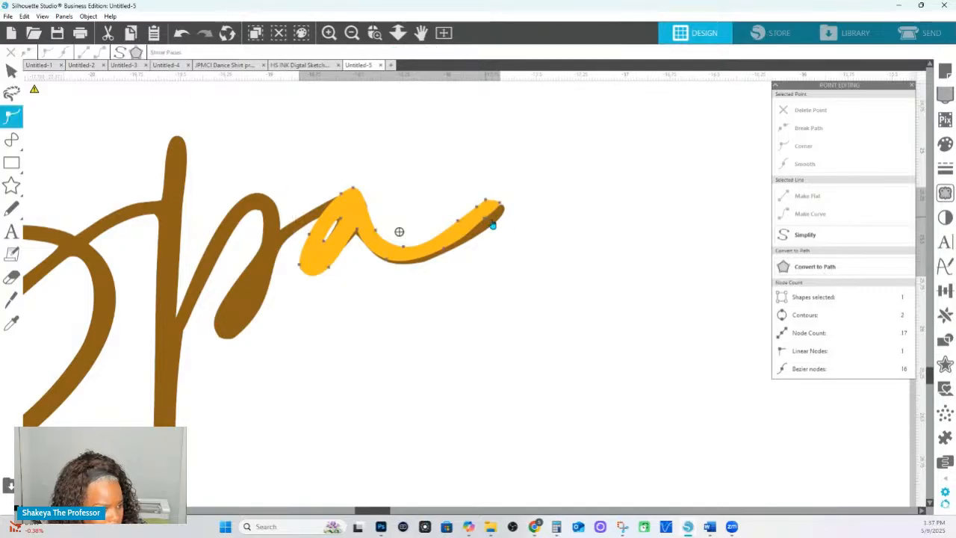
- Rotate the yellow a slightly clockwise and nudge it down so its tail lies over the brown a
left_click(455, 248)
left_click(452, 241)
double_click(443, 229)
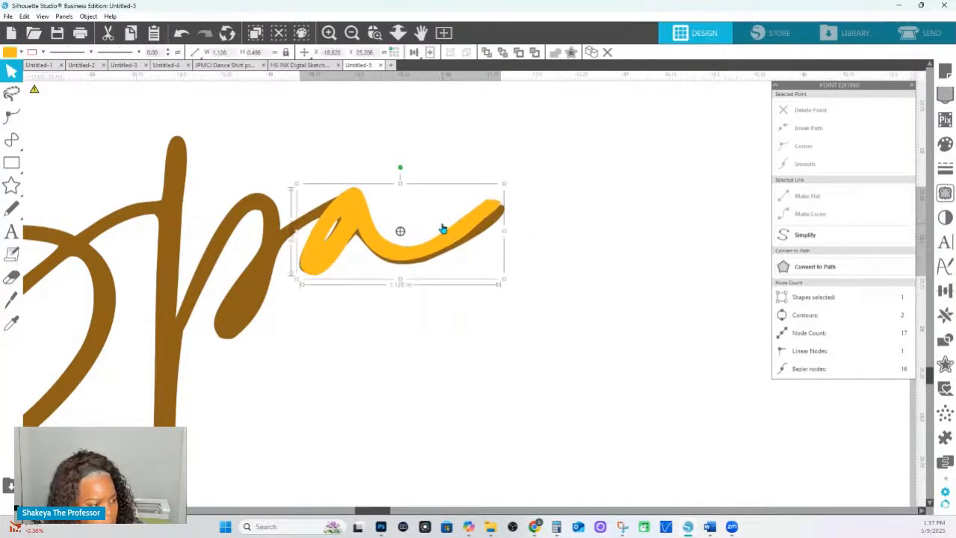
left_click_drag(399, 168, 403, 172)
left_click_drag(366, 210, 366, 213)
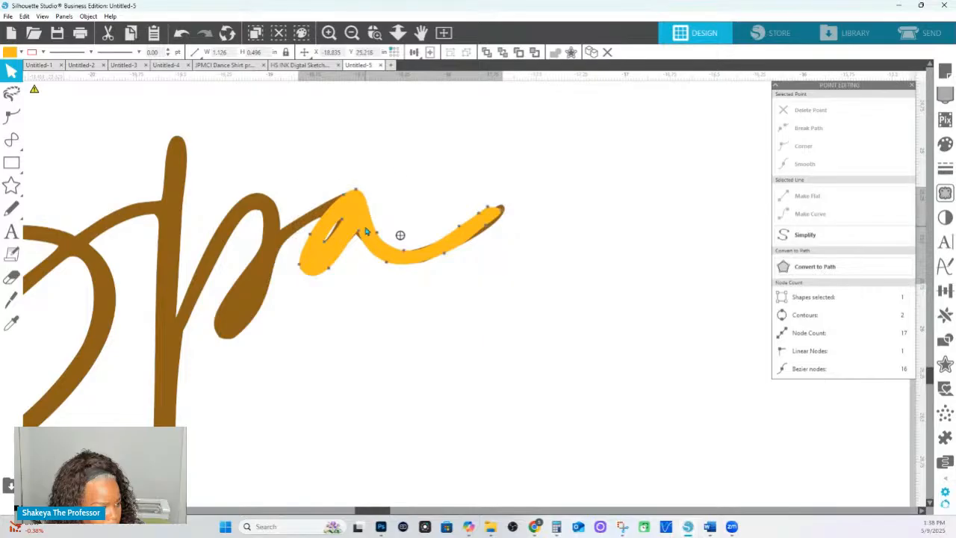
- Adjust the yellow a's points at the bowl-to-tail junction, along the tail's upper edge and at its tip to fit the brown letter
double_click(362, 235)
left_click(357, 235)
left_click(356, 234)
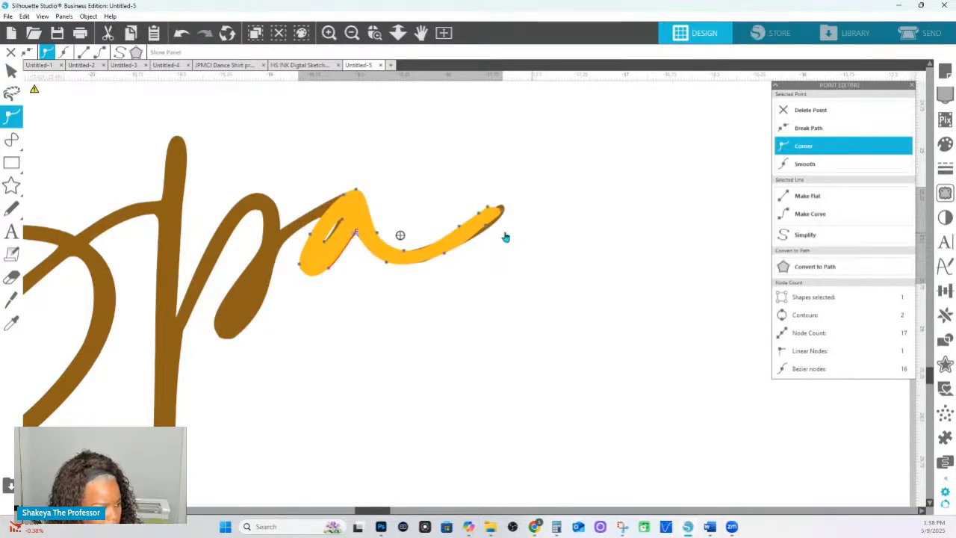
left_click(462, 230)
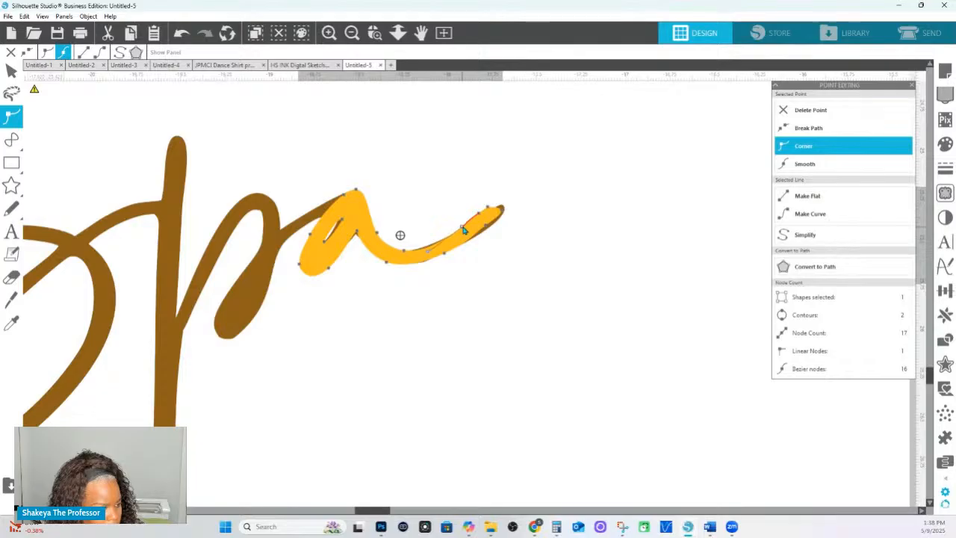
left_click(473, 228)
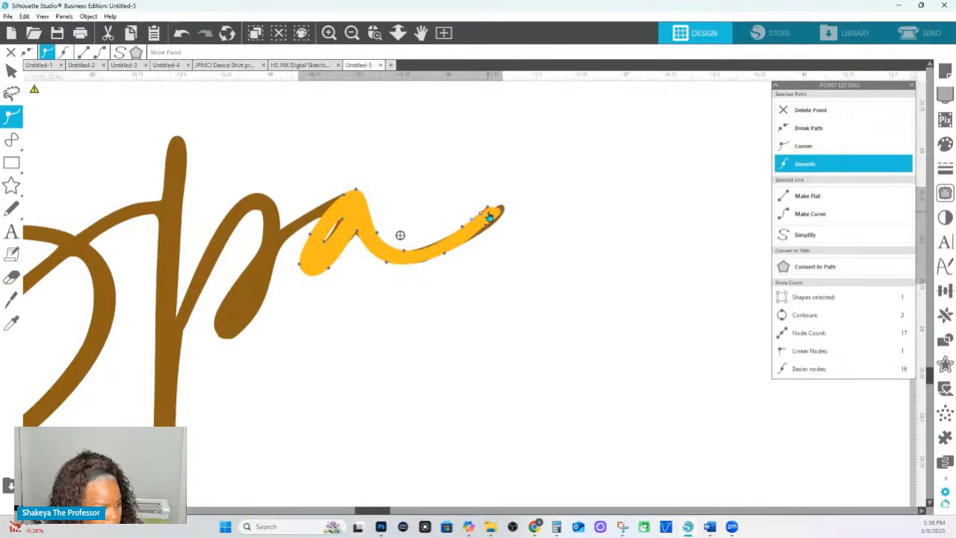
left_click(506, 215)
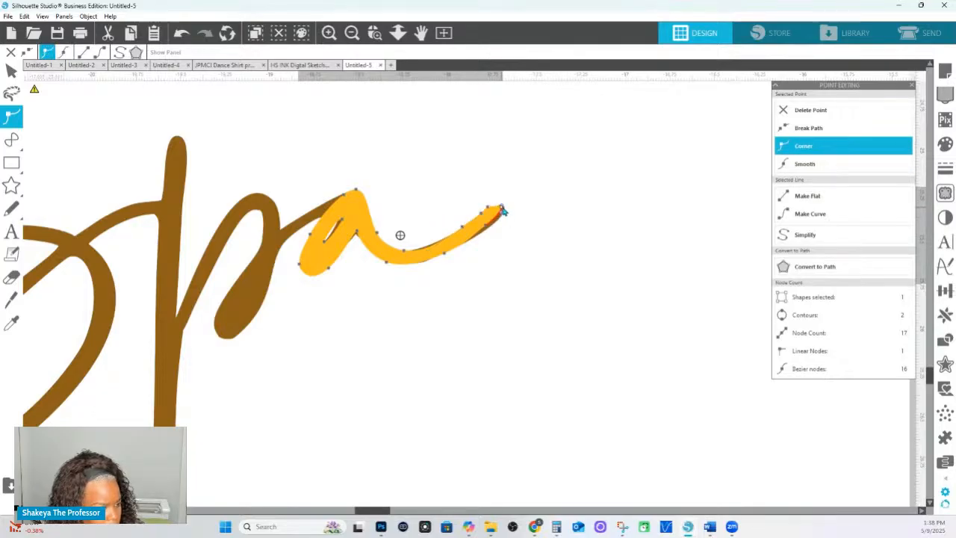
left_click(514, 230)
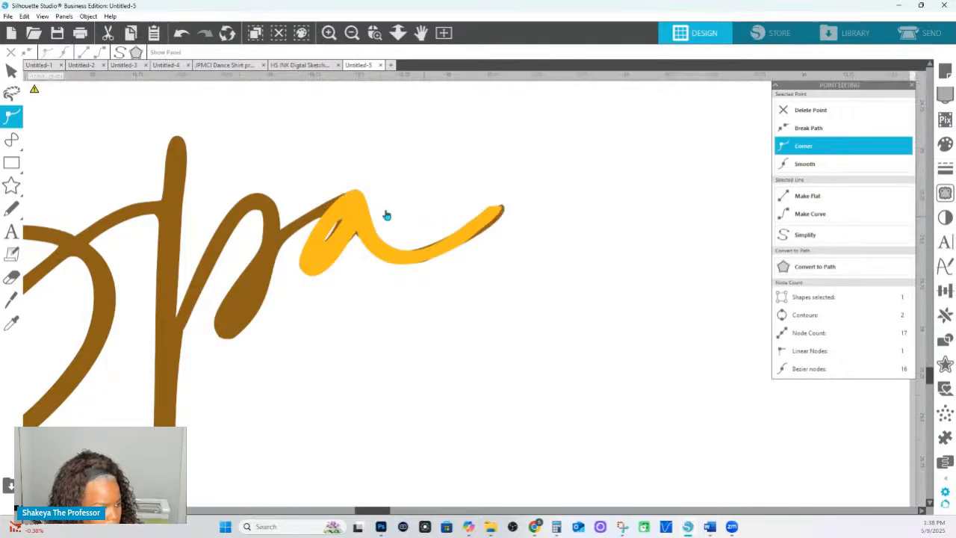
- Open the brown script for point editing and delete the points of the original a beneath the yellow copy, including its inner opening
left_click(322, 213)
double_click(295, 224)
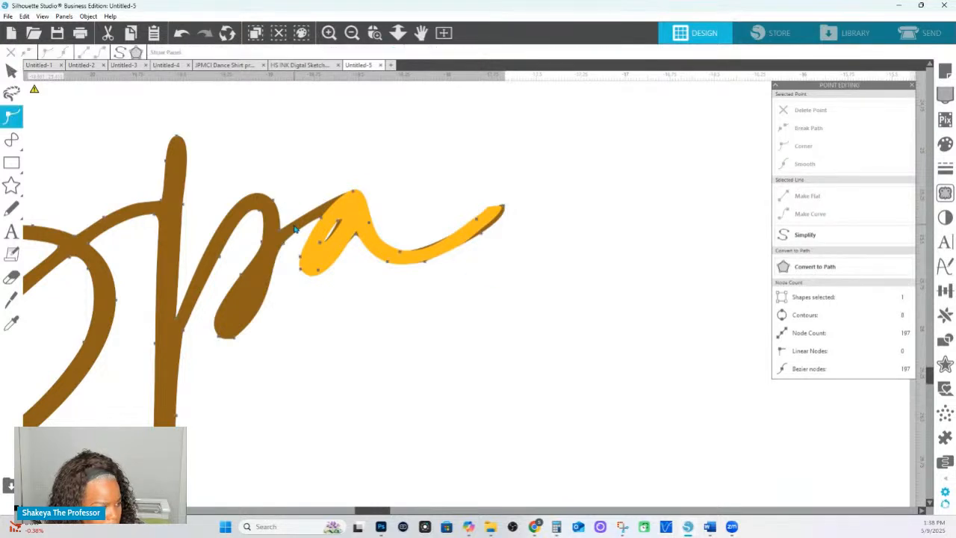
left_click_drag(576, 302, 404, 198)
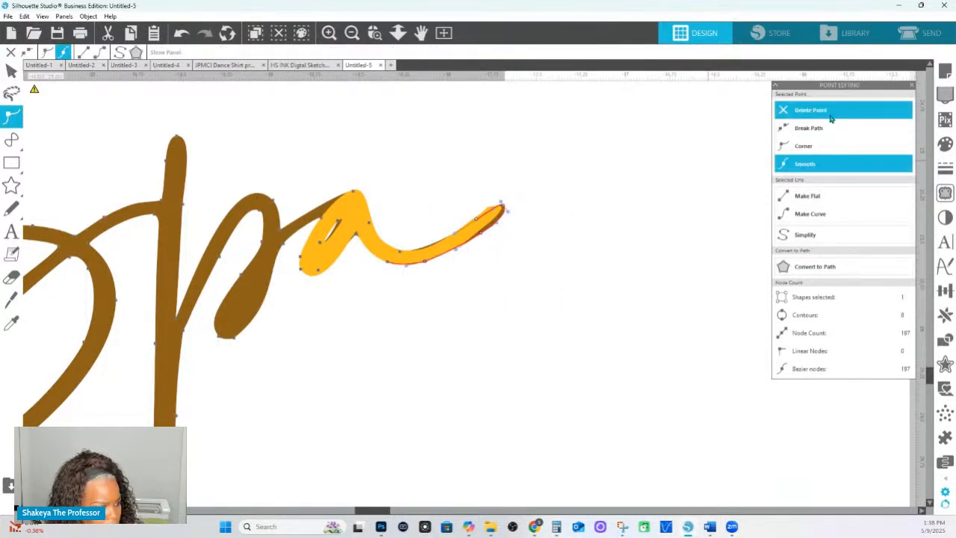
left_click(831, 118)
left_click(831, 118)
left_click(831, 118)
left_click(831, 118)
left_click(831, 117)
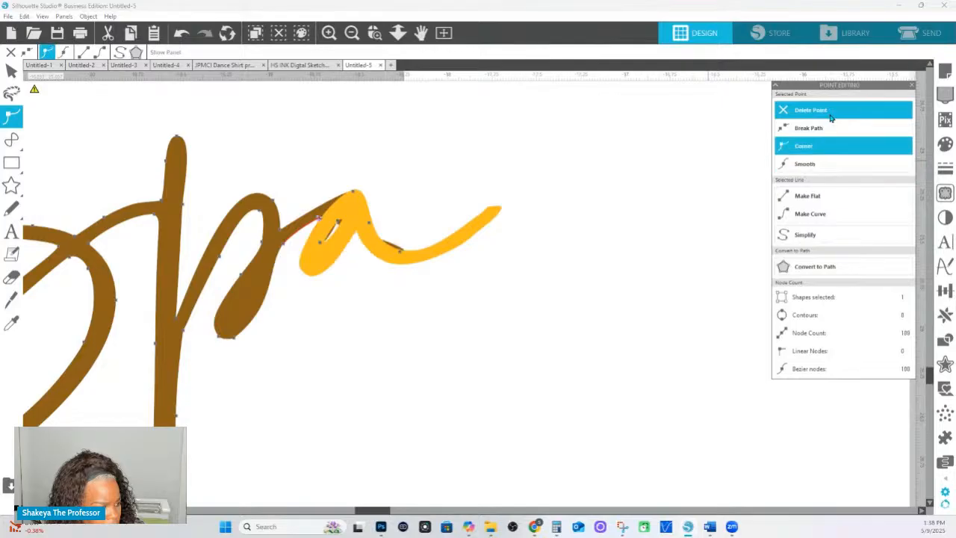
left_click(346, 206)
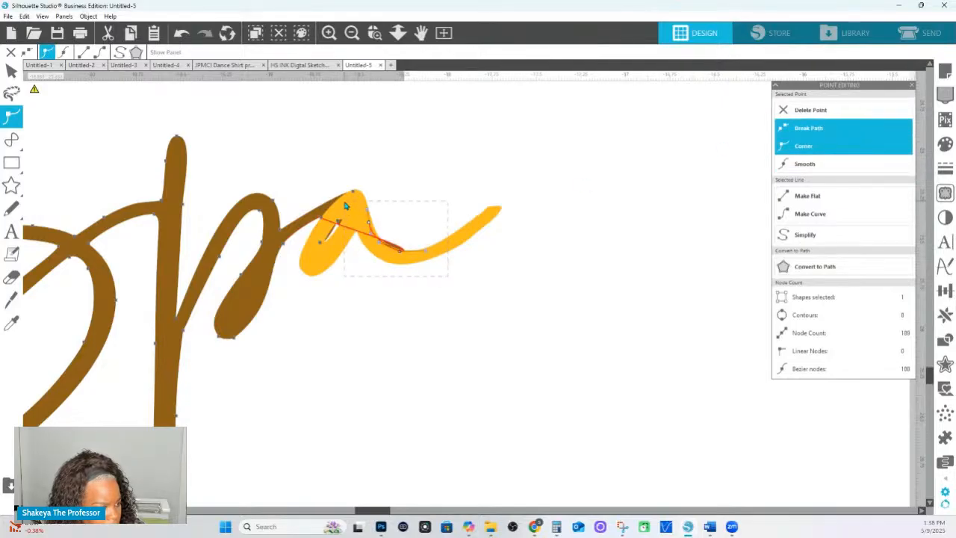
left_click_drag(339, 210, 335, 212)
left_click(812, 116)
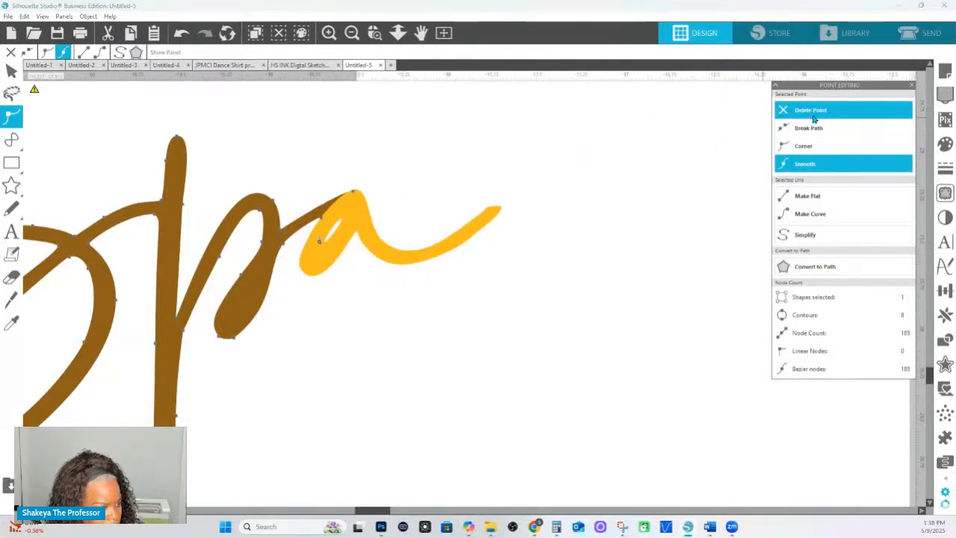
left_click(810, 110)
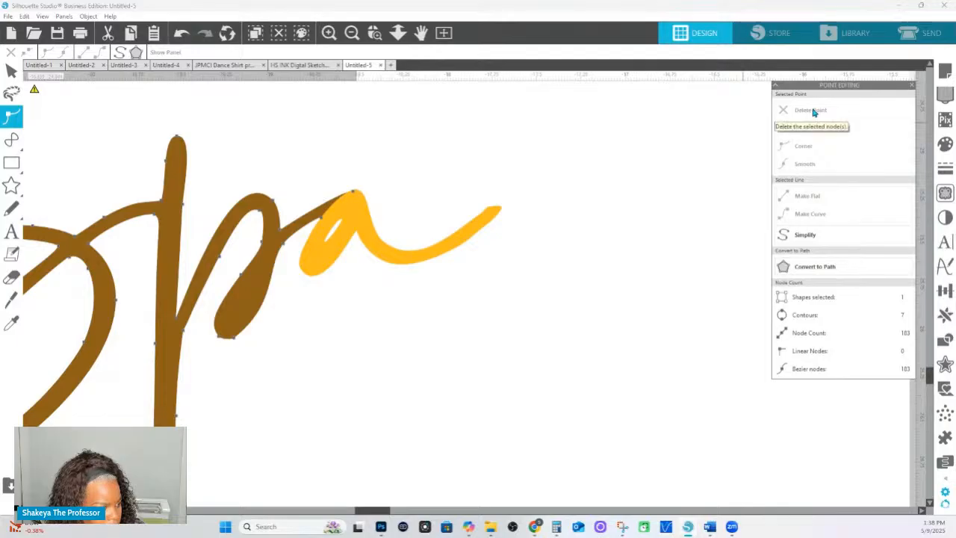
- Select the yellow a together with the brown script and weld them into one brown shape
left_click(367, 233)
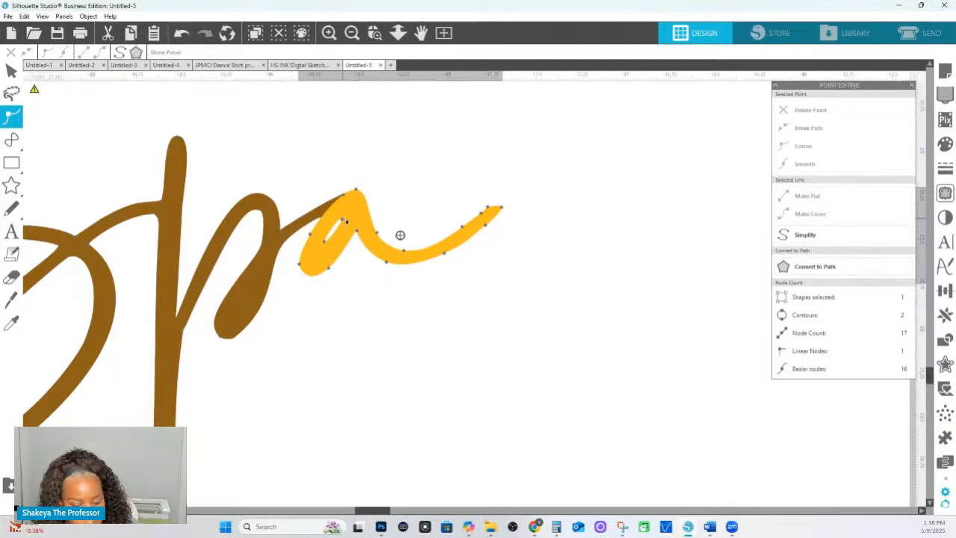
key("v")
left_click(303, 228, "shift")
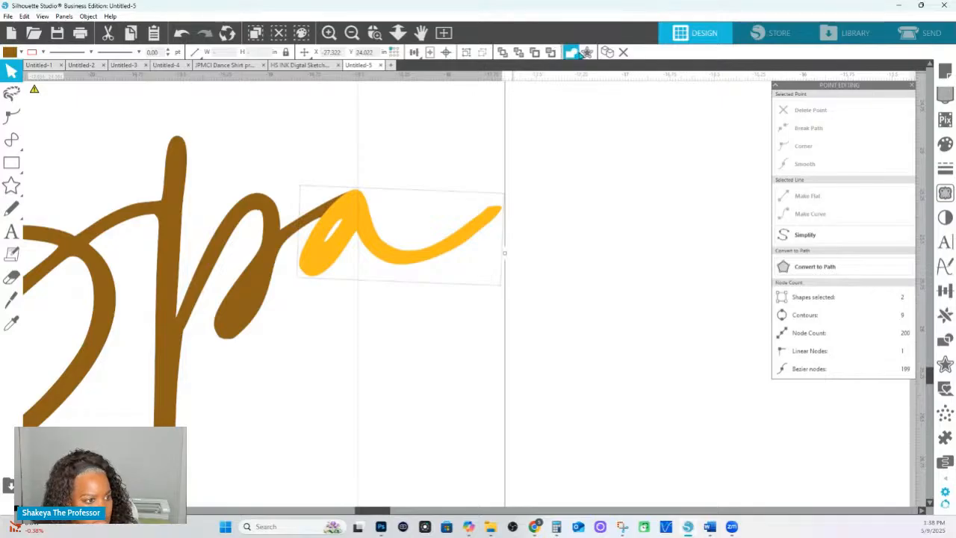
left_click(572, 52)
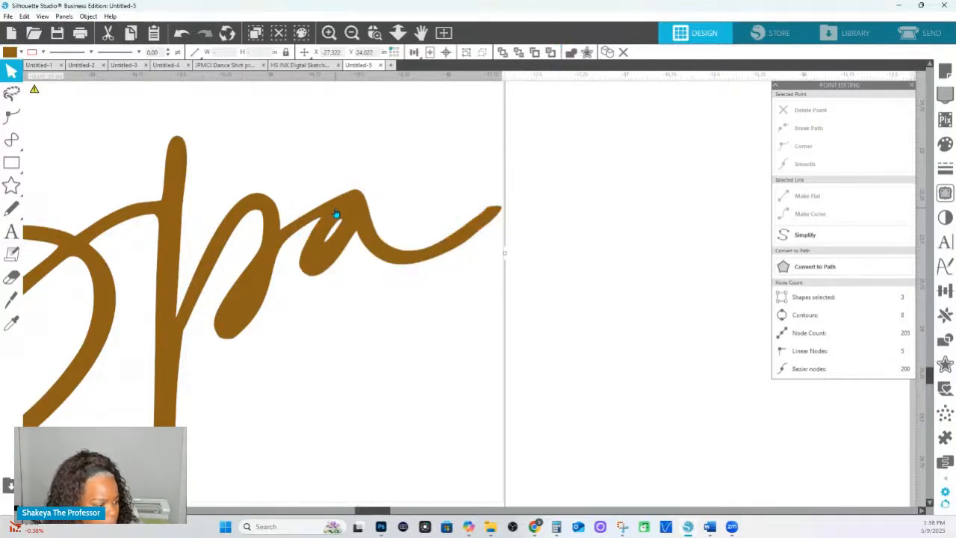
- Refine the points and curve at the upper tip of the welded a's tail in "Spa"
key("a")
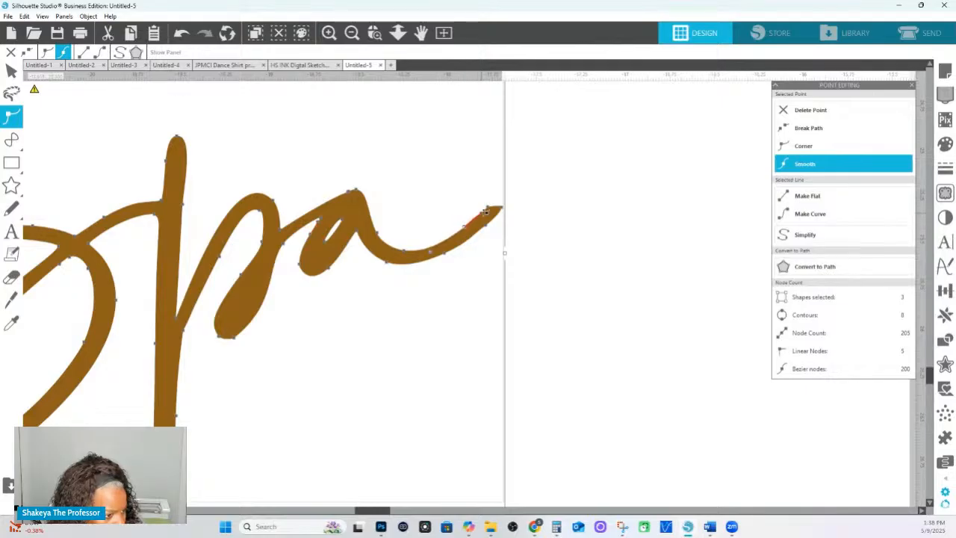
left_click(492, 210)
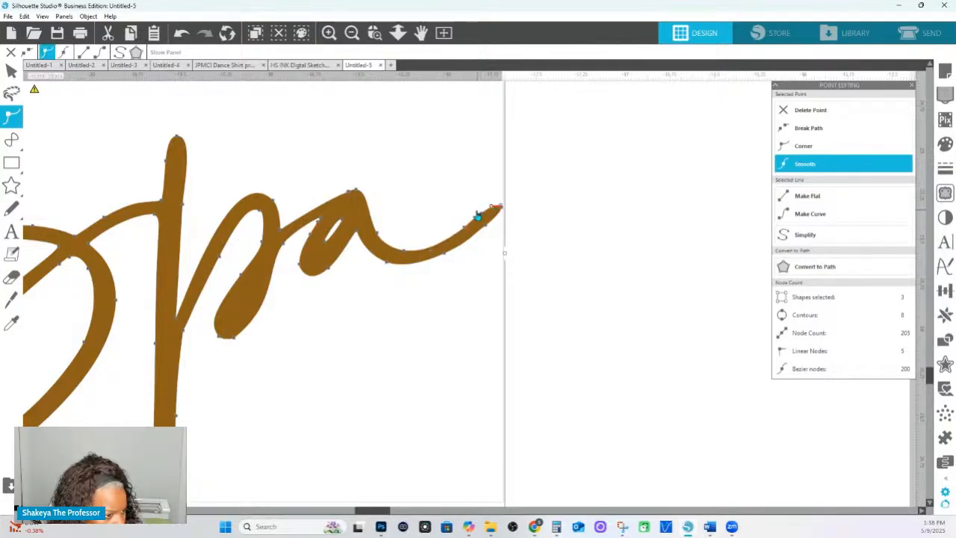
left_click(481, 216)
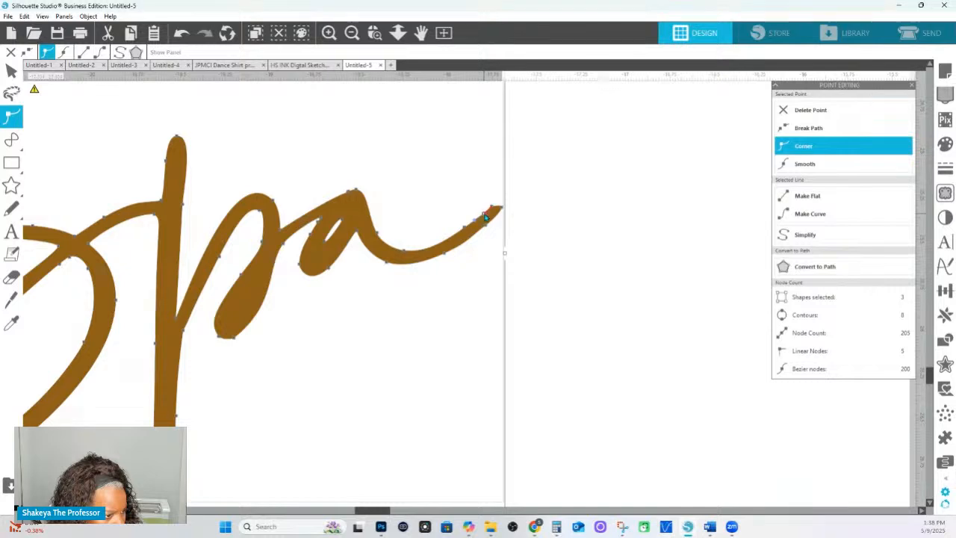
left_click(533, 191)
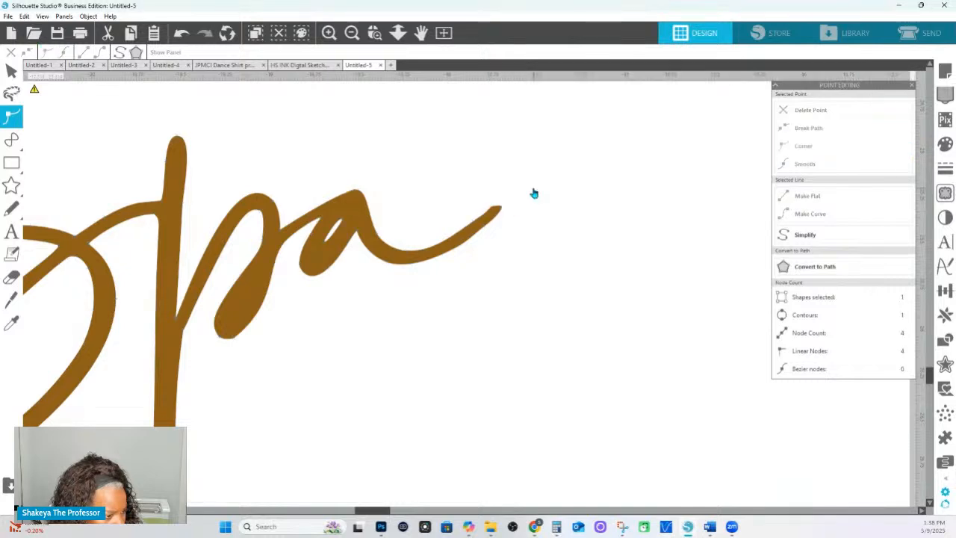
- Examine the rebuilt logo beside the reference, comparing the "melanated" and "Beauty Spa" lettering
left_click(398, 32)
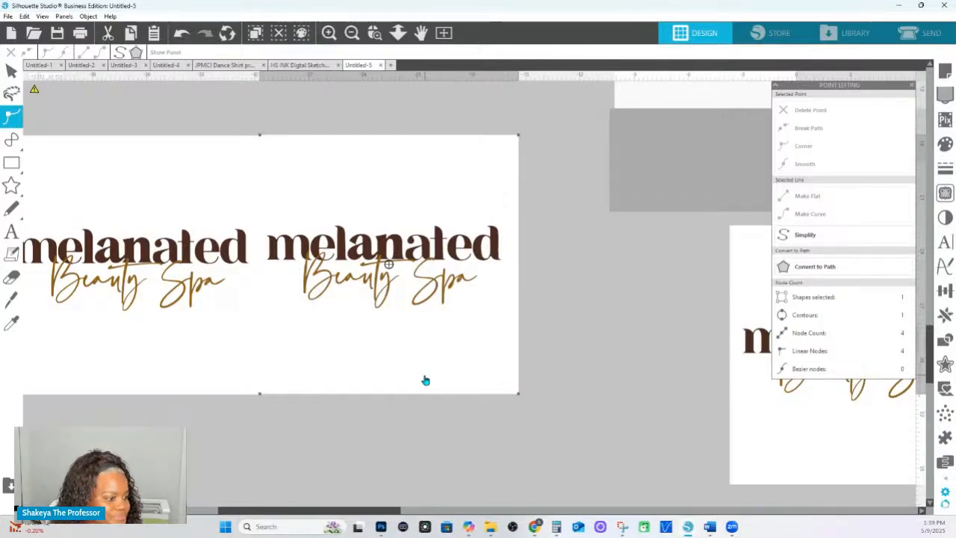
left_click(572, 245)
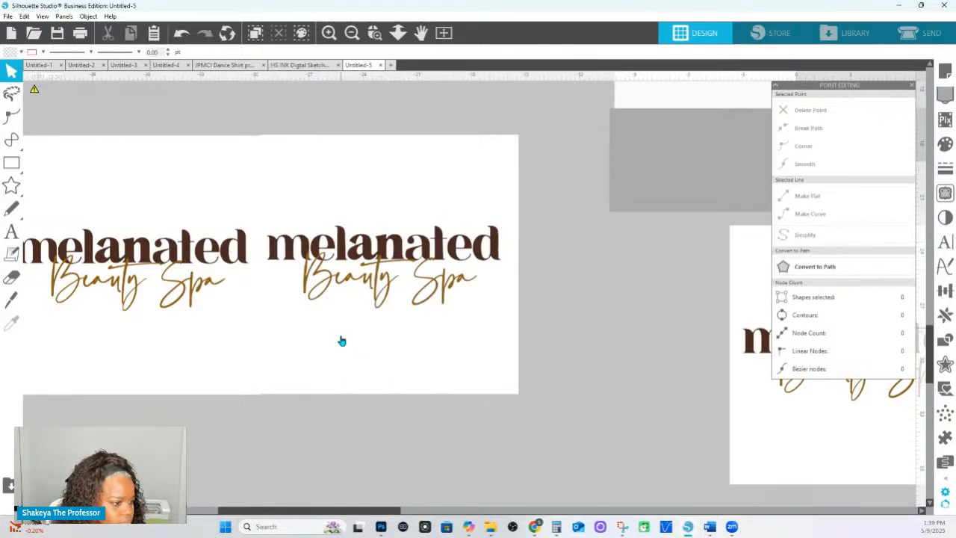
left_click(374, 32)
left_click_drag(71, 248, 284, 277)
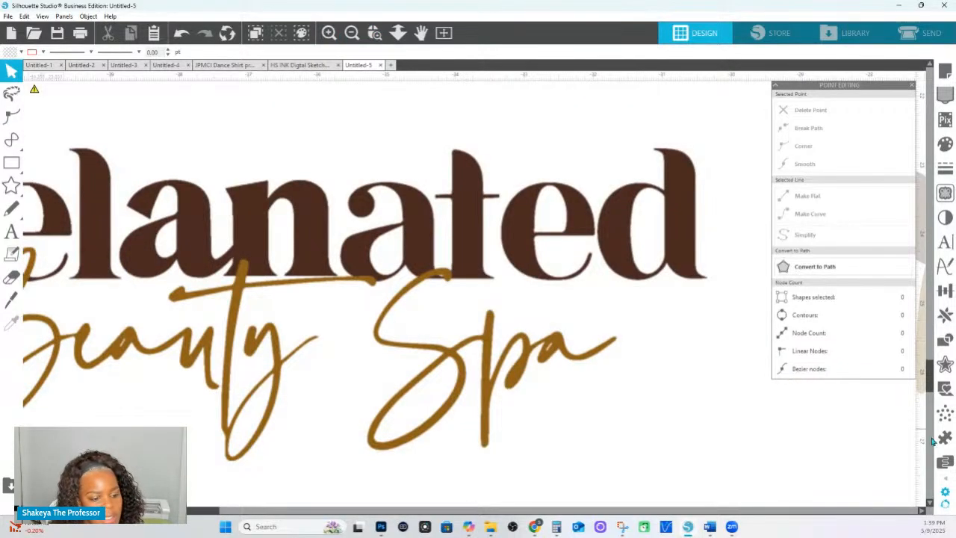
left_click_drag(855, 446, 169, 378)
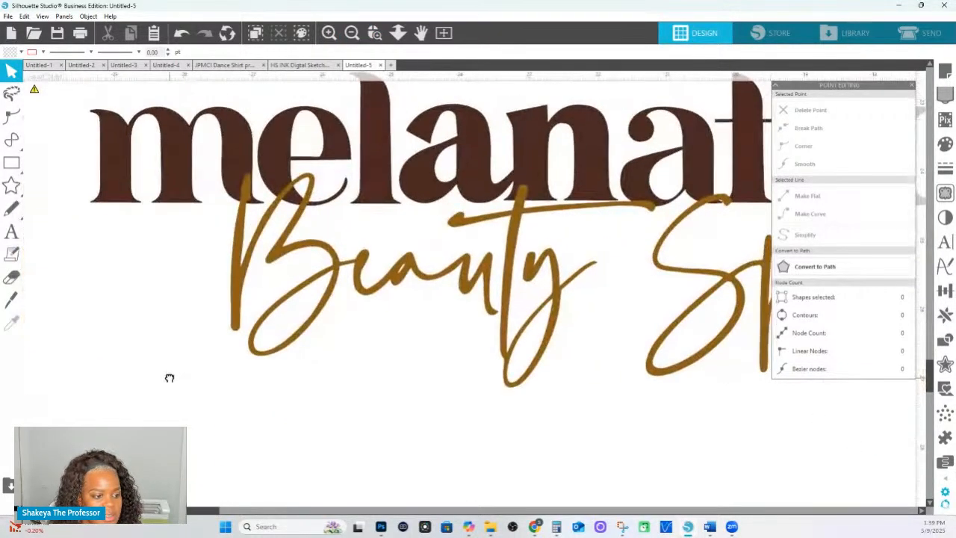
left_click(398, 33)
left_click_drag(352, 401, 331, 32)
left_click_drag(533, 351, 411, 281)
- Select the rebuilt logo and its reference, including their backgrounds, and scale them up together to a much larger size
left_click_drag(352, 315, 490, 278)
left_click(503, 316)
left_click(476, 279)
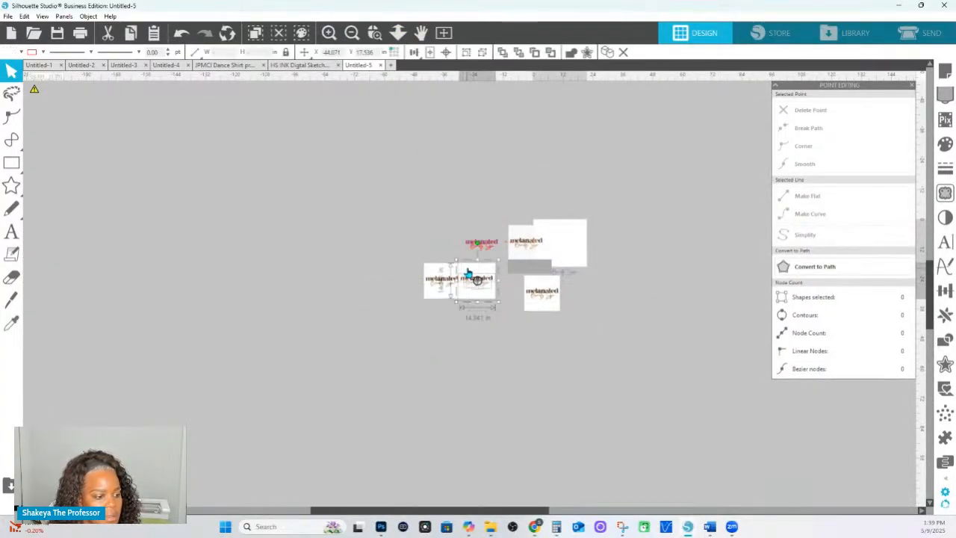
key("i")
key("v")
left_click(456, 285)
left_click(474, 292, "shift")
left_click_drag(423, 302, 1, 499)
- Examine the two enlarged logos side by side, comparing the edges of the "melanated" and "Beauty Spa" lettering
left_click(374, 32)
left_click_drag(107, 357, 506, 416)
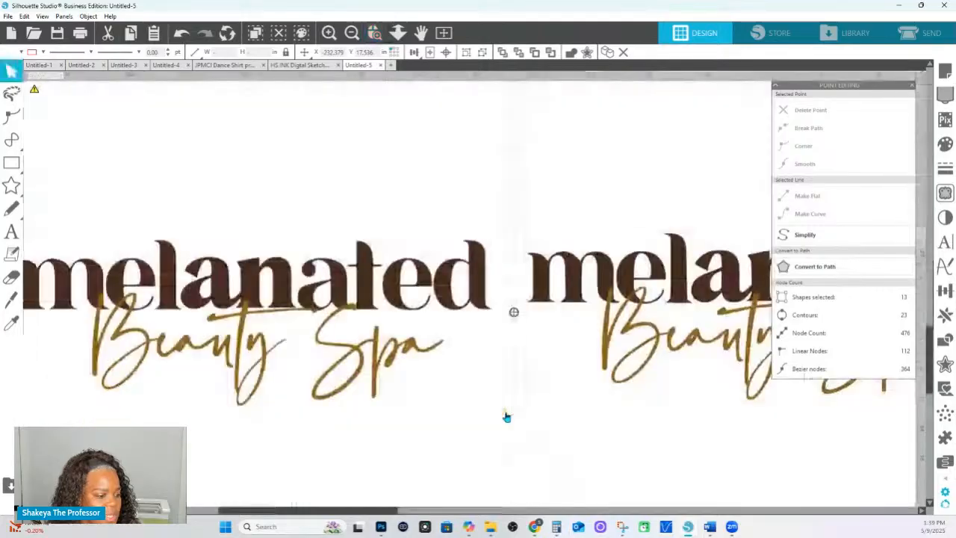
left_click_drag(518, 324, 487, 333)
left_click(374, 33)
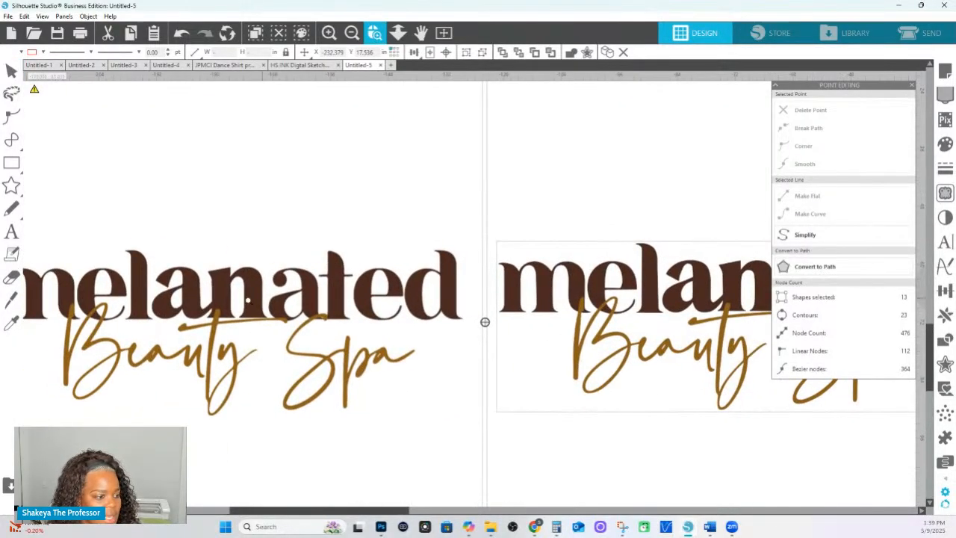
left_click(597, 347)
left_click_drag(619, 231, 235, 266)
left_click_drag(630, 265, 755, 256)
left_click_drag(216, 273, 172, 310)
left_click_drag(510, 369, 677, 245)
left_click_drag(236, 251, 692, 292)
mouse_move(224, 274)
left_mouse_down()
mouse_move(393, 275)
mouse_move(316, 274)
left_mouse_up()
left_click_drag(594, 271, 298, 278)
left_click_drag(718, 277, 341, 273)
left_click_drag(661, 277, 505, 275)
left_click_drag(633, 266, 506, 274)
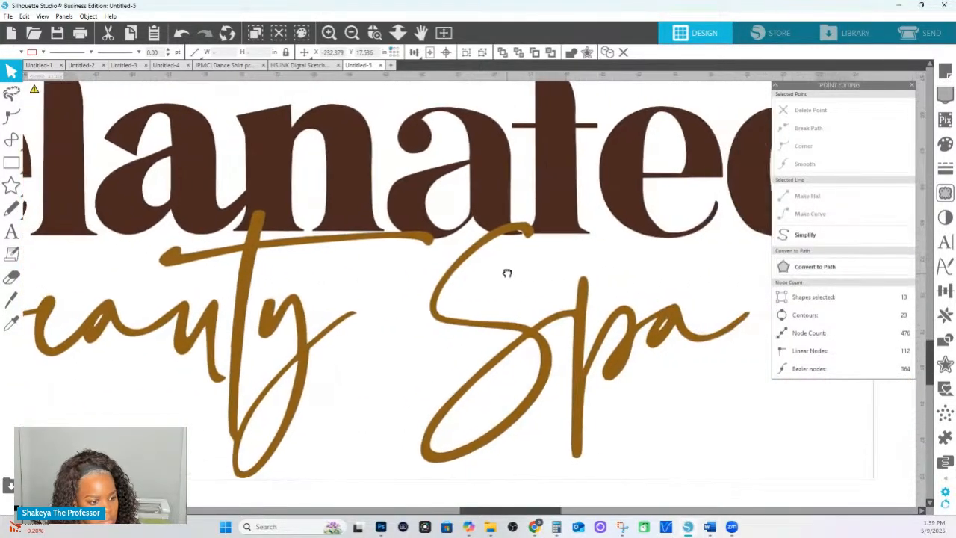
- Ungroup the enlarged rebuilt logo and open the brown script "Spa" for point editing at the S's upper tip
left_click(373, 33)
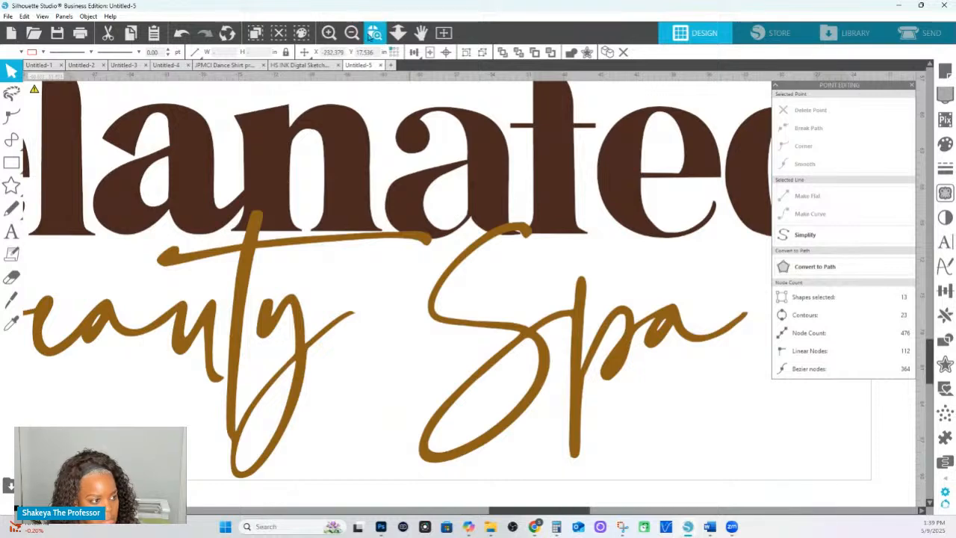
left_click_drag(435, 194, 627, 265)
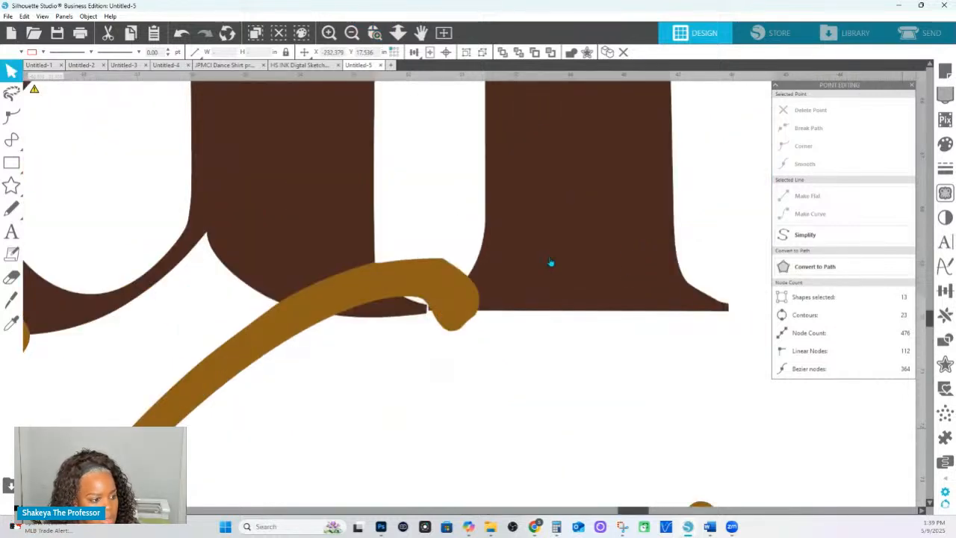
right_click(444, 278)
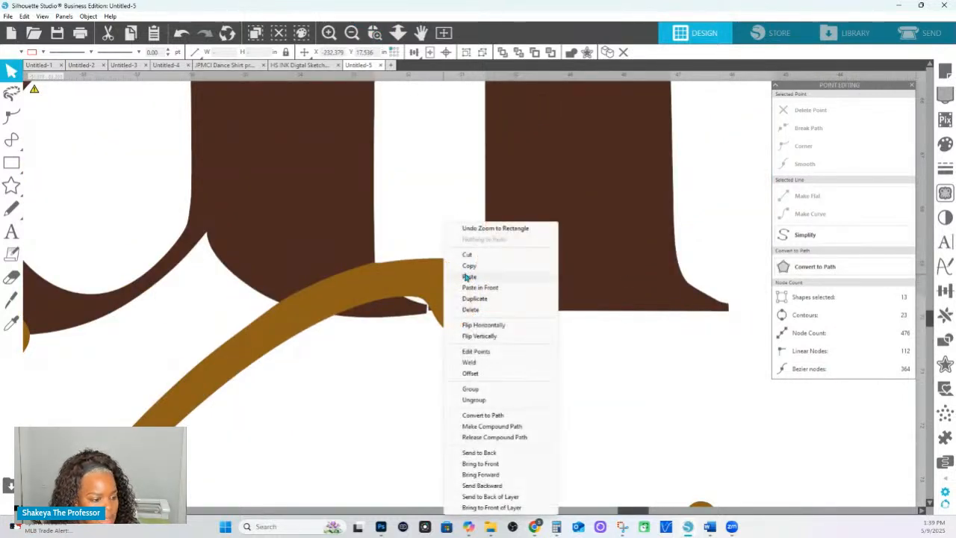
left_click(475, 400)
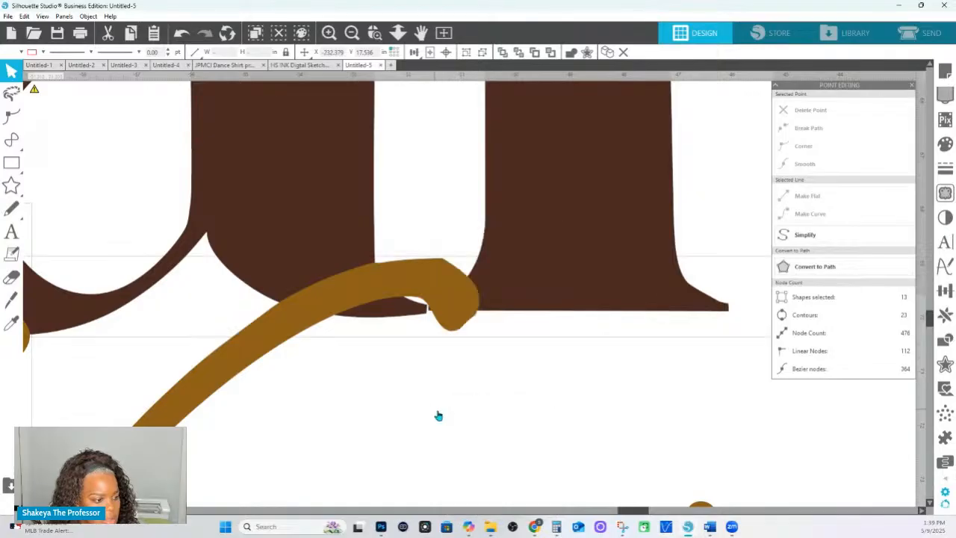
left_click(453, 314)
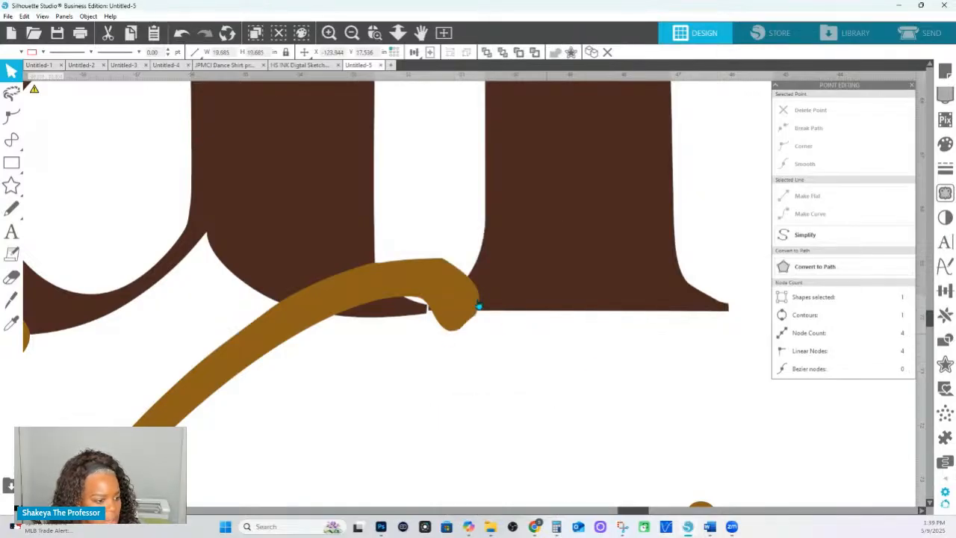
double_click(447, 294)
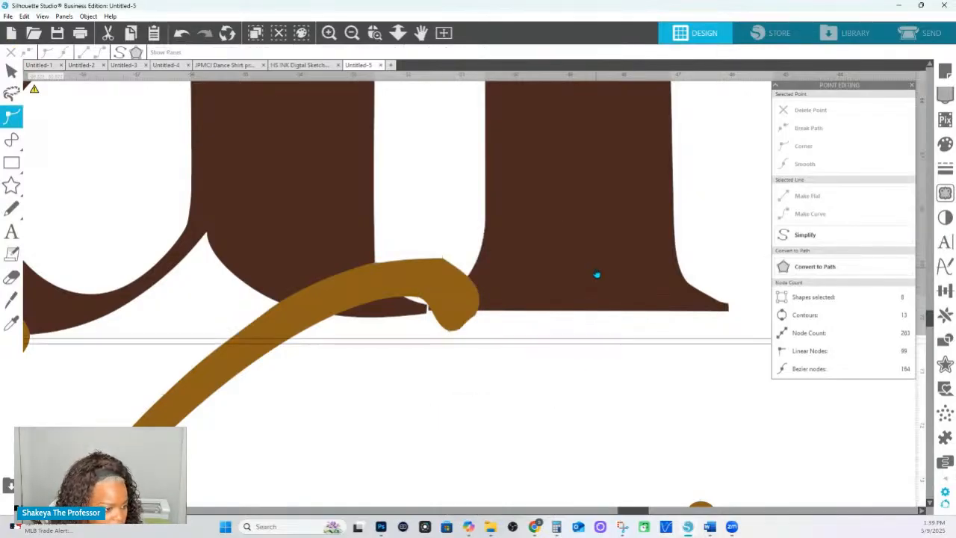
right_click(563, 279)
left_click(608, 371)
right_click(545, 232)
left_click(445, 411)
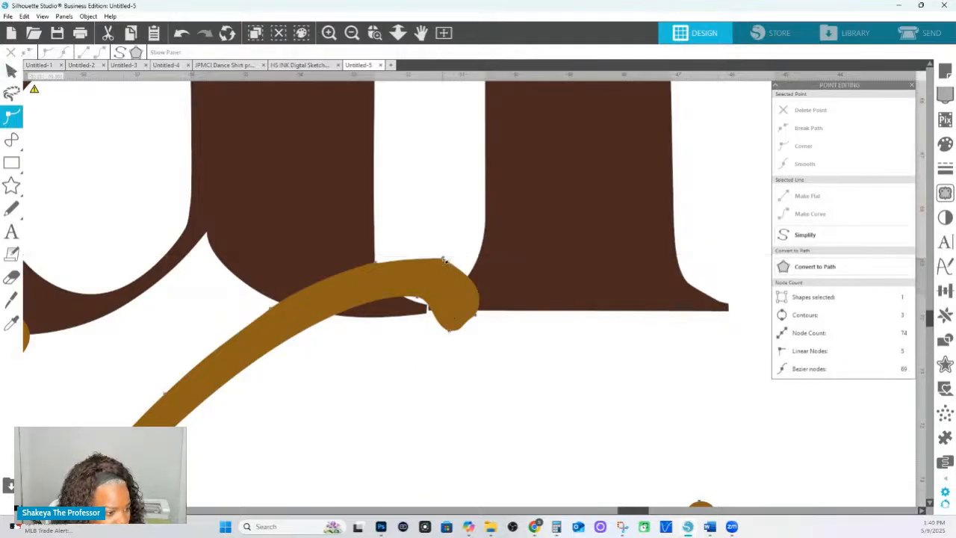
- Reshape the upper edge of the S's hooked tip into a rounder curve by adjusting its points and curve handles
left_click(469, 281)
left_click_drag(466, 275, 470, 266)
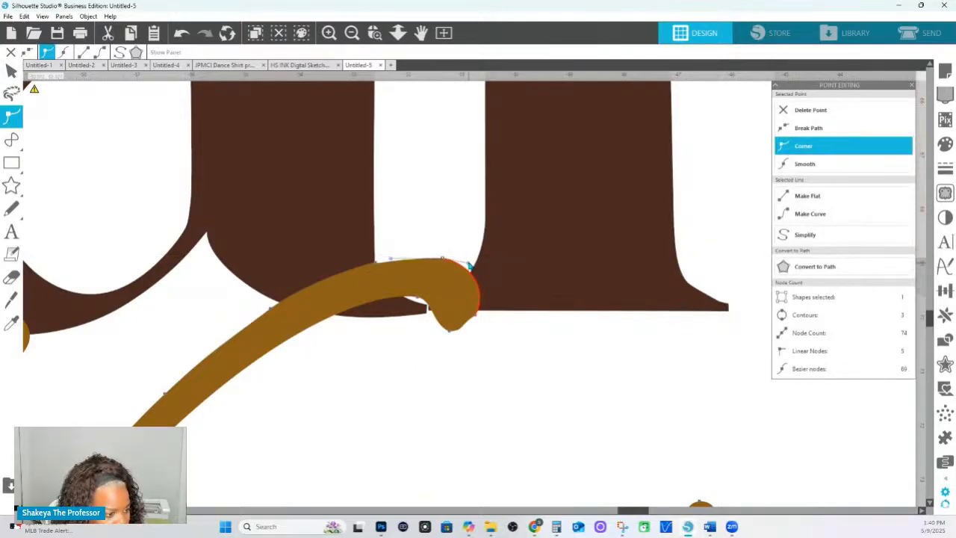
left_click(375, 264)
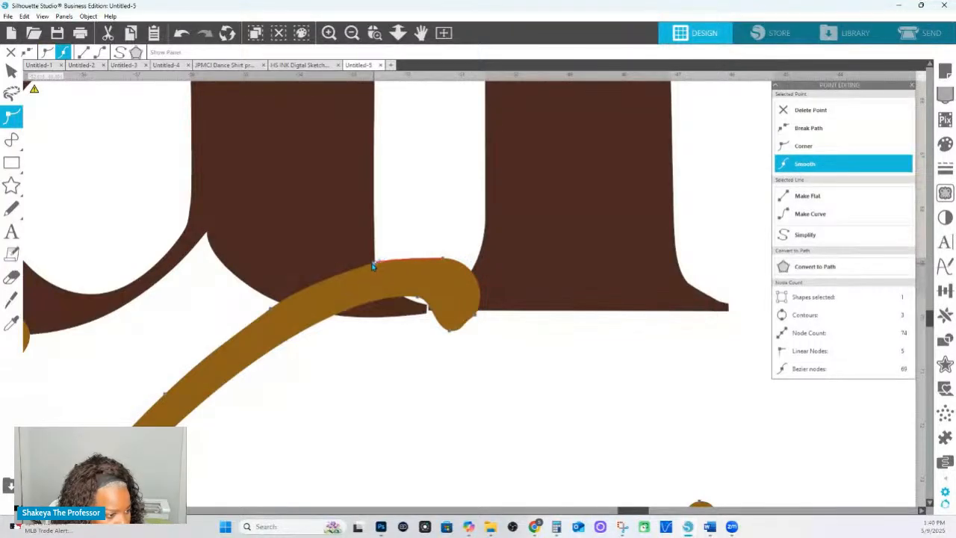
left_click(443, 259)
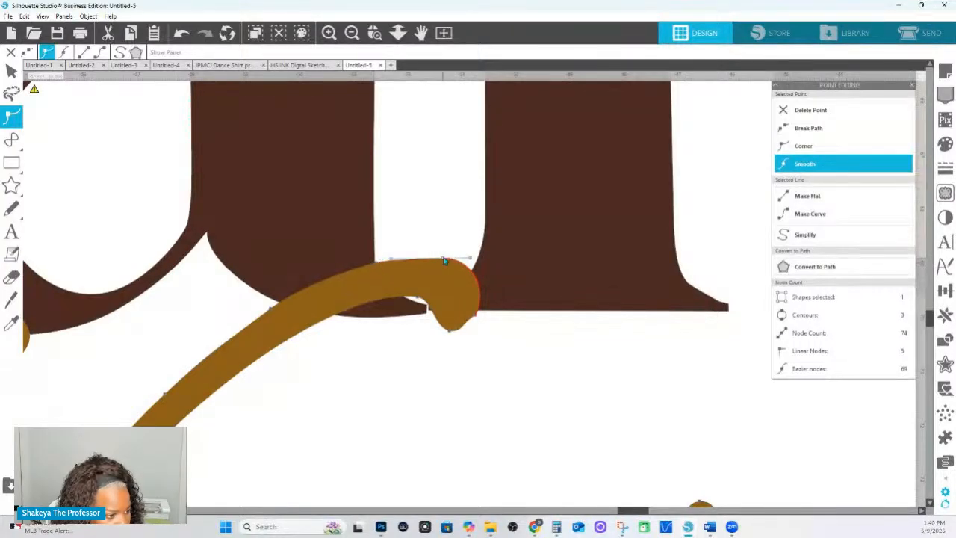
left_click(377, 264)
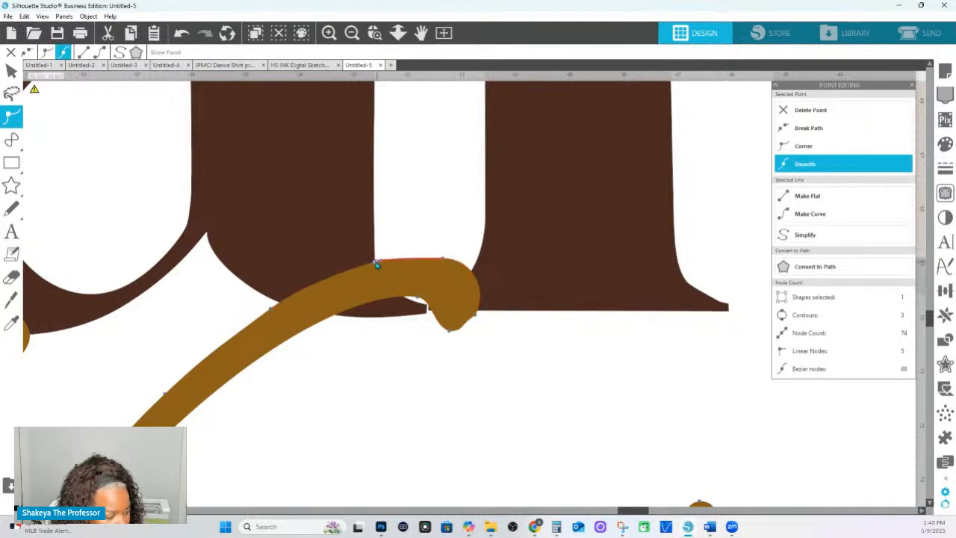
left_click(443, 260)
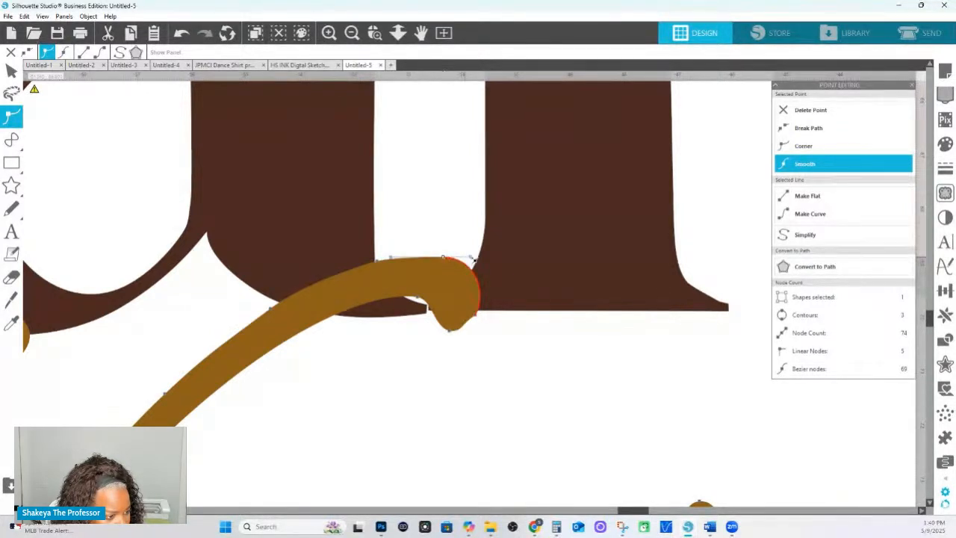
left_click(470, 261)
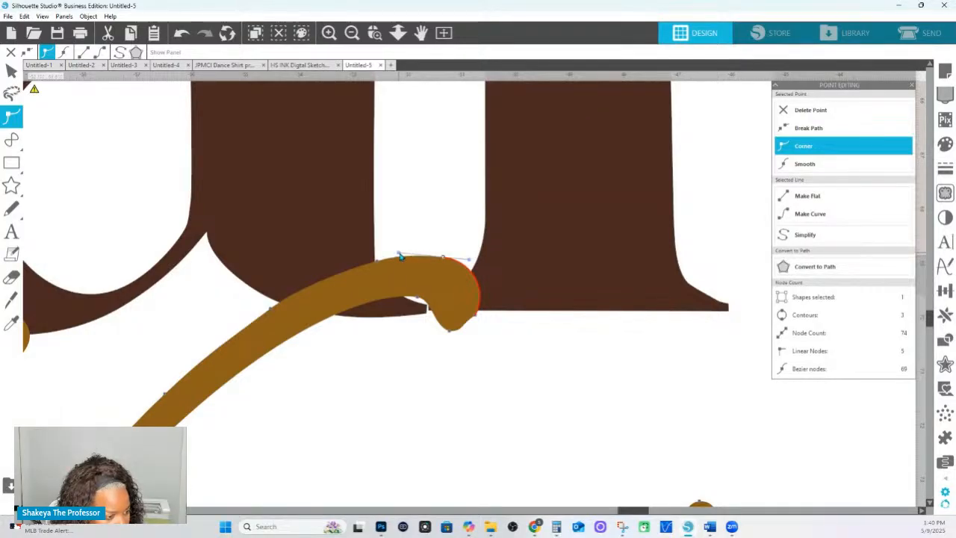
- Round off the lower end of the S's hooked tip and check the point along the stroke's underside
left_click(477, 318)
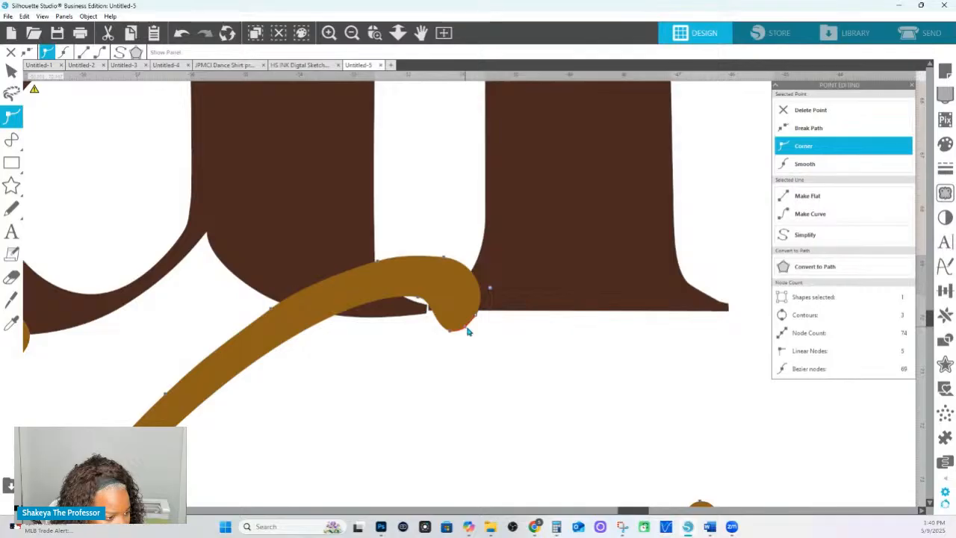
left_click(449, 328)
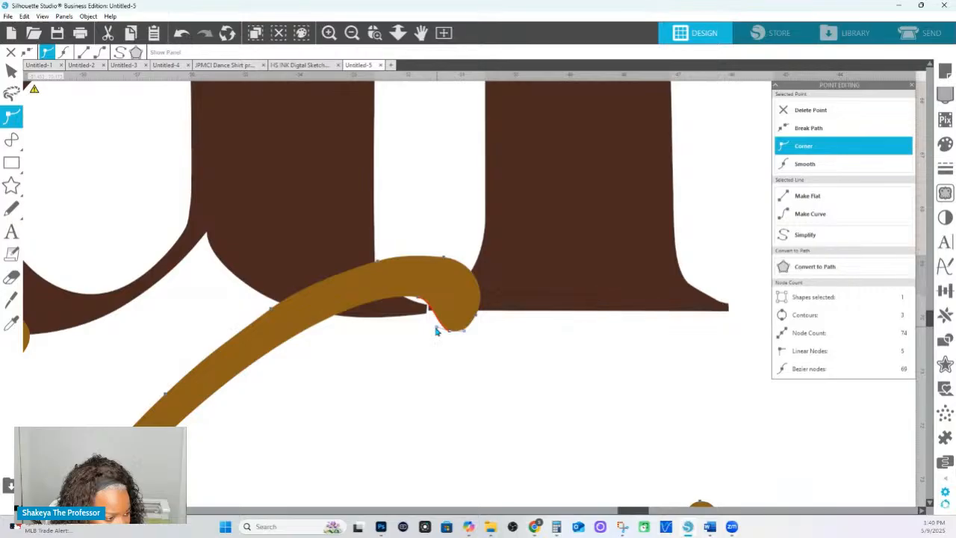
left_click(297, 338)
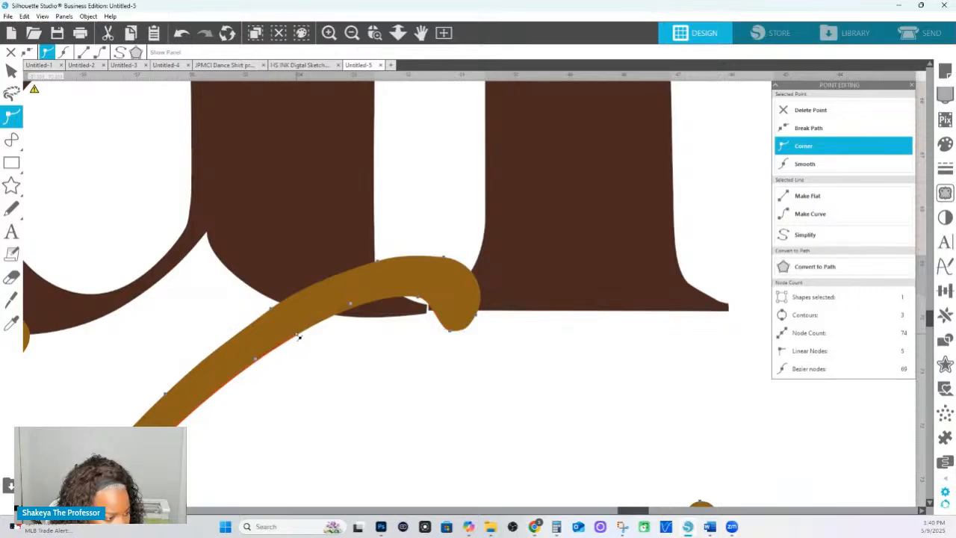
right_click(295, 336)
left_click(447, 400)
- Leave point editing and ungroup the dark brown "melanated" word into separate letters
left_click(439, 221)
left_click(519, 155)
left_click(397, 34)
left_click_drag(410, 227, 407, 39)
right_click(499, 127)
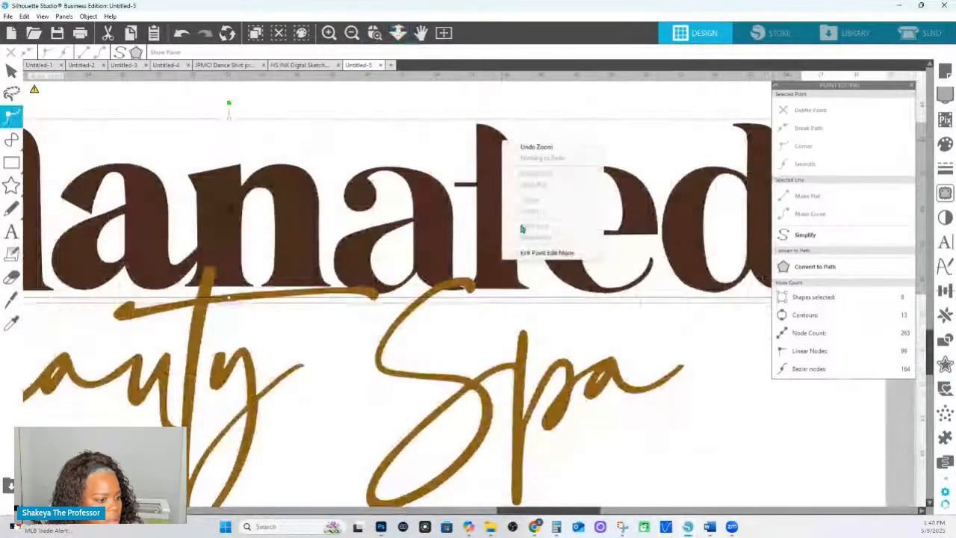
left_click(543, 252)
right_click(487, 255)
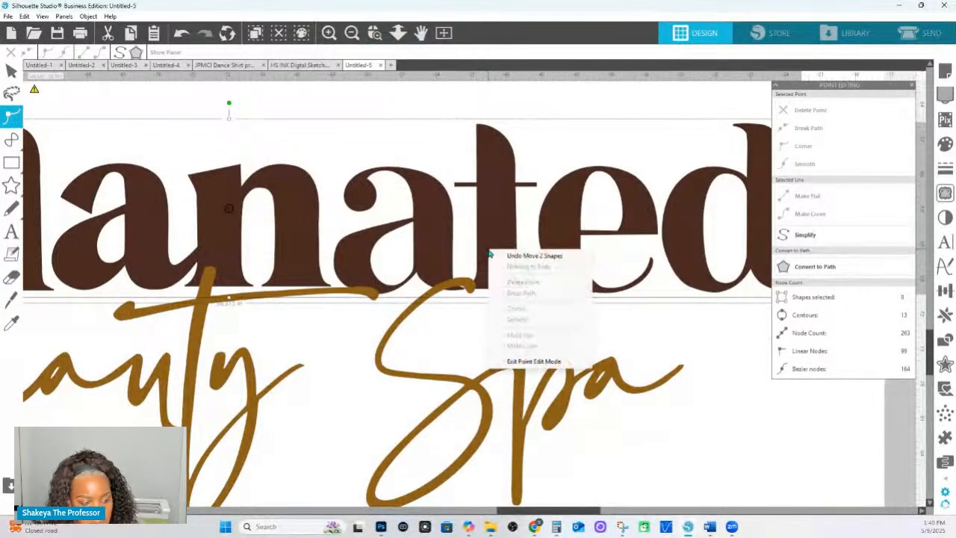
left_click(11, 72)
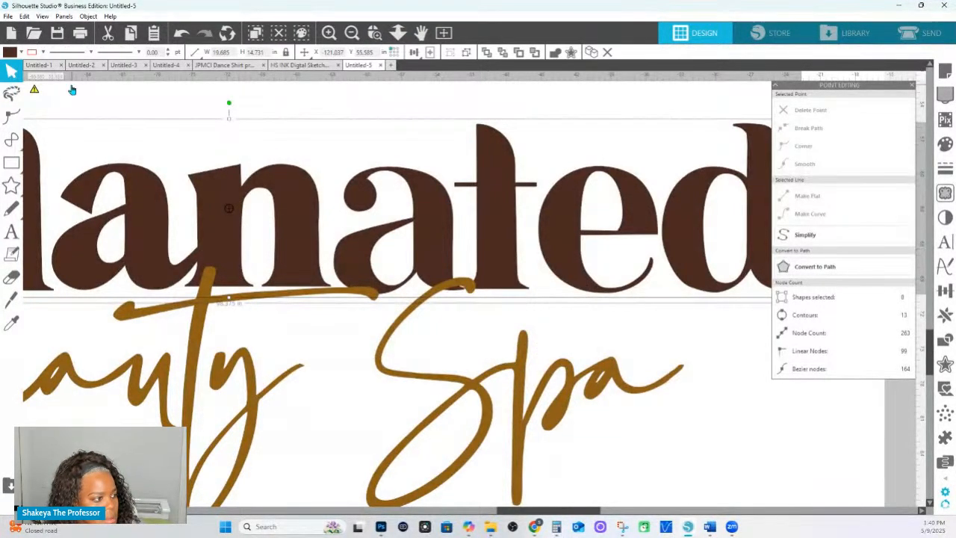
right_click(490, 218)
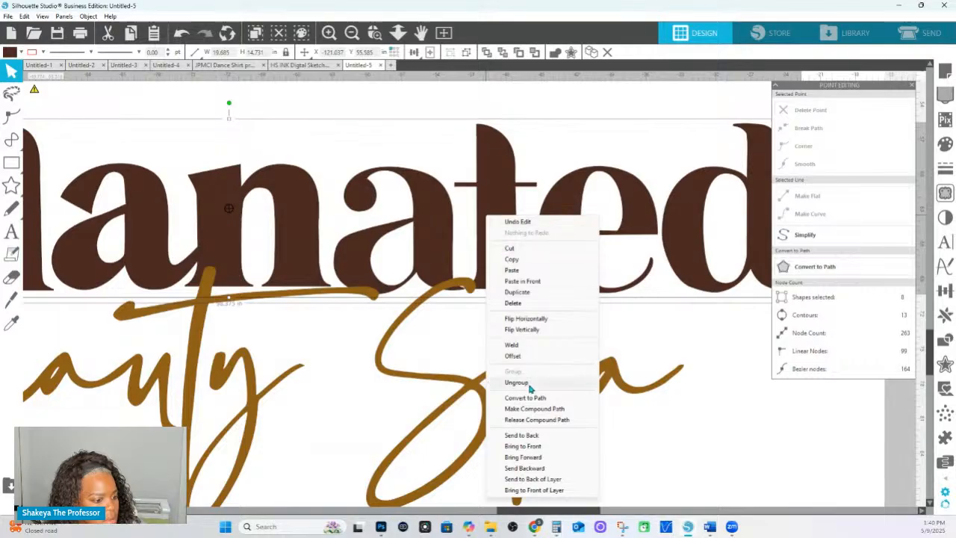
left_click(506, 382)
- Try to align the t and the a before it in "melanated" by their bottom edges
left_click(500, 261)
left_click(420, 245, "shift")
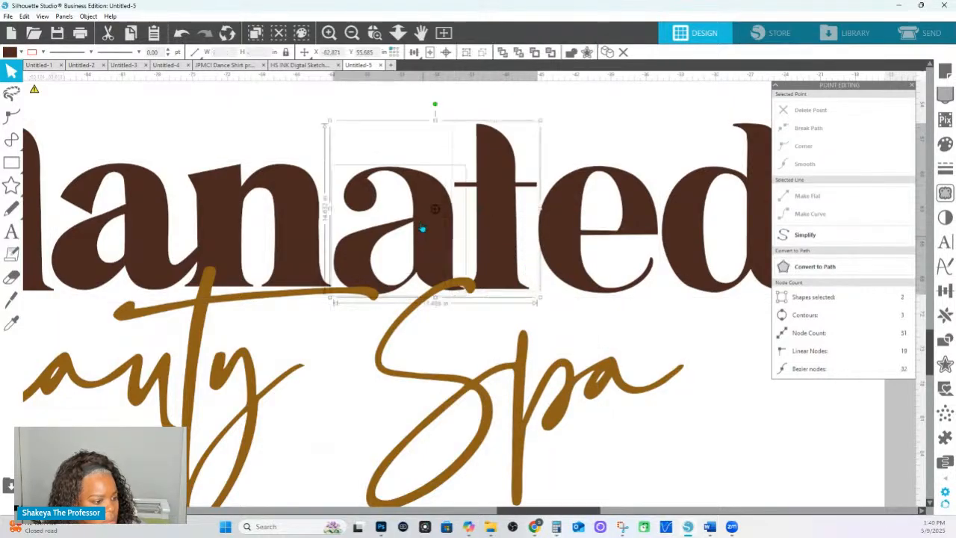
left_click(414, 52)
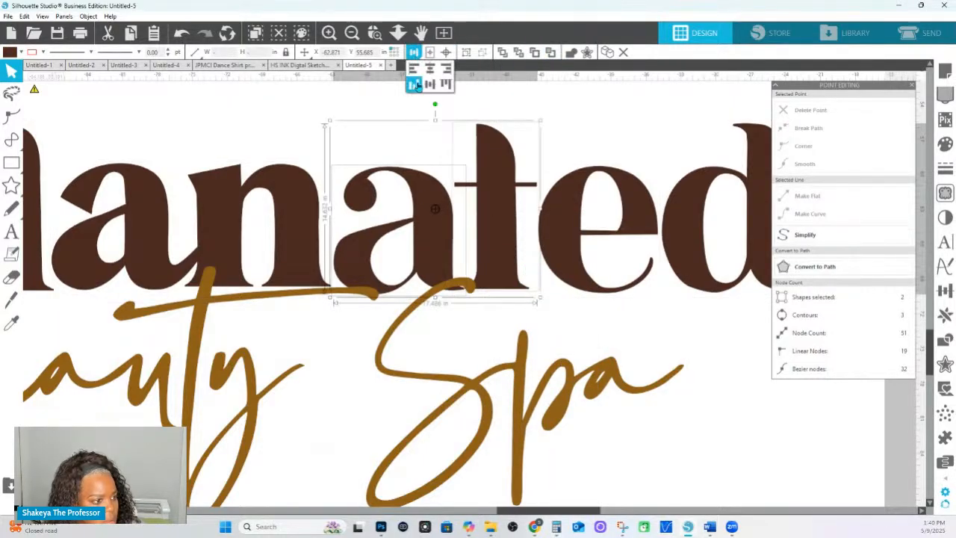
left_click(416, 87)
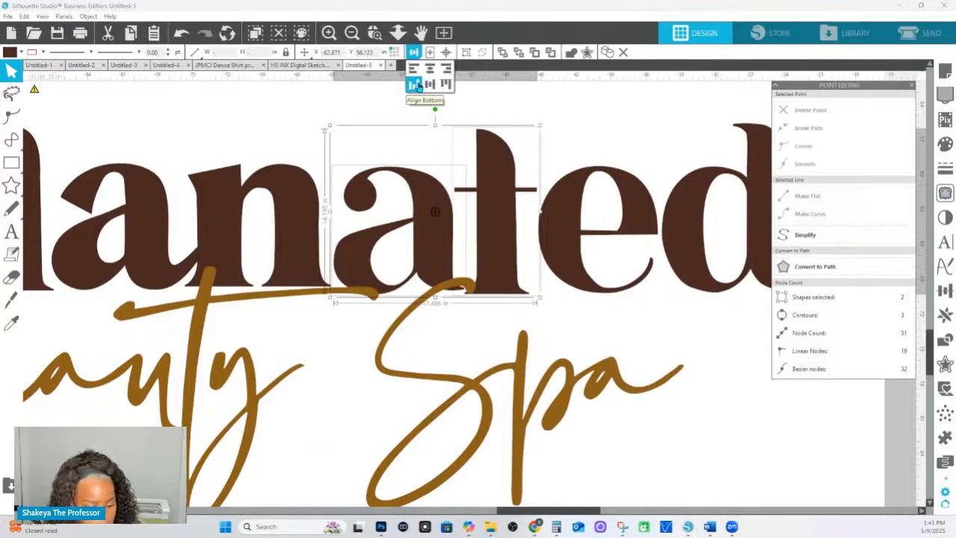
key("ctrl+z")
- Nudge only the t of "melanated" slightly downward toward the baseline of its neighbouring letters
left_click(502, 299)
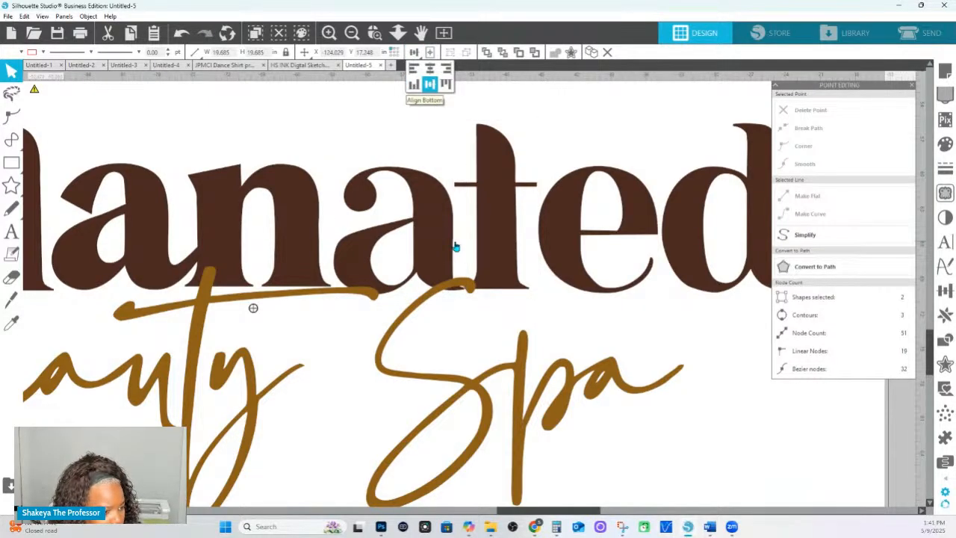
left_click(483, 284)
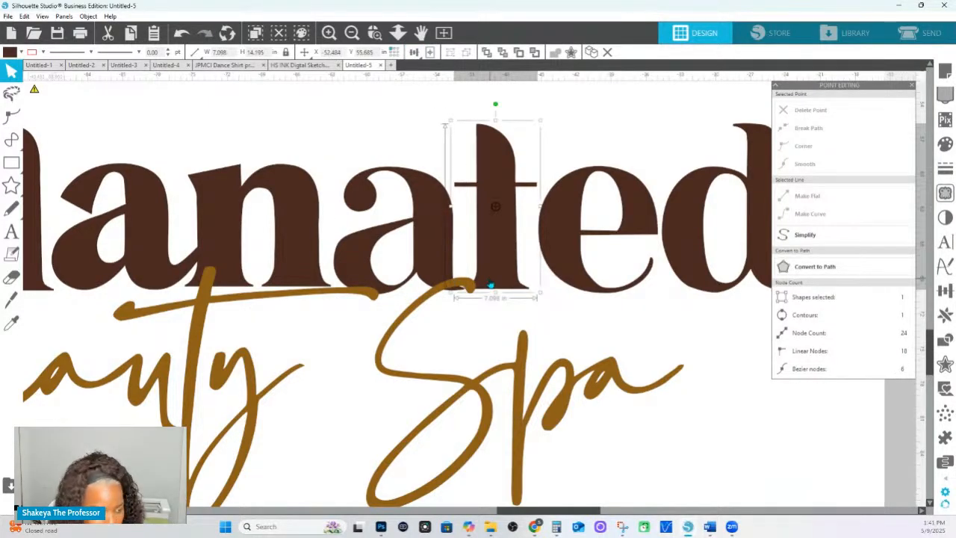
key("Down")
key("Down")
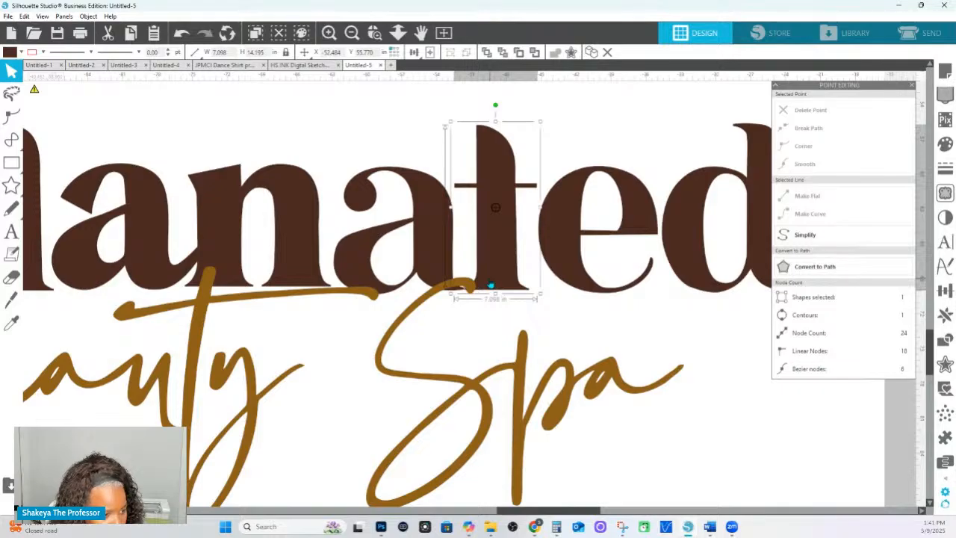
- Open the last e of "melanated" for point editing, add a point on its bottom curve and refine the lower edge
left_click(563, 227)
double_click(594, 292)
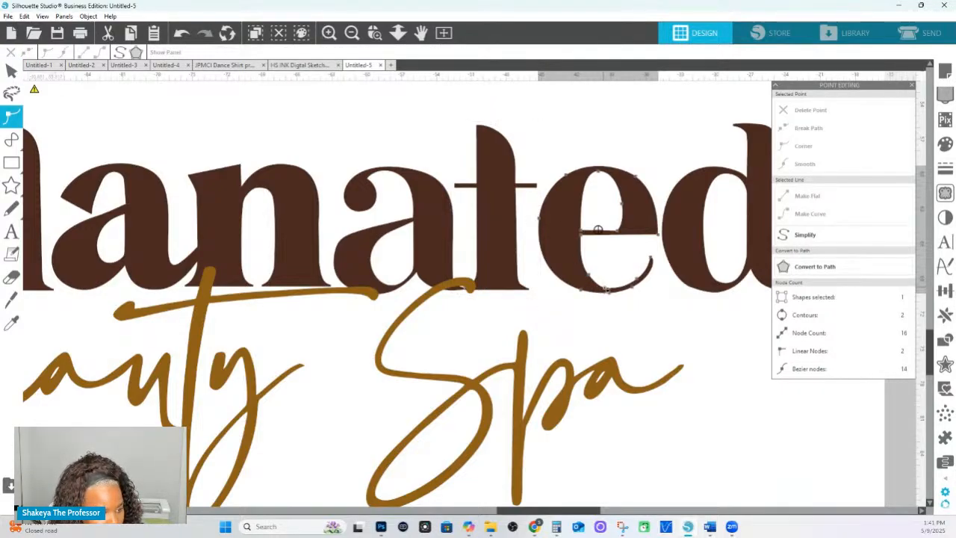
left_click(602, 289)
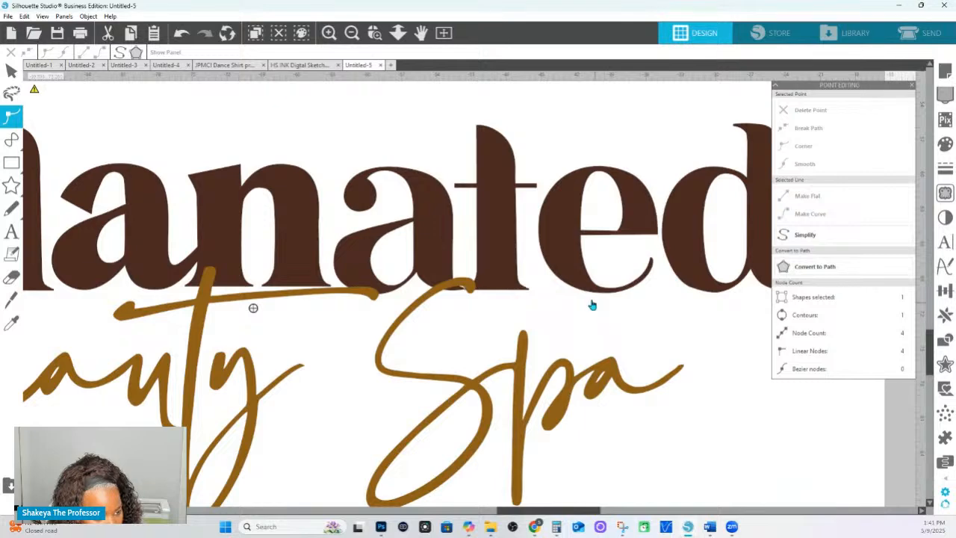
left_click(591, 292)
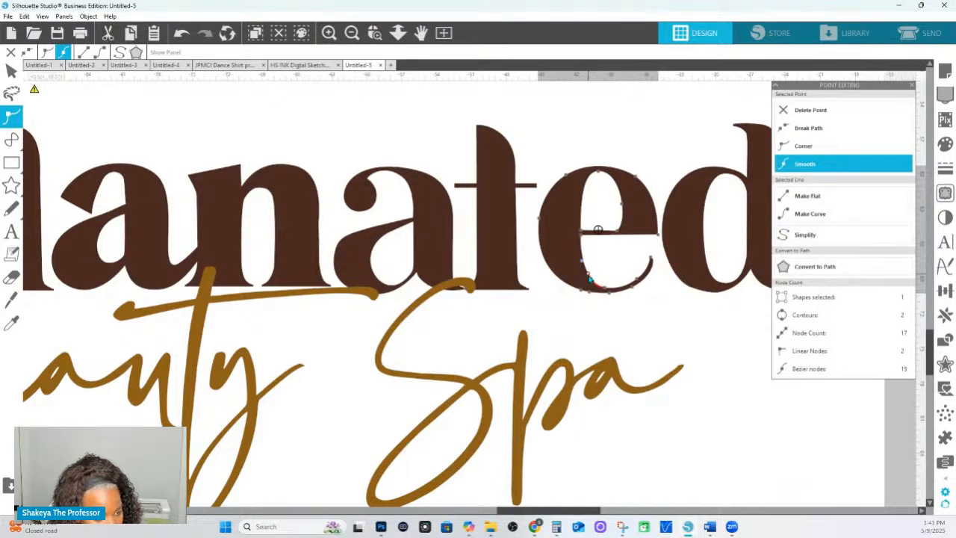
left_click(608, 318)
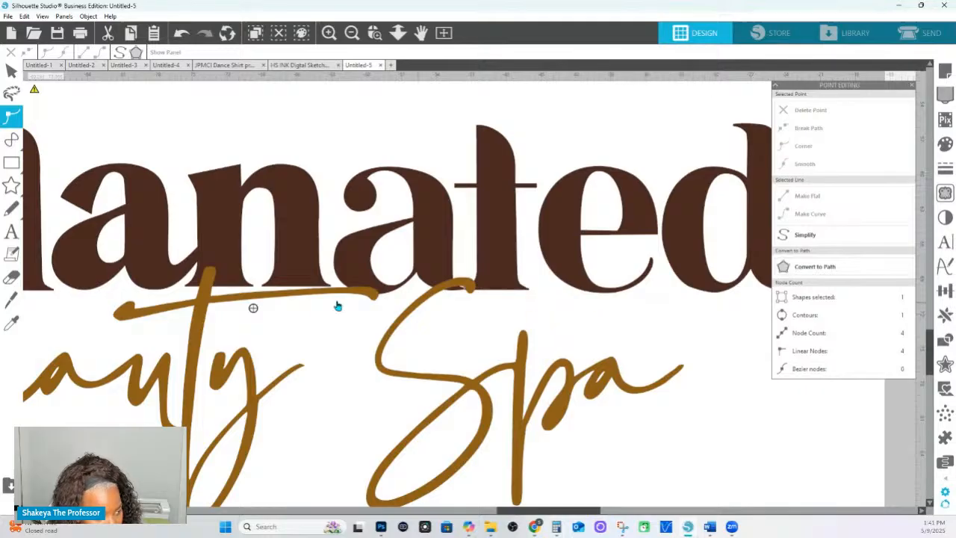
- Check the whole edited logo against the reference beside it
left_click_drag(252, 306, 574, 309)
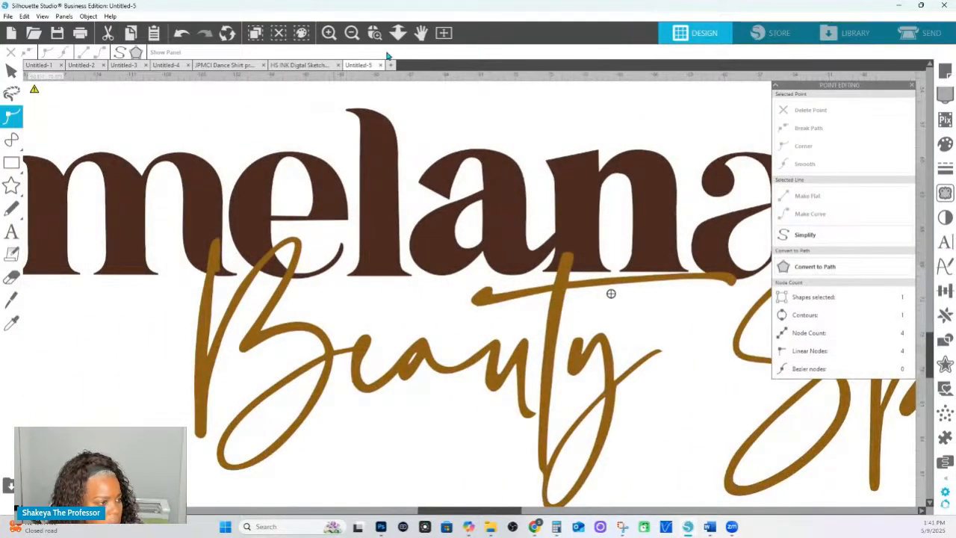
left_click(398, 32)
left_click_drag(449, 337, 412, 187)
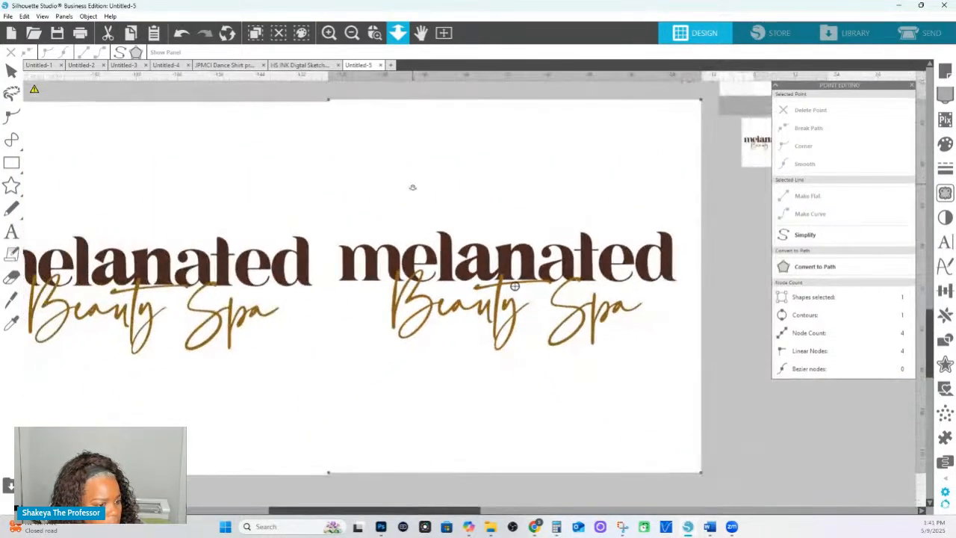